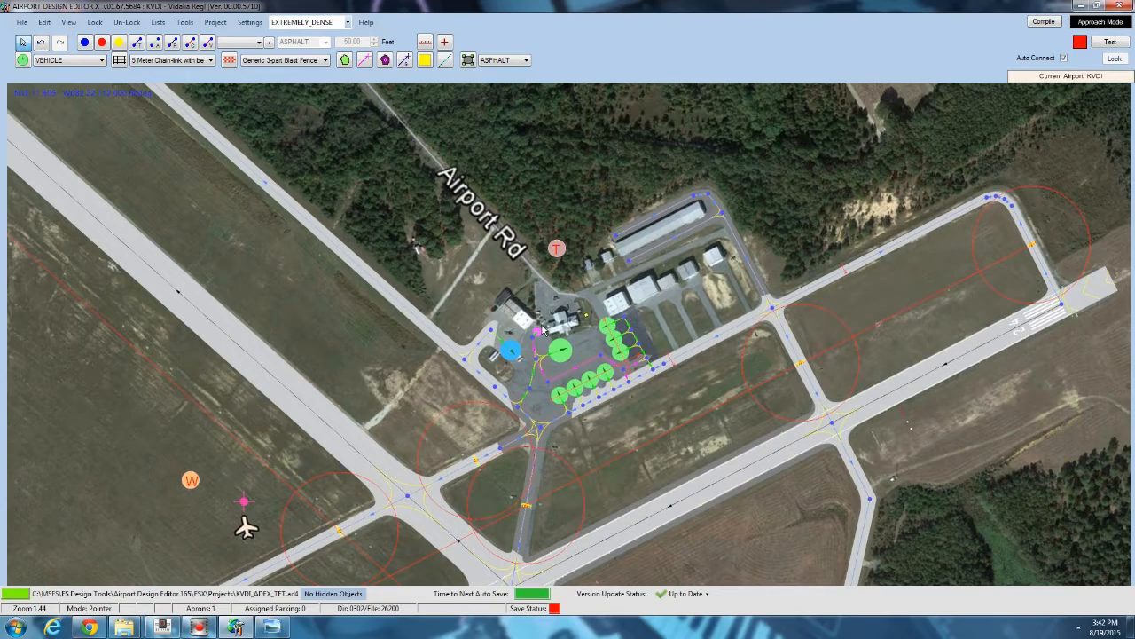
# Survey the airport layout, panning and zooming across the runways, taxiways and terminal area.
pyautogui.moveTo(329, 346); pyautogui.dragTo(563, 227)
pyautogui.moveTo(303, 399); pyautogui.dragTo(414, 308)
pyautogui.scroll(-2, 413, 310)
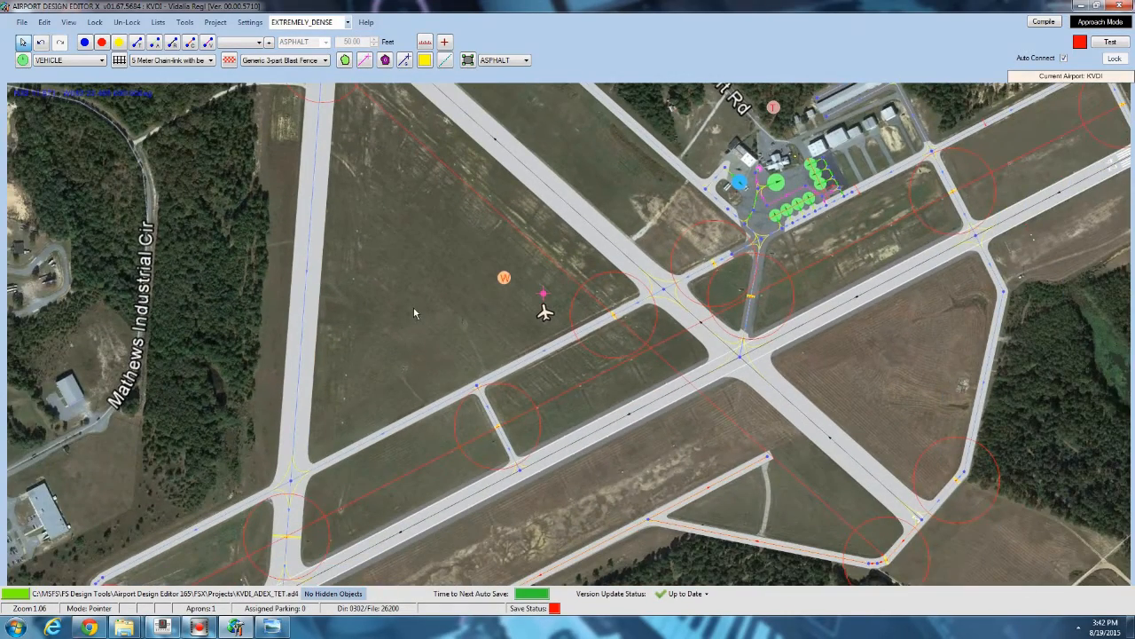
pyautogui.moveTo(358, 410); pyautogui.dragTo(361, 307)
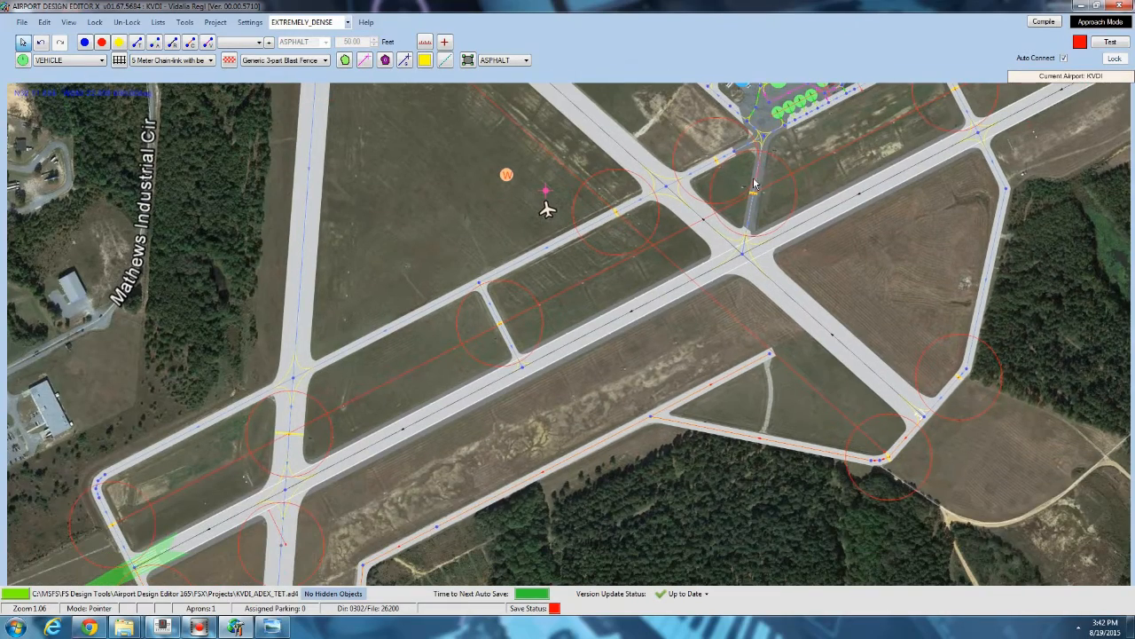
pyautogui.moveTo(754, 184); pyautogui.dragTo(703, 247)
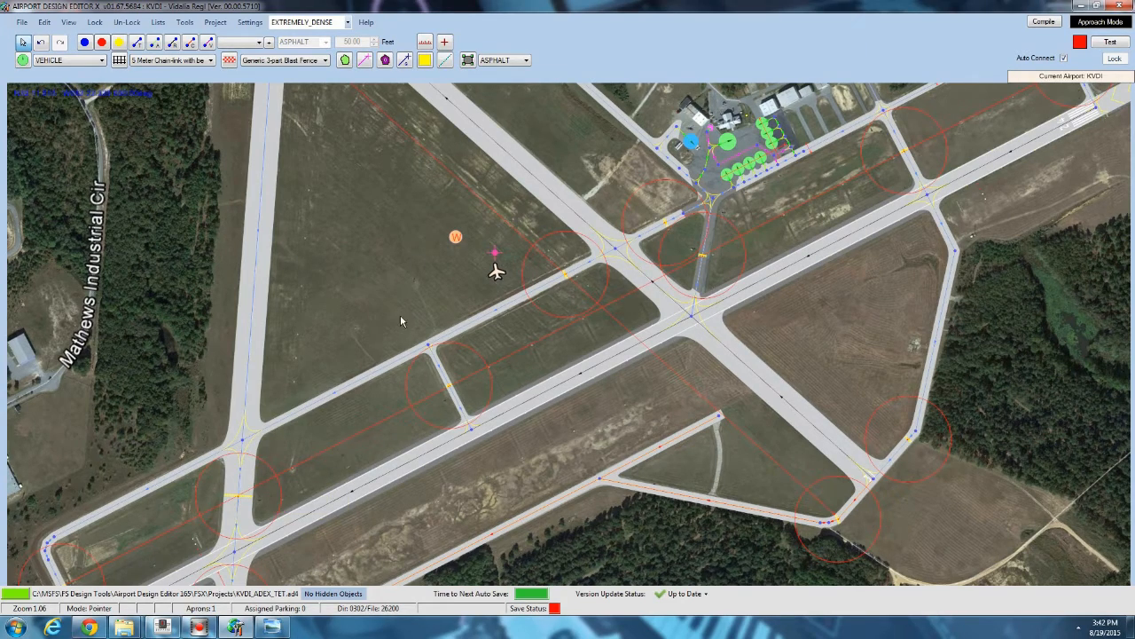
pyautogui.moveTo(401, 318); pyautogui.dragTo(266, 346)
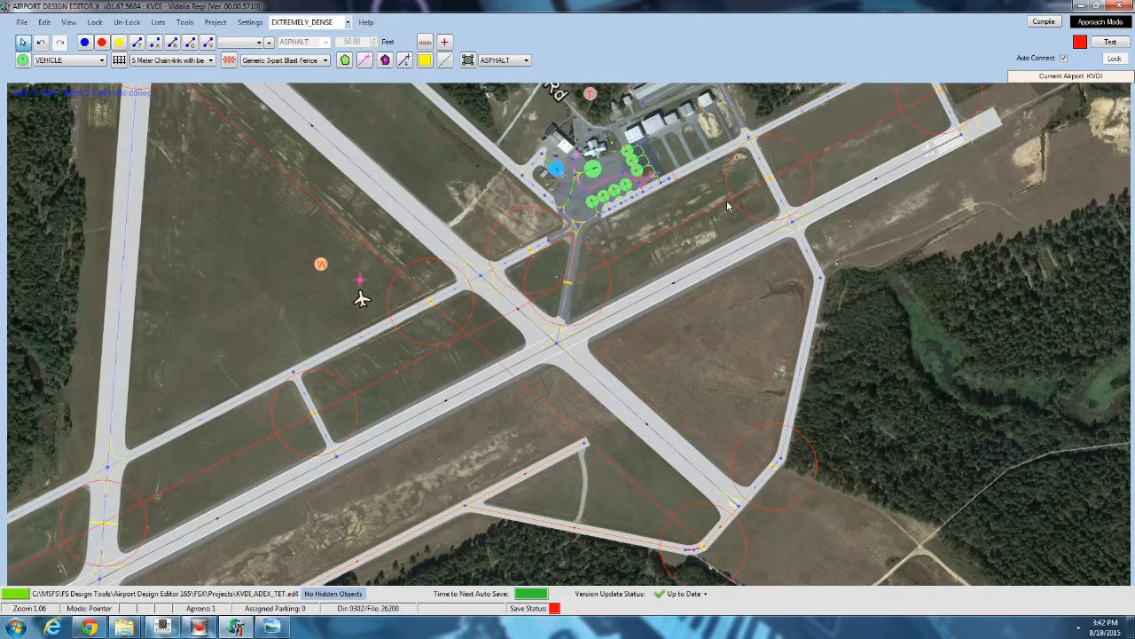
pyautogui.moveTo(334, 382); pyautogui.dragTo(504, 298)
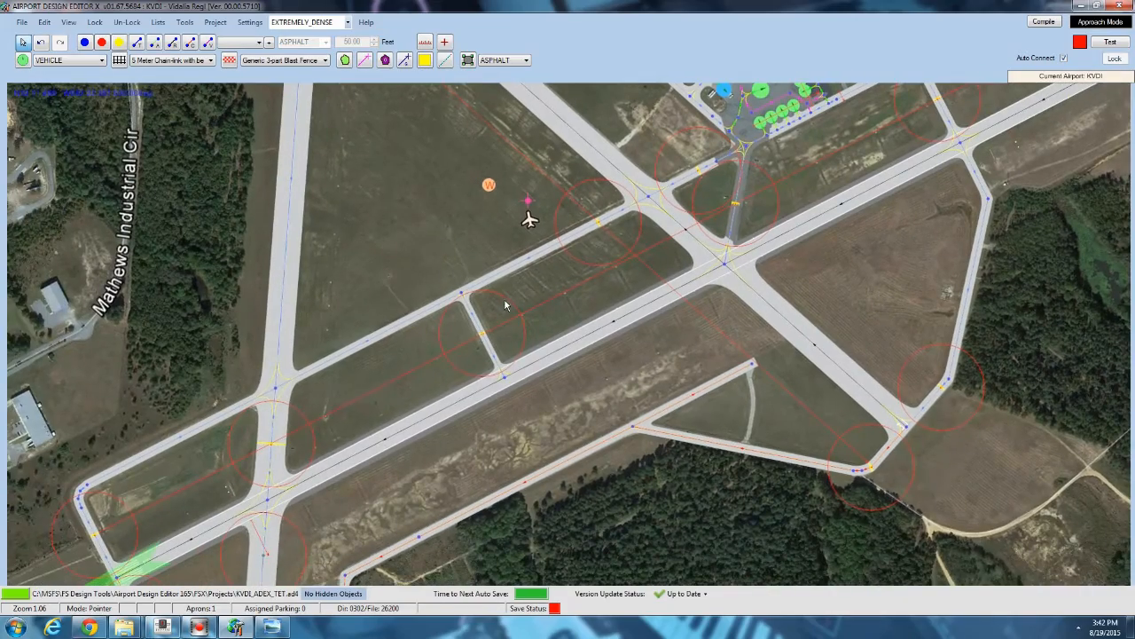
pyautogui.scroll(3, 270, 444)
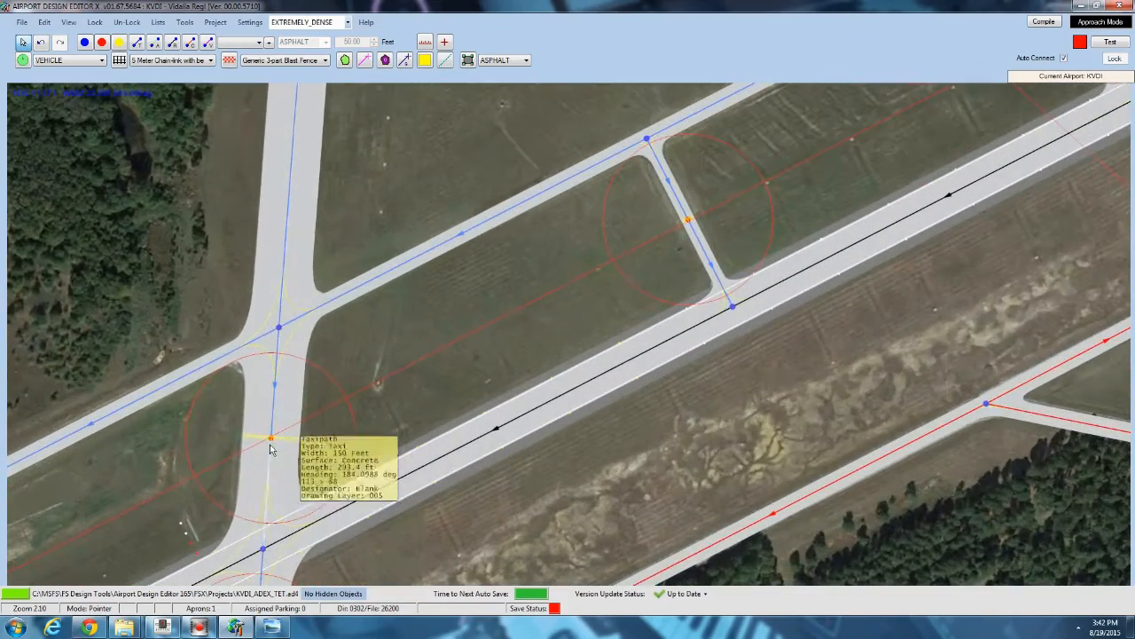
pyautogui.moveTo(313, 325); pyautogui.dragTo(308, 390)
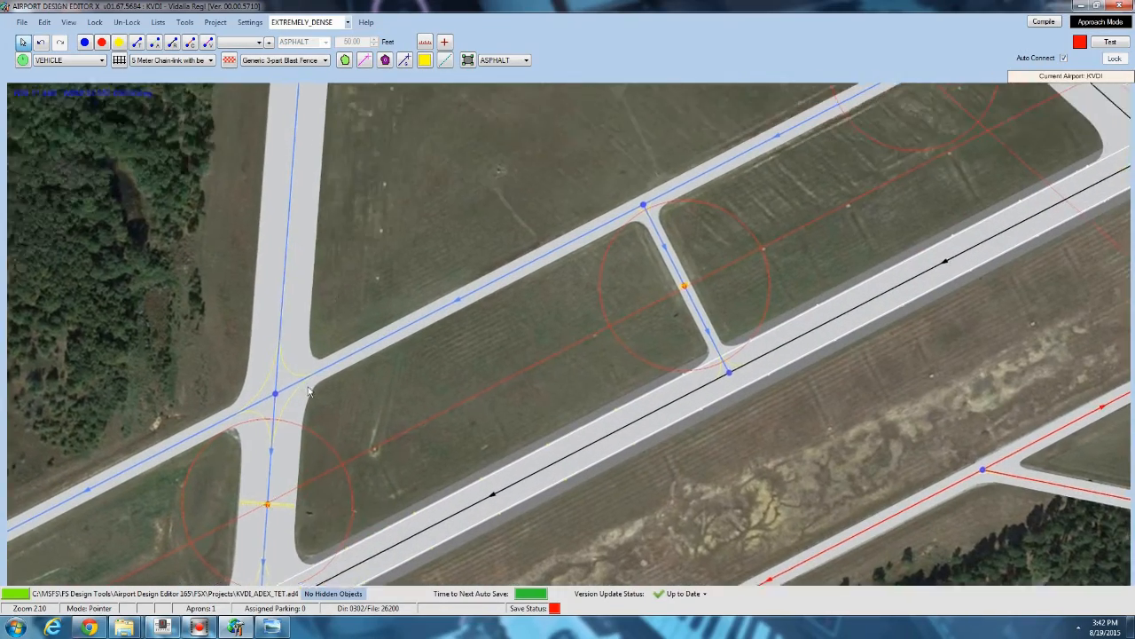
pyautogui.scroll(-4, 309, 390)
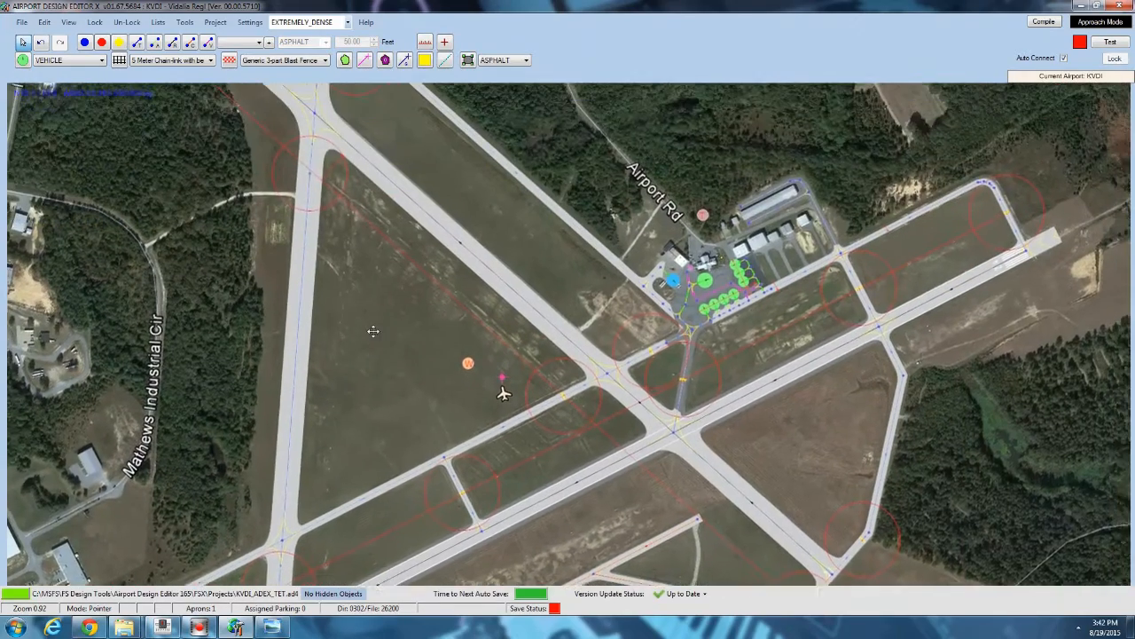
pyautogui.moveTo(373, 331); pyautogui.dragTo(372, 343)
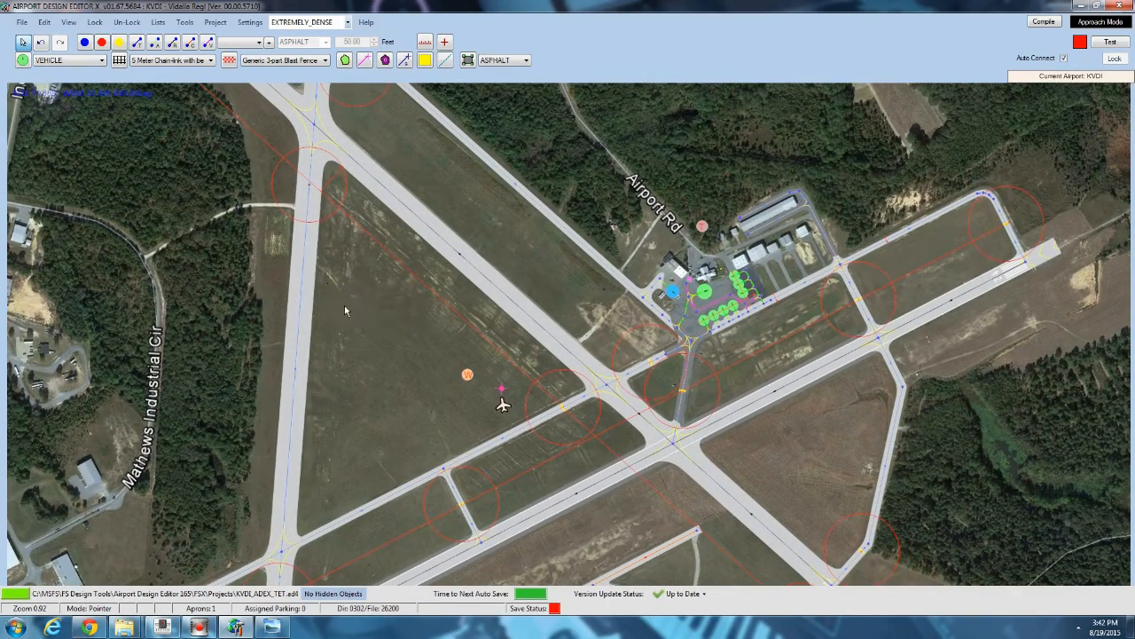
pyautogui.moveTo(345, 311); pyautogui.dragTo(346, 422)
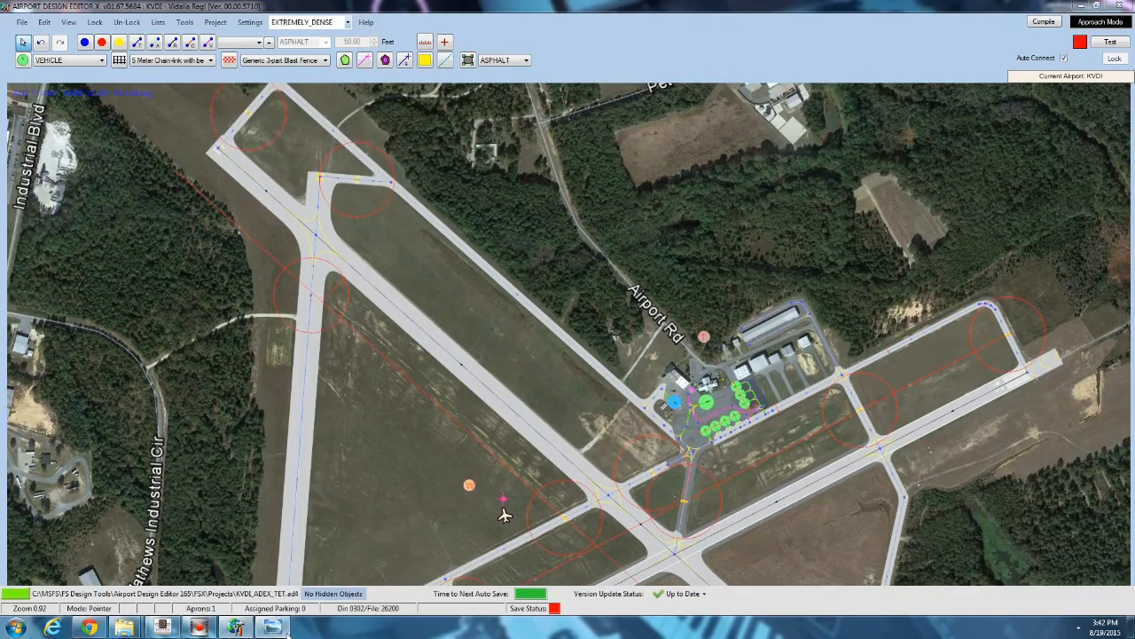
# Switch to the KVDI aerial photo in Windows Photo Viewer and examine the runways and taxiways.
pyautogui.click(272, 627)
pyautogui.scroll(3, 561, 287)
pyautogui.scroll(6, 449, 180)
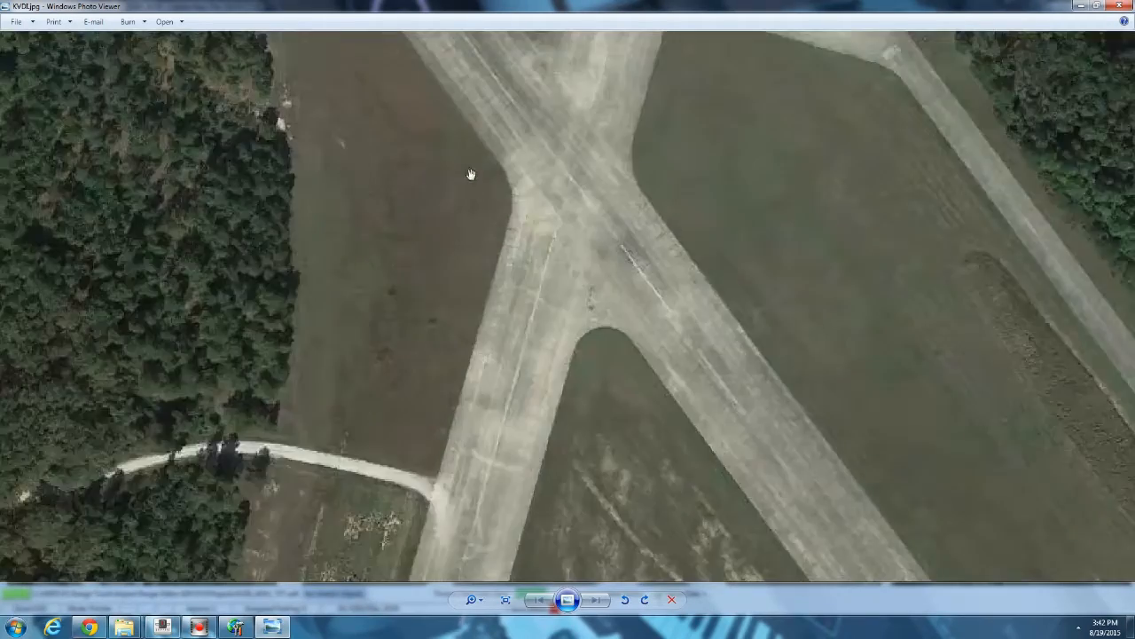
pyautogui.moveTo(562, 278); pyautogui.dragTo(561, 525)
pyautogui.moveTo(413, 162); pyautogui.dragTo(448, 291)
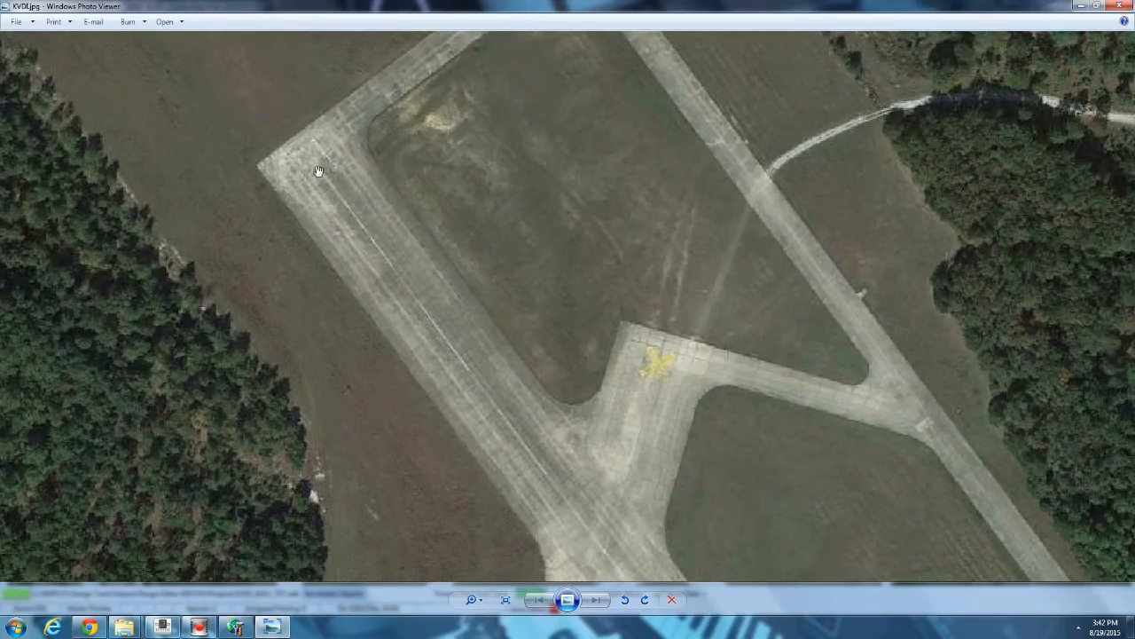
pyautogui.scroll(-3, 319, 170)
pyautogui.moveTo(401, 258); pyautogui.dragTo(385, 246)
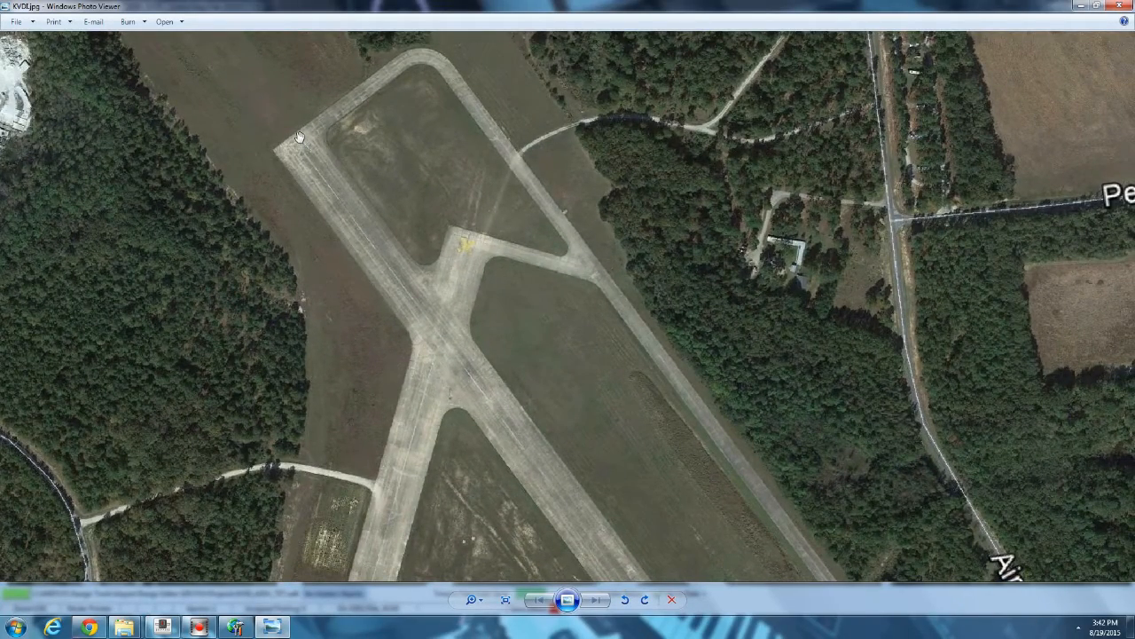
pyautogui.moveTo(536, 441); pyautogui.dragTo(445, 328)
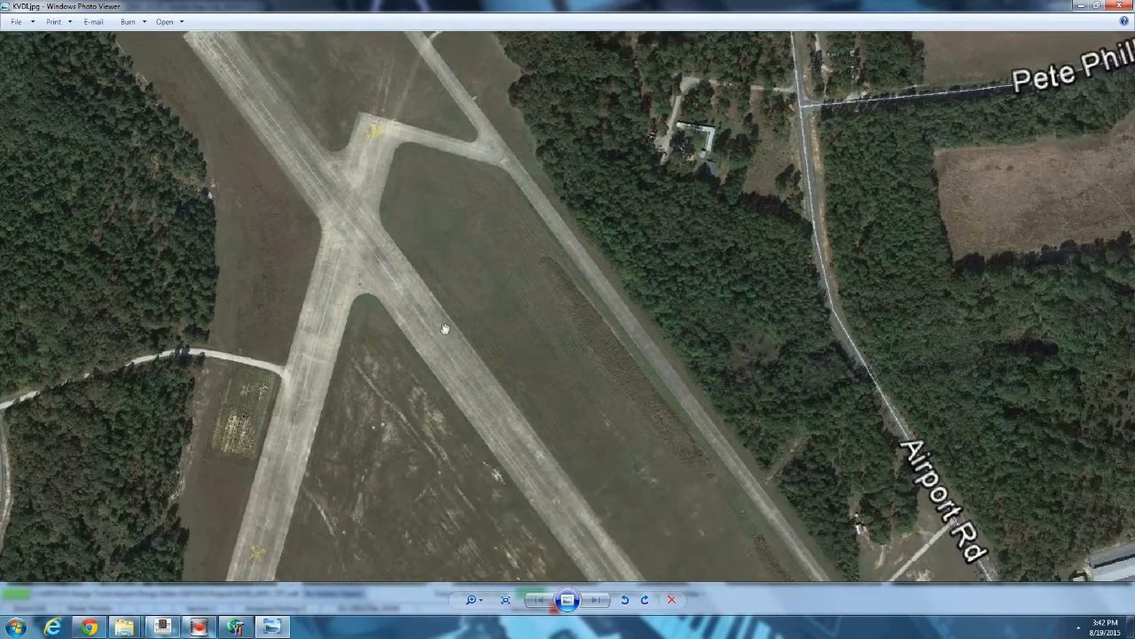
pyautogui.moveTo(597, 473); pyautogui.dragTo(435, 241)
pyautogui.moveTo(567, 460); pyautogui.dragTo(504, 219)
pyautogui.moveTo(502, 427); pyautogui.dragTo(489, 257)
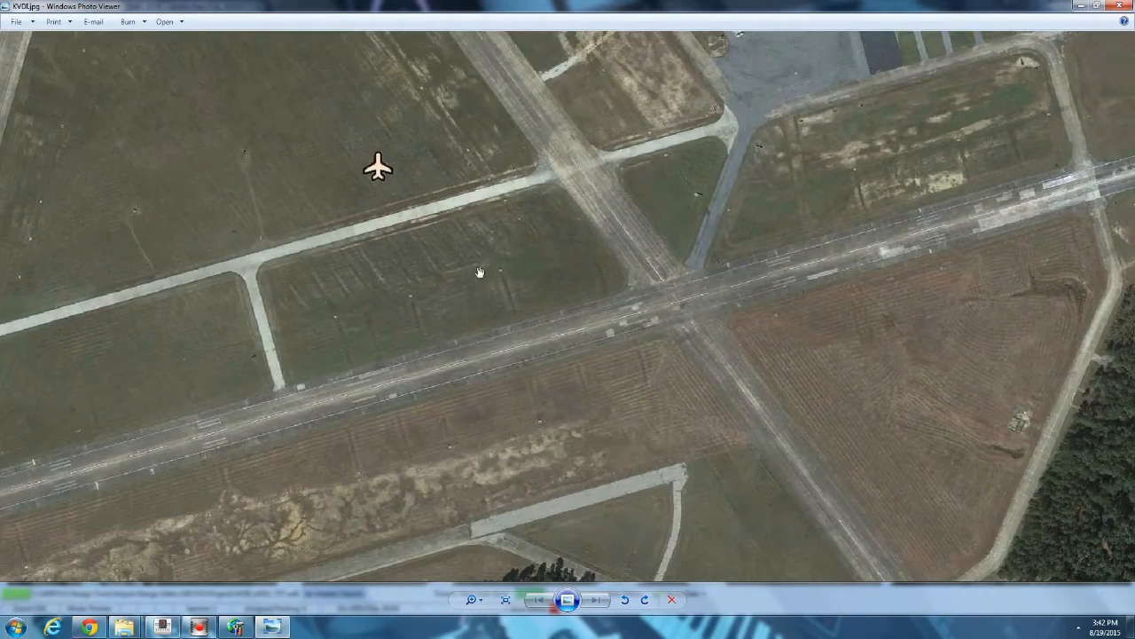
pyautogui.moveTo(367, 392); pyautogui.dragTo(519, 273)
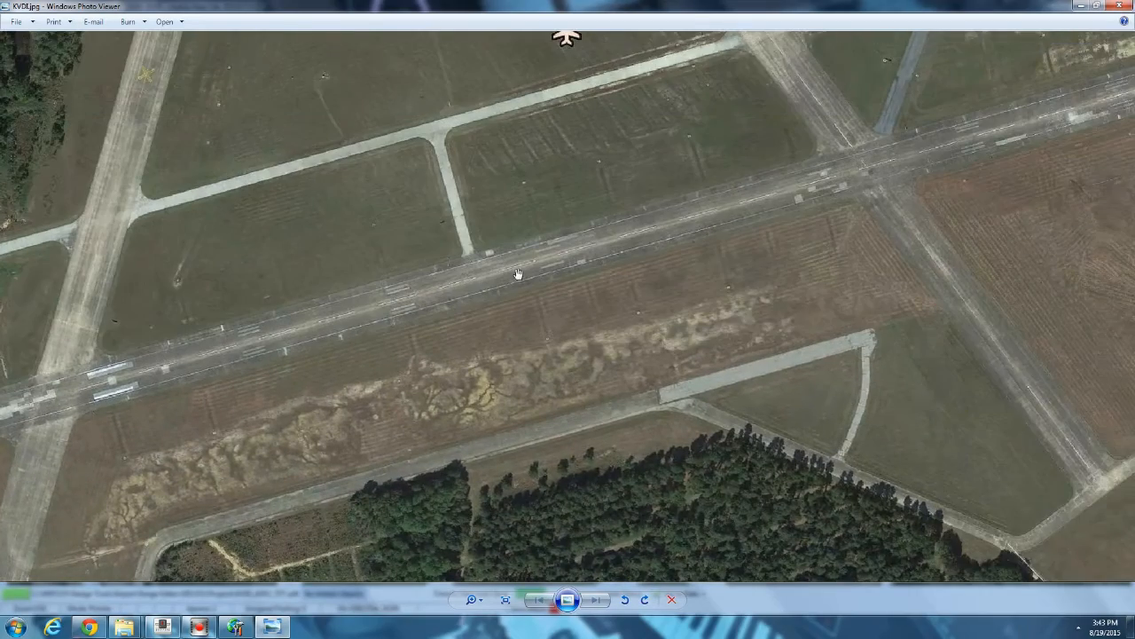
# Return to the editor and inspect the markings settings of runway 13/31 in its properties.
pyautogui.click(235, 628)
pyautogui.doubleClick(409, 304)
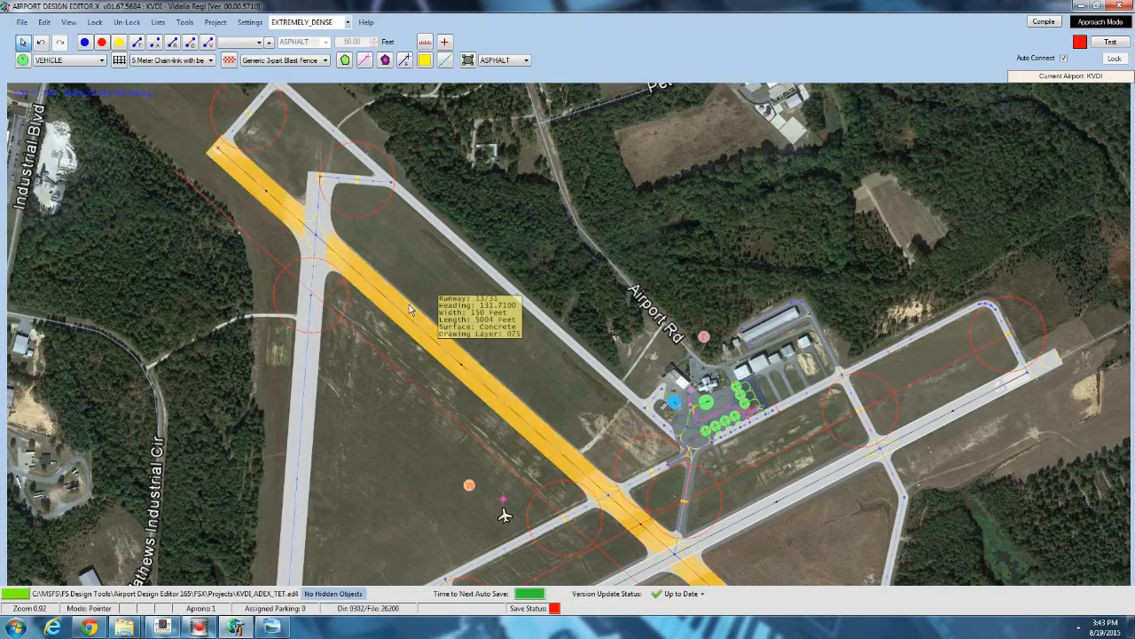
pyautogui.click(202, 100)
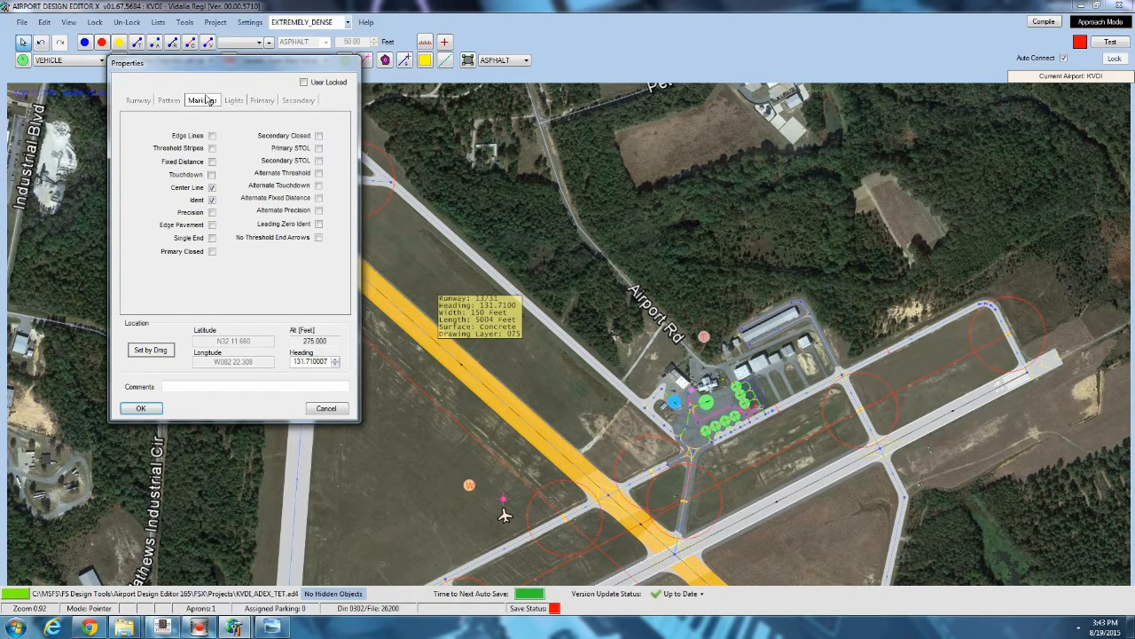
pyautogui.click(129, 410)
# Open runway 06/24's properties and inspect its markings settings.
pyautogui.moveTo(424, 465); pyautogui.dragTo(221, 205)
pyautogui.doubleClick(426, 315)
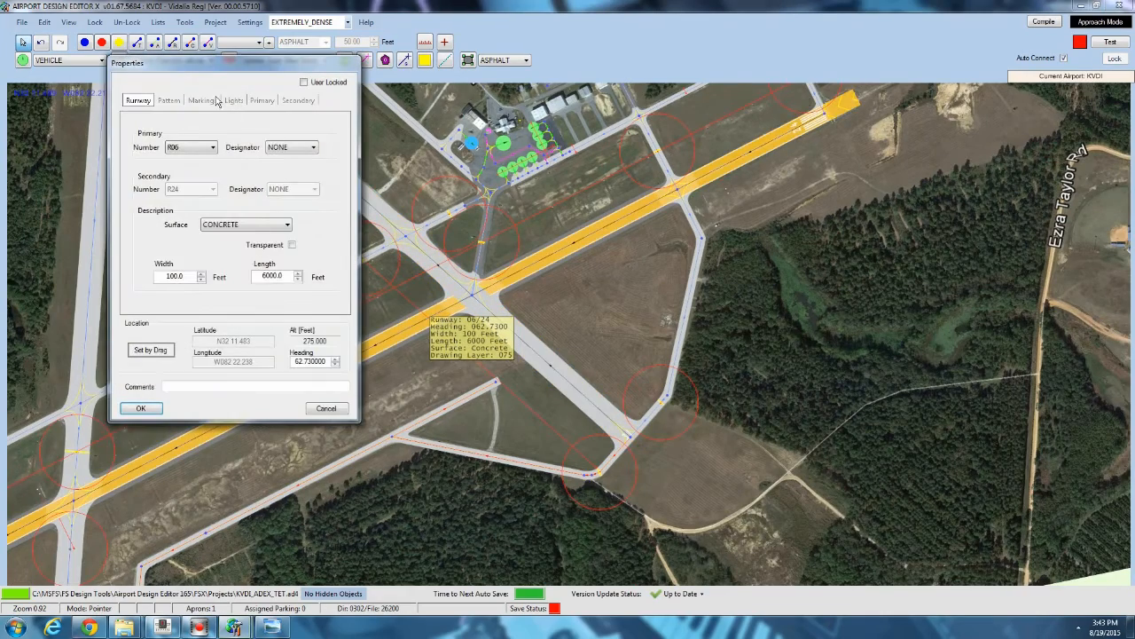
pyautogui.click(203, 100)
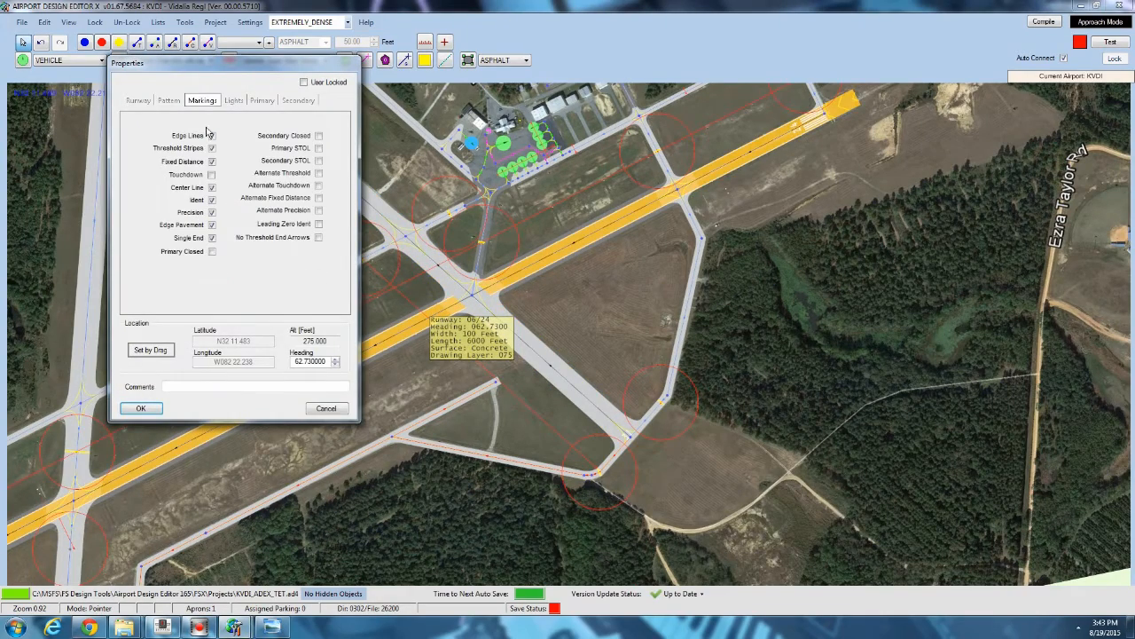
pyautogui.click(140, 408)
# Examine the terminal apron area with its parking spots and taxi paths.
pyautogui.scroll(5, 470, 291)
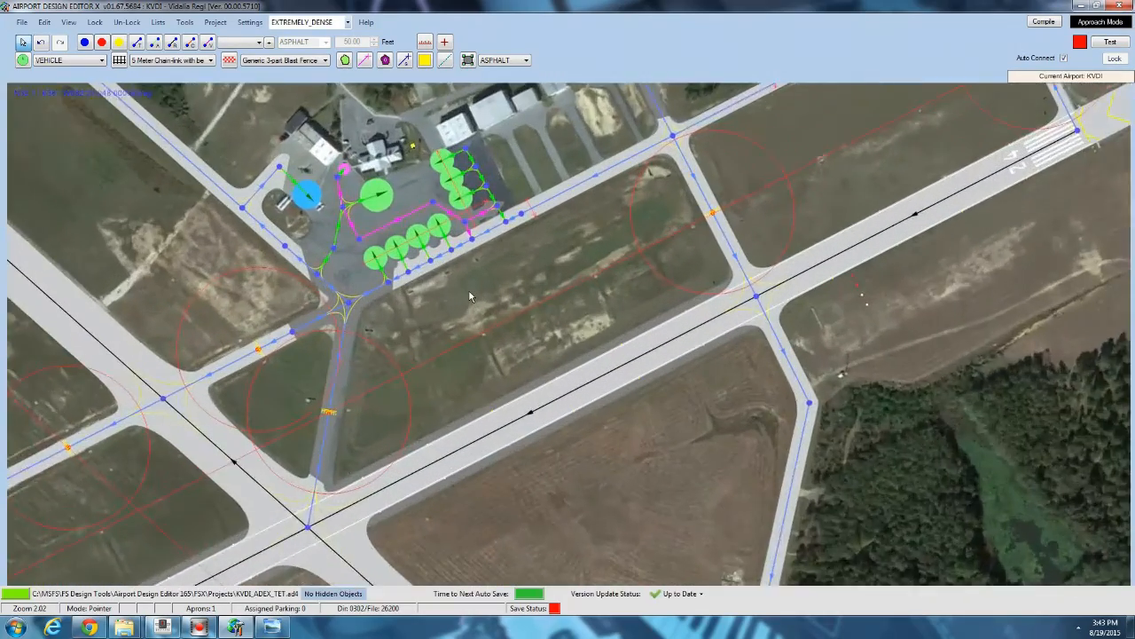
pyautogui.scroll(3, 468, 291)
pyautogui.moveTo(458, 290); pyautogui.dragTo(544, 282)
pyautogui.scroll(-5, 809, 200)
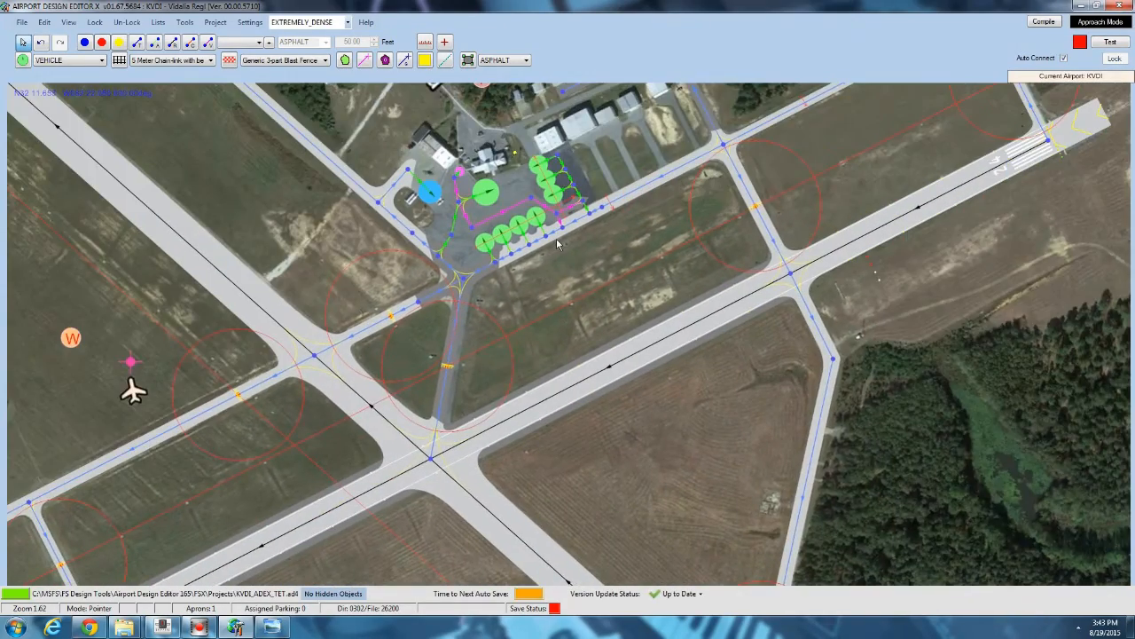
pyautogui.scroll(6, 558, 244)
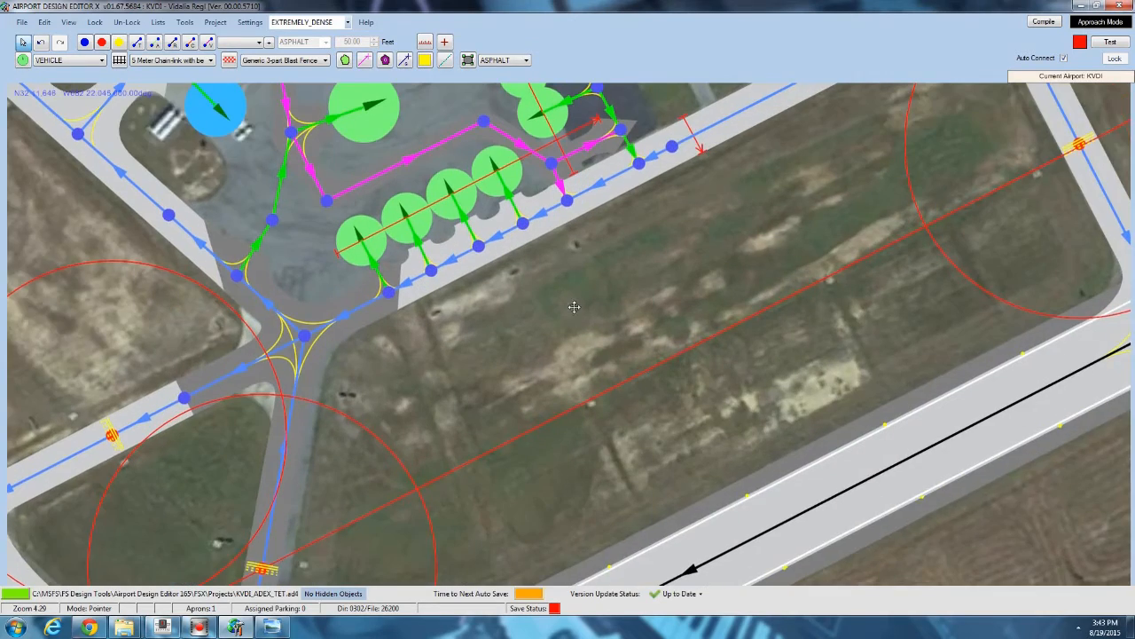
pyautogui.scroll(-2, 574, 306)
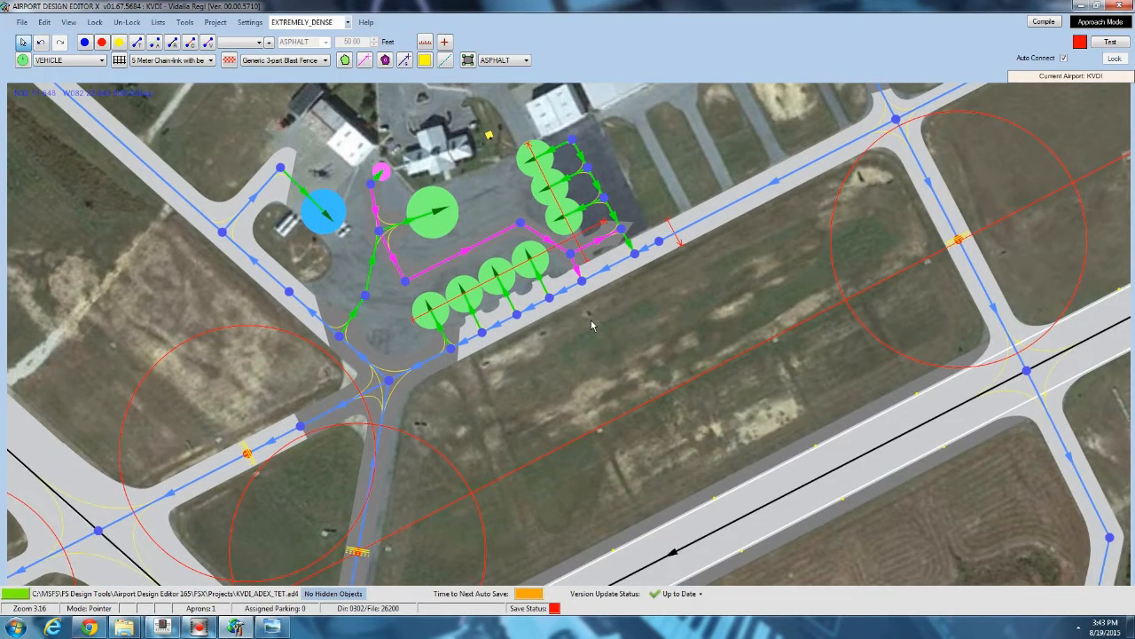
pyautogui.moveTo(352, 166); pyautogui.dragTo(370, 201)
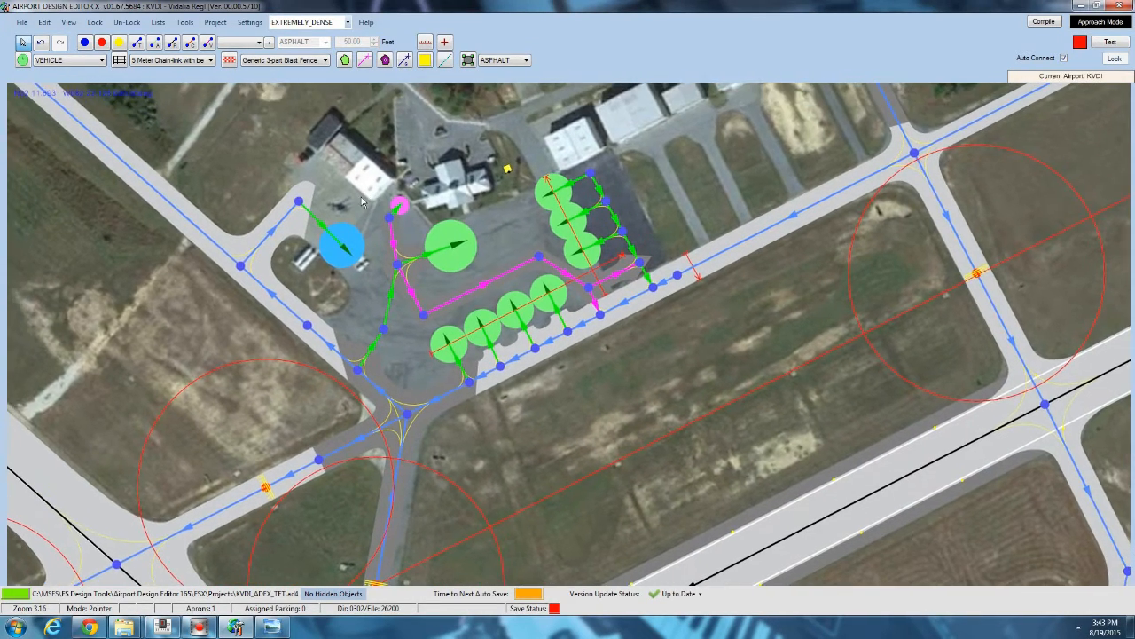
pyautogui.scroll(3, 371, 200)
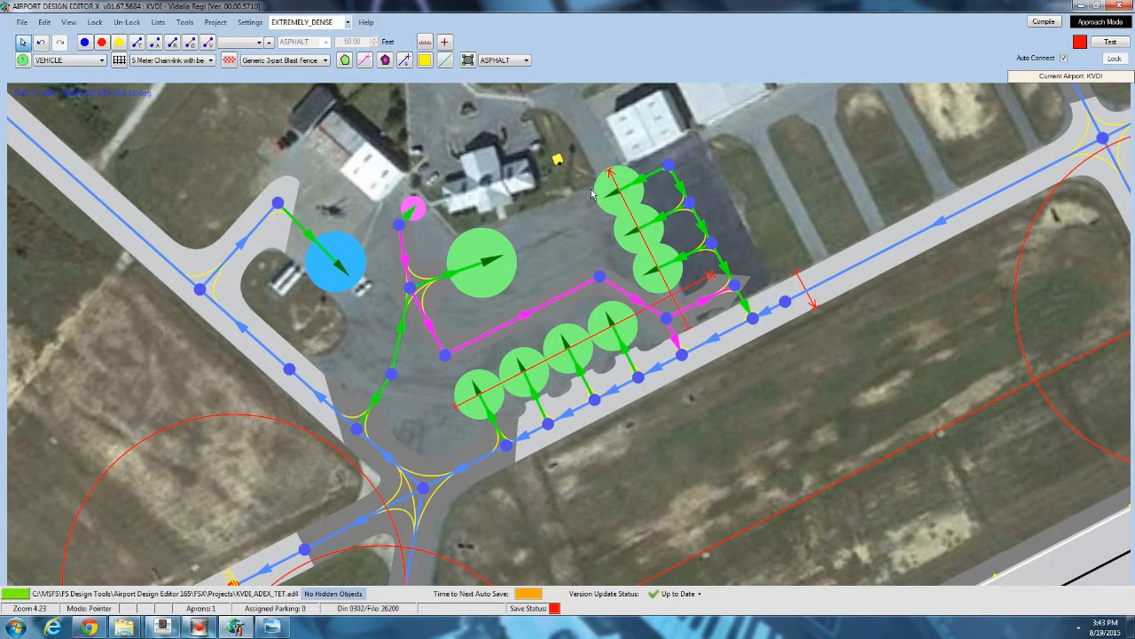
pyautogui.moveTo(511, 186); pyautogui.dragTo(448, 255)
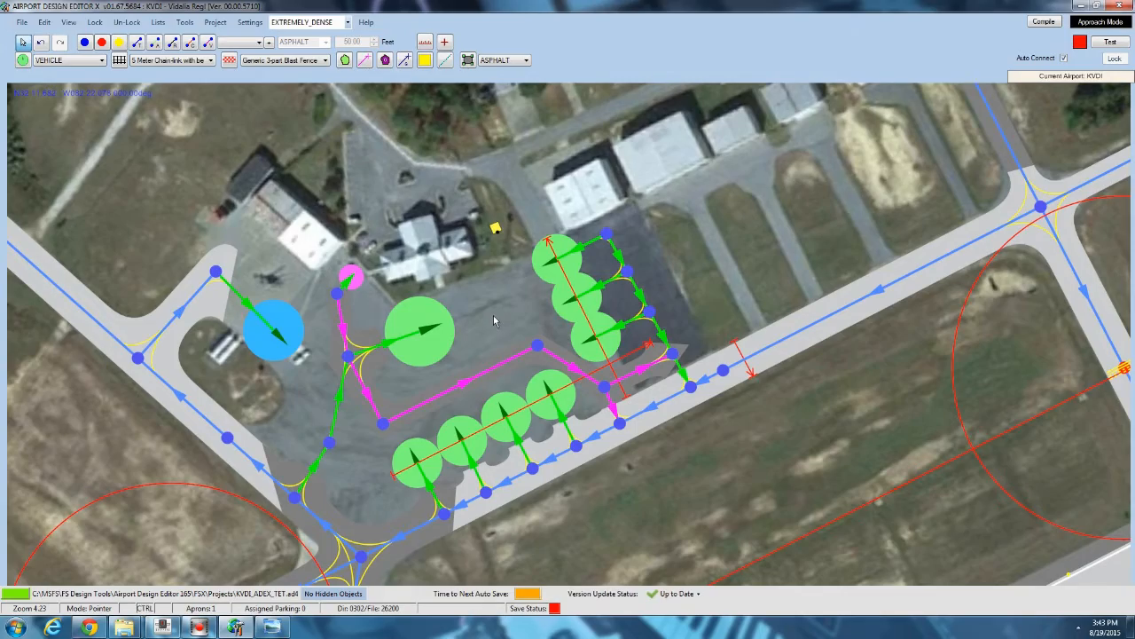
pyautogui.keyDown('ctrl'); pyautogui.scroll(6, 494, 317); pyautogui.keyUp('ctrl')
pyautogui.keyDown('ctrl'); pyautogui.scroll(8, 493, 315); pyautogui.keyUp('ctrl')
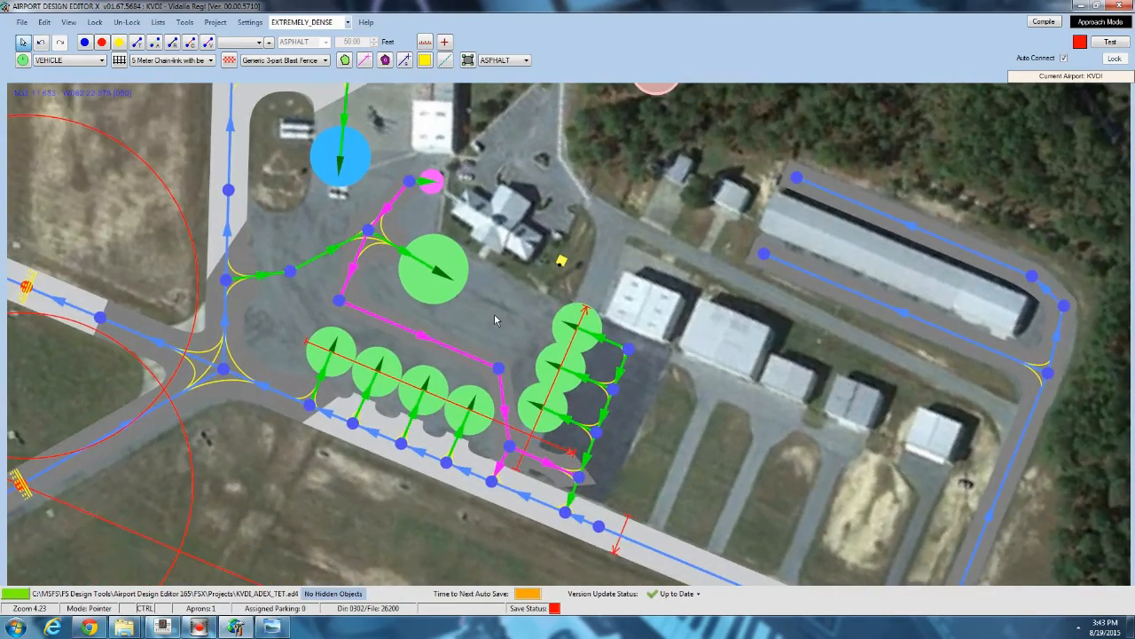
pyautogui.scroll(-10, 494, 313)
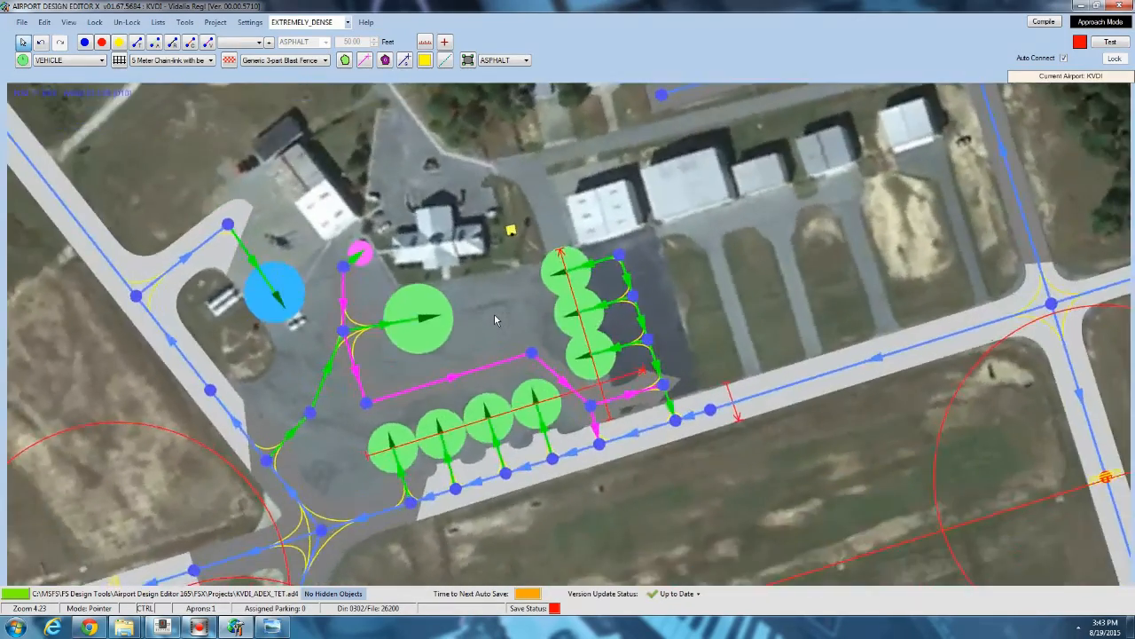
pyautogui.scroll(-3, 496, 316)
pyautogui.keyDown('ctrl'); pyautogui.scroll(6, 496, 316); pyautogui.keyUp('ctrl')
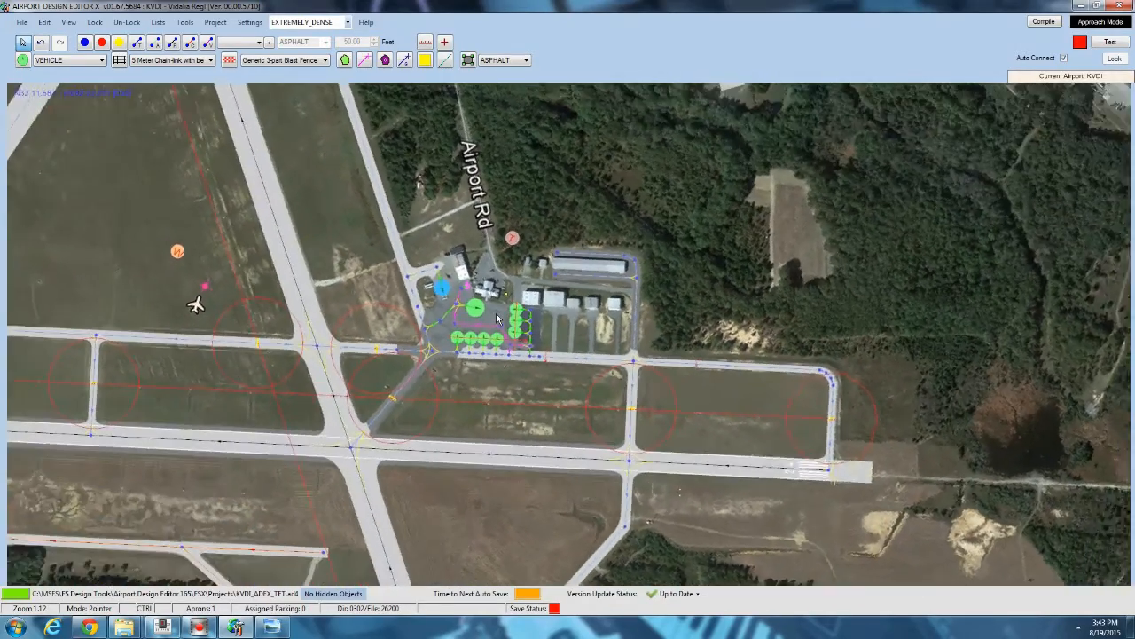
pyautogui.keyDown('ctrl'); pyautogui.scroll(-4, 496, 312); pyautogui.keyUp('ctrl')
pyautogui.scroll(11, 496, 318)
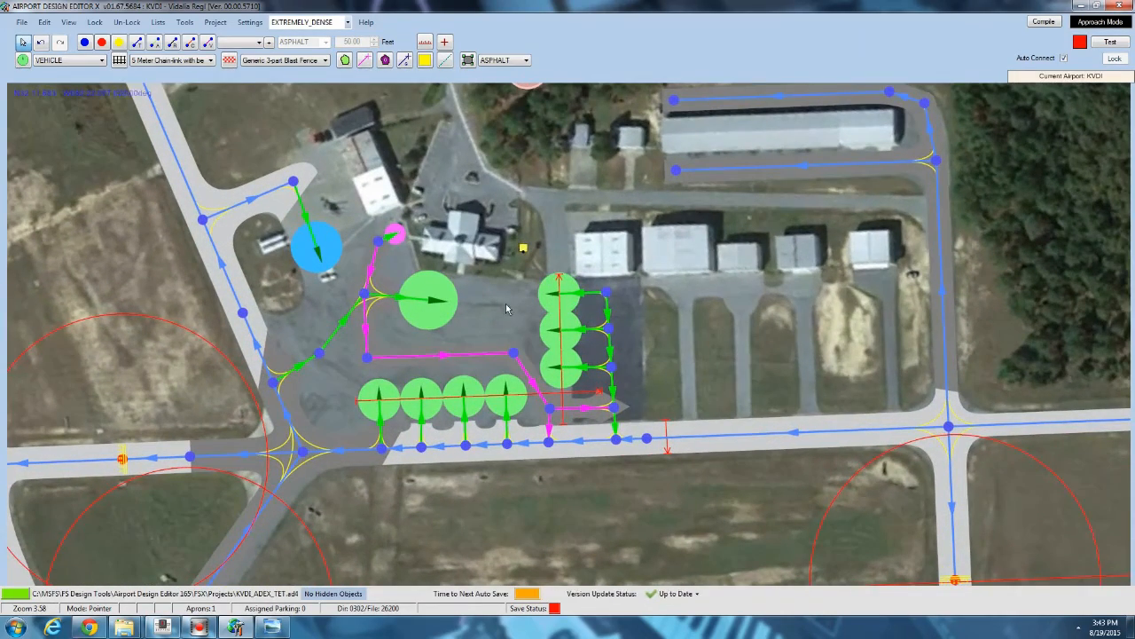
pyautogui.scroll(2, 474, 284)
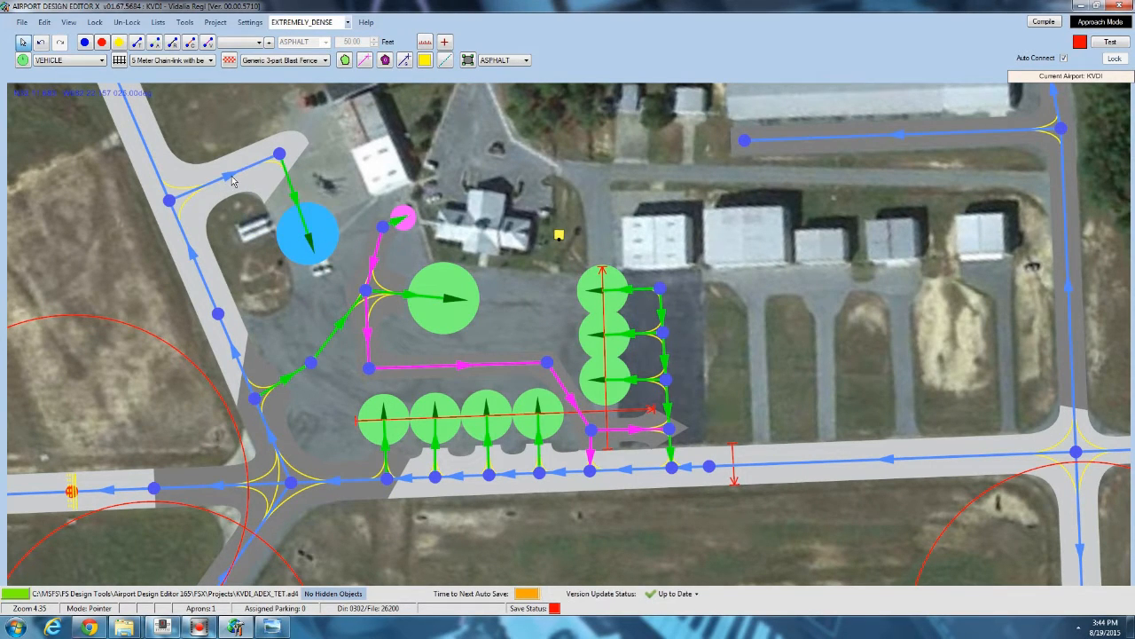
# Zoom in near the terminal and draw a concrete apron polygon around the fuel parking spot northwest of the terminal.
pyautogui.moveTo(235, 178)
pyautogui.scroll(5, 363, 258)
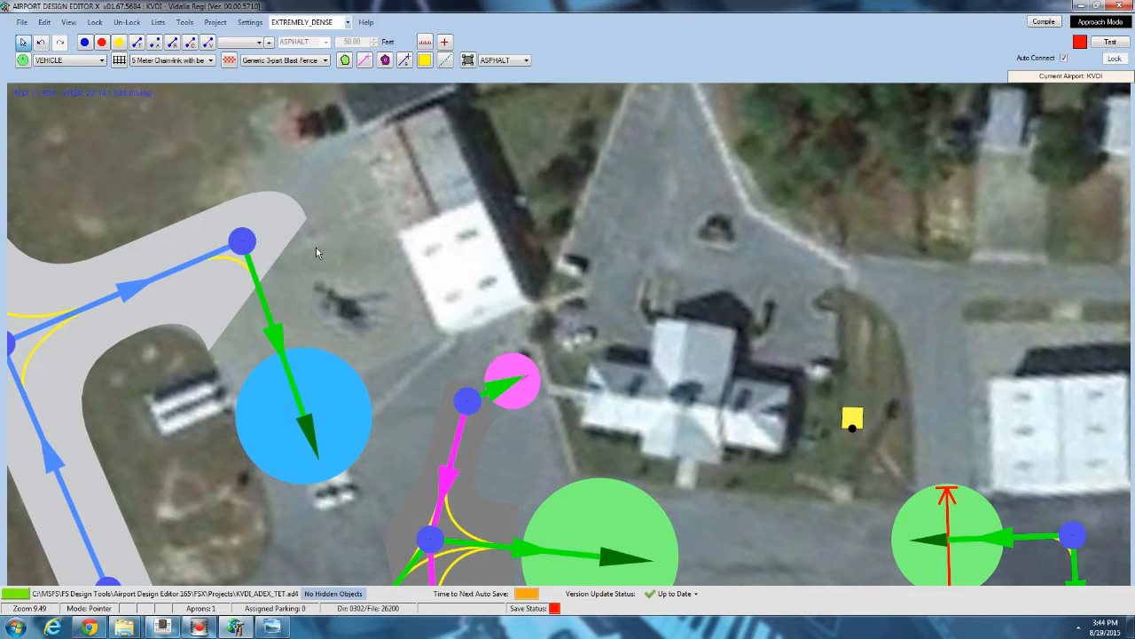
pyautogui.click(526, 59)
pyautogui.click(506, 75)
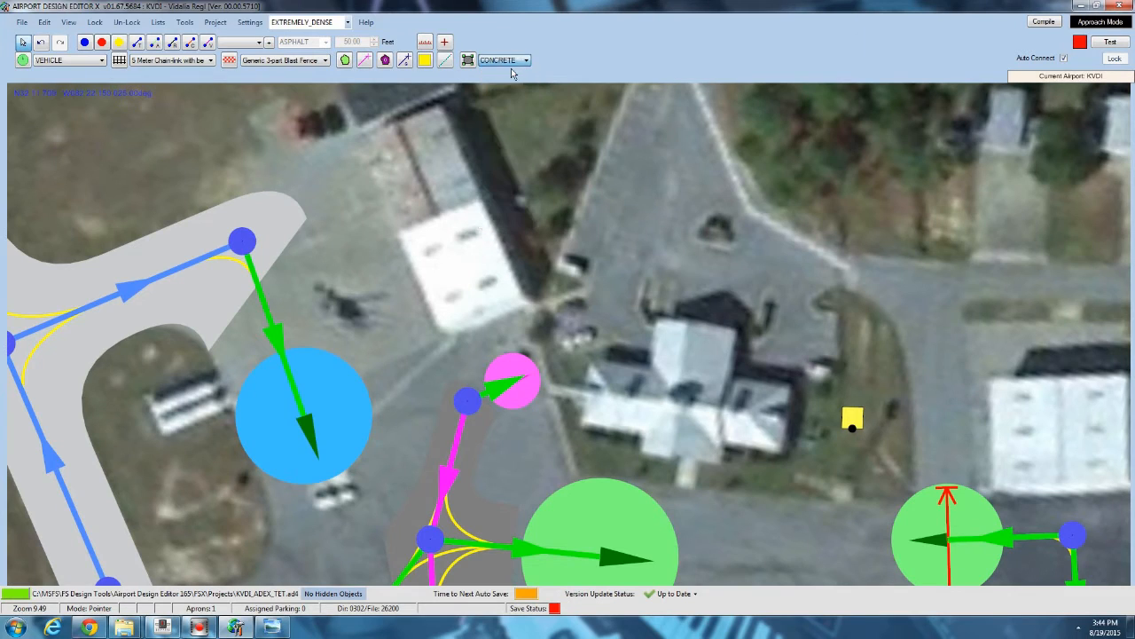
pyautogui.click(467, 59)
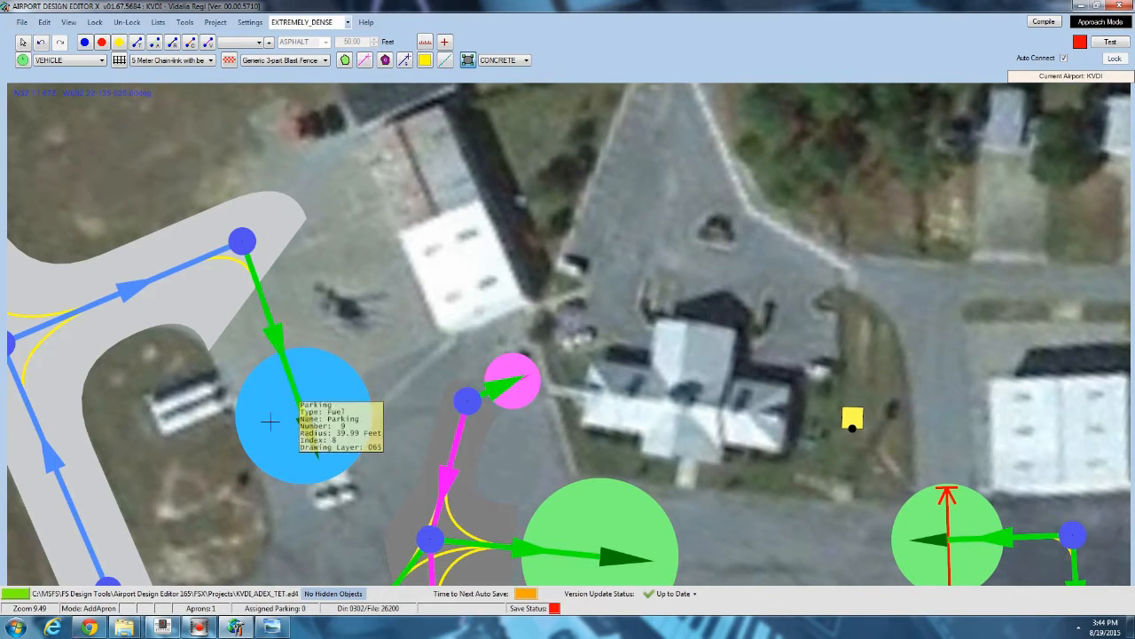
pyautogui.click(136, 238)
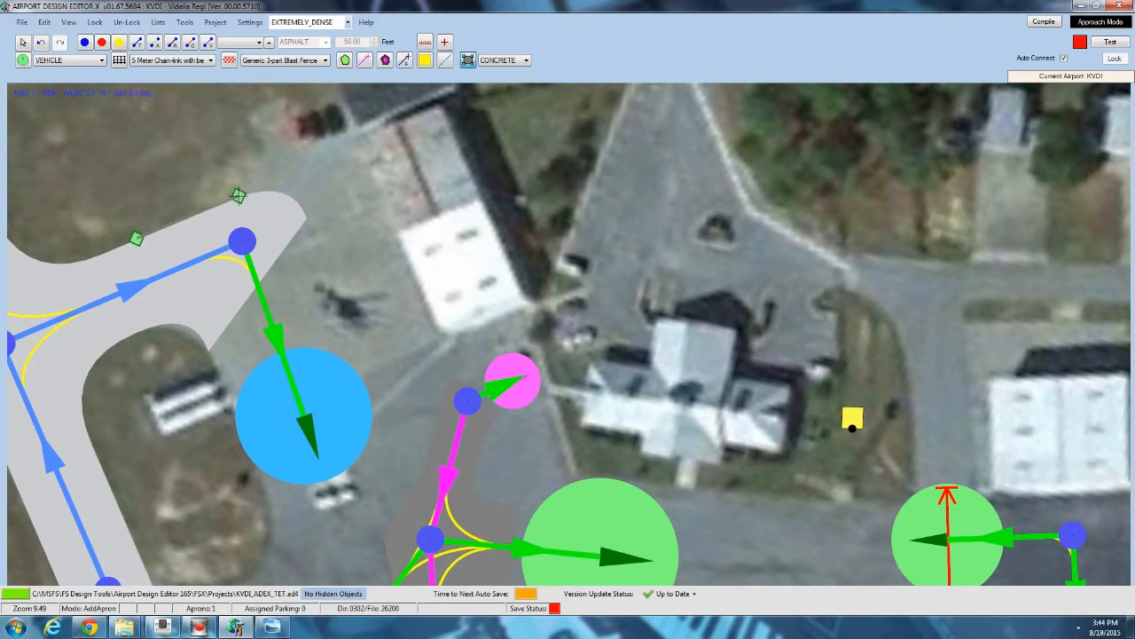
pyautogui.click(238, 197)
pyautogui.click(272, 151)
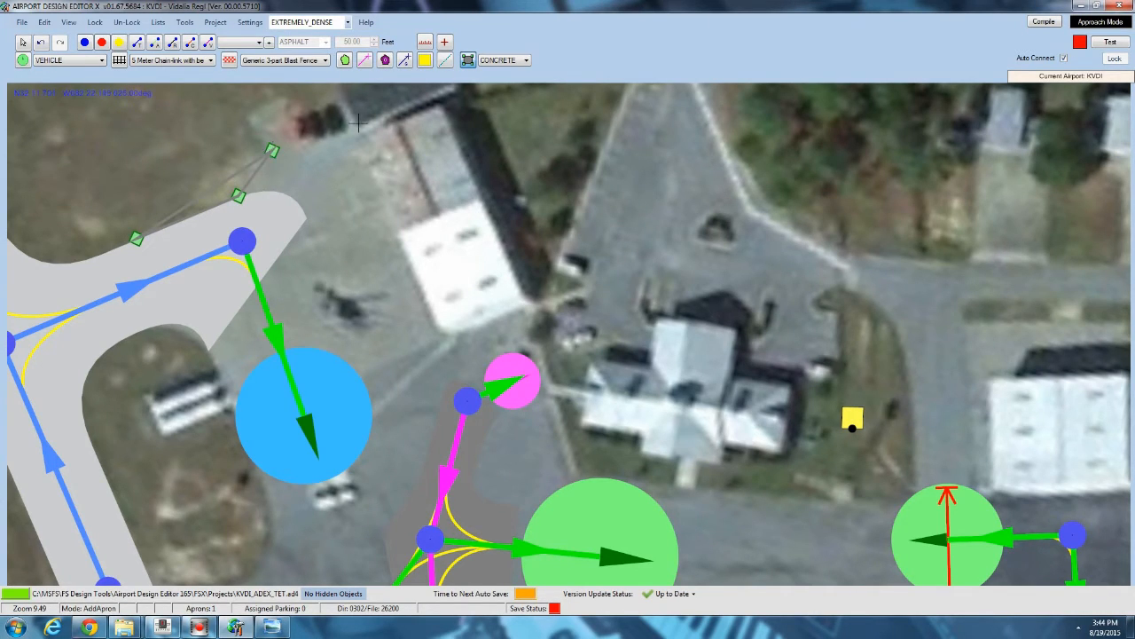
pyautogui.click(410, 98)
pyautogui.click(501, 313)
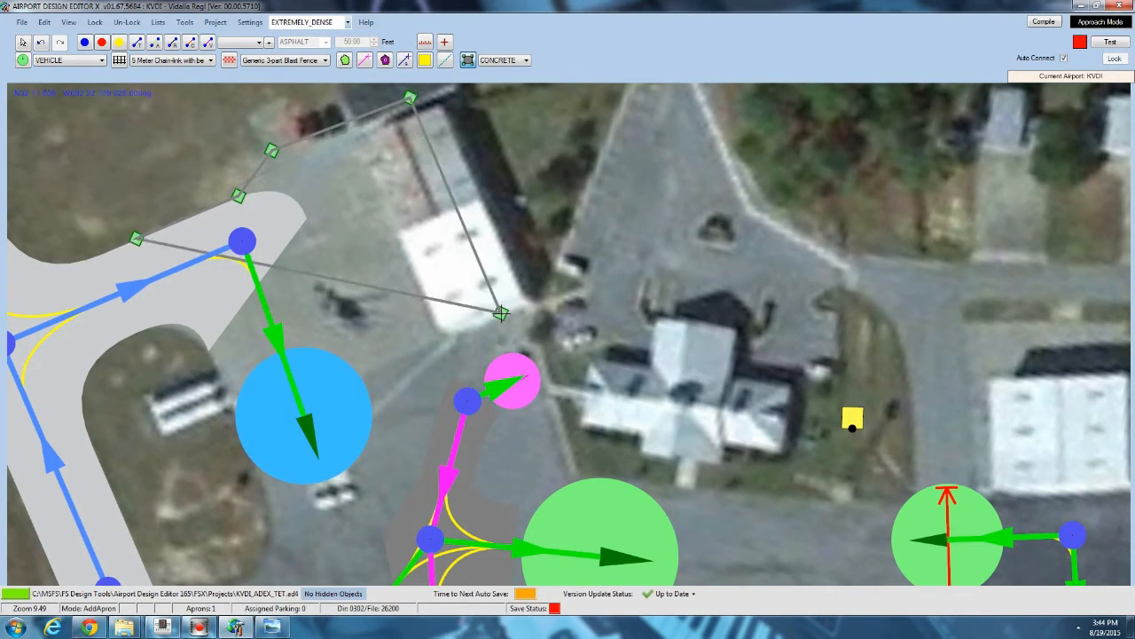
pyautogui.click(245, 417)
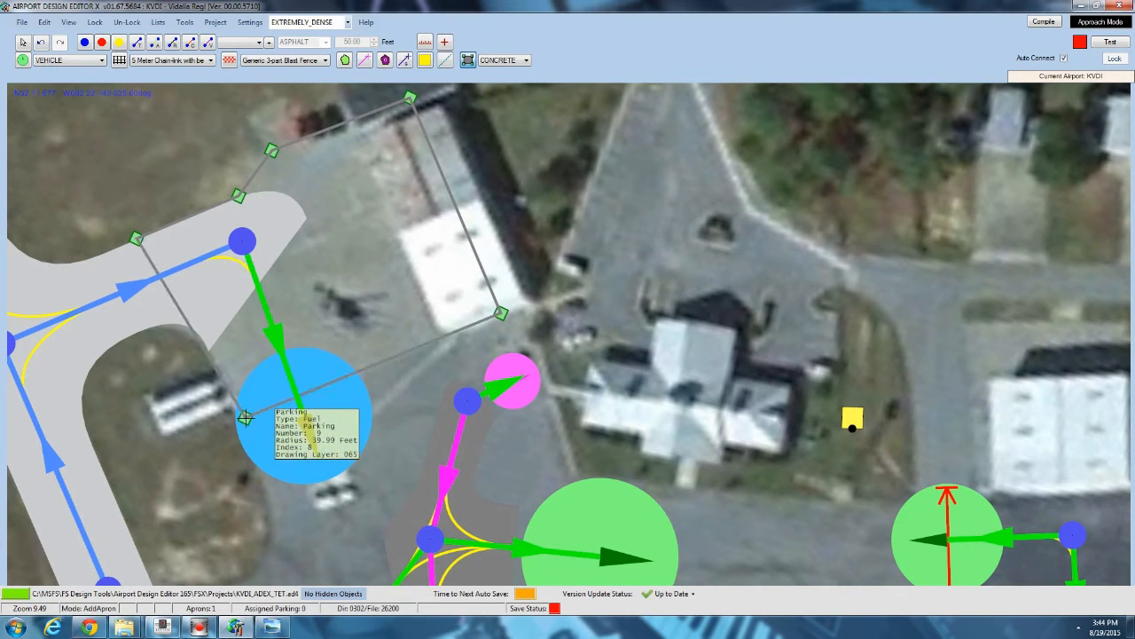
pyautogui.rightClick(190, 313)
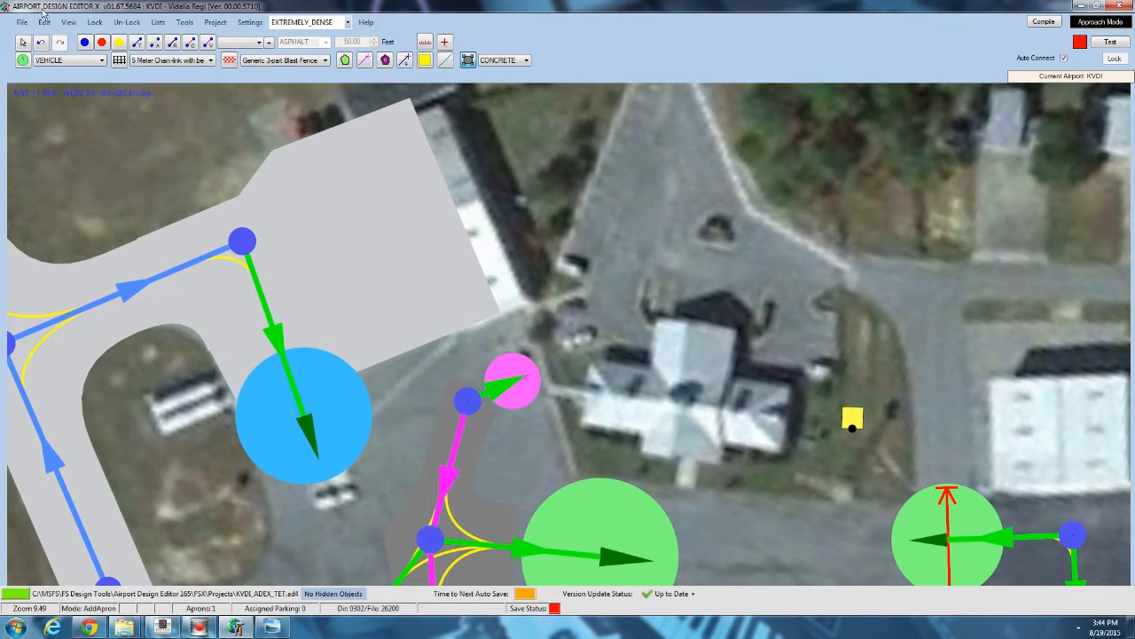
# Select the new concrete apron and nudge its lower-left vertex slightly.
pyautogui.click(22, 41)
pyautogui.click(382, 279)
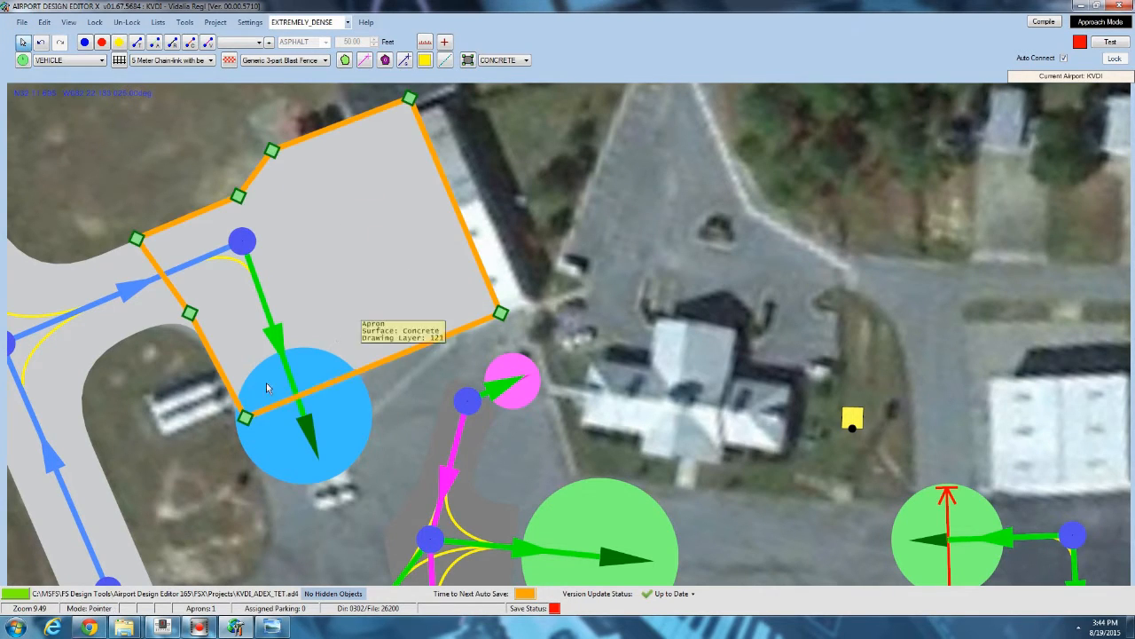
pyautogui.moveTo(245, 416); pyautogui.dragTo(236, 420)
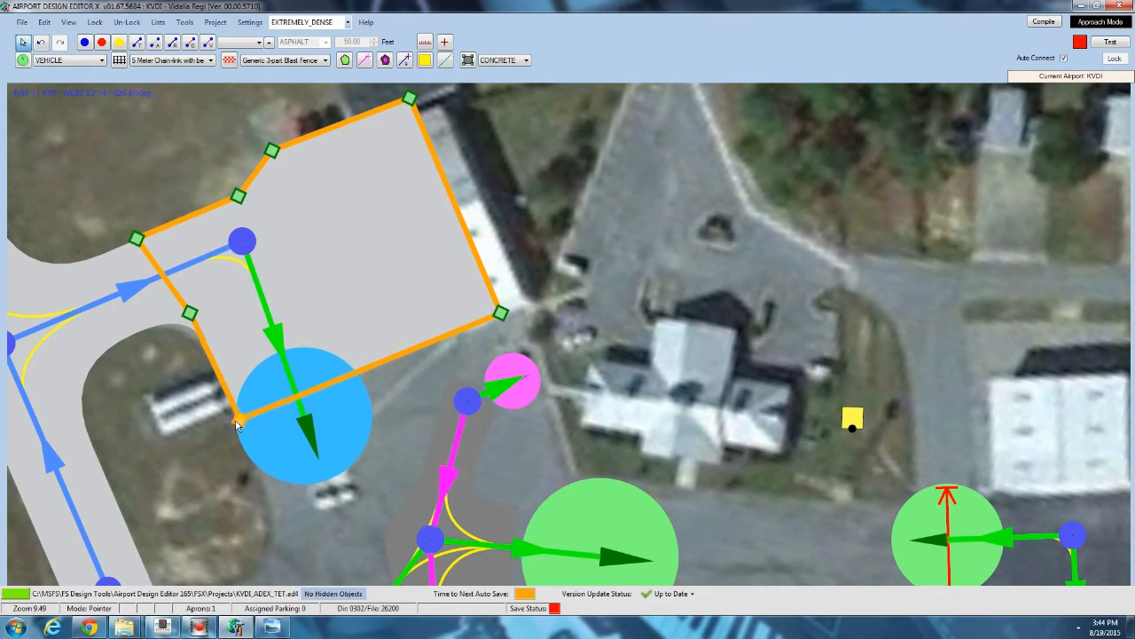
pyautogui.click(158, 372)
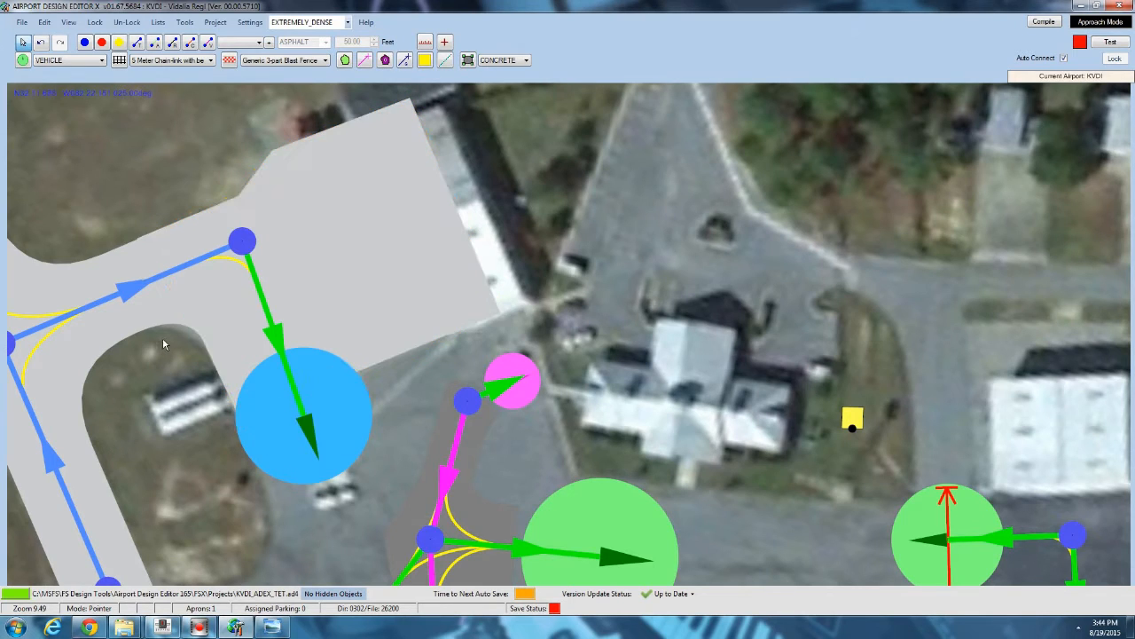
# Nudge the taxiway node and the fuel parking spot slightly to realign them on the apron.
pyautogui.click(314, 375)
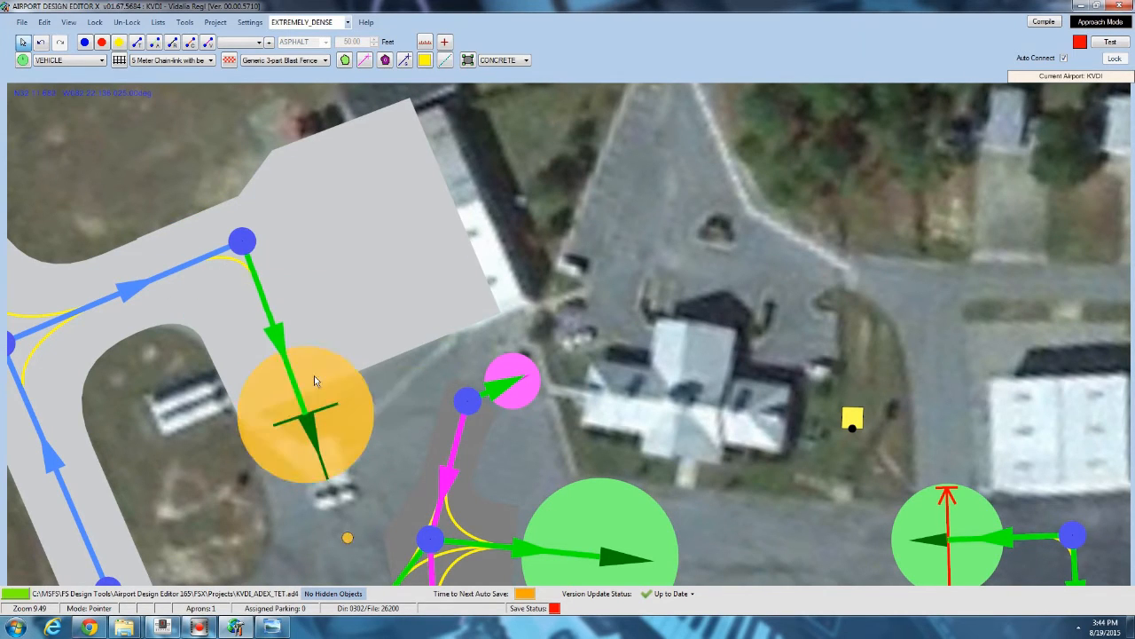
pyautogui.click(252, 250)
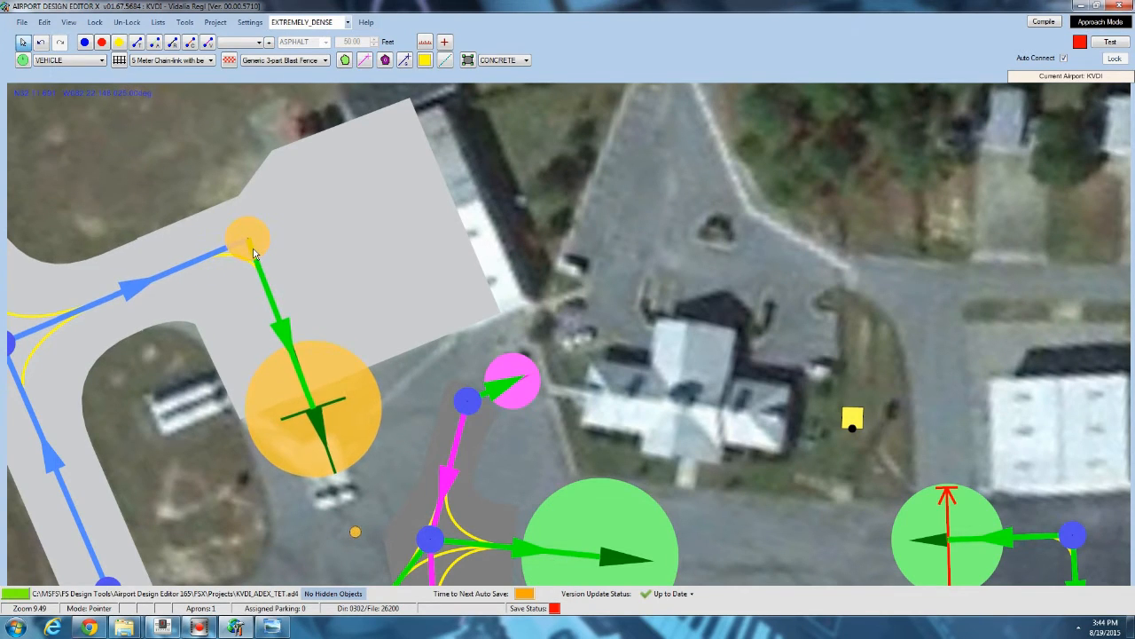
pyautogui.click(254, 253)
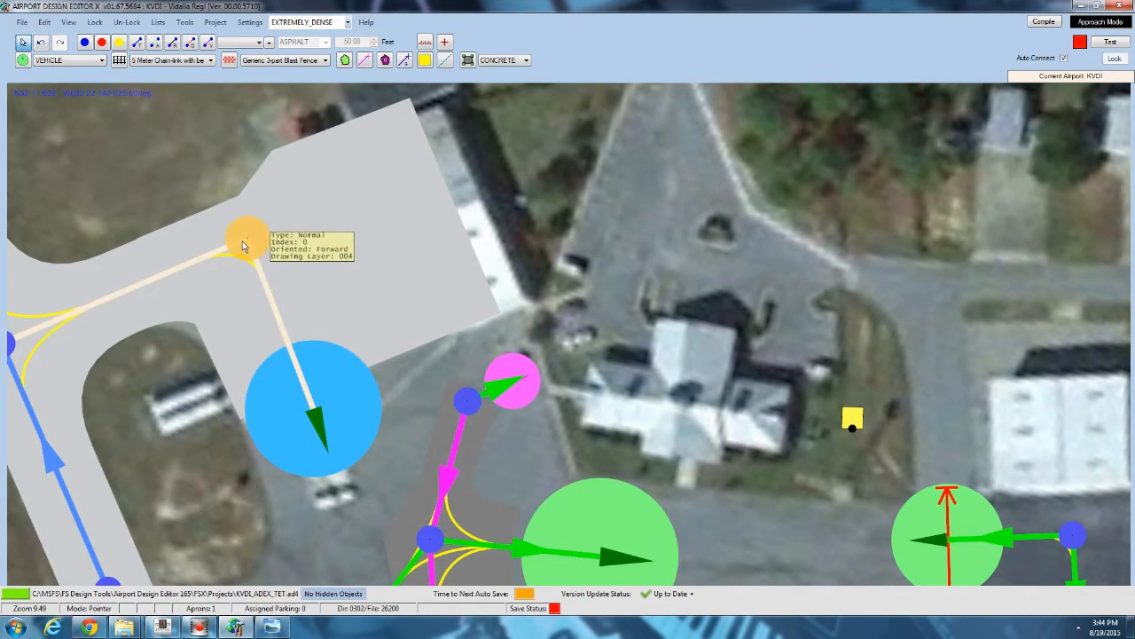
pyautogui.moveTo(241, 244); pyautogui.dragTo(235, 244)
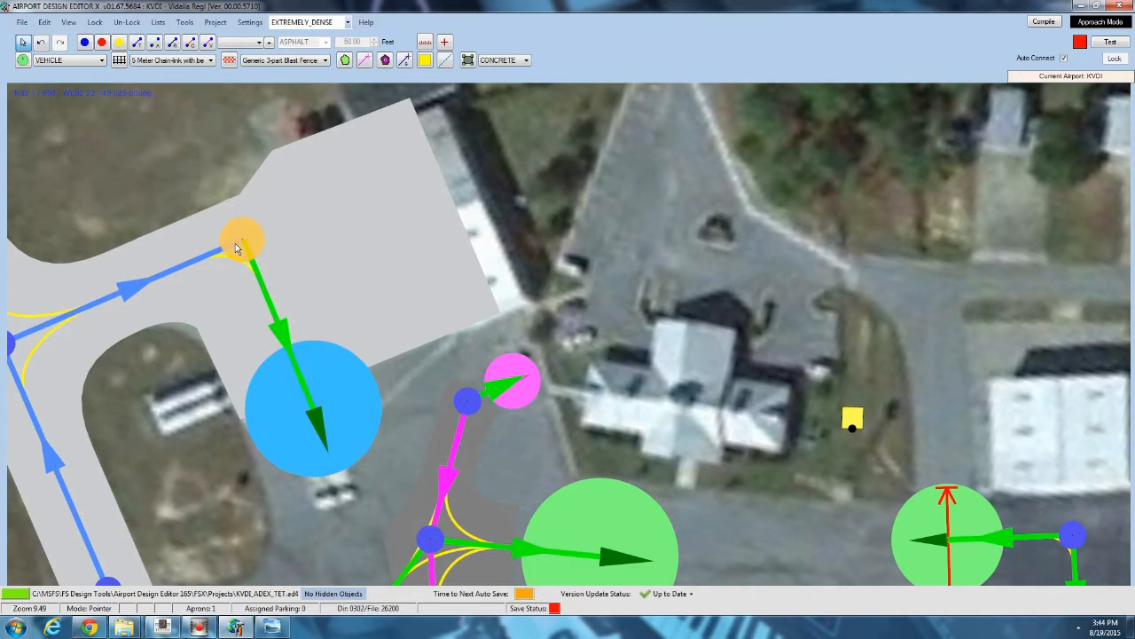
pyautogui.click(323, 373)
pyautogui.moveTo(327, 376); pyautogui.dragTo(320, 374)
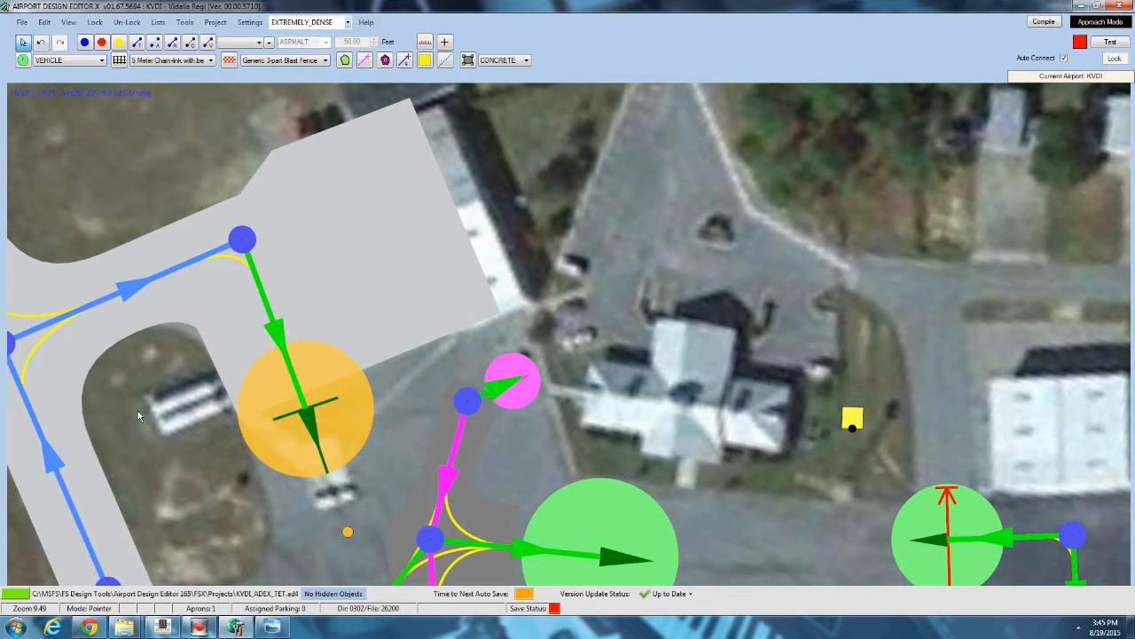
# Start a tarmac apron and trace its northern edge from the terminal corner across to the first hangar.
pyautogui.scroll(-5, 137, 410)
pyautogui.moveTo(244, 318); pyautogui.dragTo(149, 180)
pyautogui.scroll(-2, 160, 192)
pyautogui.scroll(-2, 159, 193)
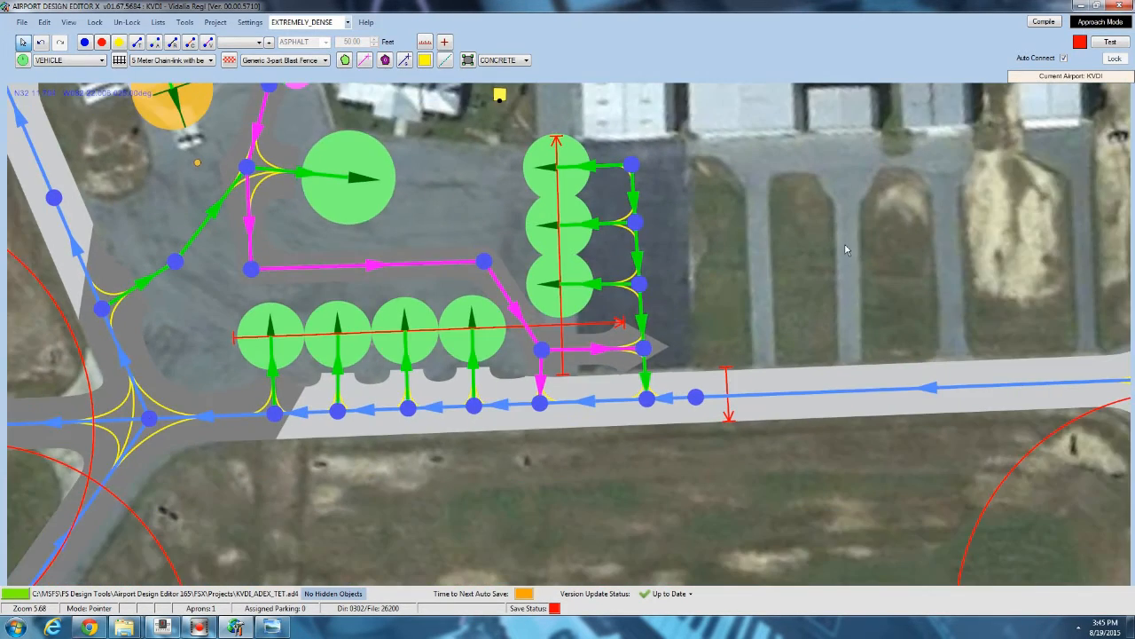
pyautogui.moveTo(468, 156); pyautogui.dragTo(428, 214)
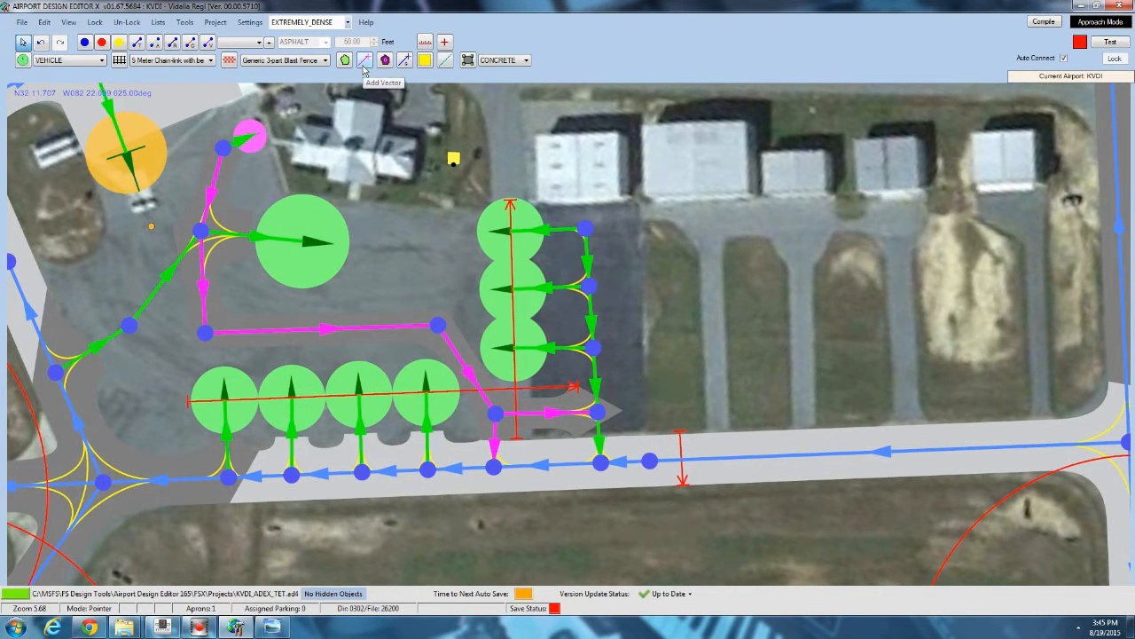
pyautogui.click(495, 62)
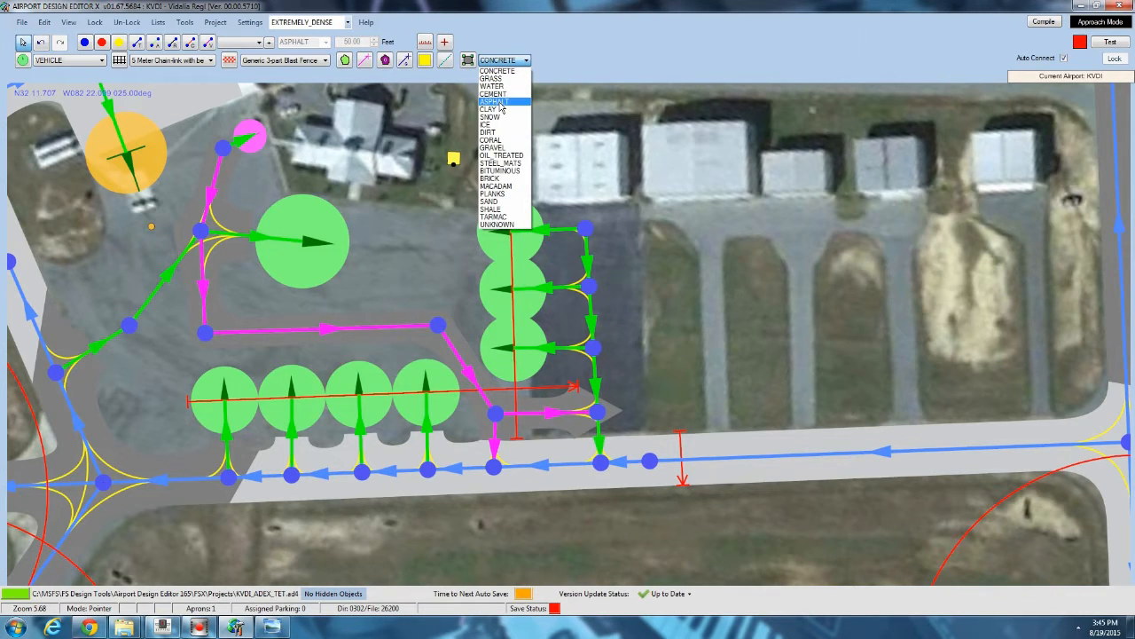
pyautogui.click(498, 102)
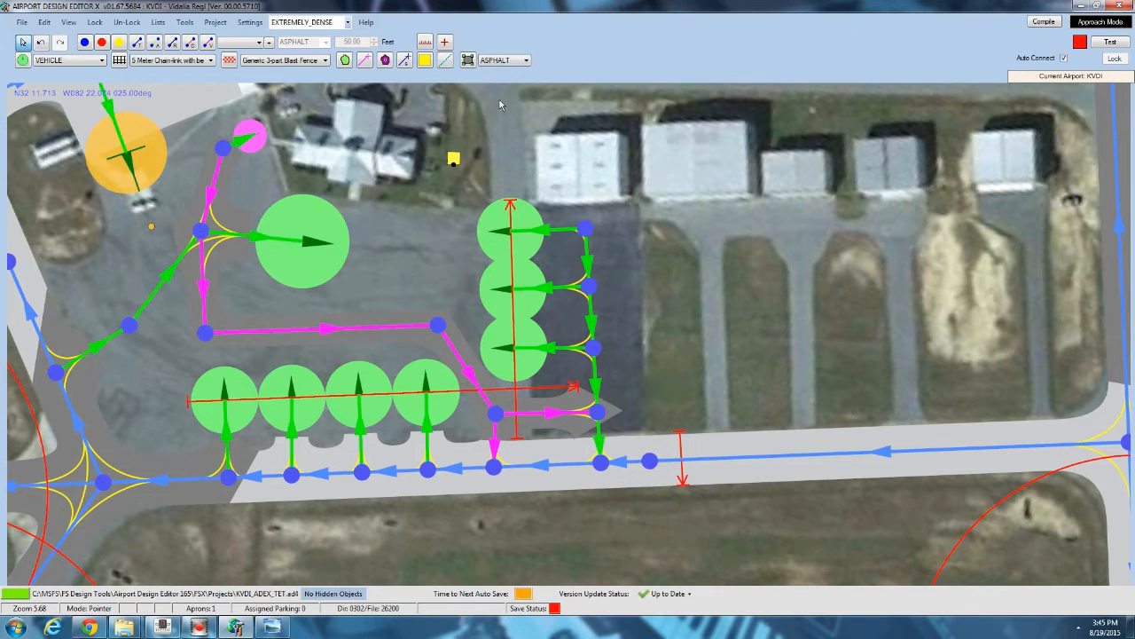
pyautogui.click(468, 60)
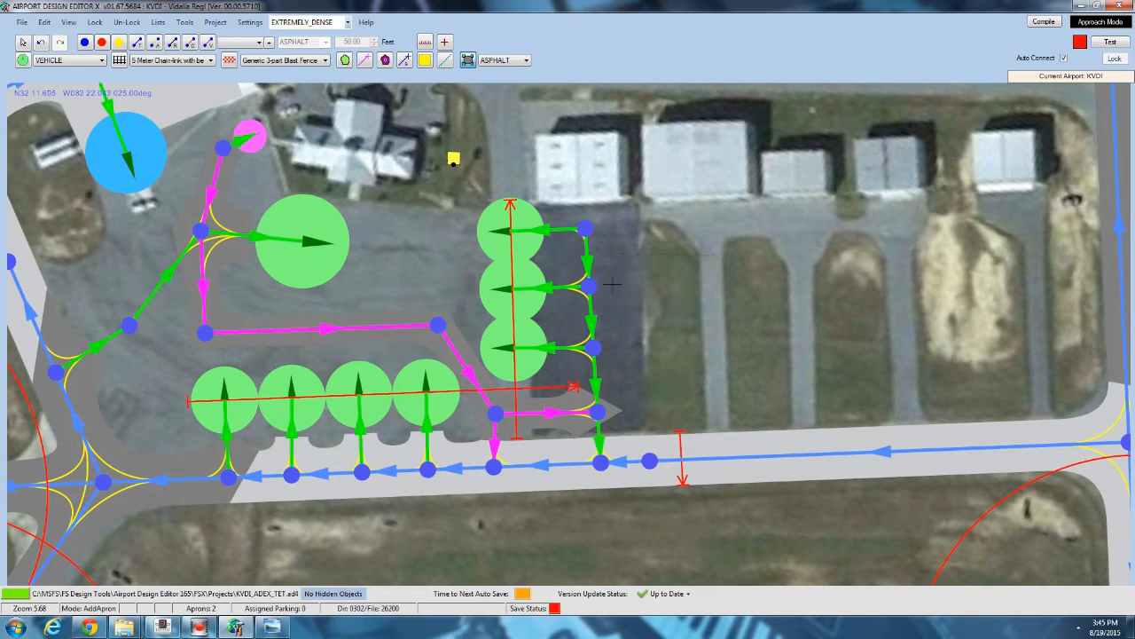
pyautogui.click(512, 59)
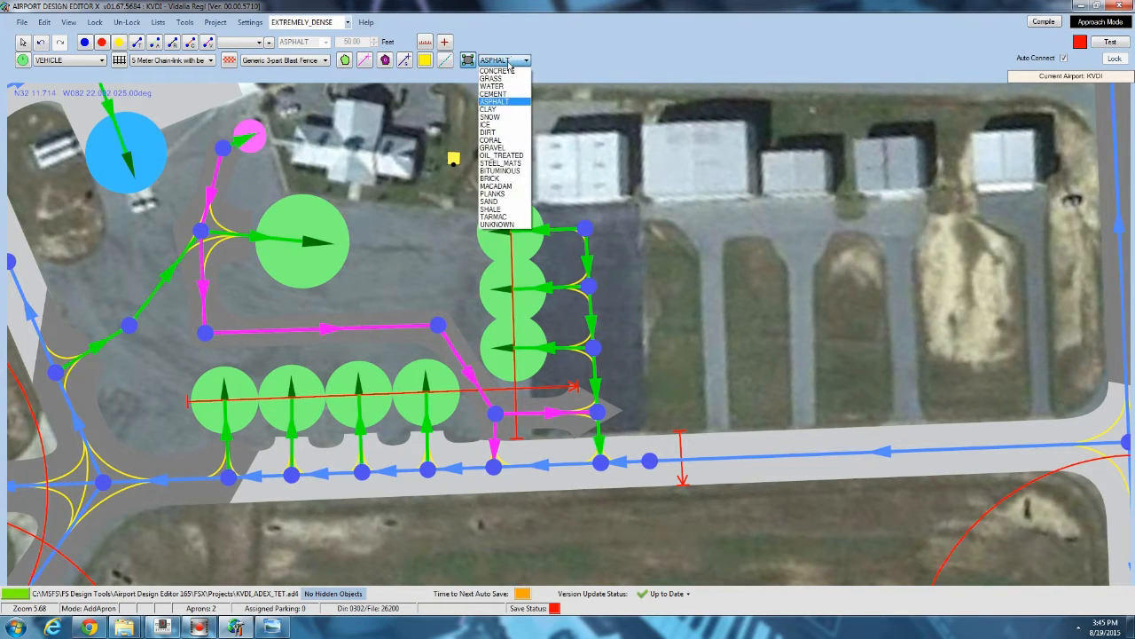
pyautogui.click(494, 217)
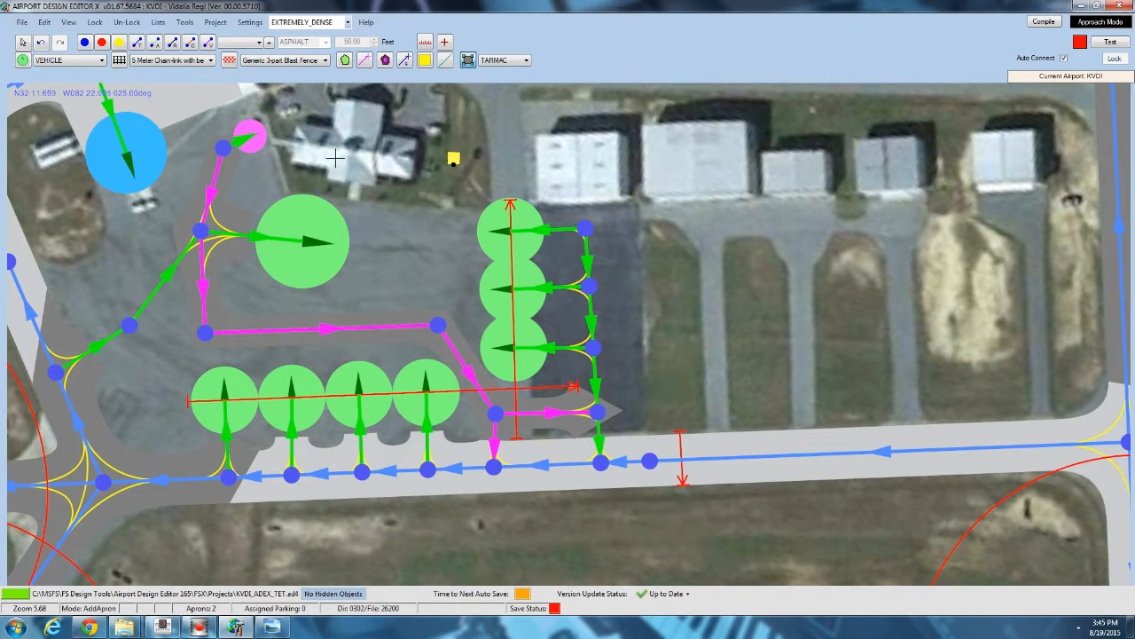
pyautogui.moveTo(335, 158); pyautogui.dragTo(346, 231, button='right')
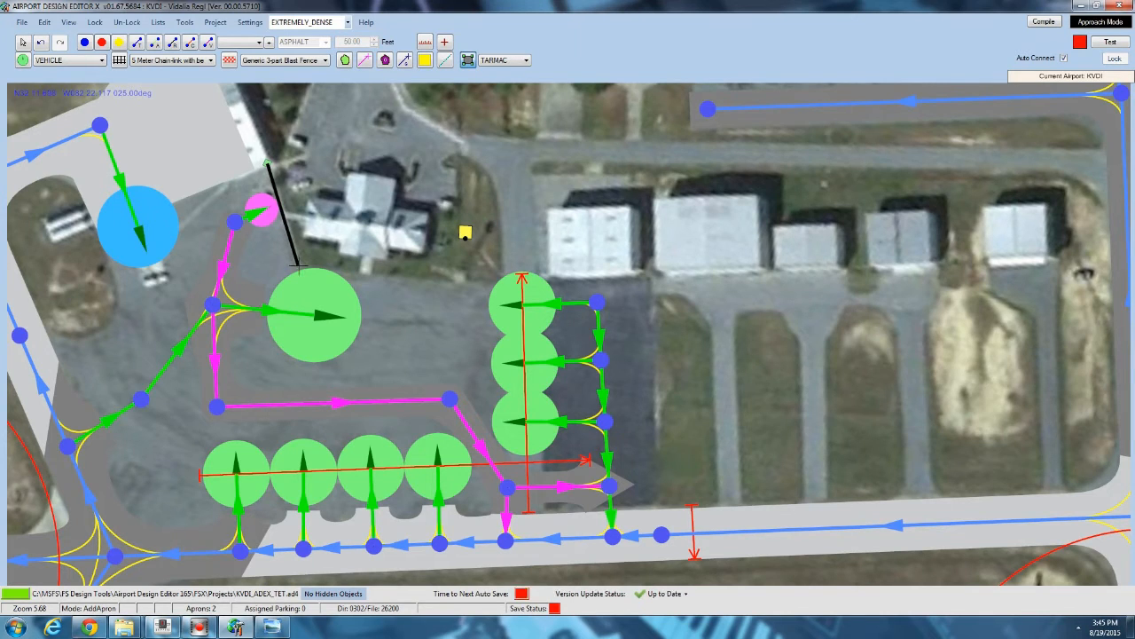
pyautogui.click(298, 266)
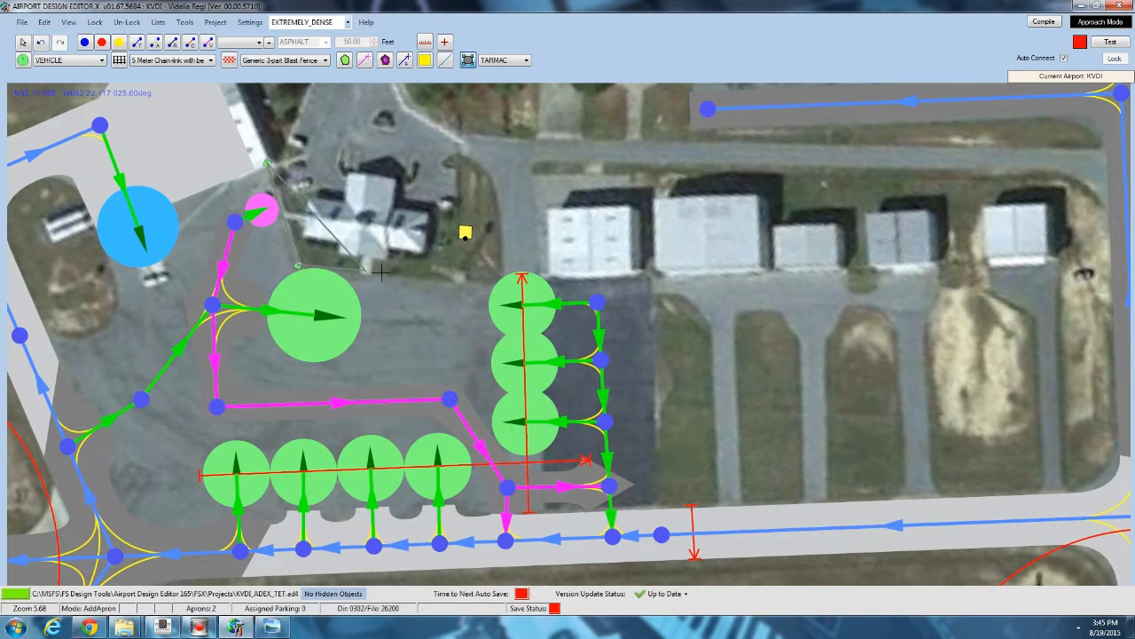
pyautogui.click(502, 282)
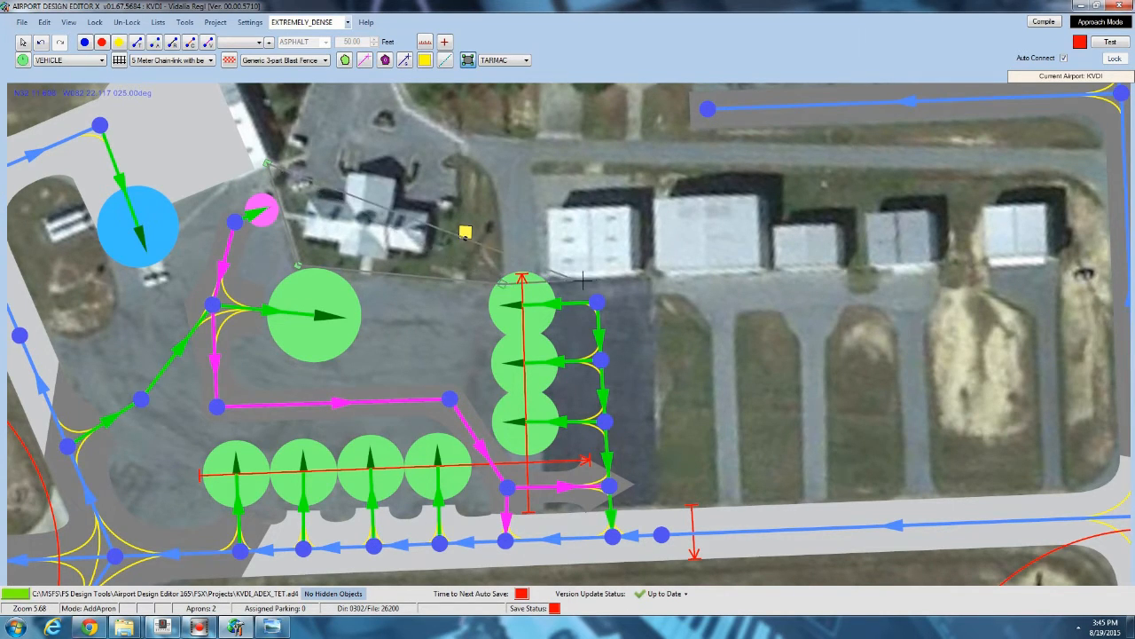
pyautogui.click(651, 278)
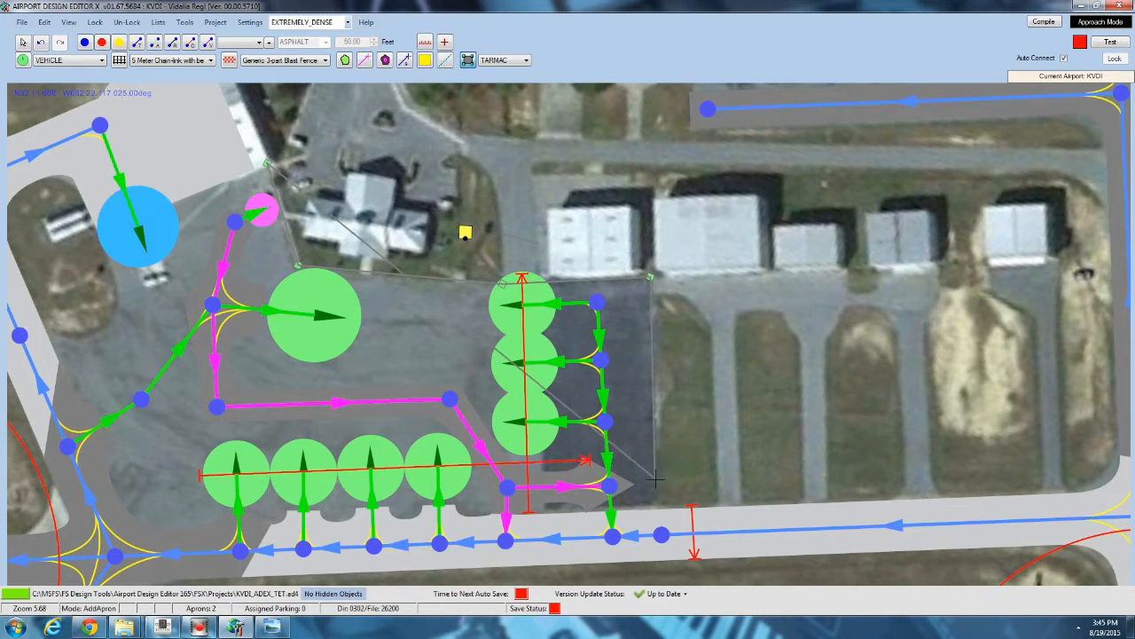
# Complete the tarmac apron around the main ramp's southern and western sides.
pyautogui.click(659, 512)
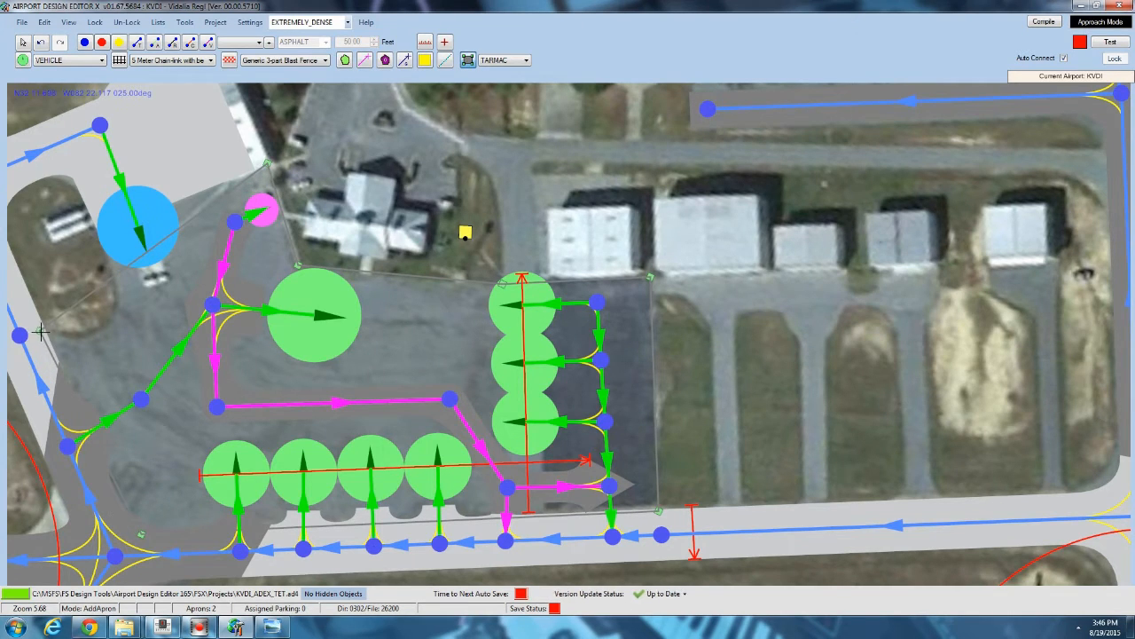
pyautogui.click(108, 326)
pyautogui.click(96, 233)
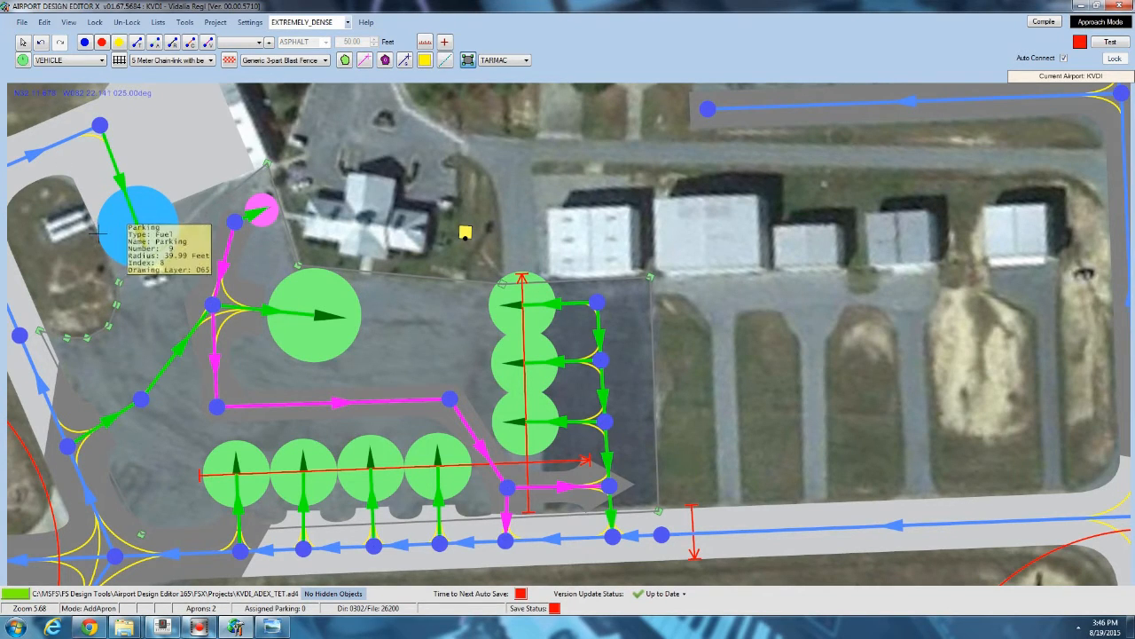
pyautogui.click(256, 167)
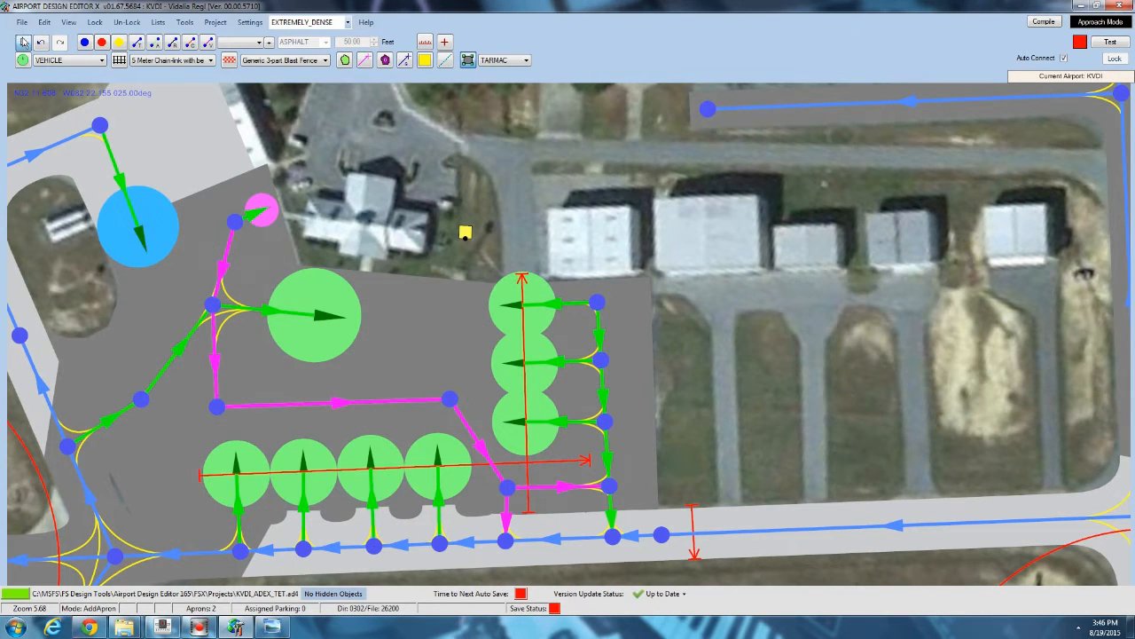
pyautogui.click(24, 41)
# Delete a redundant vertex at the tarmac apron's northwest corner and add a new vertex on its northwest edge.
pyautogui.scroll(4, 348, 292)
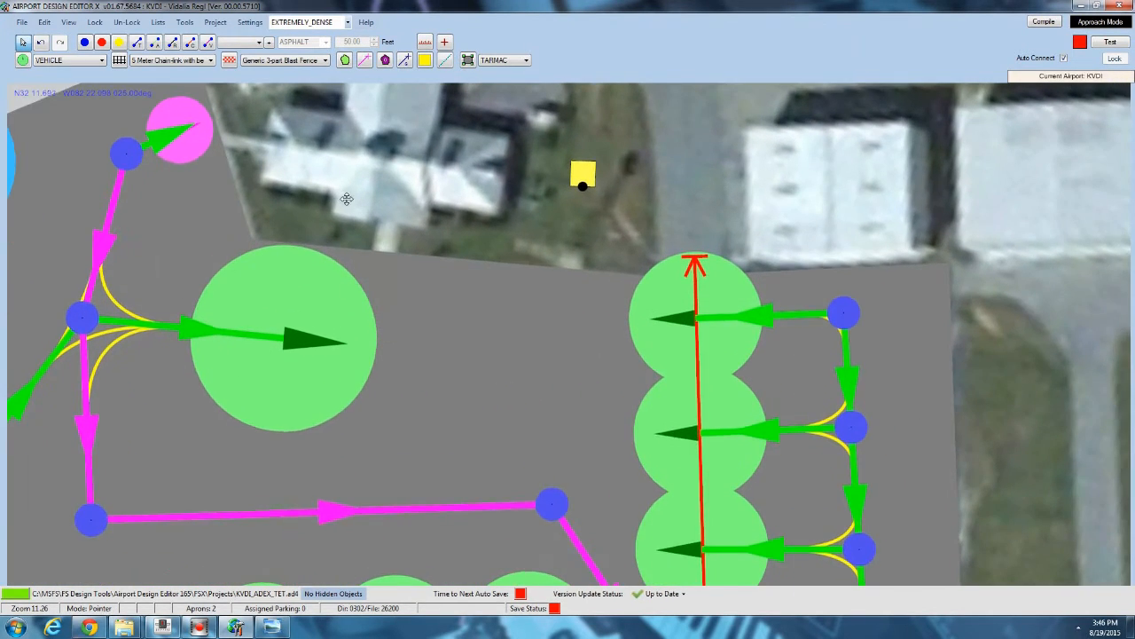
pyautogui.moveTo(347, 199); pyautogui.dragTo(474, 379)
pyautogui.click(447, 257)
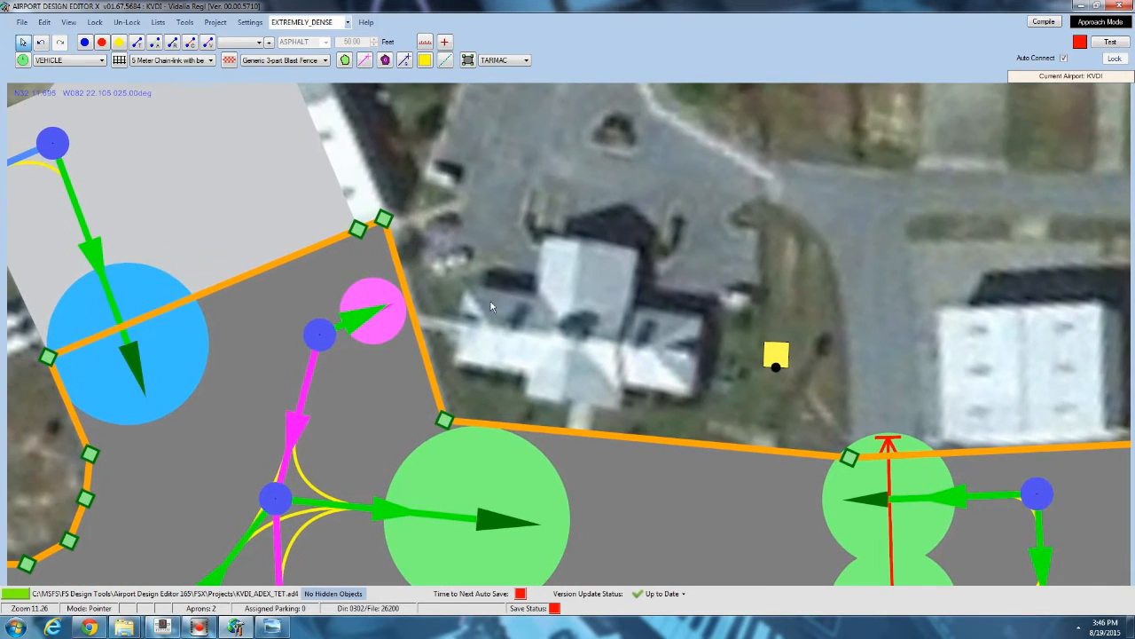
pyautogui.click(358, 231)
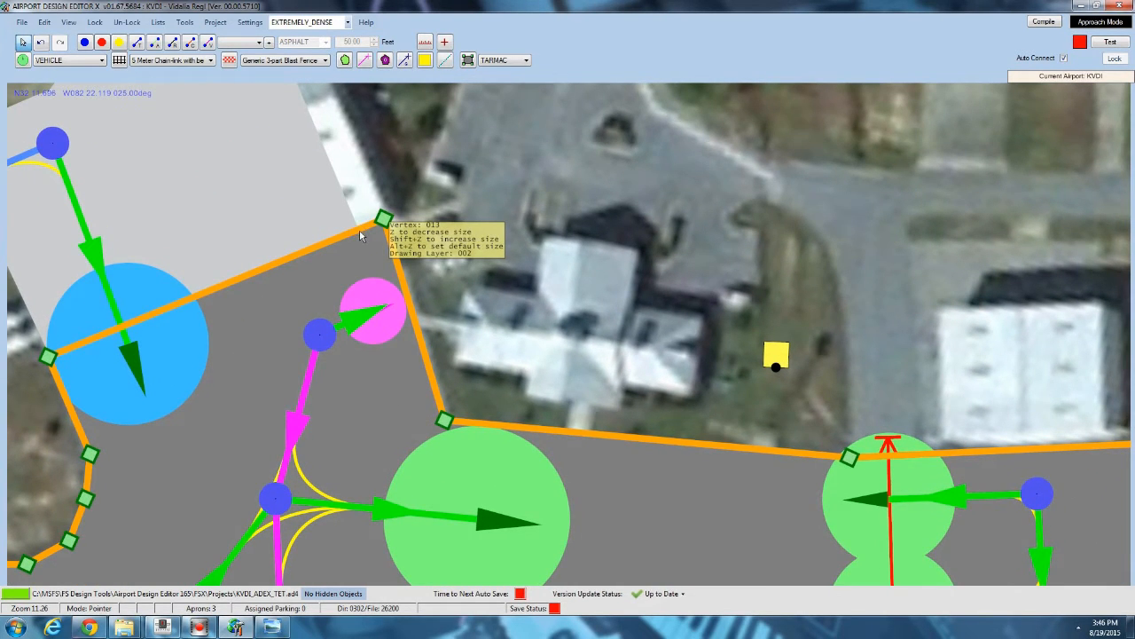
pyautogui.press('Delete')
pyautogui.click(245, 276)
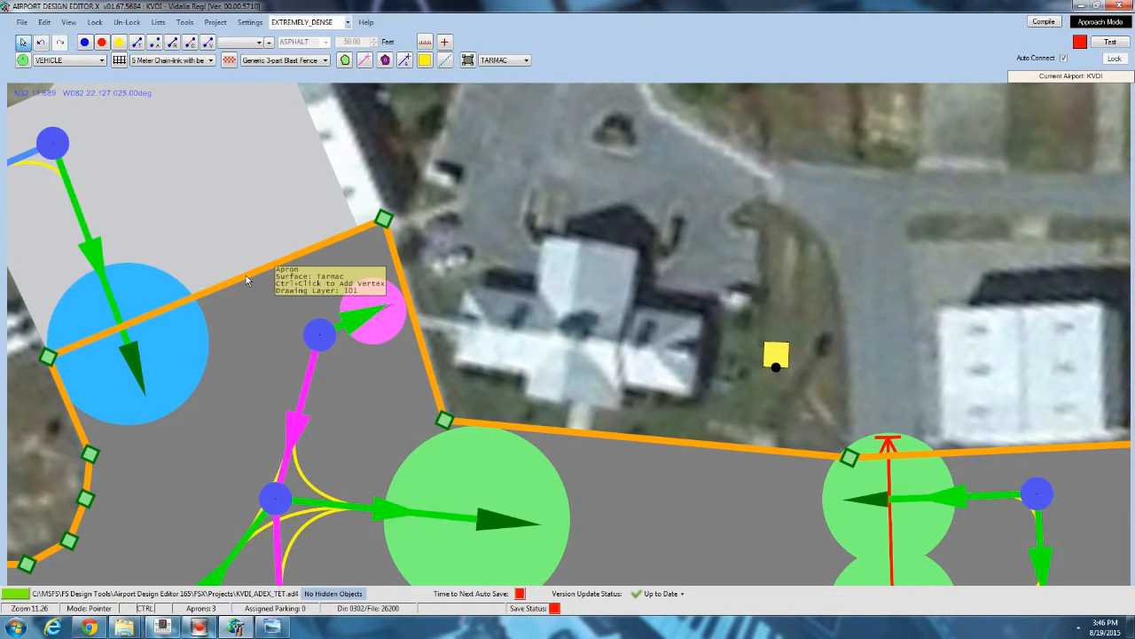
pyautogui.keyDown('ctrl'); pyautogui.click(246, 275); pyautogui.keyUp('ctrl')
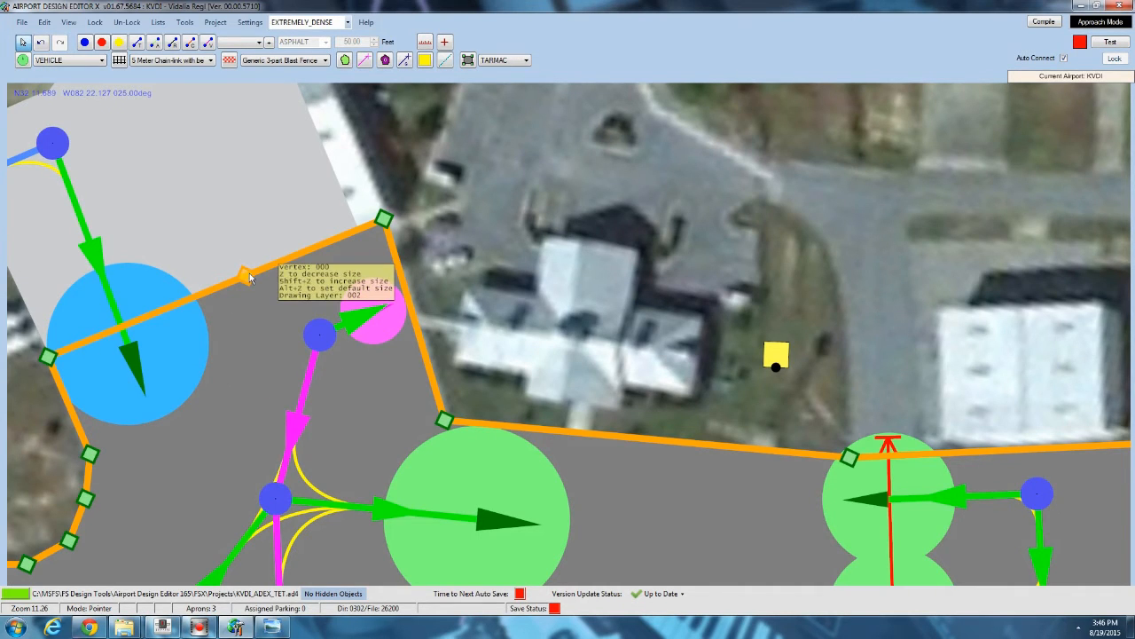
# Delete the newly added vertex on the tarmac apron's northwest edge and deselect the apron.
pyautogui.moveTo(246, 275); pyautogui.dragTo(228, 298)
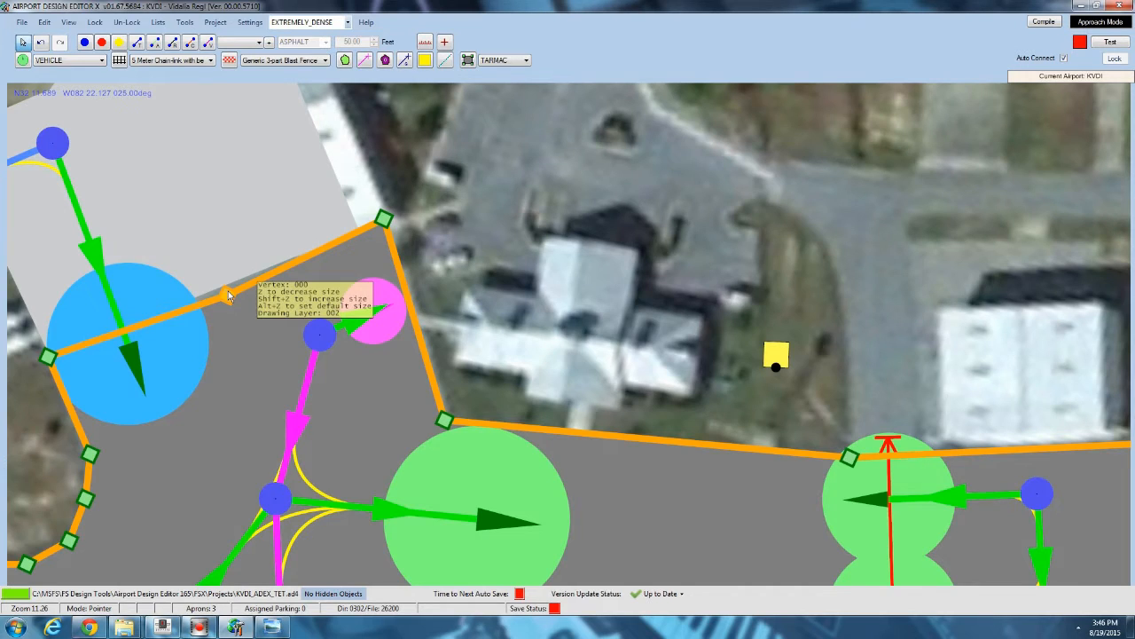
pyautogui.press('Delete')
pyautogui.moveTo(472, 140); pyautogui.dragTo(433, 176)
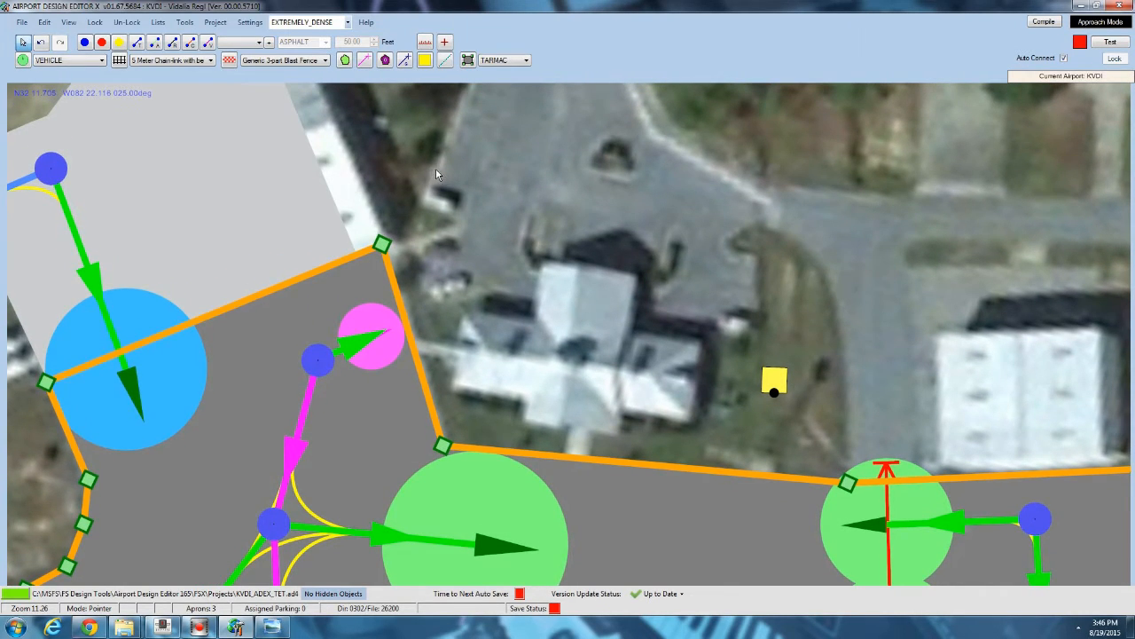
pyautogui.click(436, 168)
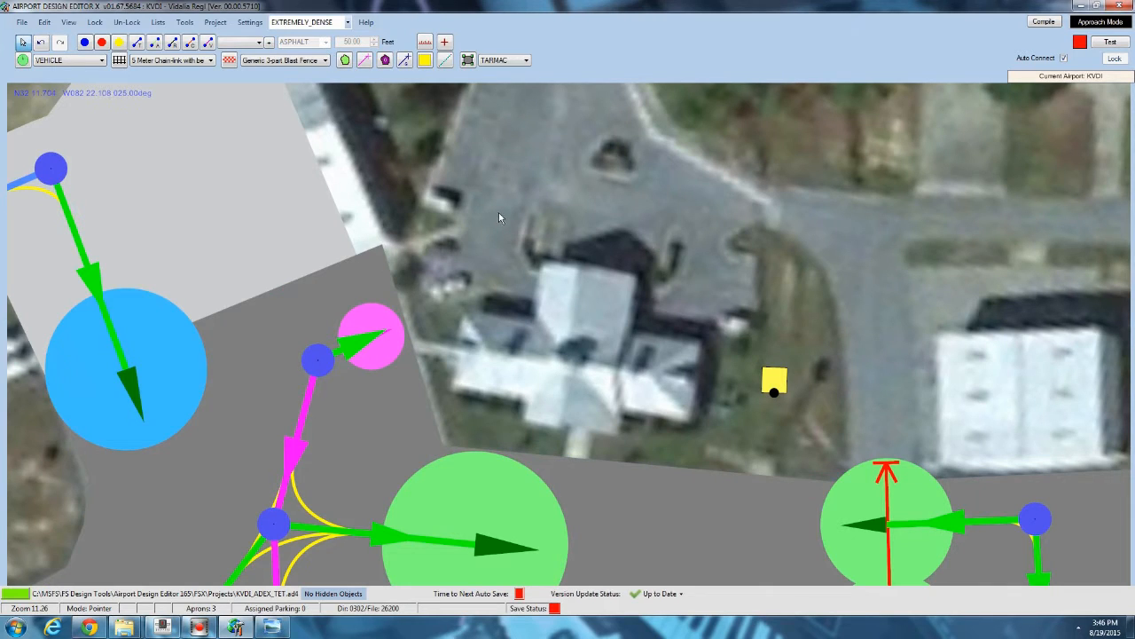
# Adjust the concrete apron's eastern and northern corner vertices to fit around the hangar building.
pyautogui.moveTo(498, 213); pyautogui.dragTo(492, 259)
pyautogui.click(256, 247)
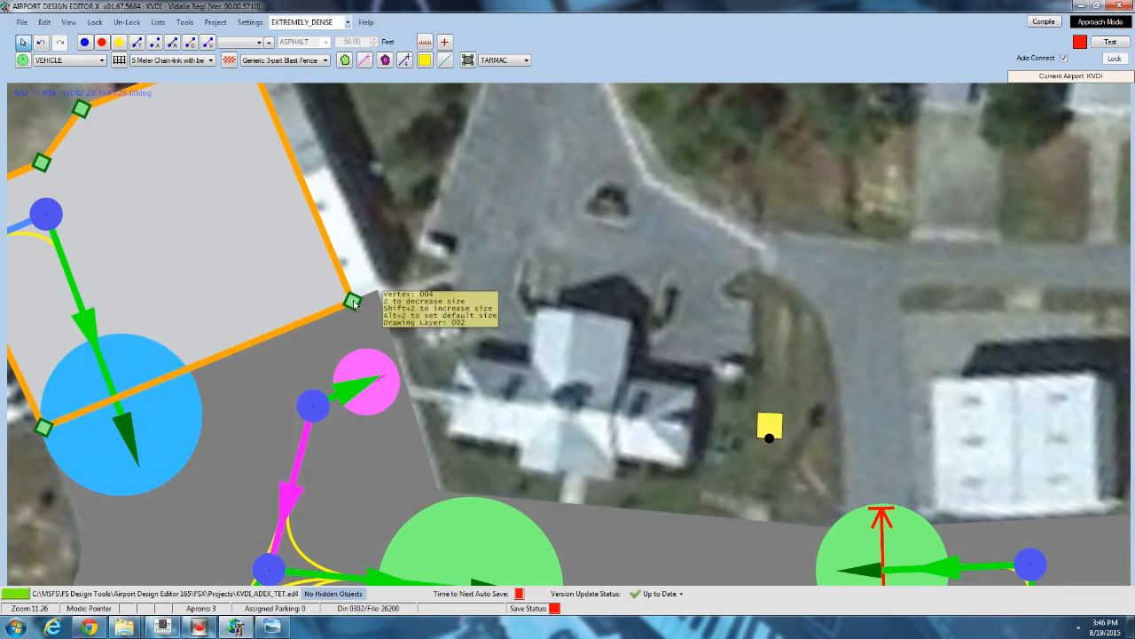
pyautogui.moveTo(352, 301); pyautogui.dragTo(400, 419)
pyautogui.moveTo(251, 209); pyautogui.dragTo(281, 187)
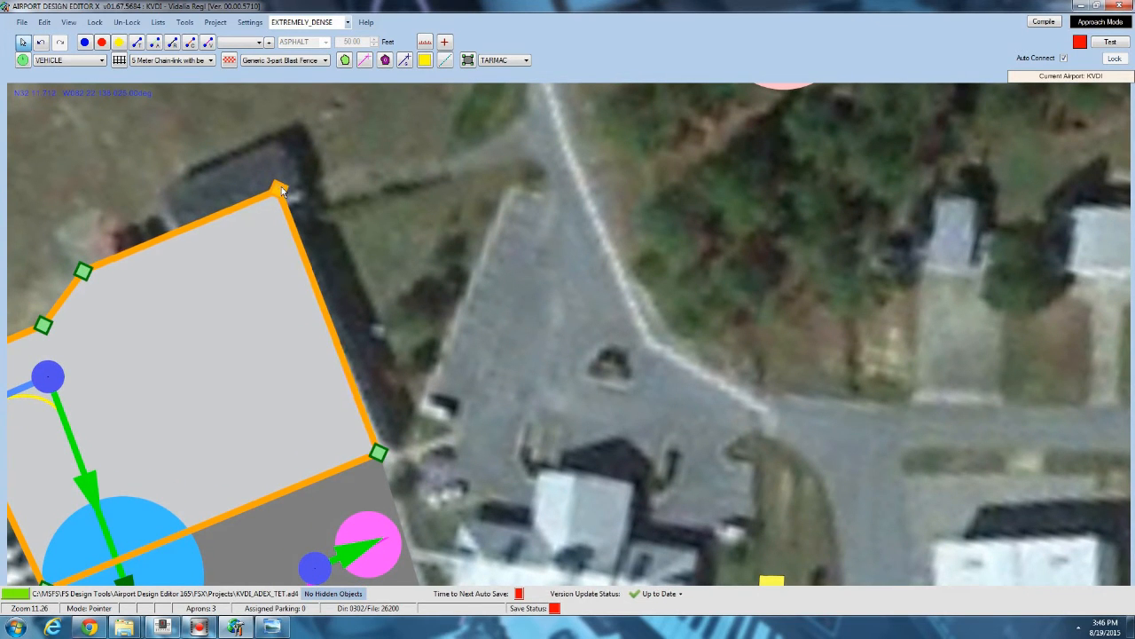
pyautogui.click(382, 184)
# Inspect the concrete and tarmac apron outlines from a zoomed-out view of the ramp.
pyautogui.scroll(-3, 330, 232)
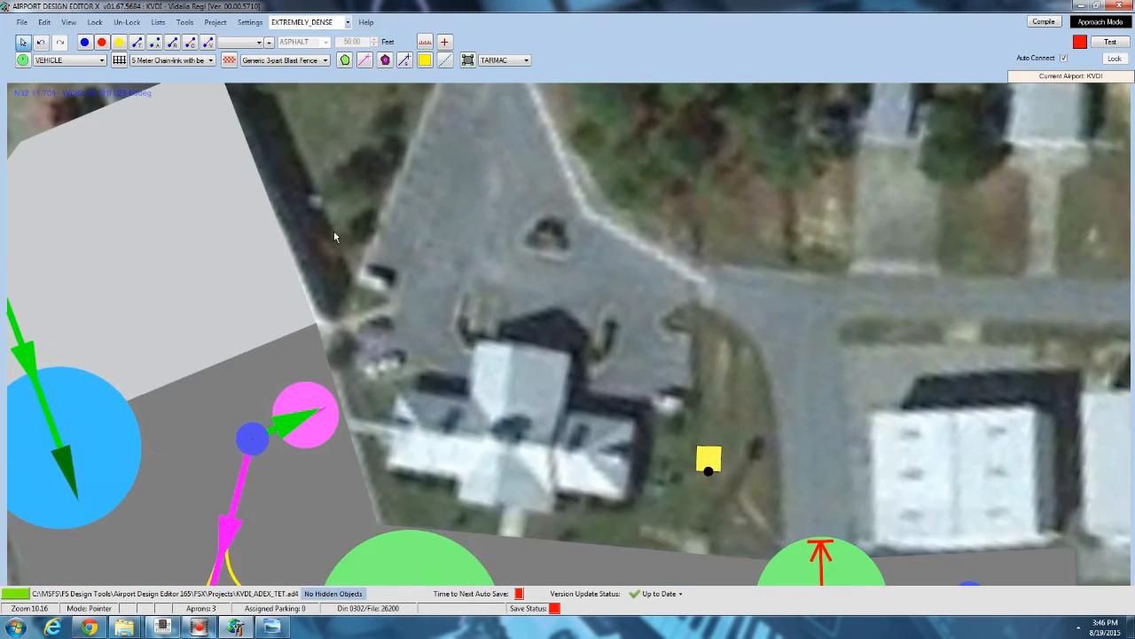
pyautogui.click(285, 245)
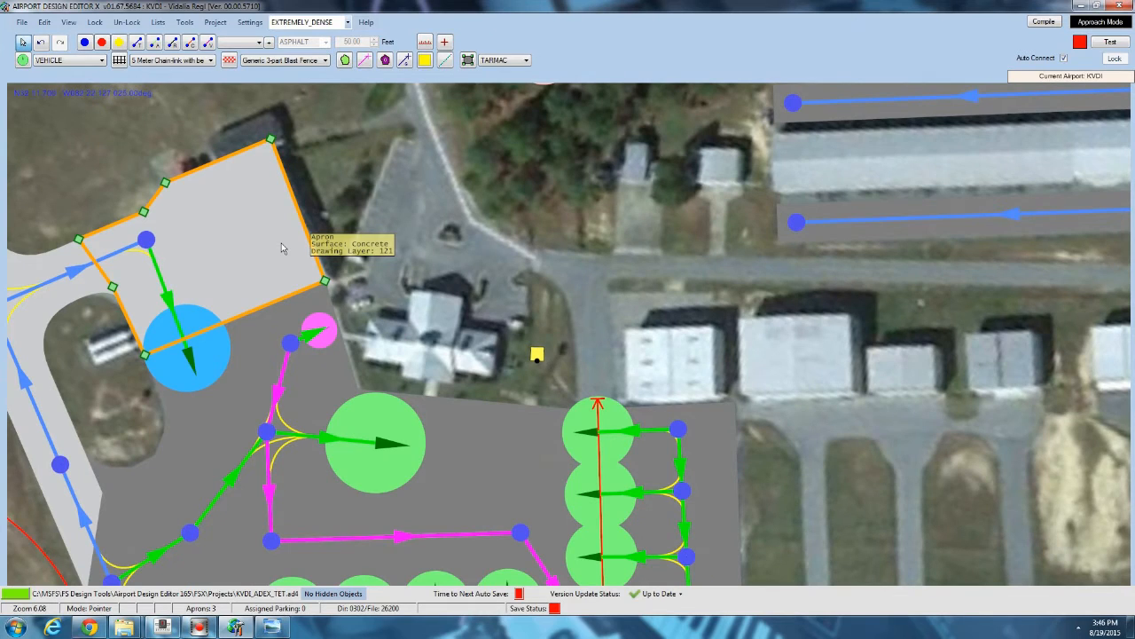
pyautogui.click(325, 388)
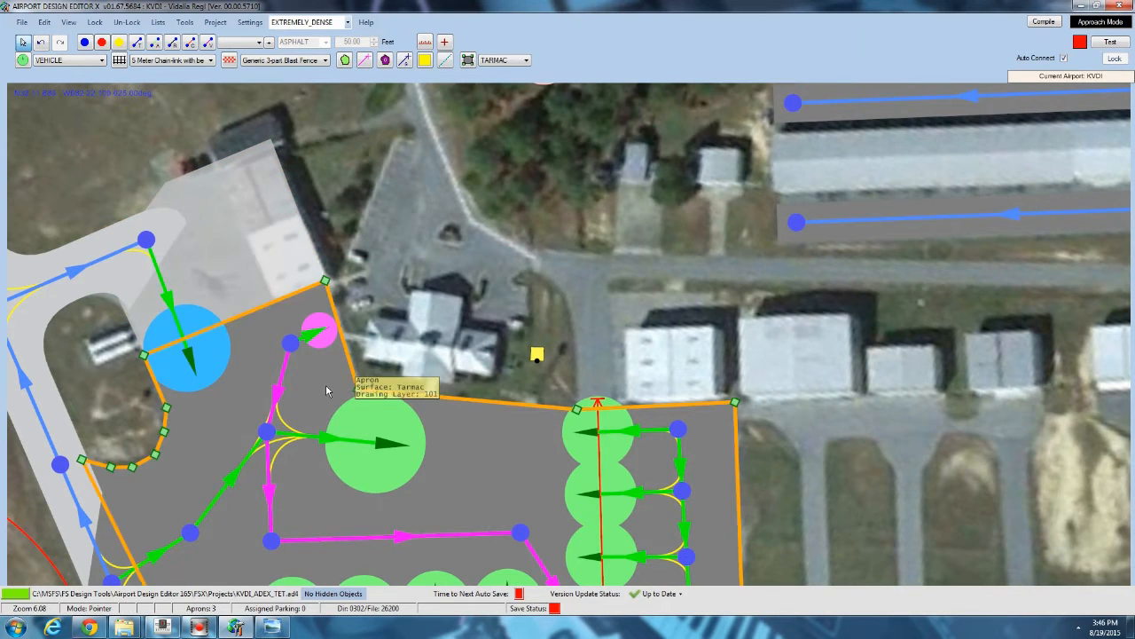
pyautogui.press('shift')
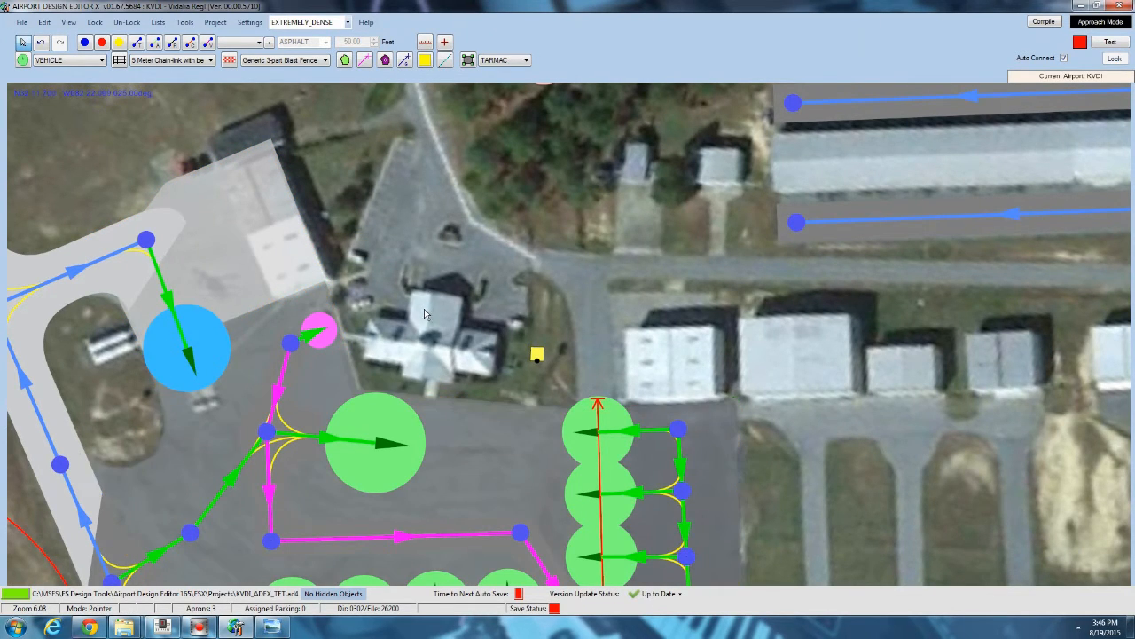
pyautogui.moveTo(424, 309); pyautogui.dragTo(417, 195)
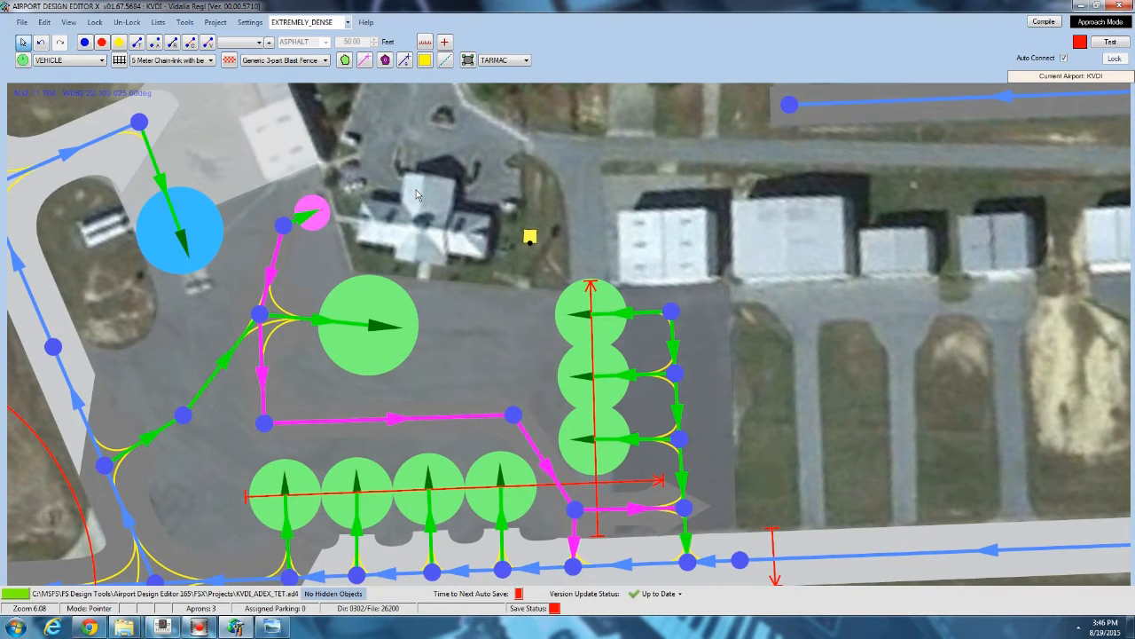
pyautogui.scroll(-2, 416, 200)
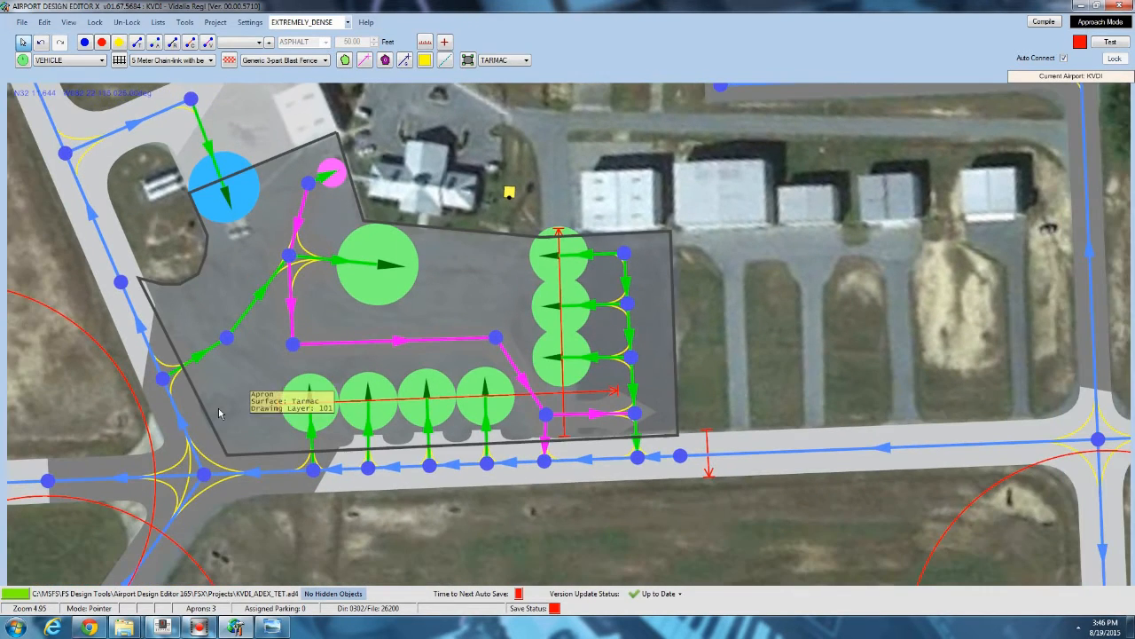
# Move the tarmac apron's southwest corner vertex slightly west toward the taxiway junction.
pyautogui.click(256, 334)
pyautogui.moveTo(255, 334); pyautogui.dragTo(292, 243)
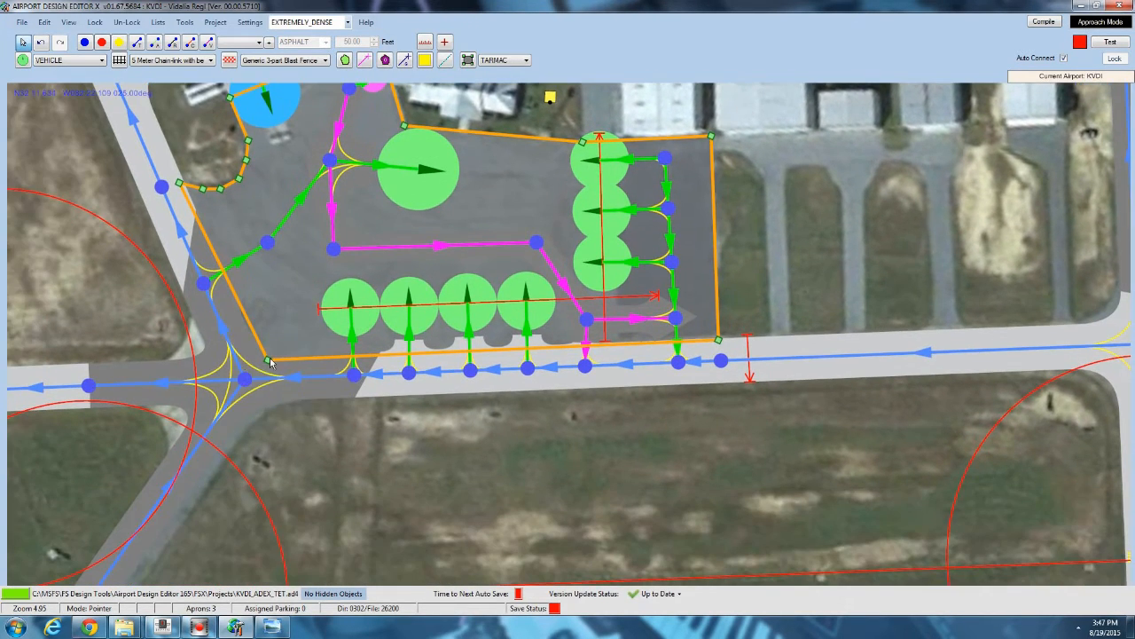
pyautogui.moveTo(269, 360); pyautogui.dragTo(248, 361)
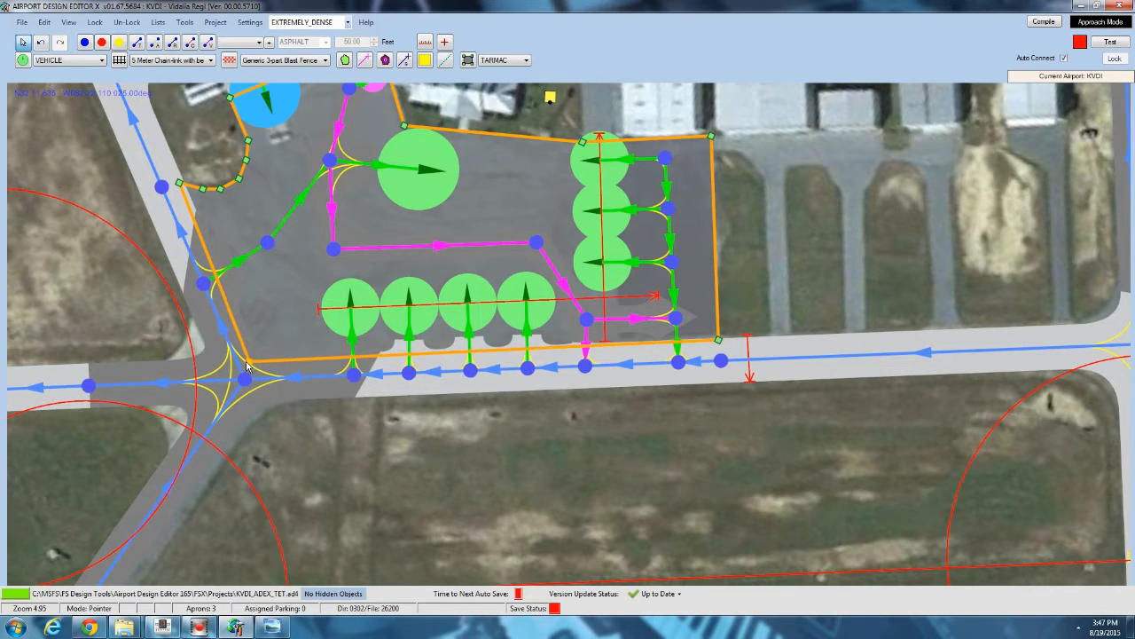
pyautogui.click(789, 222)
pyautogui.moveTo(793, 228); pyautogui.dragTo(776, 191)
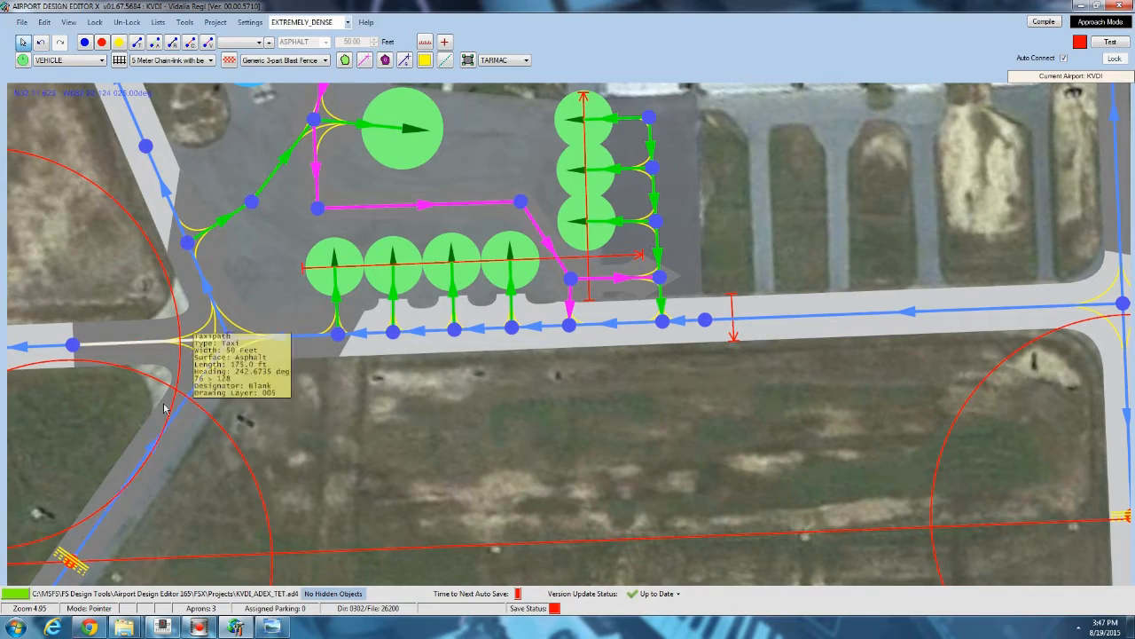
# Switch to the reference aerial photo, examine the taxiway junction south of the apron, and return.
pyautogui.click(271, 627)
pyautogui.moveTo(791, 174); pyautogui.dragTo(387, 515)
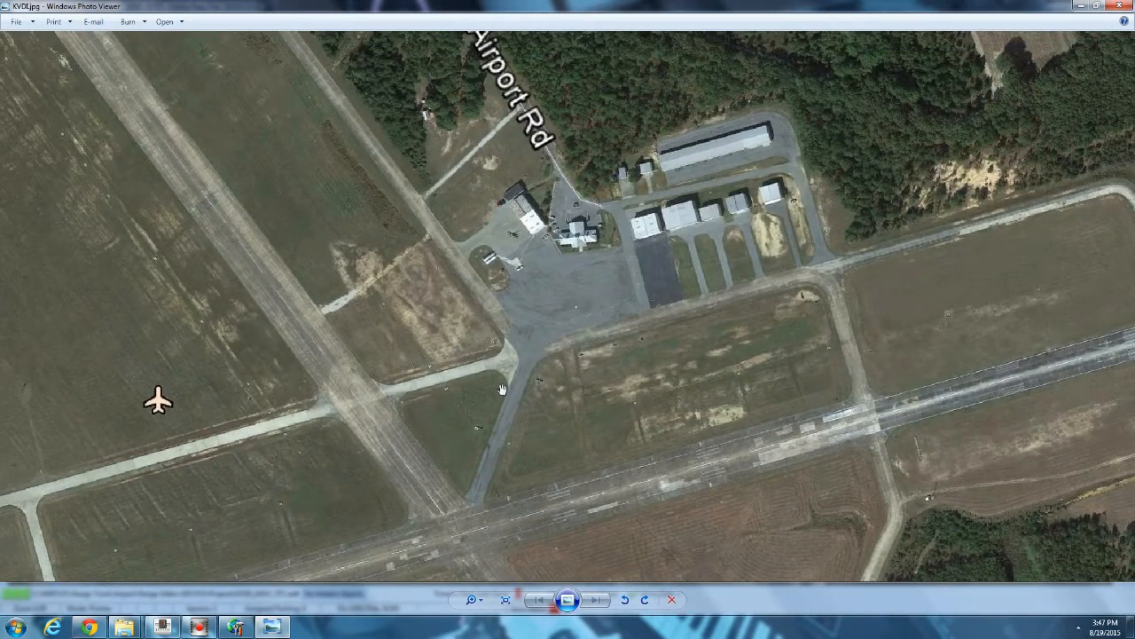
pyautogui.scroll(5, 503, 312)
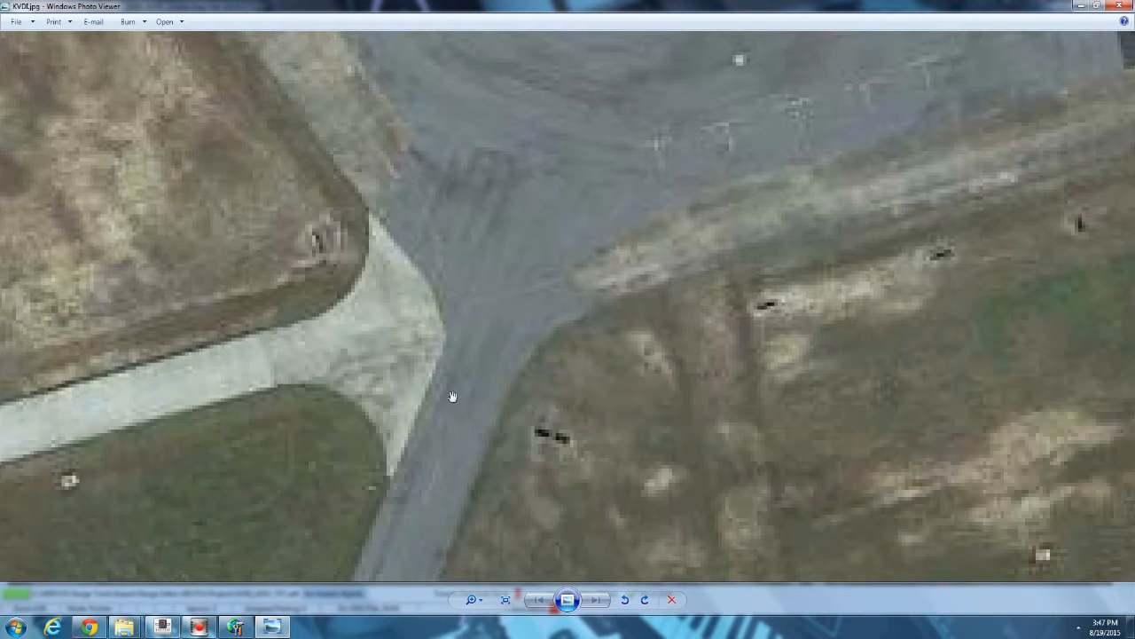
pyautogui.click(235, 627)
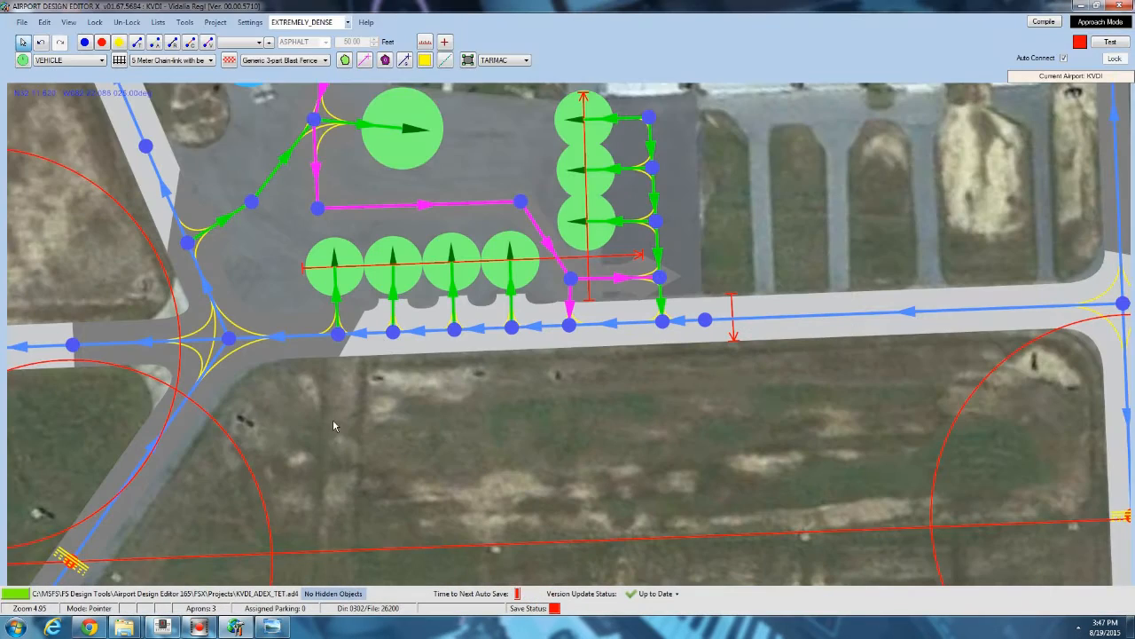
# Open the Add Library Object dialog at the small building west of the main ramp.
pyautogui.scroll(2, 260, 245)
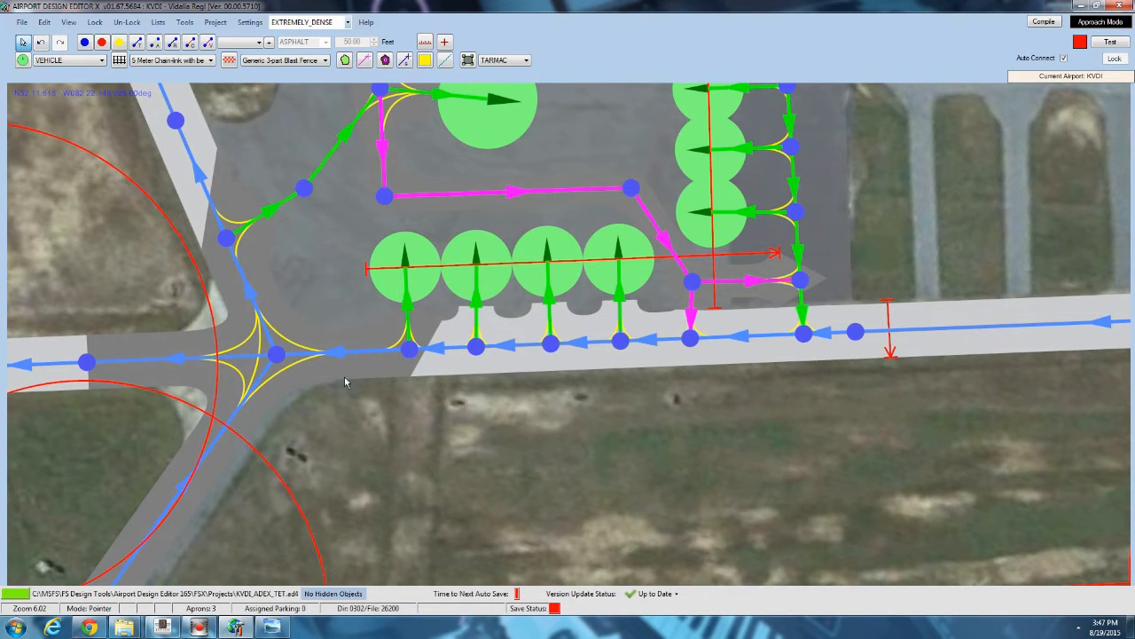
pyautogui.moveTo(614, 143); pyautogui.dragTo(532, 297)
pyautogui.scroll(-1, 540, 291)
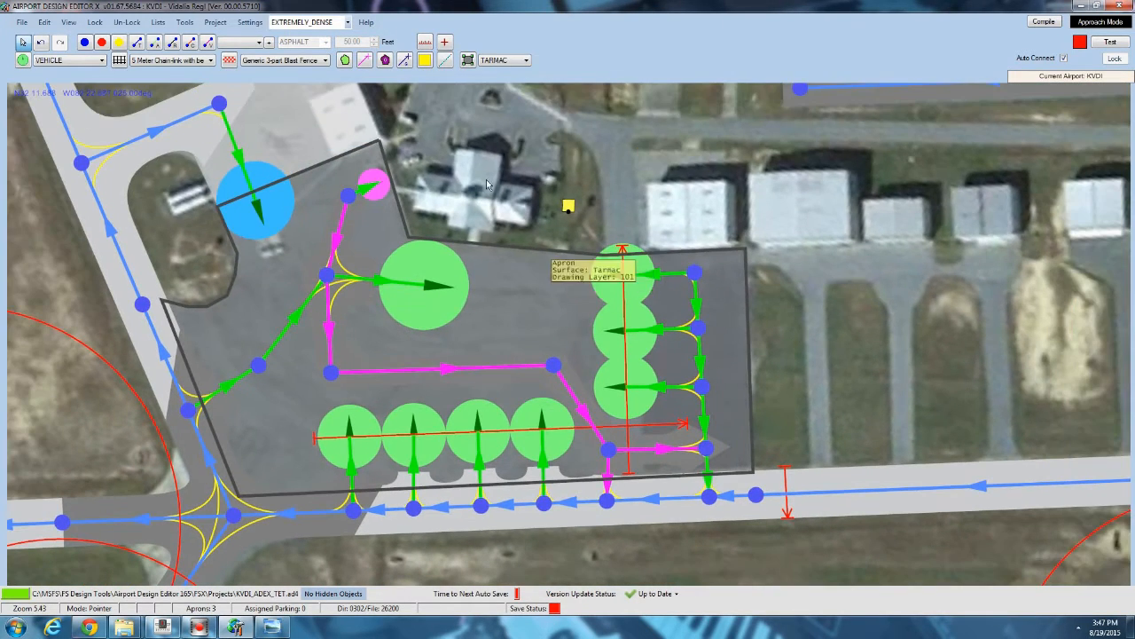
pyautogui.moveTo(485, 157); pyautogui.dragTo(479, 272)
pyautogui.scroll(-1, 479, 272)
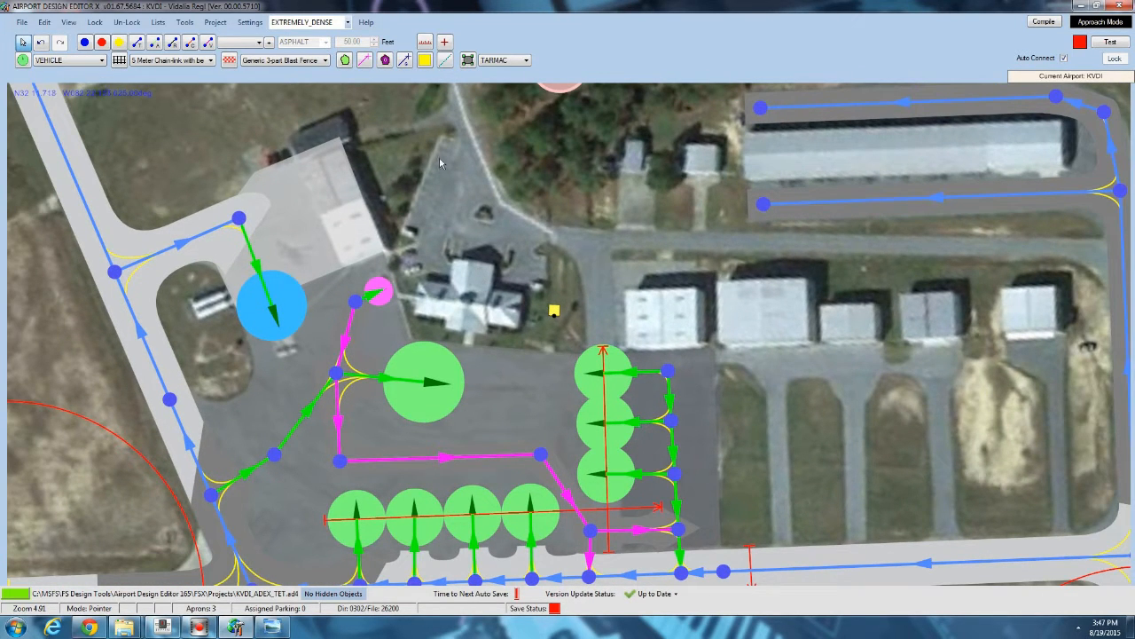
pyautogui.scroll(5, 211, 304)
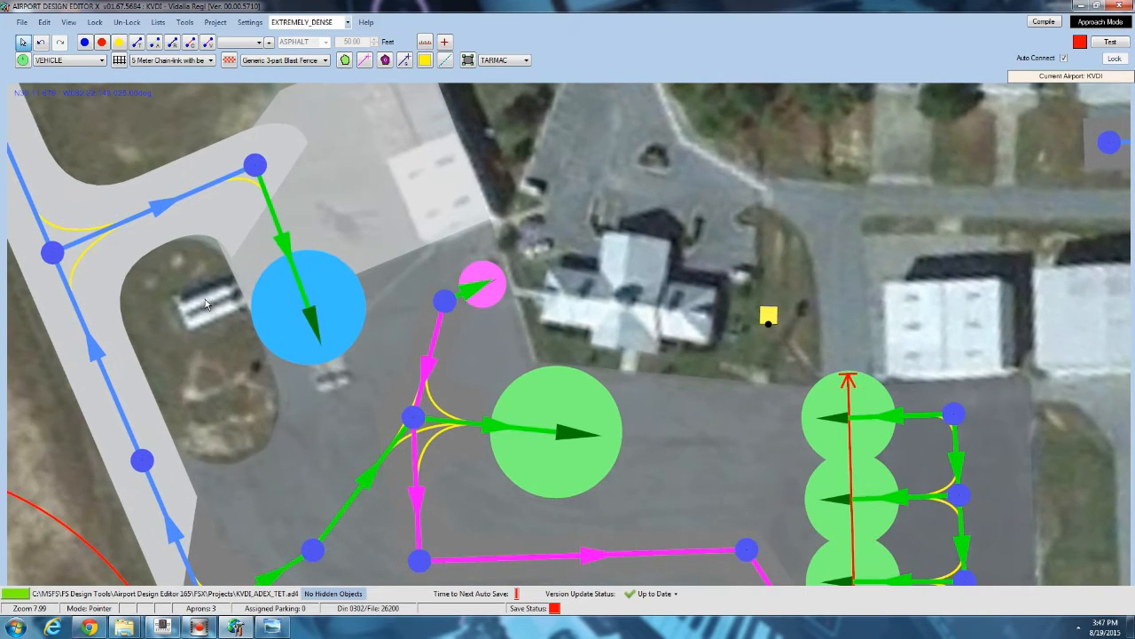
pyautogui.rightClick(205, 299)
pyautogui.moveTo(260, 342)
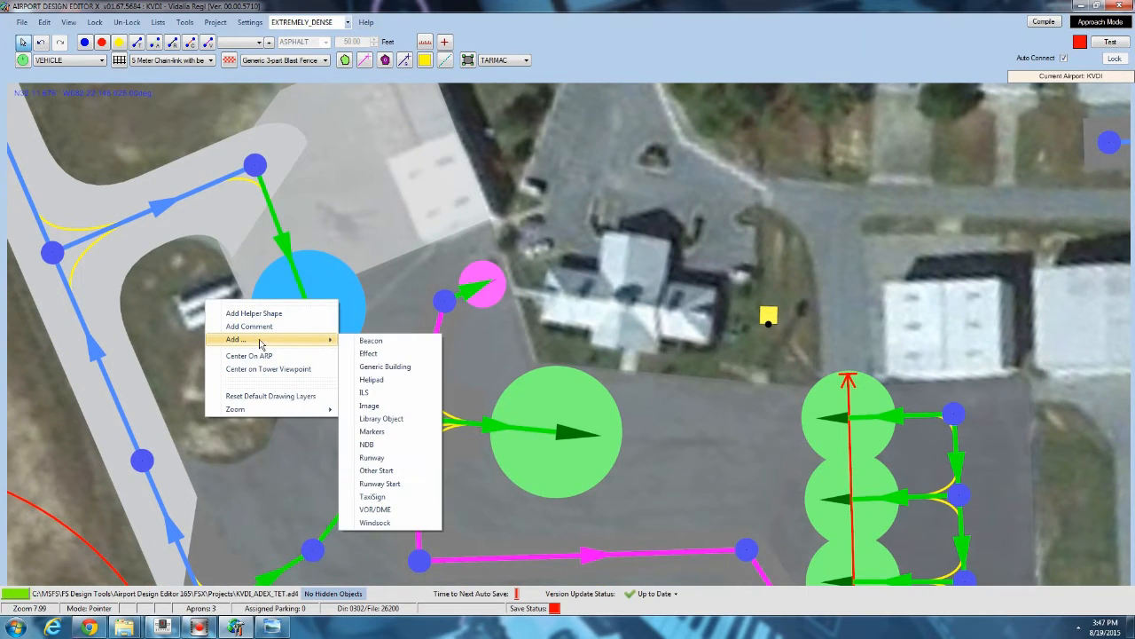
pyautogui.click(396, 418)
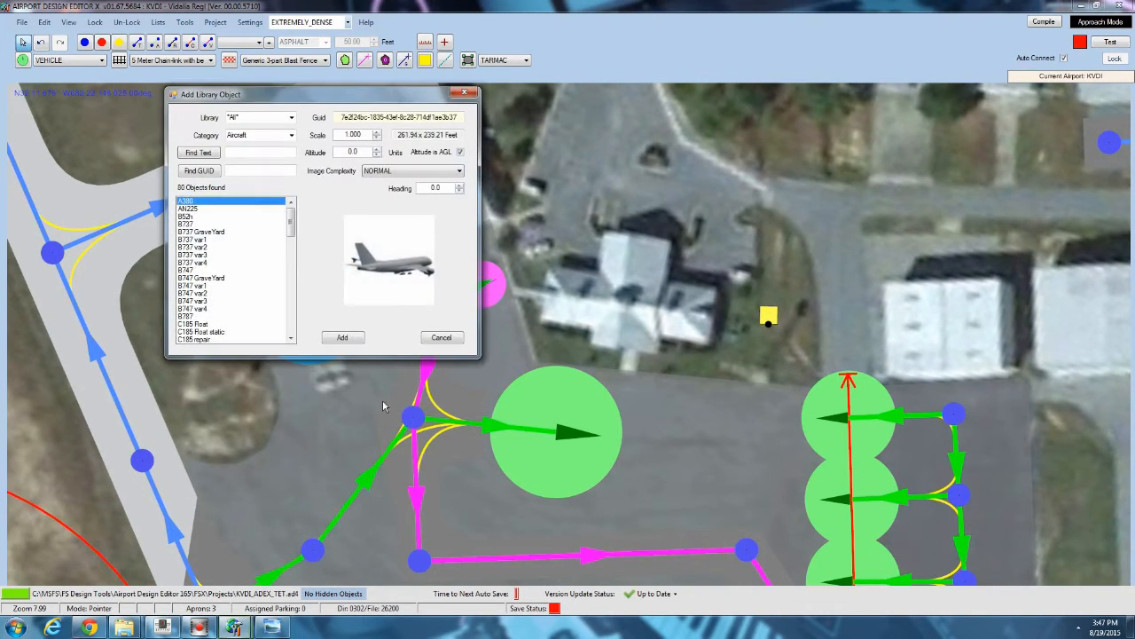
# Move the dialog aside and switch the object library to airport_objects.bgl.
pyautogui.moveTo(293, 224); pyautogui.dragTo(293, 306)
pyautogui.click(292, 117)
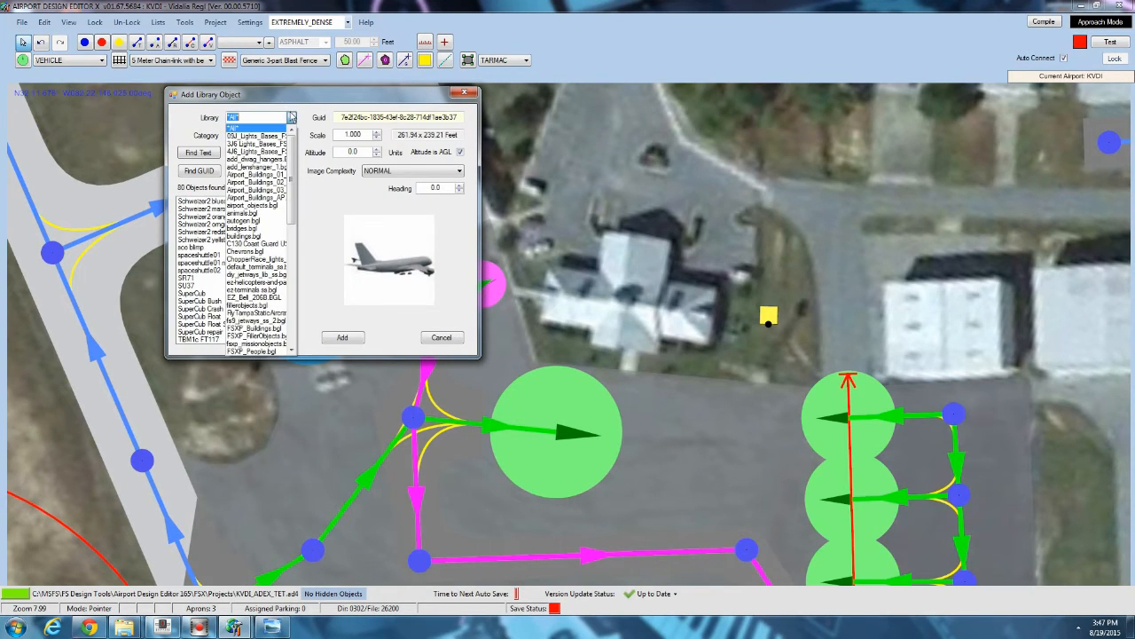
pyautogui.moveTo(293, 192); pyautogui.dragTo(302, 218)
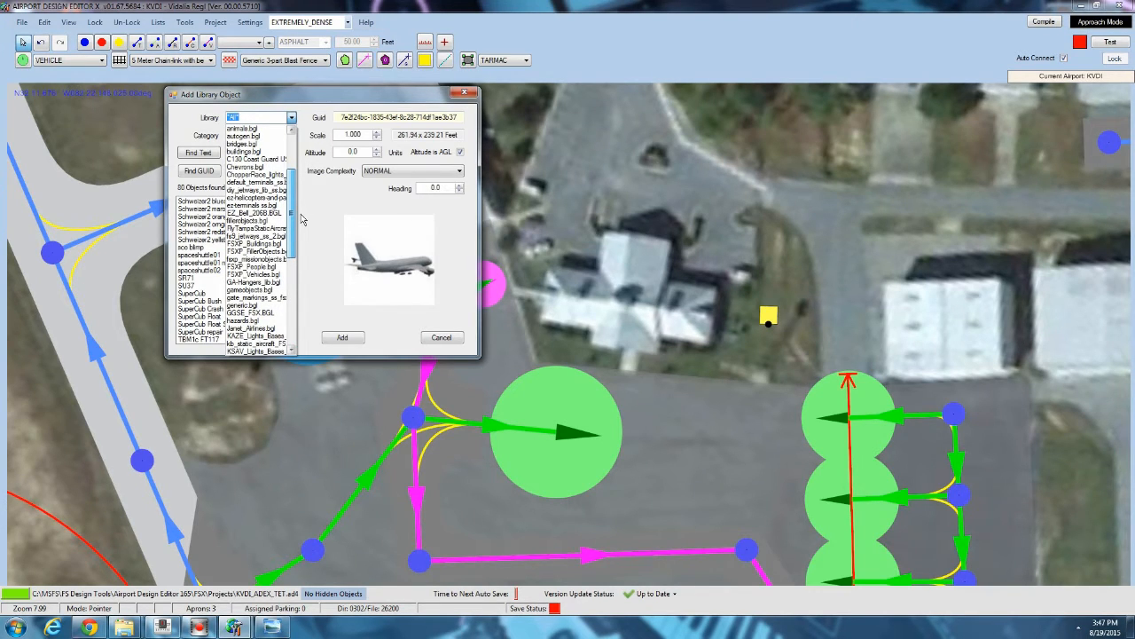
pyautogui.moveTo(302, 218); pyautogui.dragTo(297, 182)
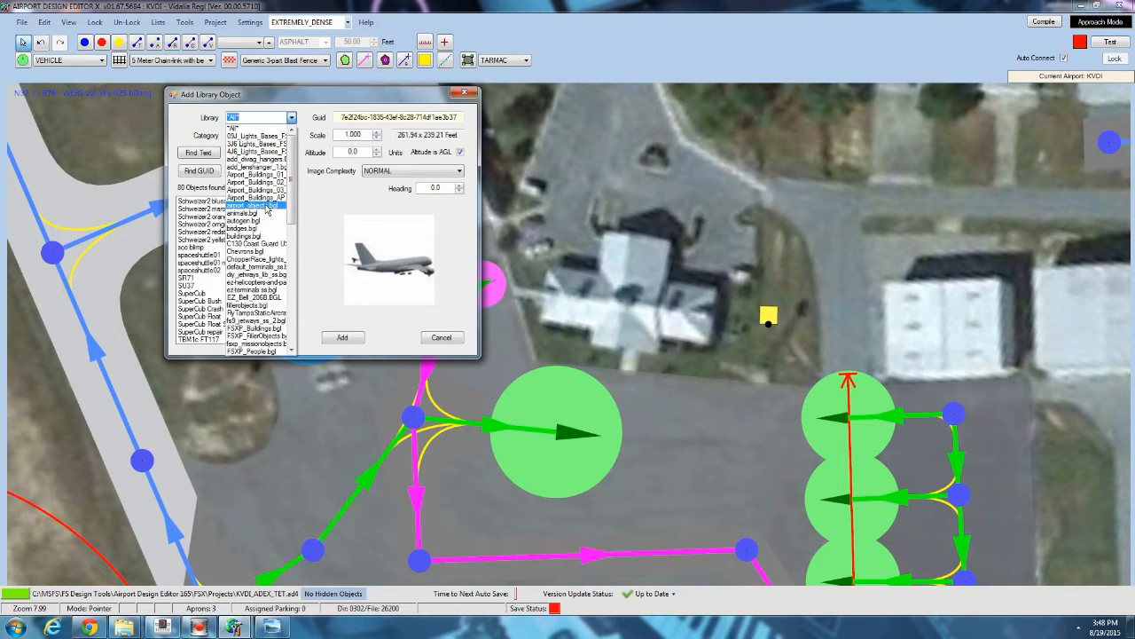
pyautogui.click(444, 97)
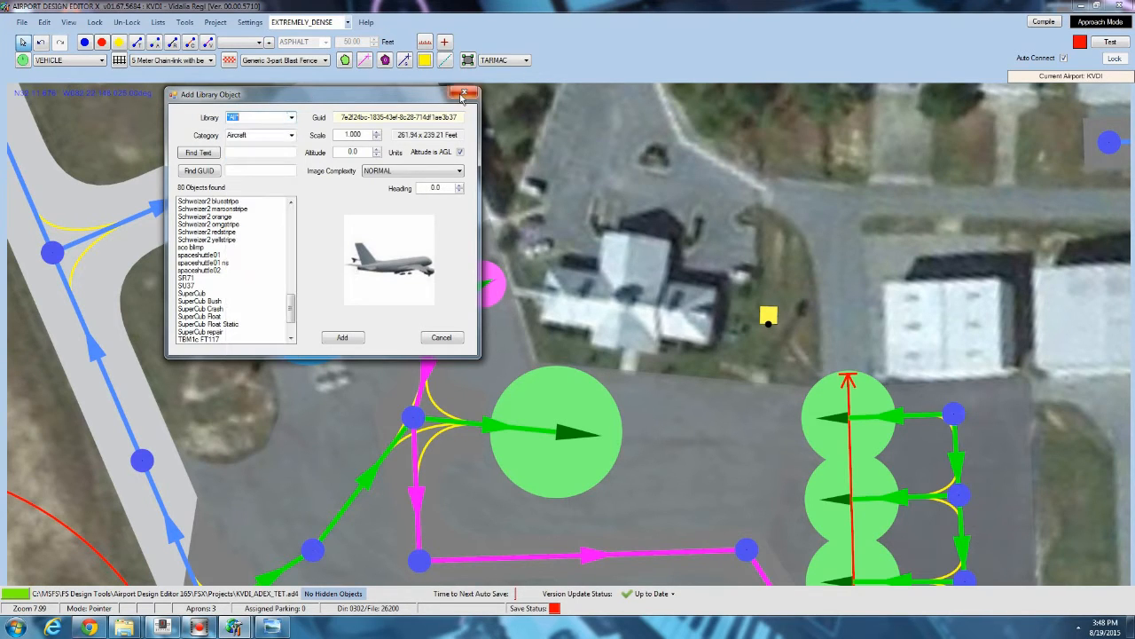
pyautogui.moveTo(271, 98); pyautogui.dragTo(466, 95)
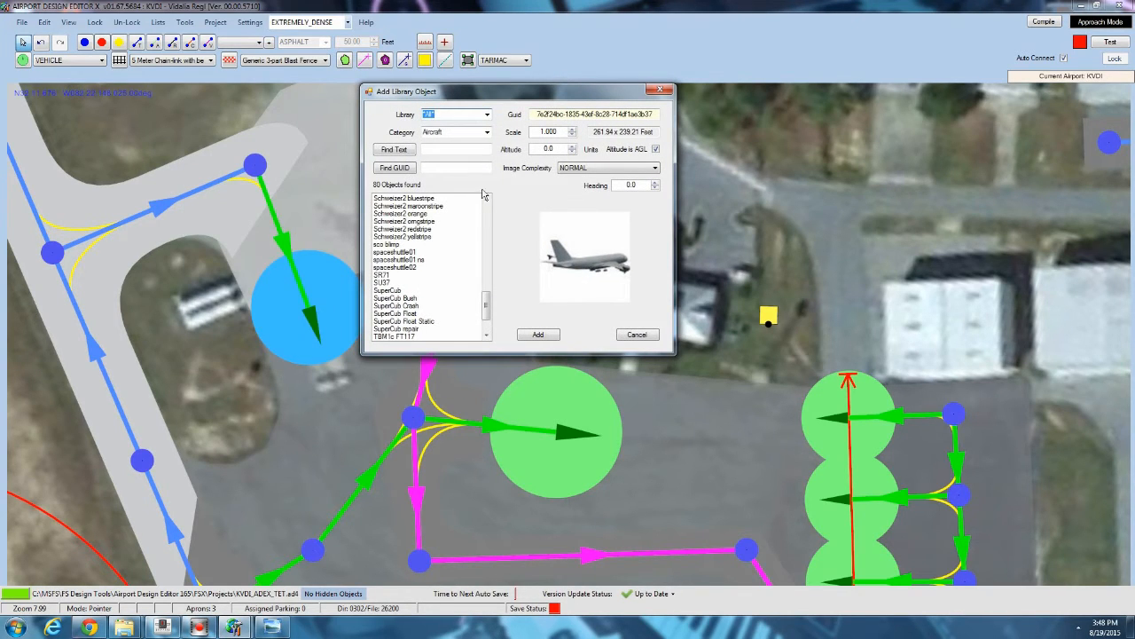
pyautogui.moveTo(494, 98); pyautogui.dragTo(452, 100)
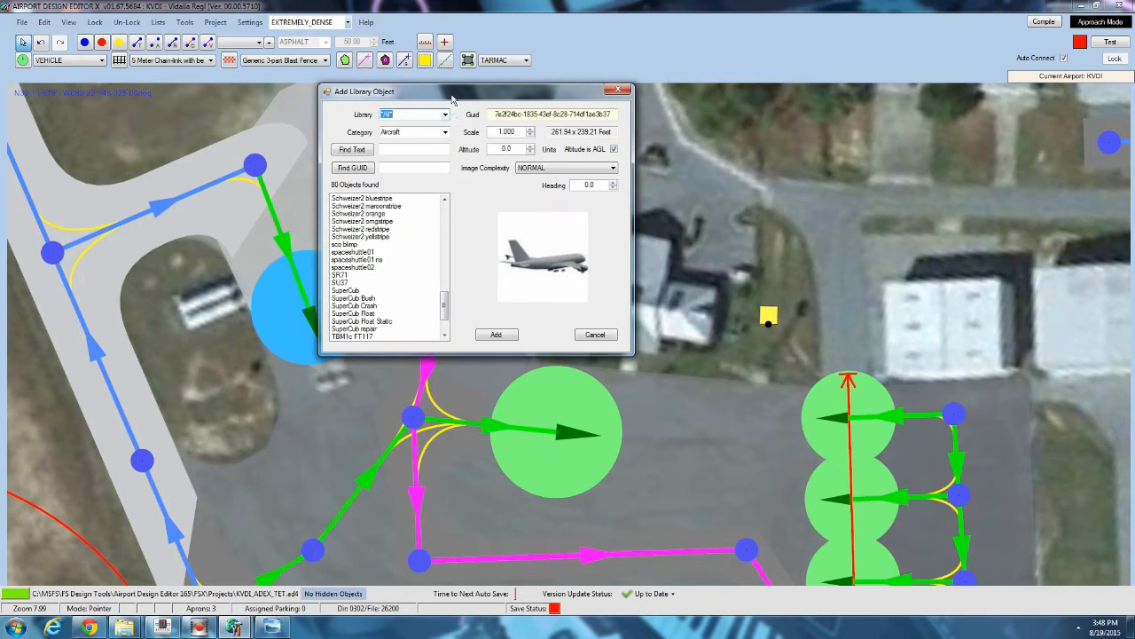
pyautogui.click(445, 115)
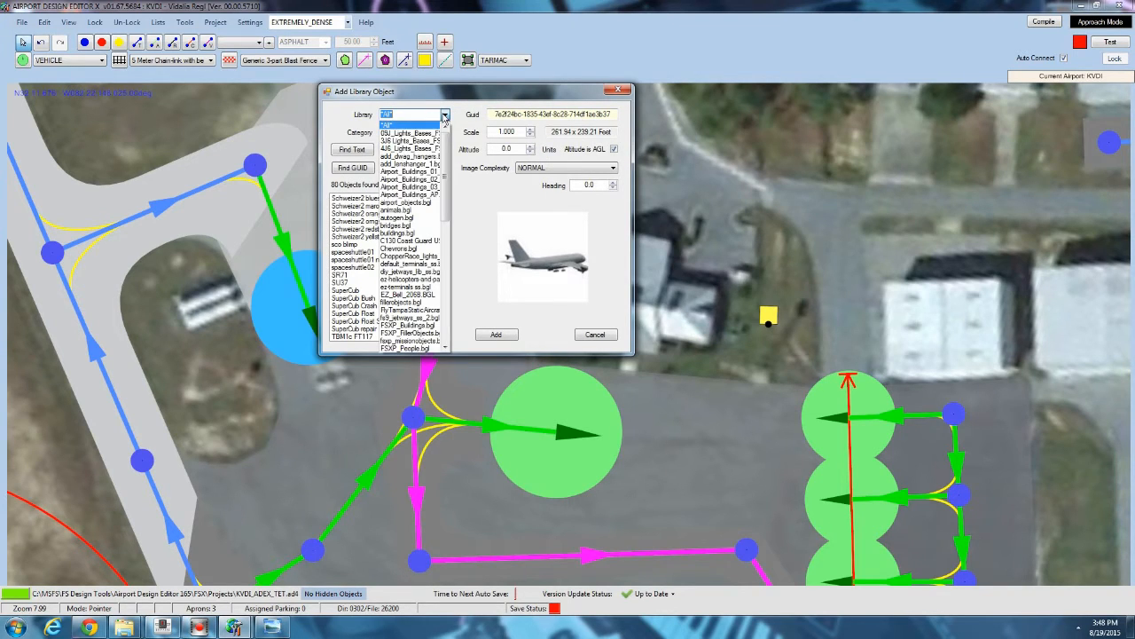
pyautogui.click(425, 204)
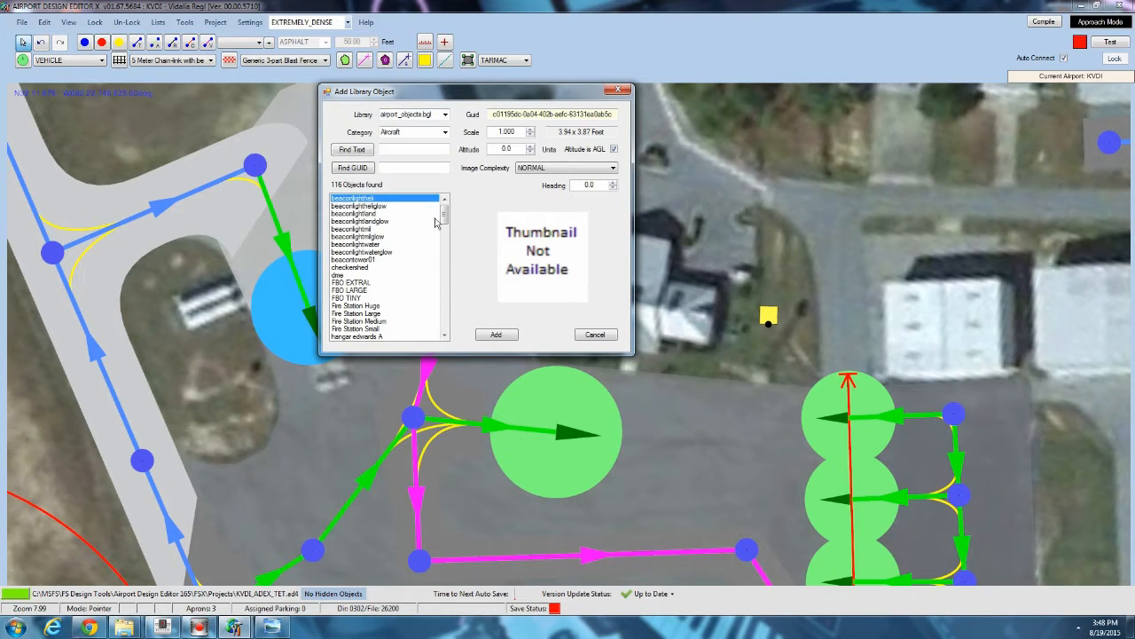
# Browse the airport_objects.bgl object list, previewing the hangars, heli pads, towers and antennas.
pyautogui.moveTo(444, 220); pyautogui.dragTo(445, 256)
pyautogui.click(346, 252)
pyautogui.click(350, 290)
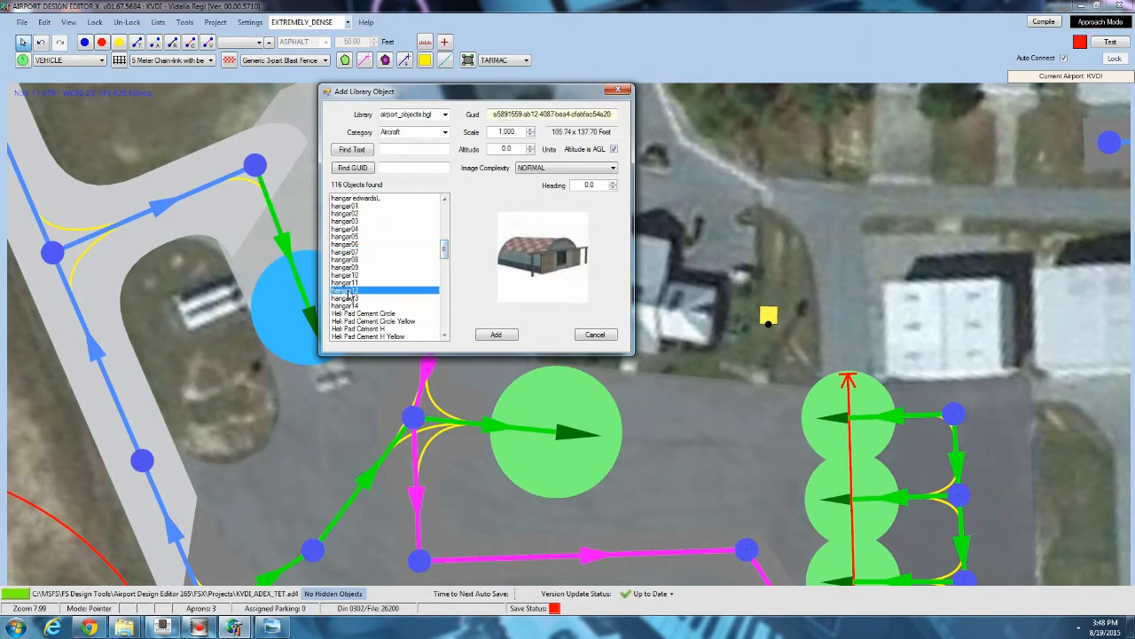
pyautogui.scroll(4, 351, 290)
pyautogui.click(349, 237)
pyautogui.scroll(-4, 368, 280)
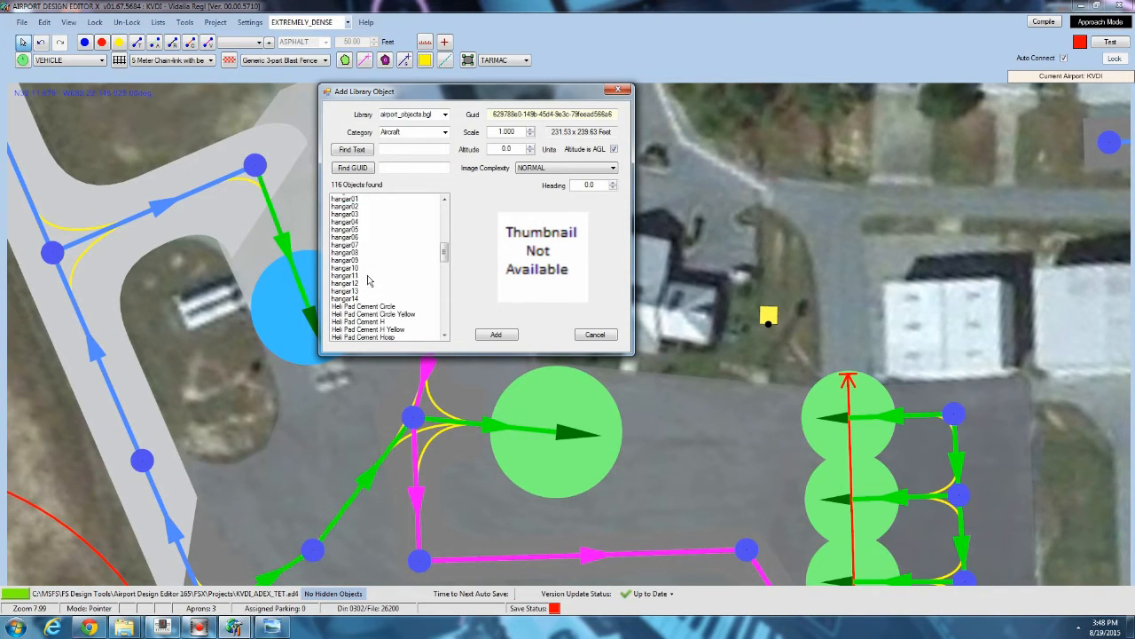
pyautogui.scroll(-3, 368, 281)
pyautogui.click(370, 238)
pyautogui.scroll(-3, 369, 266)
pyautogui.click(364, 230)
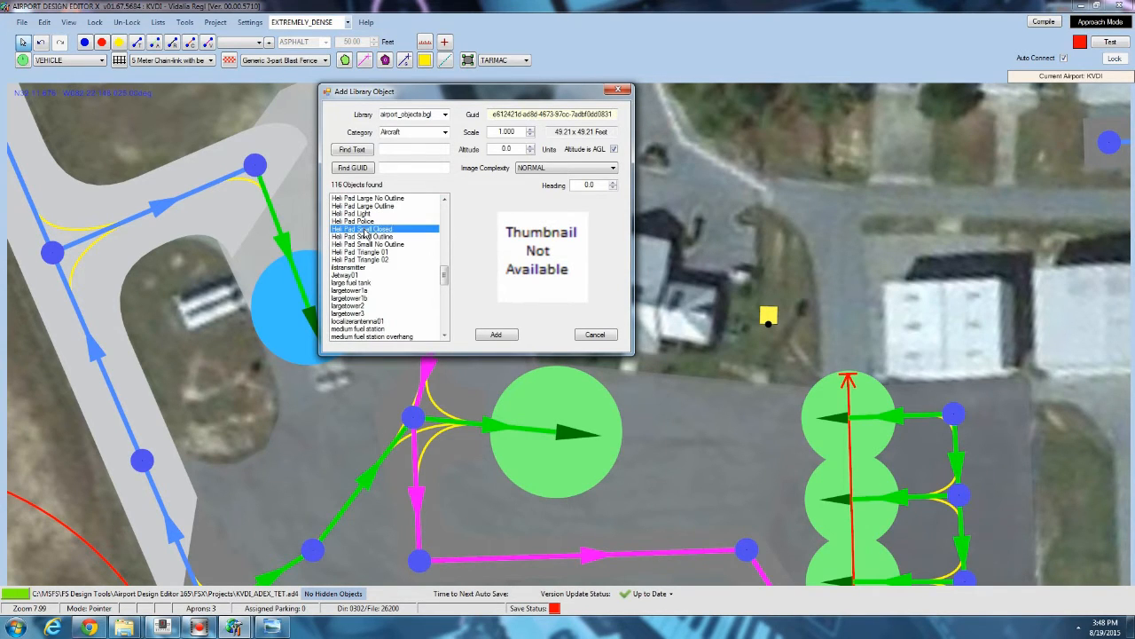
pyautogui.click(355, 270)
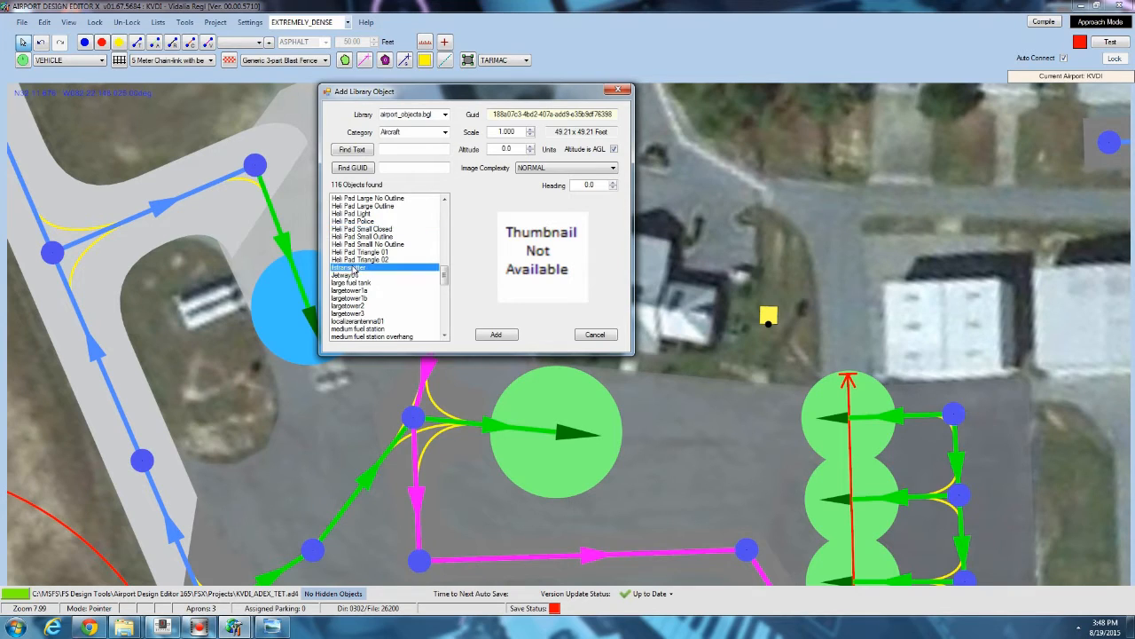
pyautogui.click(355, 299)
pyautogui.scroll(-4, 355, 293)
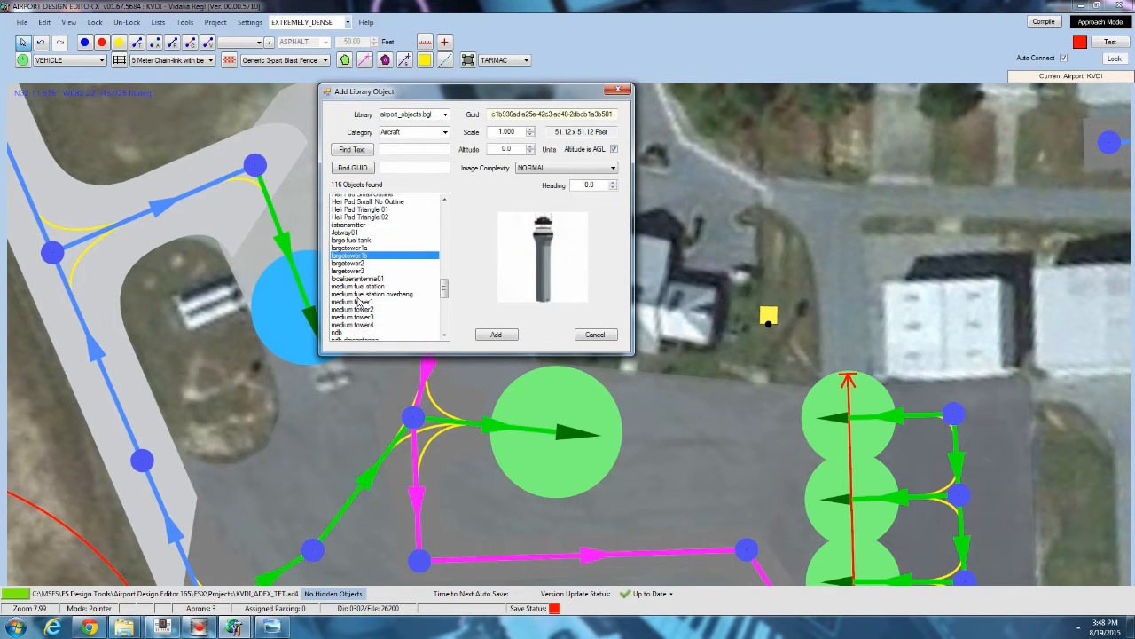
pyautogui.click(353, 223)
pyautogui.click(352, 237)
pyautogui.click(353, 244)
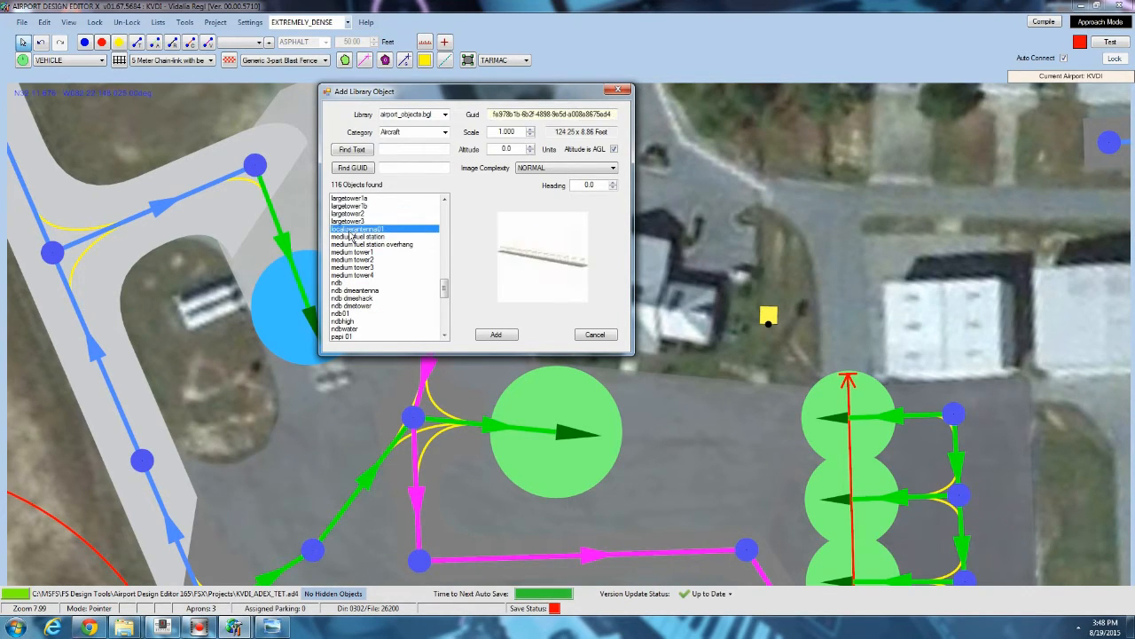
pyautogui.click(354, 275)
pyautogui.scroll(-1, 357, 282)
pyautogui.scroll(-2, 359, 283)
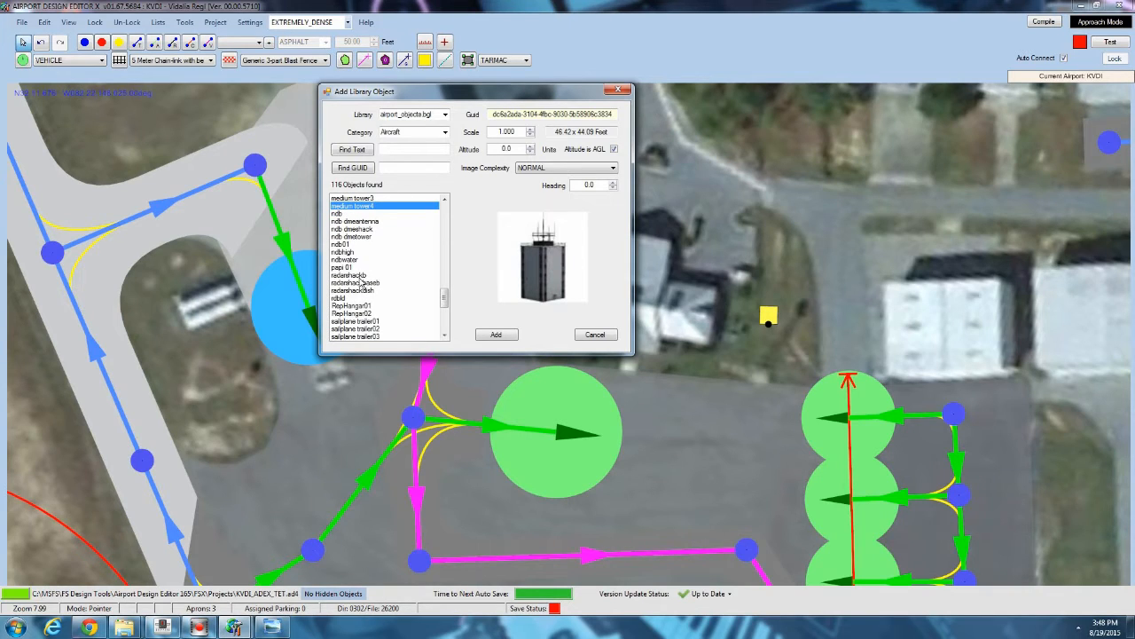
# Add the large fuel tank library object at the small building west of the main ramp.
pyautogui.moveTo(445, 302); pyautogui.dragTo(442, 280)
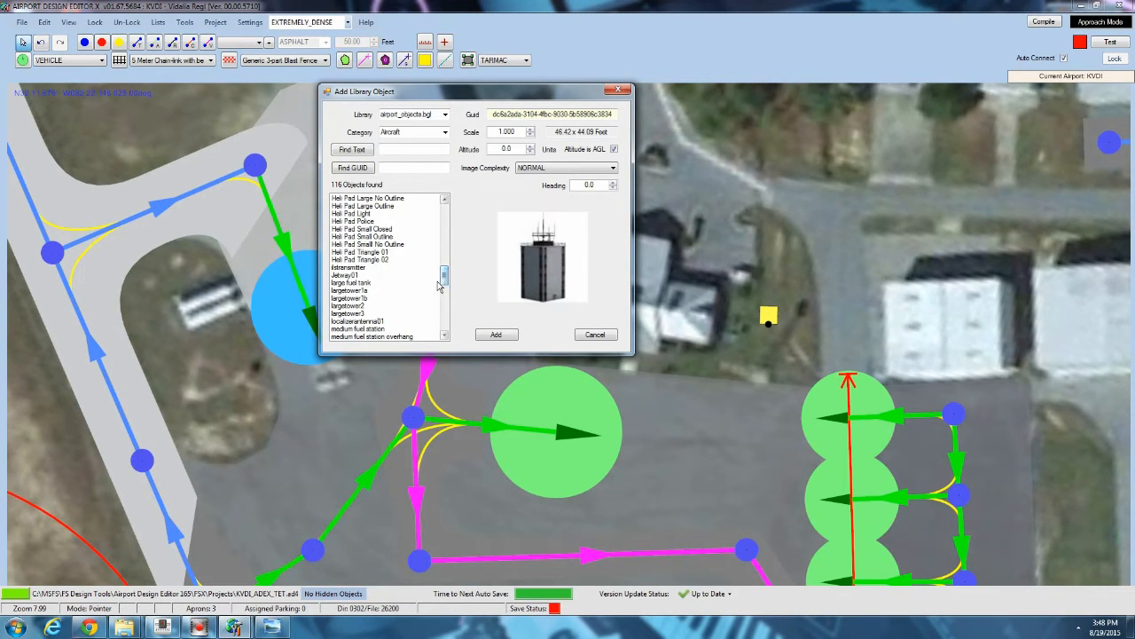
pyautogui.click(377, 283)
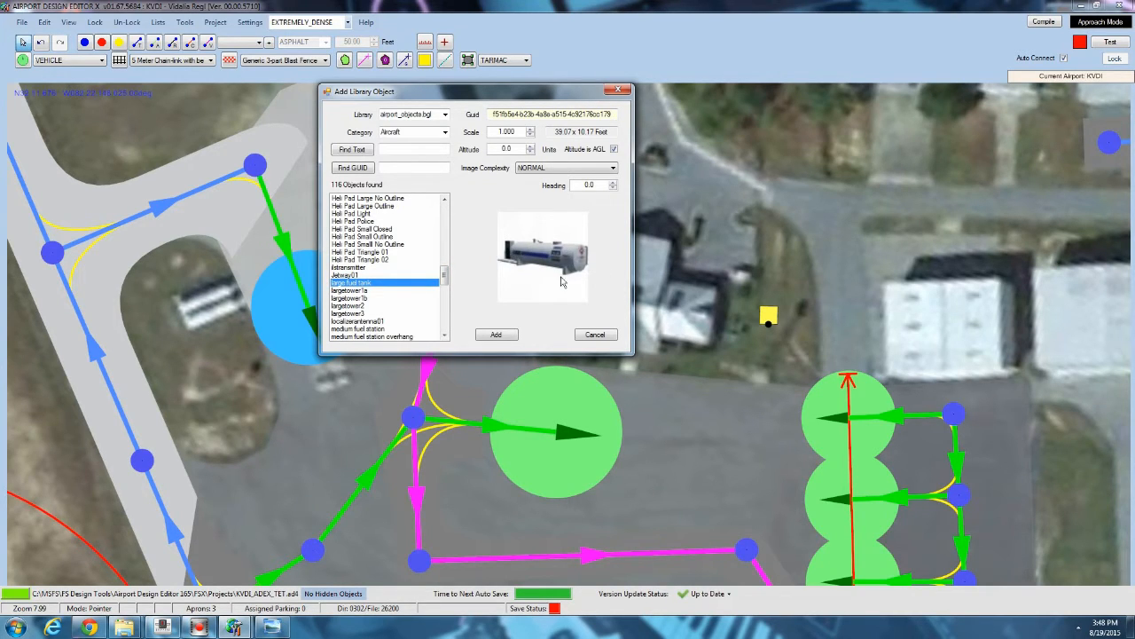
pyautogui.click(495, 336)
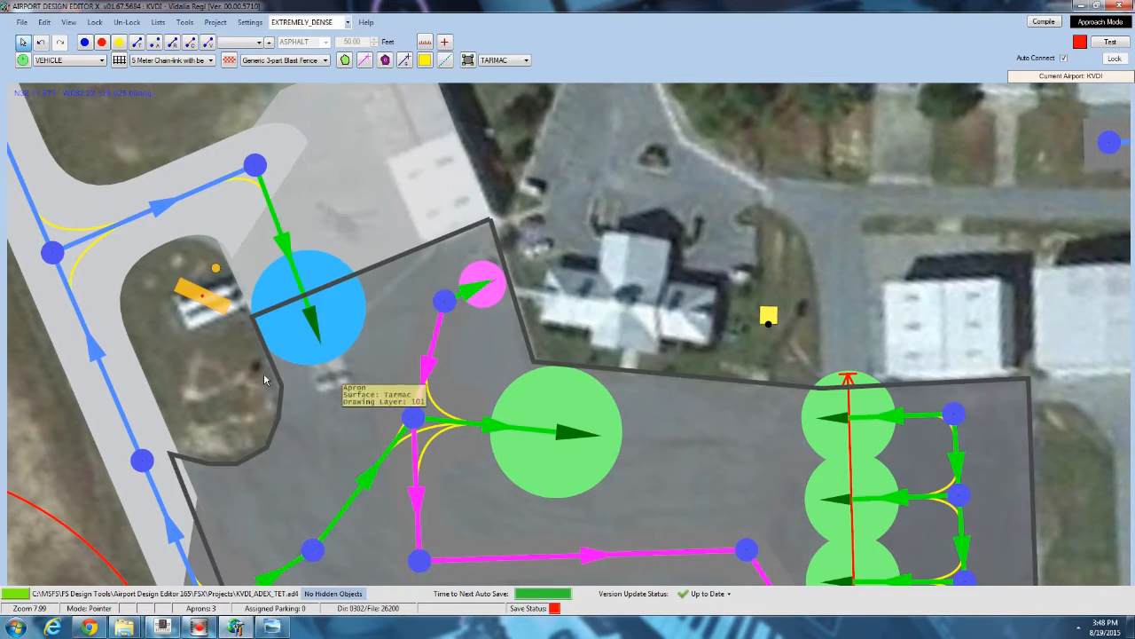
# Rotate and reposition the large fuel tank to align with the building's roof.
pyautogui.moveTo(199, 249); pyautogui.dragTo(175, 228)
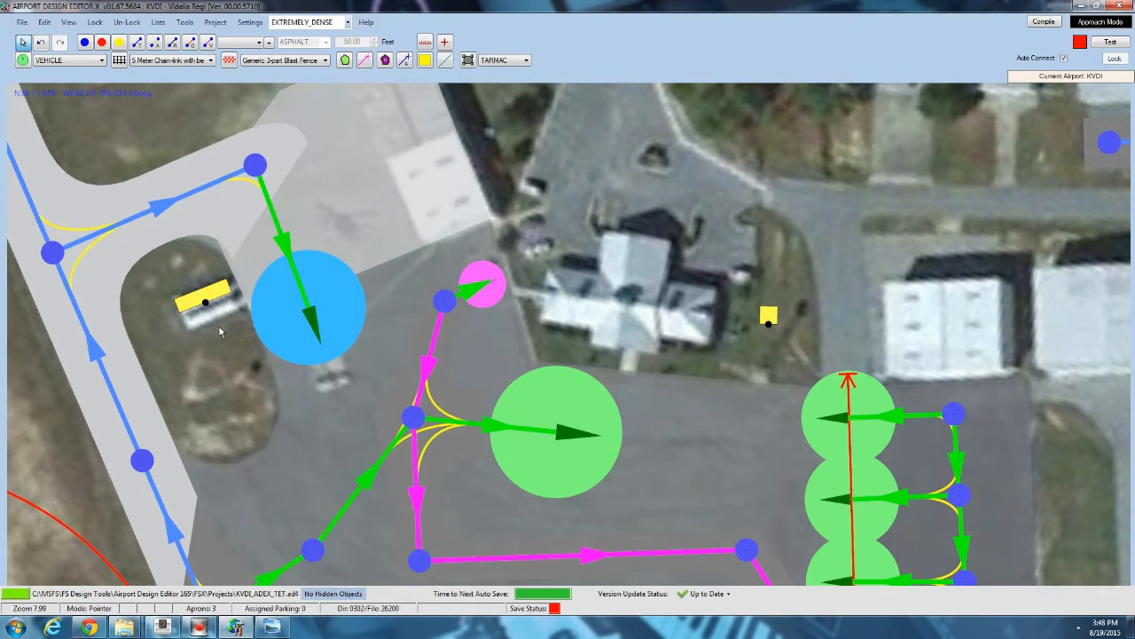
pyautogui.moveTo(212, 303); pyautogui.dragTo(192, 266)
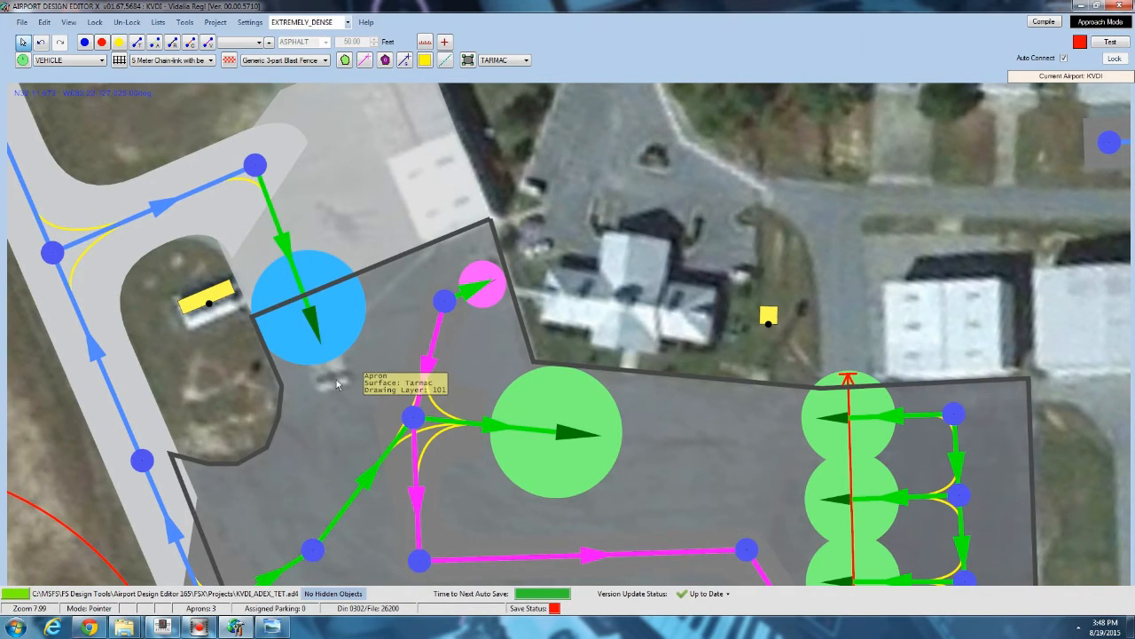
# Copy and paste the large fuel tank to place a second tank beside the first one.
pyautogui.rightClick(212, 293)
pyautogui.rightClick(211, 312)
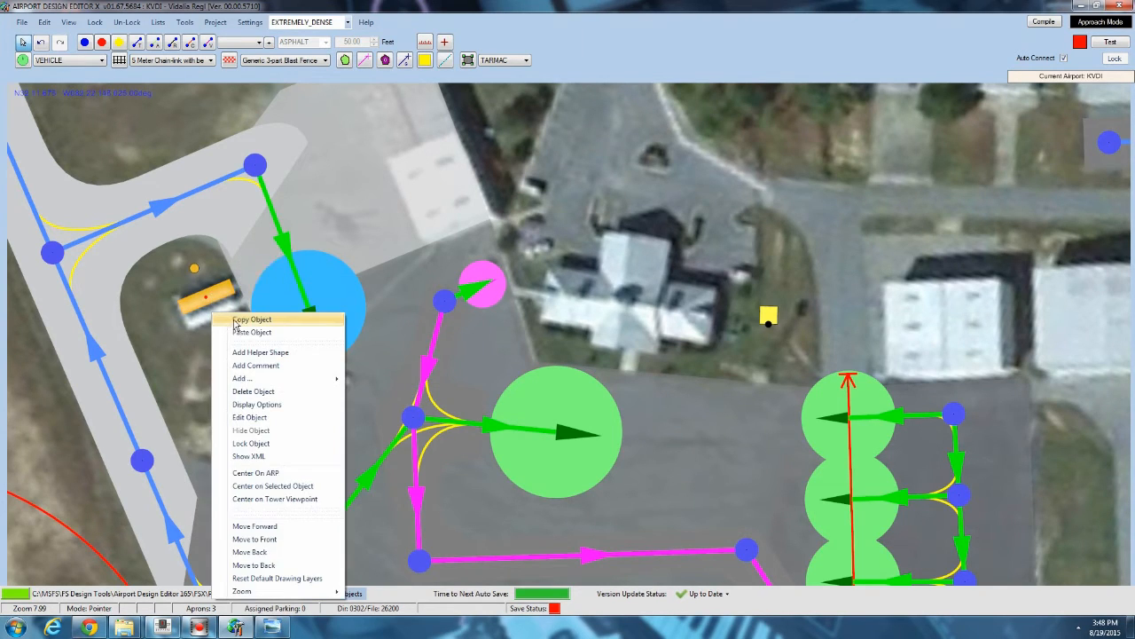
pyautogui.click(248, 332)
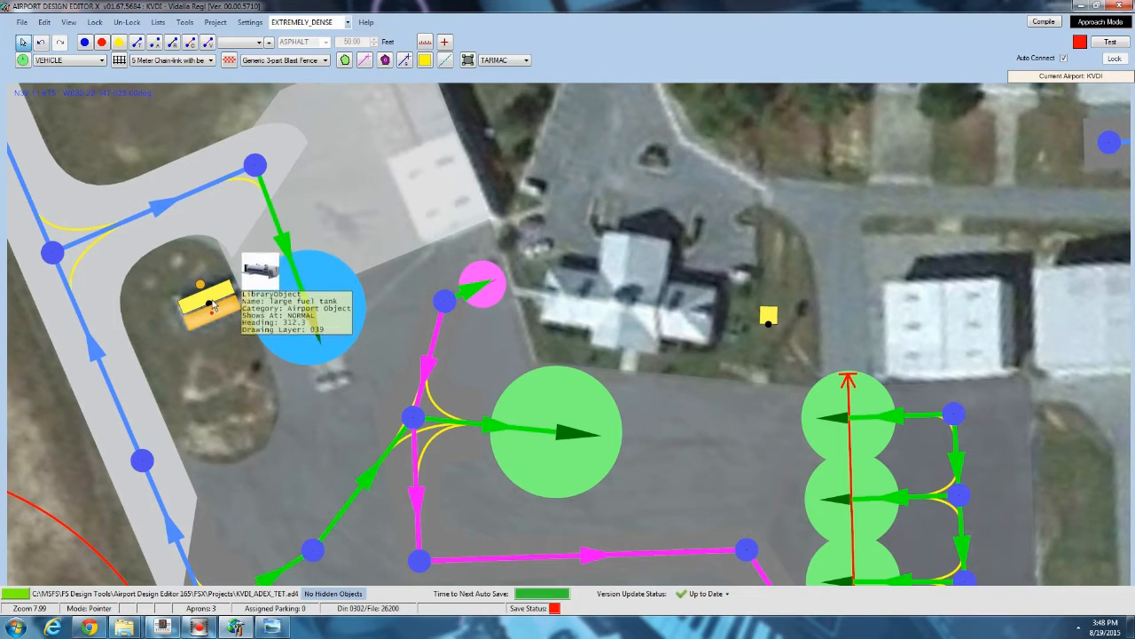
pyautogui.click(209, 297)
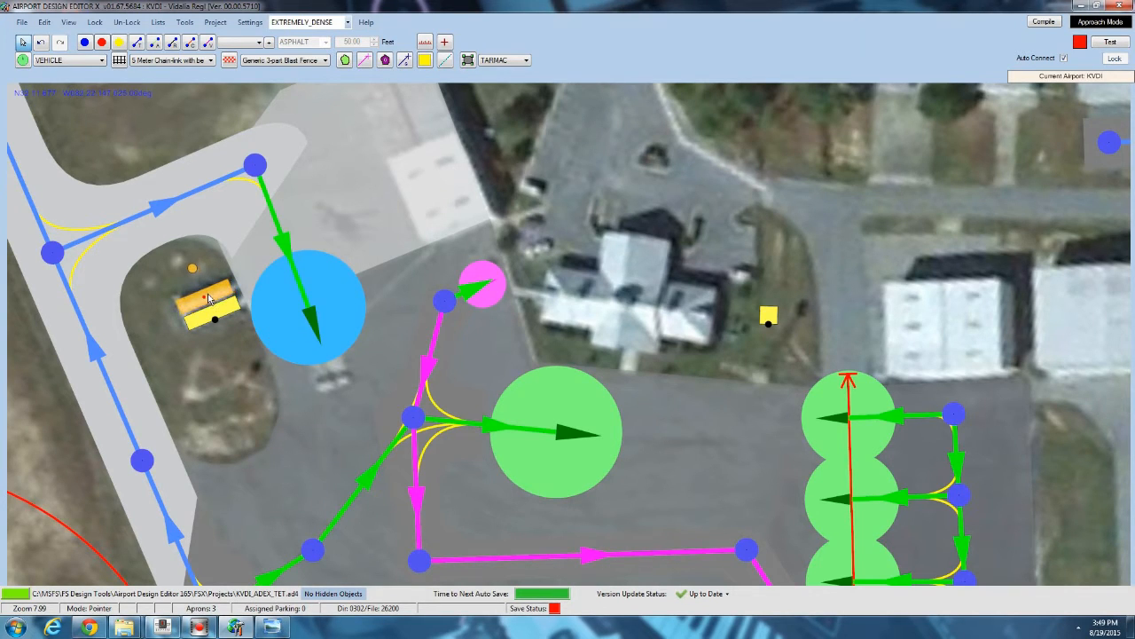
# Open the Add Library Object dialog on the tarmac apron and browse the fuel station, tower and trailer objects.
pyautogui.rightClick(333, 387)
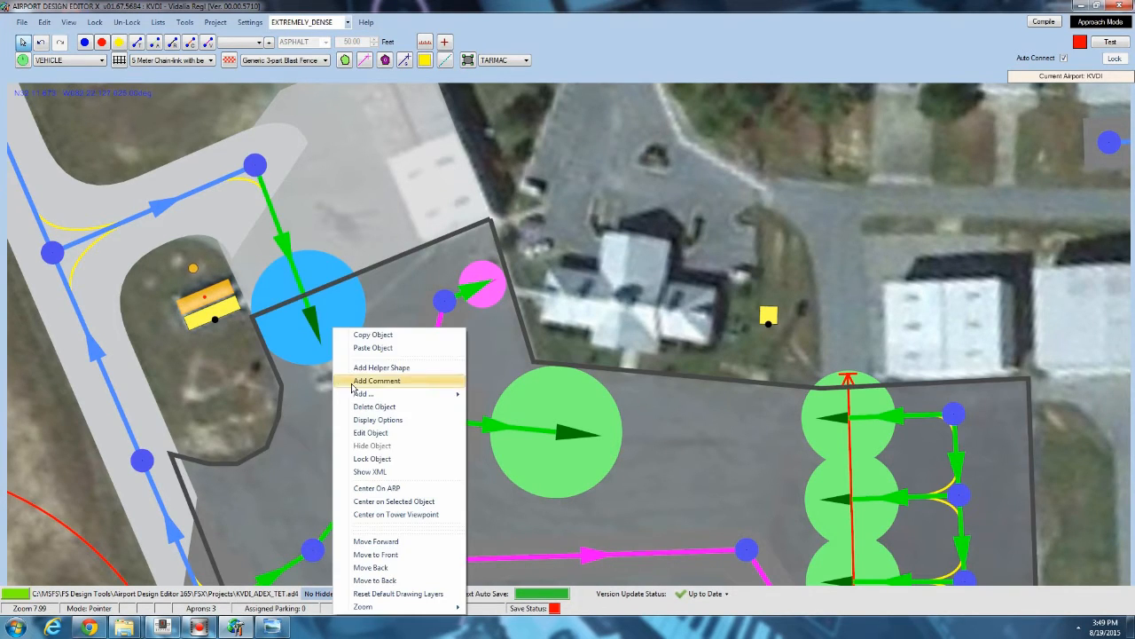
pyautogui.moveTo(377, 394)
pyautogui.click(521, 474)
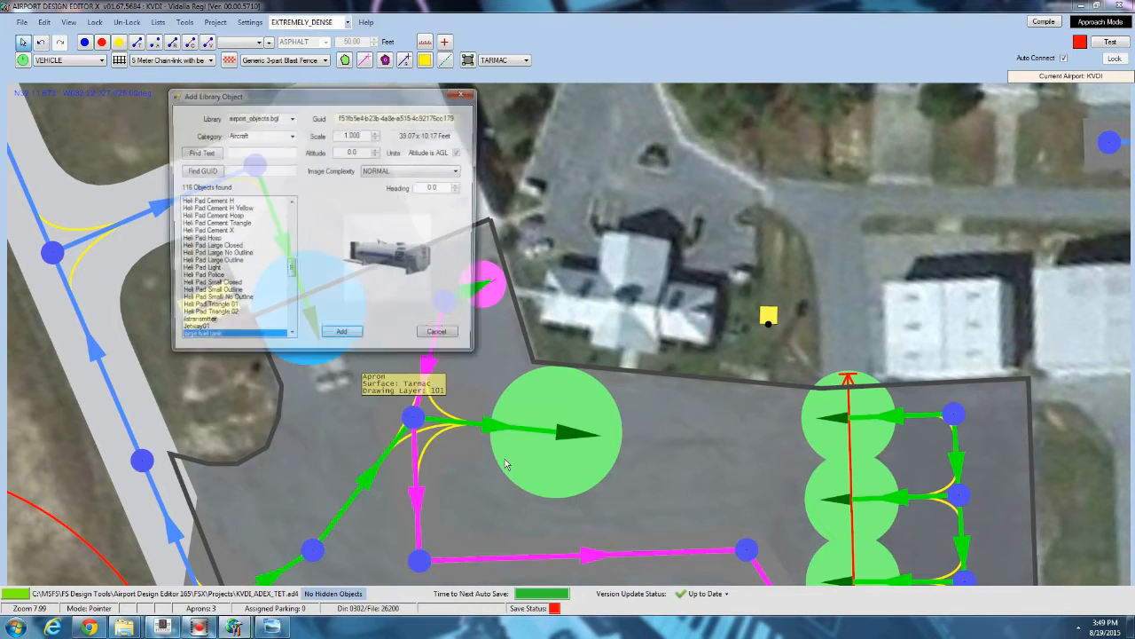
pyautogui.moveTo(290, 272); pyautogui.dragTo(294, 286)
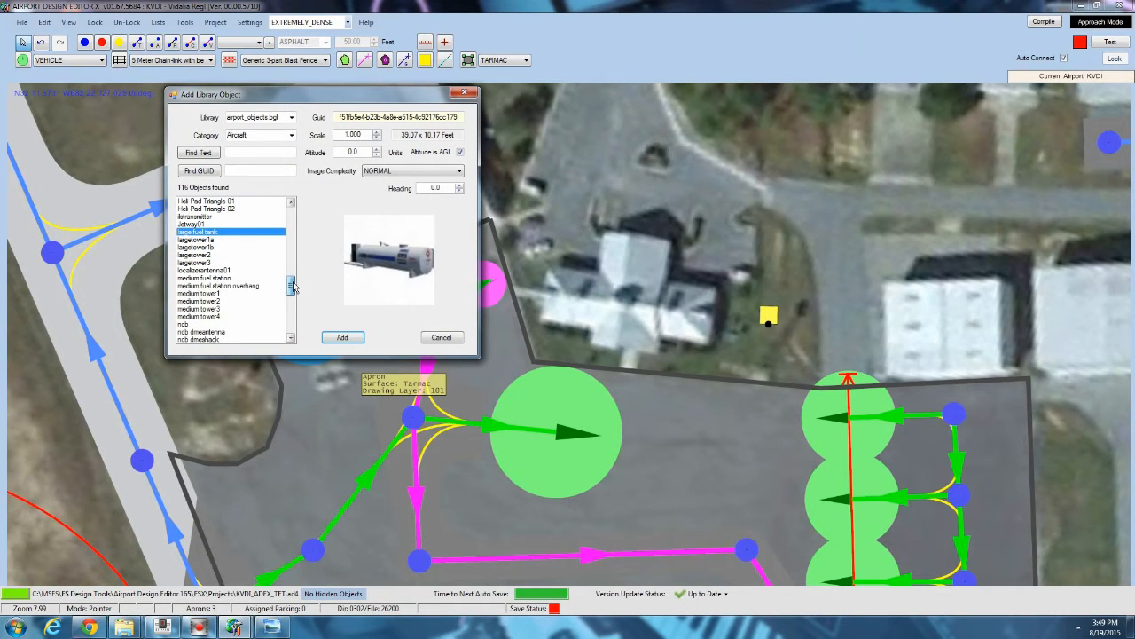
pyautogui.click(214, 279)
pyautogui.click(218, 286)
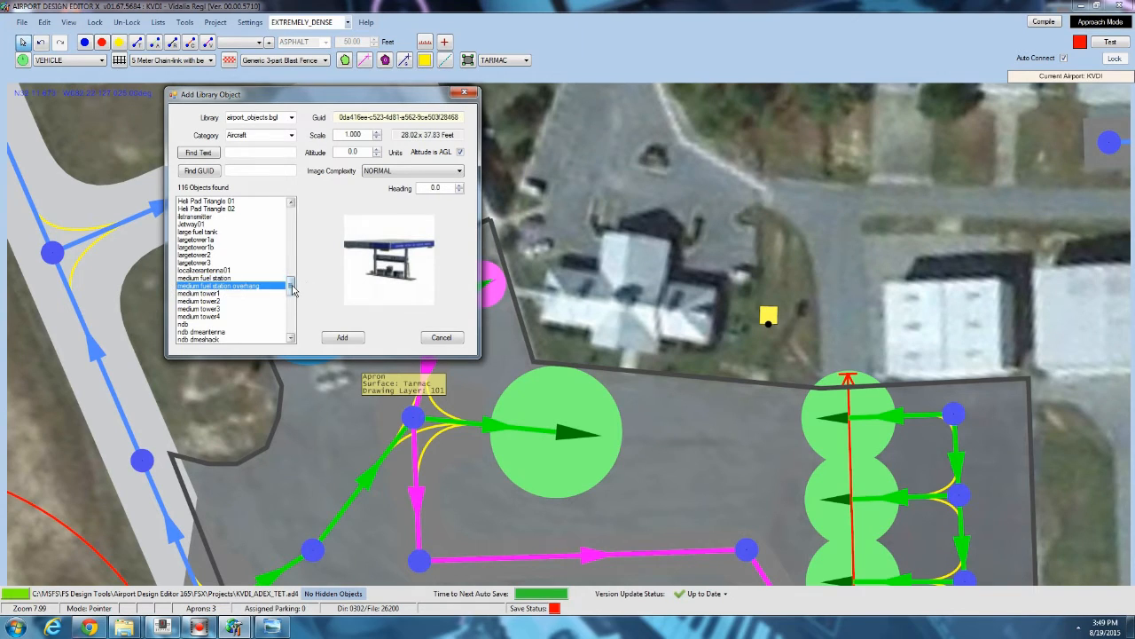
pyautogui.moveTo(294, 291); pyautogui.dragTo(296, 313)
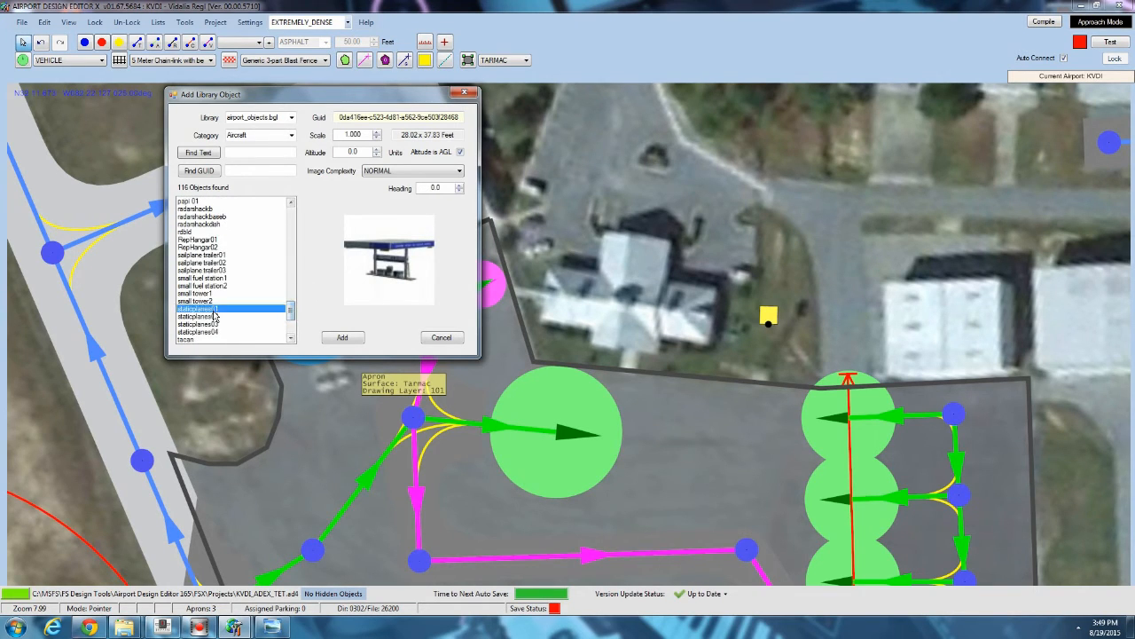
pyautogui.click(213, 293)
pyautogui.click(217, 280)
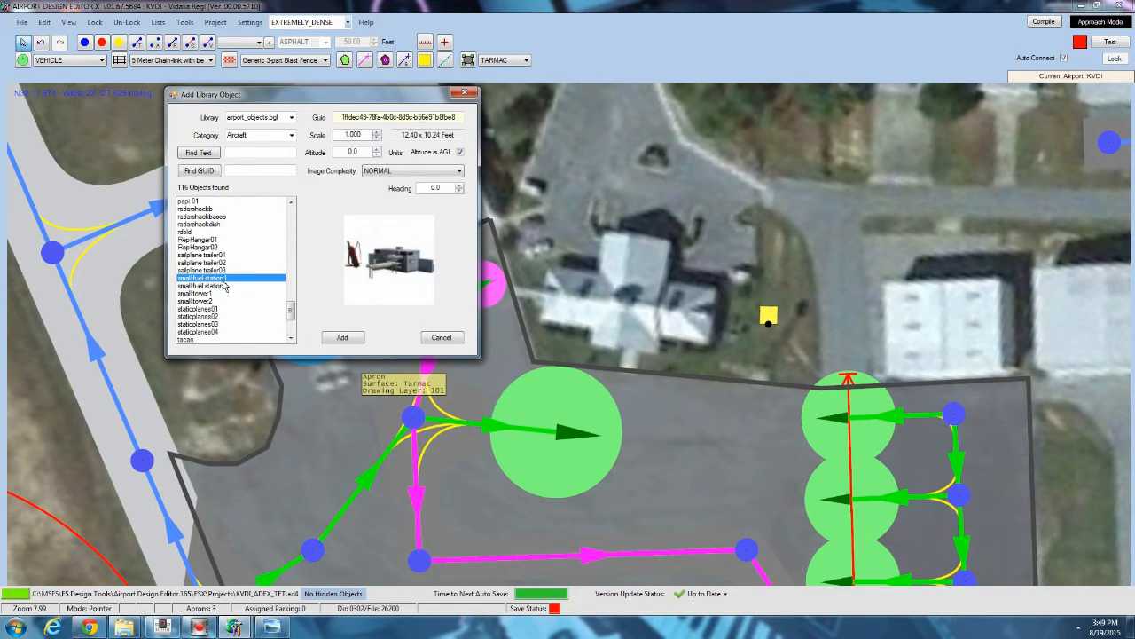
pyautogui.click(226, 286)
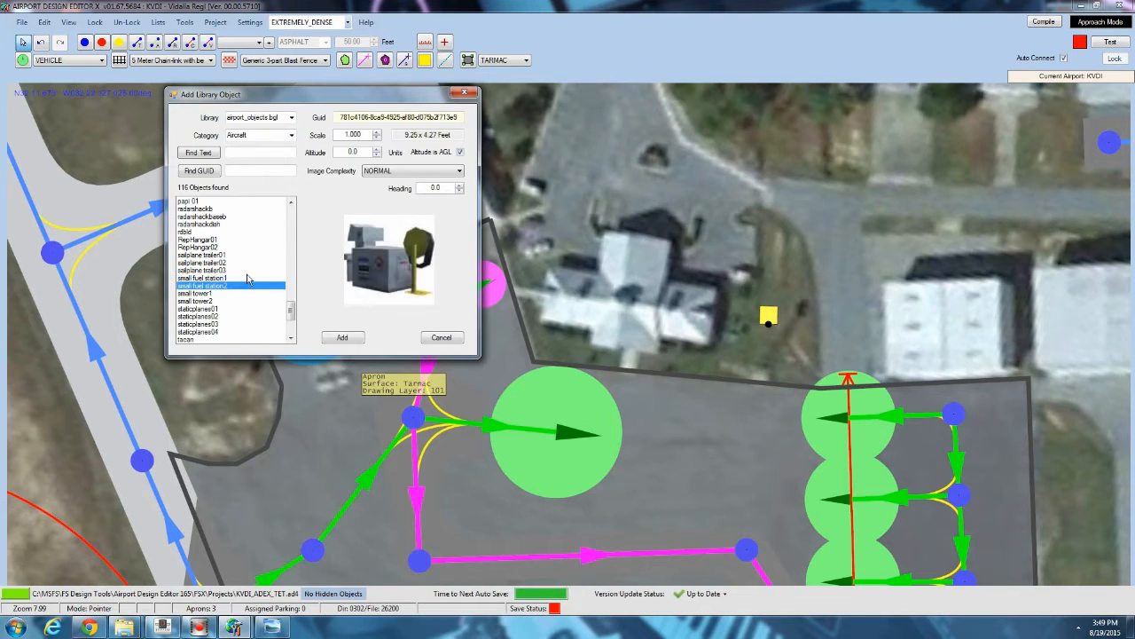
pyautogui.click(224, 262)
pyautogui.scroll(2, 197, 235)
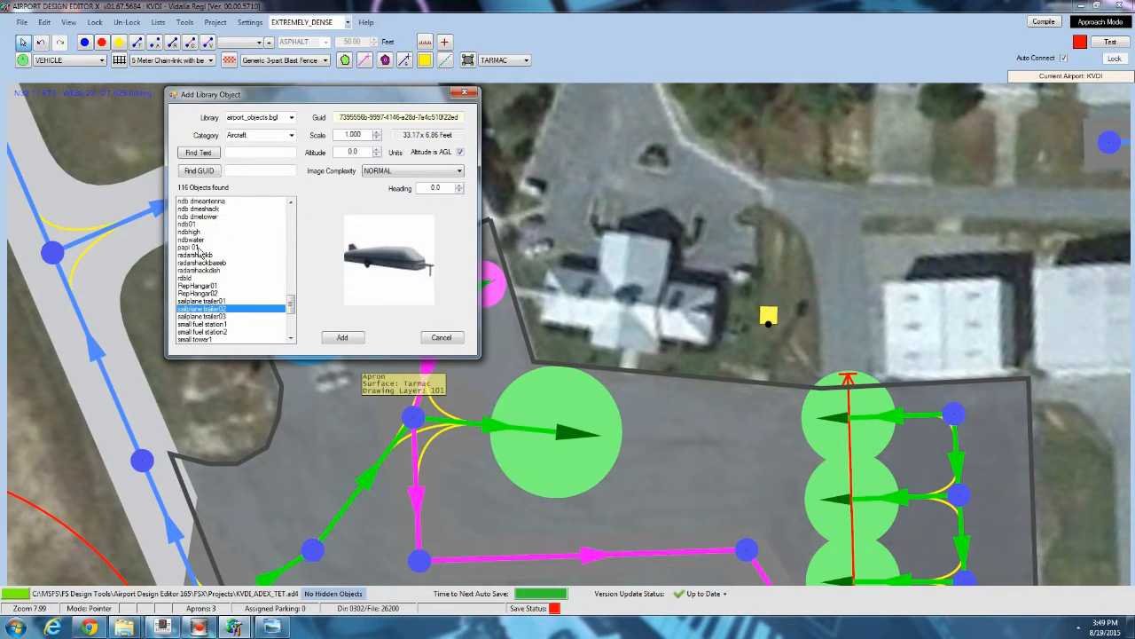
pyautogui.scroll(2, 202, 252)
pyautogui.click(205, 233)
pyautogui.scroll(2, 207, 236)
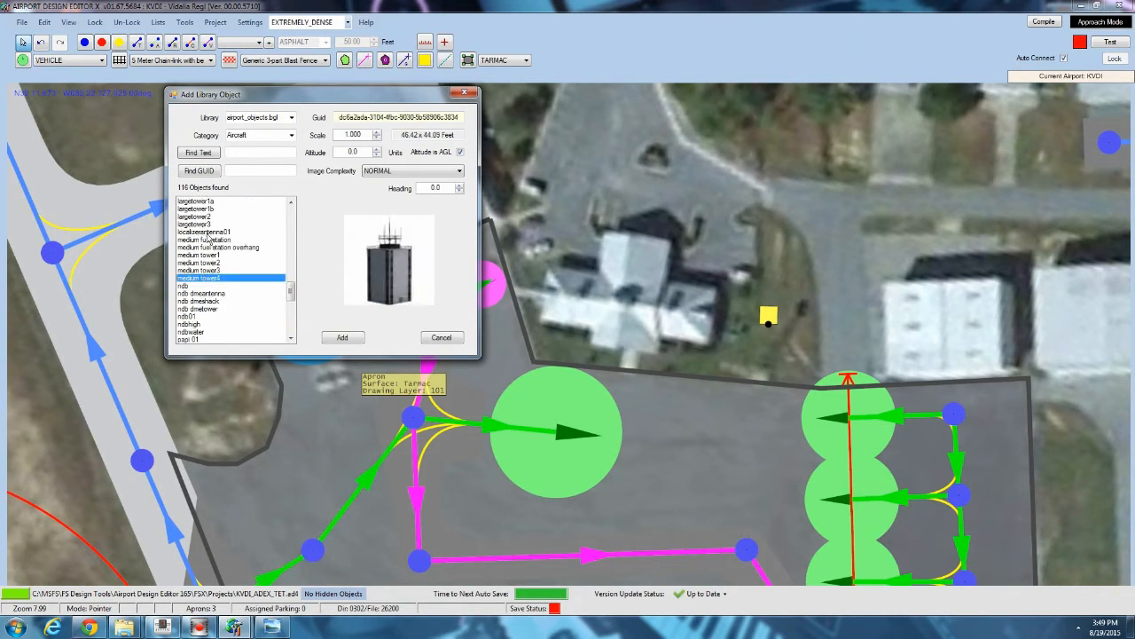
# Add the medium fuel station and position it at the stop line of the blue fuel parking spot.
pyautogui.click(208, 238)
pyautogui.click(341, 338)
pyautogui.scroll(3, 359, 285)
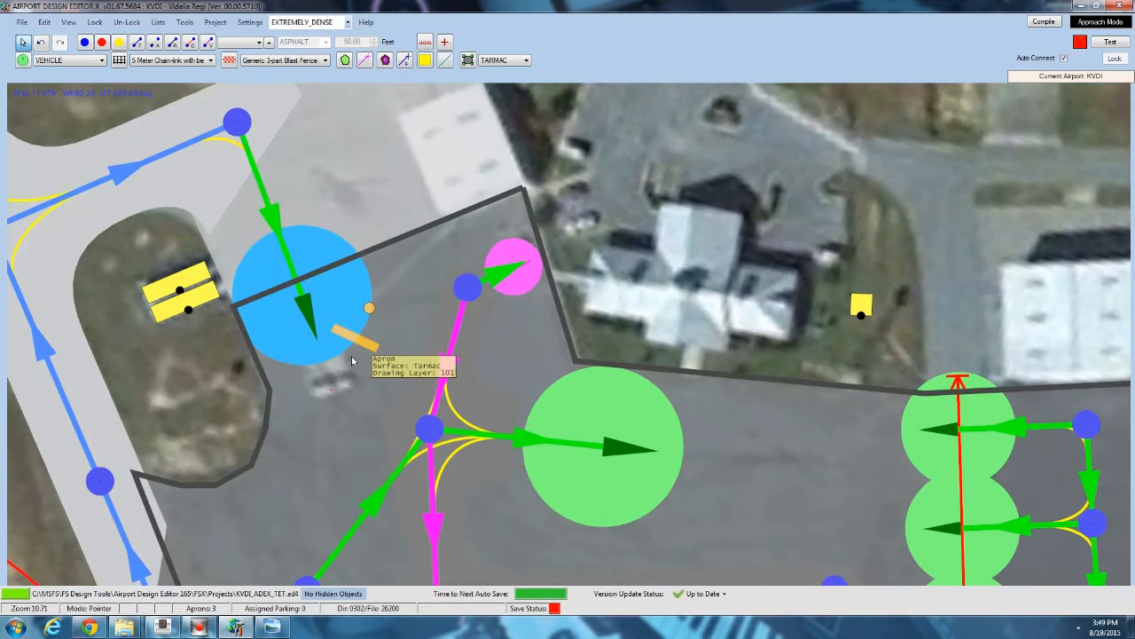
pyautogui.moveTo(373, 294); pyautogui.dragTo(273, 253)
pyautogui.moveTo(319, 331)
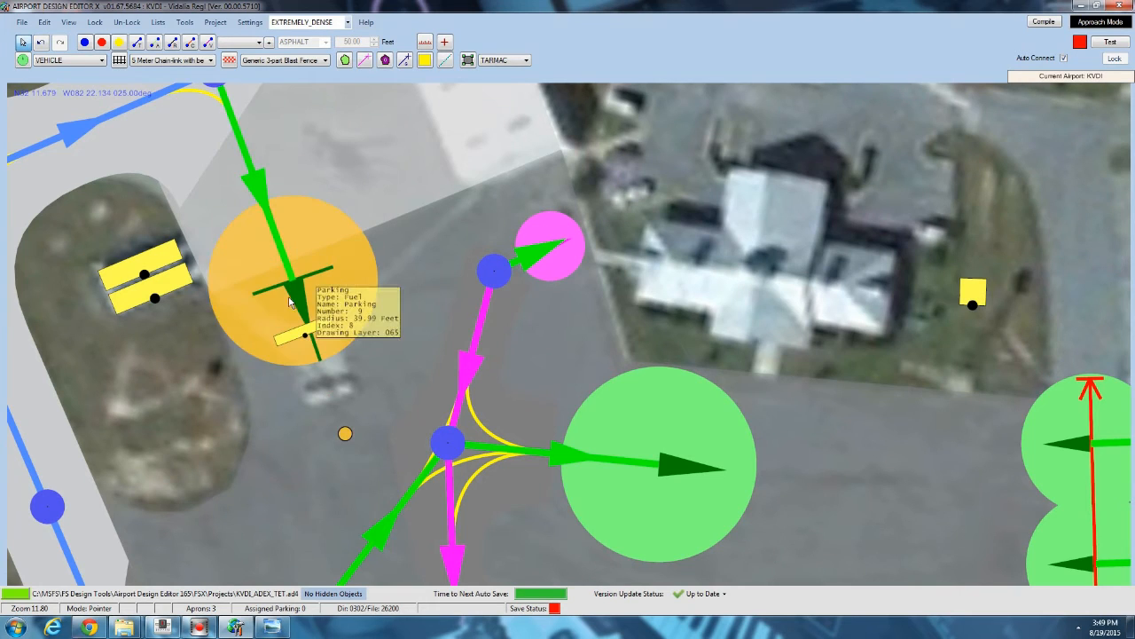
pyautogui.moveTo(320, 331); pyautogui.dragTo(325, 326)
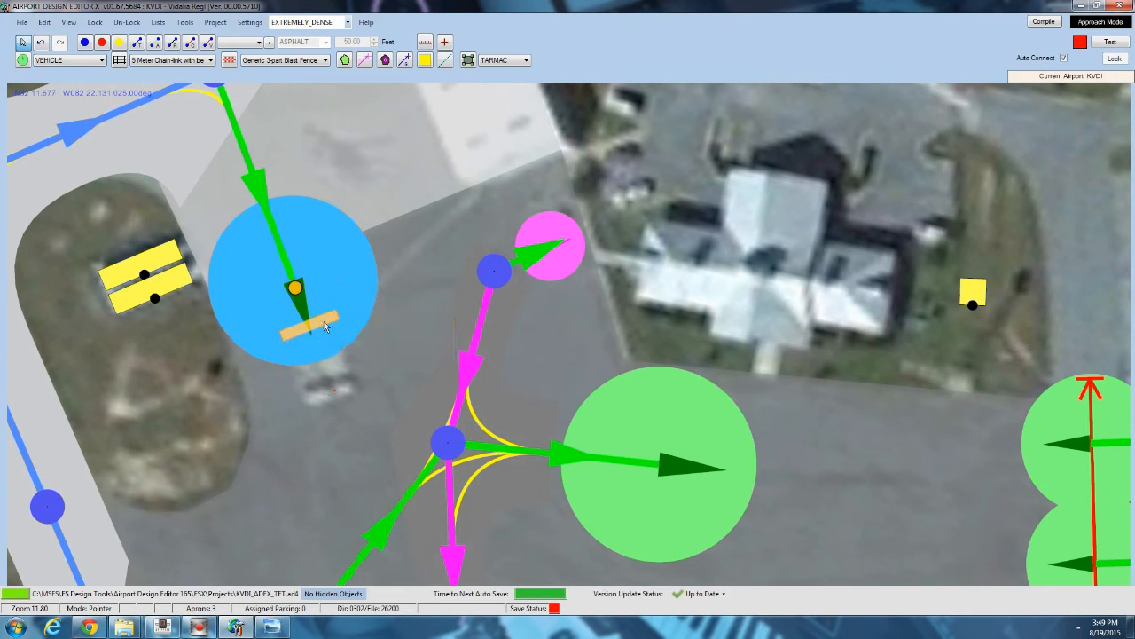
# Try adding the hangar edwards C library object on the grass west of the apron, then delete it.
pyautogui.scroll(-2, 325, 326)
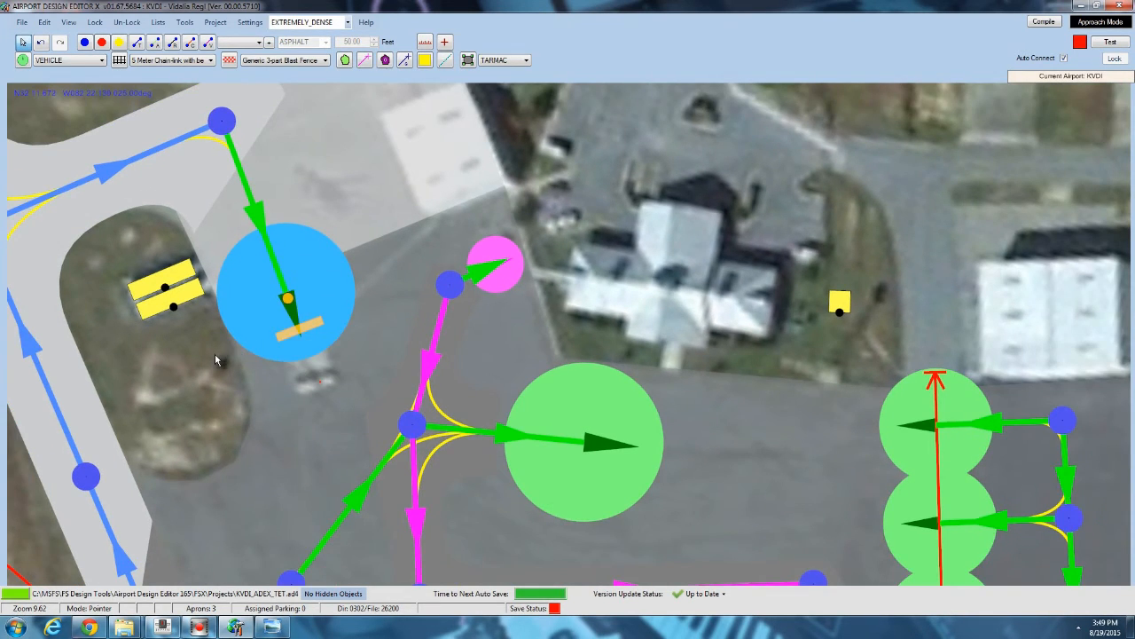
pyautogui.rightClick(215, 353)
pyautogui.moveTo(253, 393)
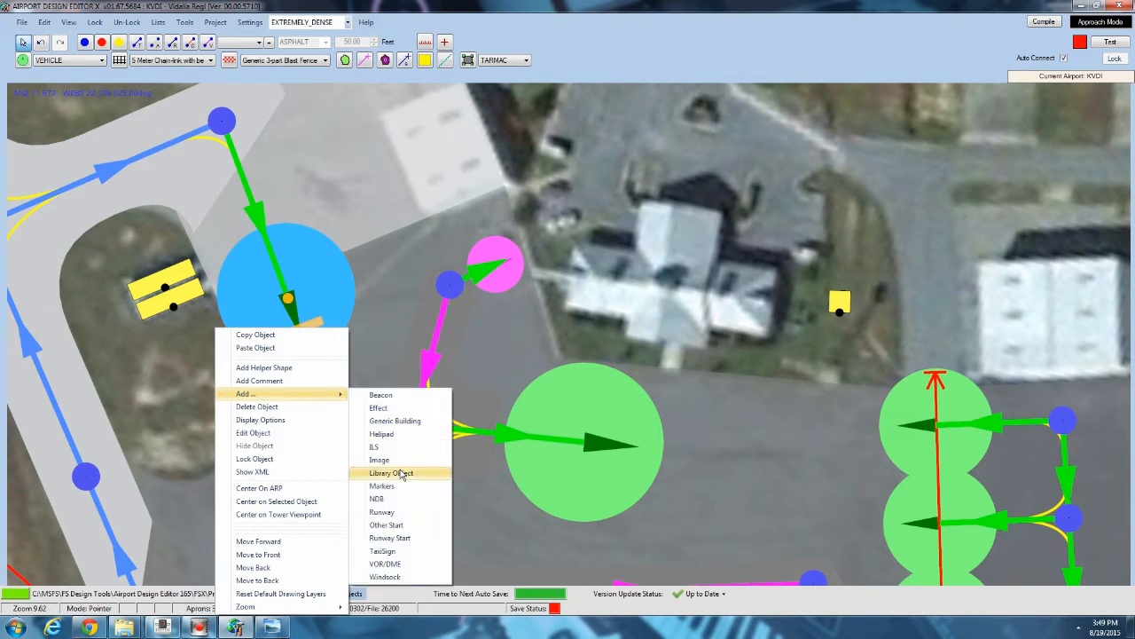
pyautogui.click(401, 472)
pyautogui.click(229, 235)
pyautogui.scroll(12, 226, 235)
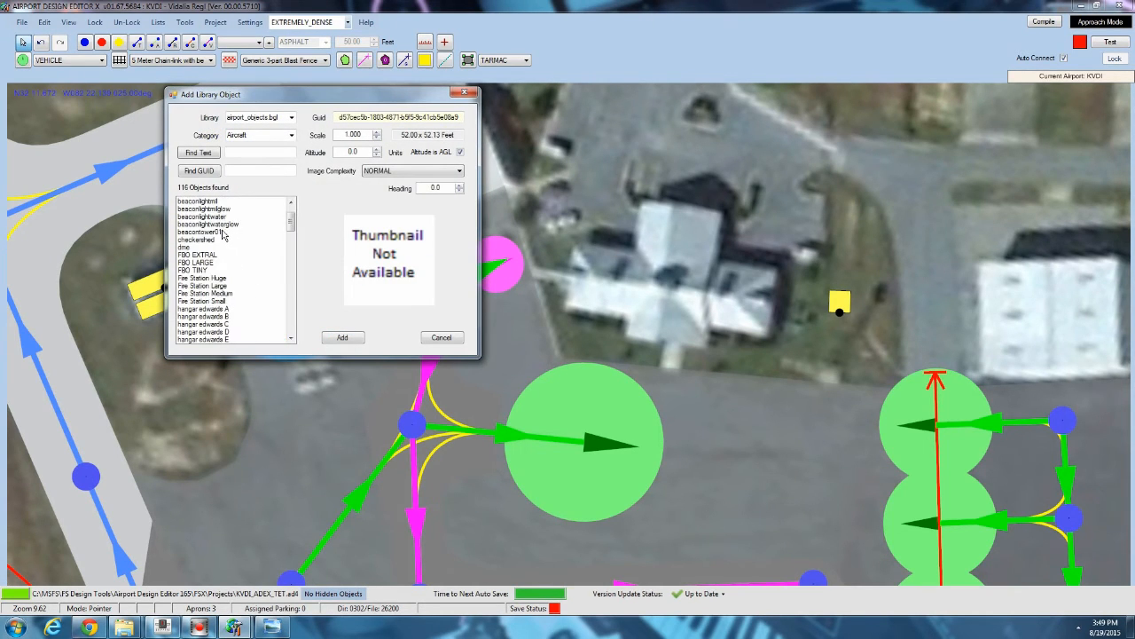
pyautogui.click(331, 335)
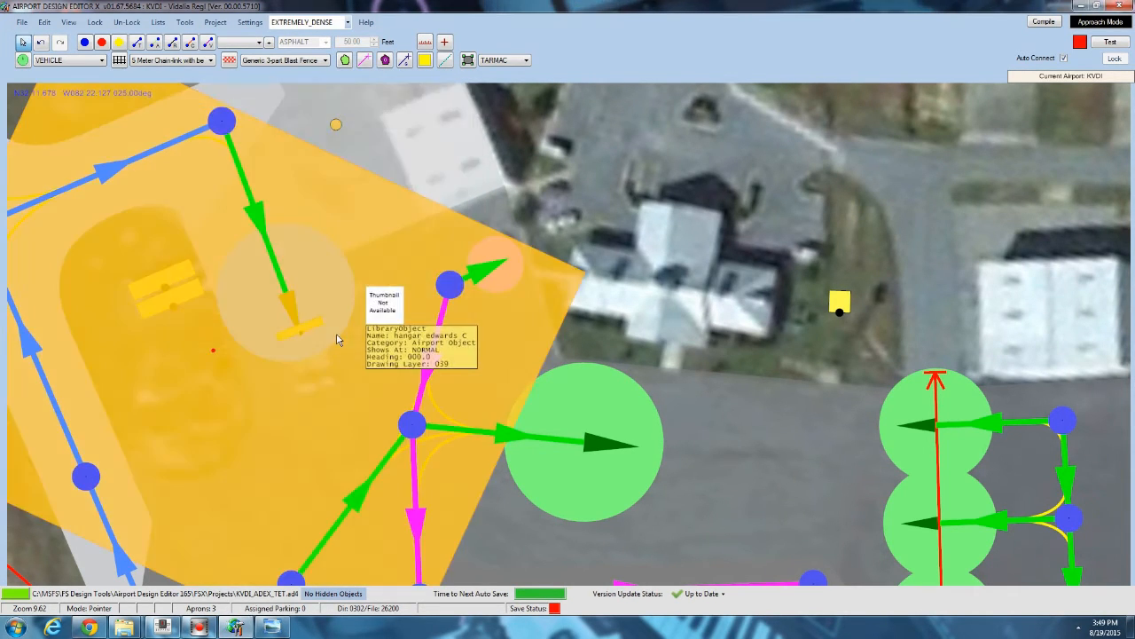
pyautogui.scroll(-2, 342, 326)
pyautogui.moveTo(610, 160); pyautogui.dragTo(611, 175)
pyautogui.press('Delete')
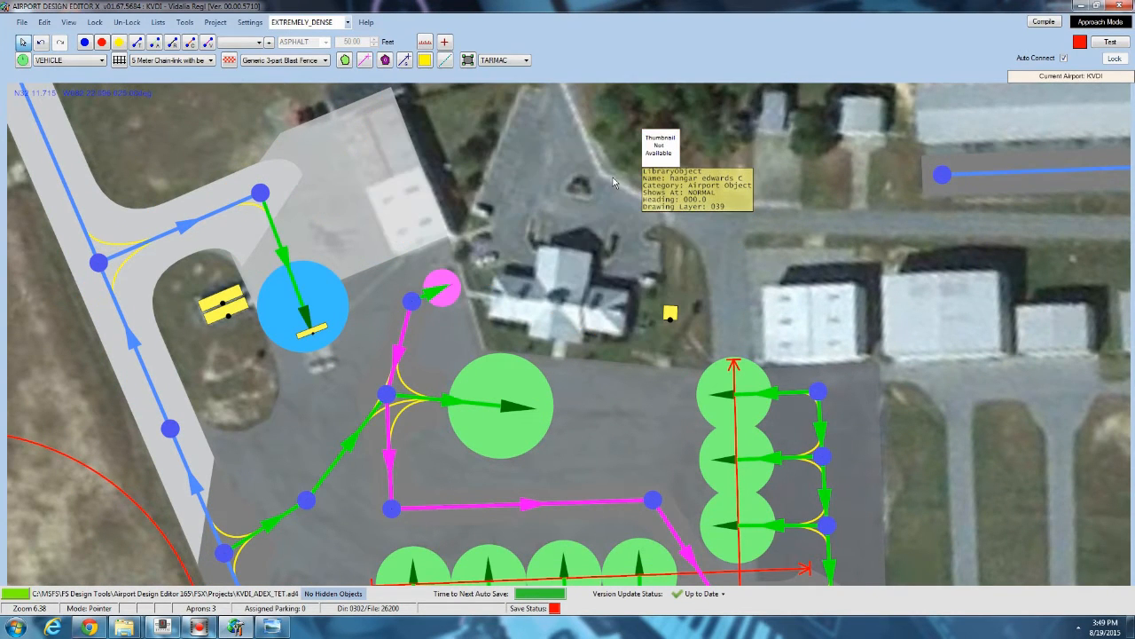
# Add the truckexplosion01 library object from vehicles_land.bgl on the wooded area north of the terminal.
pyautogui.rightClick(550, 176)
pyautogui.moveTo(594, 233)
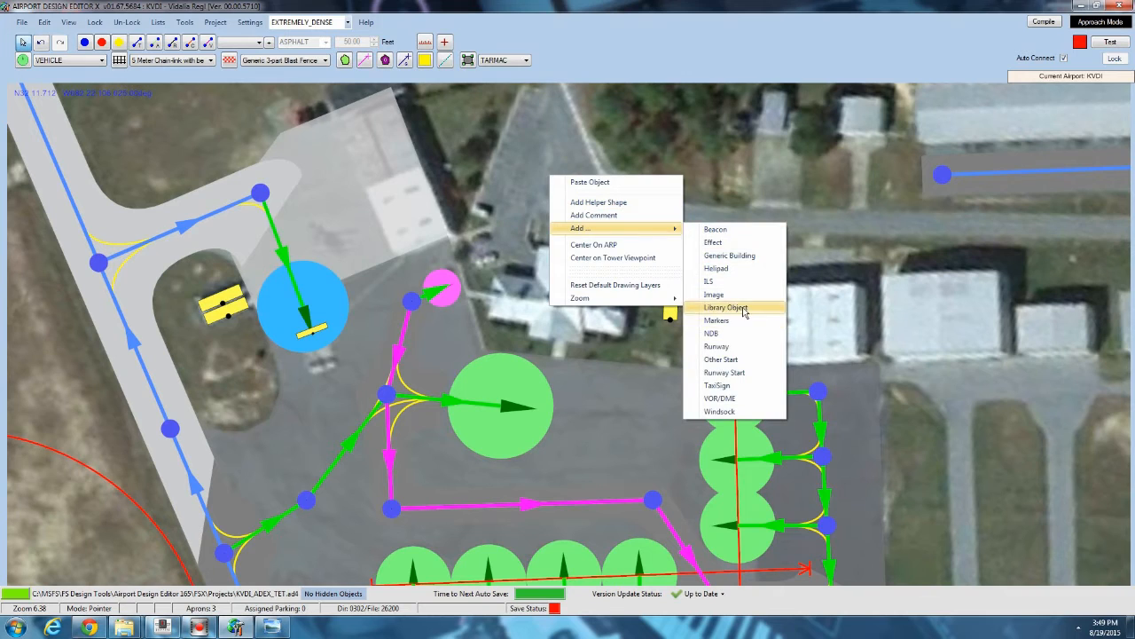
pyautogui.click(726, 308)
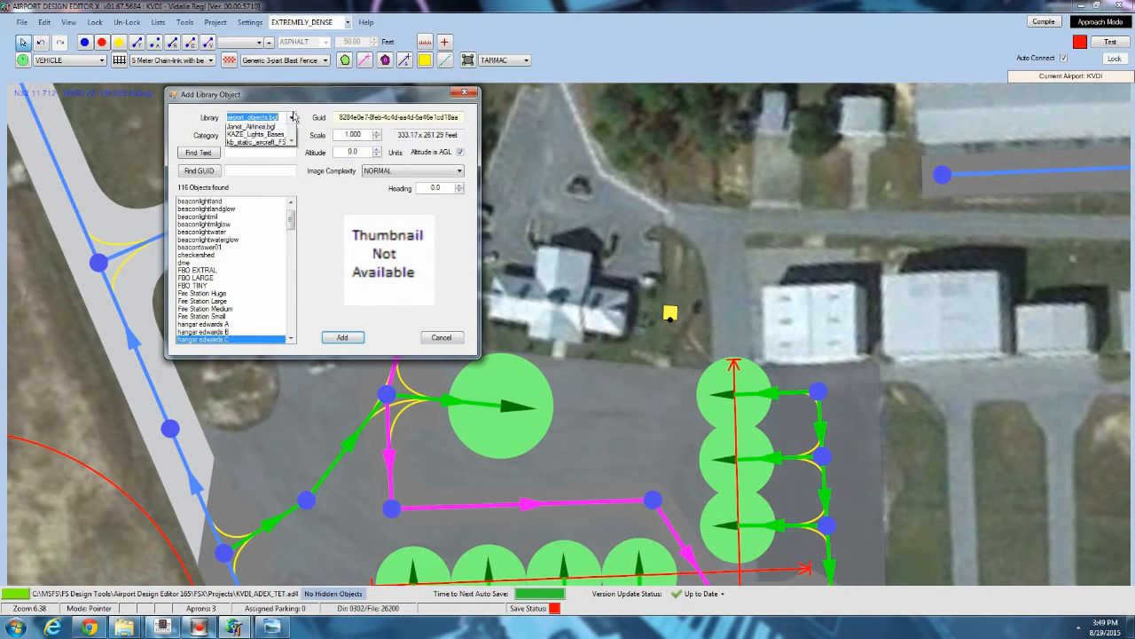
pyautogui.moveTo(292, 185); pyautogui.dragTo(293, 206)
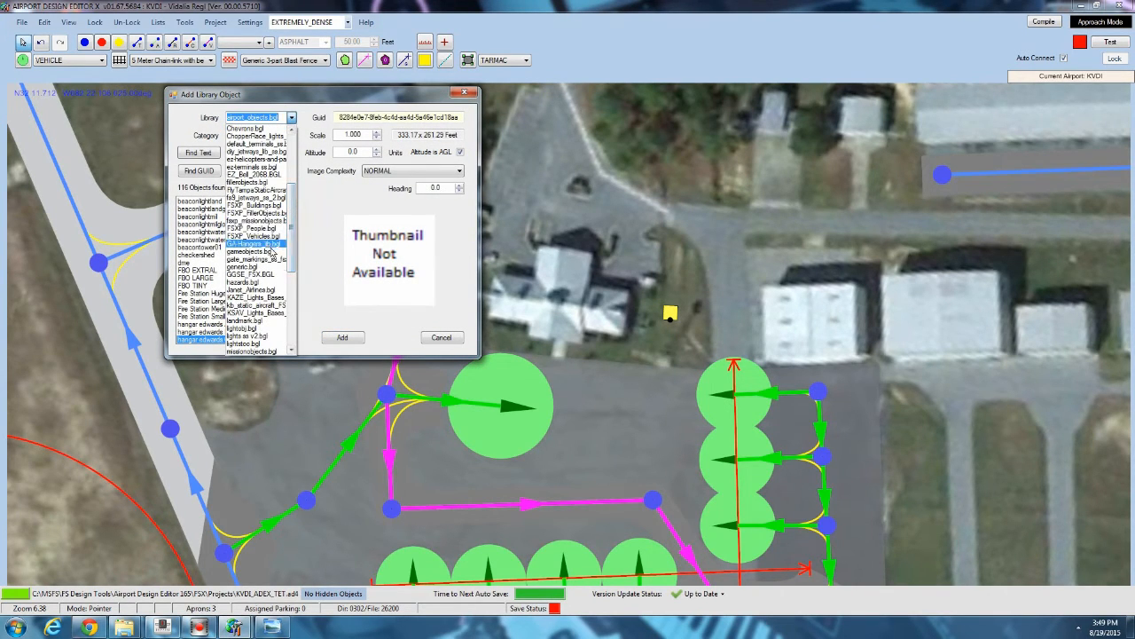
pyautogui.moveTo(291, 257); pyautogui.dragTo(298, 294)
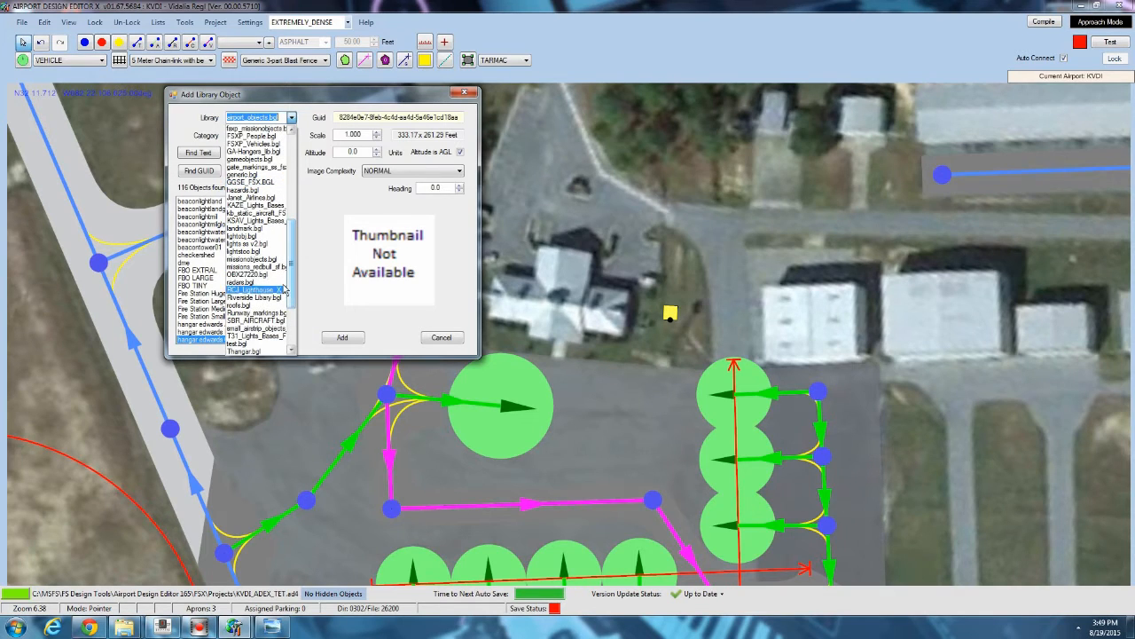
pyautogui.scroll(-3, 257, 342)
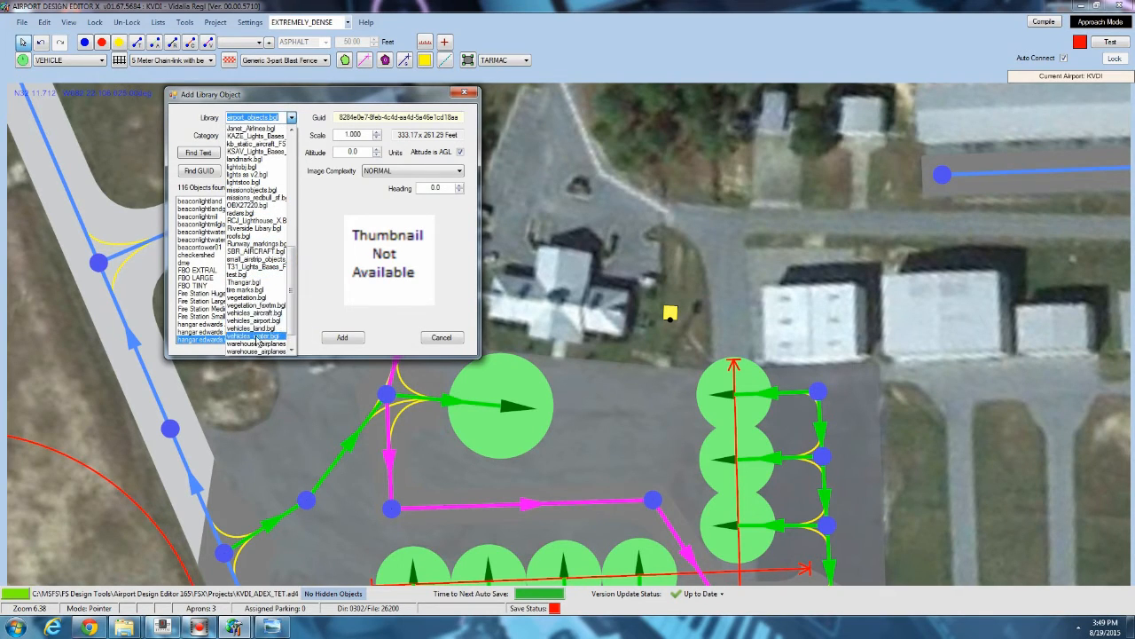
pyautogui.click(236, 327)
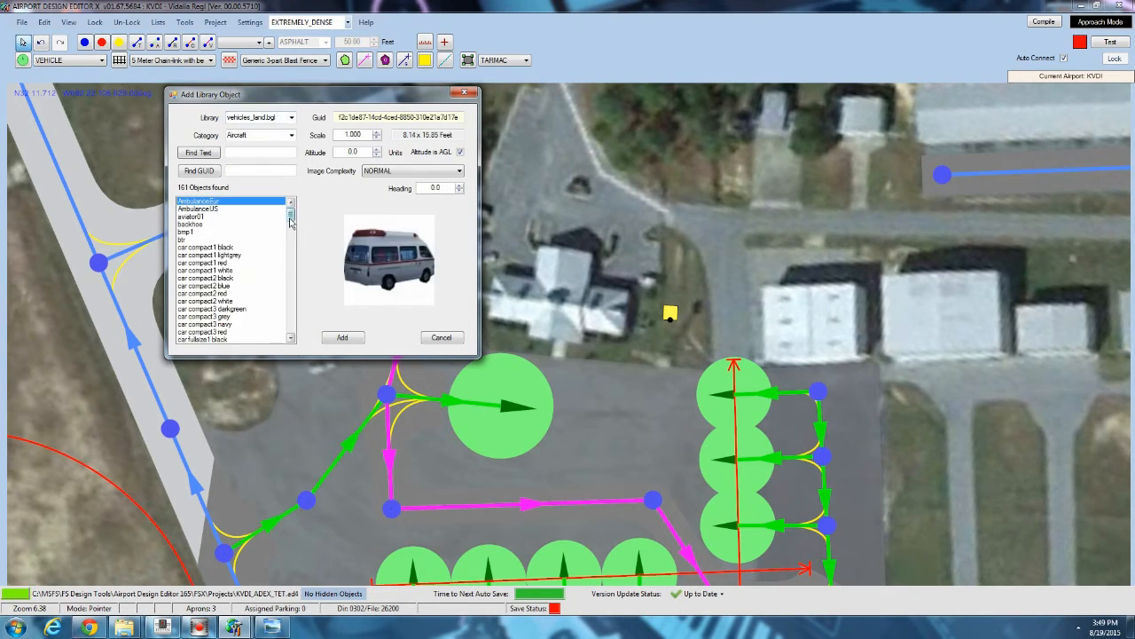
pyautogui.moveTo(291, 213); pyautogui.dragTo(300, 328)
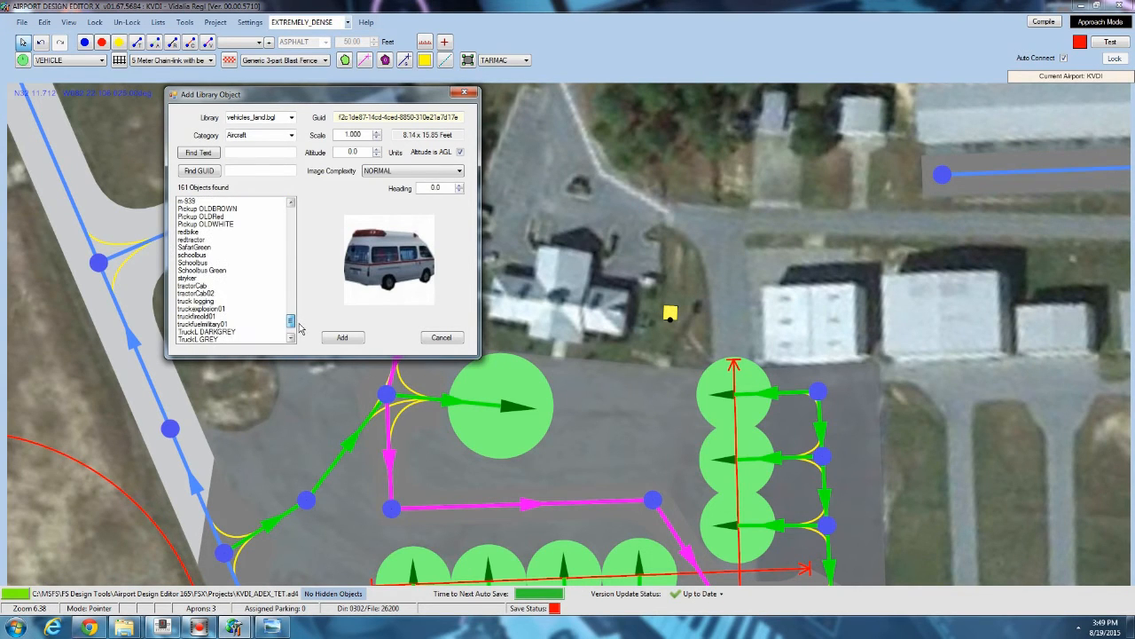
pyautogui.click(202, 309)
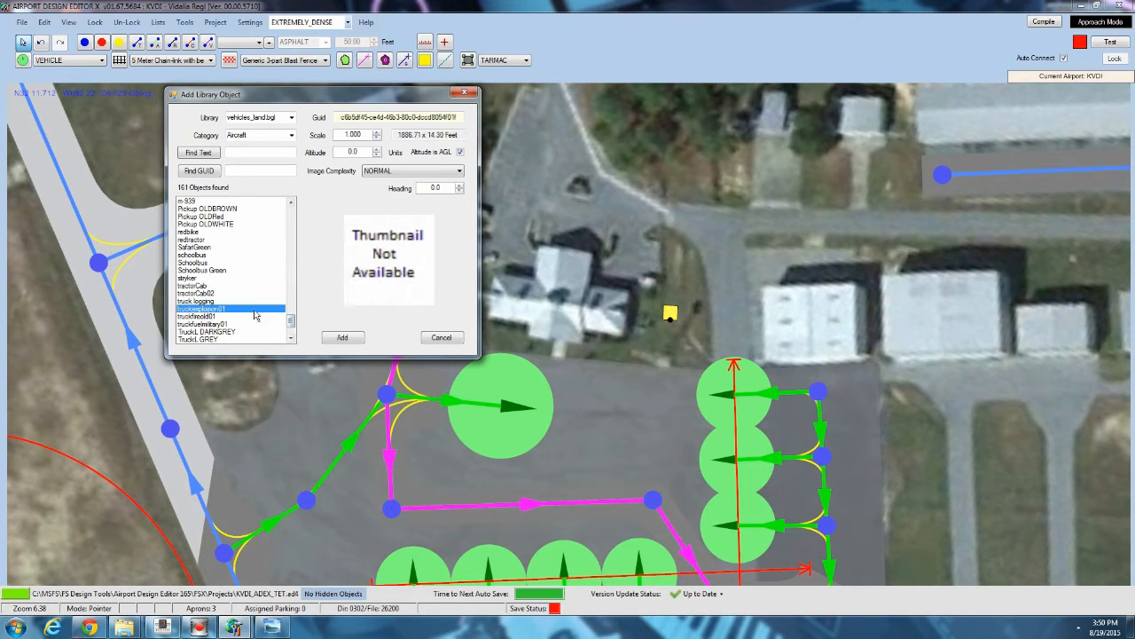
pyautogui.click(343, 338)
# Rotate the truckexplosion01 object to a heading of about 320 and shift it westward across Airport Rd.
pyautogui.scroll(-8, 388, 326)
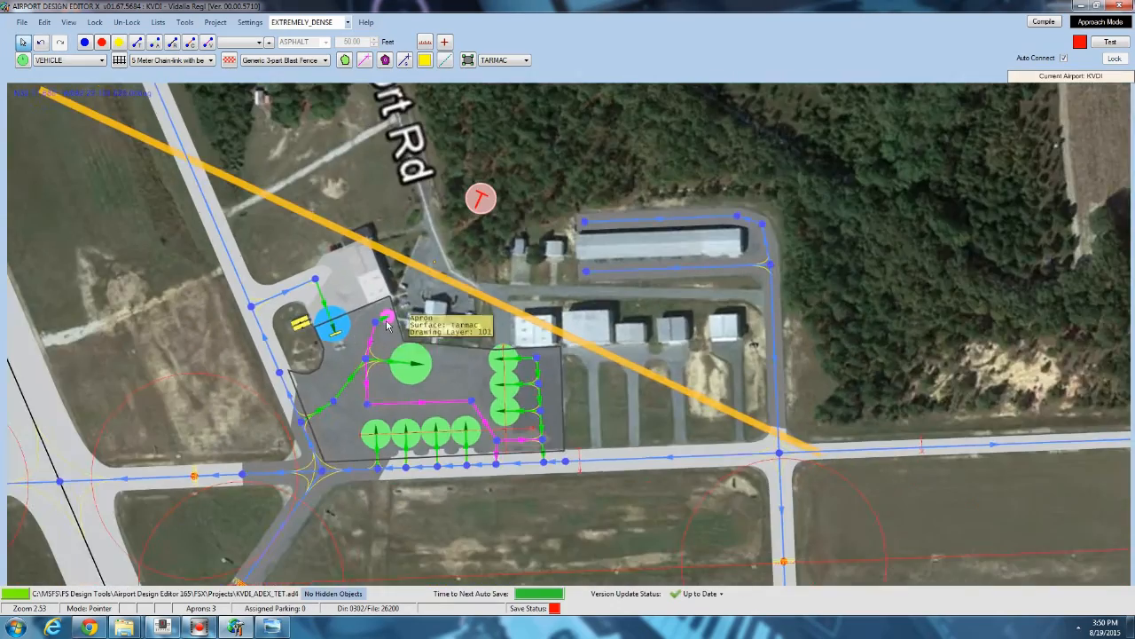
pyautogui.scroll(-1, 388, 326)
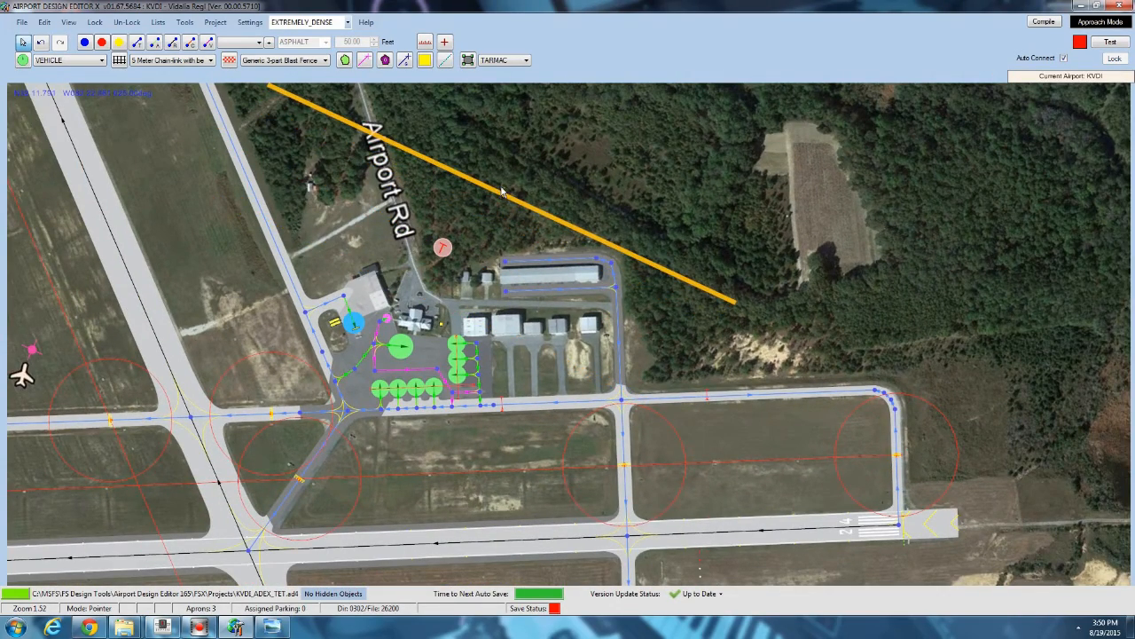
pyautogui.scroll(4, 503, 195)
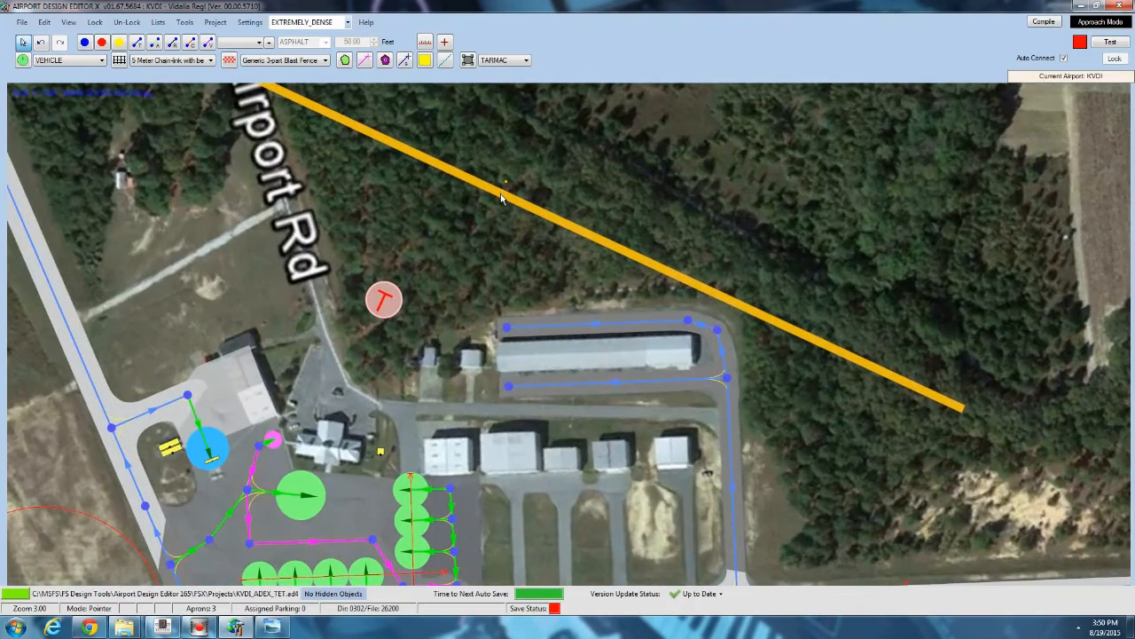
pyautogui.scroll(5, 503, 197)
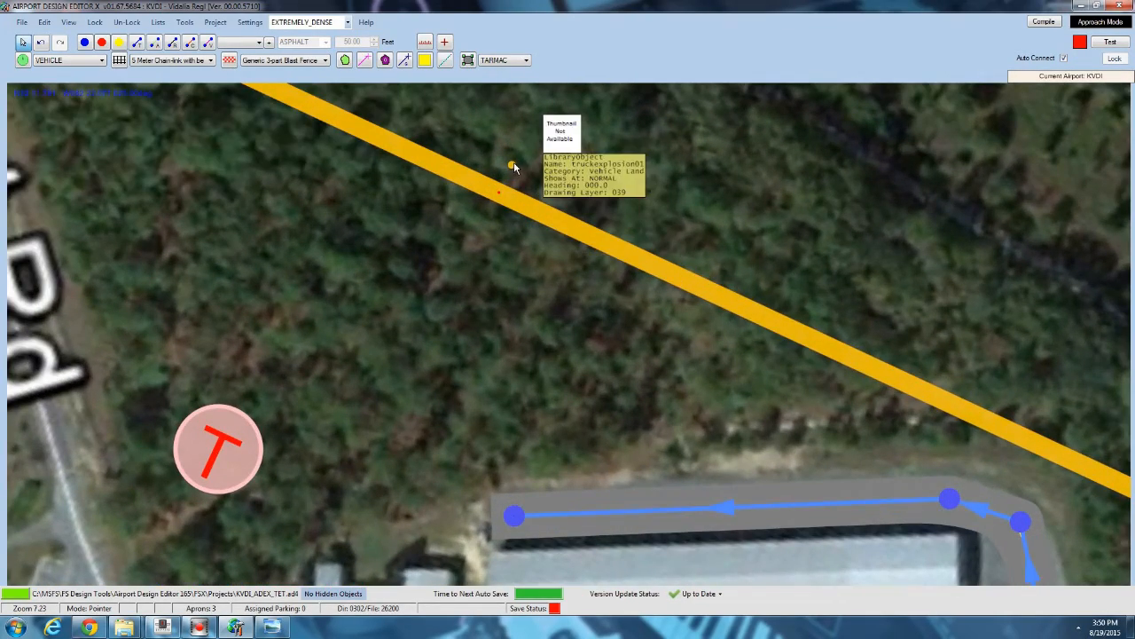
pyautogui.moveTo(513, 167)
pyautogui.mouseDown()
pyautogui.moveTo(477, 172)
pyautogui.moveTo(484, 218)
pyautogui.moveTo(519, 228)
pyautogui.moveTo(522, 182)
pyautogui.moveTo(494, 171)
pyautogui.mouseUp()
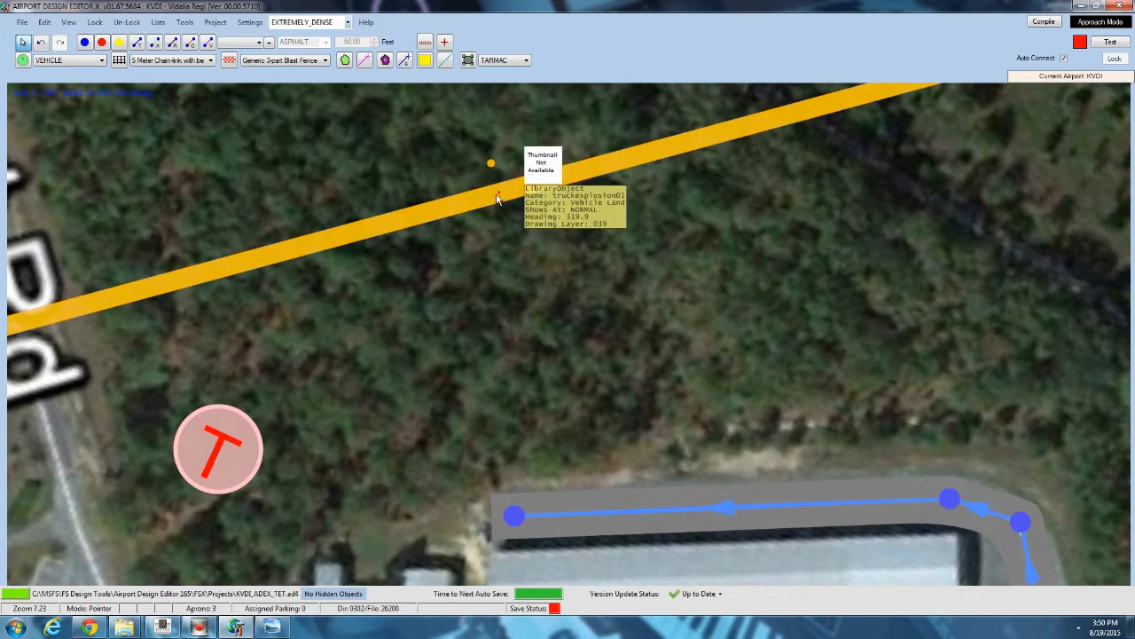
pyautogui.scroll(-3, 499, 197)
pyautogui.scroll(-3, 500, 197)
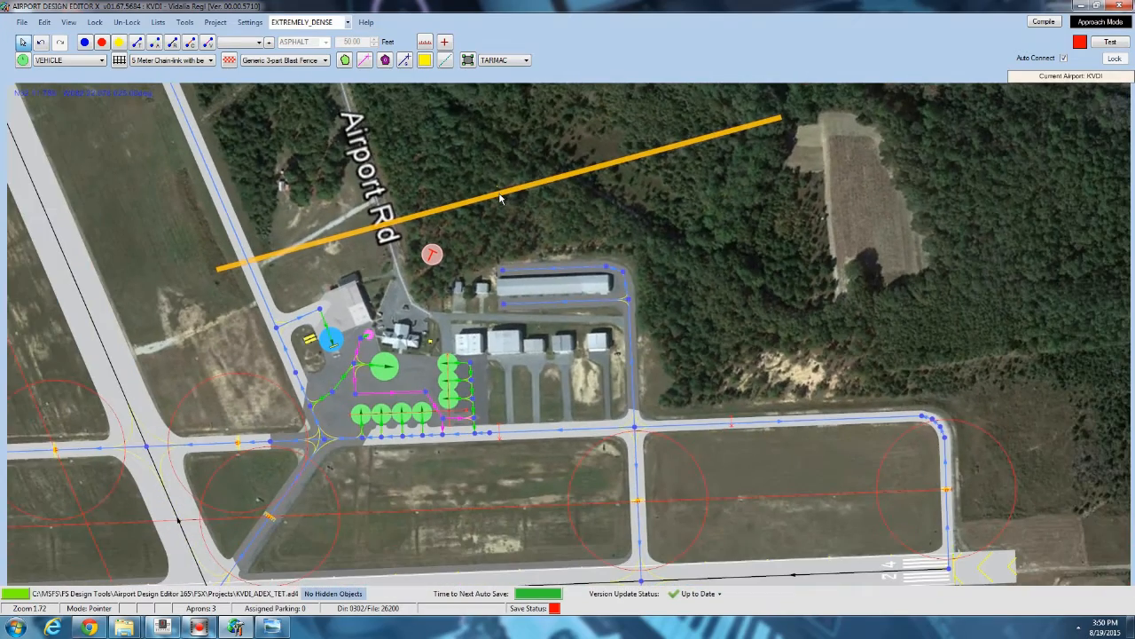
pyautogui.scroll(2, 499, 197)
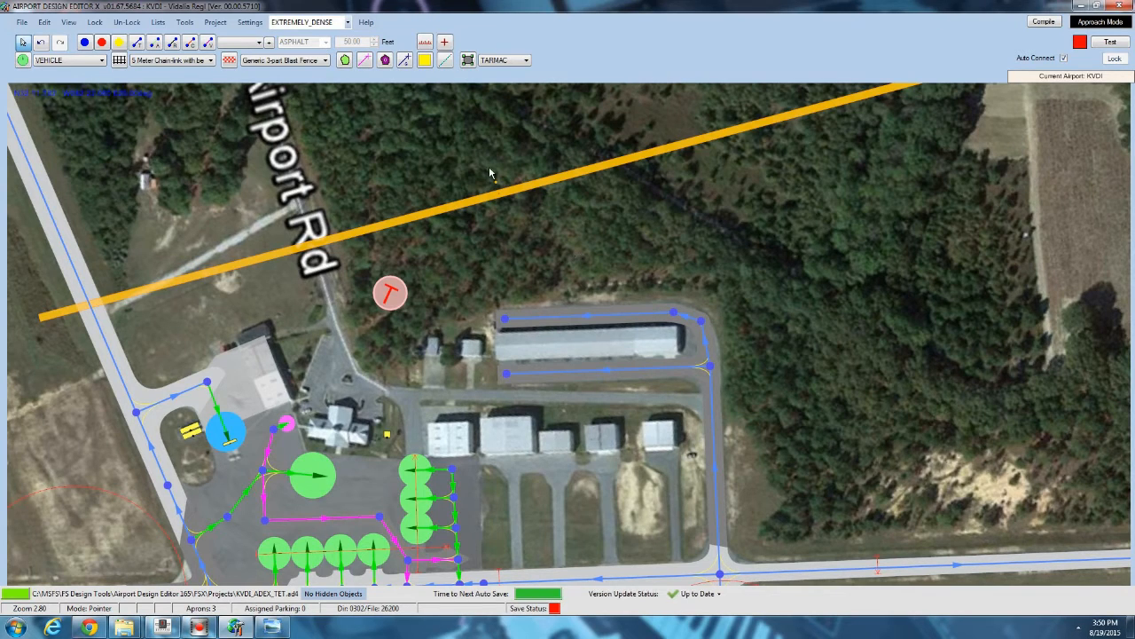
pyautogui.moveTo(506, 195); pyautogui.dragTo(230, 283)
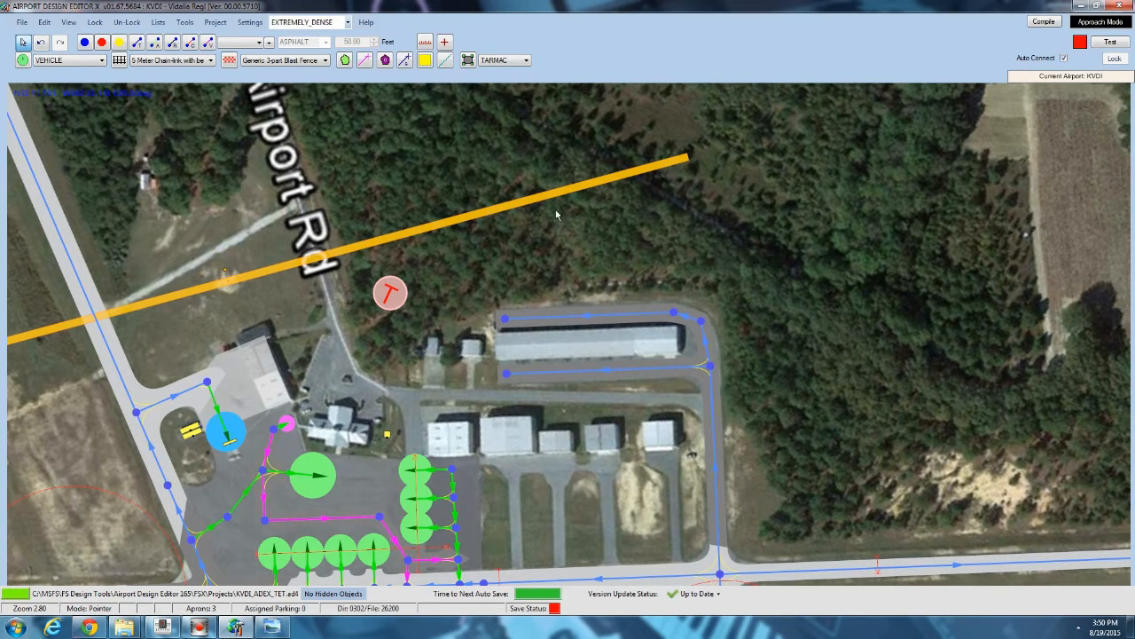
# Add the Heli Blackhawk ARMY A51 Mission Anim object from vehicles_aircraft.bgl on the grass northwest of the apron.
pyautogui.scroll(-1, 313, 253)
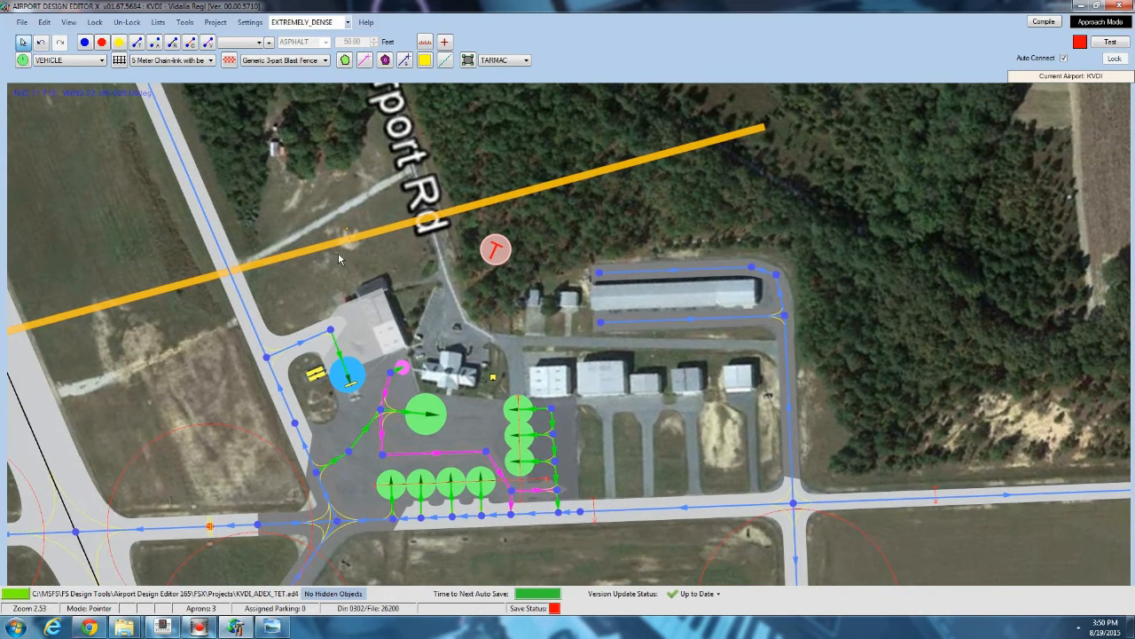
pyautogui.moveTo(373, 250); pyautogui.dragTo(413, 222)
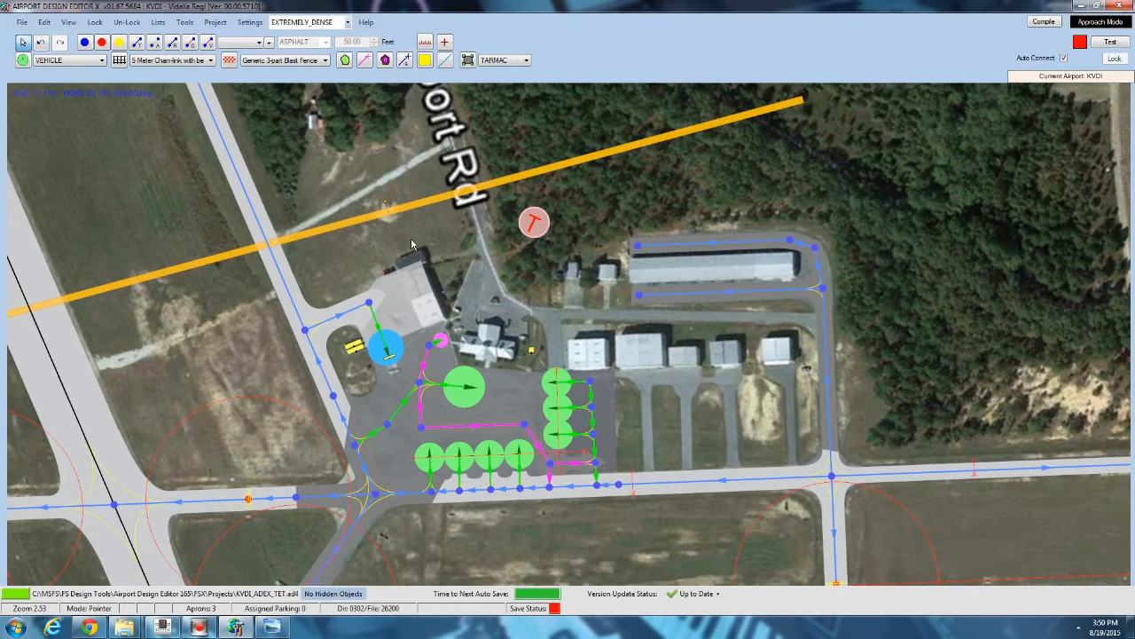
pyautogui.scroll(6, 364, 218)
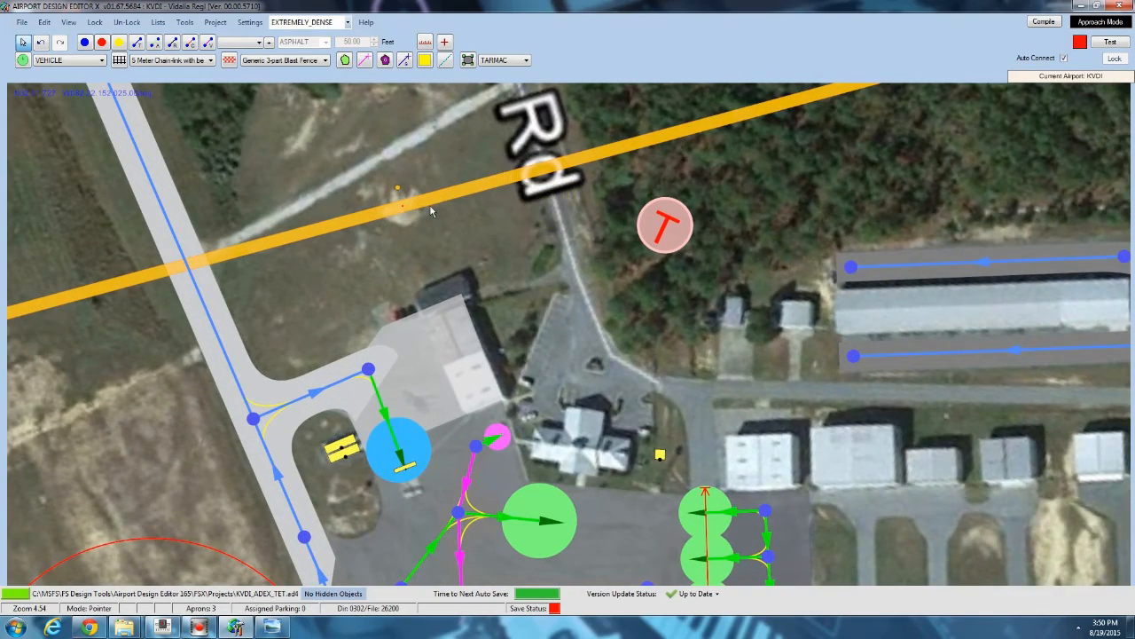
pyautogui.scroll(-6, 433, 208)
pyautogui.scroll(-2, 435, 211)
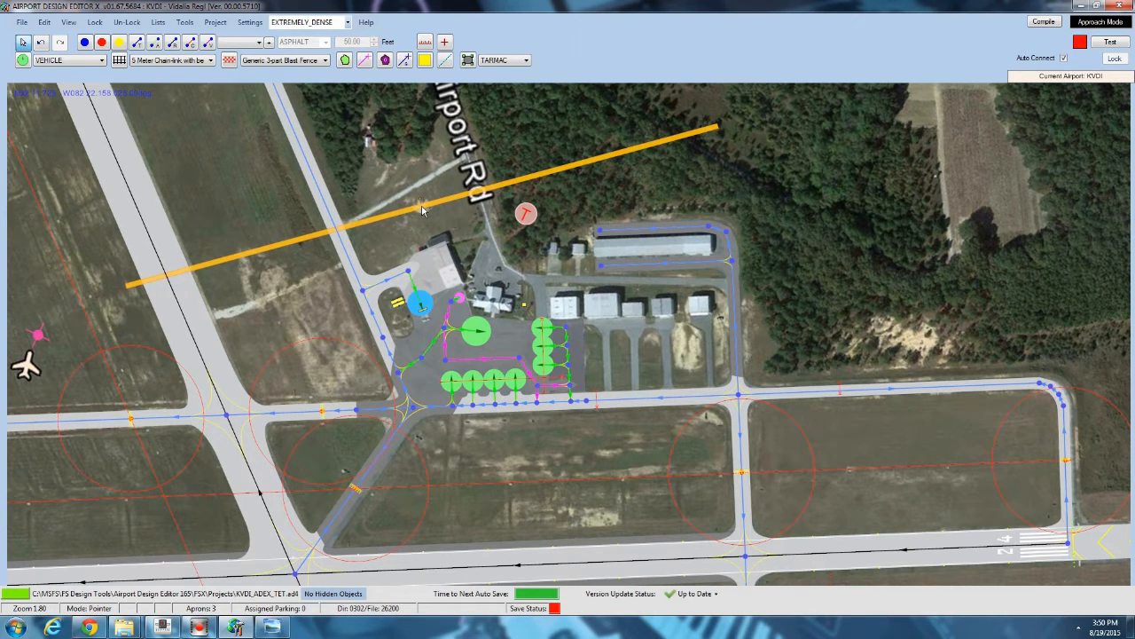
pyautogui.rightClick(275, 255)
pyautogui.moveTo(328, 309)
pyautogui.click(450, 386)
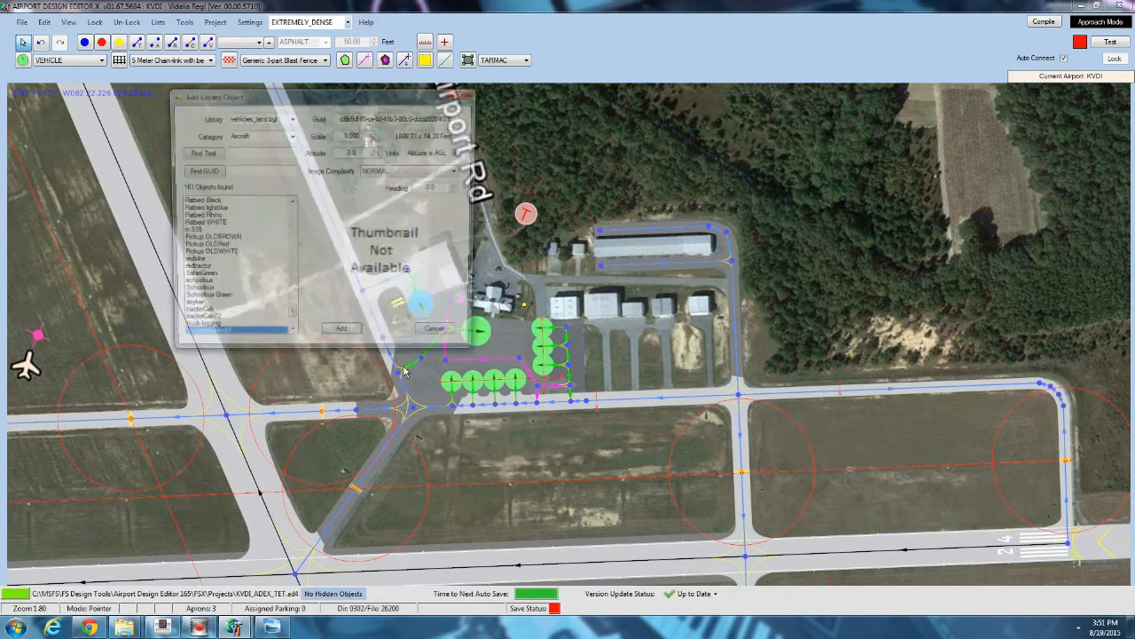
pyautogui.click(291, 117)
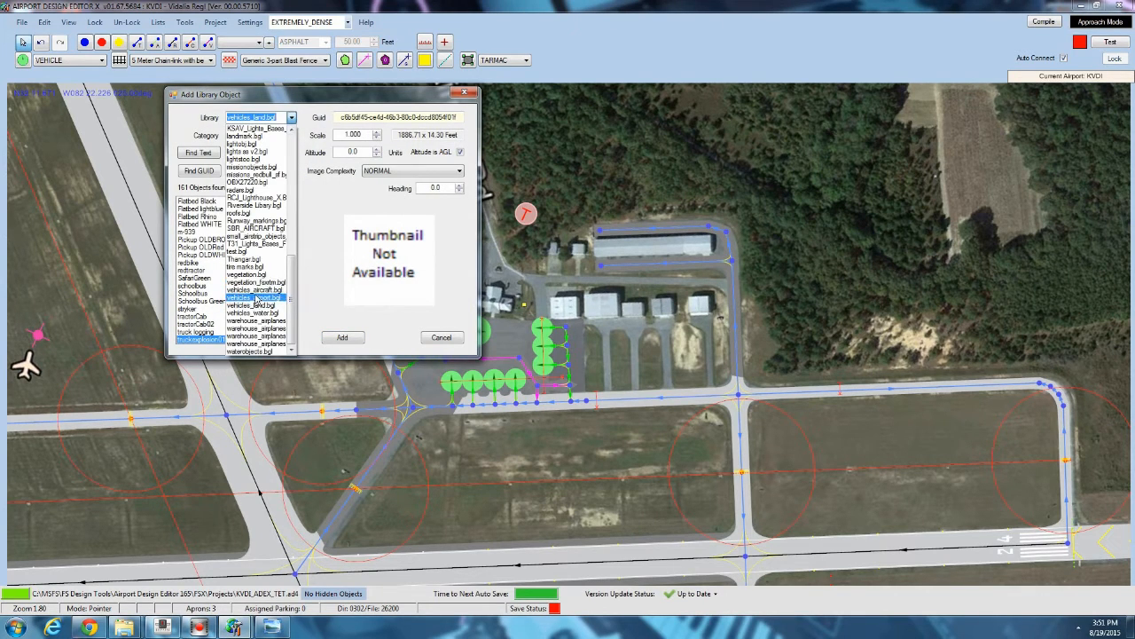
pyautogui.click(257, 290)
pyautogui.moveTo(289, 227); pyautogui.dragTo(292, 259)
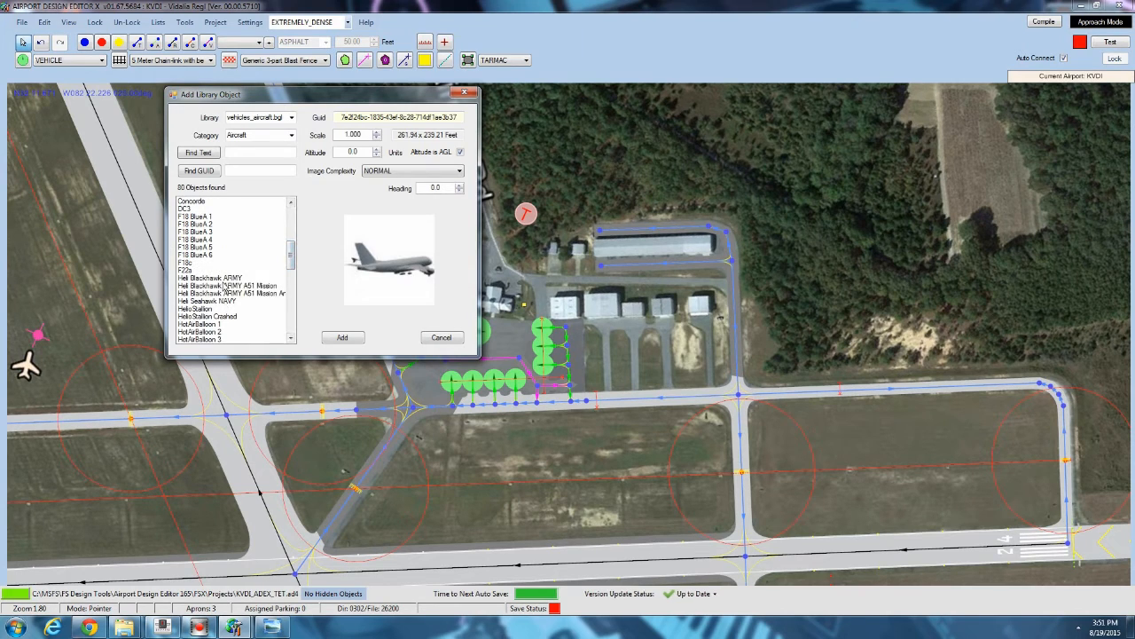
pyautogui.click(226, 286)
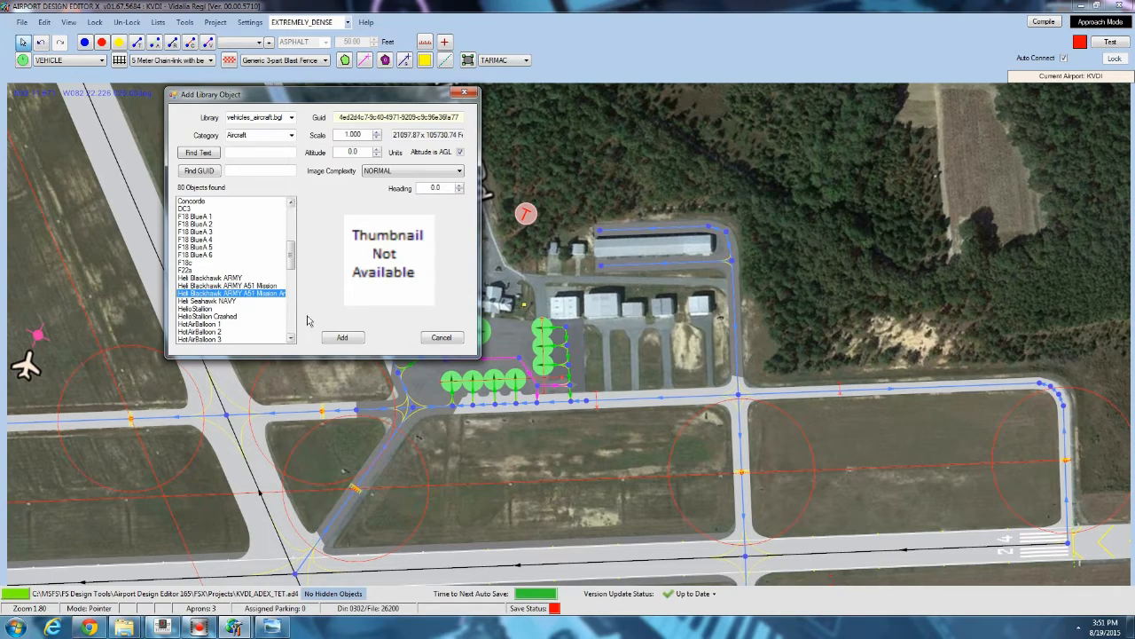
pyautogui.click(343, 338)
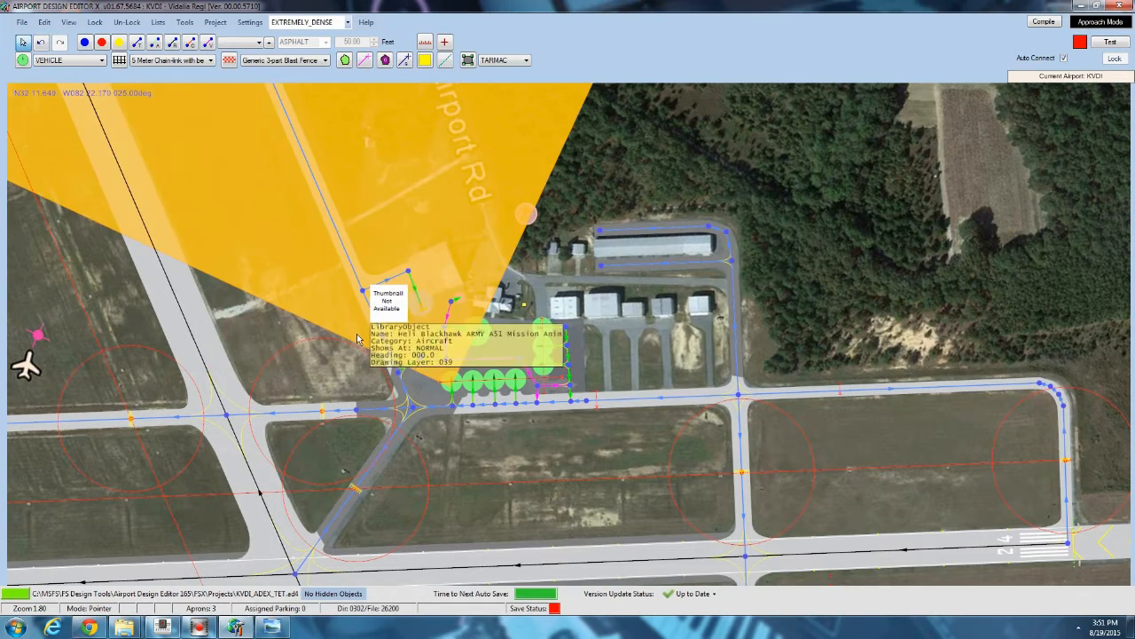
# Zoom out and pan around to examine the full coverage area of the helicopter animation object.
pyautogui.scroll(-4, 432, 285)
pyautogui.moveTo(432, 283); pyautogui.dragTo(647, 435)
pyautogui.scroll(-3, 506, 301)
pyautogui.scroll(-9, 505, 297)
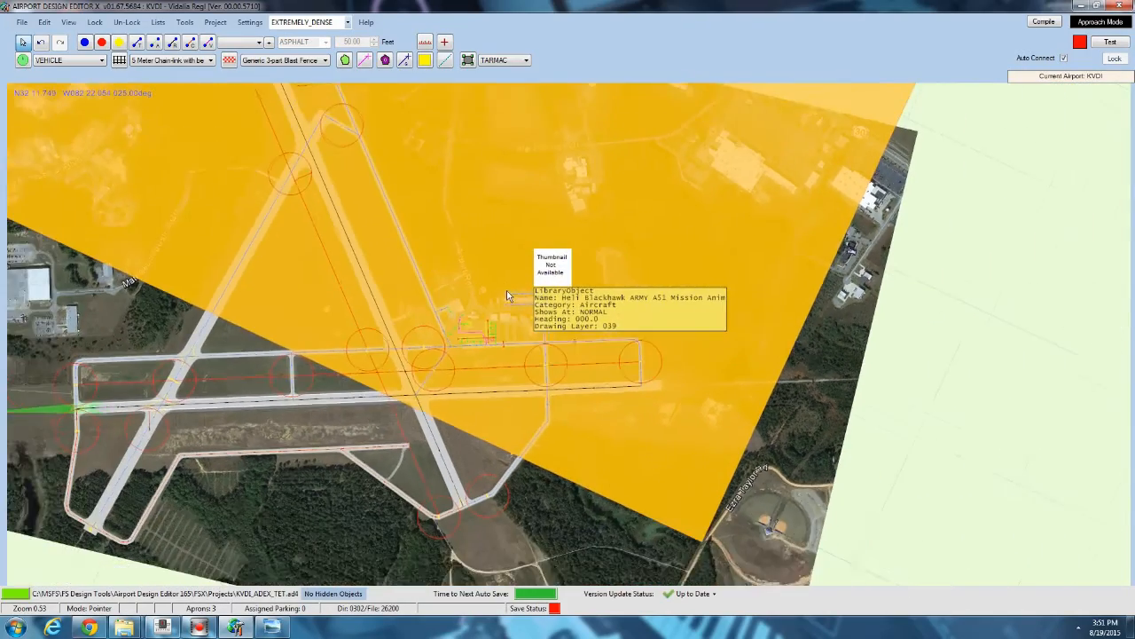
pyautogui.scroll(-4, 511, 286)
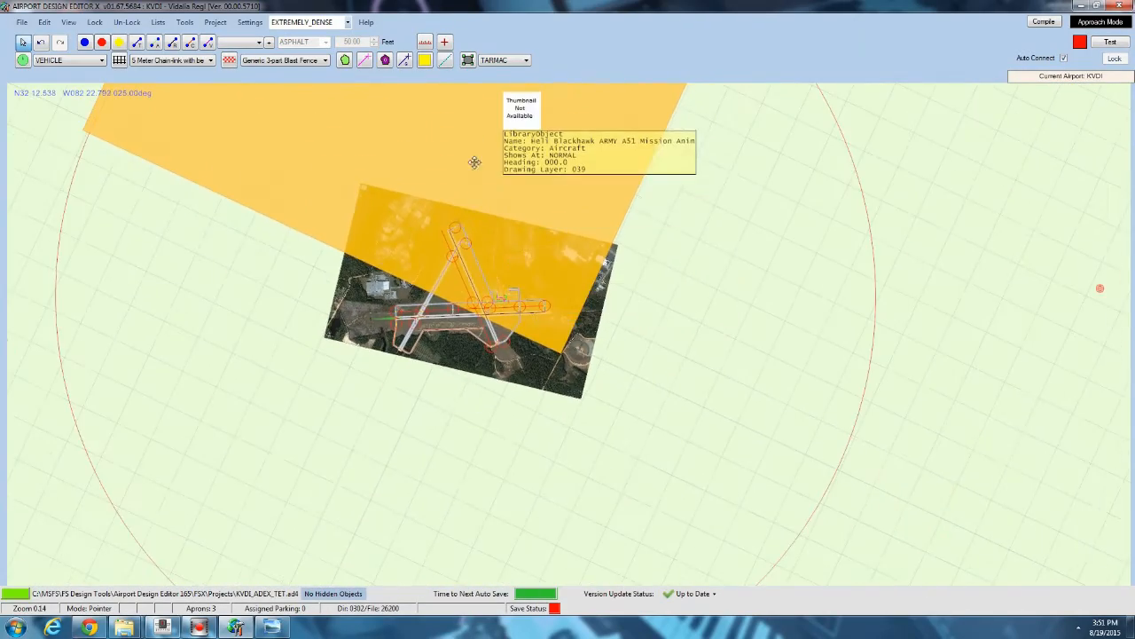
pyautogui.scroll(-4, 434, 353)
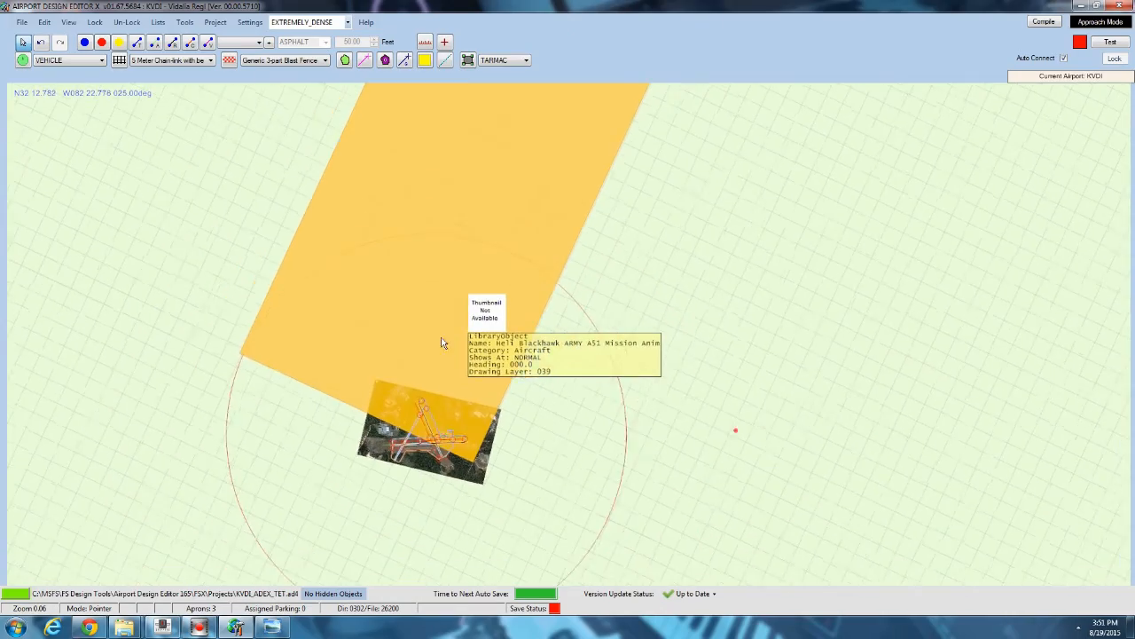
pyautogui.scroll(-2, 377, 310)
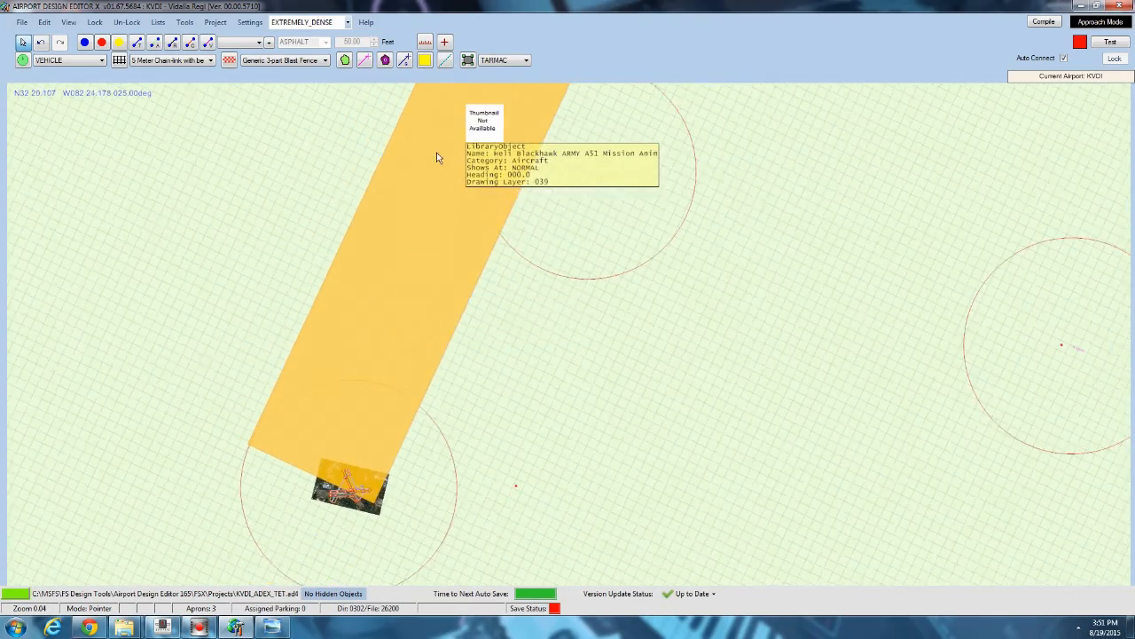
pyautogui.moveTo(436, 157); pyautogui.dragTo(331, 167)
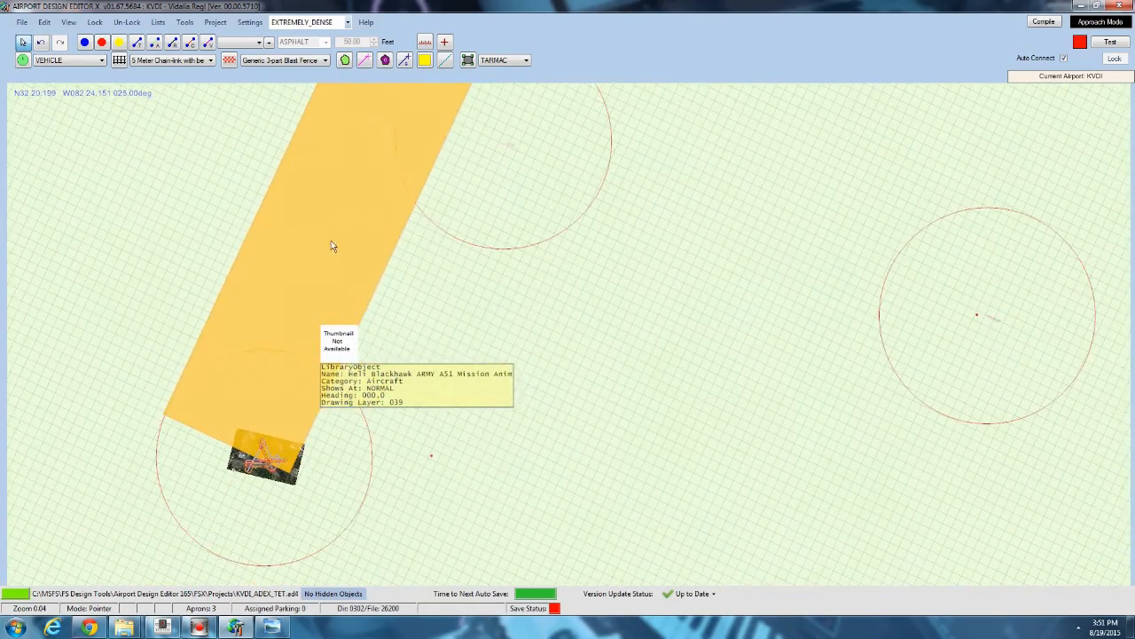
pyautogui.scroll(5, 289, 431)
pyautogui.scroll(2, 284, 488)
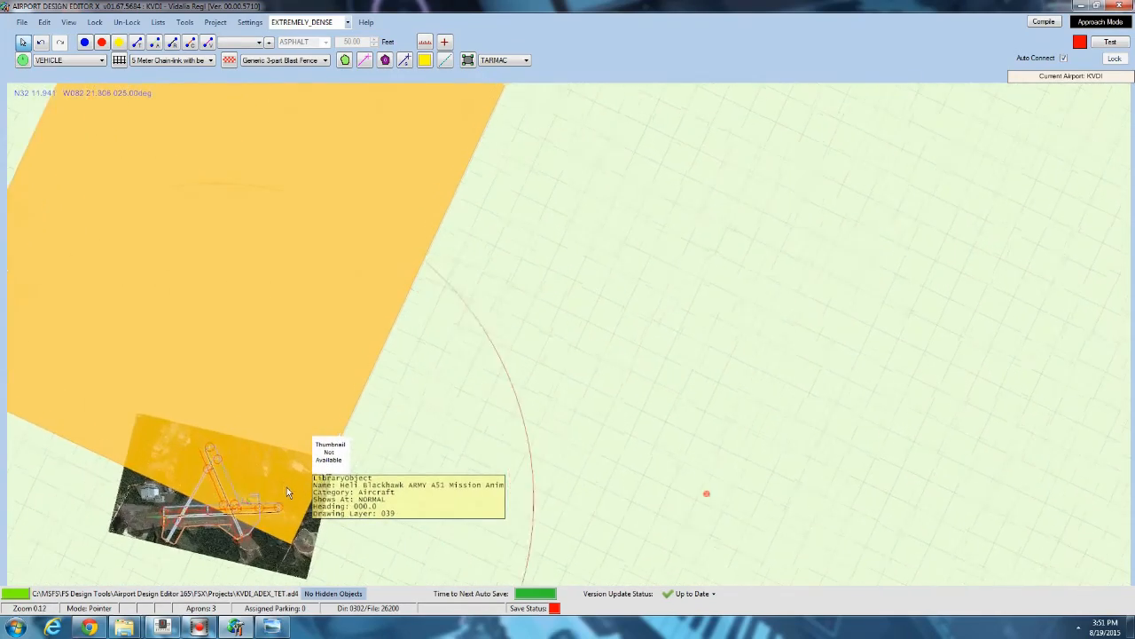
pyautogui.scroll(3, 335, 280)
pyautogui.scroll(1, 335, 280)
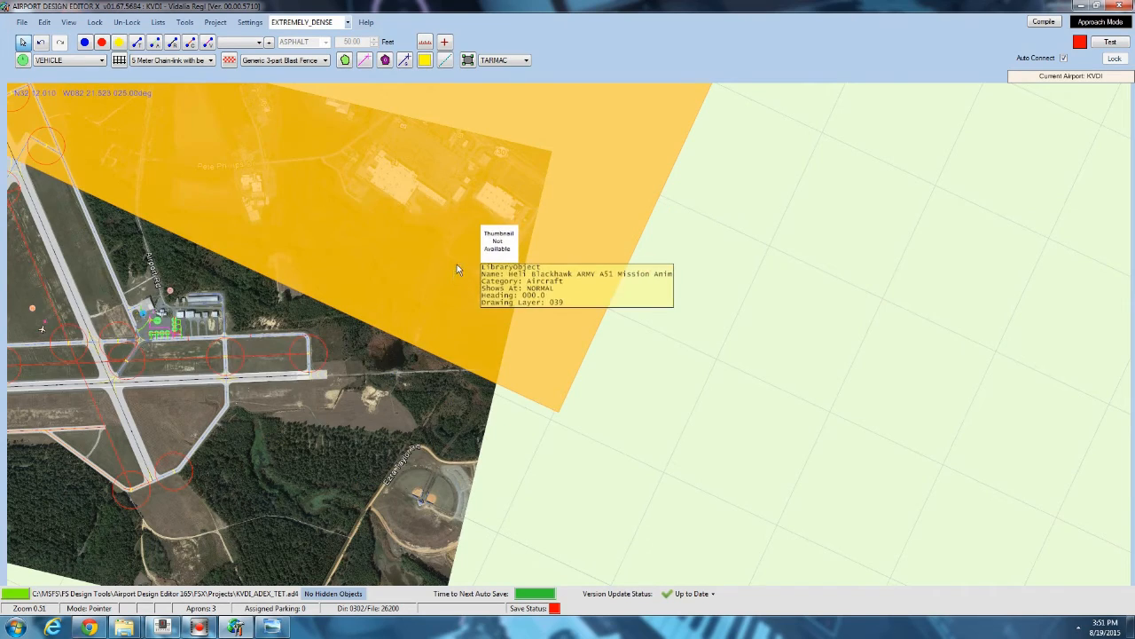
pyautogui.scroll(1, 429, 265)
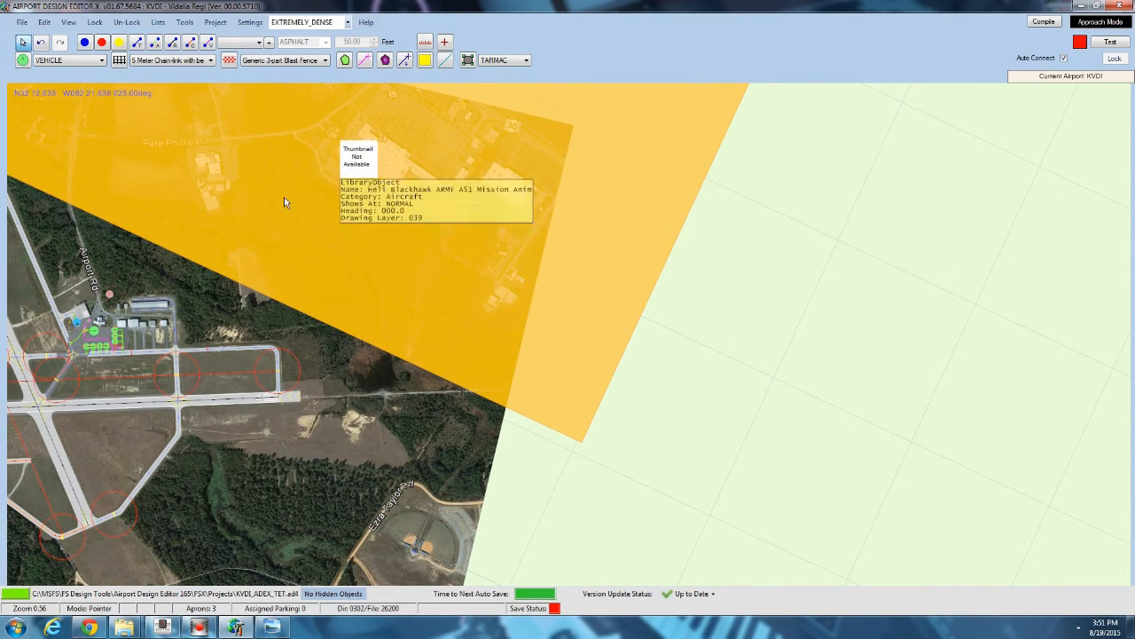
pyautogui.scroll(1, 431, 354)
pyautogui.scroll(1, 431, 355)
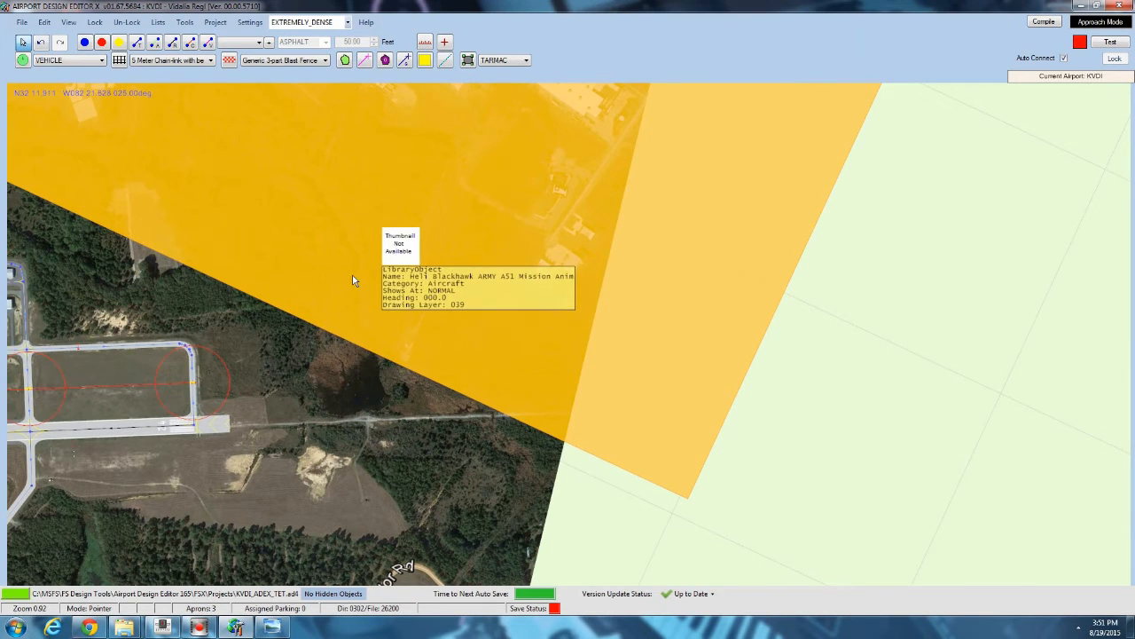
pyautogui.moveTo(353, 273); pyautogui.dragTo(558, 249)
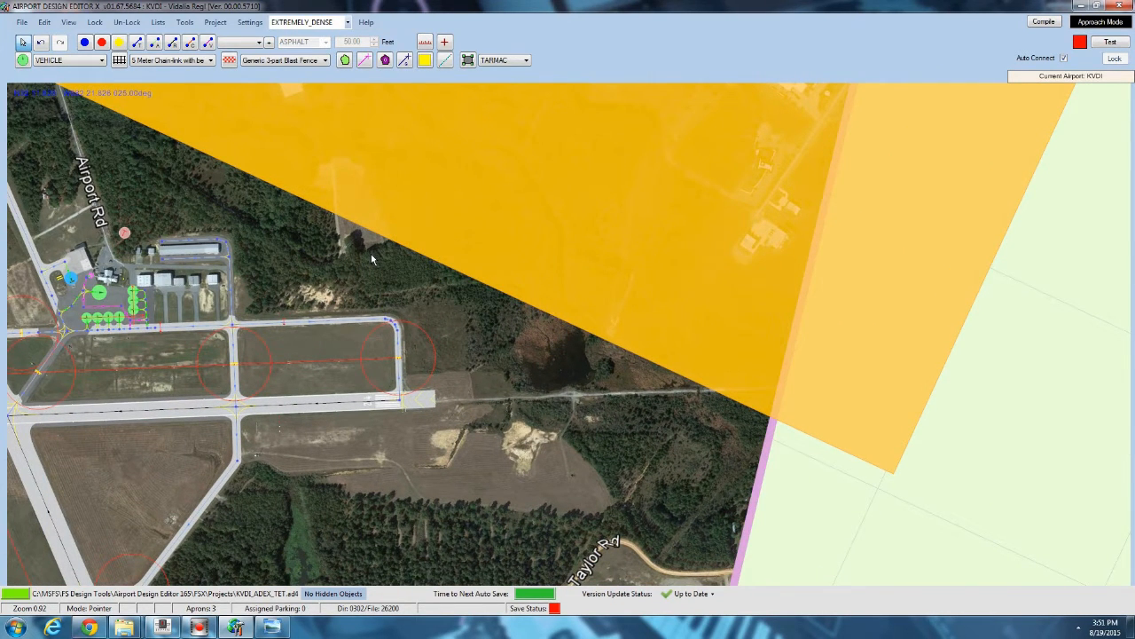
# Nudge the fuel parking spot slightly beside the medium fuel station on the terminal apron.
pyautogui.moveTo(378, 179)
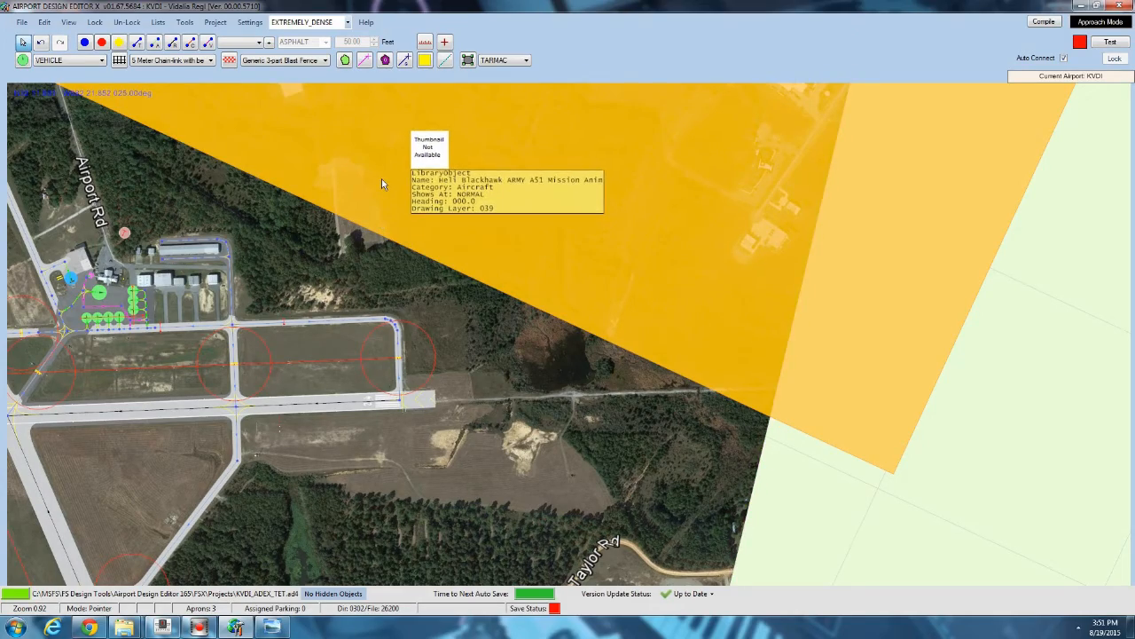
pyautogui.scroll(2, 300, 195)
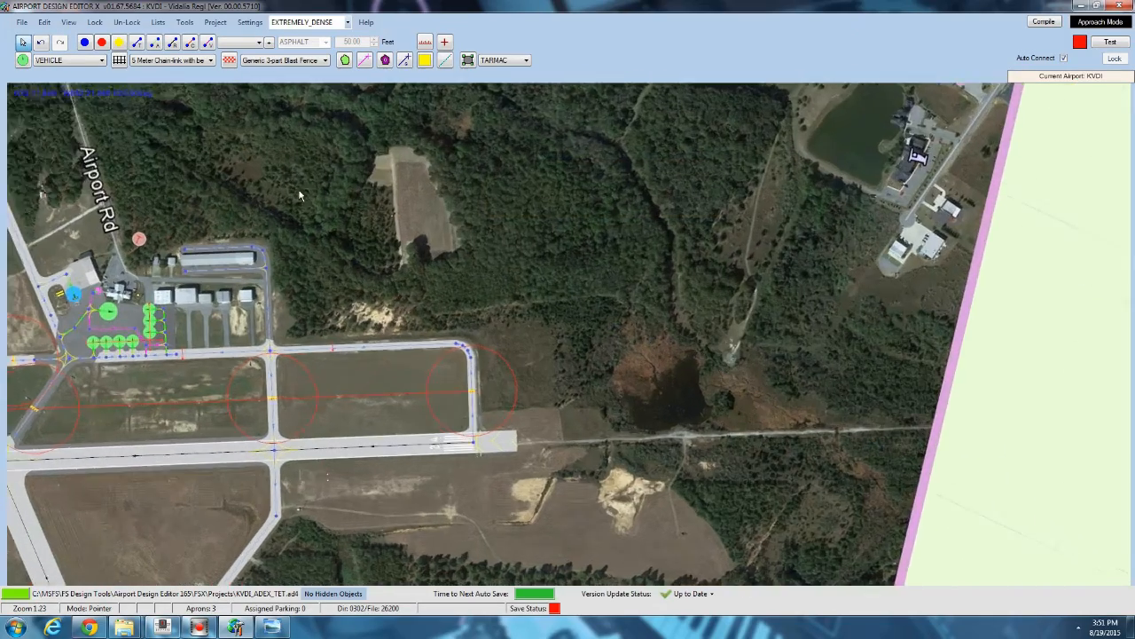
pyautogui.scroll(3, 299, 195)
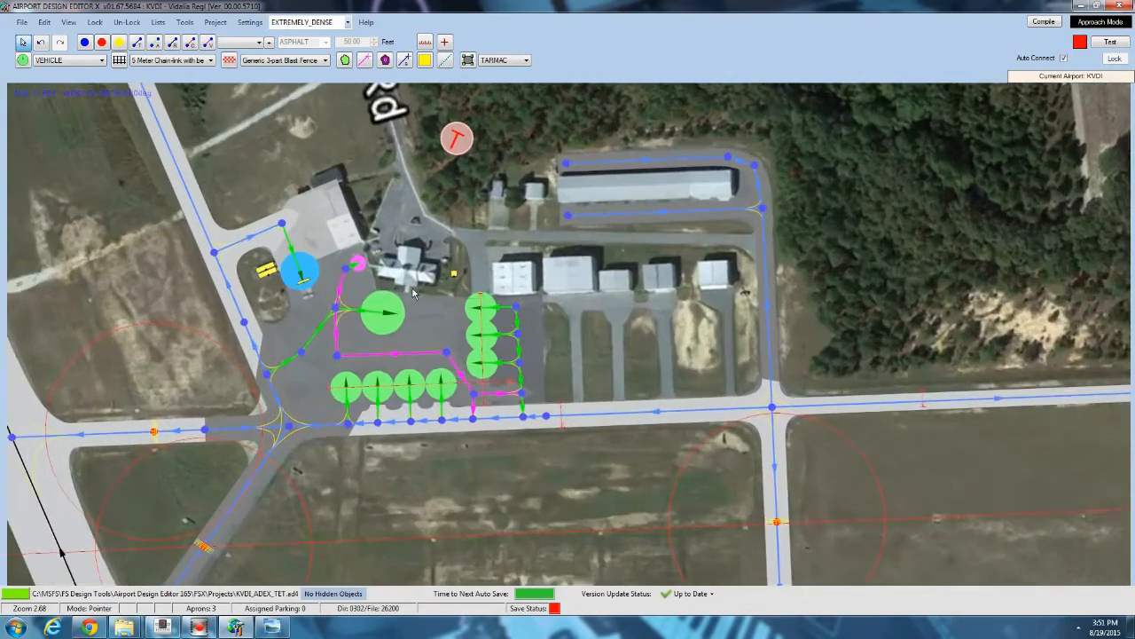
pyautogui.scroll(3, 413, 293)
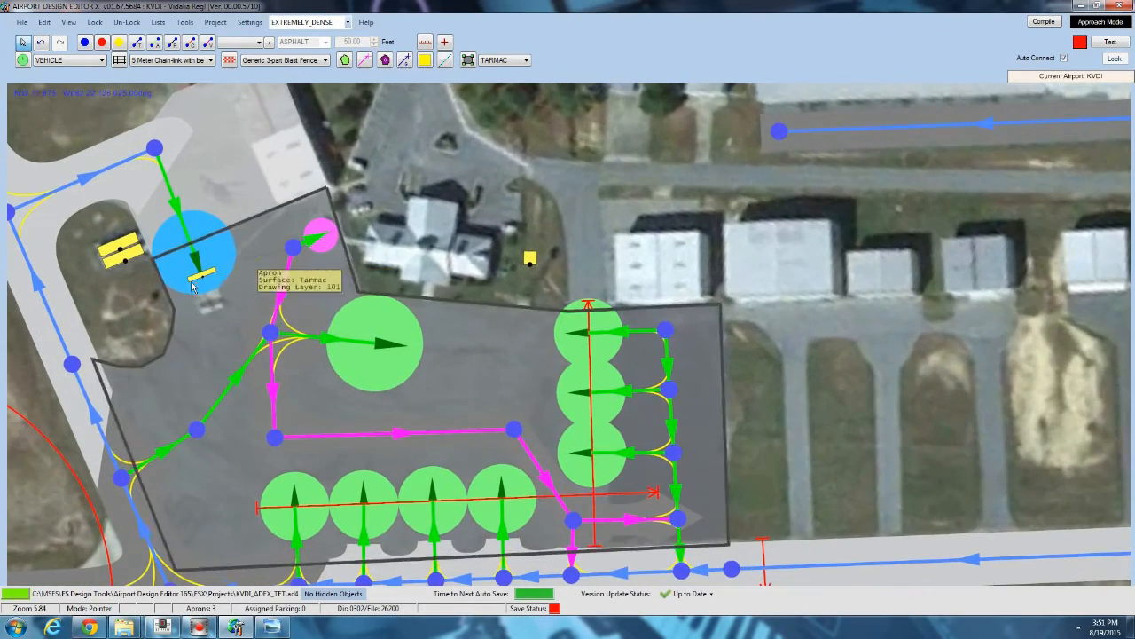
pyautogui.moveTo(208, 277)
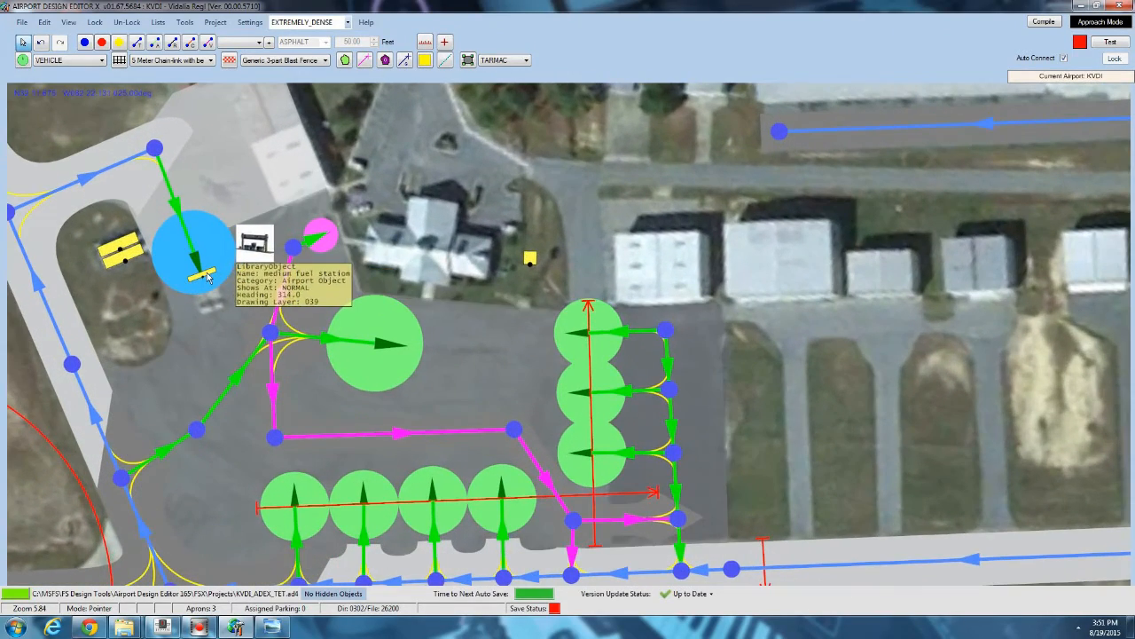
pyautogui.scroll(2, 206, 275)
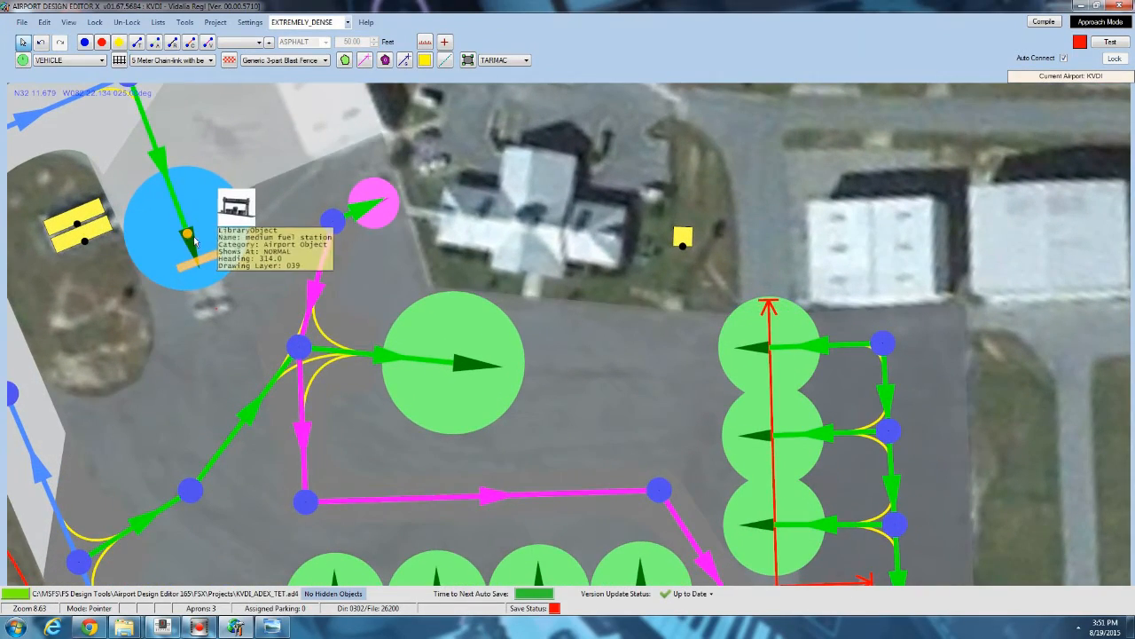
pyautogui.moveTo(194, 238); pyautogui.dragTo(55, 256)
pyautogui.moveTo(100, 202); pyautogui.dragTo(157, 151)
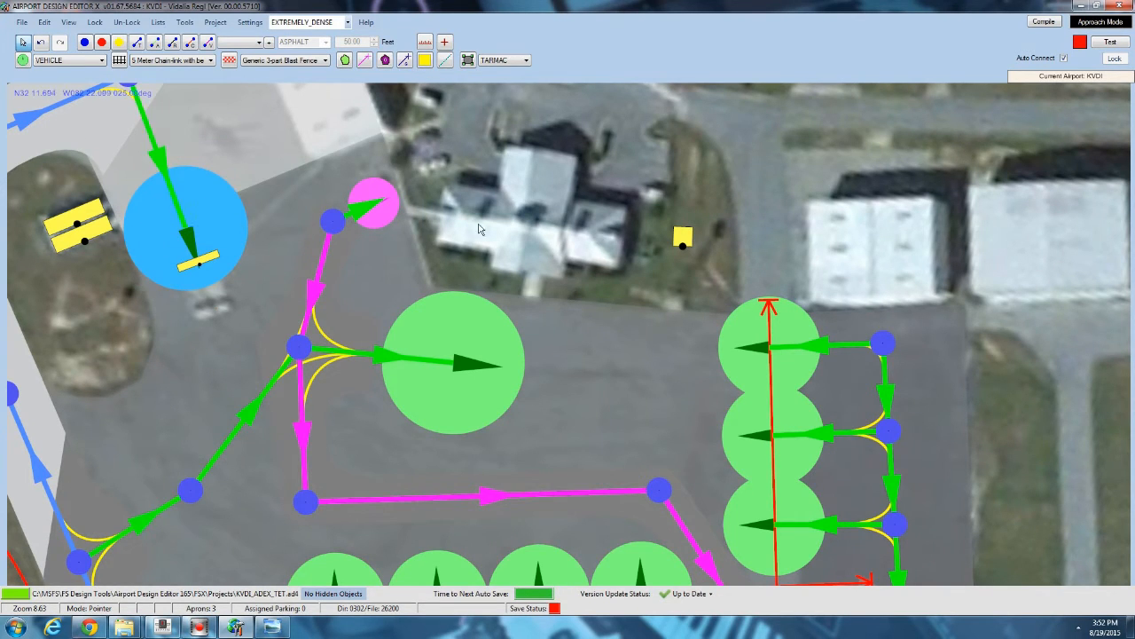
pyautogui.moveTo(440, 205); pyautogui.dragTo(679, 195)
pyautogui.scroll(3, 440, 221)
pyautogui.moveTo(427, 246); pyautogui.dragTo(431, 256)
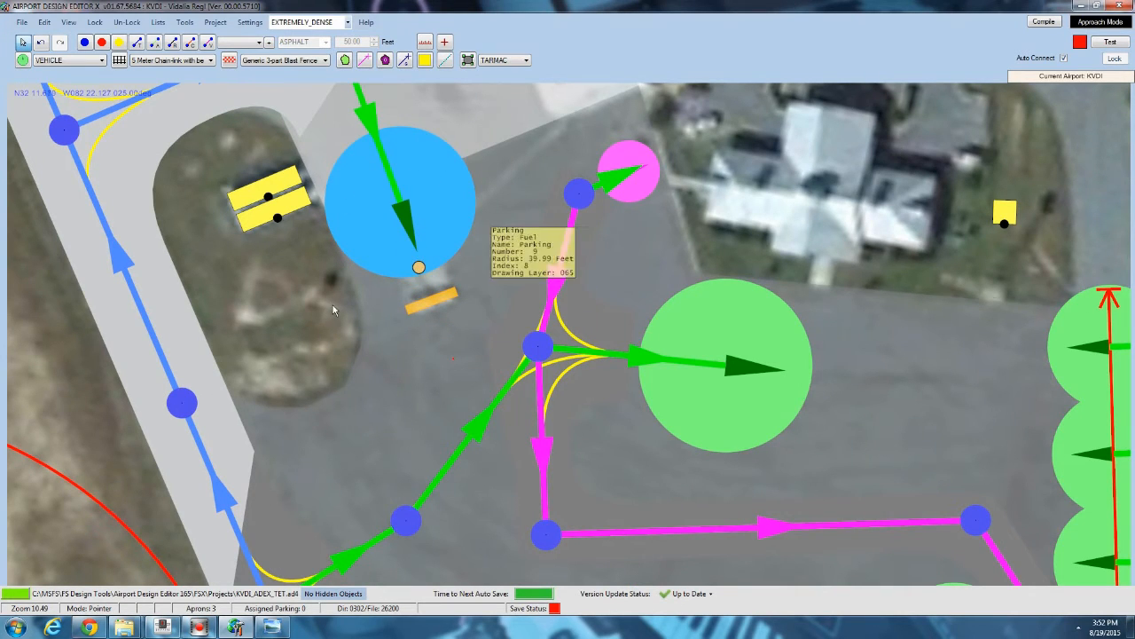
pyautogui.press('Up')
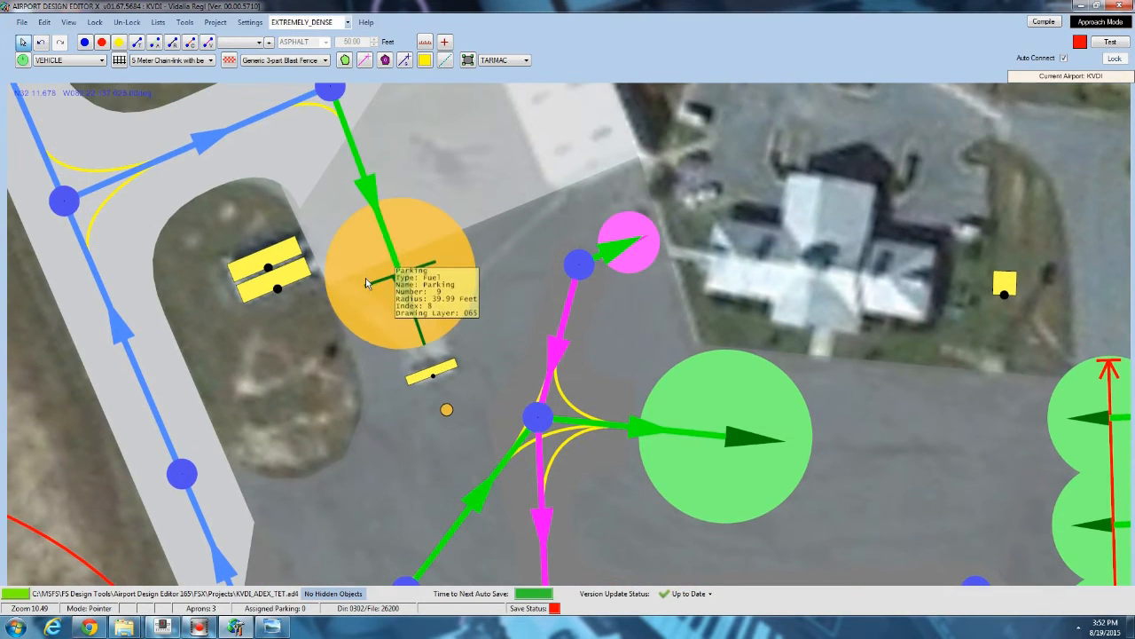
pyautogui.moveTo(365, 278); pyautogui.dragTo(365, 286)
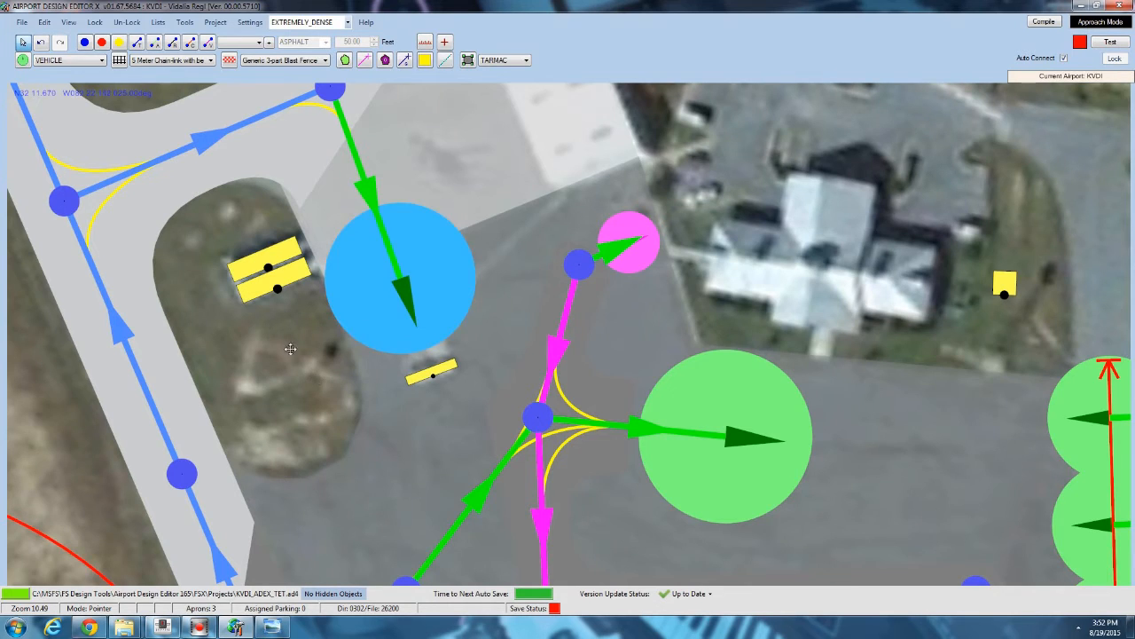
pyautogui.scroll(-9, 310, 355)
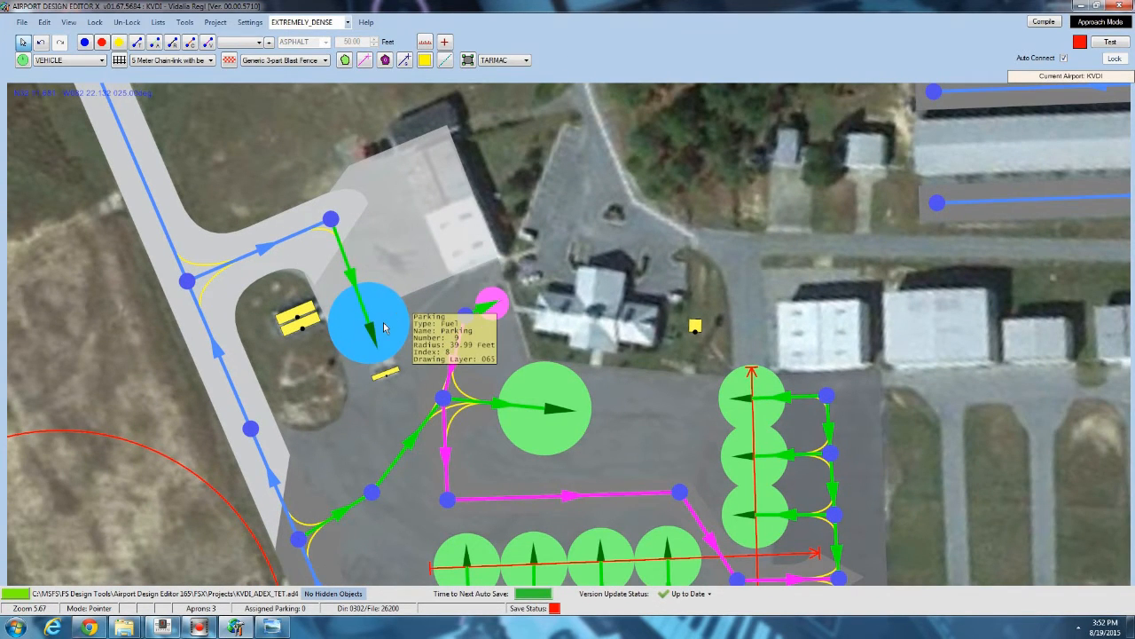
pyautogui.scroll(8, 390, 323)
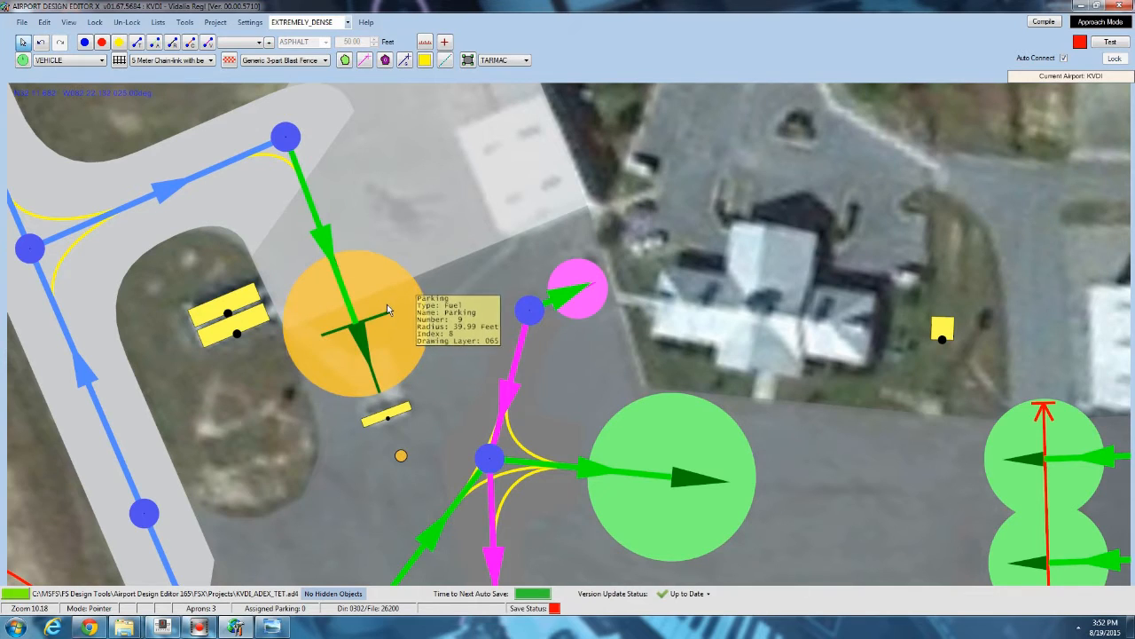
pyautogui.moveTo(387, 304); pyautogui.dragTo(383, 304)
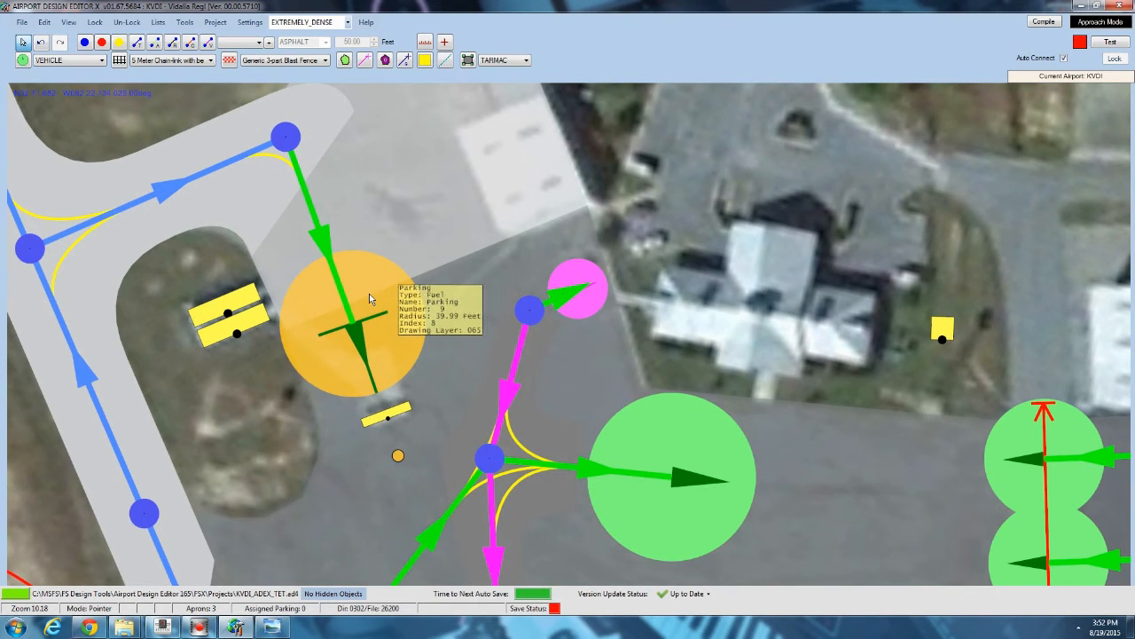
# Add a fuel trigger at the fuel parking spot next to the fuel station.
pyautogui.rightClick(369, 293)
pyautogui.moveTo(412, 362)
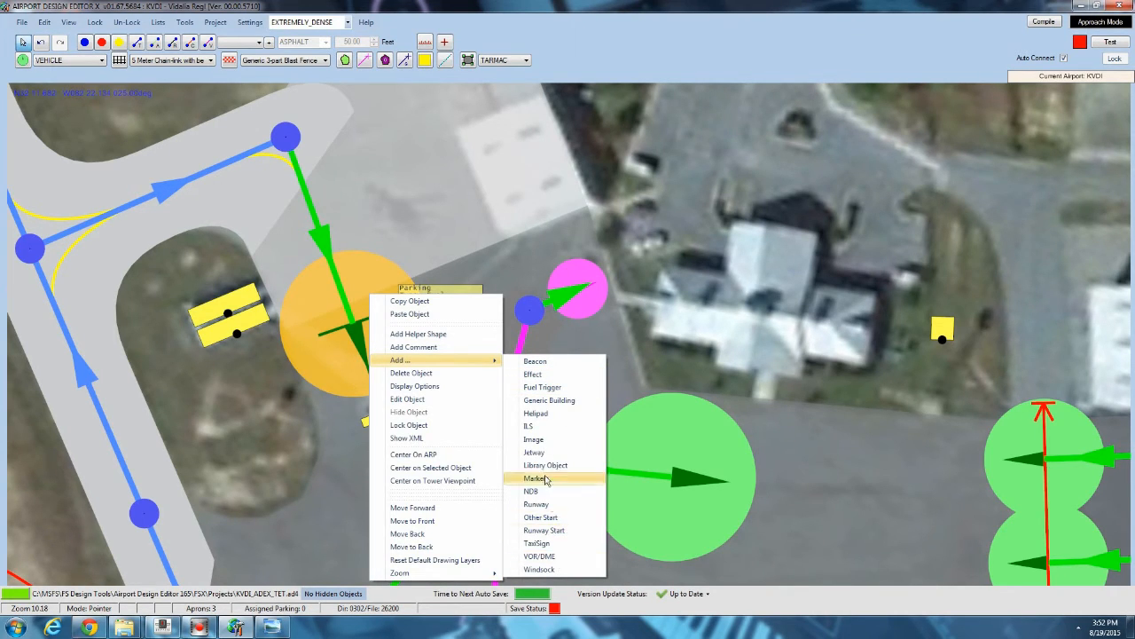
pyautogui.click(541, 387)
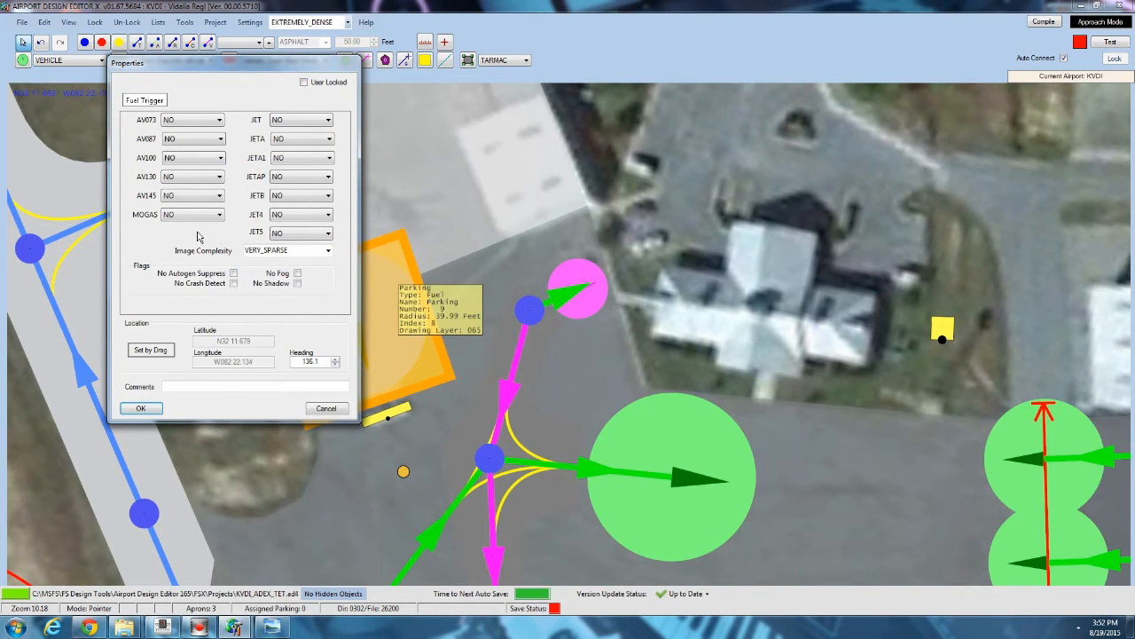
# Set the fuel trigger to offer AV100 and JETAP fuel, enable No Crash Detect, and confirm.
pyautogui.click(204, 160)
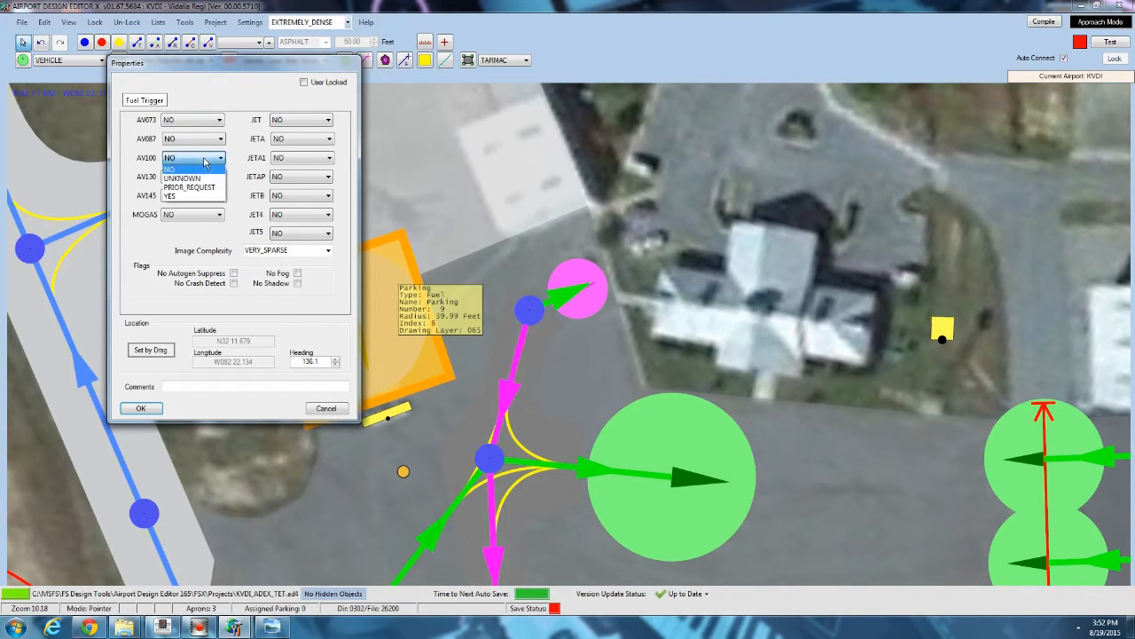
pyautogui.click(177, 176)
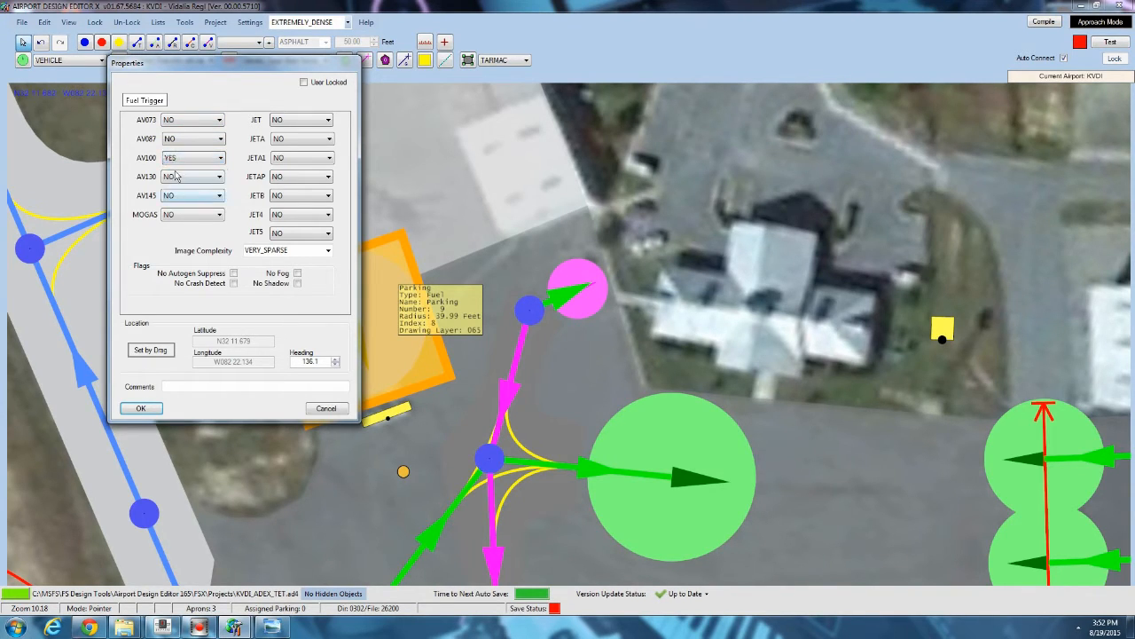
pyautogui.click(315, 158)
pyautogui.click(277, 177)
pyautogui.click(277, 178)
pyautogui.click(268, 206)
pyautogui.click(328, 250)
pyautogui.click(302, 270)
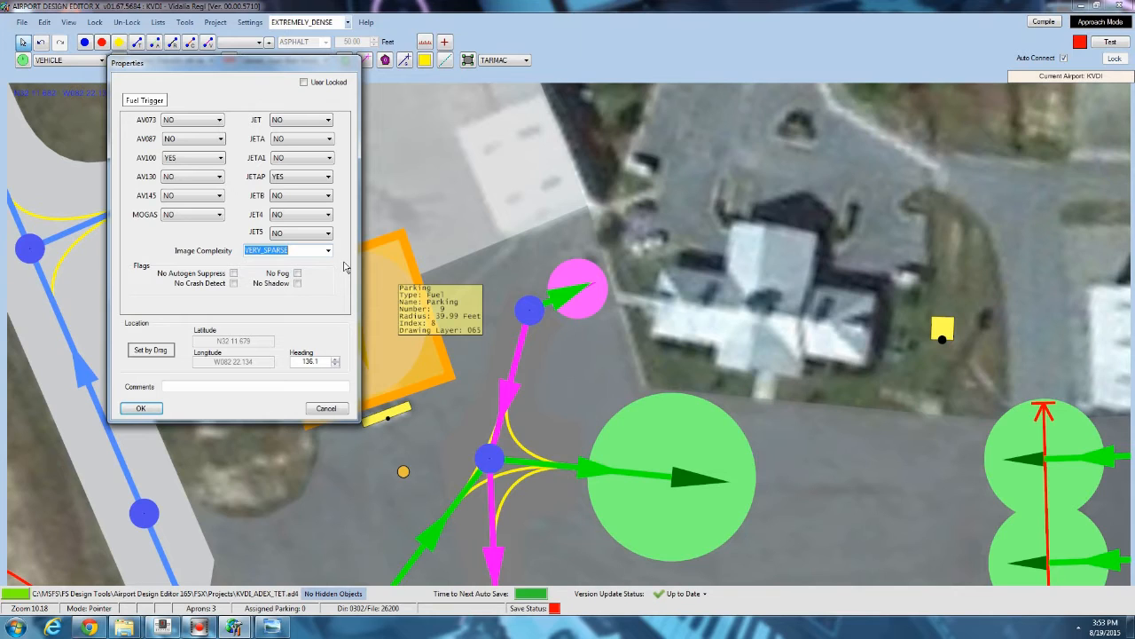
pyautogui.click(328, 251)
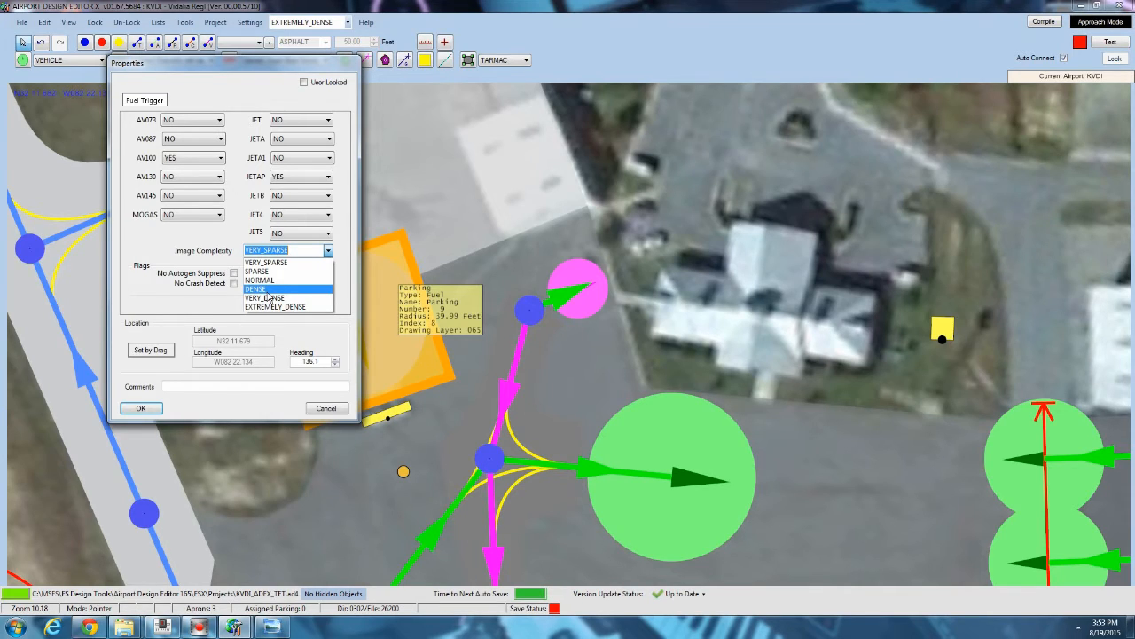
pyautogui.click(298, 250)
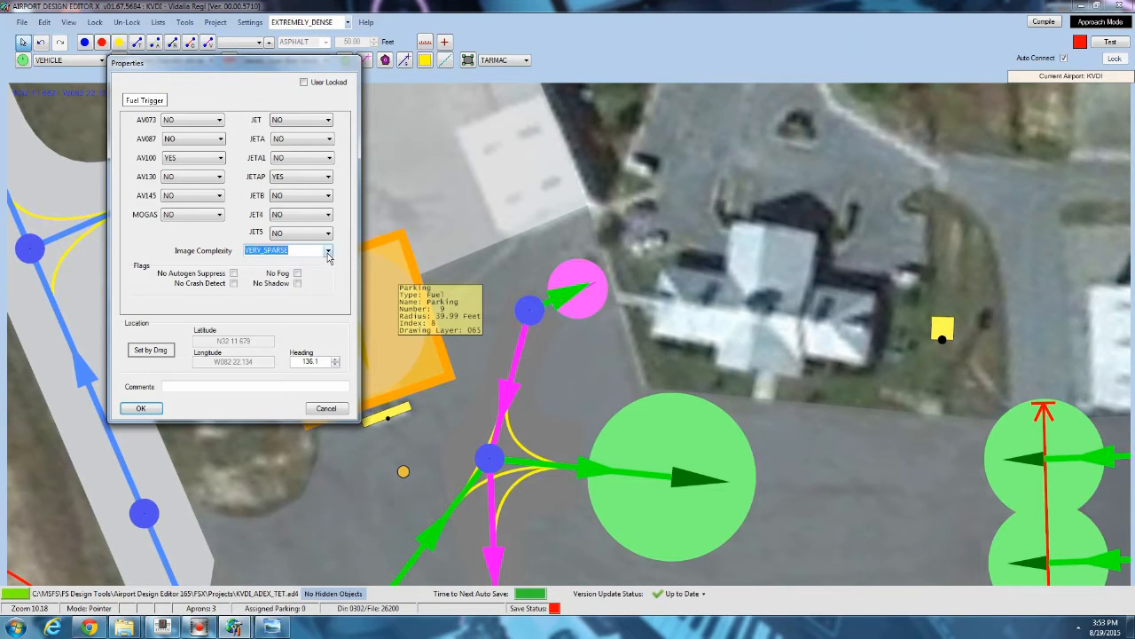
pyautogui.click(234, 284)
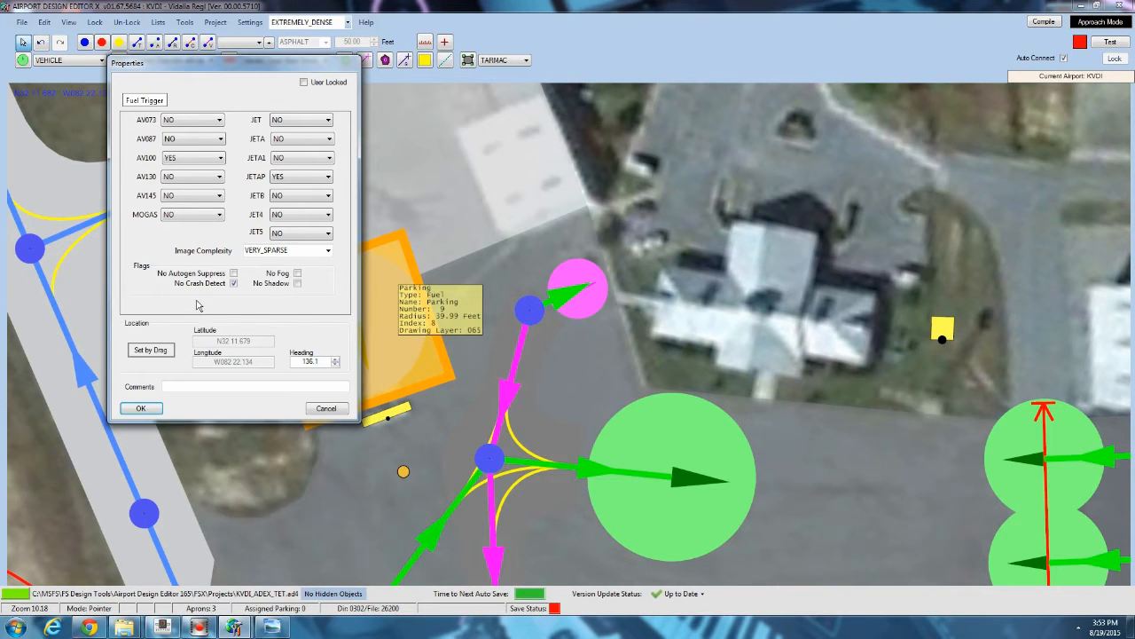
pyautogui.click(140, 408)
pyautogui.moveTo(584, 124); pyautogui.dragTo(555, 170)
pyautogui.scroll(-1, 532, 170)
pyautogui.rightClick(405, 170)
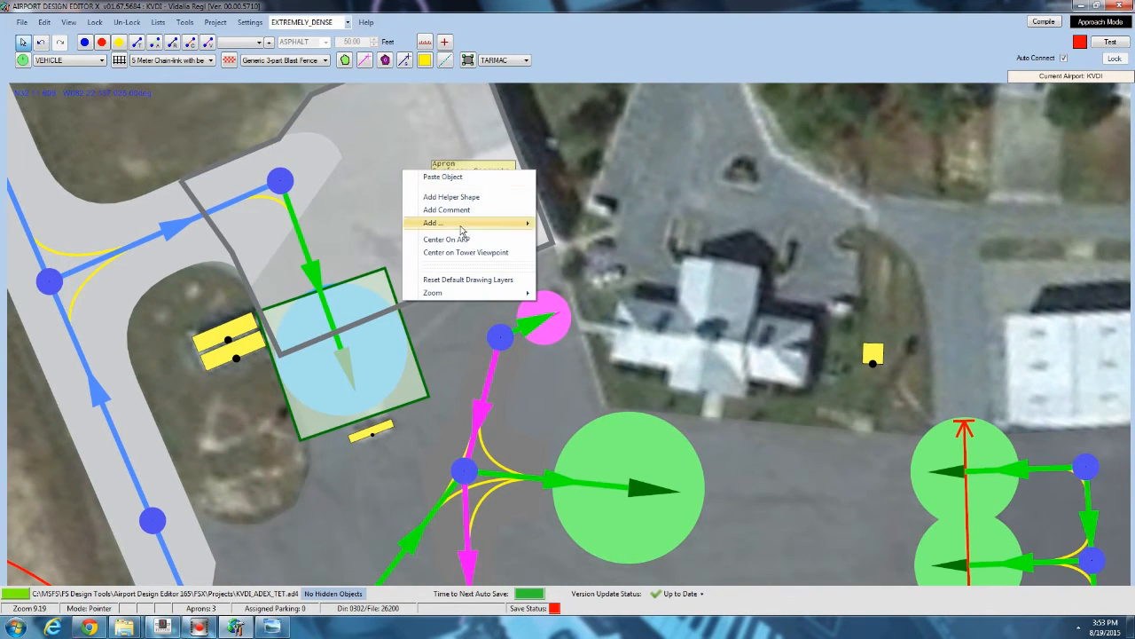
pyautogui.moveTo(460, 233)
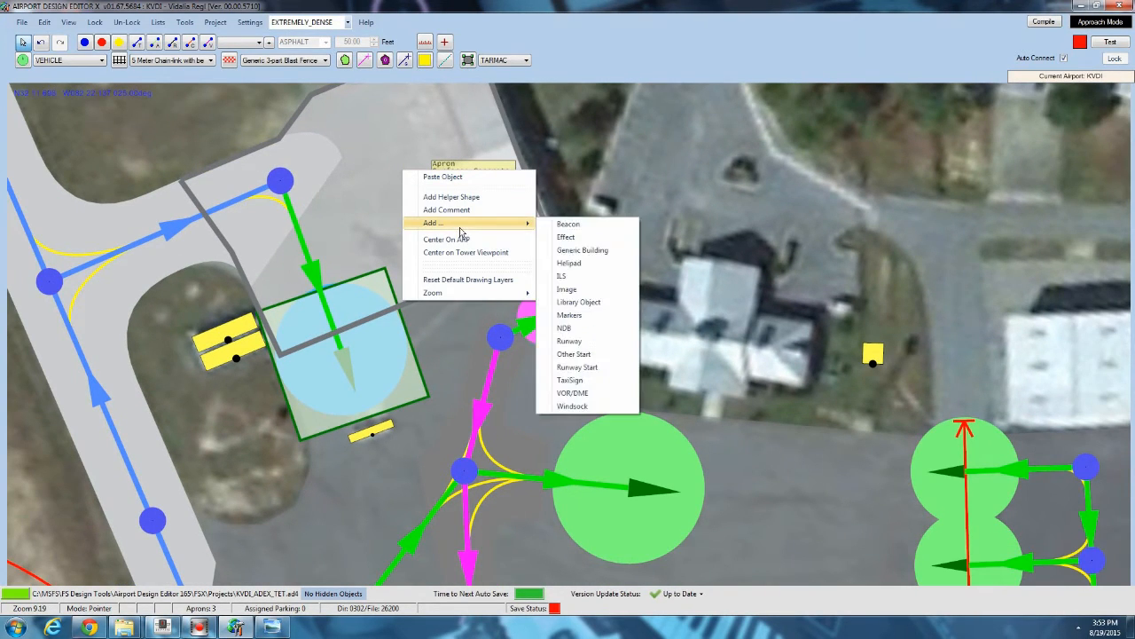
pyautogui.click(581, 299)
pyautogui.click(291, 117)
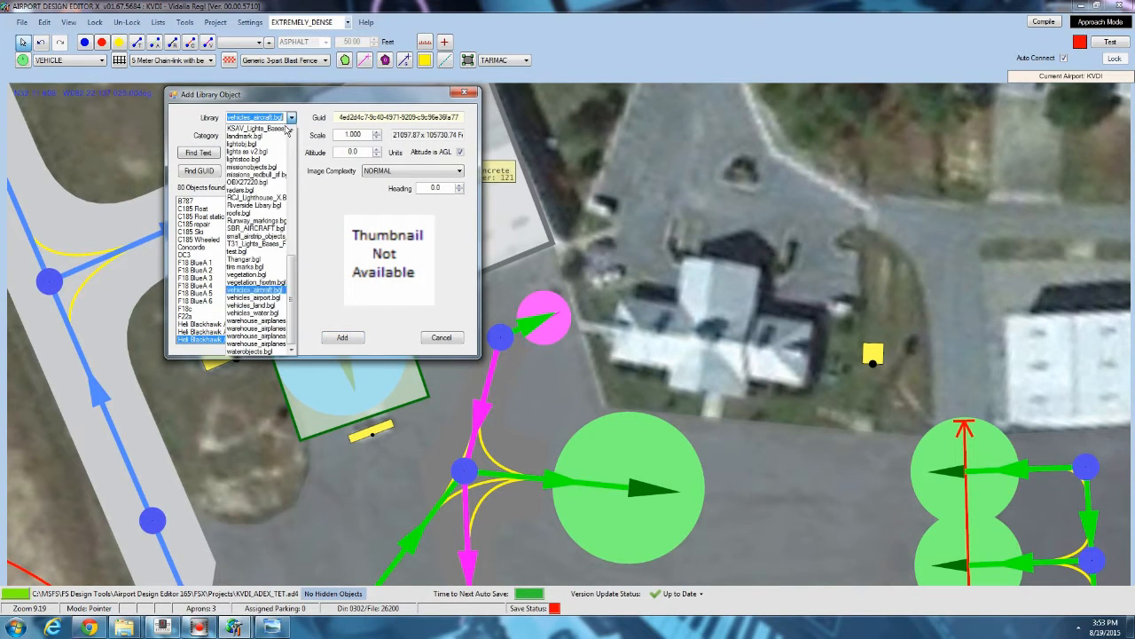
pyautogui.scroll(10, 299, 286)
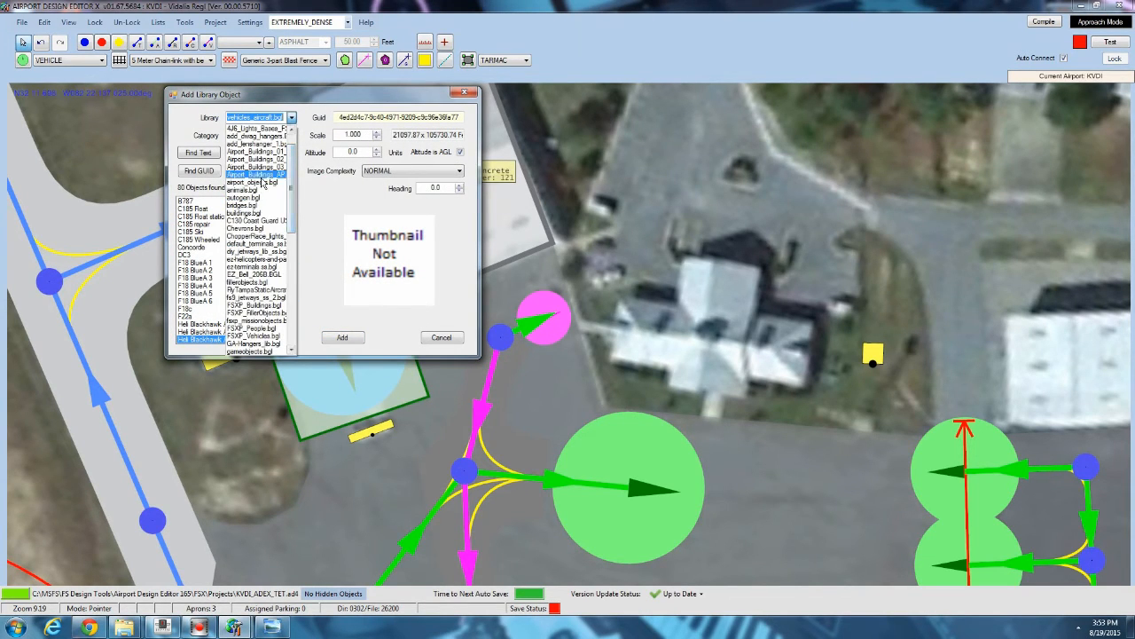
pyautogui.click(261, 183)
pyautogui.scroll(-15, 219, 290)
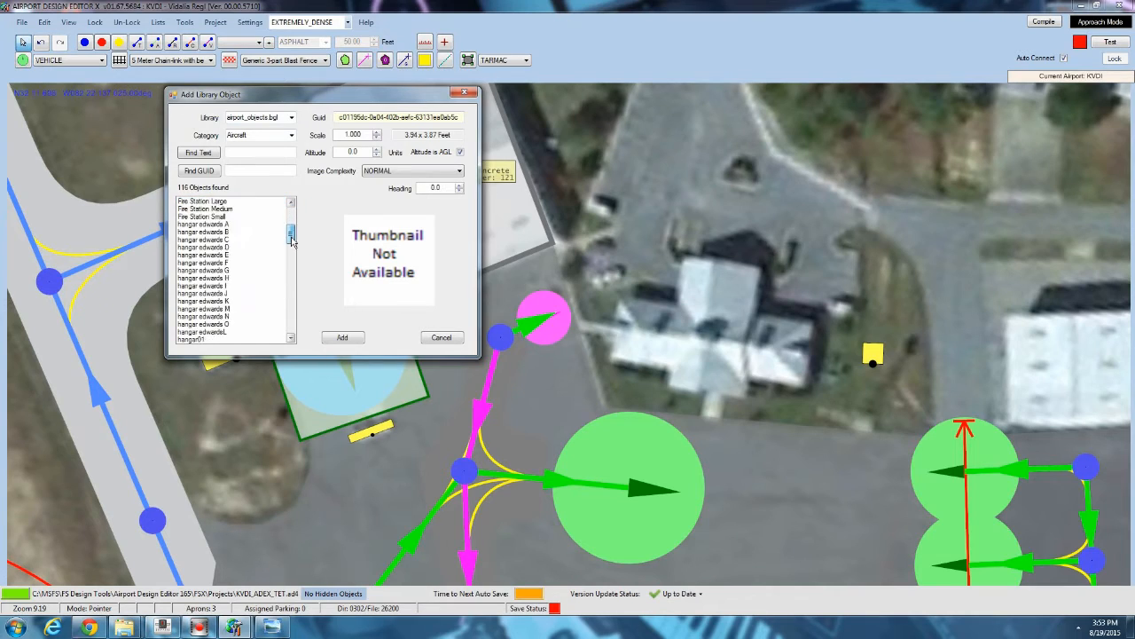
pyautogui.click(217, 293)
pyautogui.scroll(-3, 210, 298)
pyautogui.scroll(4, 210, 298)
pyautogui.click(196, 247)
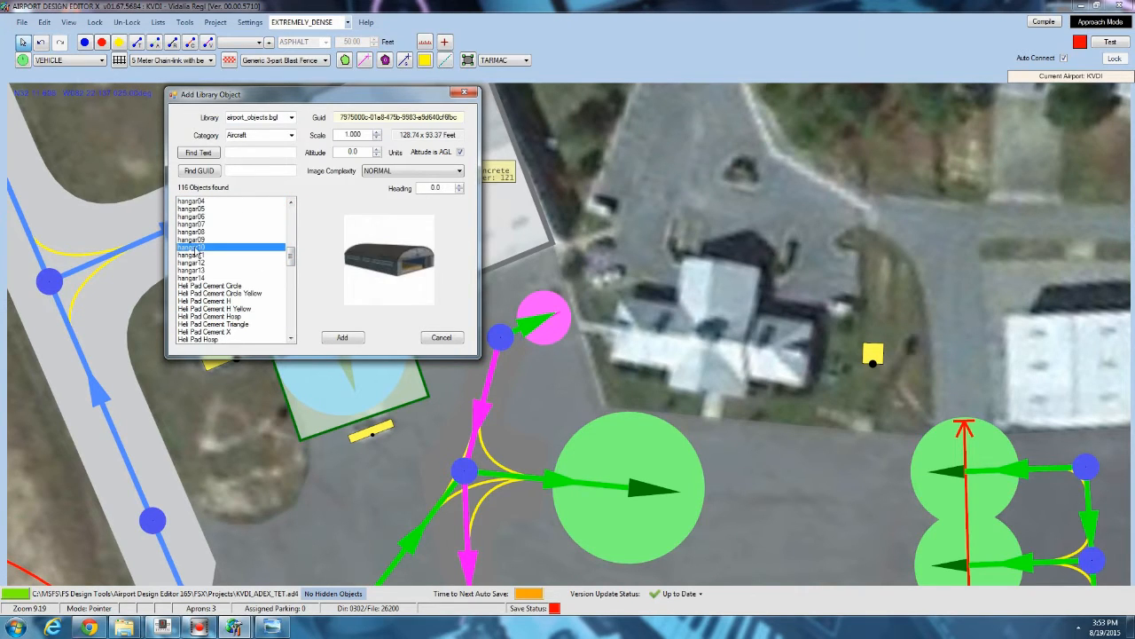
pyautogui.click(196, 240)
pyautogui.click(197, 248)
pyautogui.click(440, 337)
# Move over to the long hangar row north-east of the terminal apron and start adding a generic building there.
pyautogui.scroll(-5, 656, 295)
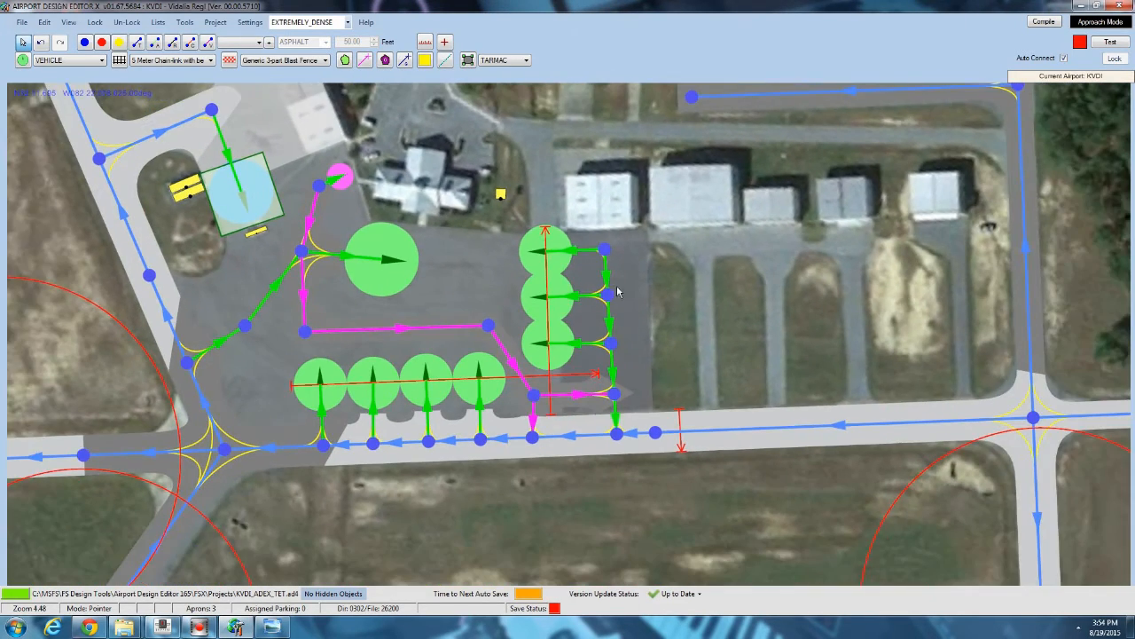
pyautogui.moveTo(729, 313); pyautogui.dragTo(492, 303)
pyautogui.moveTo(466, 237); pyautogui.dragTo(472, 312)
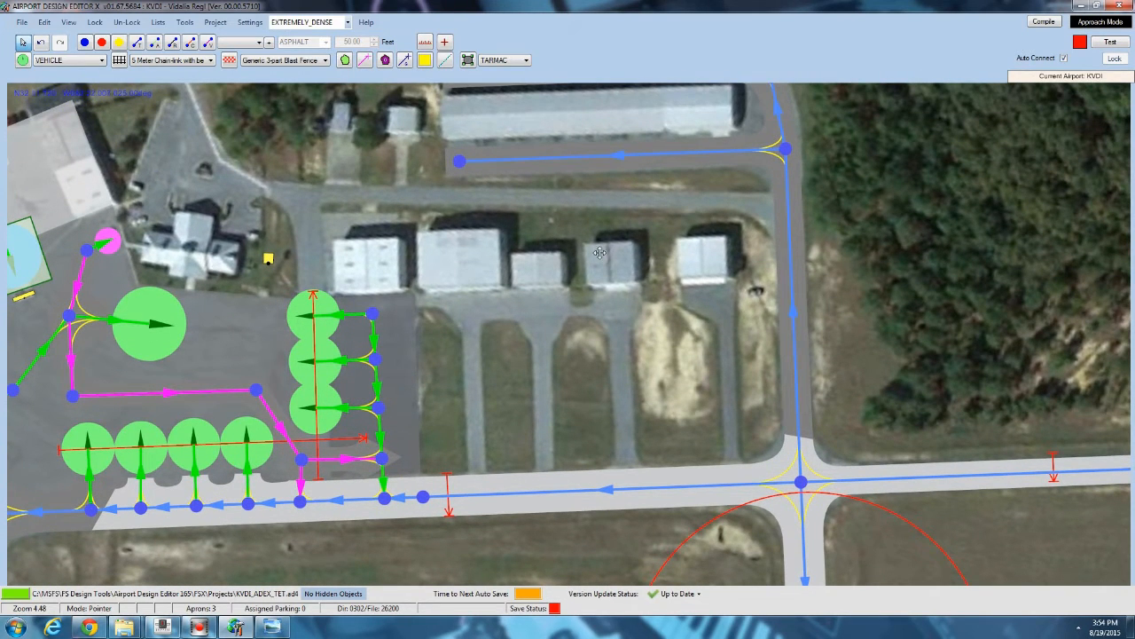
pyautogui.moveTo(593, 248); pyautogui.dragTo(571, 333)
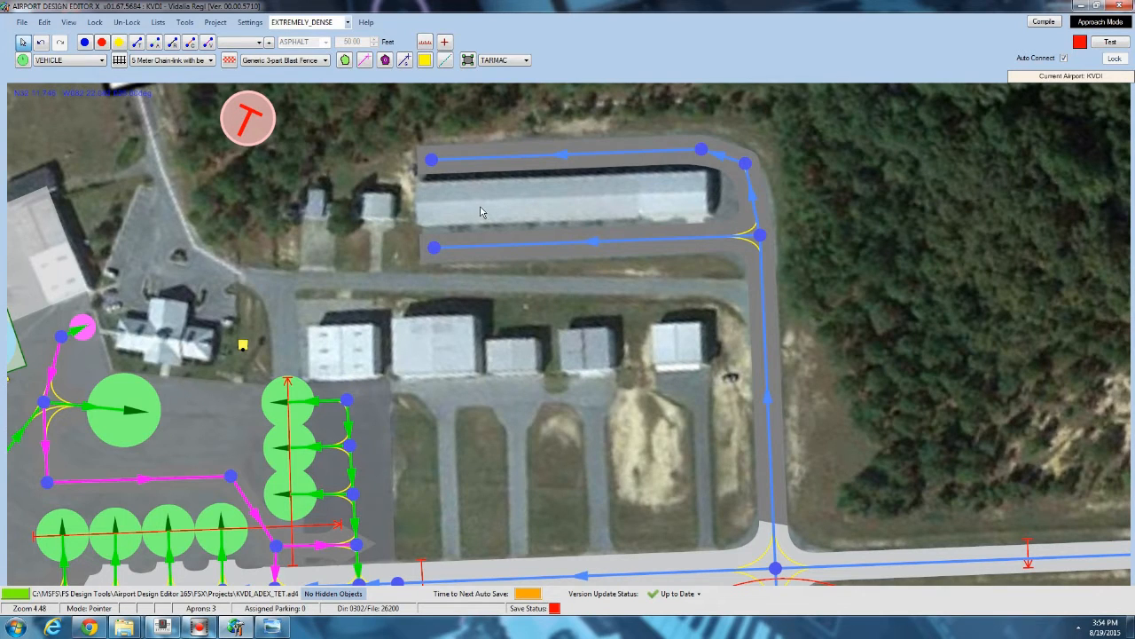
pyautogui.moveTo(479, 215); pyautogui.dragTo(428, 237)
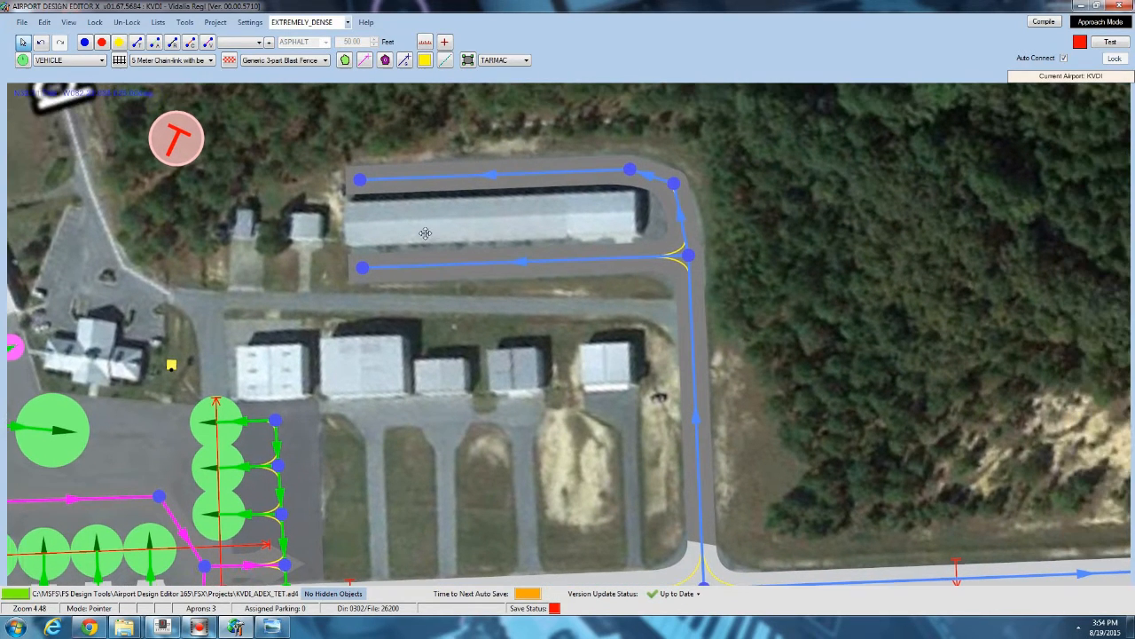
pyautogui.rightClick(432, 229)
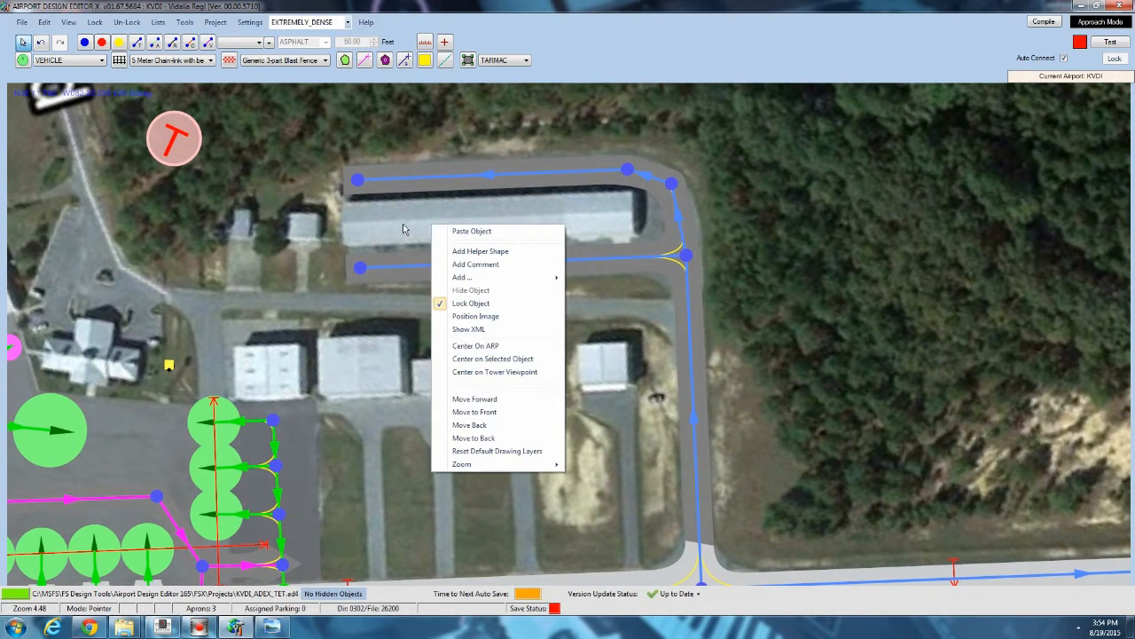
pyautogui.click(402, 223)
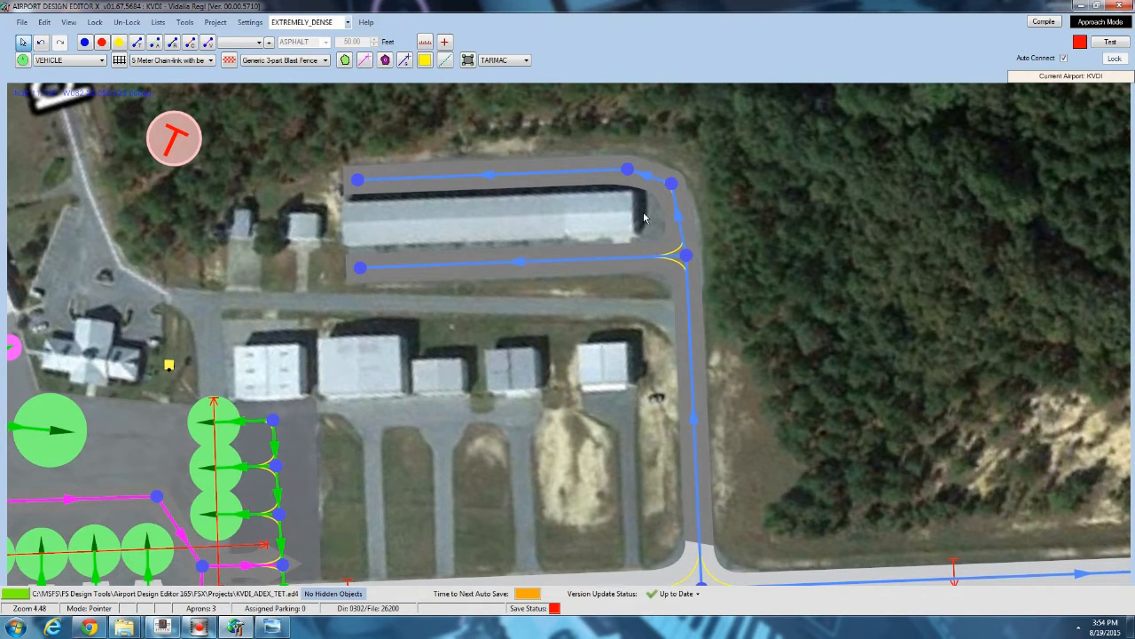
pyautogui.rightClick(488, 215)
pyautogui.moveTo(521, 268)
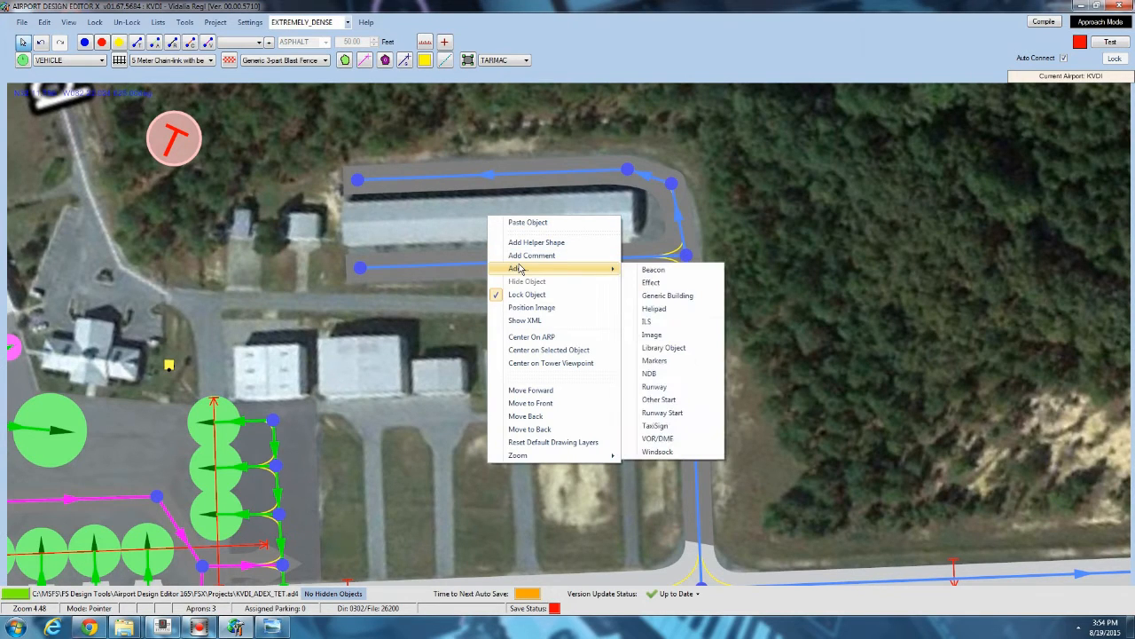
pyautogui.click(658, 296)
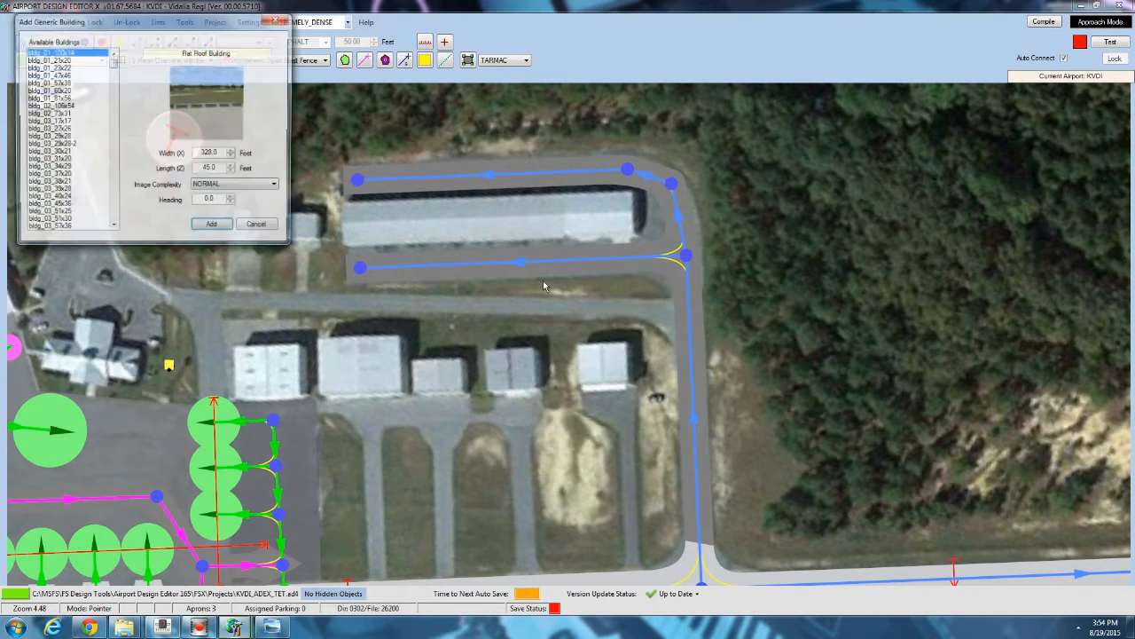
# Browse the hangar styles, add the hangar_06_102x32 generic building, and rotate it to line up with the long hangar.
pyautogui.moveTo(113, 59); pyautogui.dragTo(114, 89)
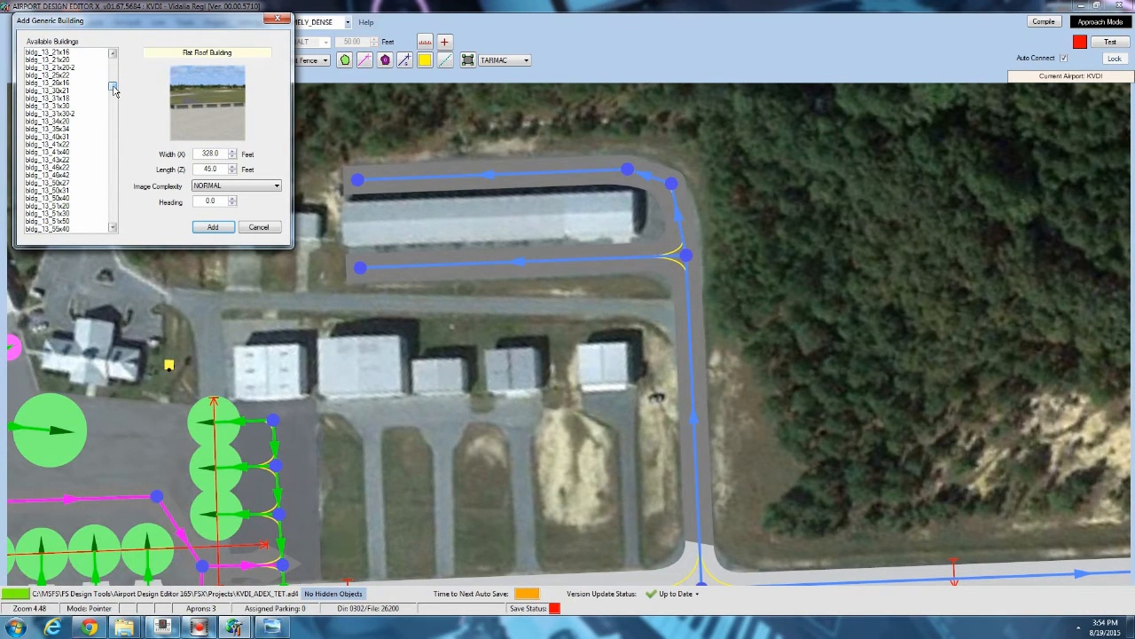
pyautogui.moveTo(113, 90); pyautogui.dragTo(121, 184)
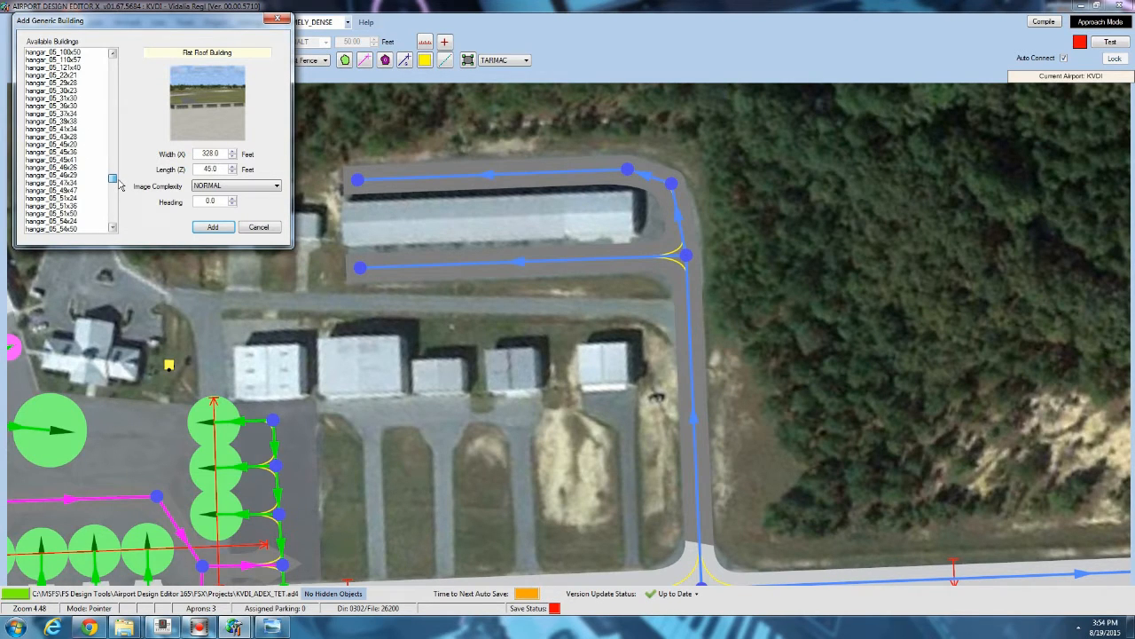
pyautogui.click(70, 98)
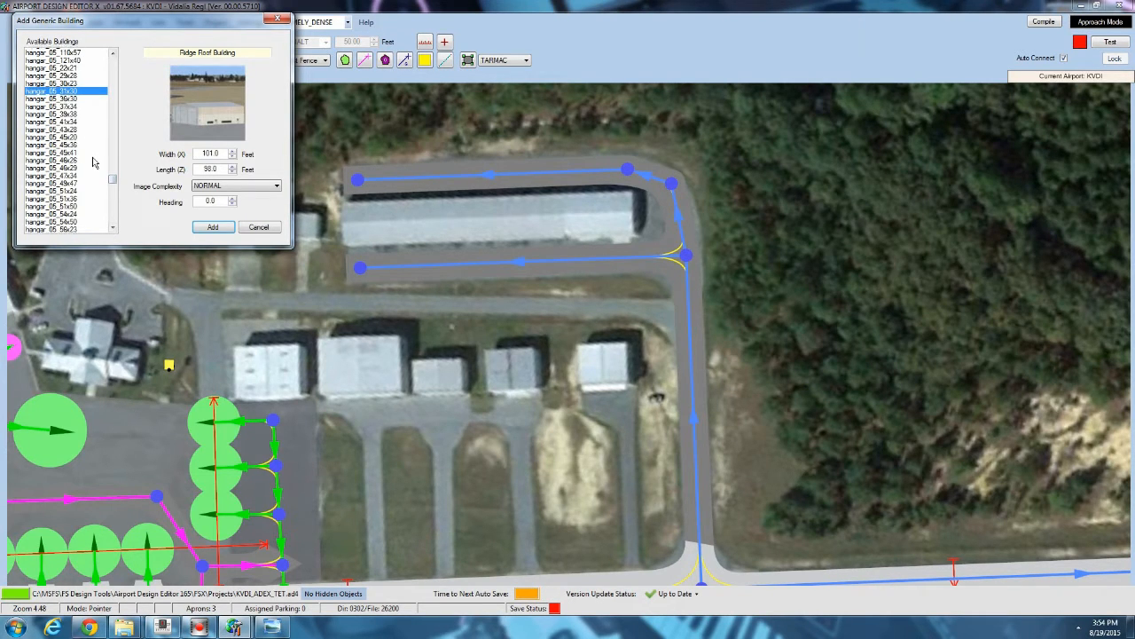
pyautogui.scroll(-5, 92, 129)
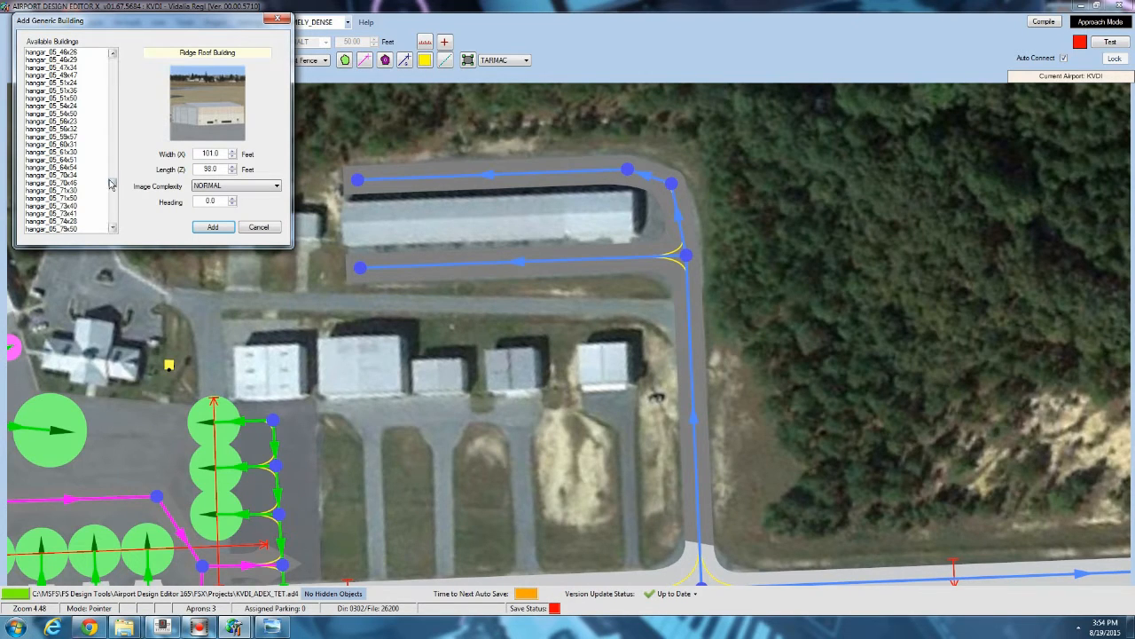
pyautogui.click(104, 175)
pyautogui.click(69, 91)
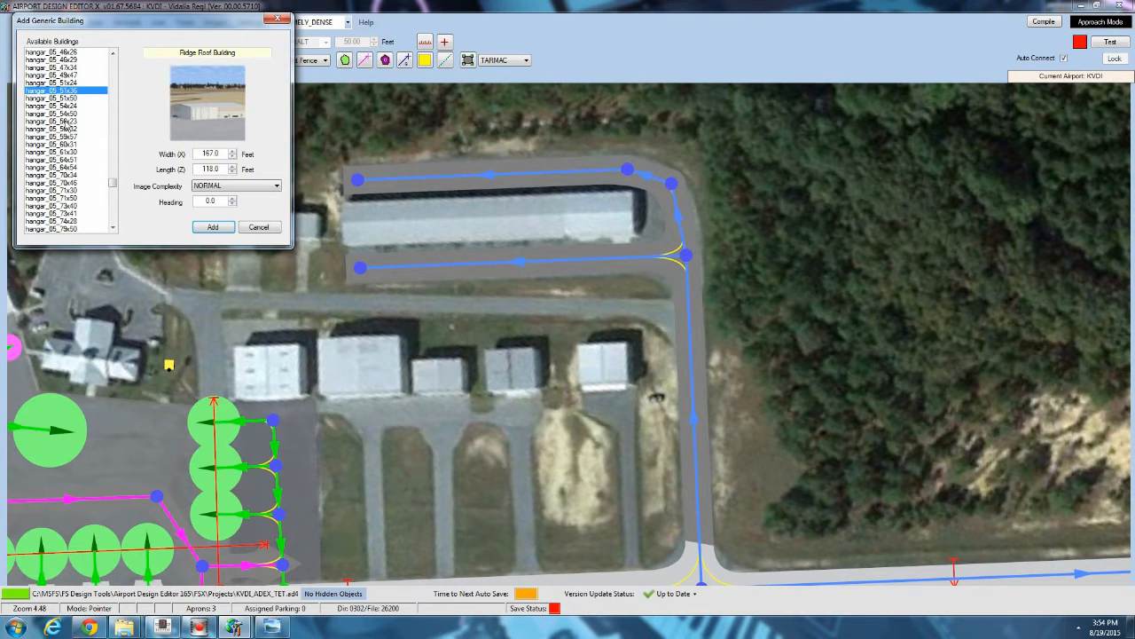
pyautogui.click(69, 128)
pyautogui.click(63, 153)
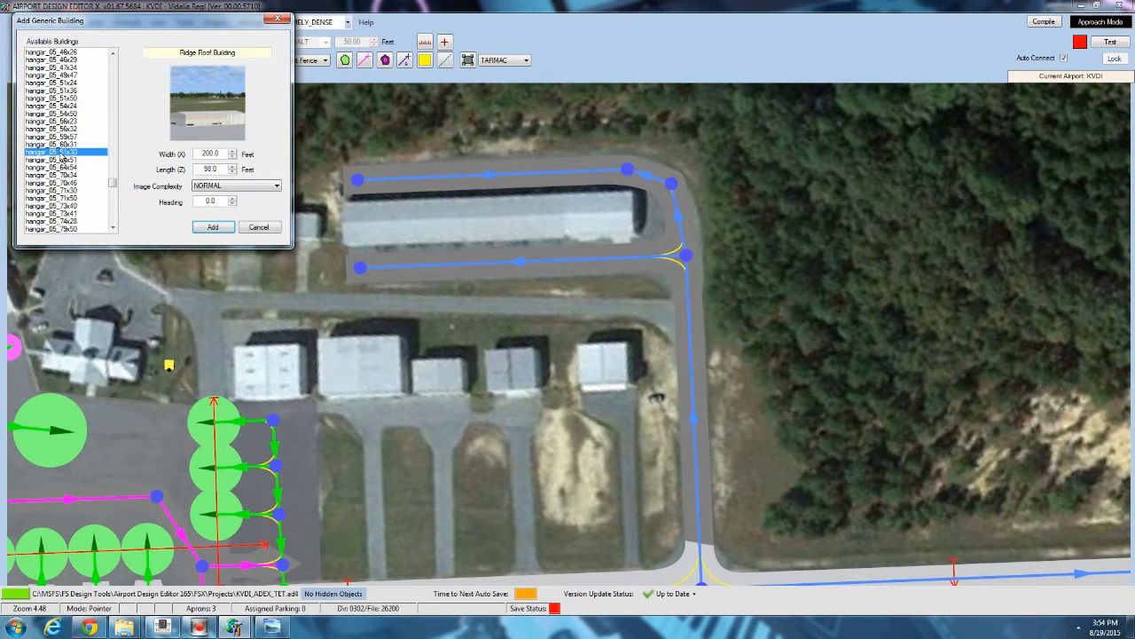
pyautogui.click(60, 166)
pyautogui.scroll(-6, 59, 168)
pyautogui.click(54, 176)
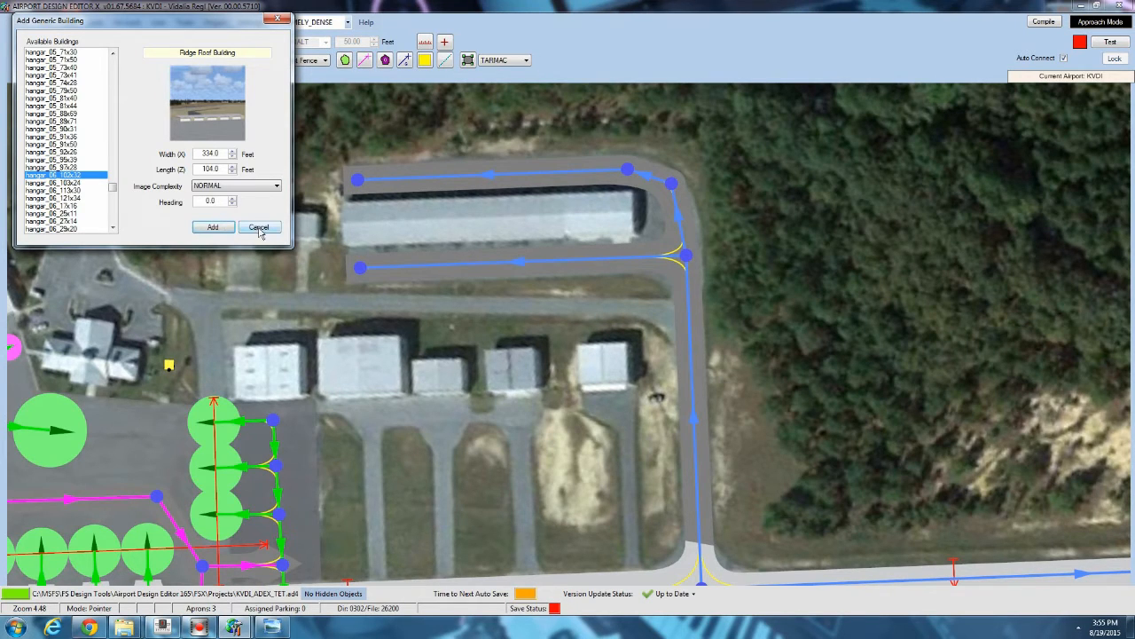
pyautogui.click(213, 228)
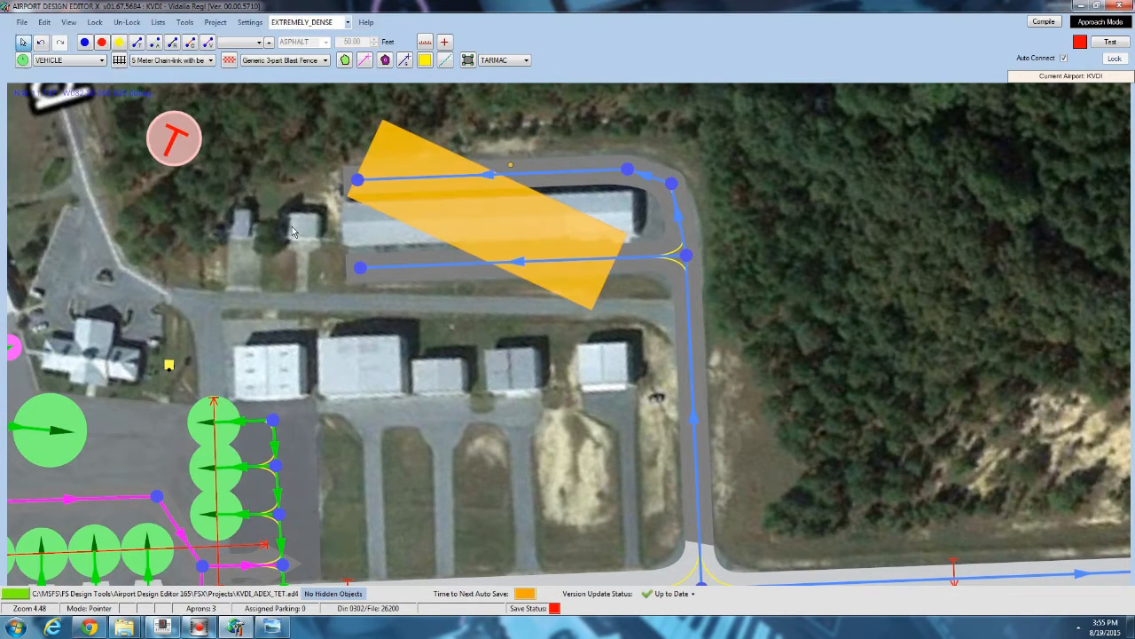
pyautogui.moveTo(511, 167); pyautogui.dragTo(485, 115)
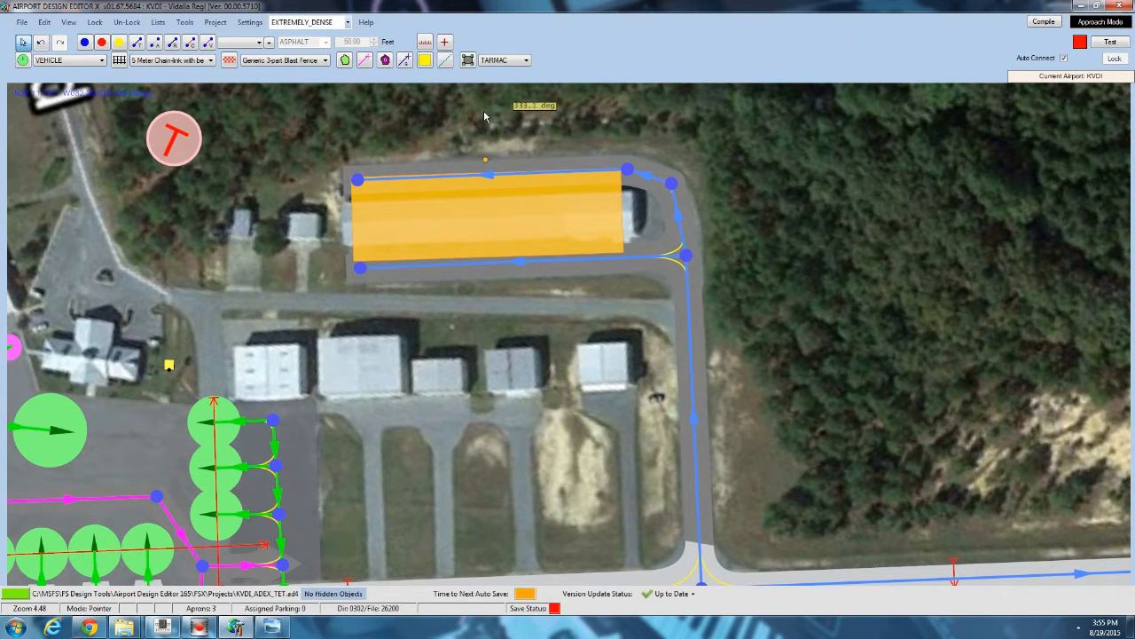
# Measure the long hangar's length and width with the Measure tool, then return to the pointer.
pyautogui.click(425, 42)
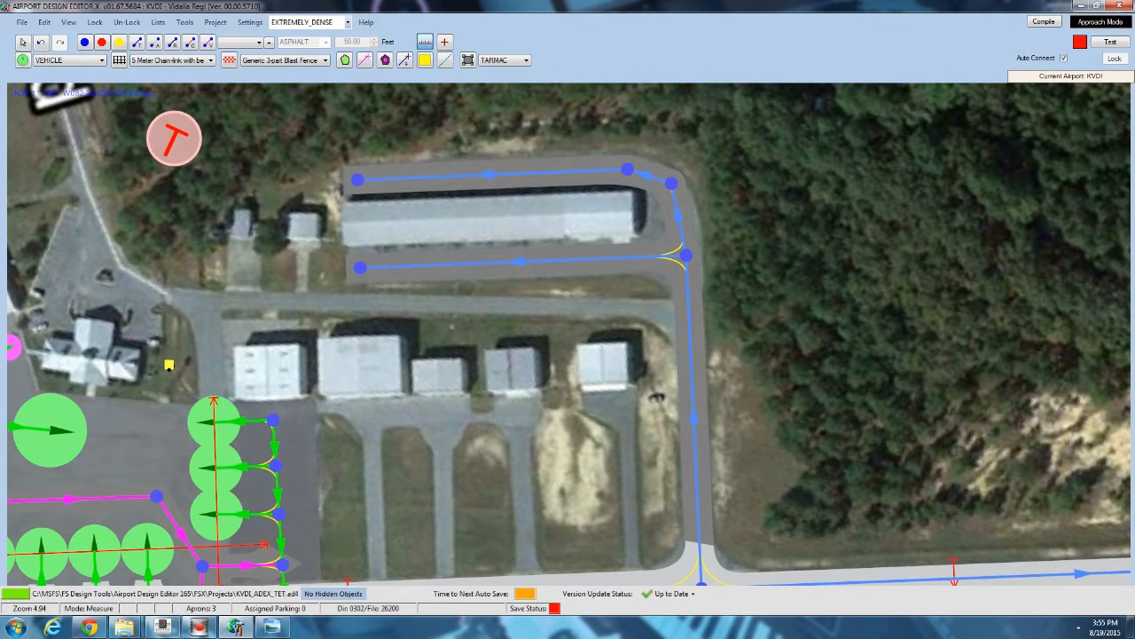
pyautogui.scroll(3, 353, 225)
pyautogui.moveTo(337, 219); pyautogui.dragTo(853, 205)
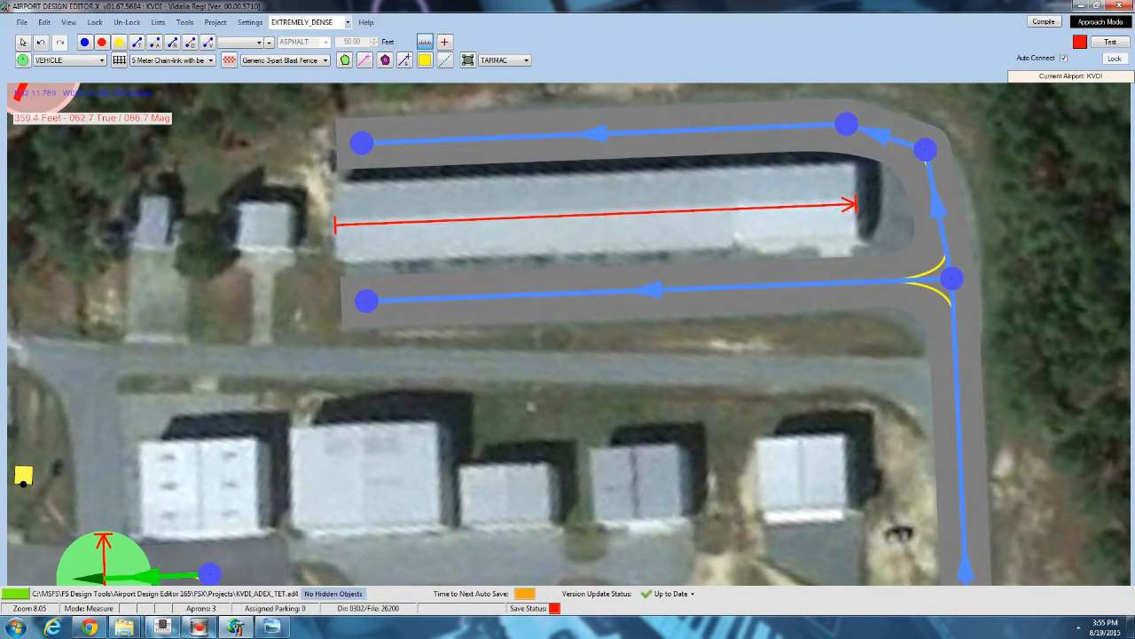
pyautogui.moveTo(721, 171); pyautogui.dragTo(725, 247)
pyautogui.click(24, 42)
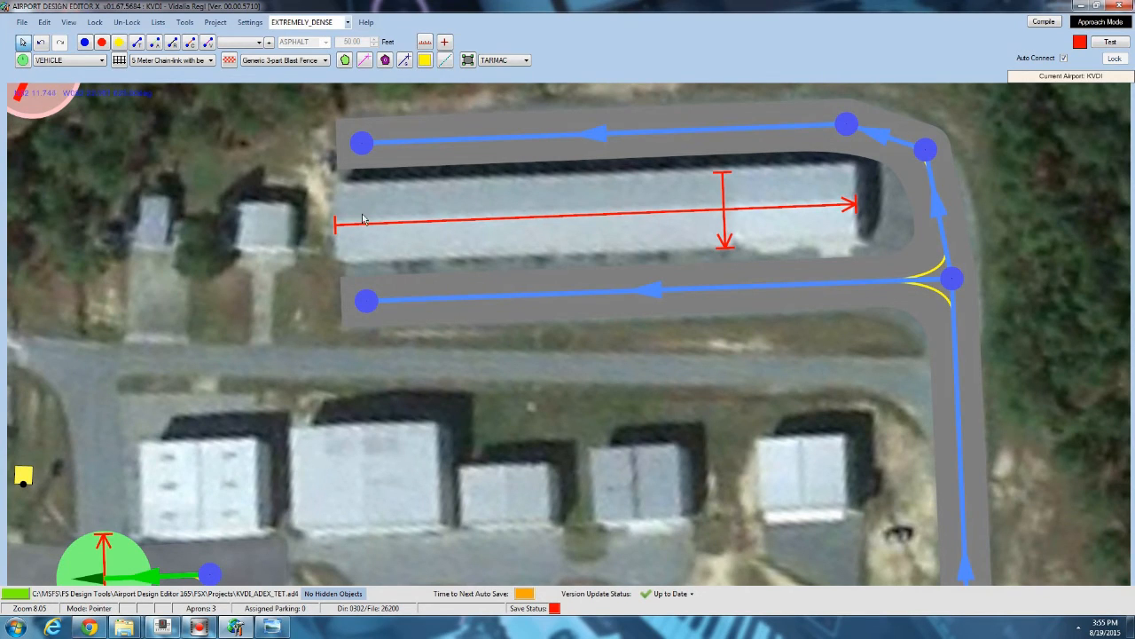
# Reopen the generic building list over the long hangar and scroll through the hangar types.
pyautogui.click(416, 221)
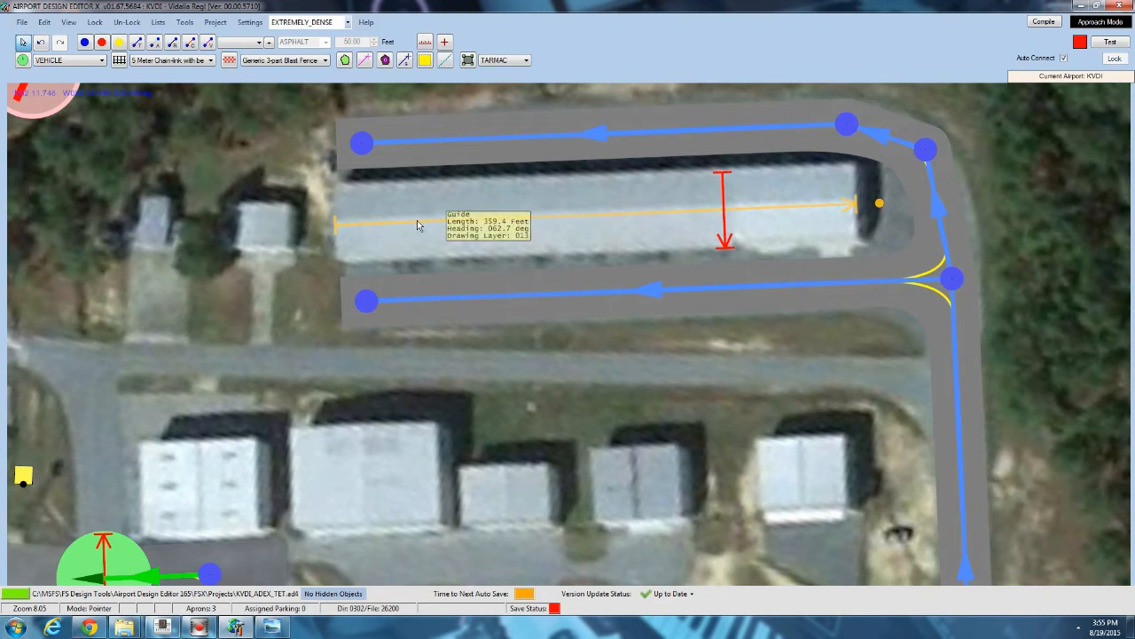
pyautogui.moveTo(724, 188)
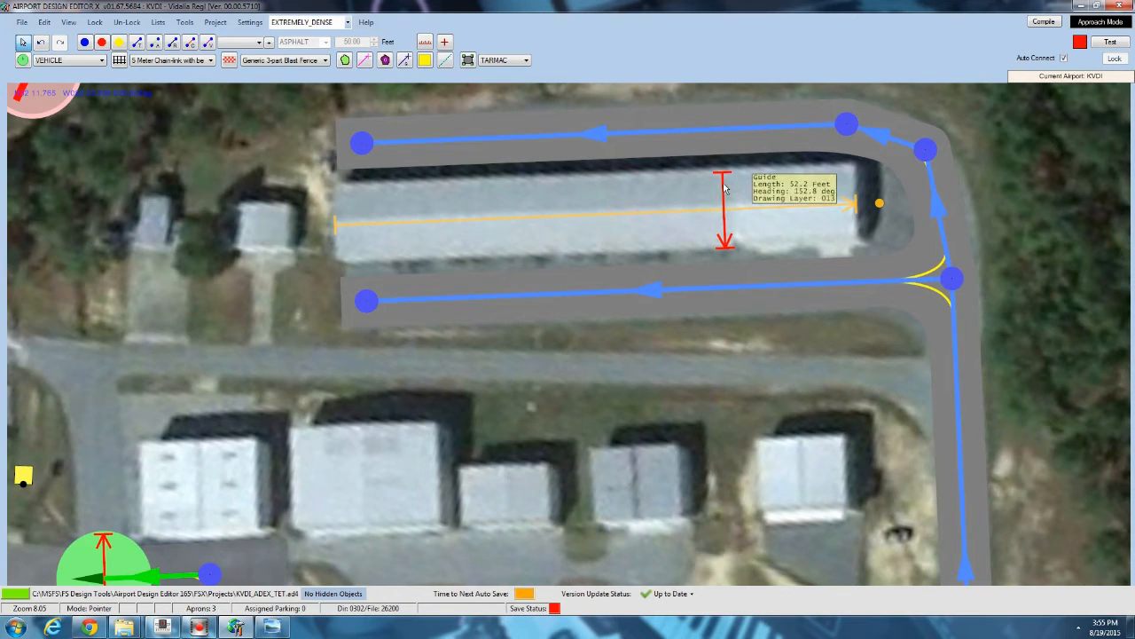
pyautogui.rightClick(526, 209)
pyautogui.moveTo(575, 259)
pyautogui.click(701, 287)
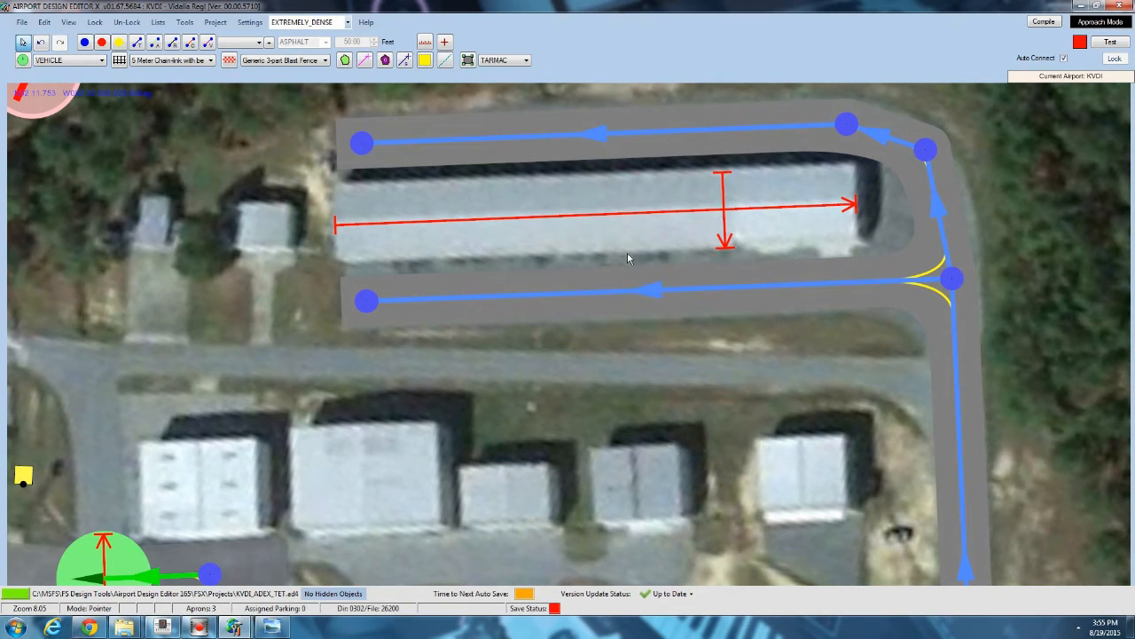
pyautogui.moveTo(126, 77); pyautogui.dragTo(127, 178)
pyautogui.click(82, 151)
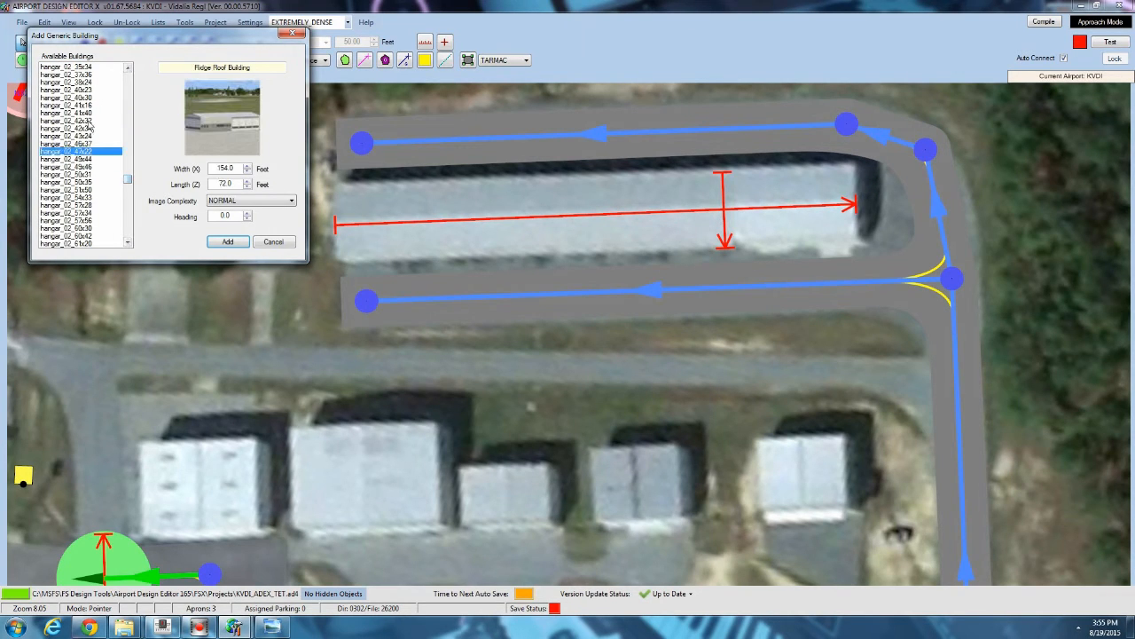
pyautogui.scroll(-10, 87, 153)
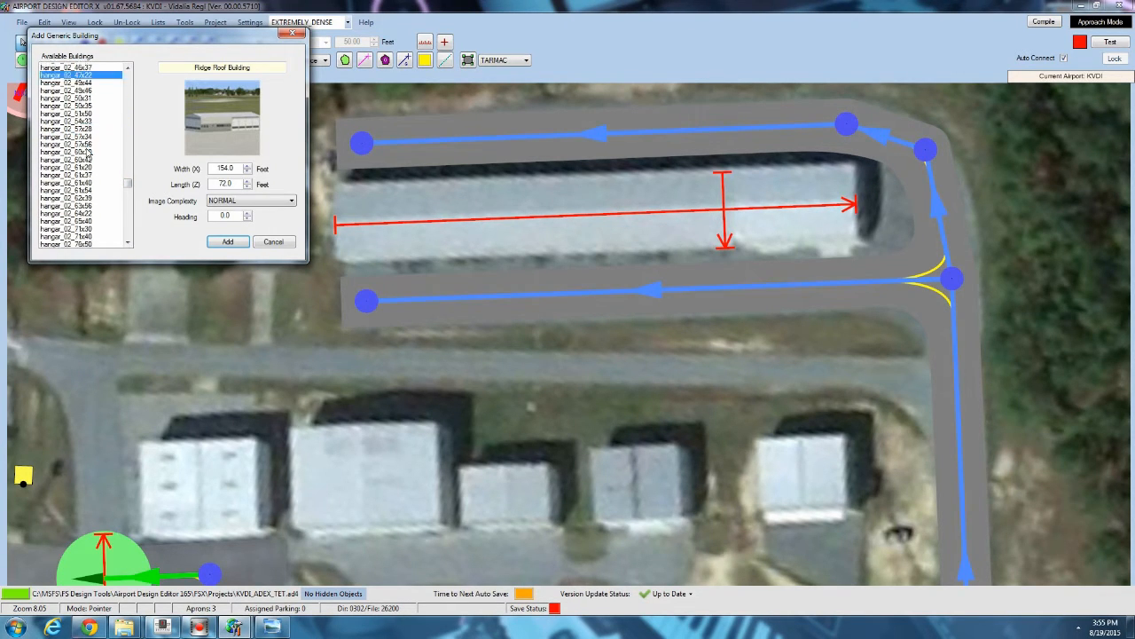
pyautogui.scroll(-4, 87, 153)
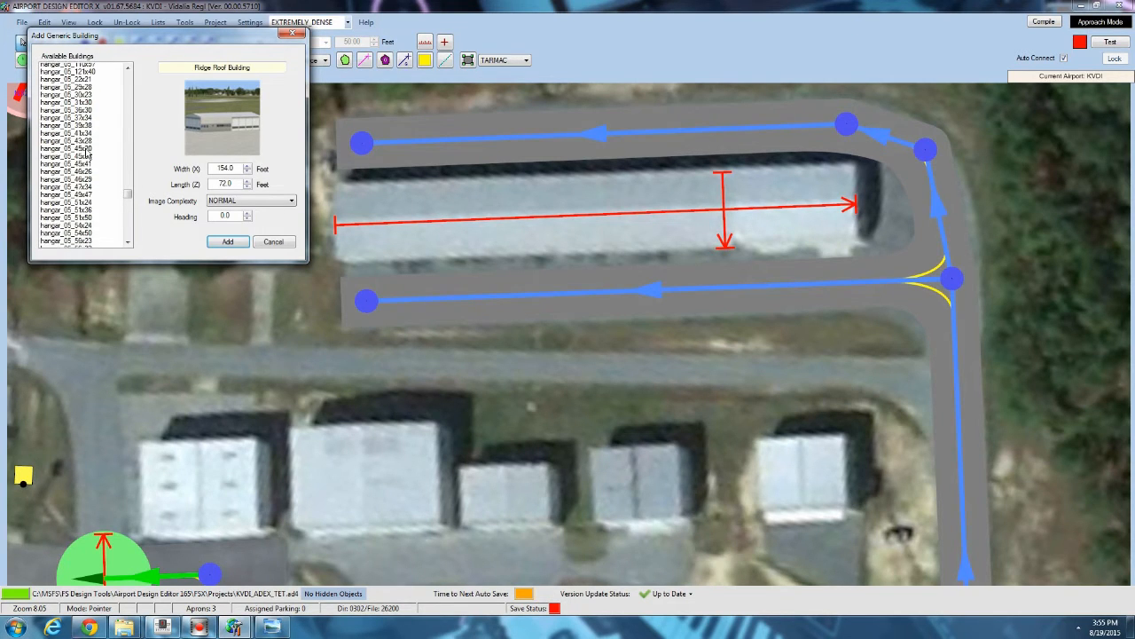
pyautogui.scroll(-5, 87, 200)
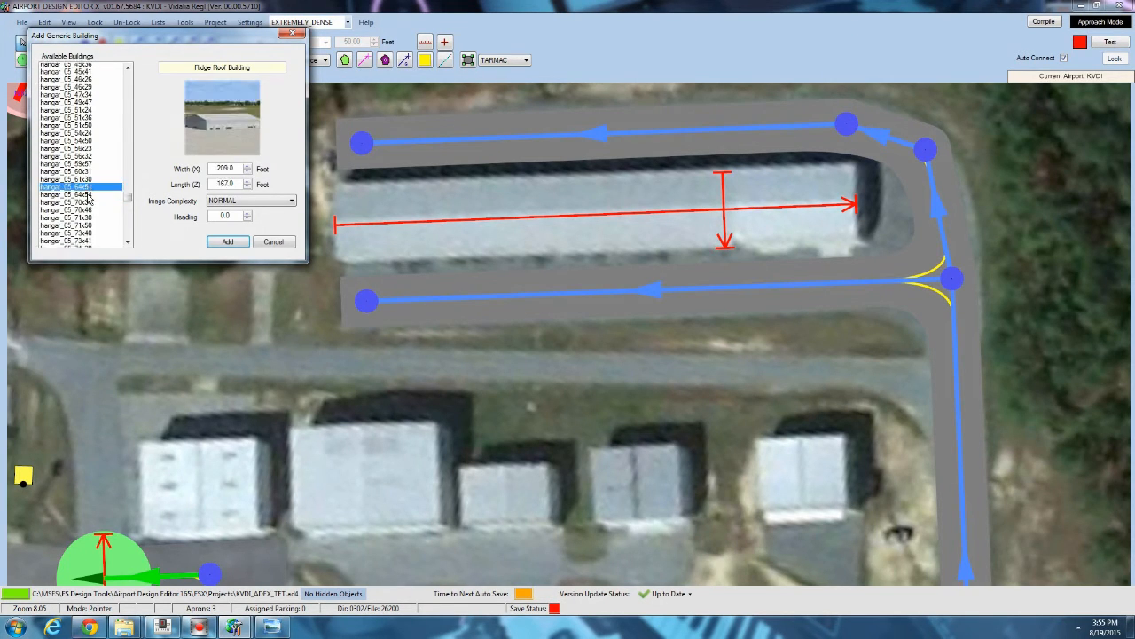
pyautogui.click(89, 197)
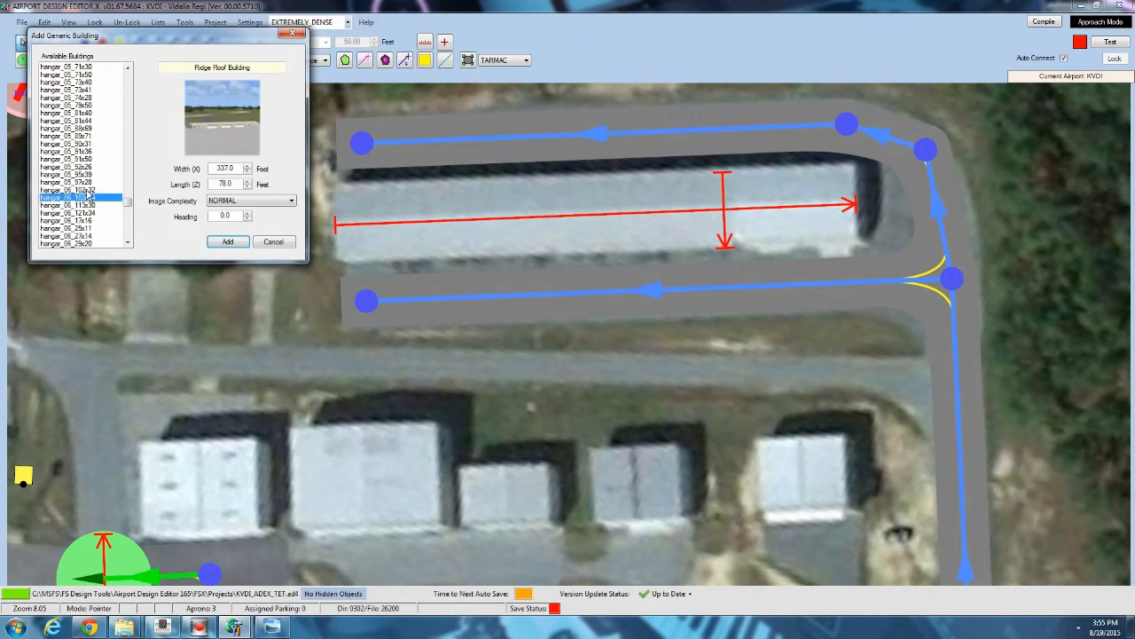
# Add the hangar_06_121x34 generic building, rotating and moving it to cover the long hangar.
pyautogui.press('Up')
pyautogui.press('Down')
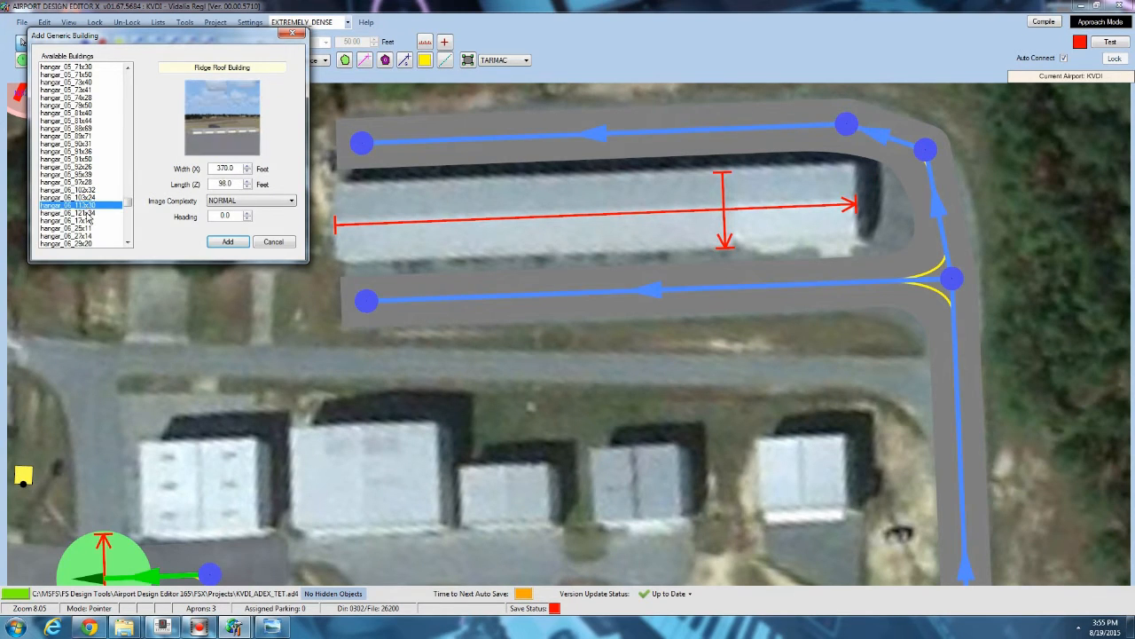
pyautogui.press('Down')
pyautogui.press('Down')
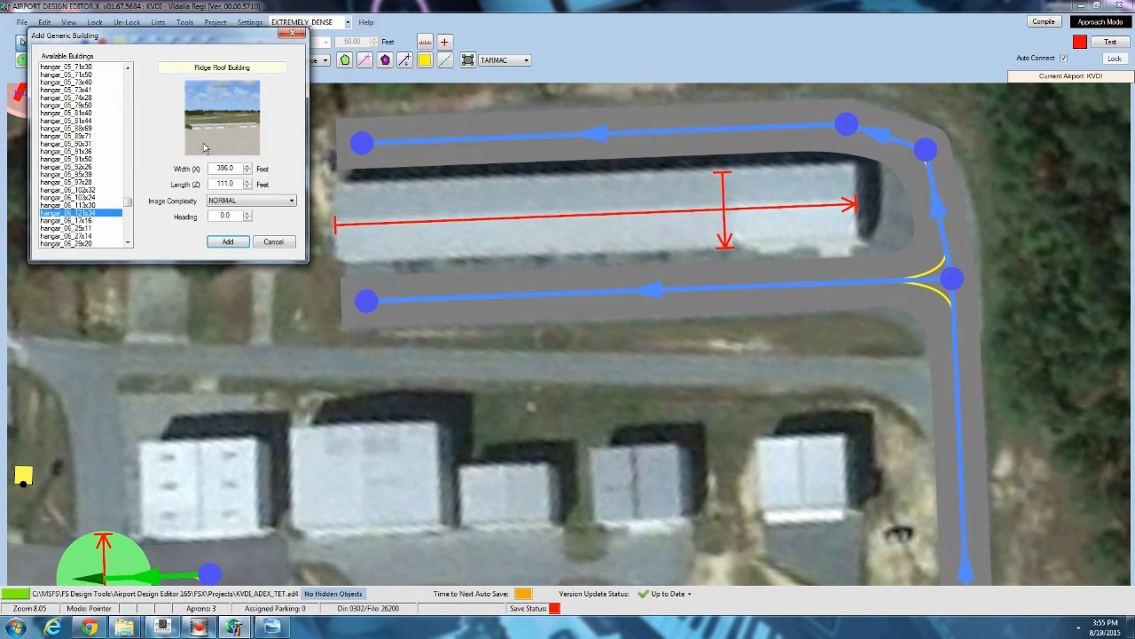
pyautogui.click(90, 221)
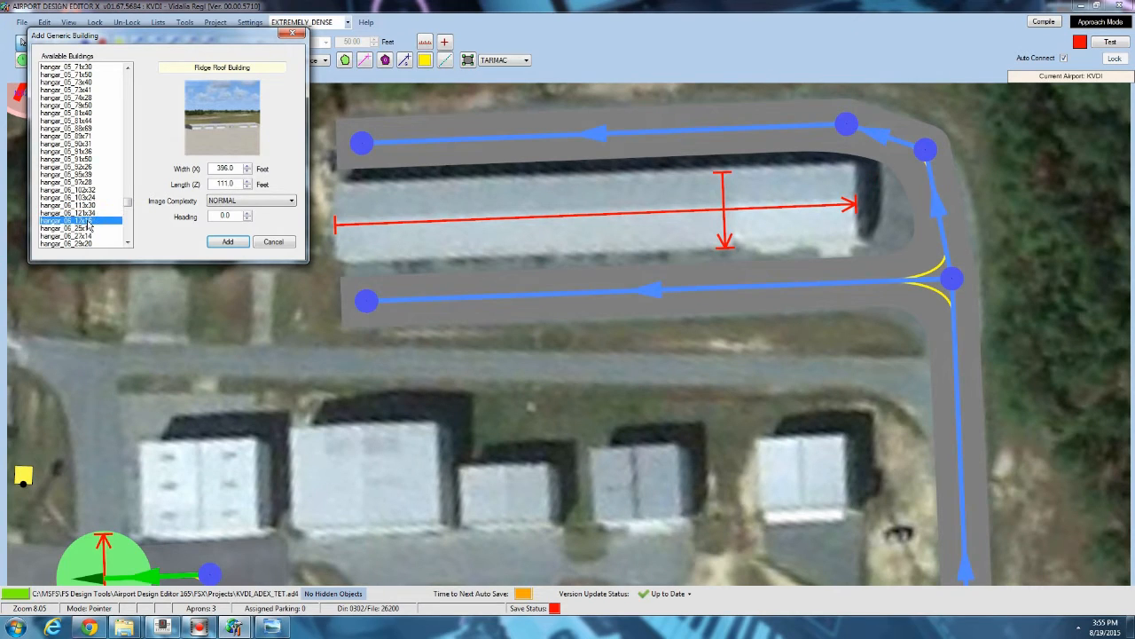
pyautogui.click(91, 213)
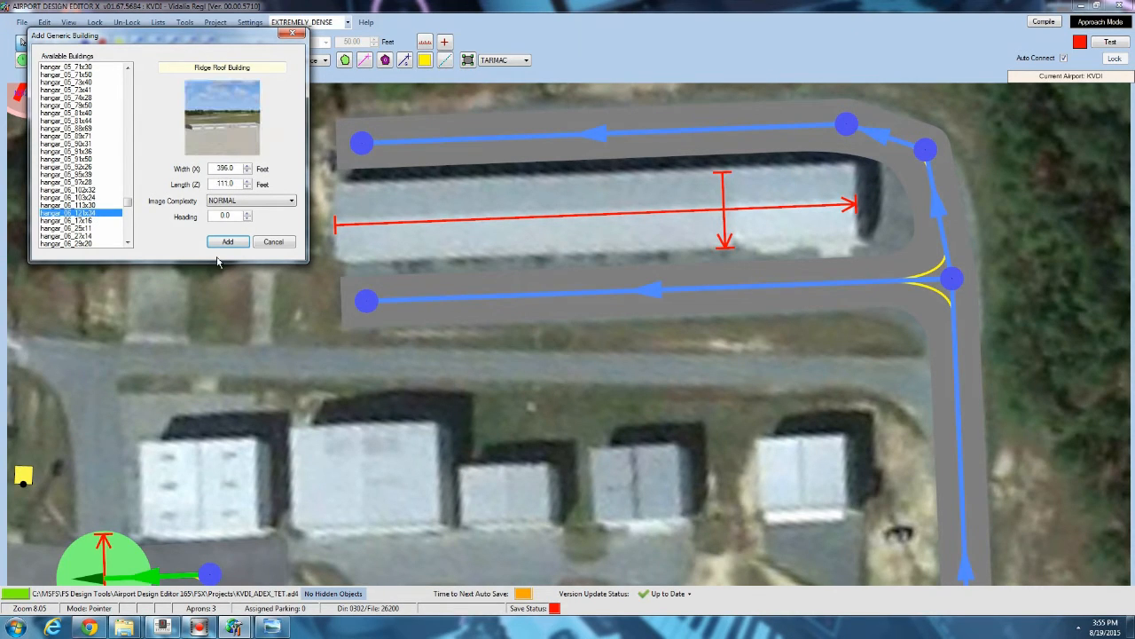
pyautogui.click(228, 242)
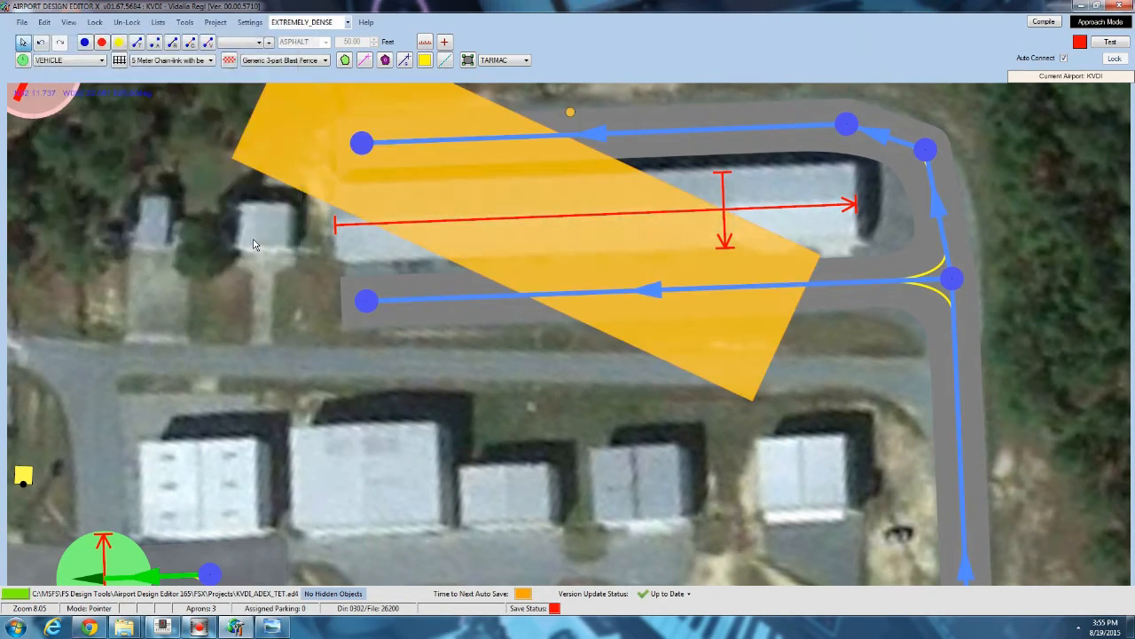
pyautogui.moveTo(572, 113); pyautogui.dragTo(520, 7)
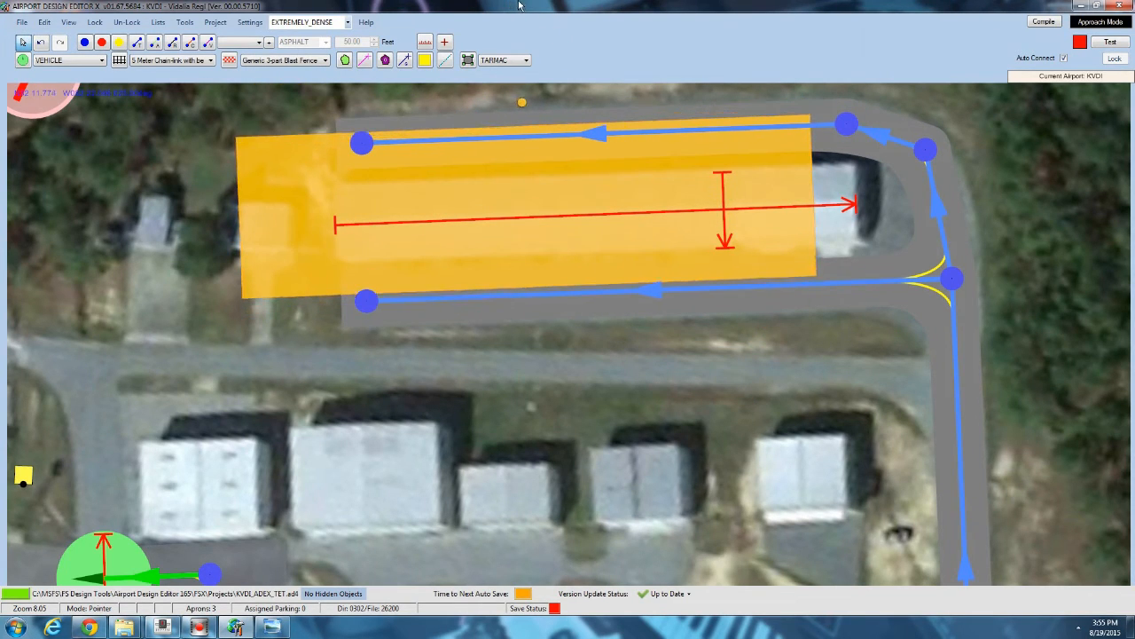
pyautogui.moveTo(431, 218); pyautogui.dragTo(510, 214)
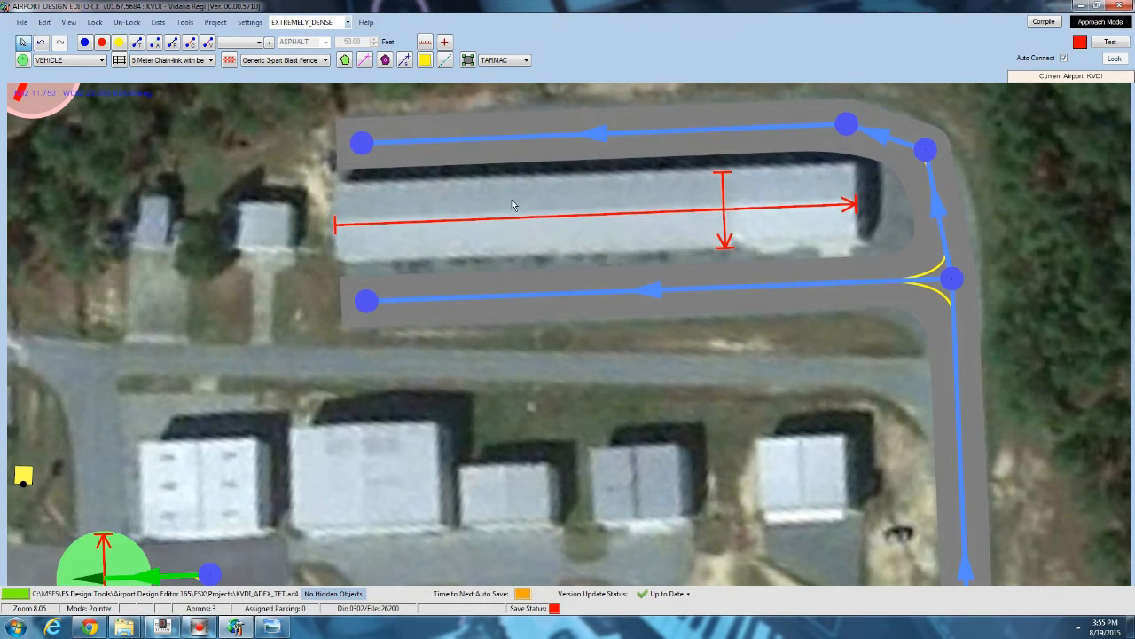
# Open the generic building list over the long hangar and browse through the hangar_06 types.
pyautogui.rightClick(512, 200)
pyautogui.moveTo(585, 253)
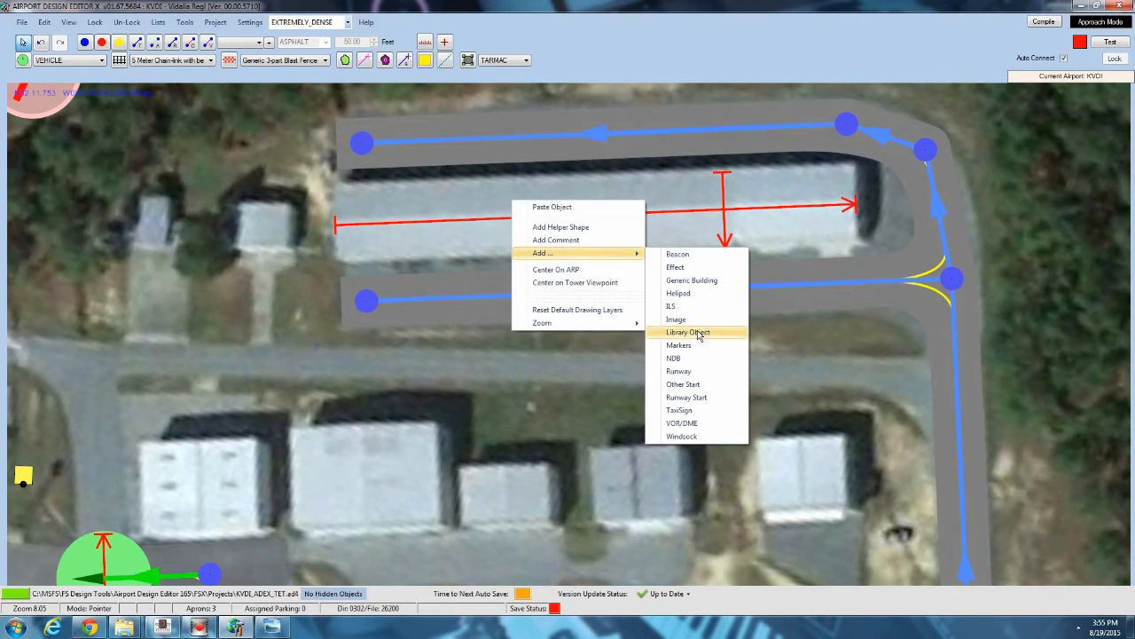
pyautogui.click(702, 280)
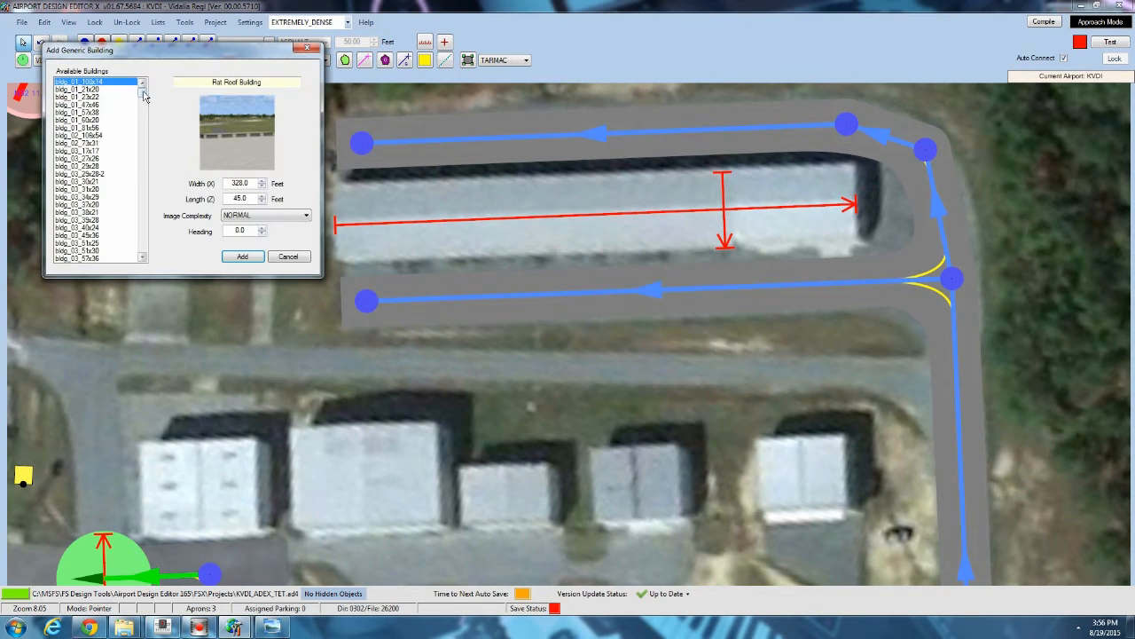
pyautogui.moveTo(144, 92); pyautogui.dragTo(148, 222)
pyautogui.click(103, 183)
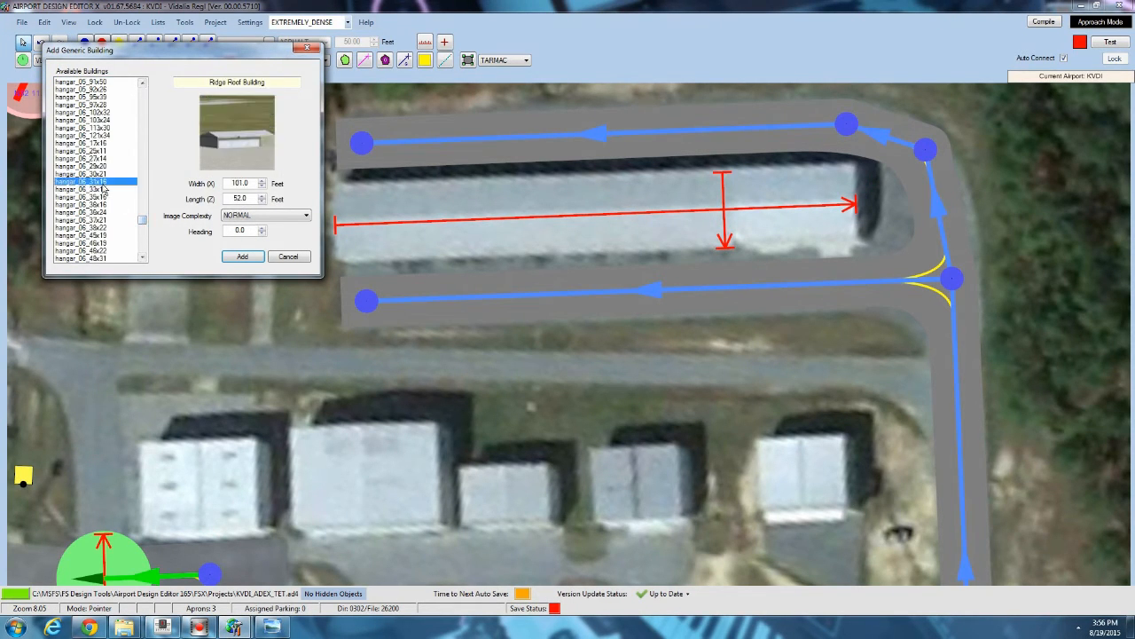
pyautogui.click(100, 206)
pyautogui.click(100, 227)
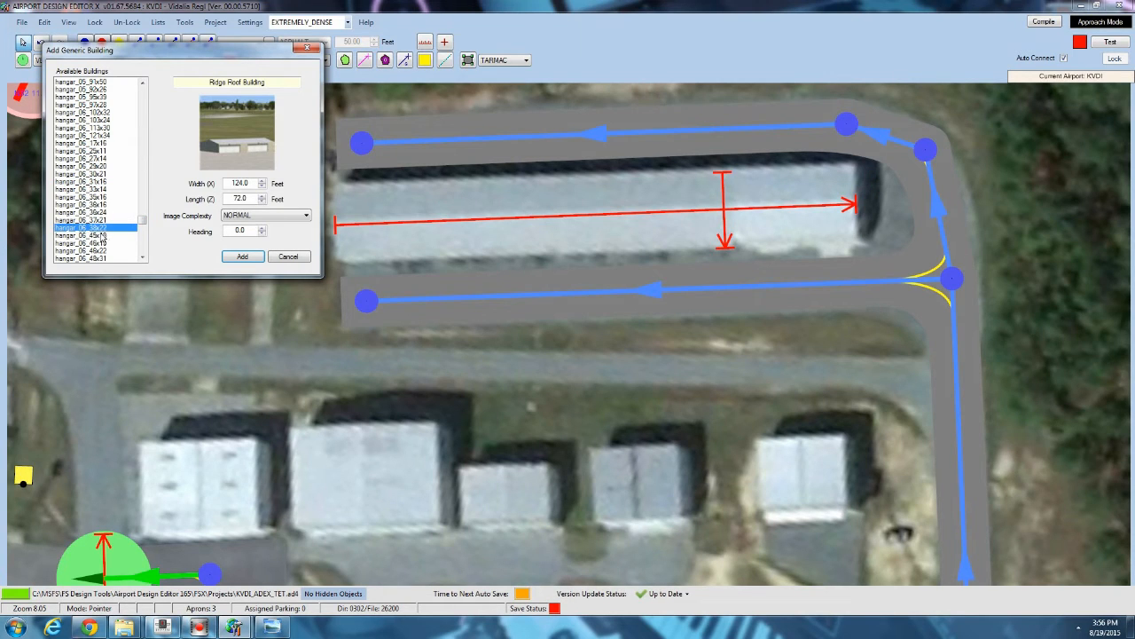
pyautogui.click(99, 237)
pyautogui.scroll(-1, 99, 238)
pyautogui.click(100, 236)
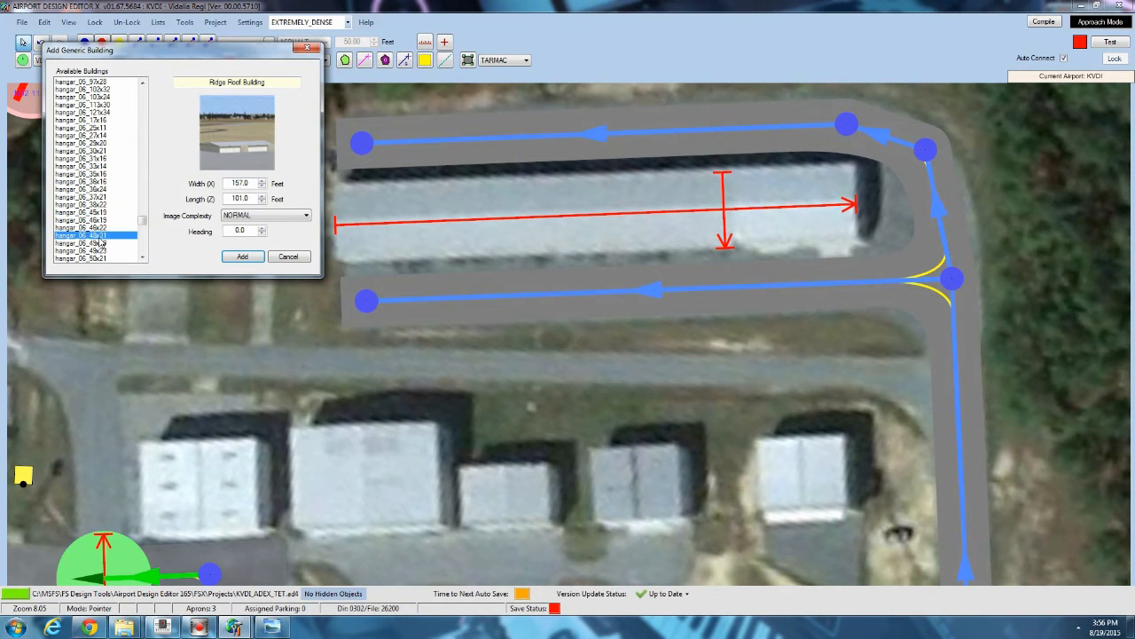
pyautogui.click(100, 244)
pyautogui.scroll(-2, 100, 250)
pyautogui.click(100, 228)
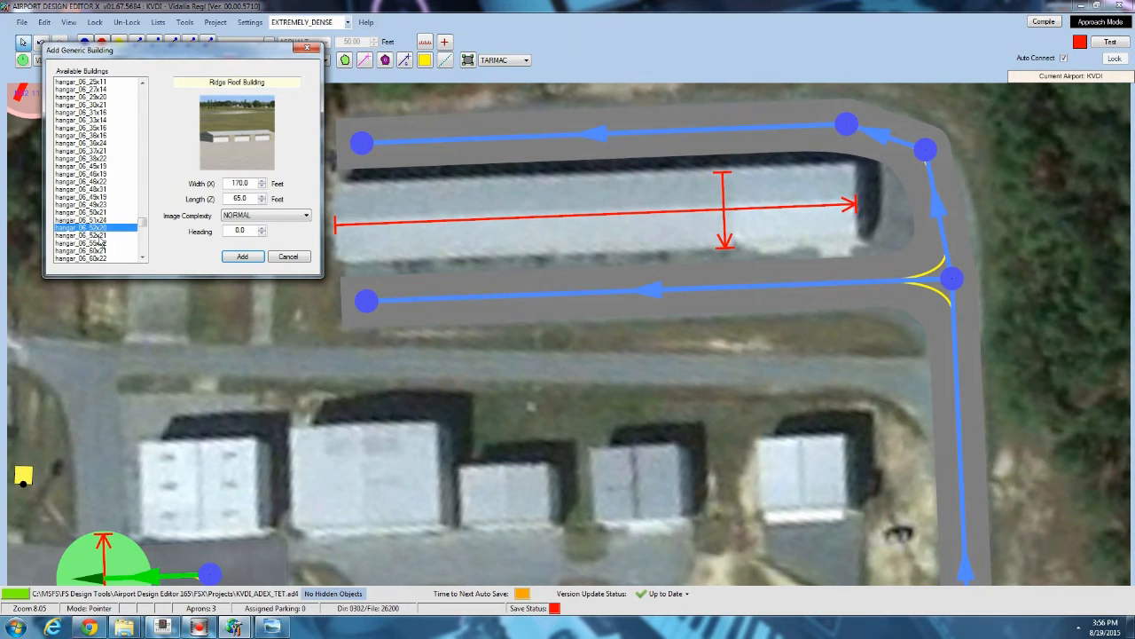
# Add the hangar_06_78x22 generic building, then rotate and move it onto the long hangar.
pyautogui.click(101, 236)
pyautogui.scroll(-1, 101, 240)
pyautogui.click(100, 228)
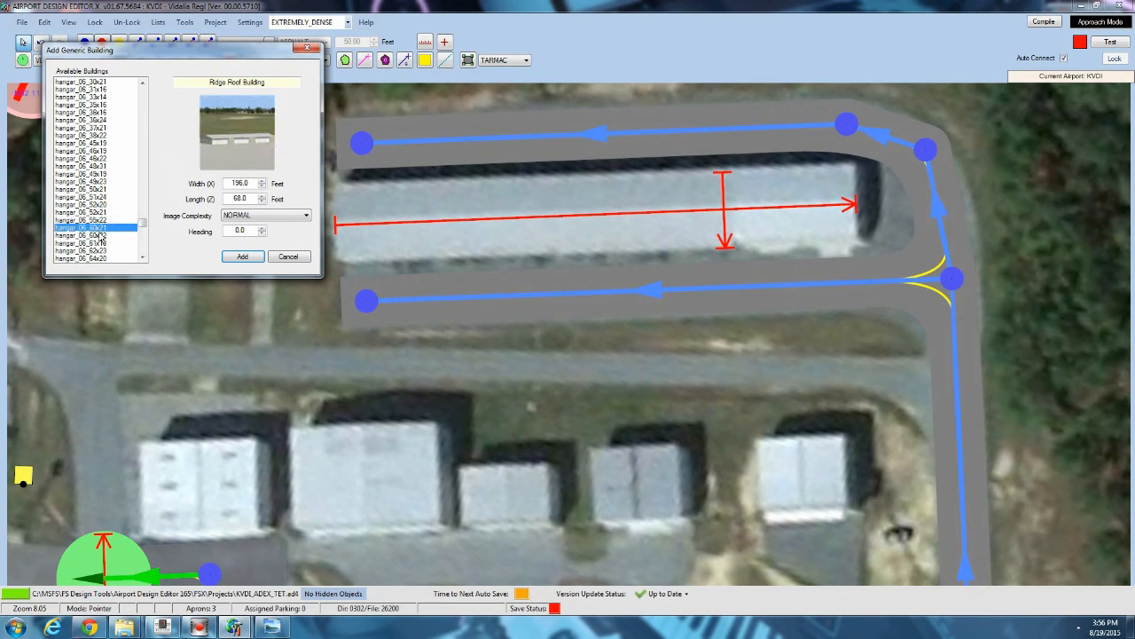
pyautogui.click(101, 236)
pyautogui.scroll(-2, 100, 238)
pyautogui.click(100, 236)
pyautogui.click(99, 244)
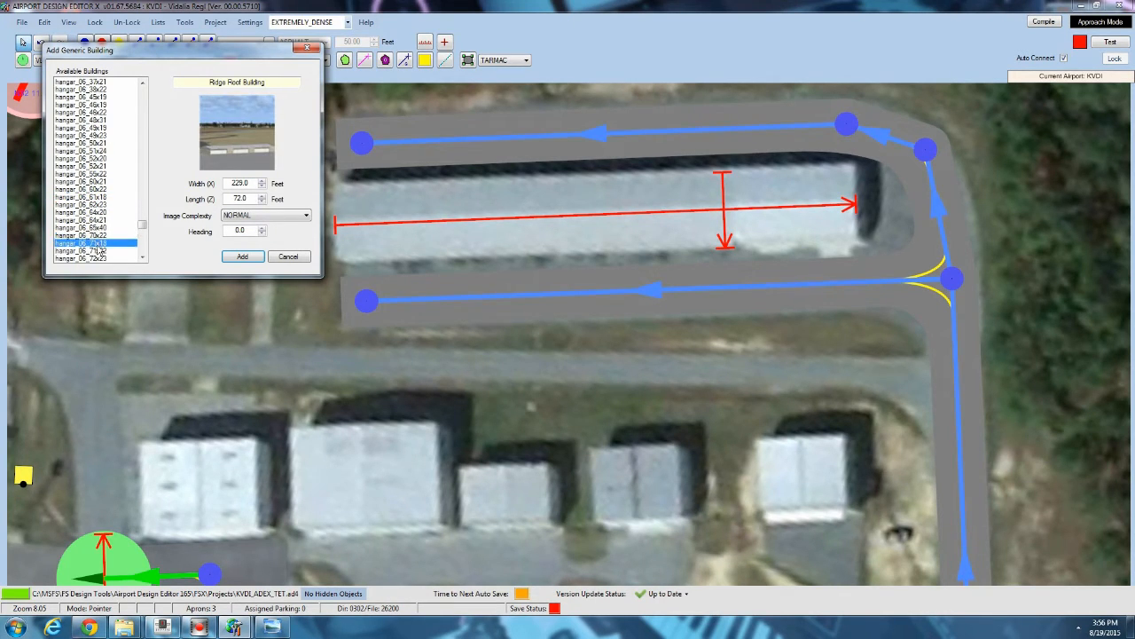
pyautogui.scroll(-1, 99, 251)
pyautogui.scroll(-2, 100, 251)
pyautogui.click(100, 228)
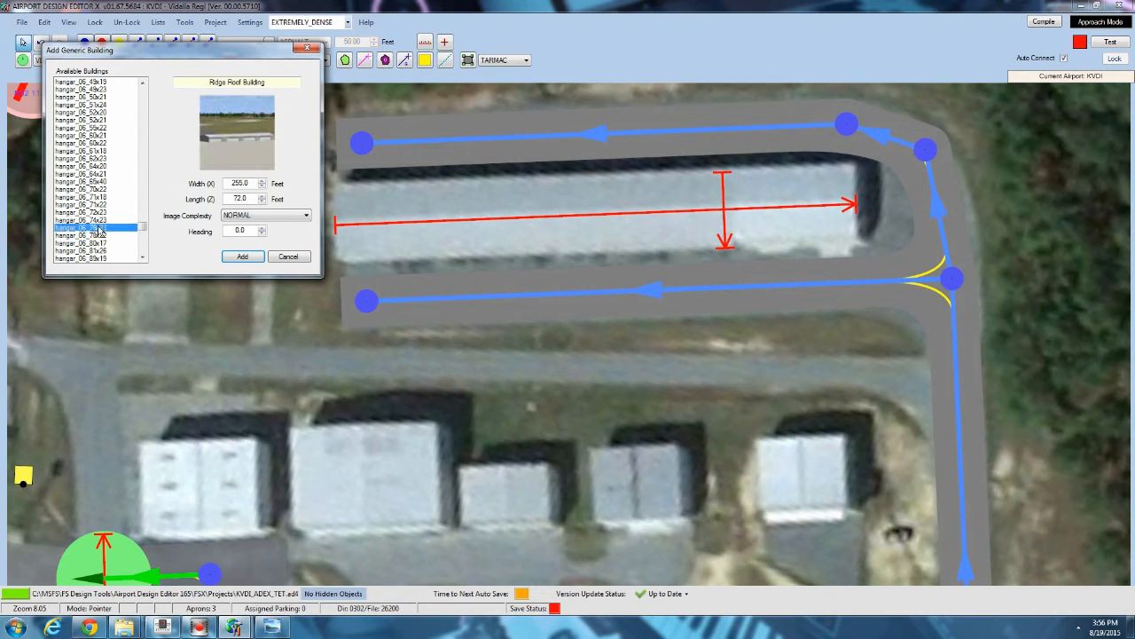
pyautogui.click(102, 235)
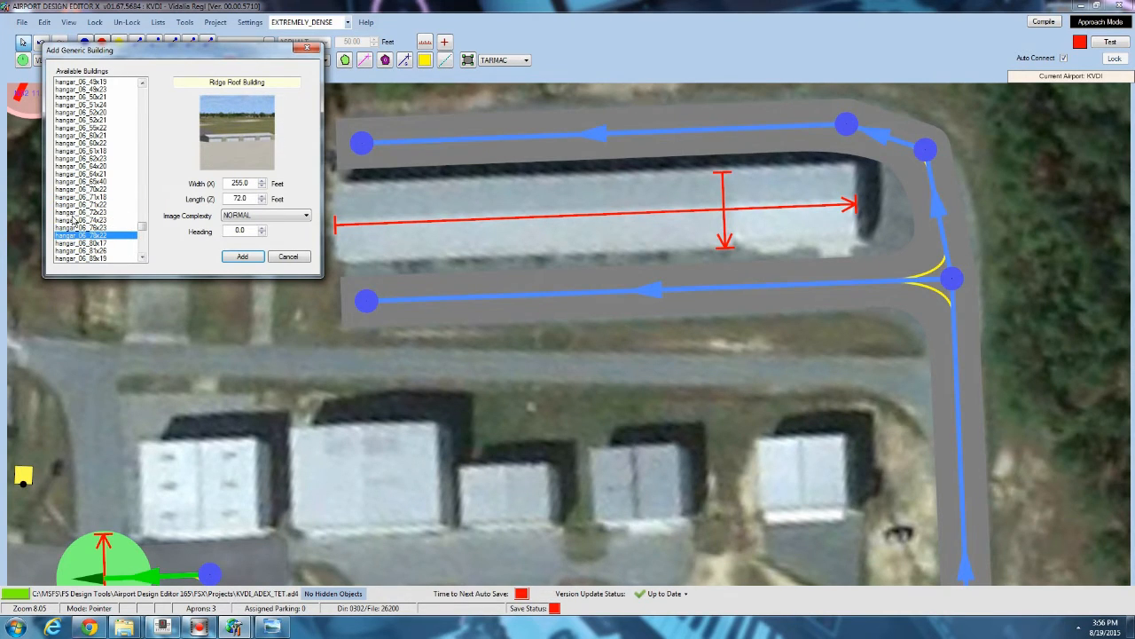
pyautogui.click(239, 257)
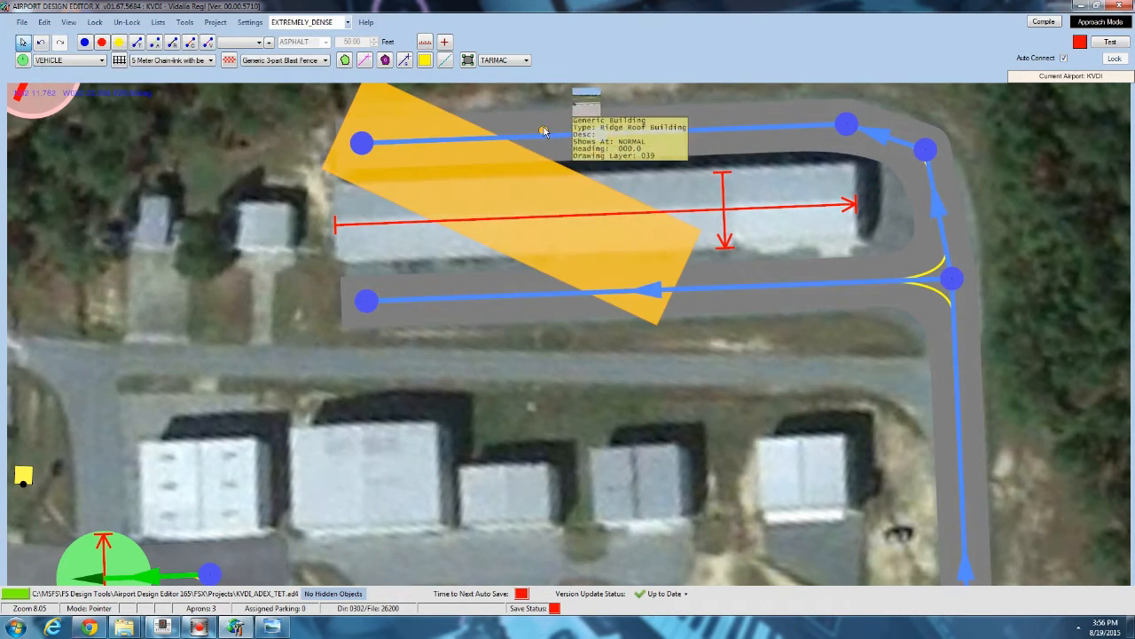
pyautogui.moveTo(530, 103); pyautogui.dragTo(506, 76)
pyautogui.moveTo(483, 177); pyautogui.dragTo(495, 190)
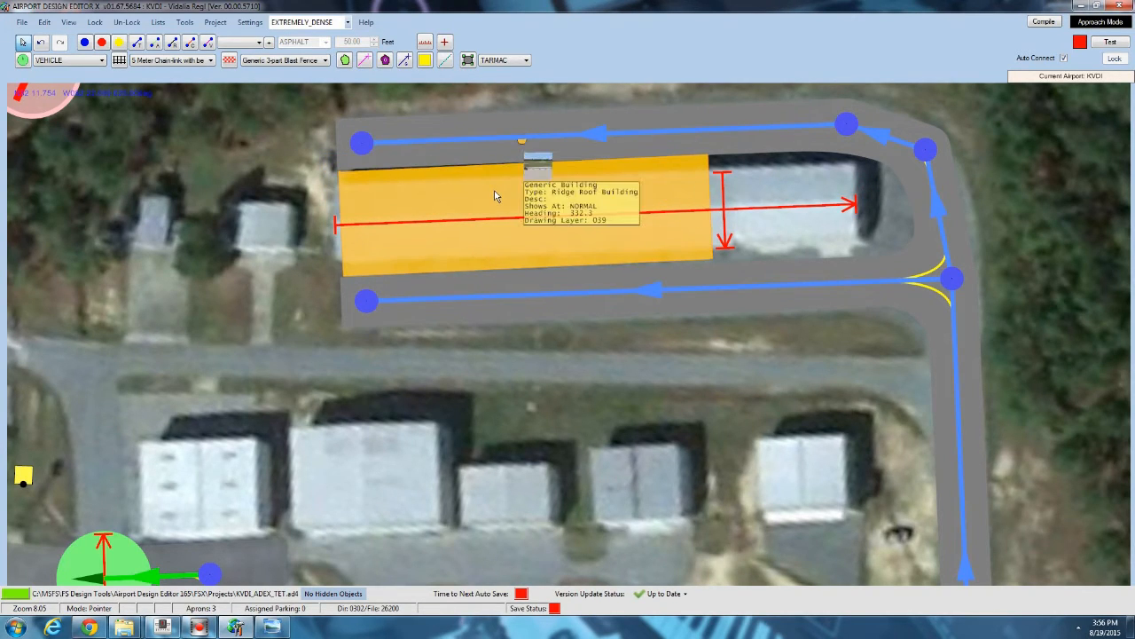
# Try adding the hangar_06_95x39 generic building over the long hangar, then delete it.
pyautogui.rightClick(499, 192)
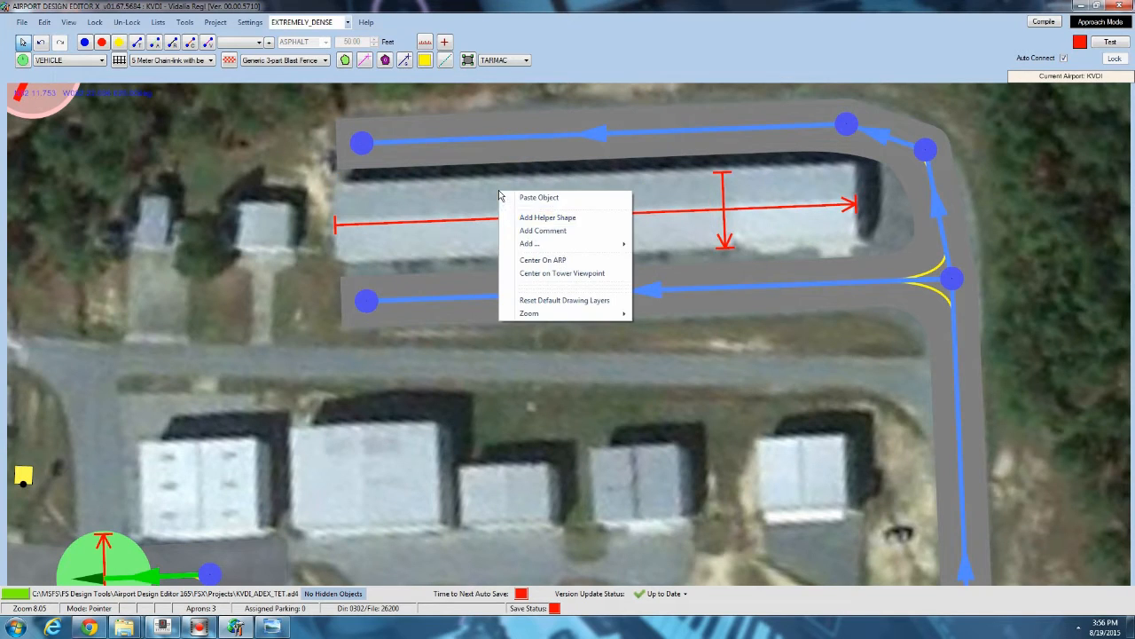
pyautogui.moveTo(573, 245)
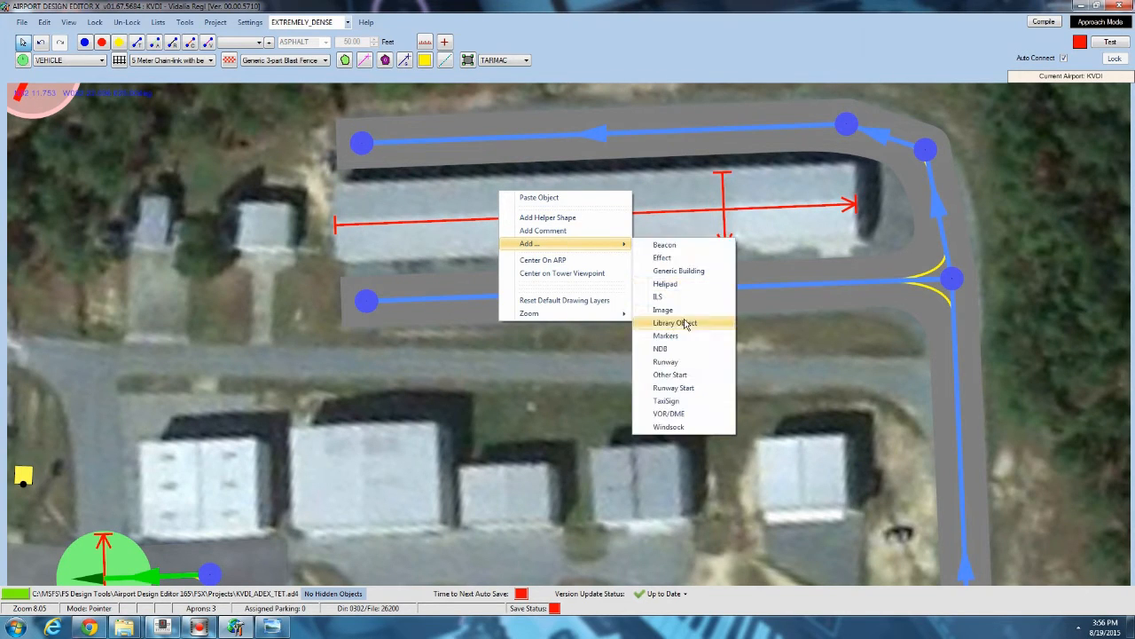
pyautogui.click(683, 270)
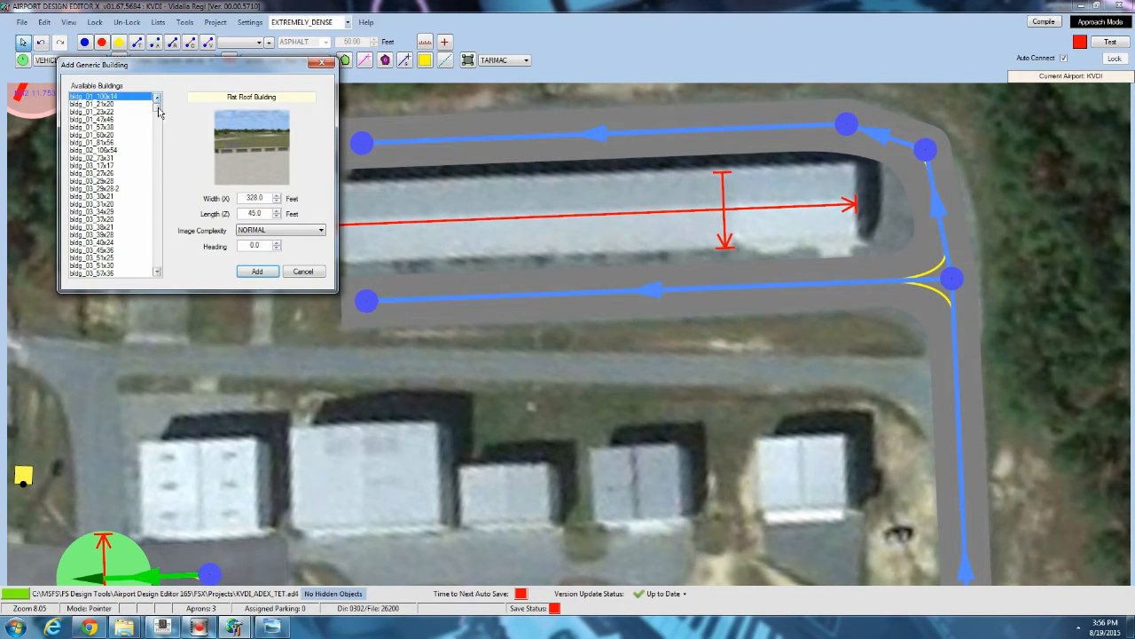
pyautogui.moveTo(159, 109); pyautogui.dragTo(146, 234)
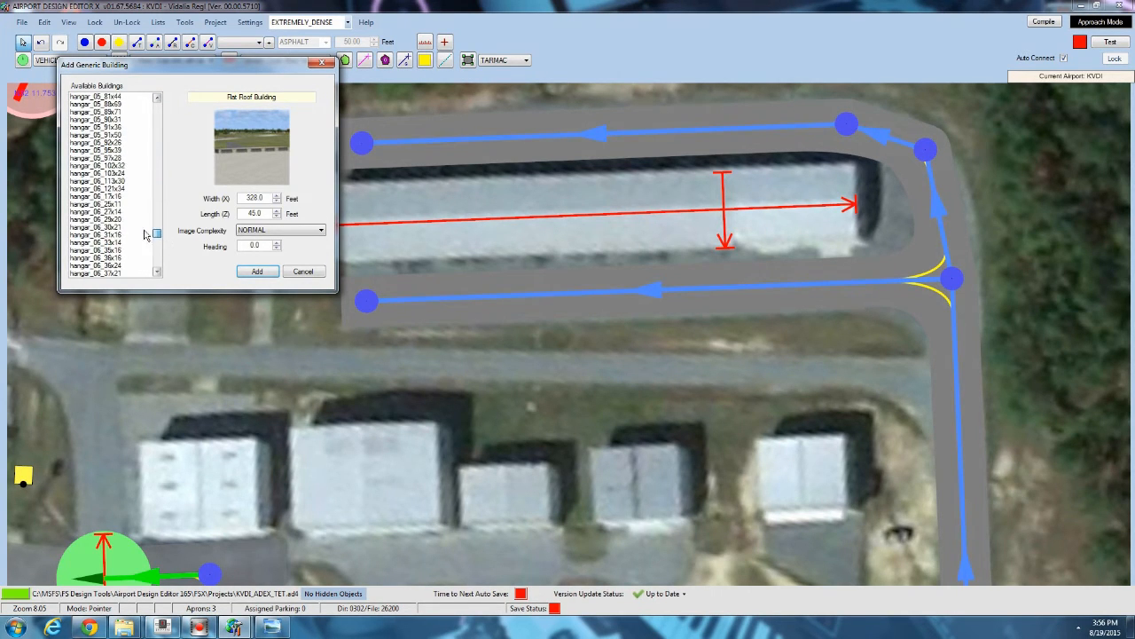
pyautogui.click(144, 228)
pyautogui.scroll(-5, 119, 257)
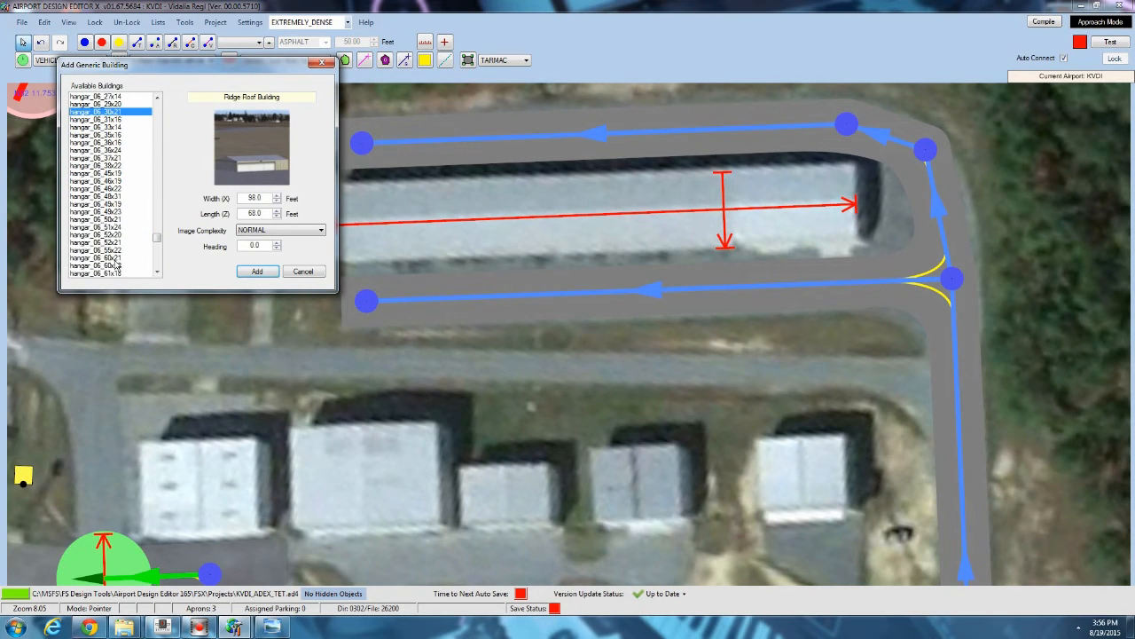
pyautogui.scroll(-3, 118, 272)
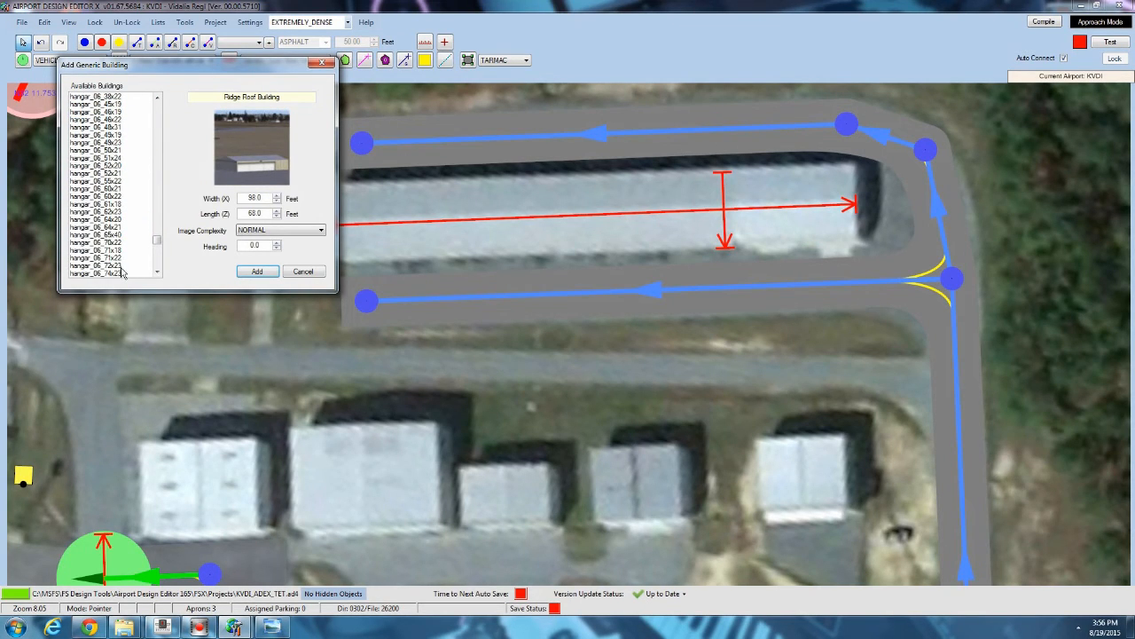
pyautogui.scroll(-2, 121, 264)
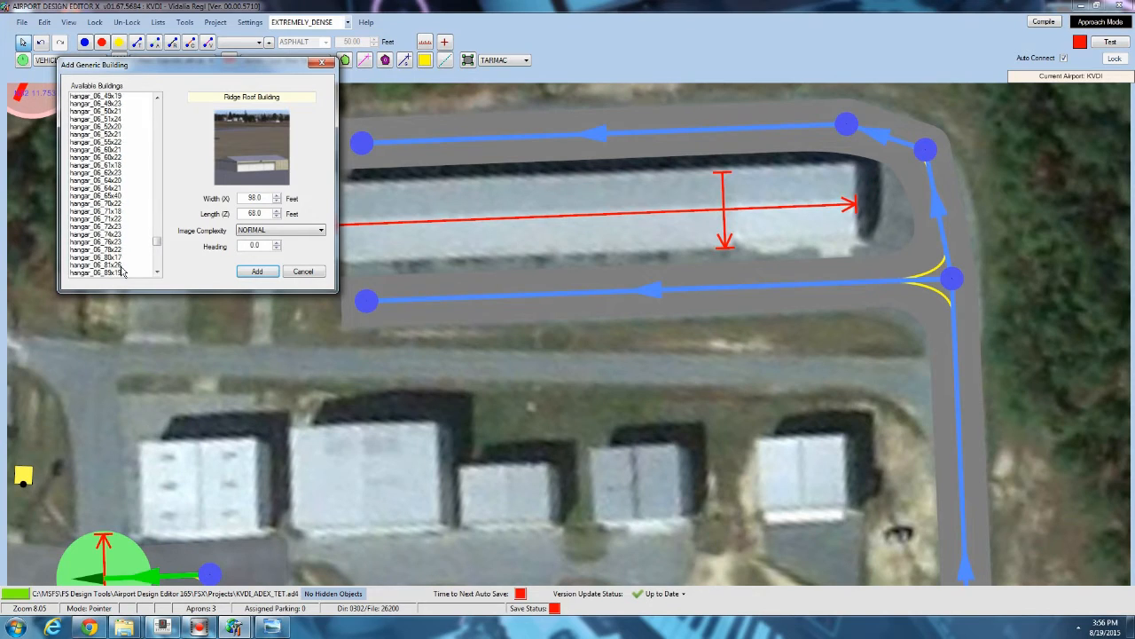
pyautogui.click(117, 243)
pyautogui.scroll(-1, 116, 240)
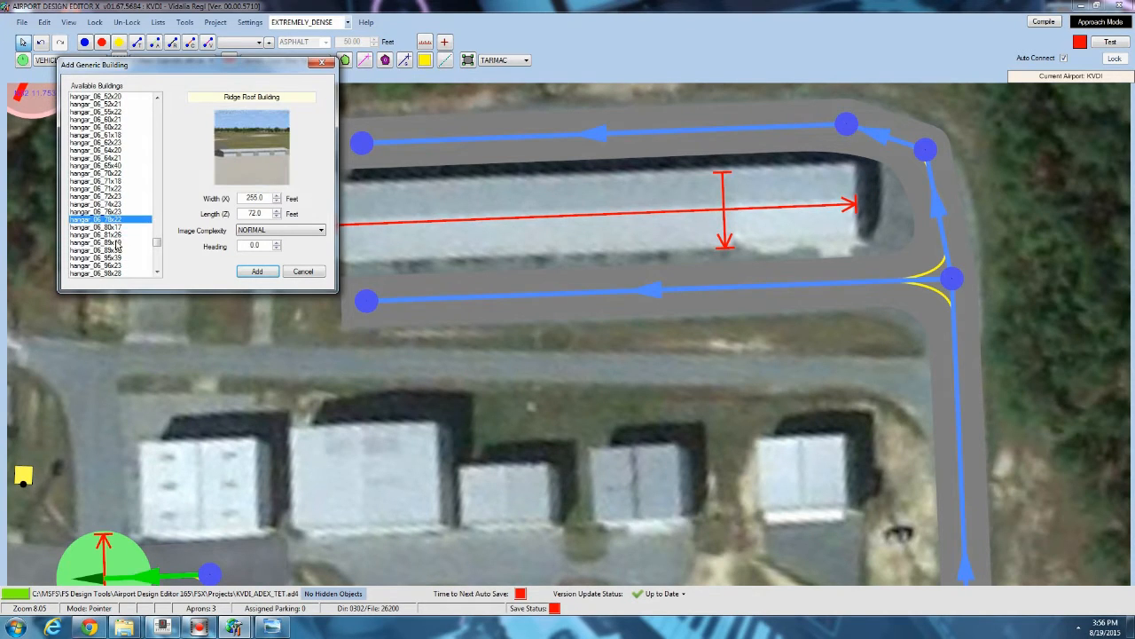
pyautogui.click(116, 229)
pyautogui.click(116, 236)
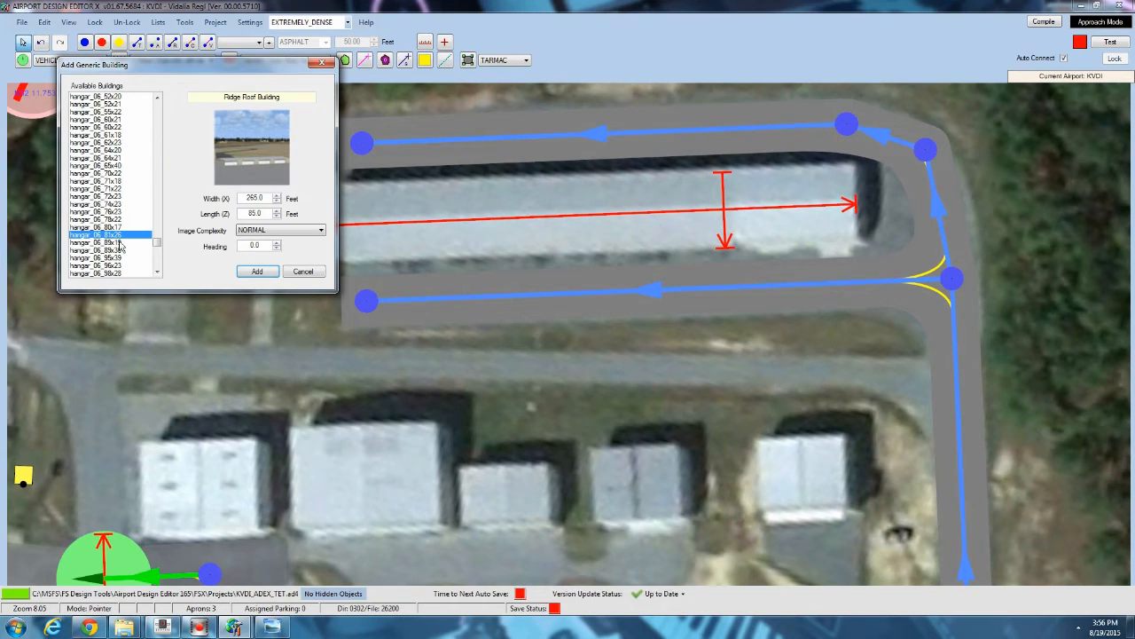
pyautogui.click(118, 221)
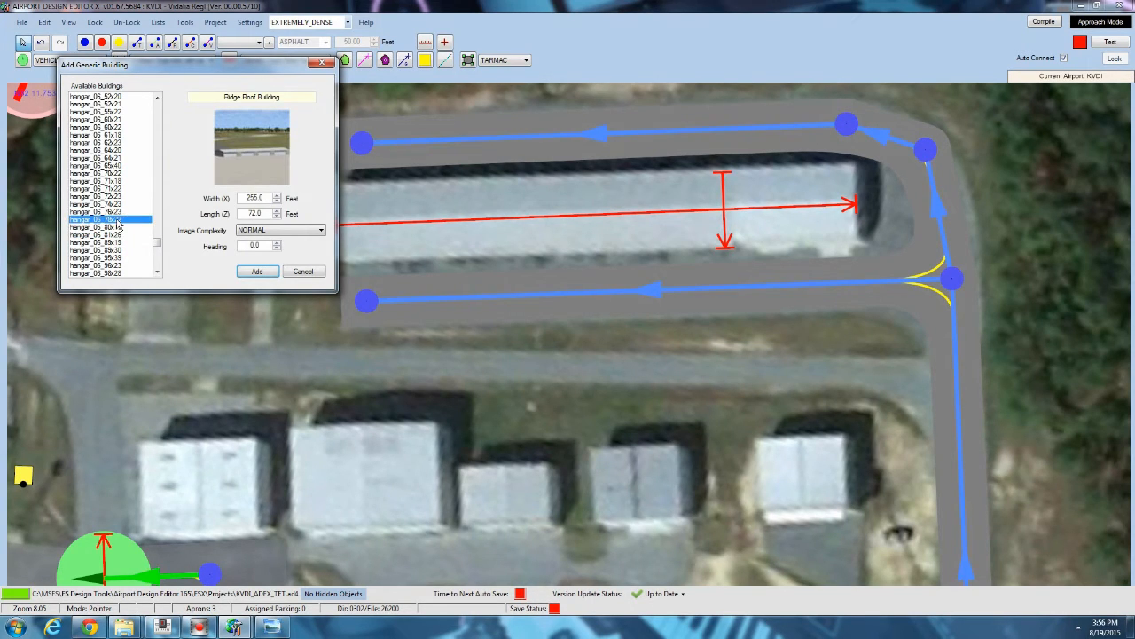
pyautogui.click(118, 243)
pyautogui.click(118, 251)
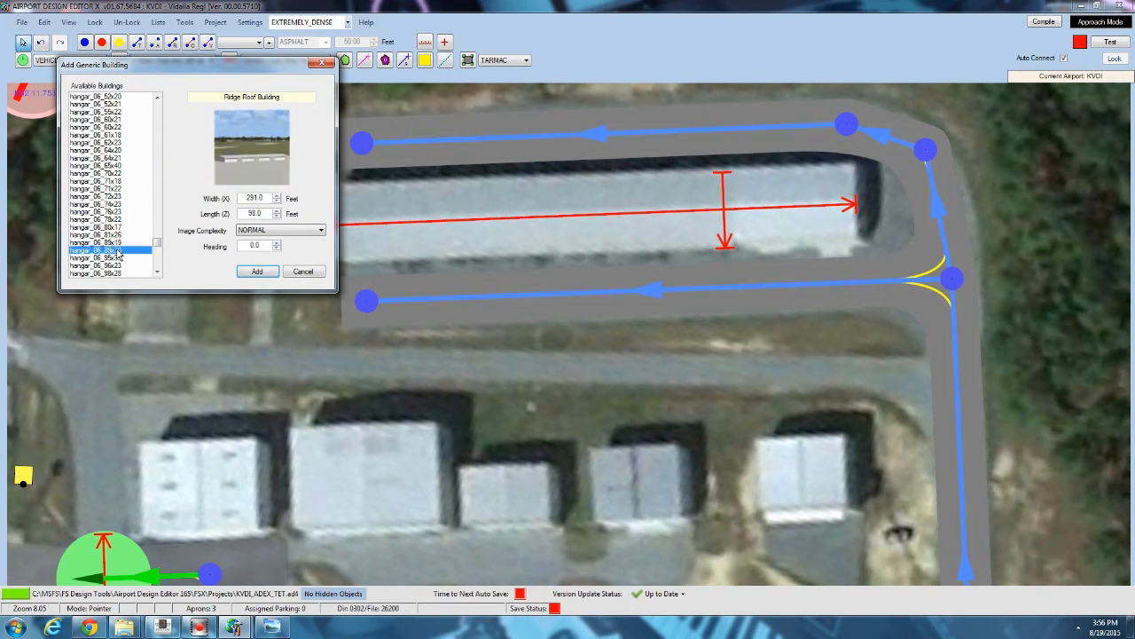
pyautogui.click(118, 258)
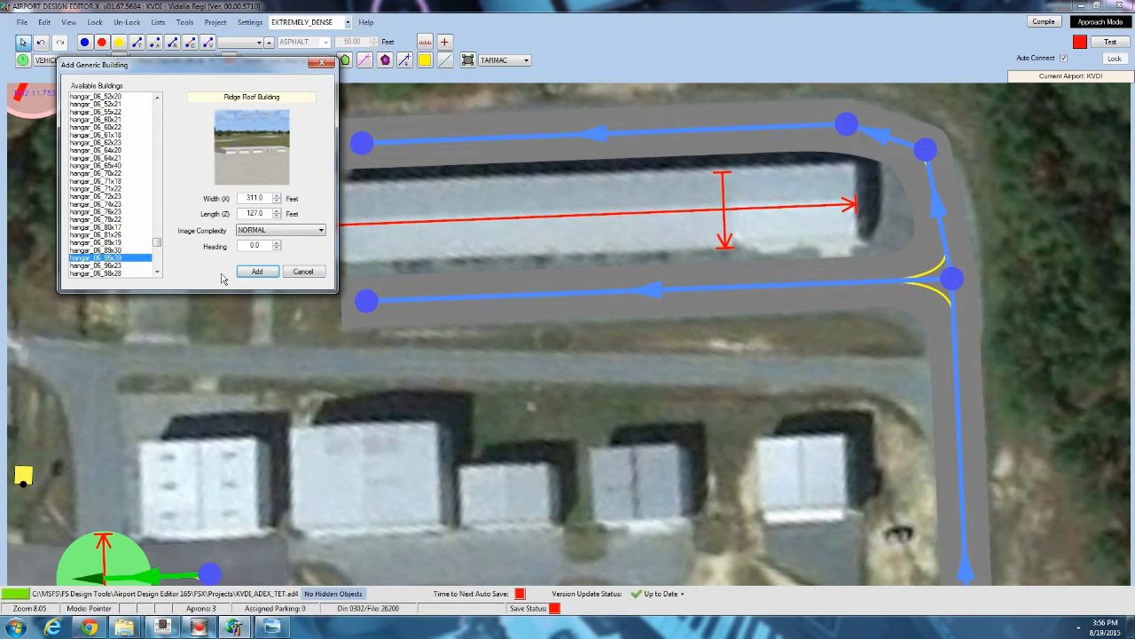
pyautogui.click(256, 272)
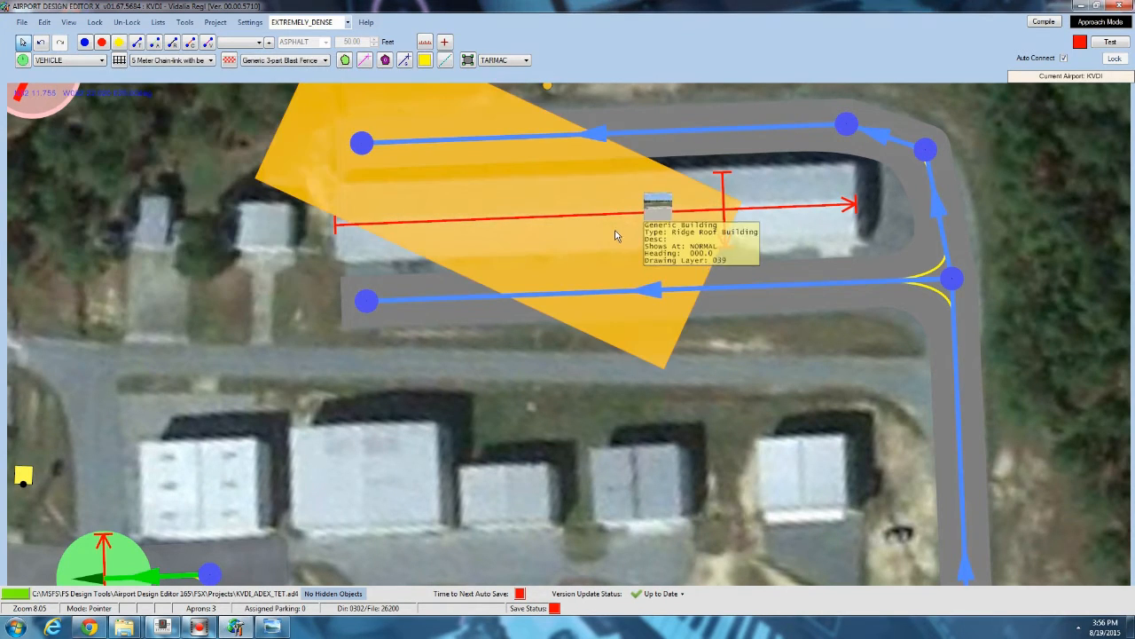
pyautogui.click(666, 256)
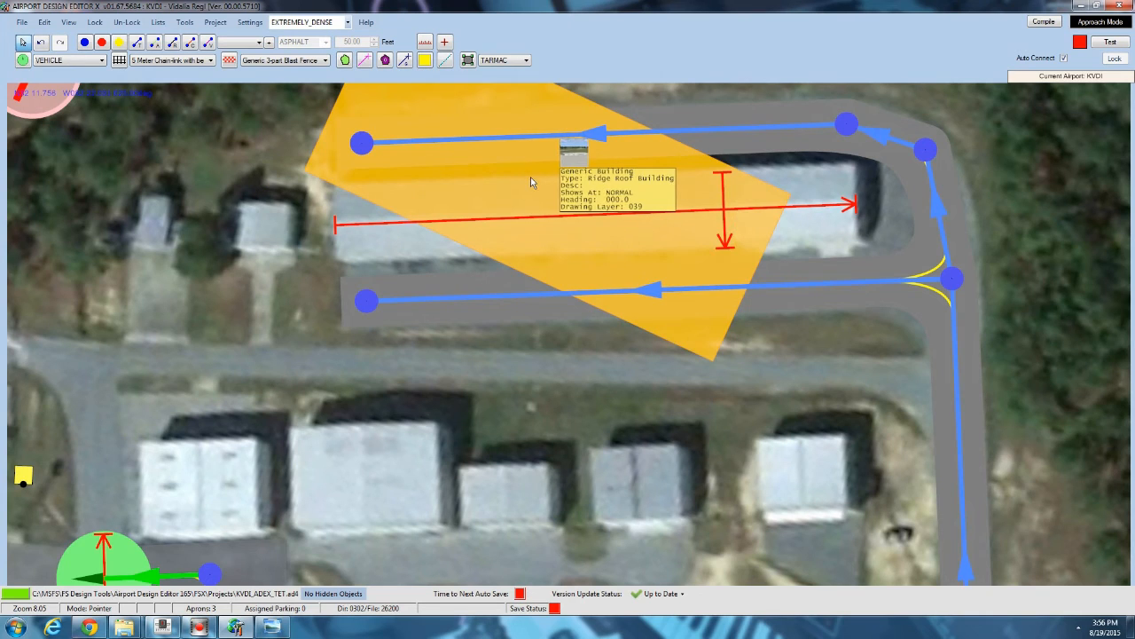
pyautogui.press('Delete')
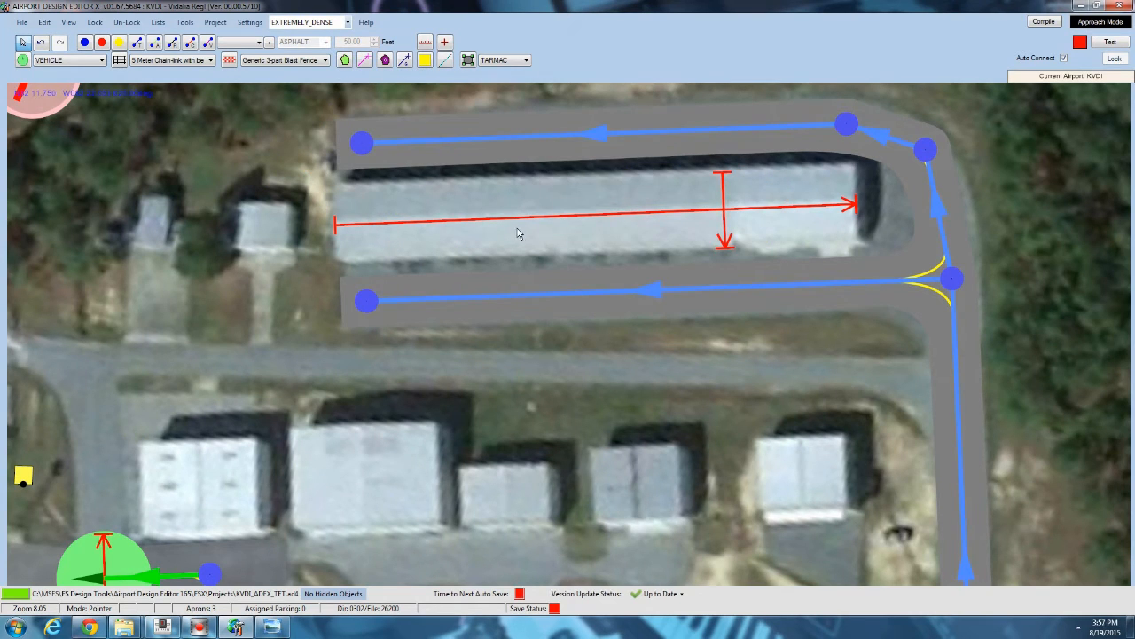
# Try adding the t hangers 02 library object from Airport_Buildings_01 over the long hangar.
pyautogui.moveTo(517, 228); pyautogui.dragTo(360, 271)
pyautogui.rightClick(428, 255)
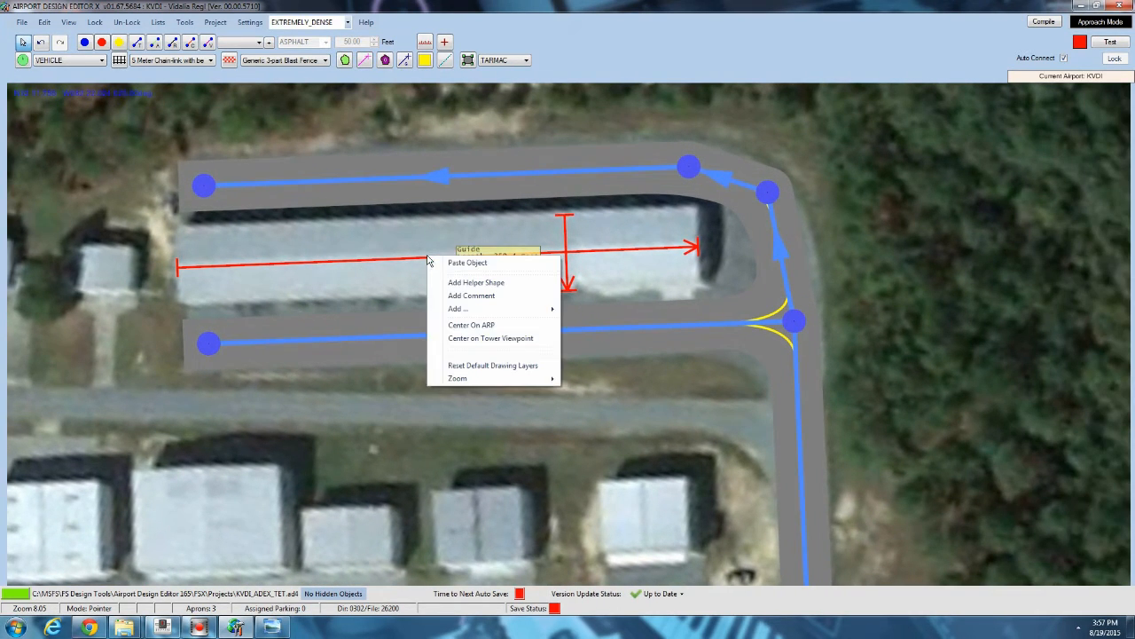
pyautogui.moveTo(468, 308)
pyautogui.click(590, 385)
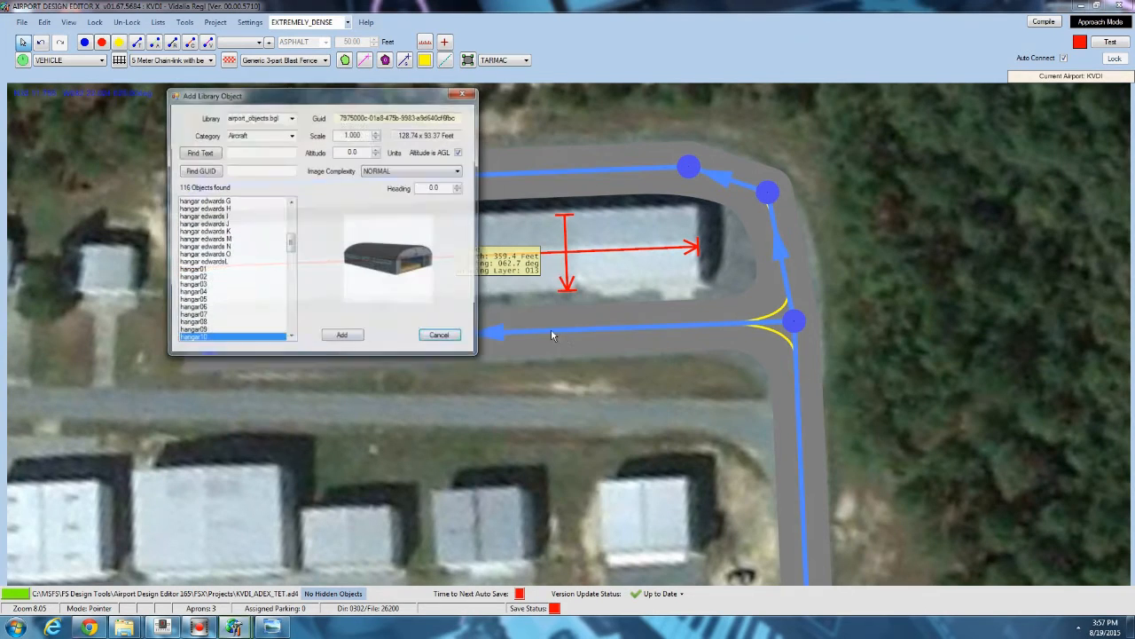
pyautogui.click(291, 117)
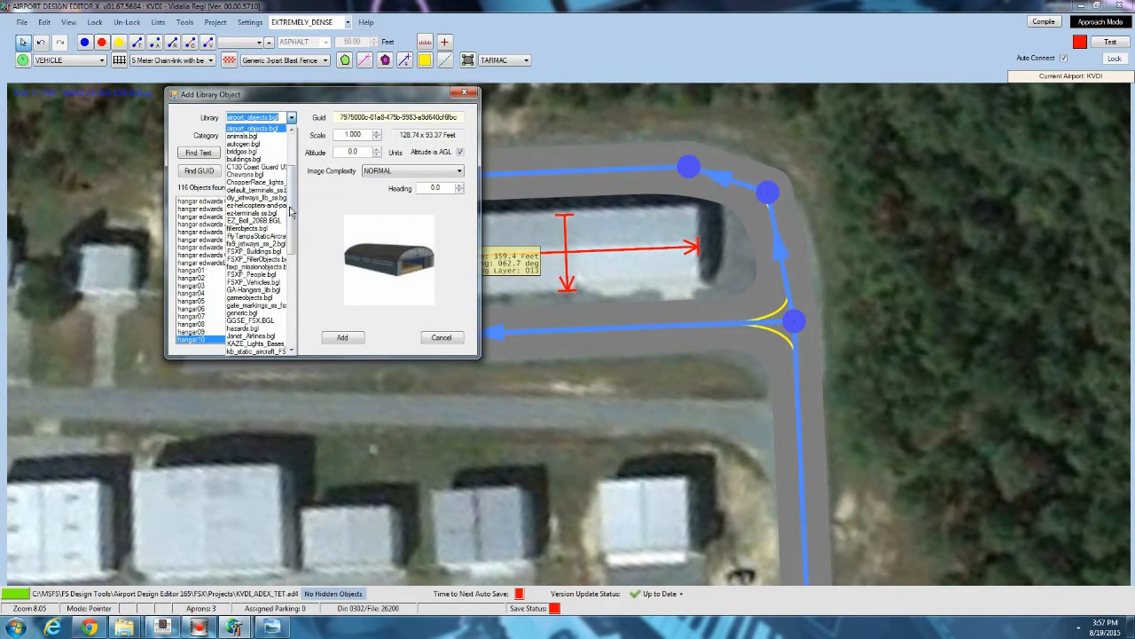
pyautogui.scroll(4, 290, 211)
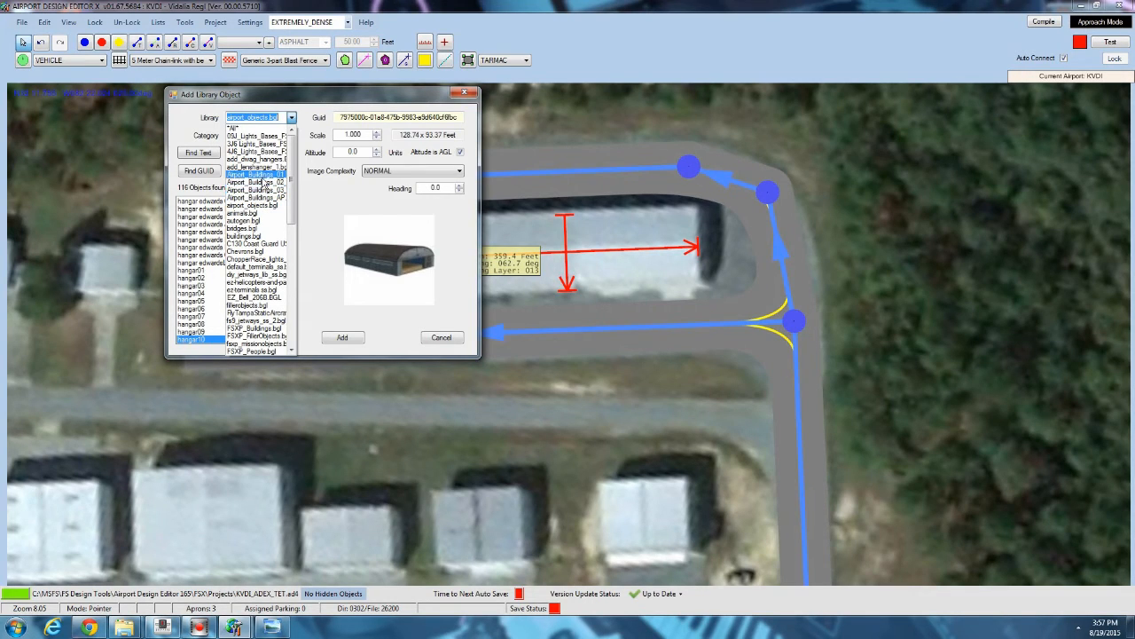
pyautogui.click(263, 180)
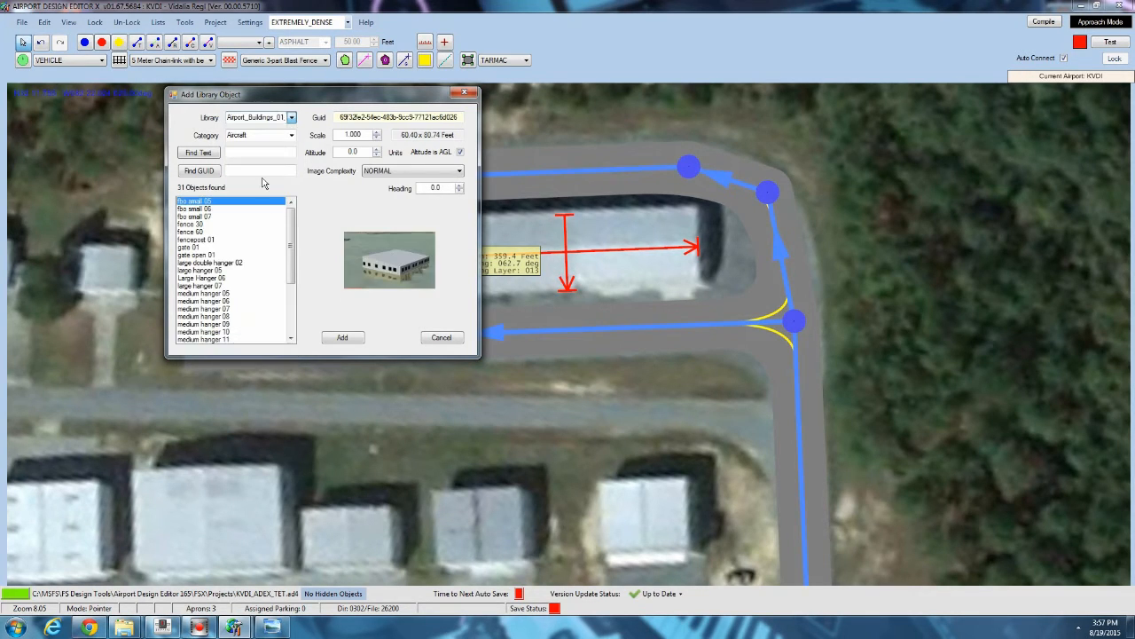
pyautogui.click(220, 256)
pyautogui.scroll(-4, 220, 256)
pyautogui.click(220, 248)
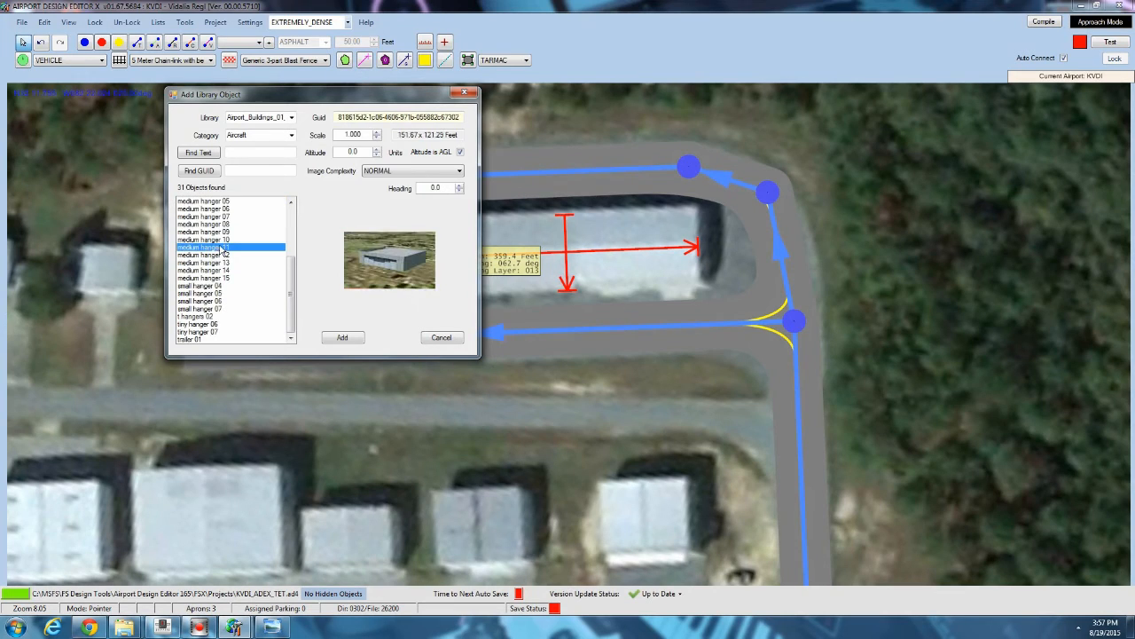
pyautogui.click(292, 120)
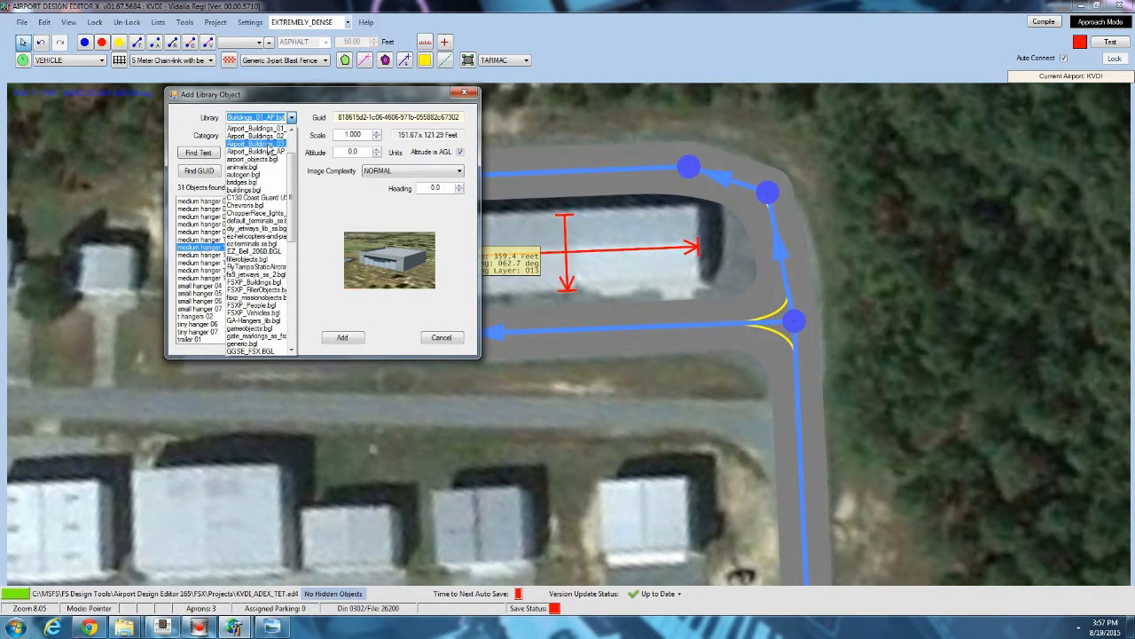
pyautogui.click(255, 129)
pyautogui.click(217, 243)
pyautogui.scroll(-4, 210, 248)
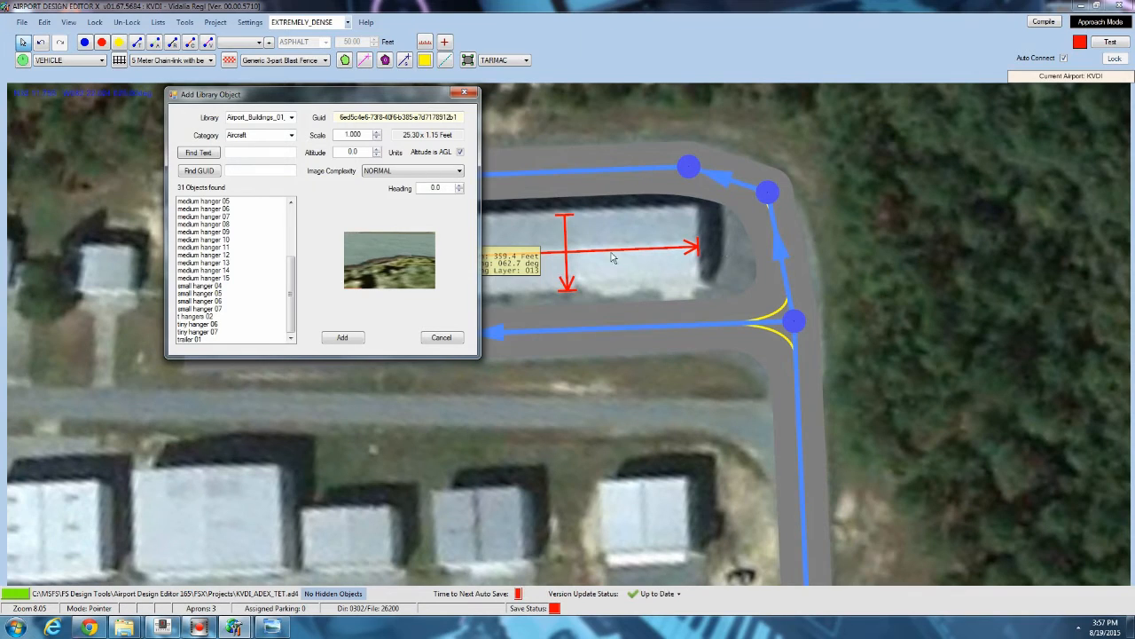
pyautogui.click(218, 330)
pyautogui.click(196, 317)
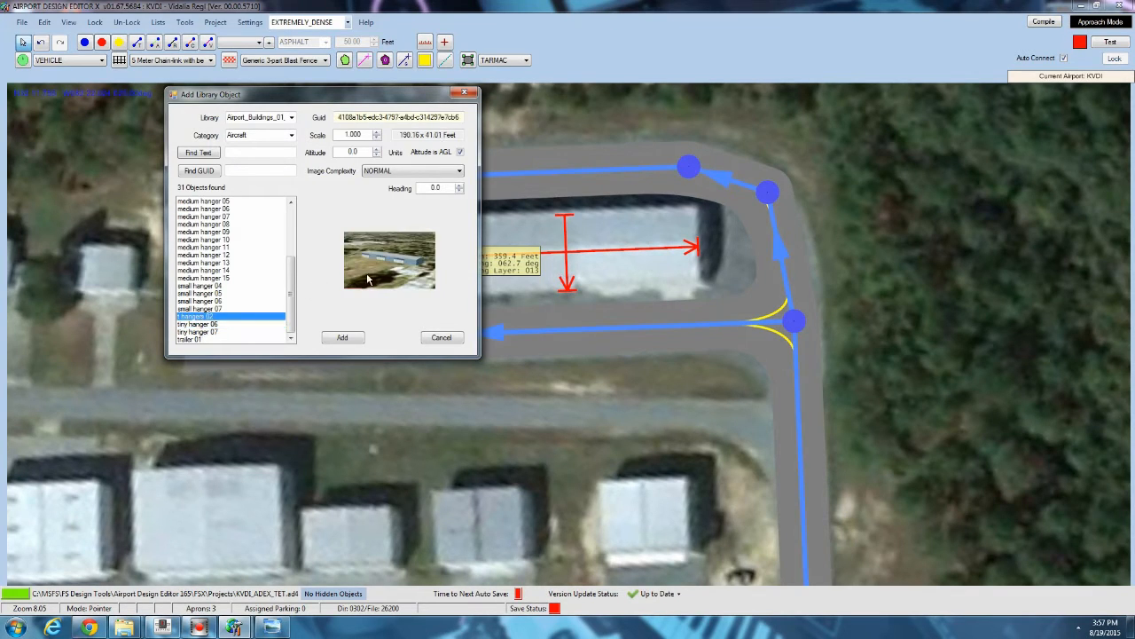
pyautogui.click(331, 343)
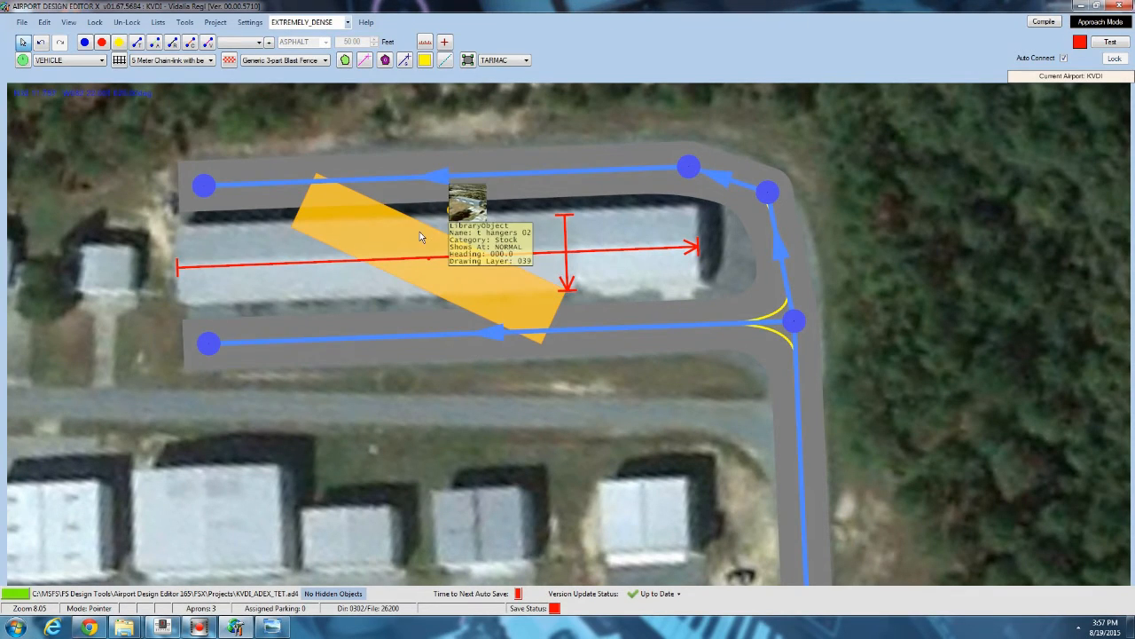
pyautogui.rightClick(419, 232)
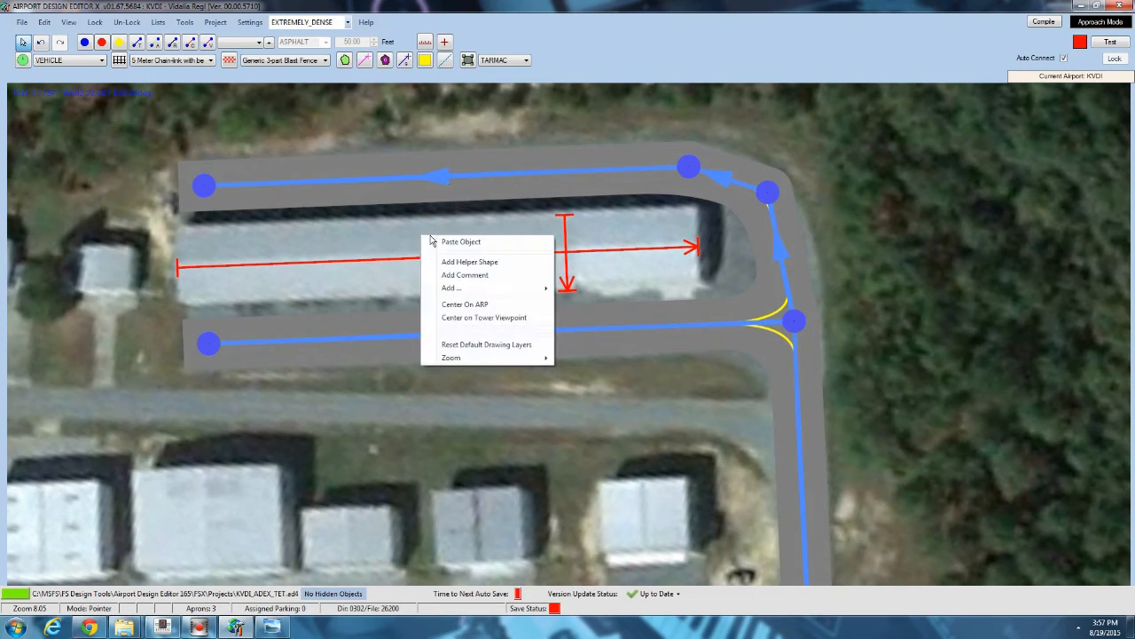
# Try adding the T Hangers 06 library object from Airport_Buildings_02 over the long hangar.
pyautogui.moveTo(452, 289)
pyautogui.click(581, 366)
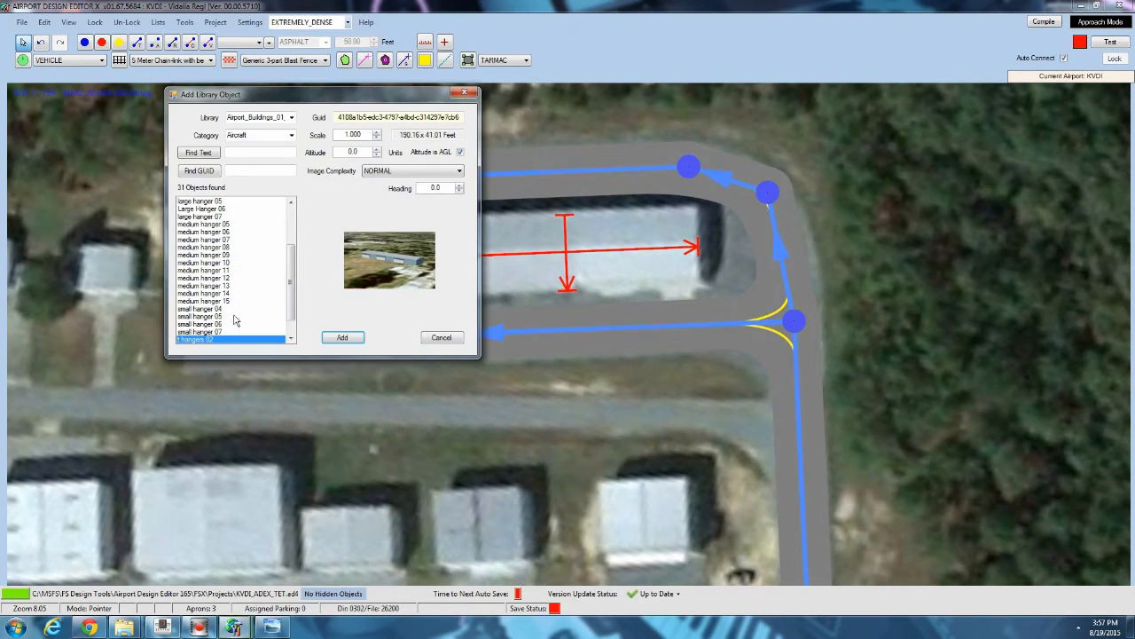
pyautogui.click(204, 316)
pyautogui.click(206, 217)
pyautogui.scroll(3, 206, 220)
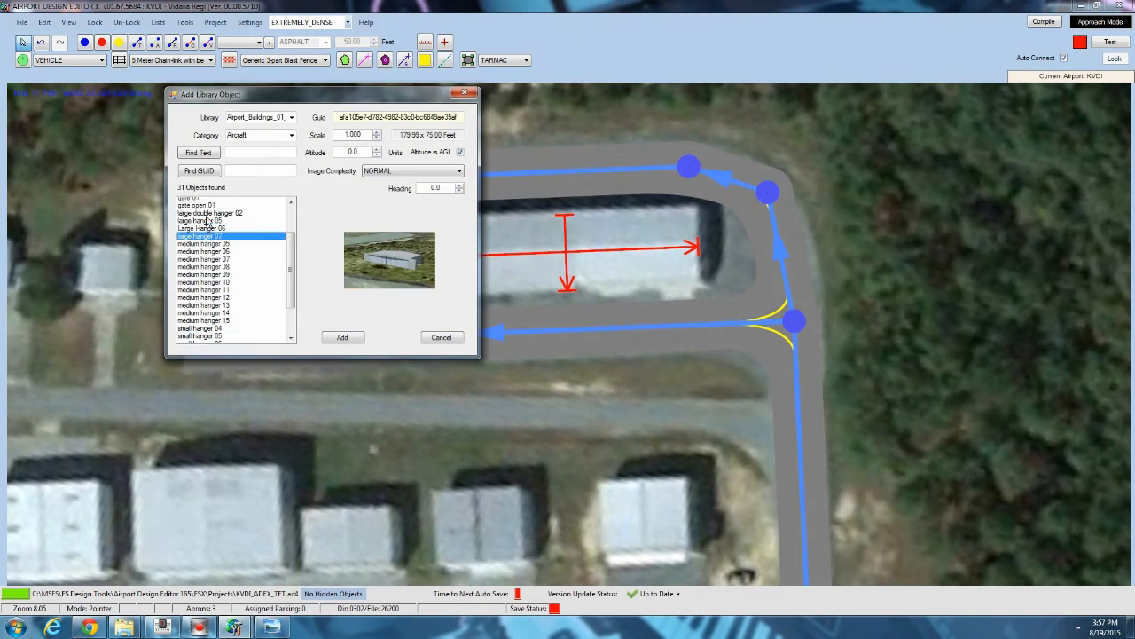
pyautogui.click(291, 117)
pyautogui.click(257, 135)
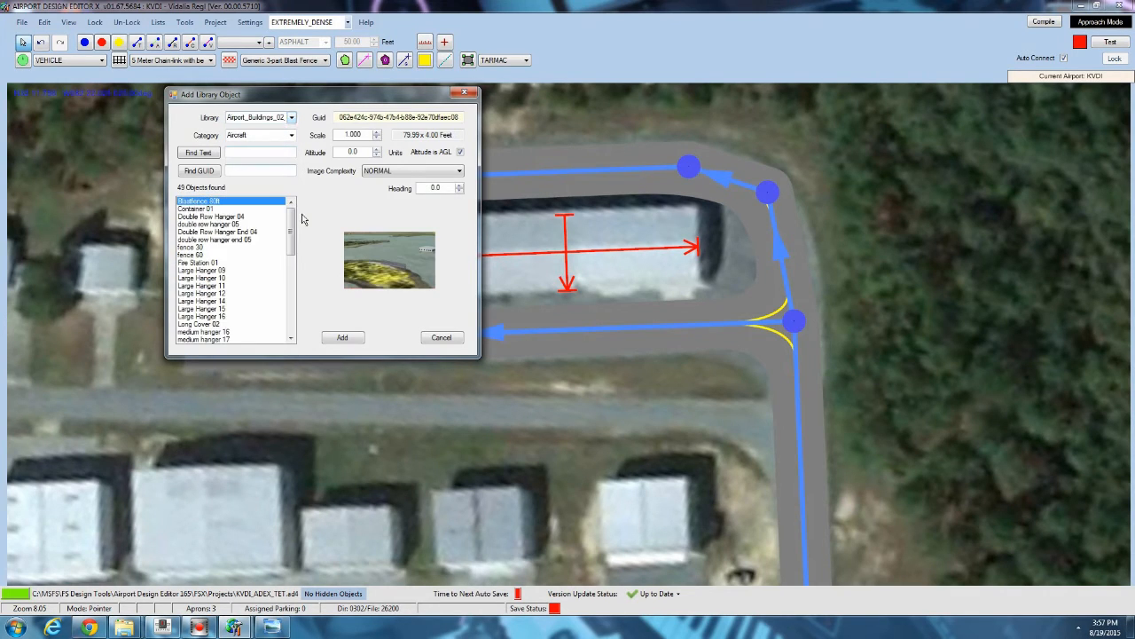
pyautogui.scroll(-10, 230, 266)
pyautogui.click(188, 317)
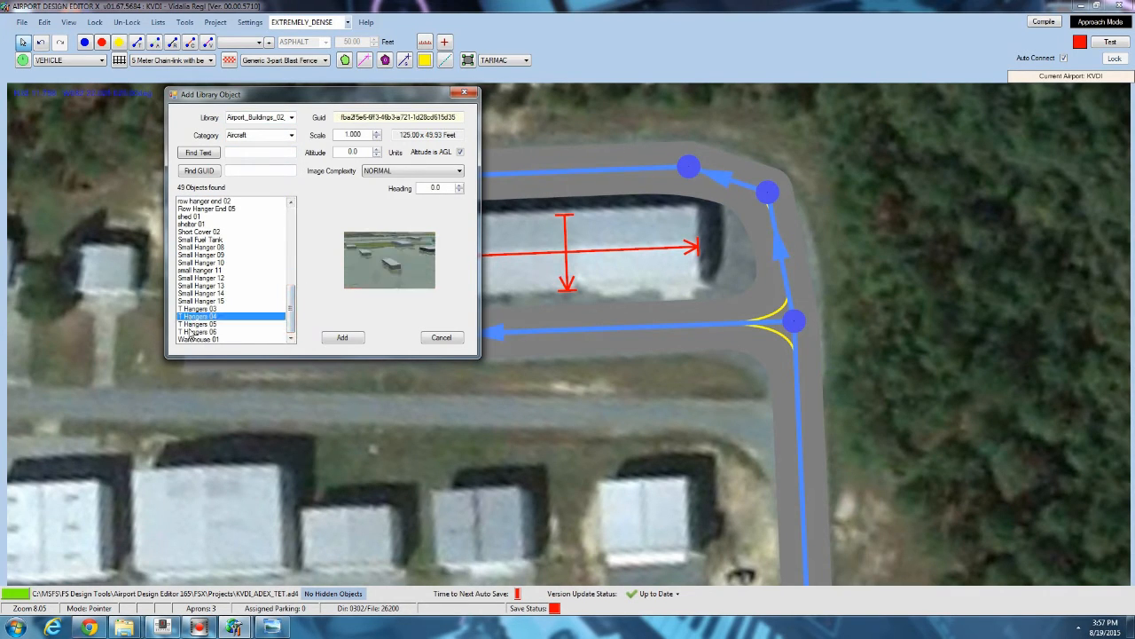
pyautogui.click(194, 340)
pyautogui.click(200, 308)
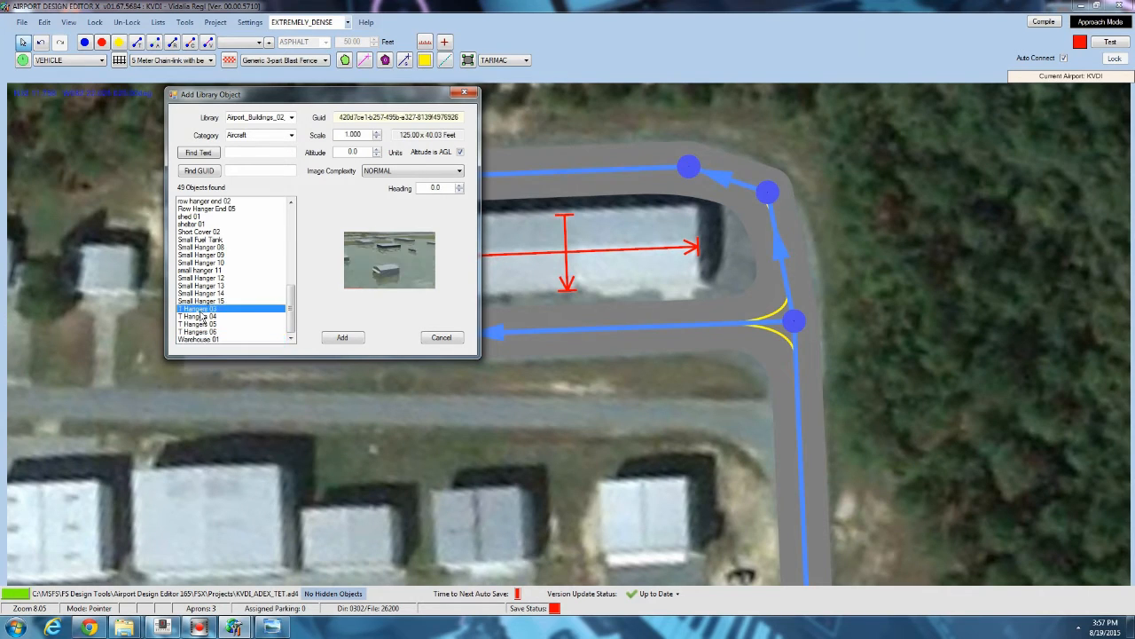
pyautogui.click(201, 316)
pyautogui.click(202, 324)
pyautogui.click(206, 331)
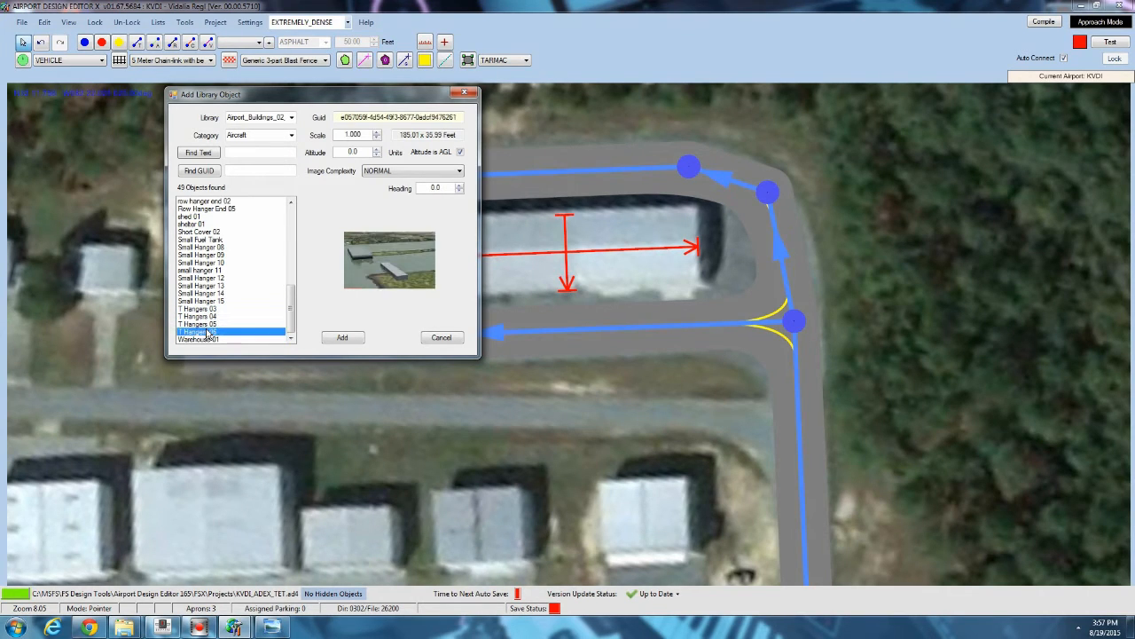
pyautogui.click(343, 337)
pyautogui.moveTo(466, 220)
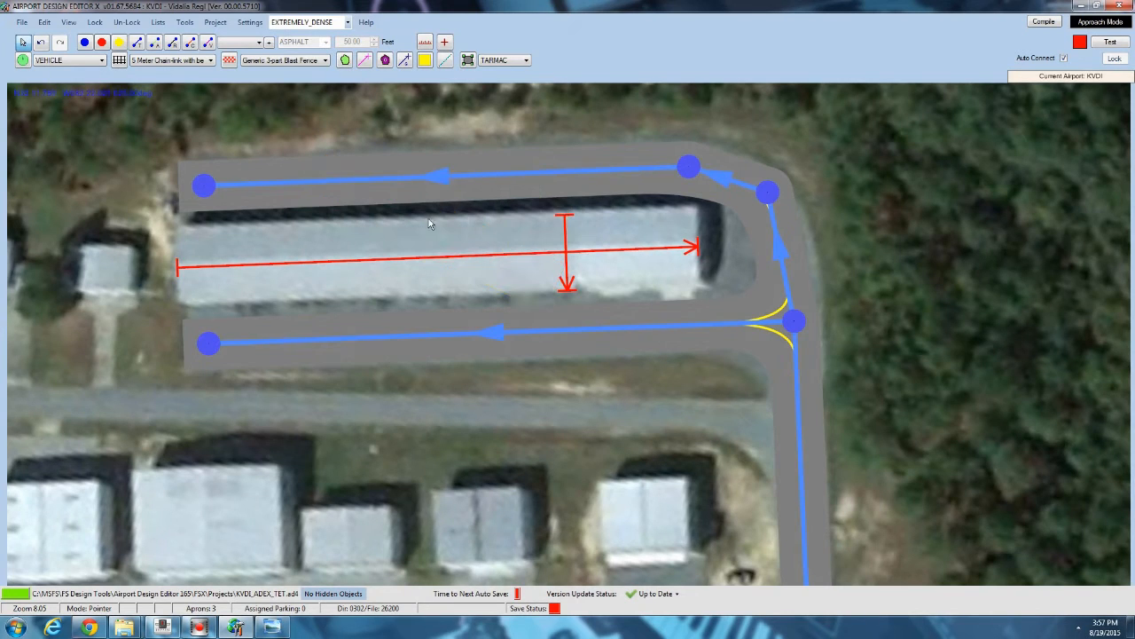
# Add the t hangers 01 library object from Airport_Buildings_AP, rotating and moving it onto the long hangar.
pyautogui.rightClick(420, 248)
pyautogui.moveTo(497, 301)
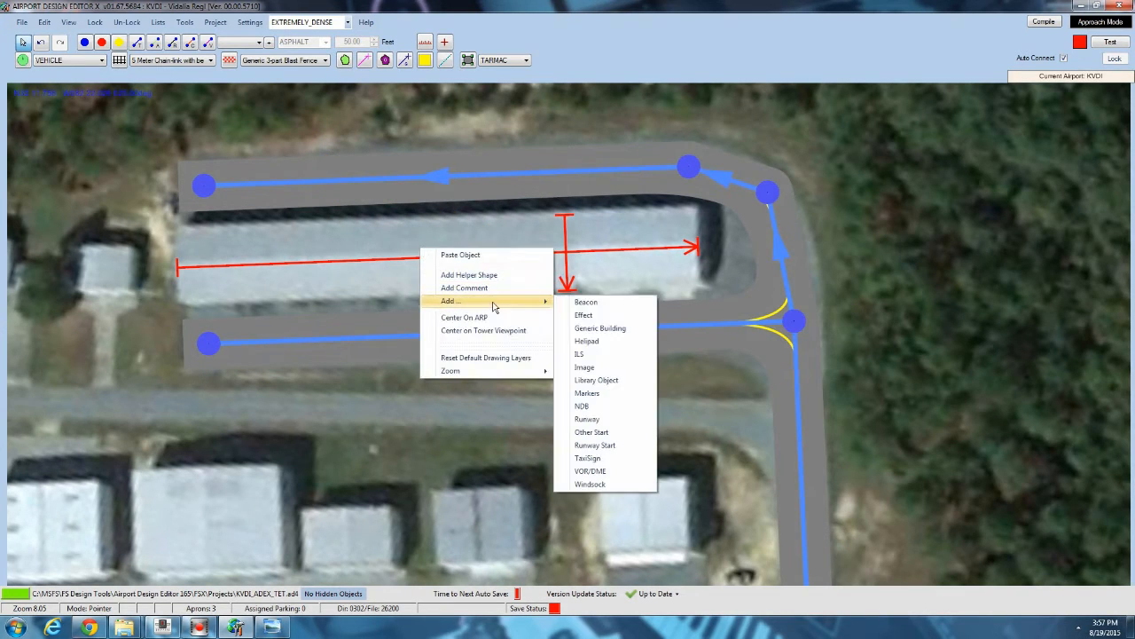
pyautogui.click(581, 382)
pyautogui.scroll(-1, 288, 301)
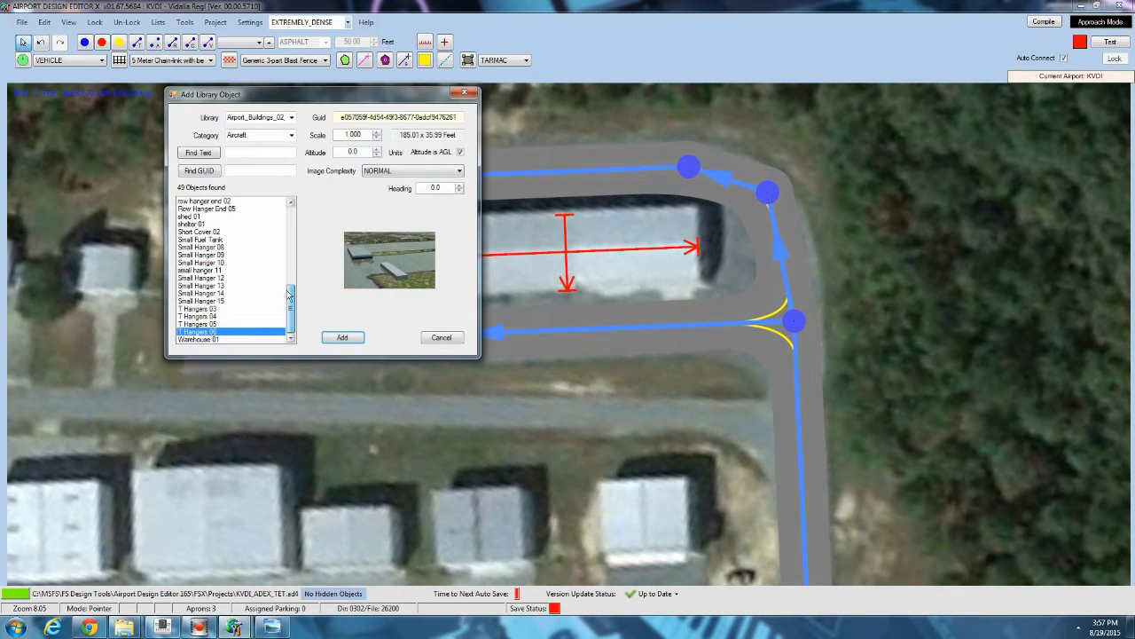
pyautogui.click(291, 117)
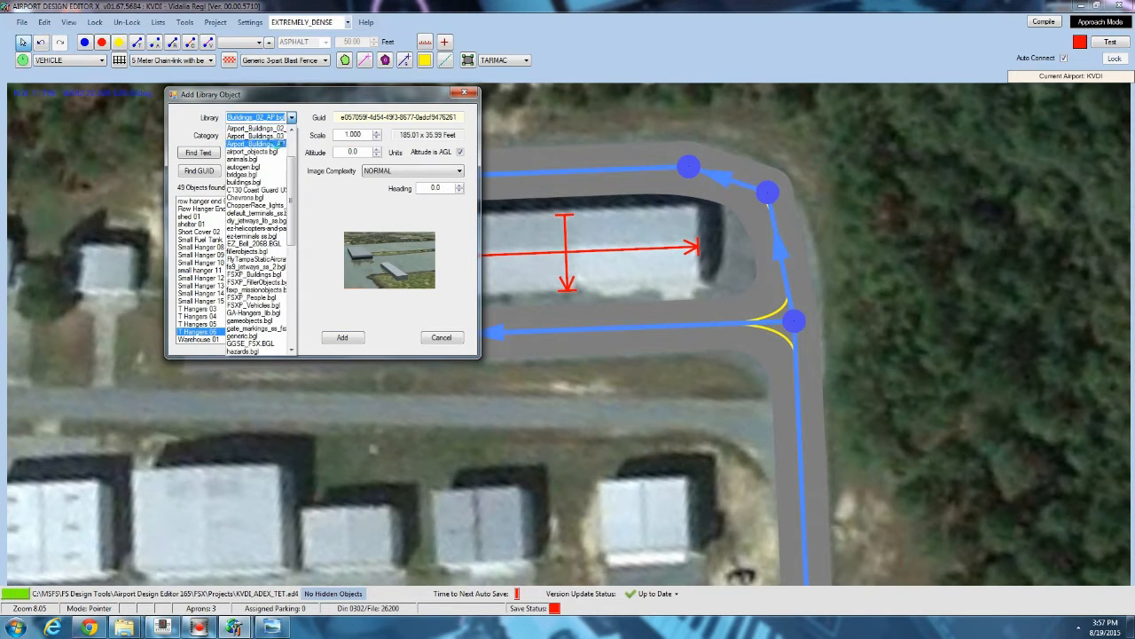
pyautogui.click(280, 144)
pyautogui.scroll(-8, 186, 328)
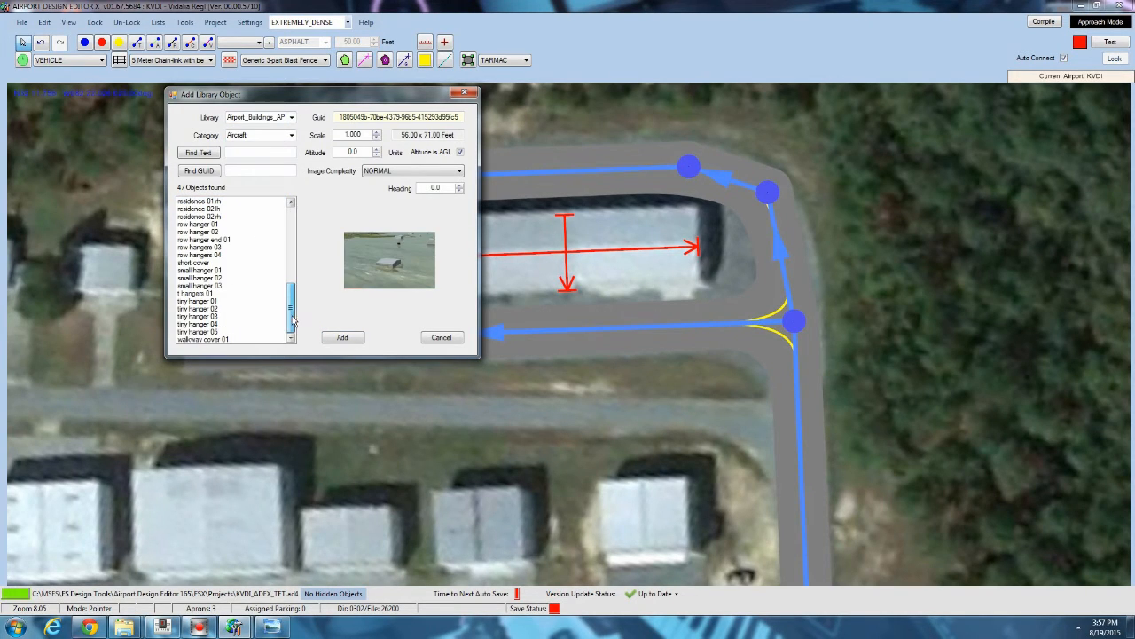
pyautogui.click(192, 294)
pyautogui.click(348, 341)
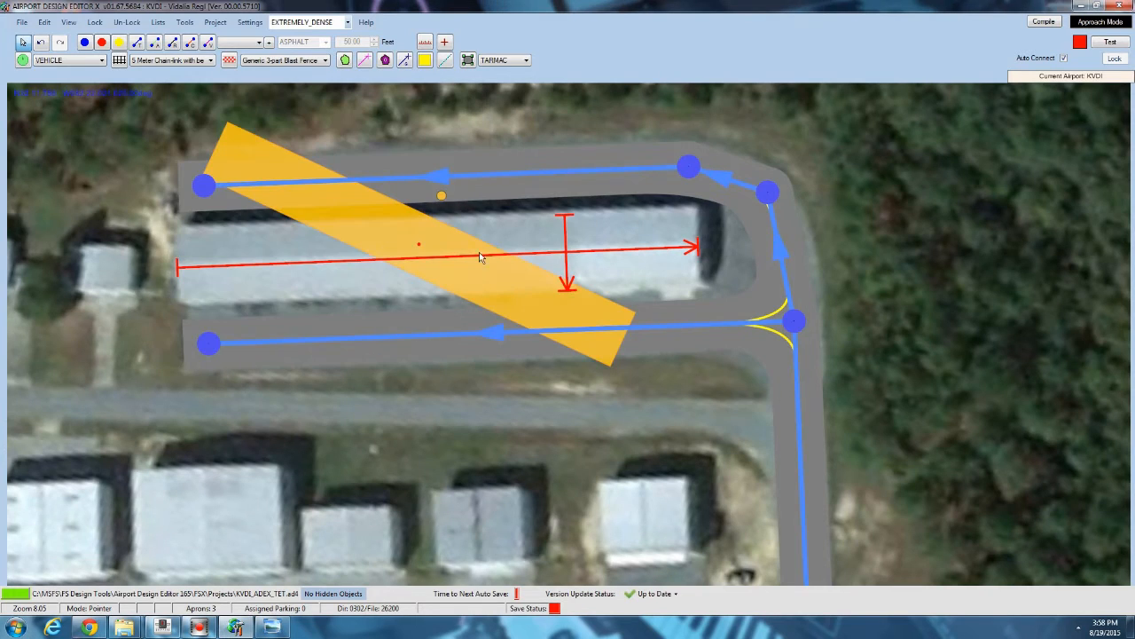
pyautogui.moveTo(441, 196); pyautogui.dragTo(417, 187)
pyautogui.moveTo(336, 240); pyautogui.dragTo(349, 267)
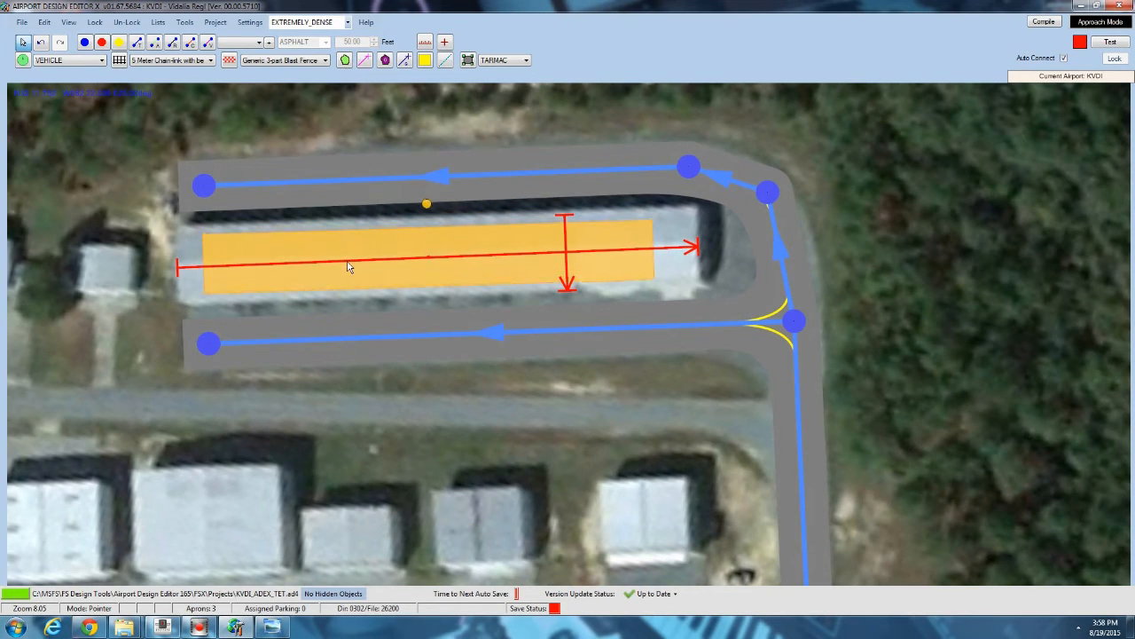
# Open the t hangers 01 object's properties and close them without changes.
pyautogui.click(399, 233)
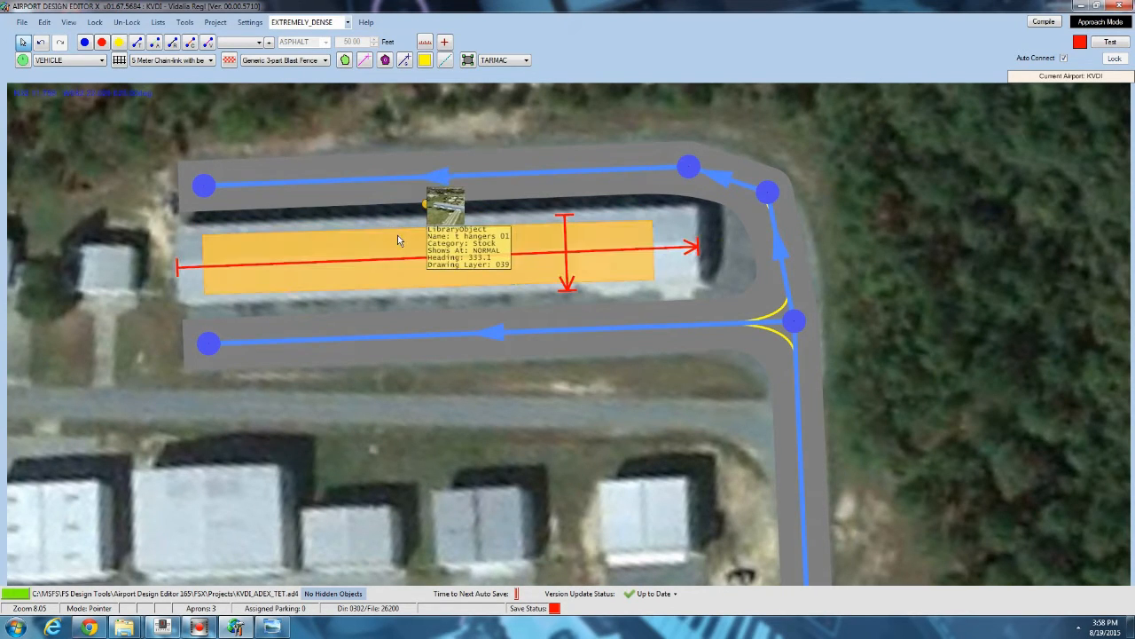
pyautogui.doubleClick(397, 235)
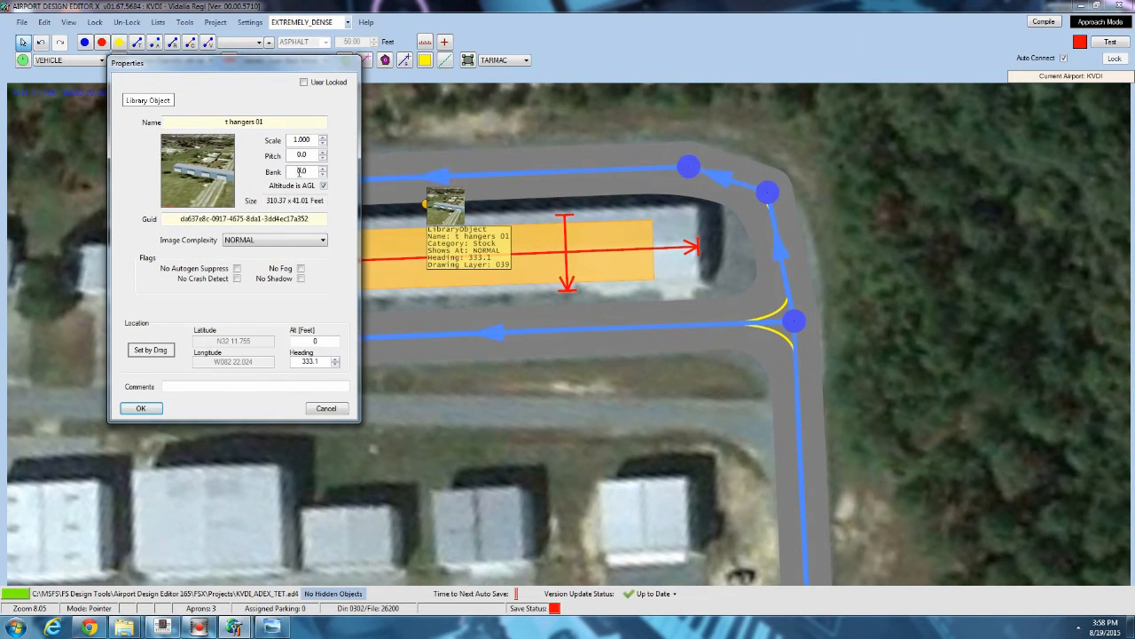
pyautogui.click(325, 410)
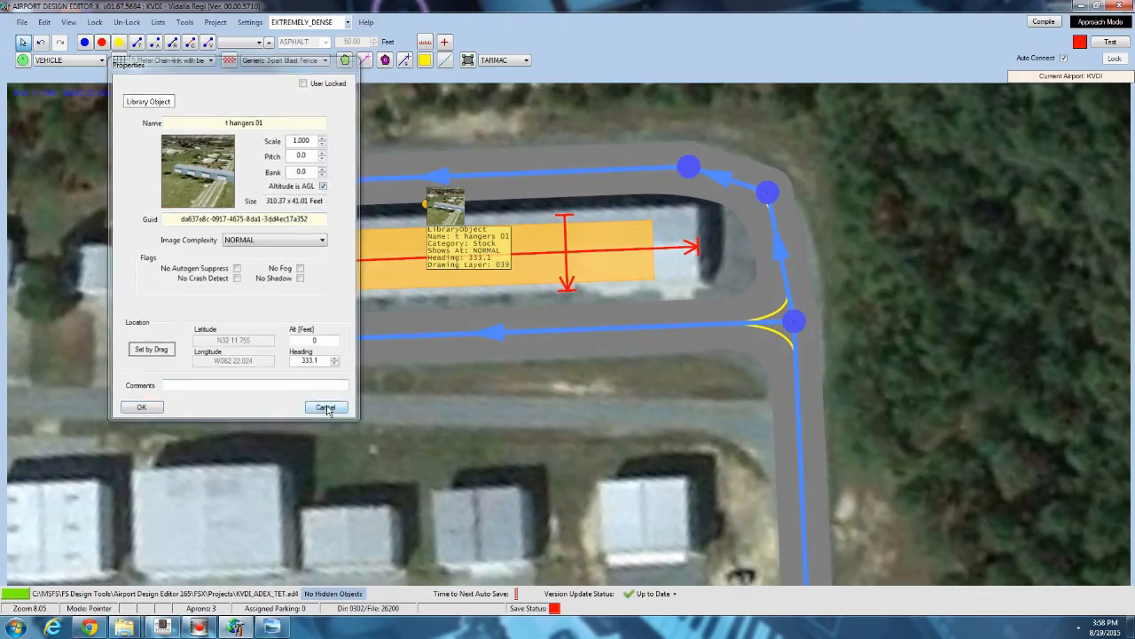
# Add the cargoD boat library object from vehicles_water.bgl in the empty area beyond the airport imagery and open its properties.
pyautogui.scroll(-6, 427, 265)
pyautogui.scroll(-5, 428, 260)
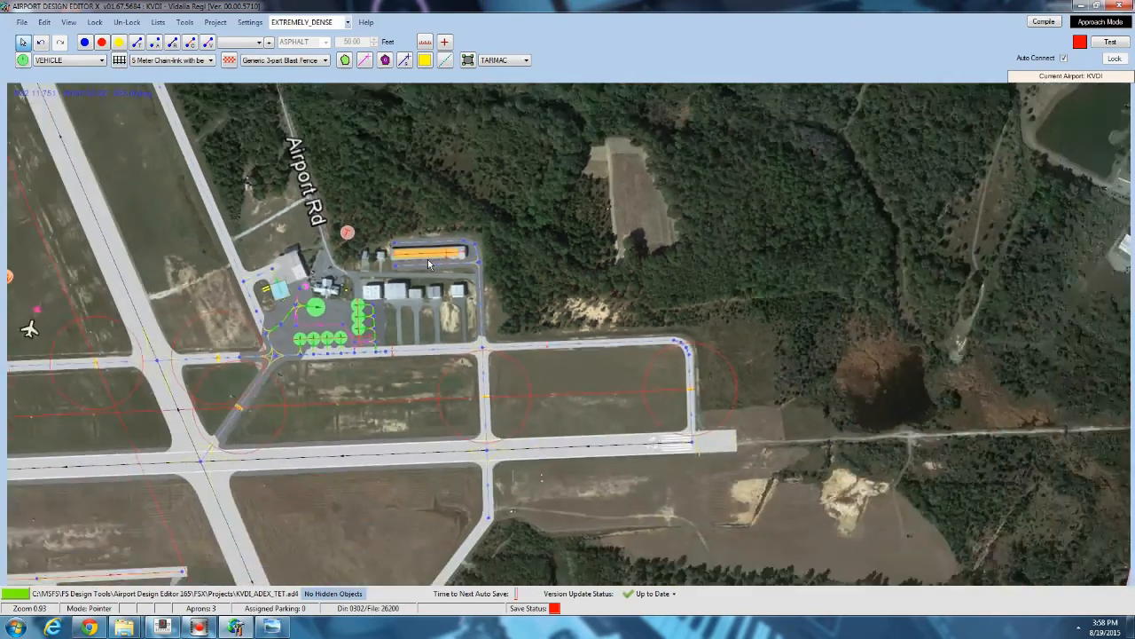
pyautogui.moveTo(666, 386); pyautogui.dragTo(665, 133)
pyautogui.moveTo(408, 374); pyautogui.dragTo(526, 276)
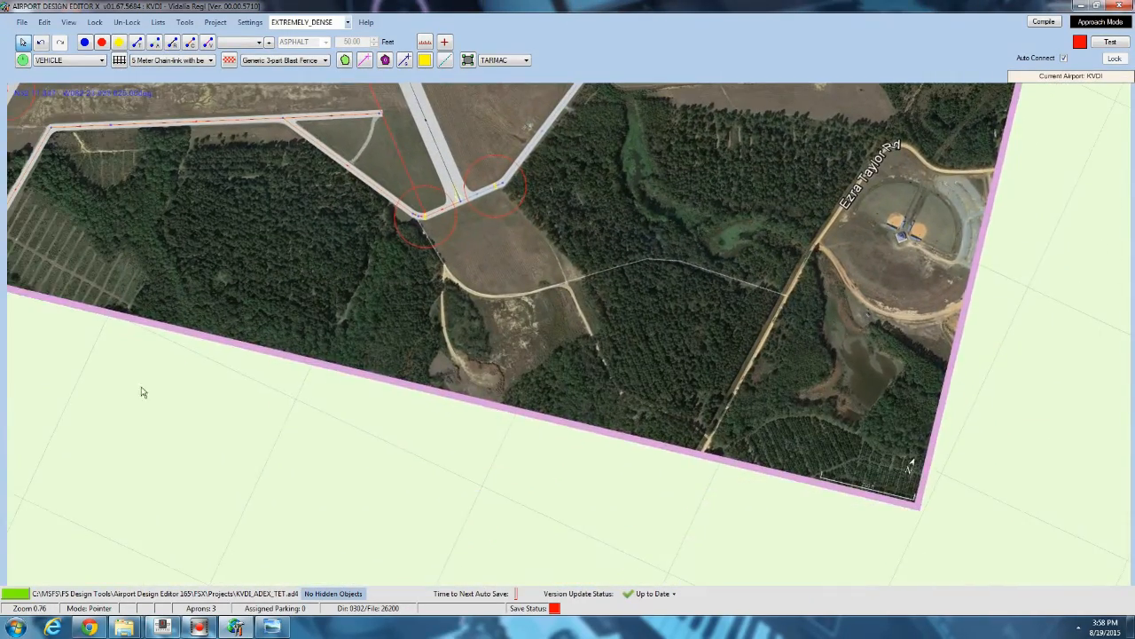
pyautogui.moveTo(271, 453); pyautogui.dragTo(373, 285)
pyautogui.rightClick(354, 305)
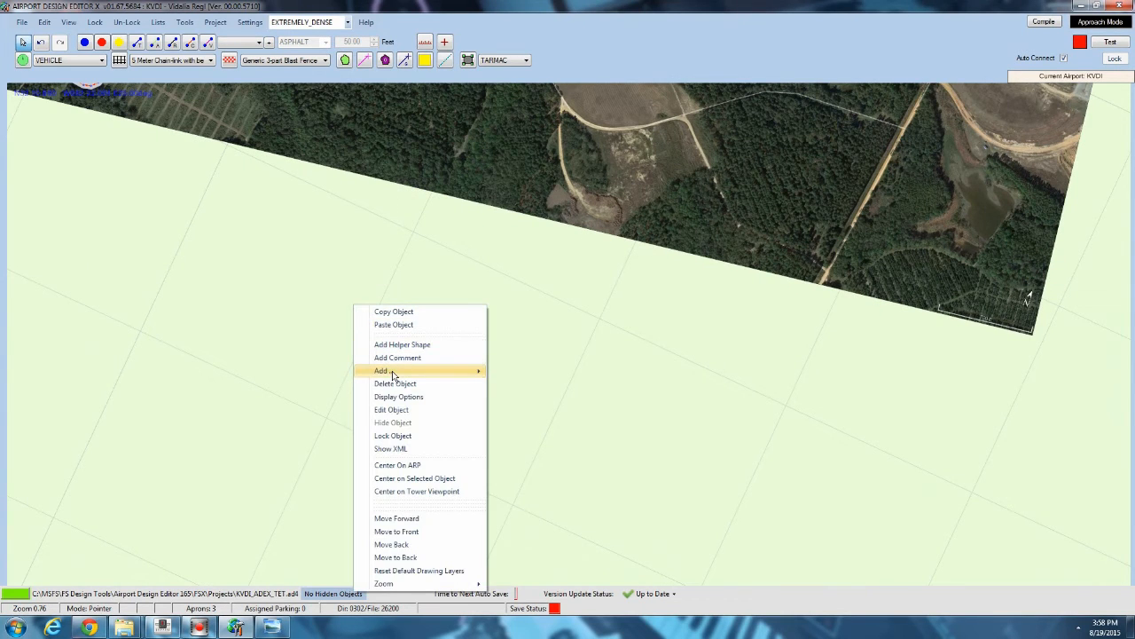
pyautogui.moveTo(393, 372)
pyautogui.click(530, 450)
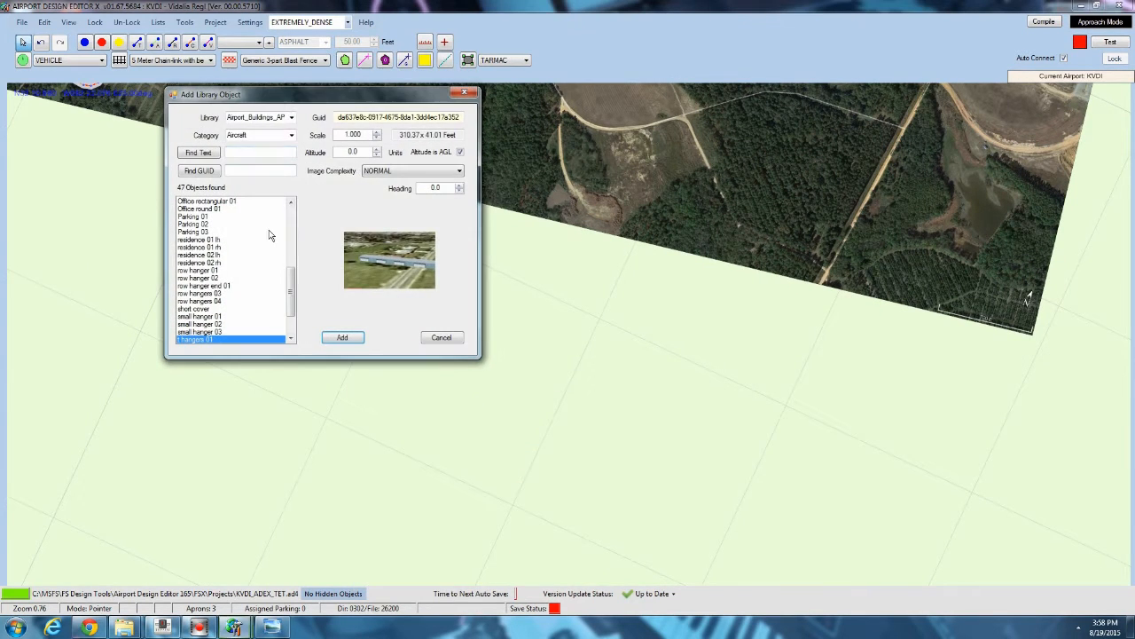
pyautogui.click(291, 117)
pyautogui.moveTo(290, 192); pyautogui.dragTo(298, 264)
pyautogui.scroll(-3, 259, 332)
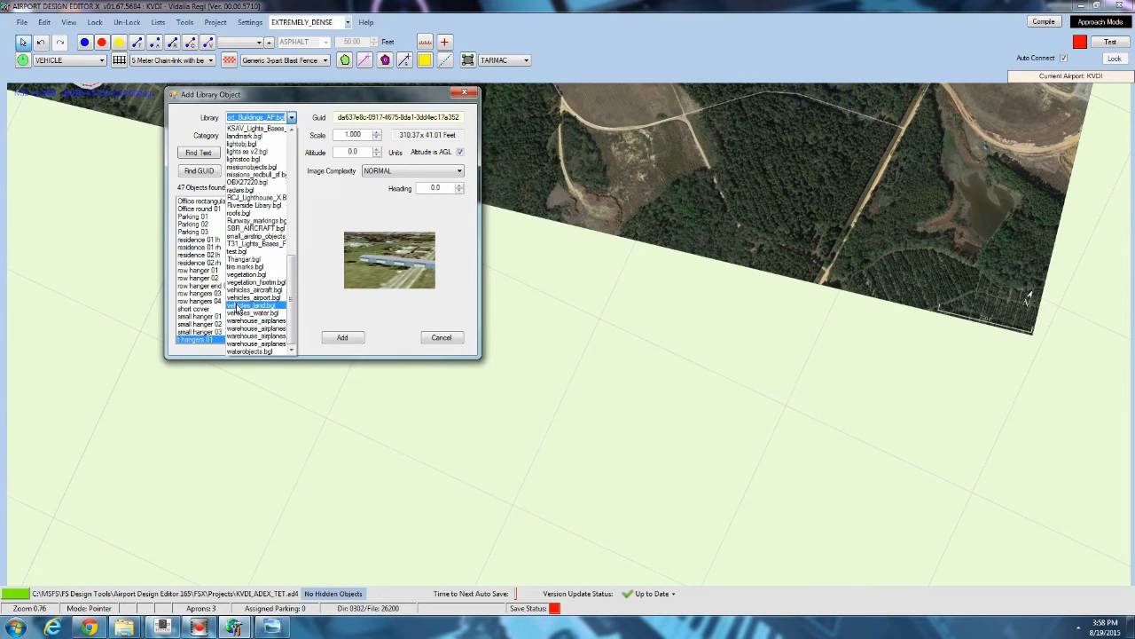
pyautogui.click(247, 313)
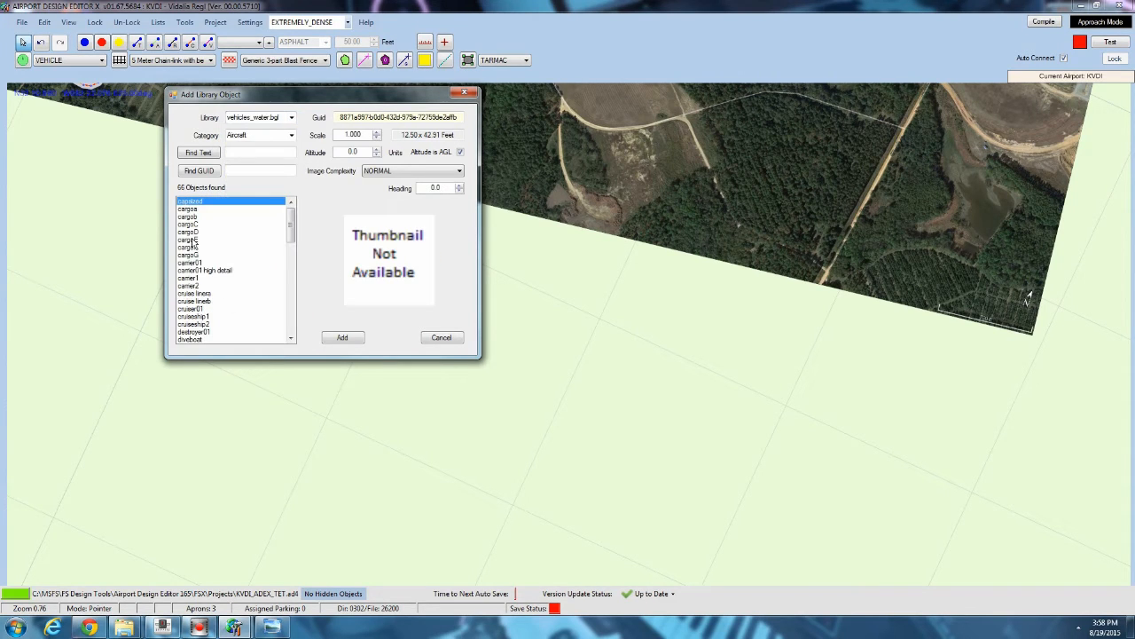
pyautogui.click(190, 232)
pyautogui.click(338, 336)
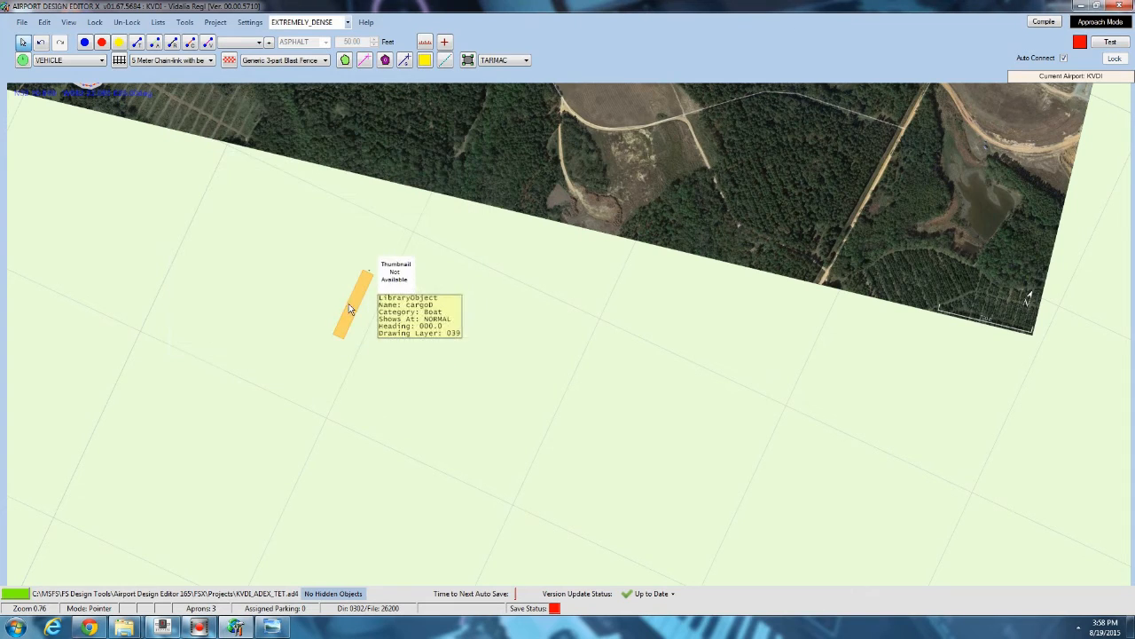
pyautogui.doubleClick(353, 305)
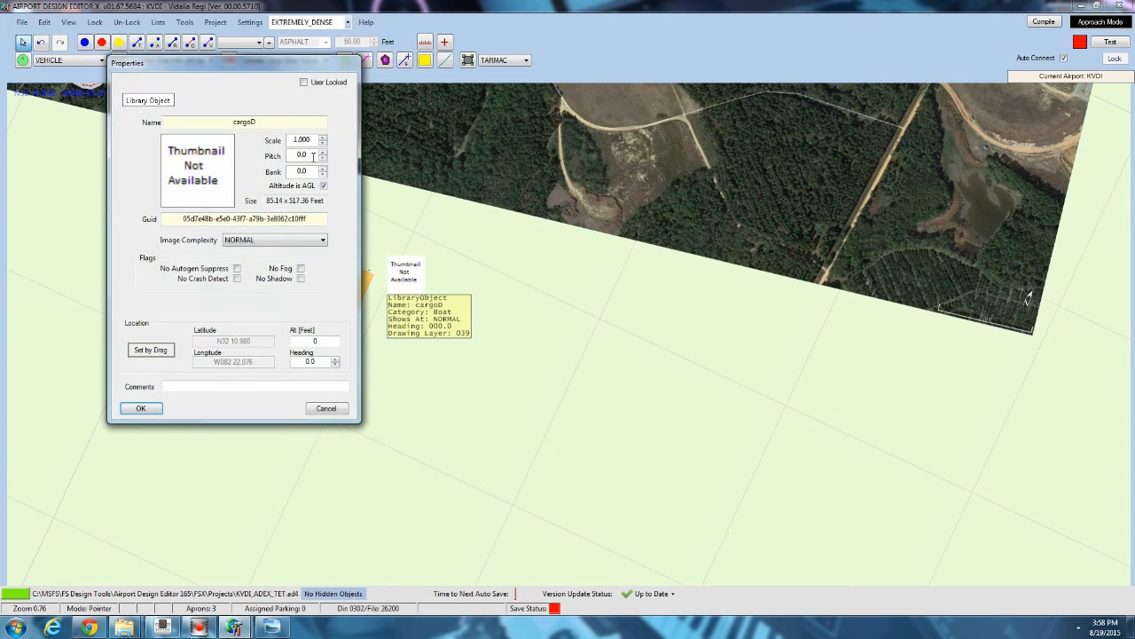
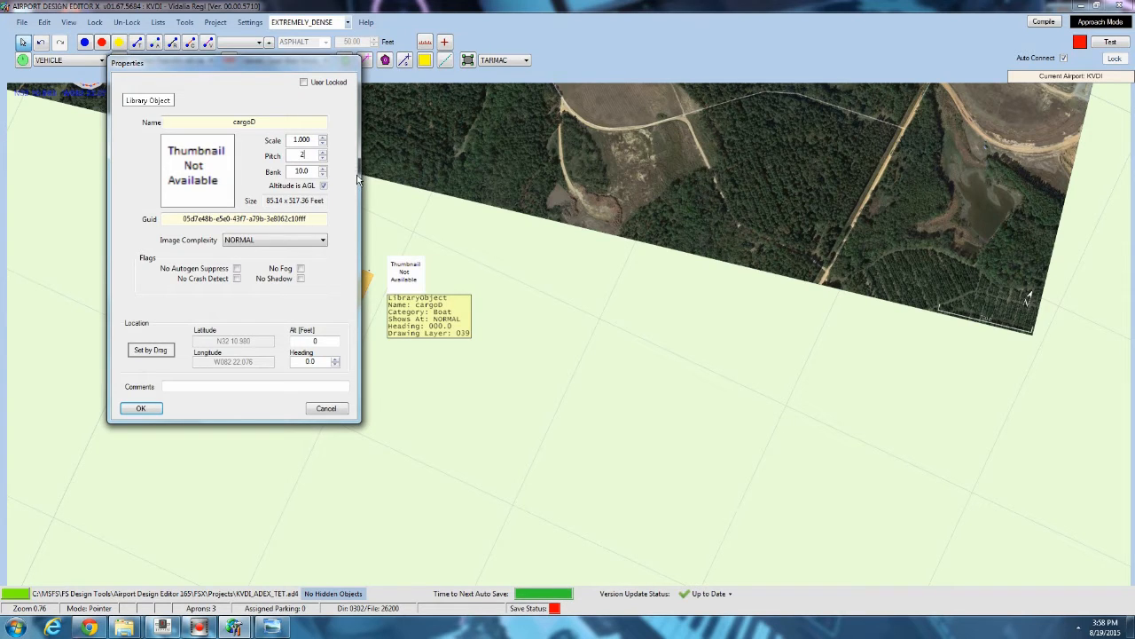
# Set the cargoD boat's pitch to 25 and confirm the properties.
pyautogui.write('5')
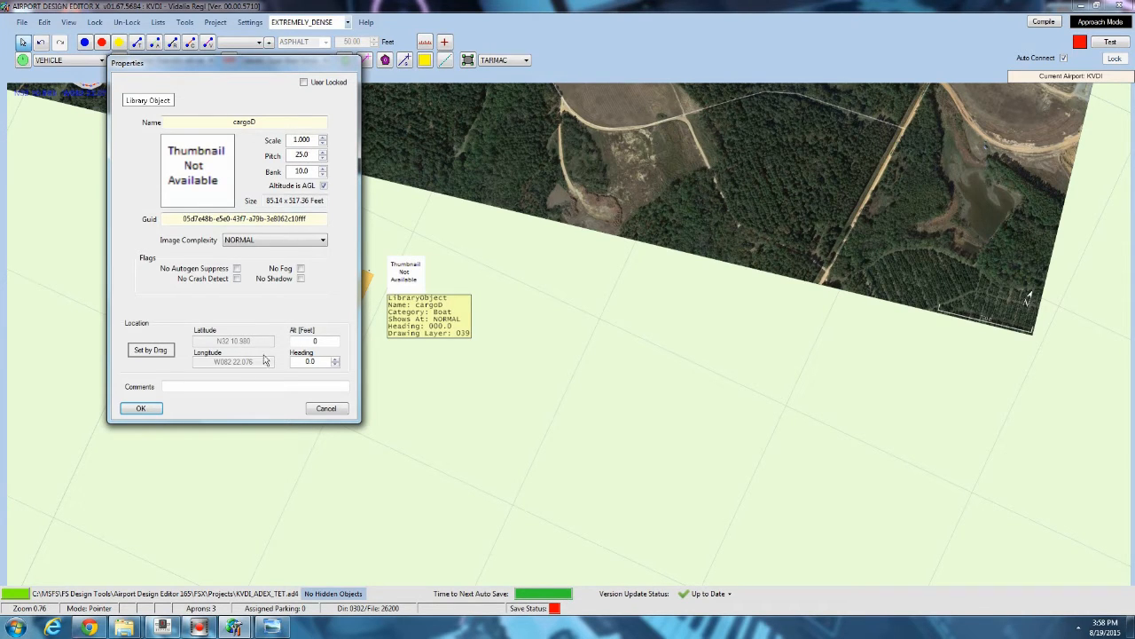
pyautogui.click(140, 407)
pyautogui.scroll(4, 376, 284)
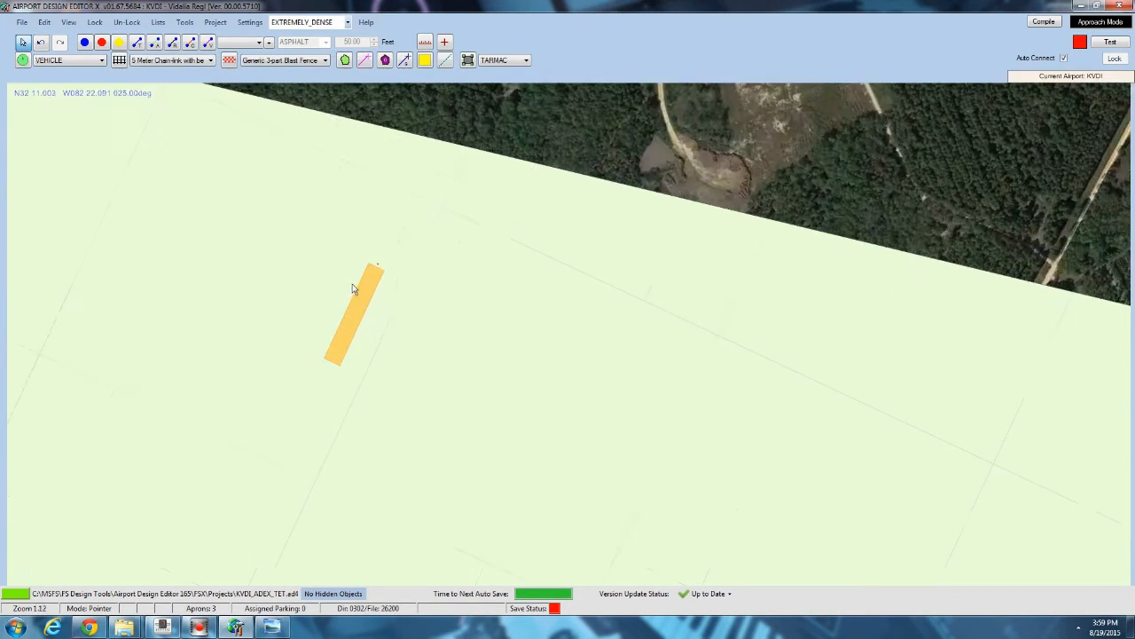
# Reopen the cargoD boat's properties, close them, and delete the boat object.
pyautogui.doubleClick(376, 282)
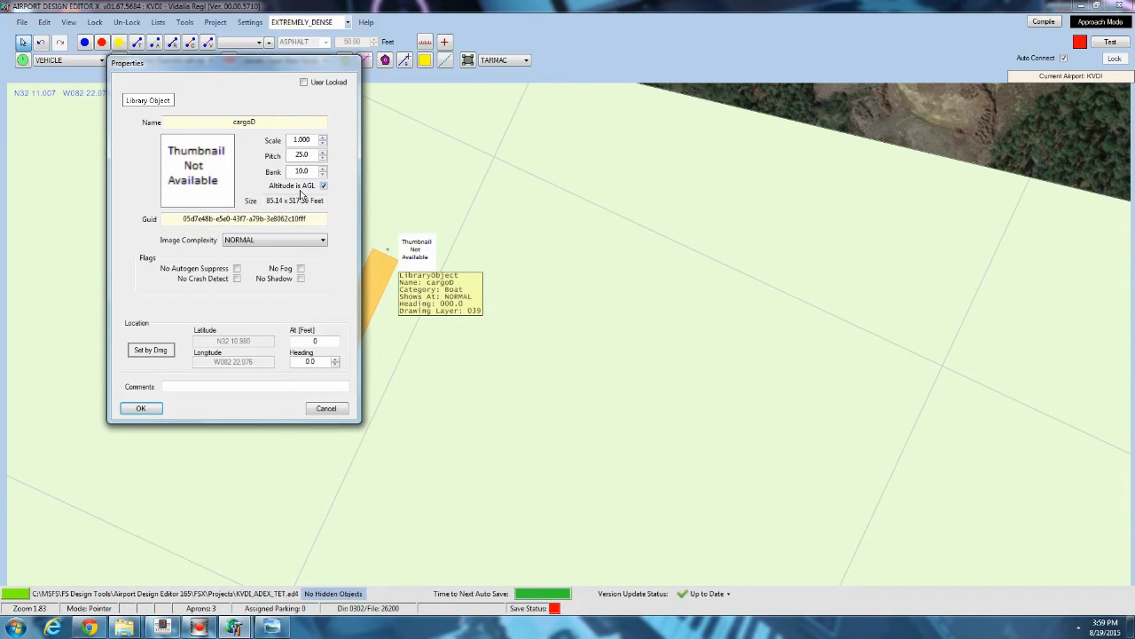
pyautogui.click(140, 408)
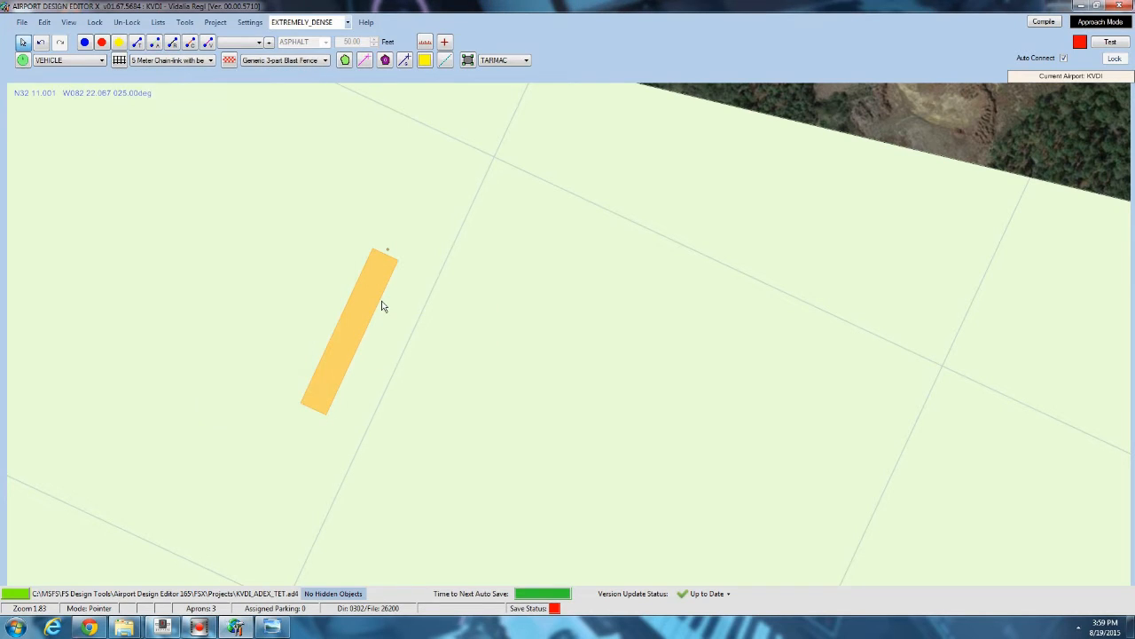
pyautogui.moveTo(380, 309)
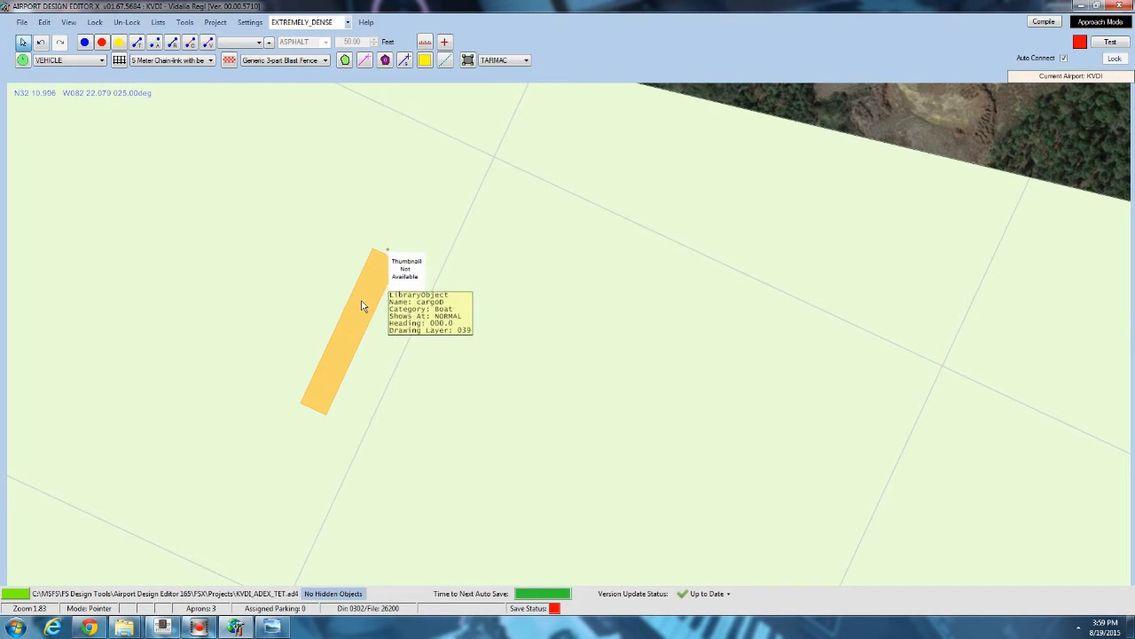
pyautogui.press('Delete')
# Return to the long hangar and scale up the t hangers 01 object to about 1.2.
pyautogui.scroll(-1, 502, 181)
pyautogui.rightClick(441, 414)
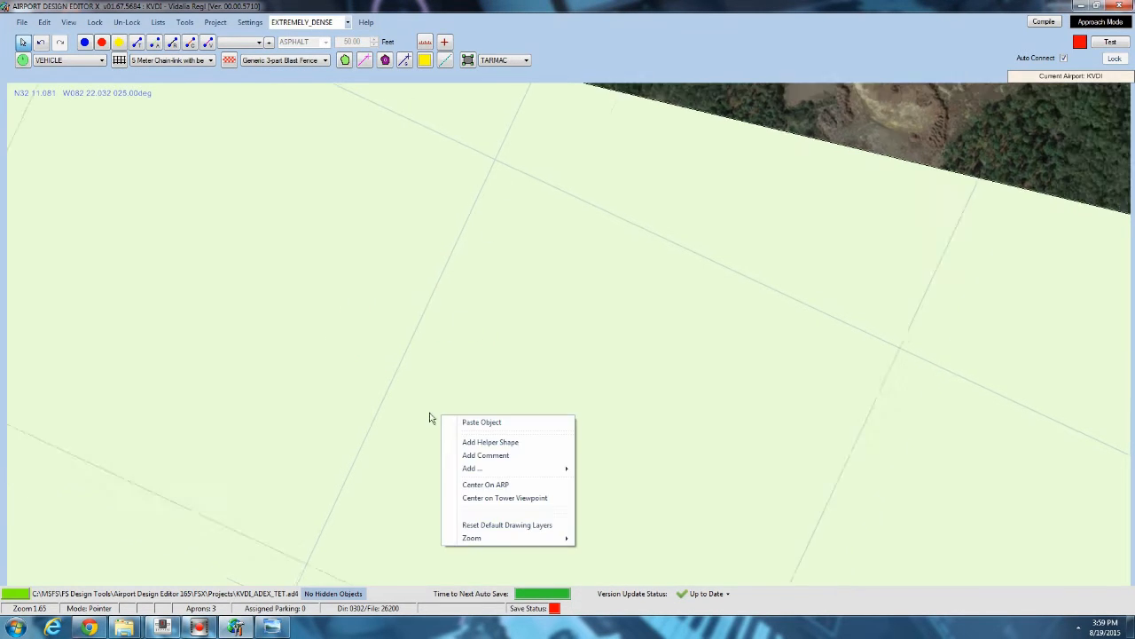
pyautogui.scroll(-11, 292, 274)
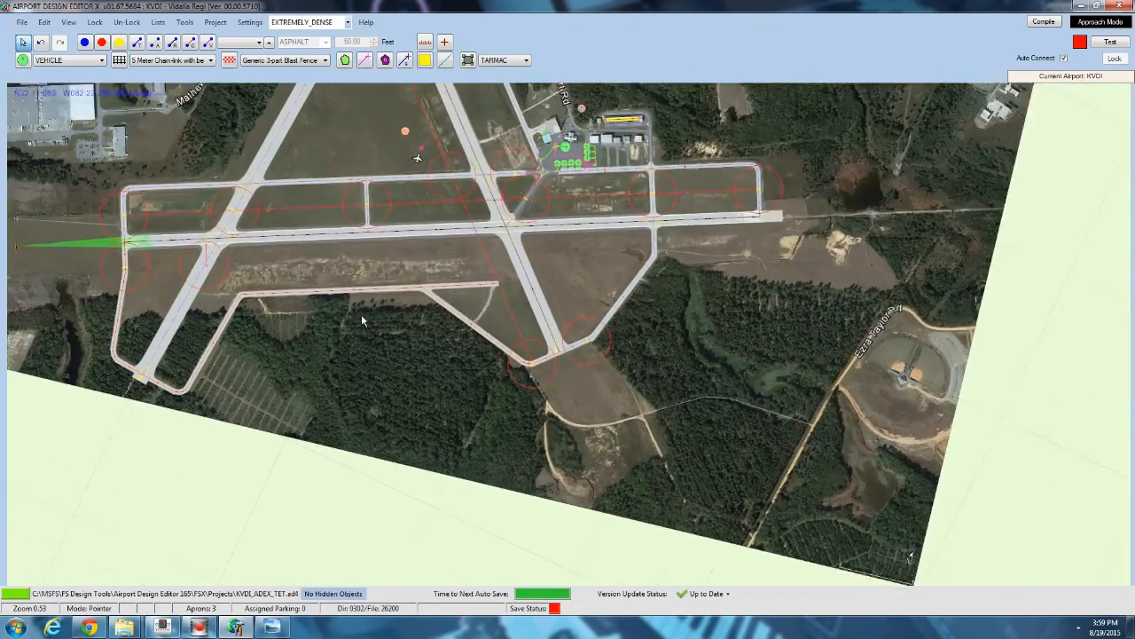
pyautogui.scroll(8, 425, 321)
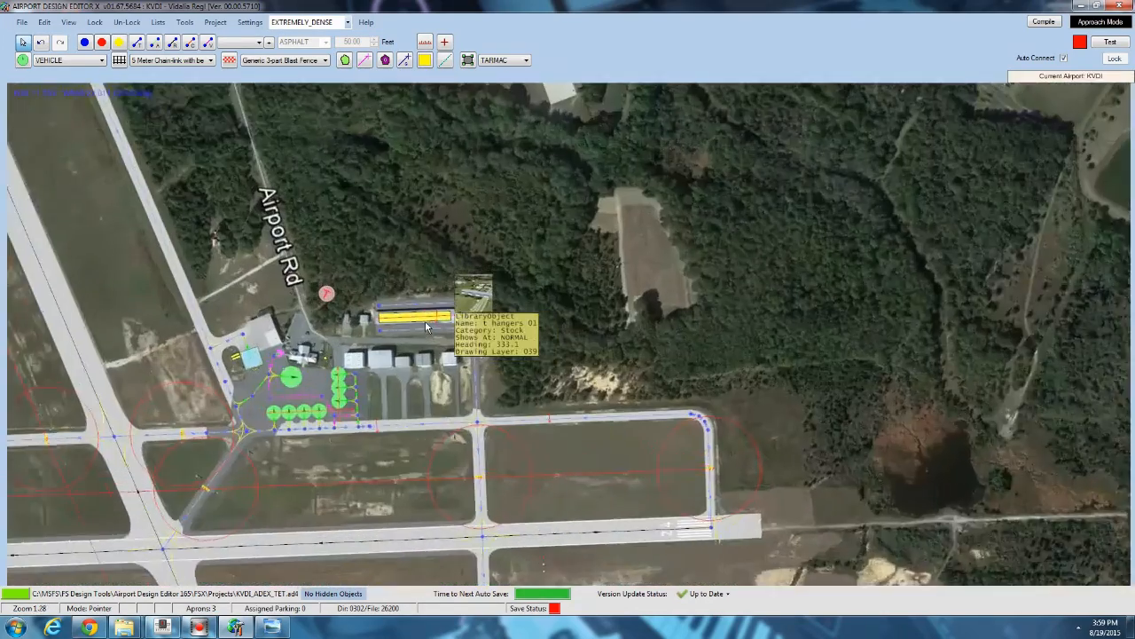
pyautogui.scroll(10, 425, 320)
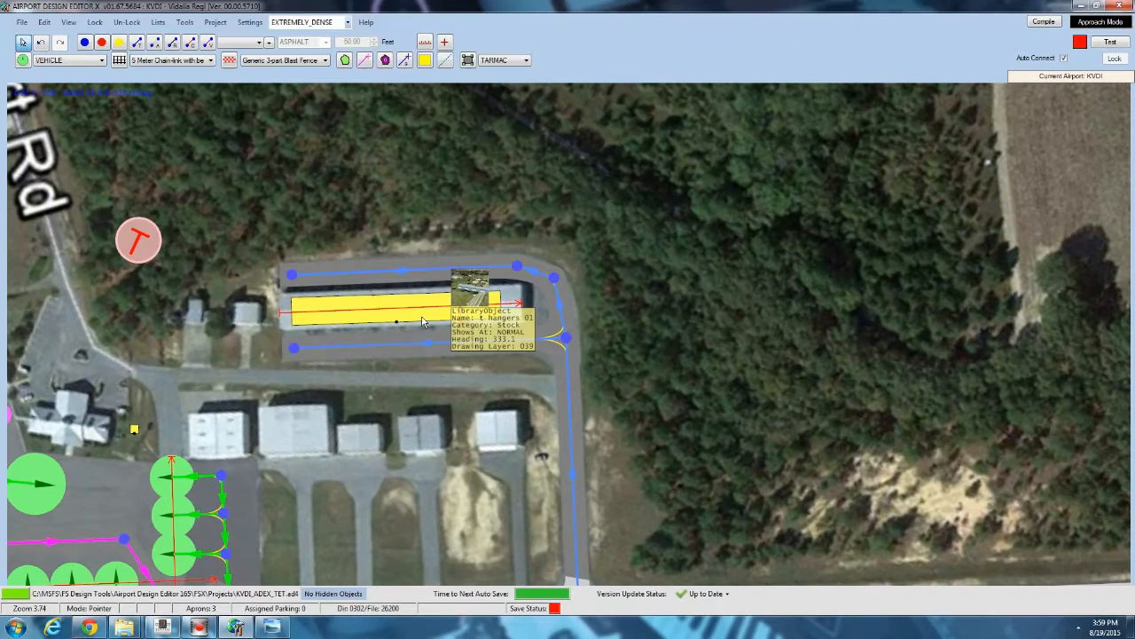
pyautogui.doubleClick(422, 302)
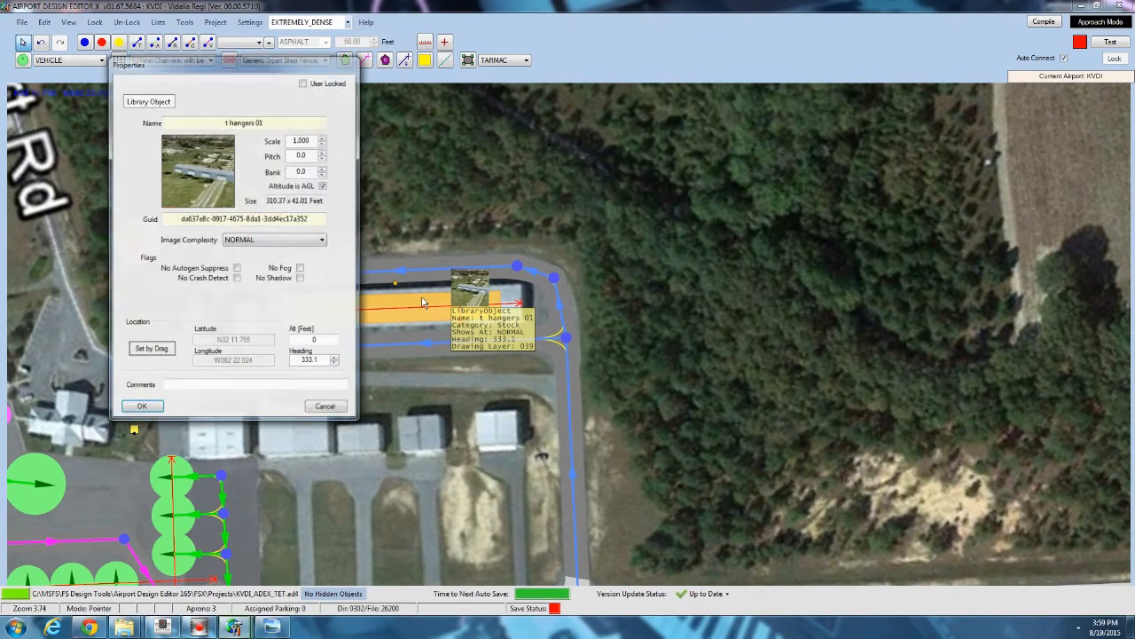
pyautogui.scroll(8, 315, 142)
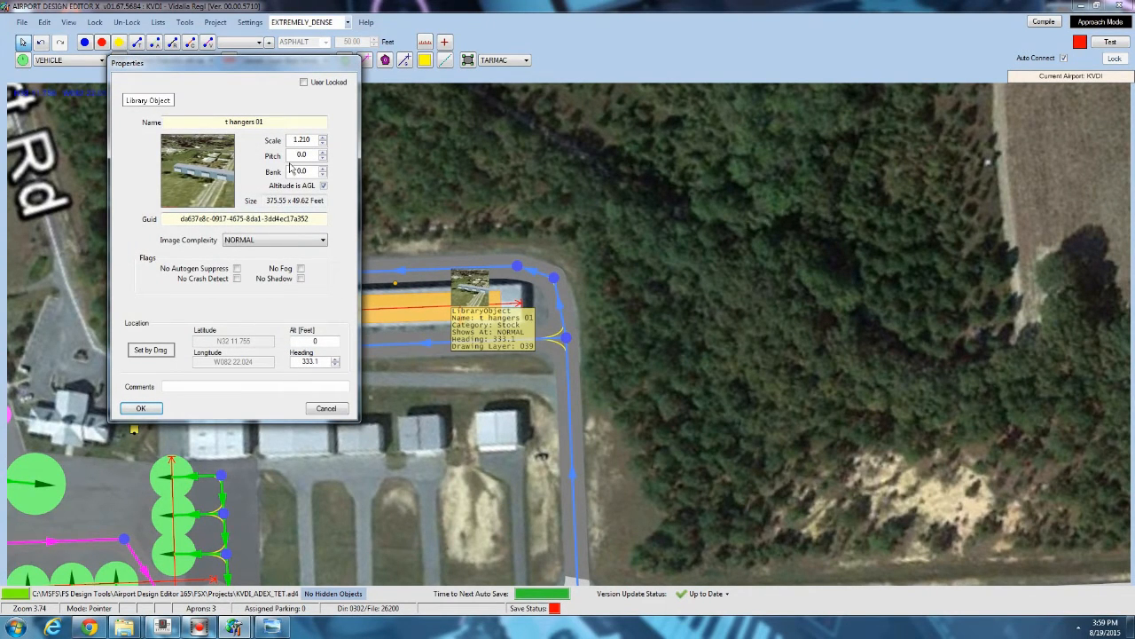
pyautogui.click(142, 408)
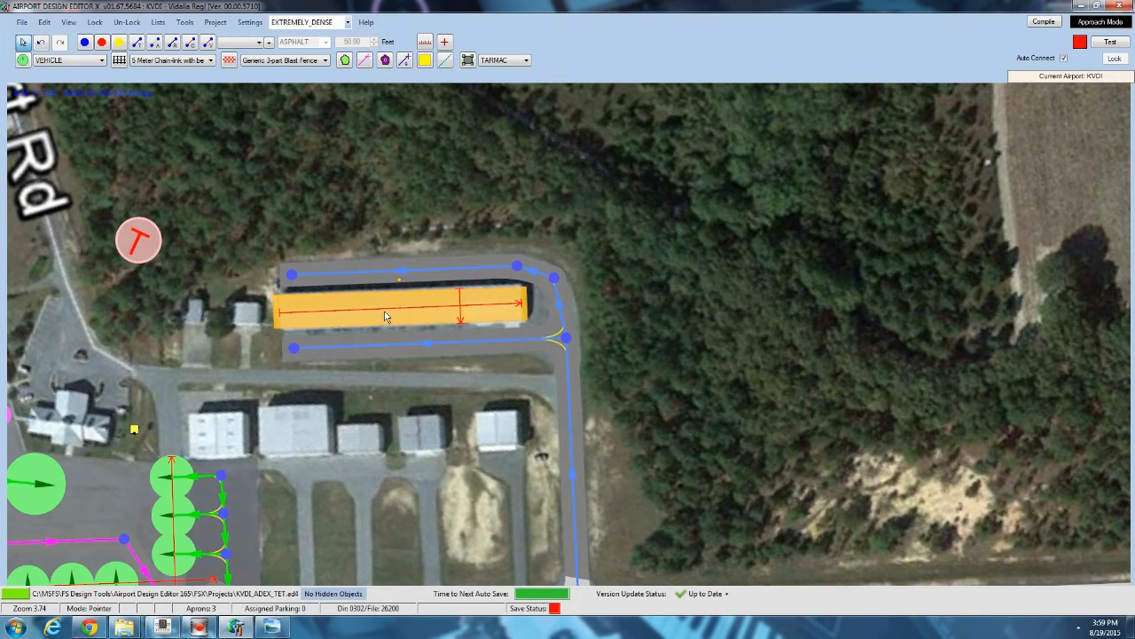
# Nudge the t hangers 01 object slightly into place, checking its properties twice without changes.
pyautogui.moveTo(384, 311); pyautogui.dragTo(386, 311)
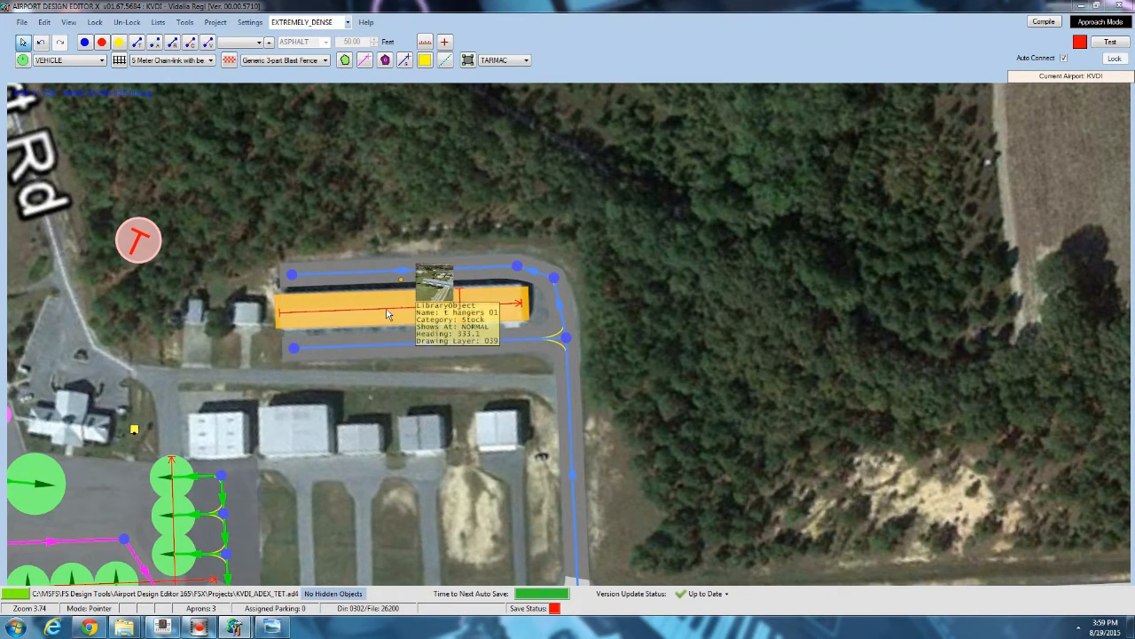
pyautogui.doubleClick(386, 317)
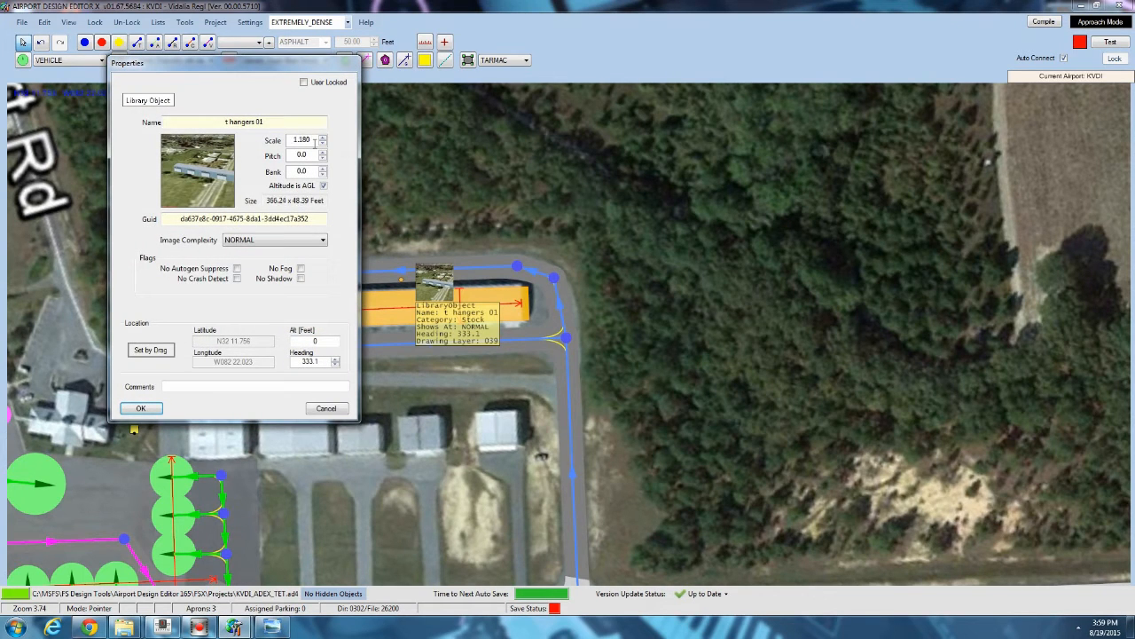
pyautogui.click(140, 408)
pyautogui.scroll(1, 425, 321)
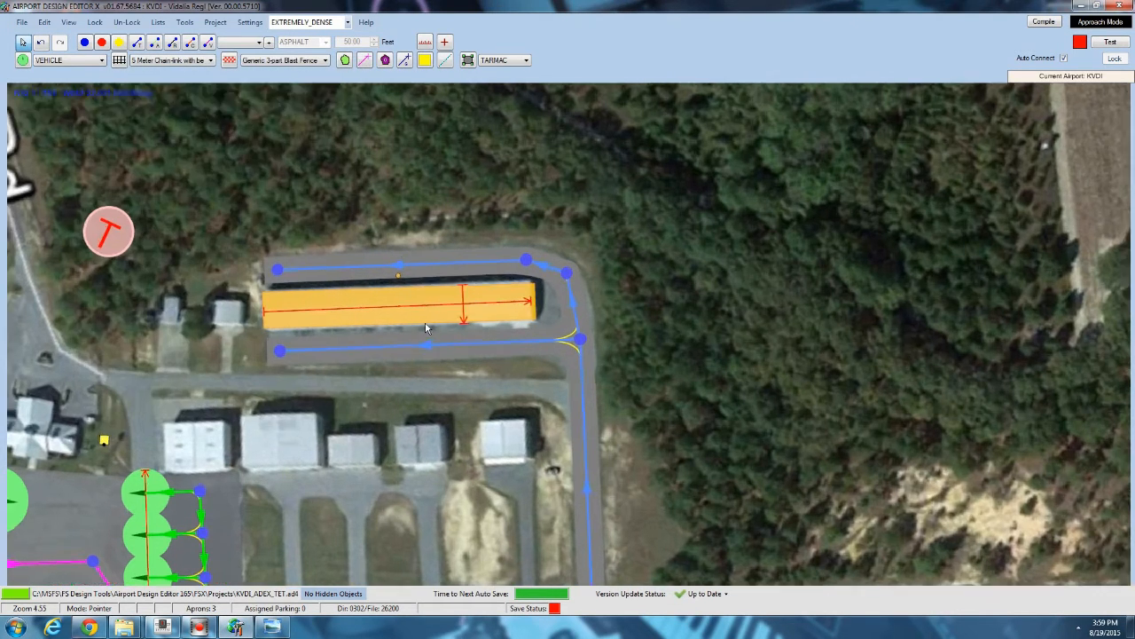
pyautogui.scroll(2, 425, 321)
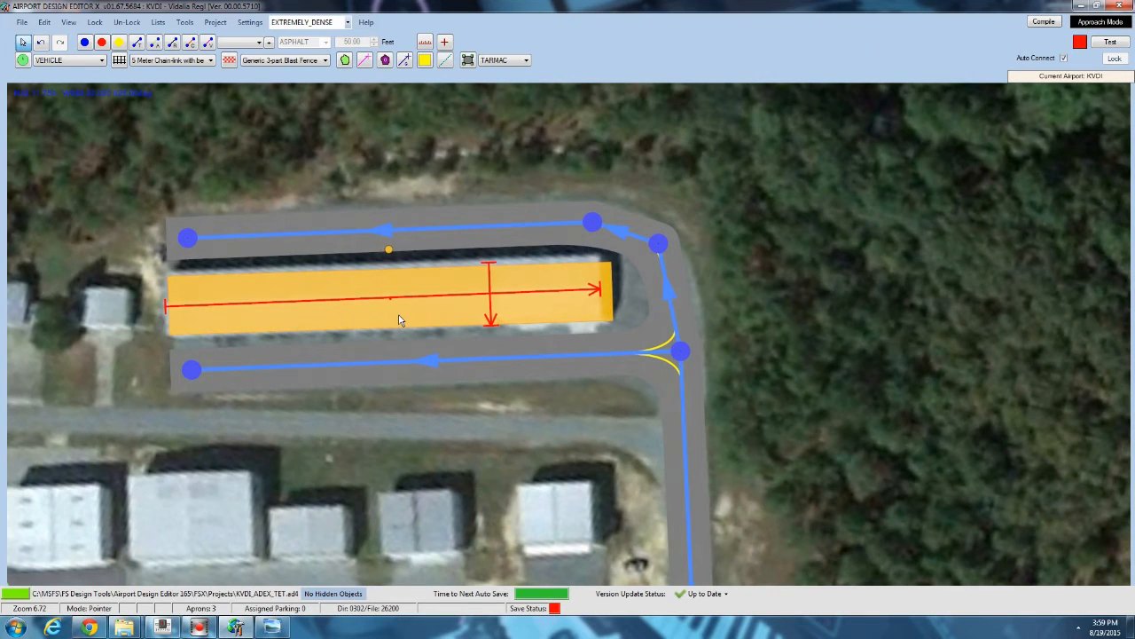
pyautogui.doubleClick(398, 317)
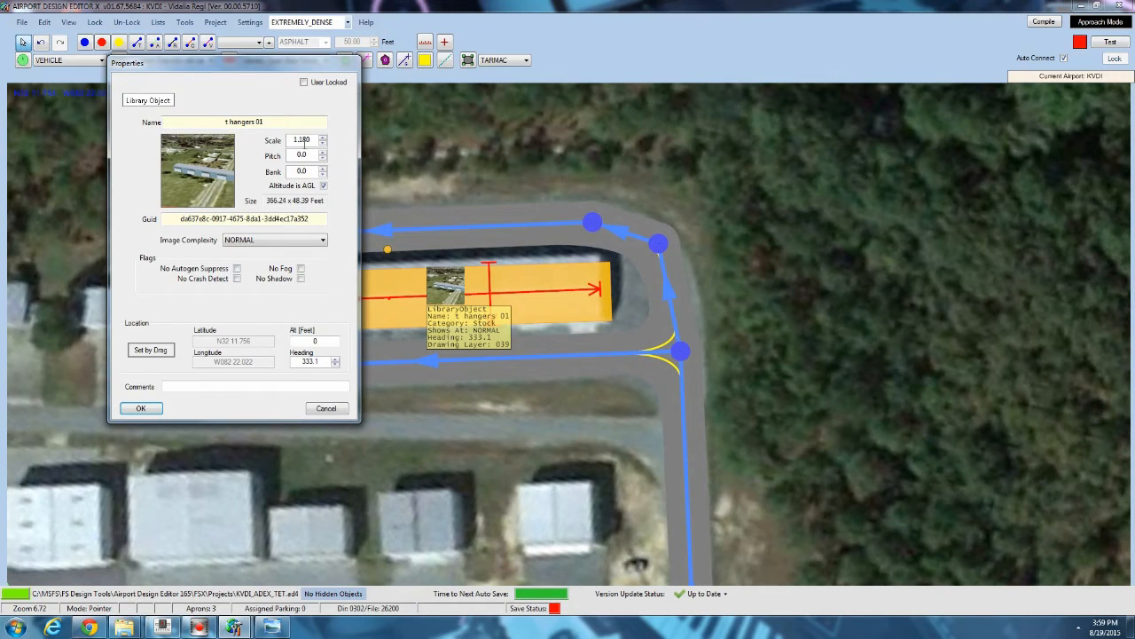
pyautogui.click(141, 408)
pyautogui.scroll(-3, 351, 187)
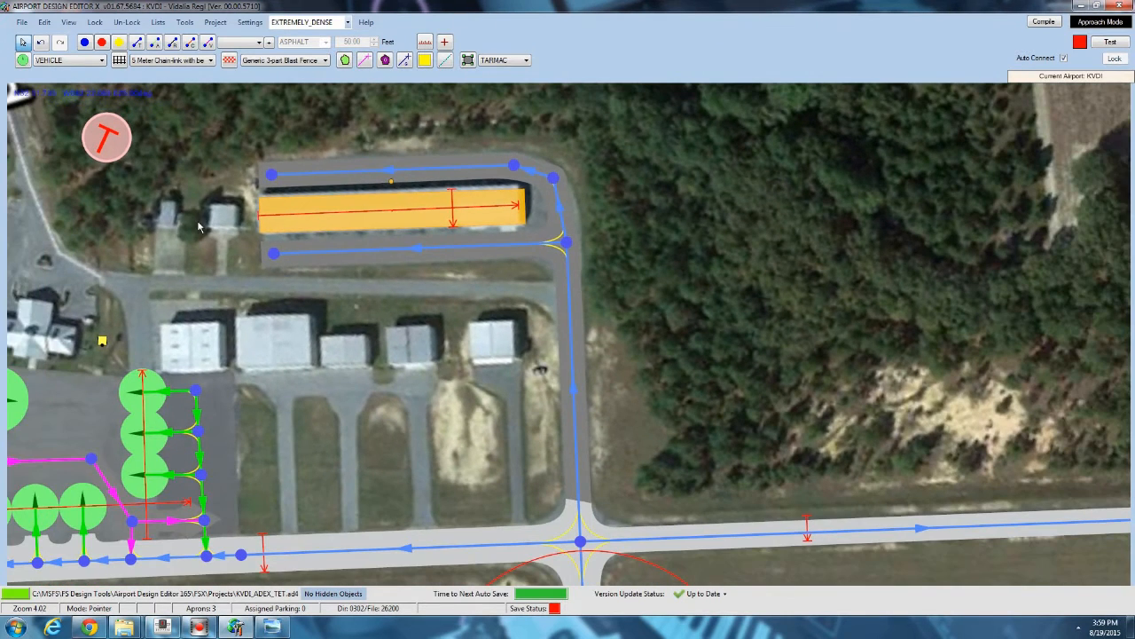
# Add the tiny hanger 01 library object from Airport_Buildings_AP on the small building beside the long hangar, rotating and moving it into place.
pyautogui.moveTo(200, 224); pyautogui.dragTo(251, 186)
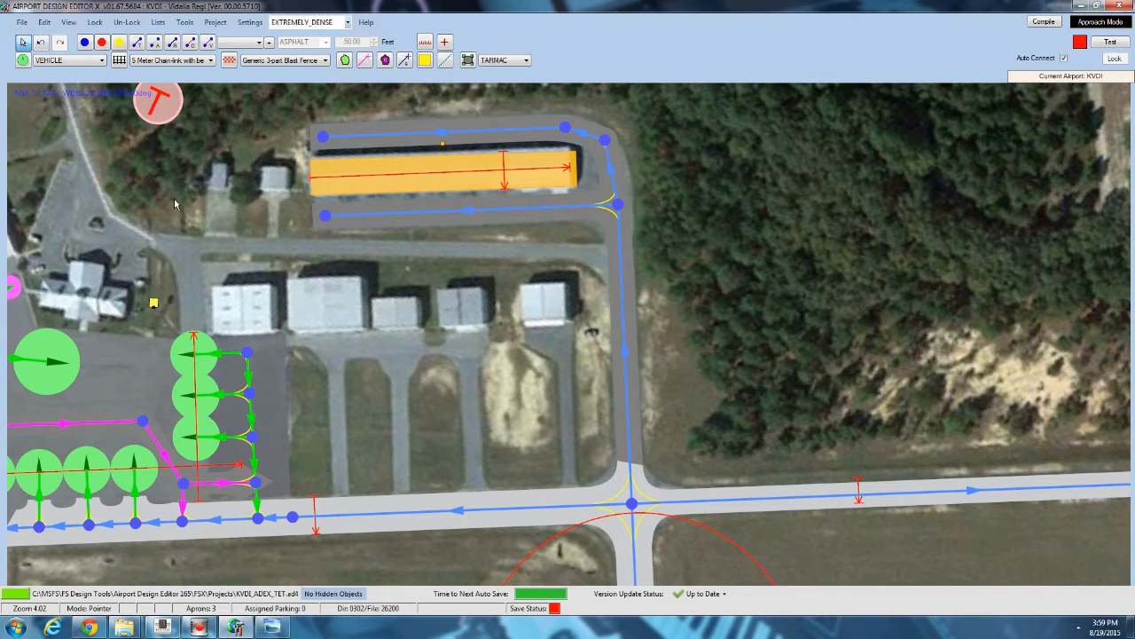
pyautogui.scroll(3, 213, 182)
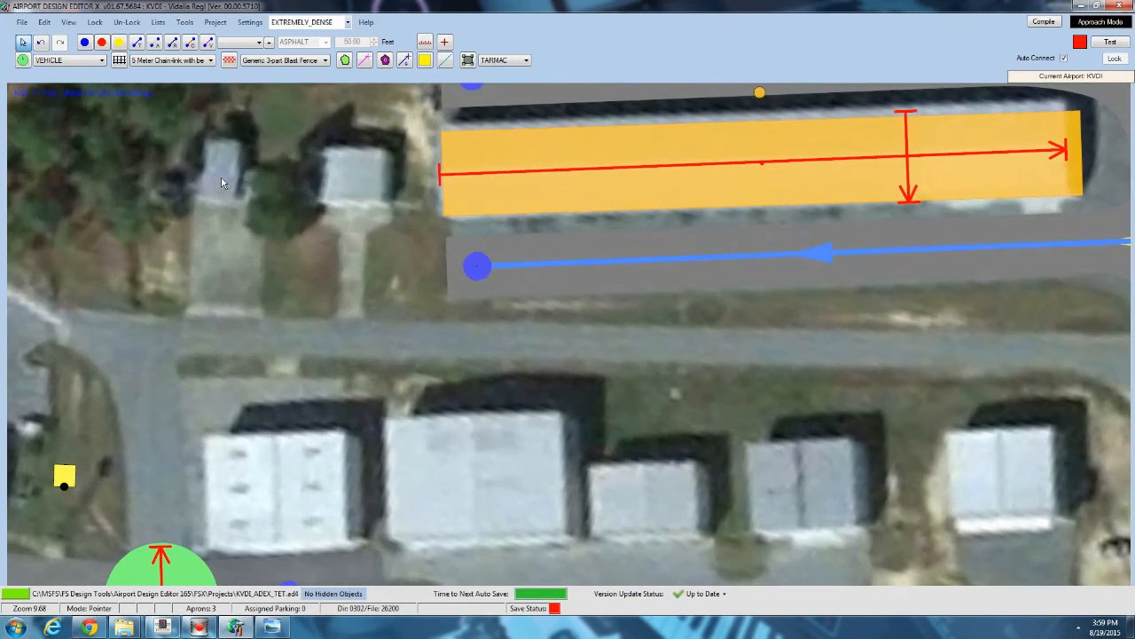
pyautogui.rightClick(221, 177)
pyautogui.moveTo(306, 243)
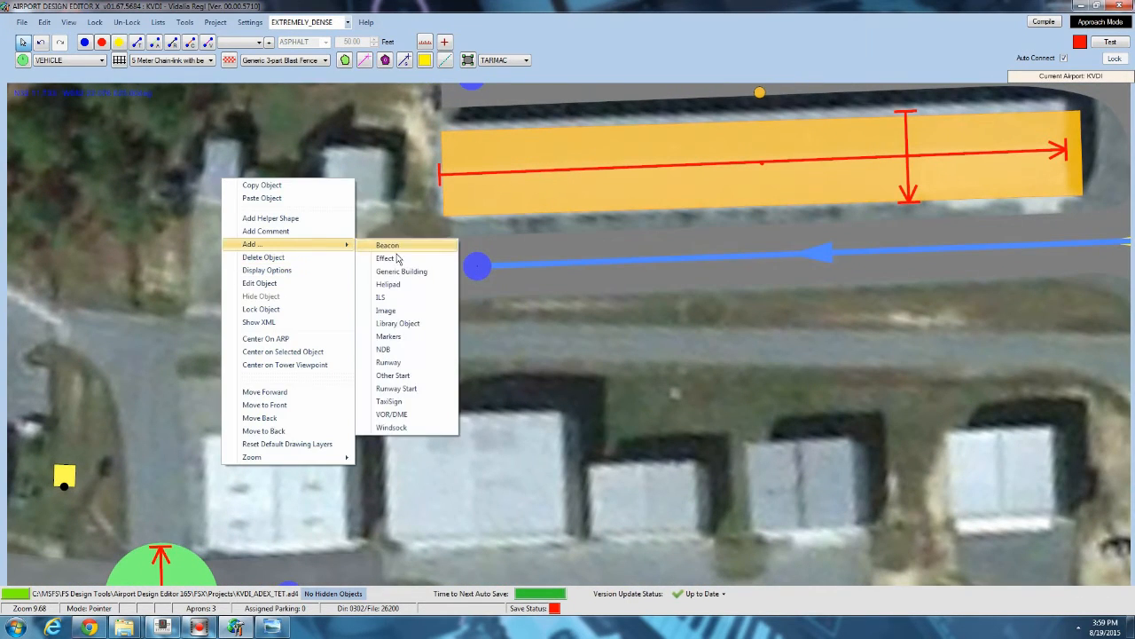
pyautogui.click(400, 326)
pyautogui.click(291, 118)
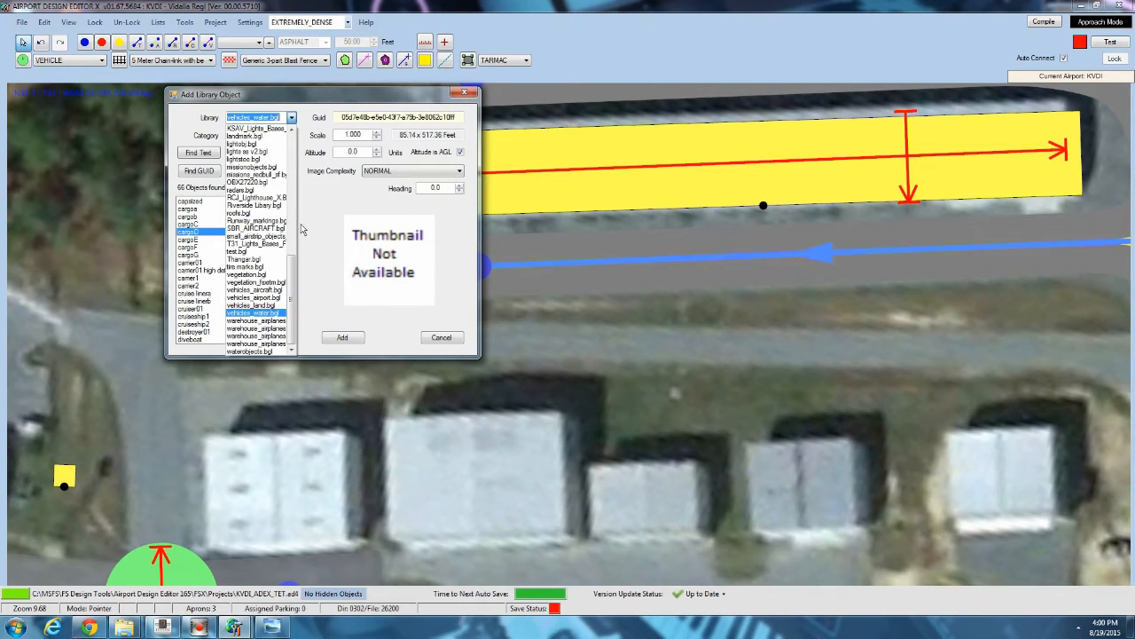
pyautogui.scroll(10, 258, 204)
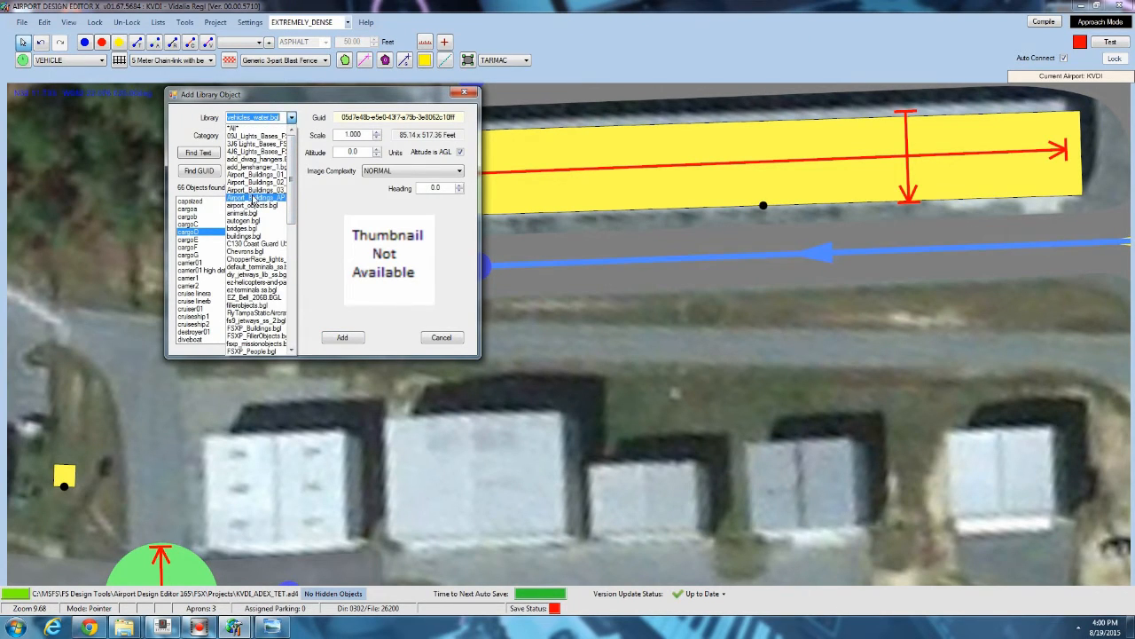
pyautogui.click(254, 197)
pyautogui.scroll(-5, 280, 248)
pyautogui.scroll(-8, 280, 249)
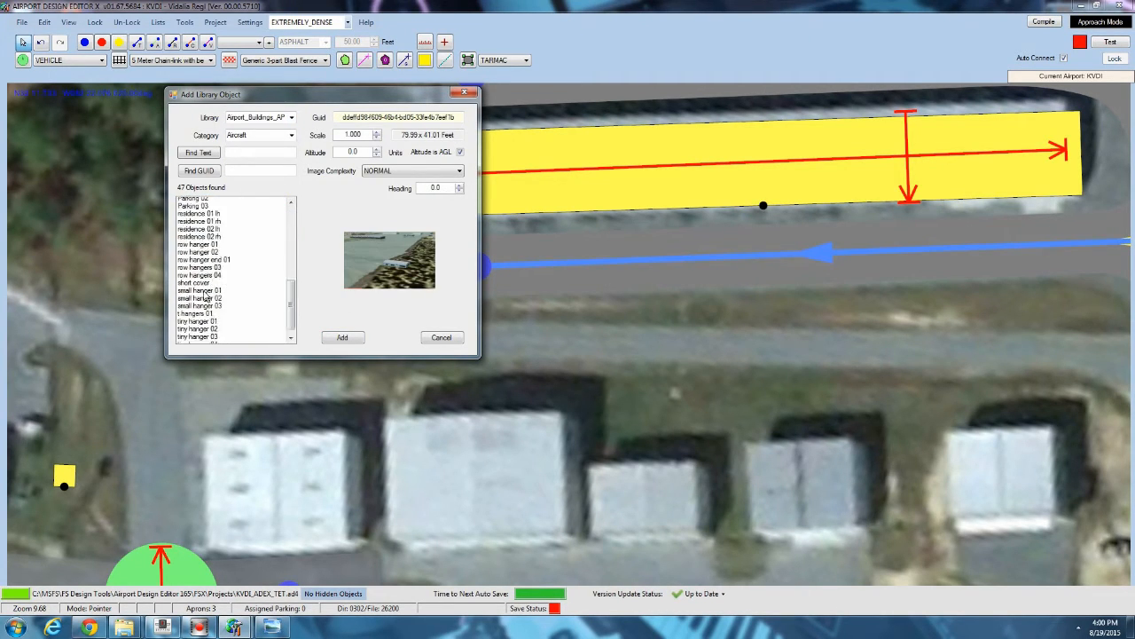
pyautogui.click(199, 270)
pyautogui.click(202, 278)
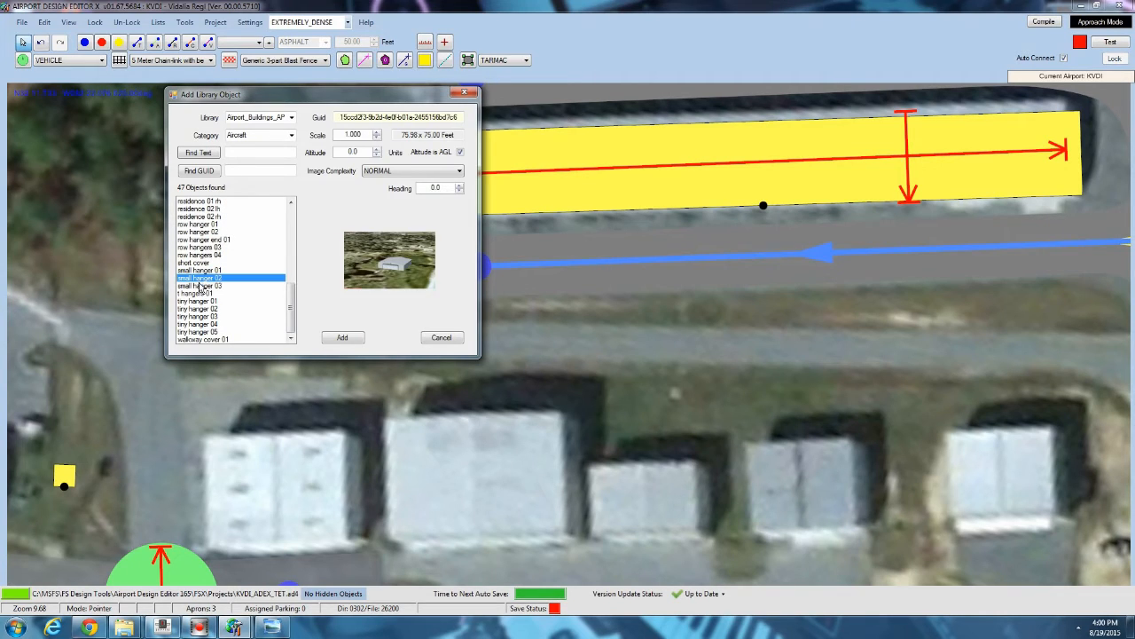
pyautogui.click(204, 292)
pyautogui.click(205, 302)
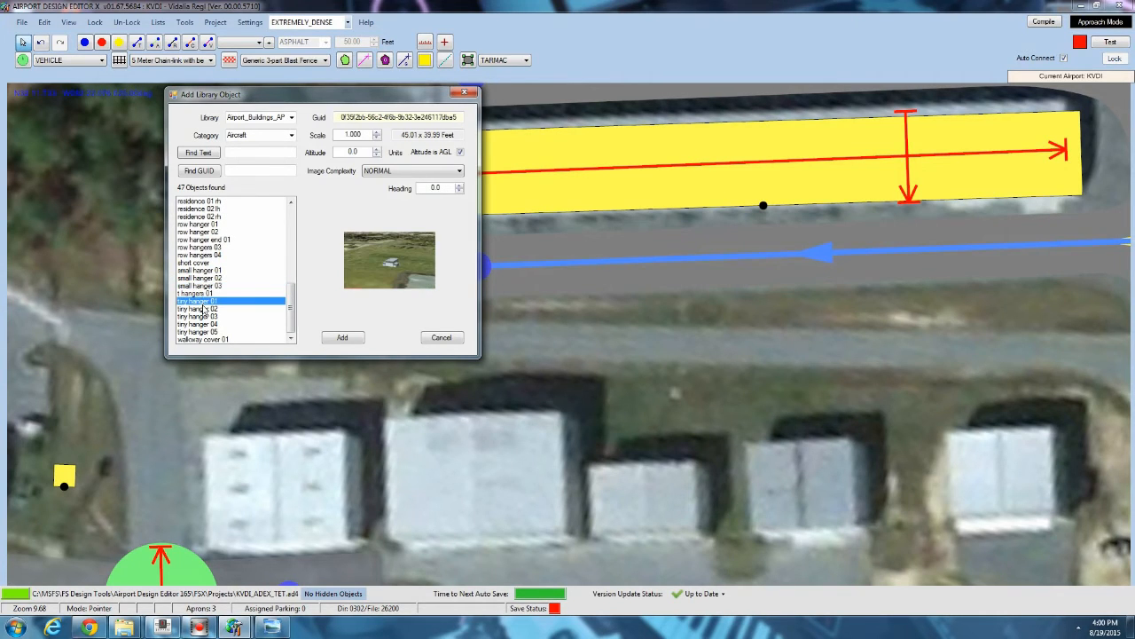
pyautogui.click(352, 339)
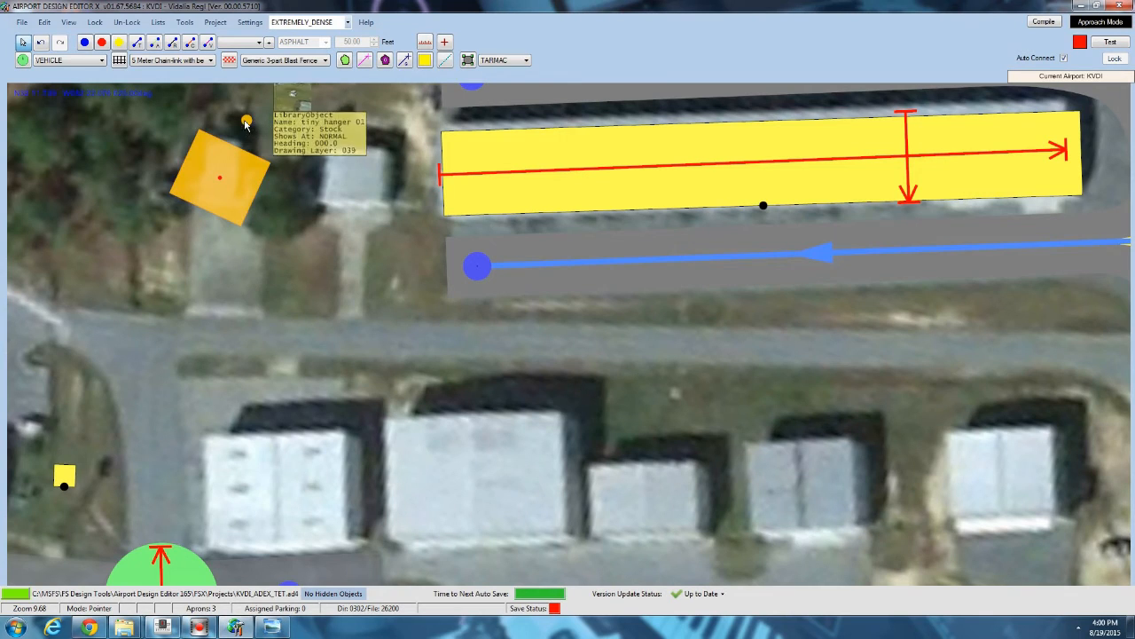
pyautogui.moveTo(233, 106); pyautogui.dragTo(220, 92)
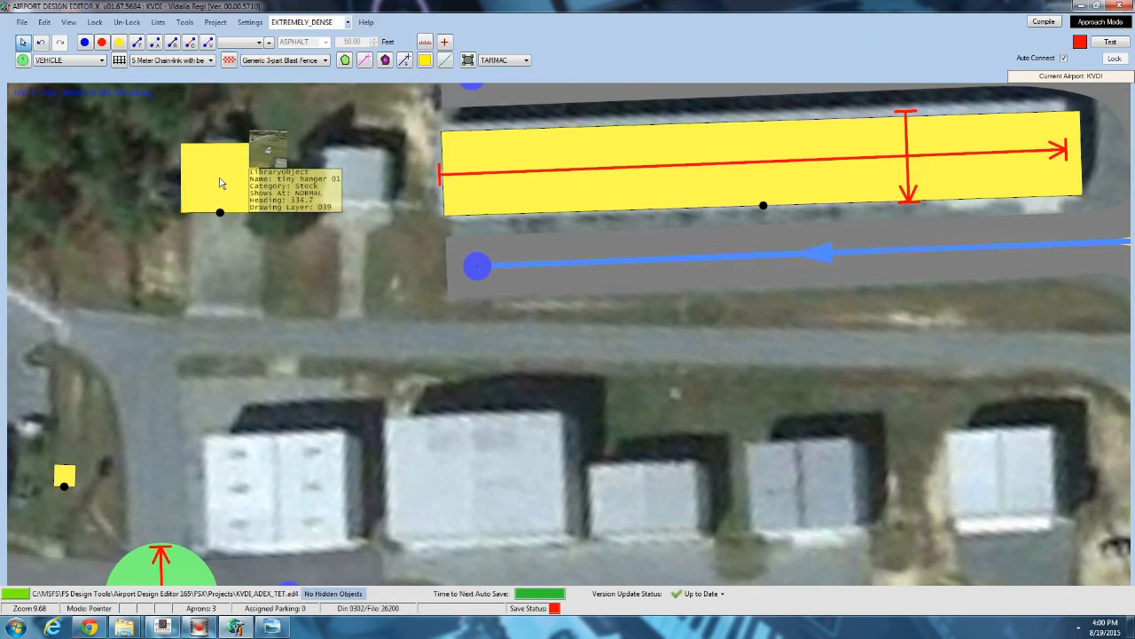
pyautogui.moveTo(222, 183); pyautogui.dragTo(223, 175)
# Try adding the small hanger 02 library object from Airport_Buildings_AP on the neighbouring small building.
pyautogui.rightClick(353, 173)
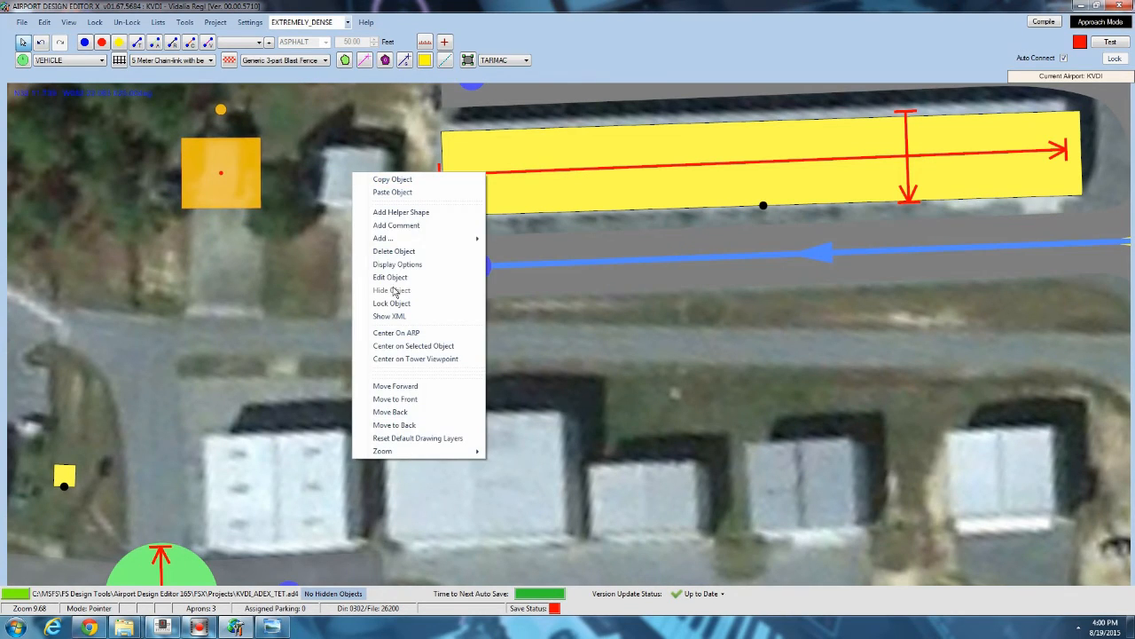
pyautogui.moveTo(398, 239)
pyautogui.click(532, 316)
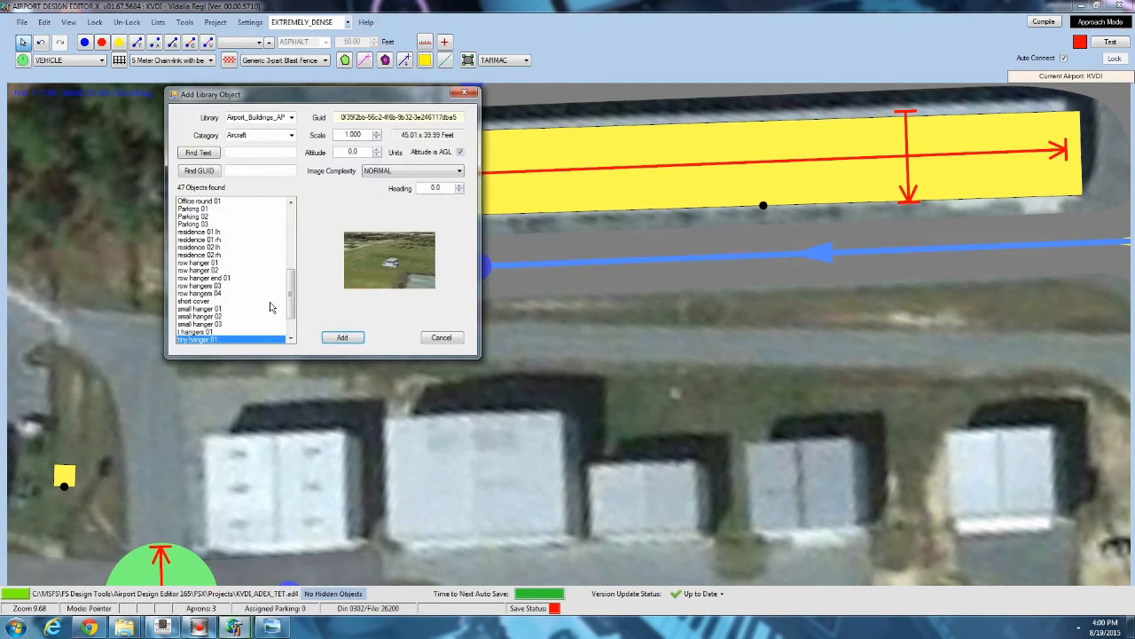
pyautogui.click(234, 323)
pyautogui.scroll(-1, 218, 326)
pyautogui.click(212, 324)
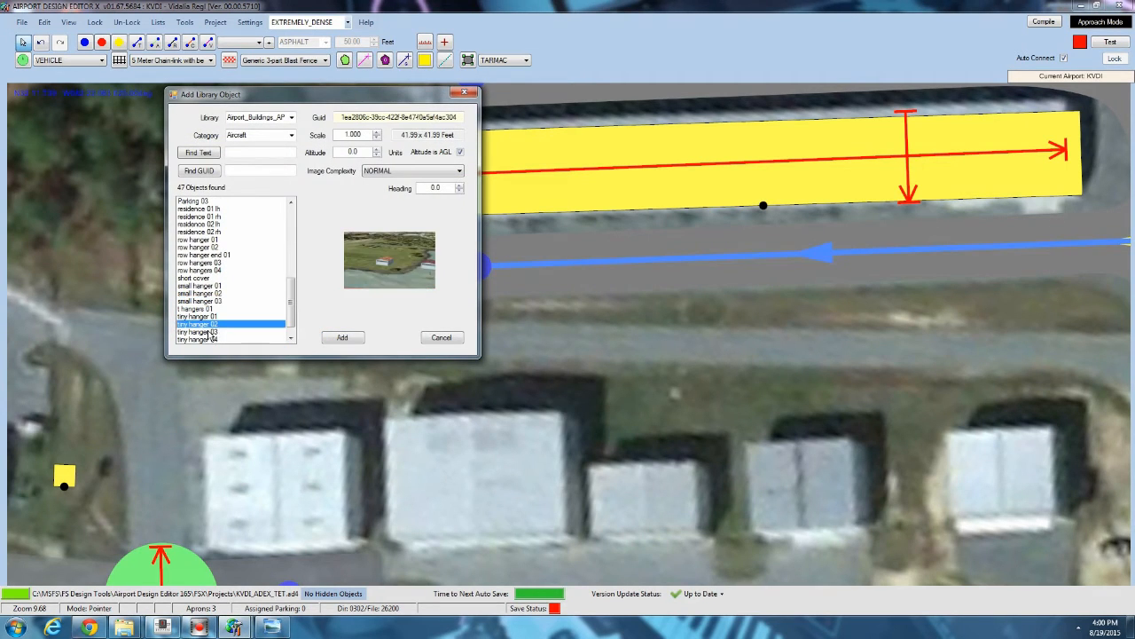
pyautogui.click(210, 332)
pyautogui.scroll(-1, 210, 333)
pyautogui.click(210, 332)
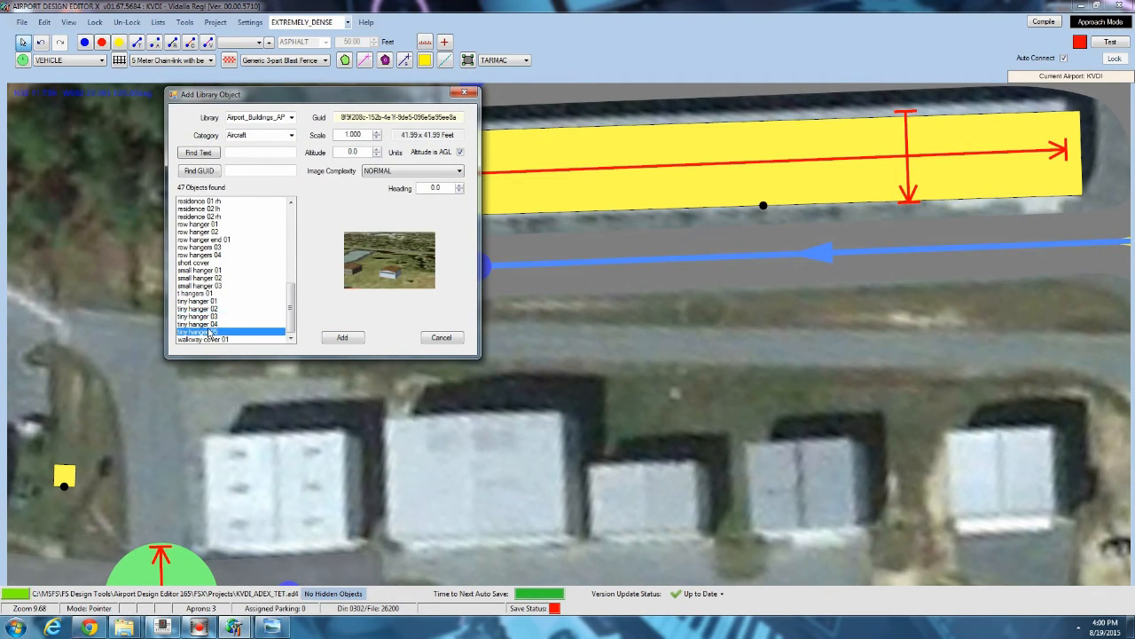
pyautogui.click(207, 272)
pyautogui.click(208, 279)
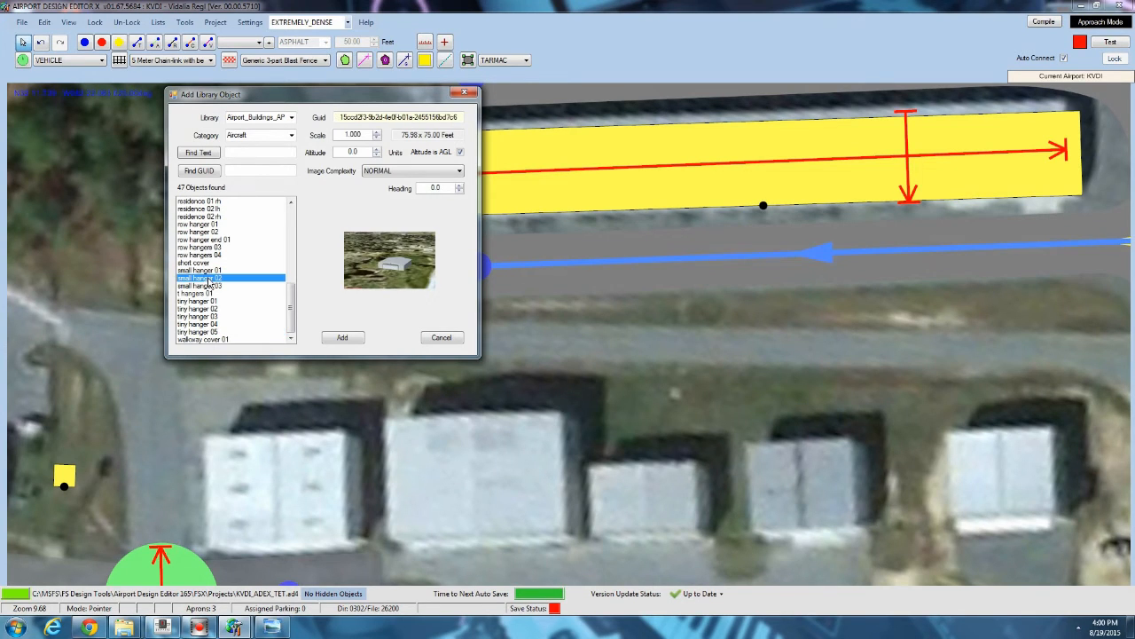
pyautogui.click(342, 337)
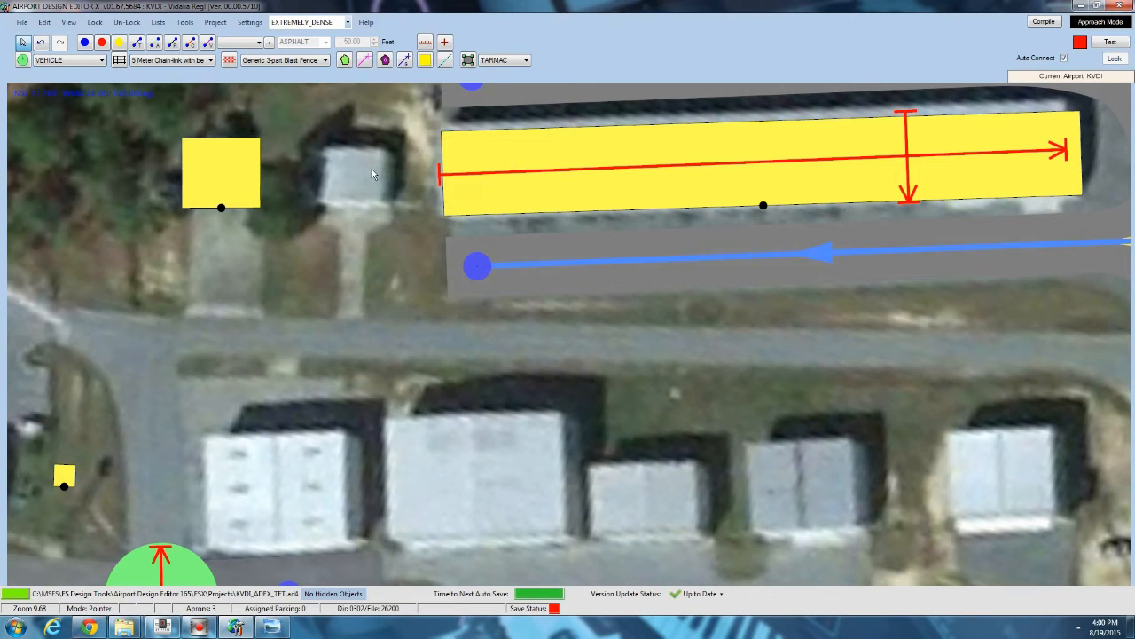
# Try adding the small hanger 07 library object from Airport_Buildings_01 on the small building beside the long hangar.
pyautogui.rightClick(356, 179)
pyautogui.moveTo(391, 234)
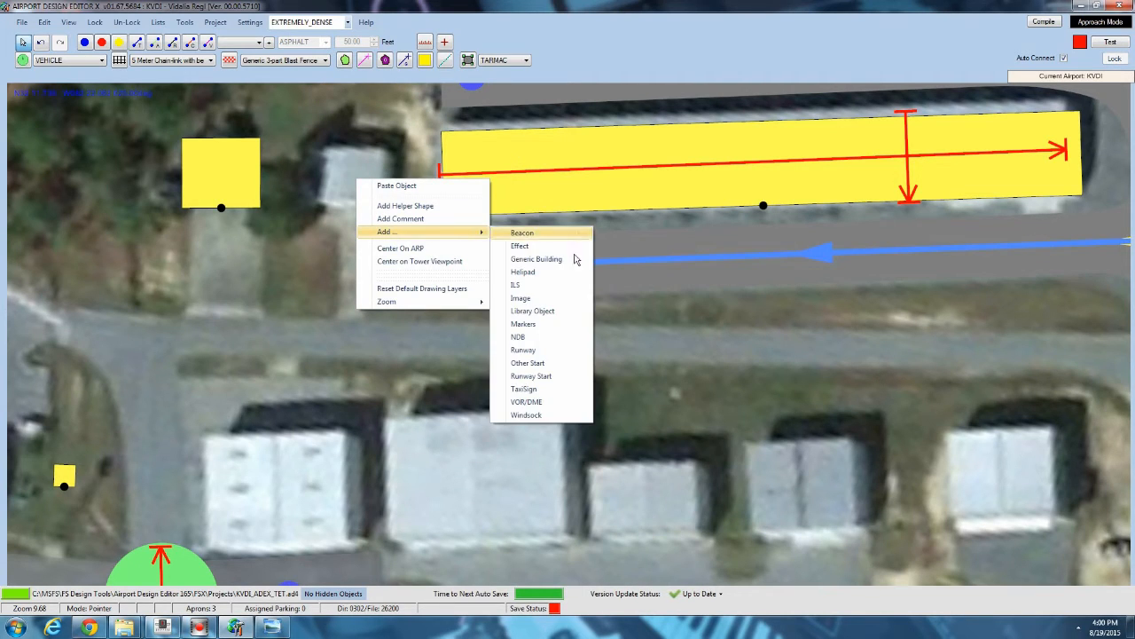
pyautogui.click(570, 309)
pyautogui.click(291, 118)
pyautogui.scroll(2, 291, 147)
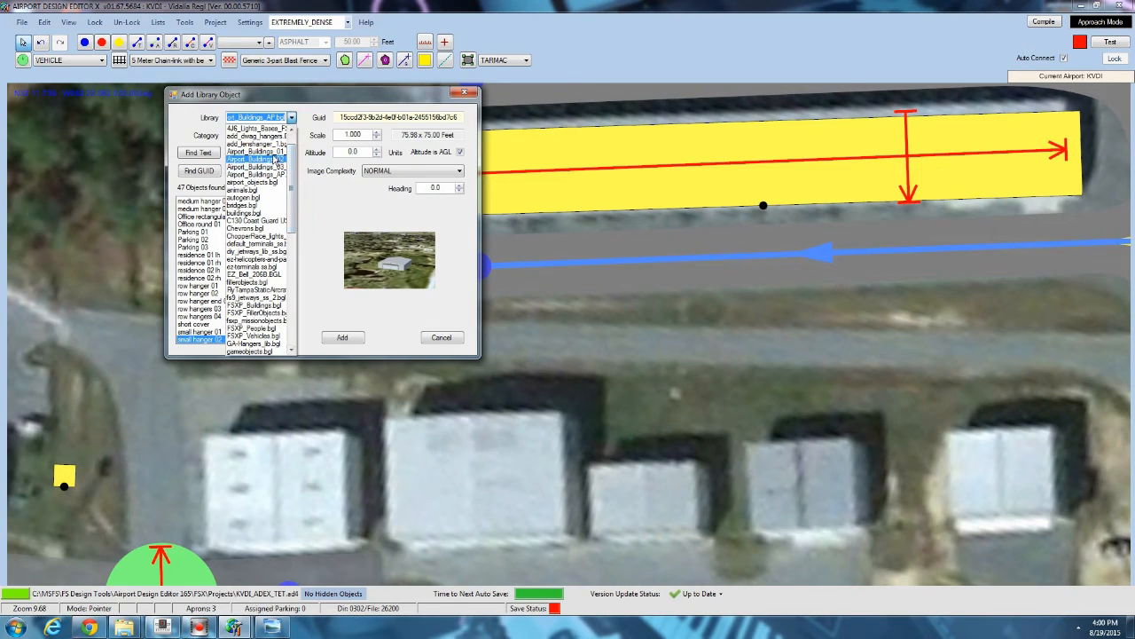
pyautogui.click(266, 151)
pyautogui.scroll(-4, 292, 329)
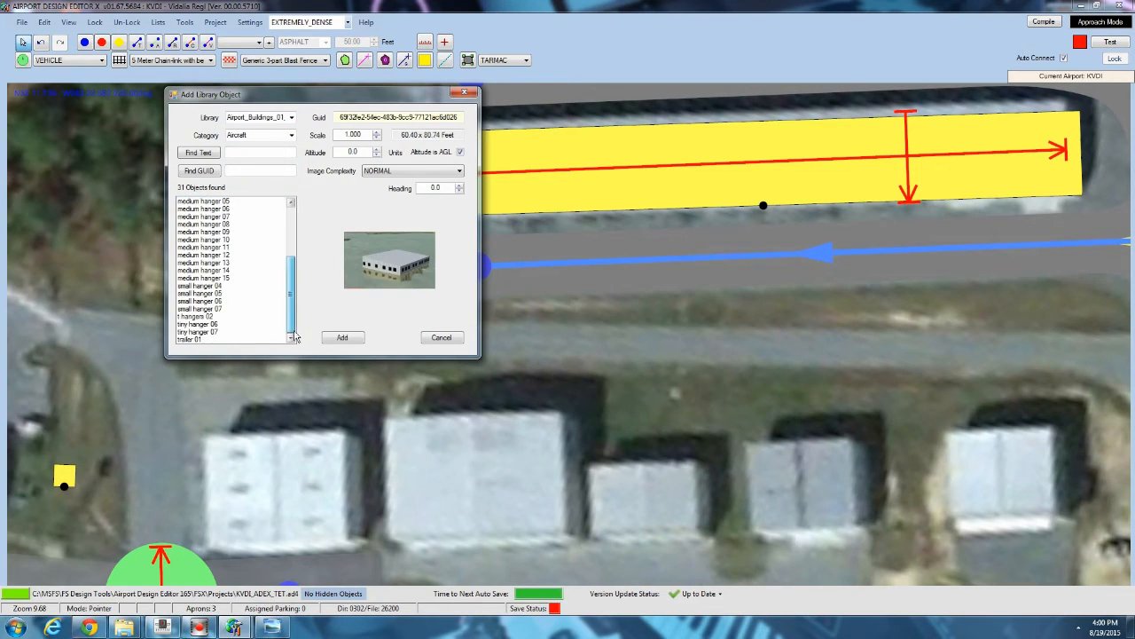
pyautogui.click(197, 330)
pyautogui.click(197, 310)
pyautogui.click(196, 302)
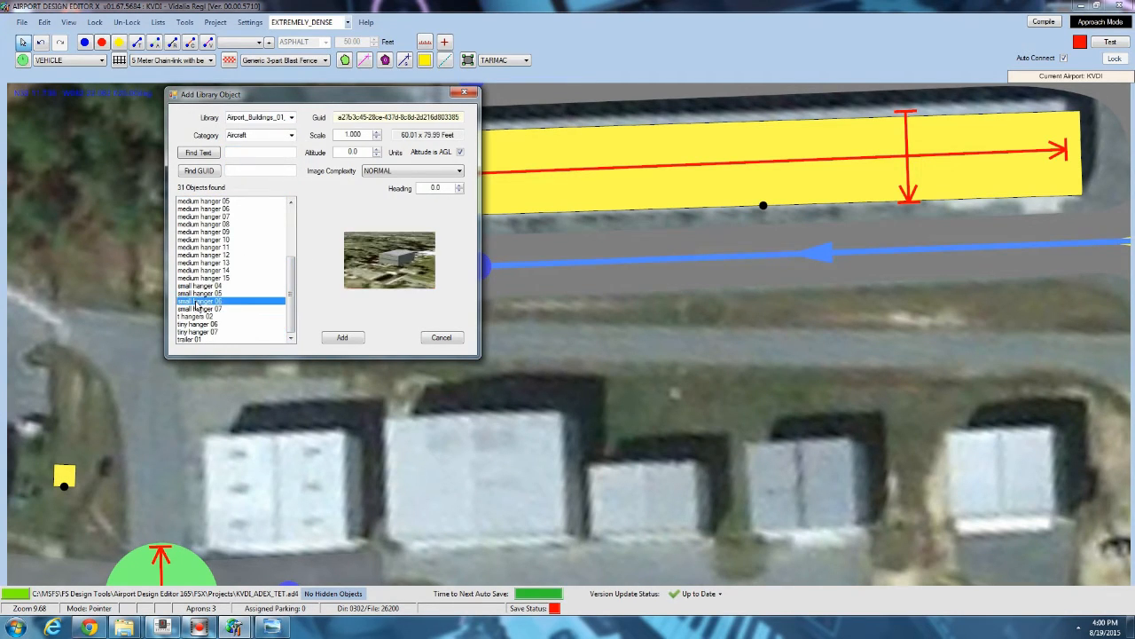
pyautogui.click(203, 309)
pyautogui.click(343, 338)
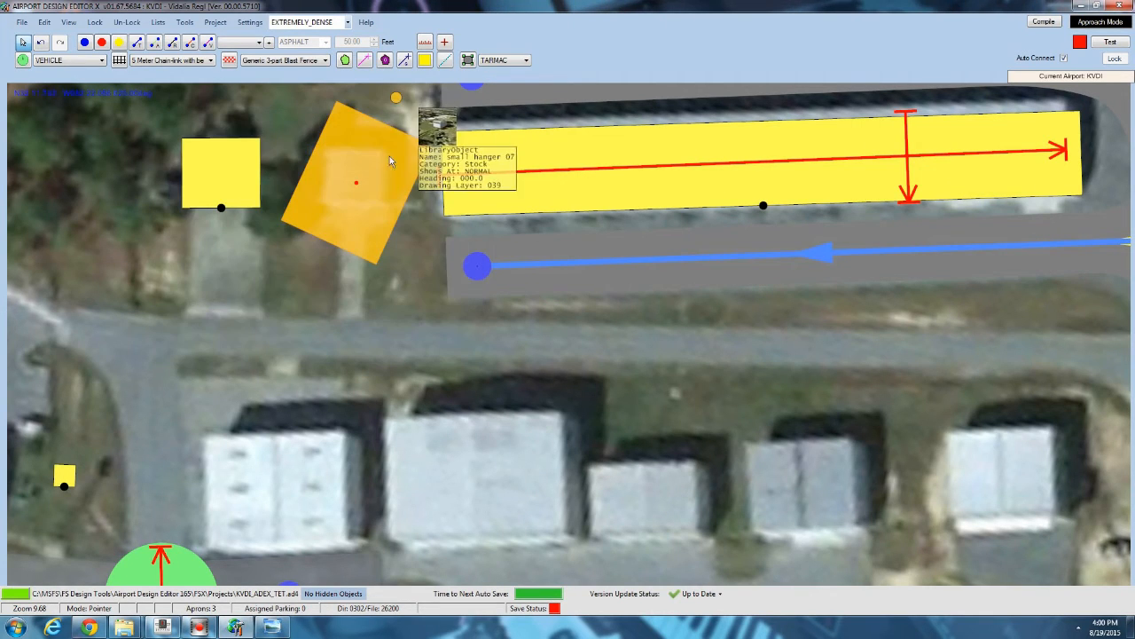
# Add the tiny hanger 07 library object from Airport_Buildings_01 on that small building and rotate it to match the roof.
pyautogui.rightClick(365, 204)
pyautogui.moveTo(428, 233)
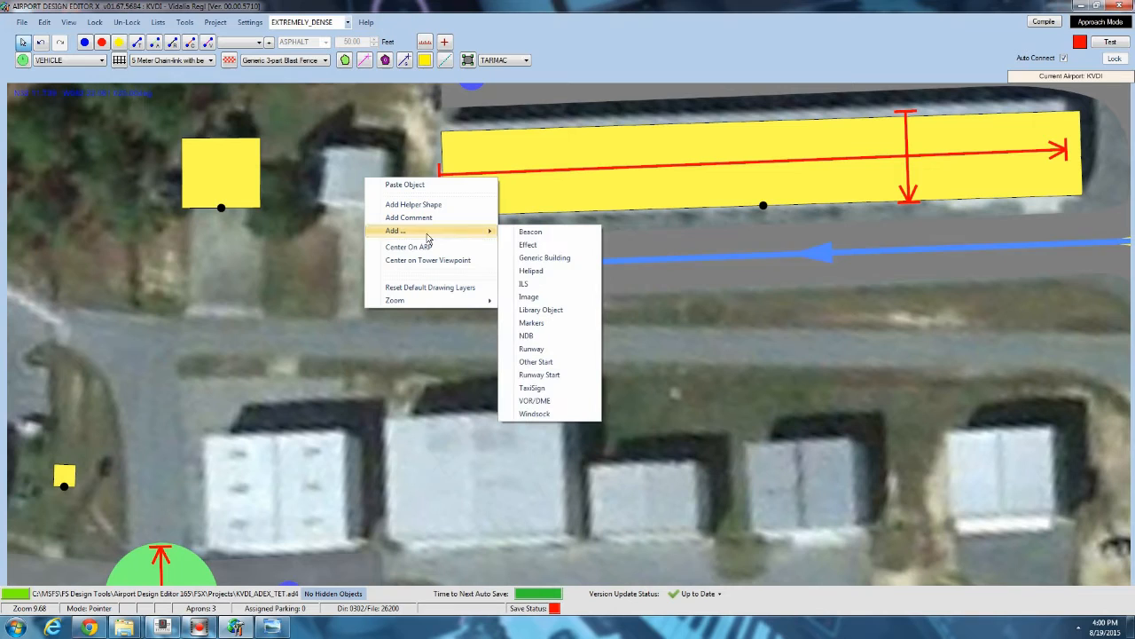
pyautogui.click(535, 312)
pyautogui.scroll(-4, 270, 297)
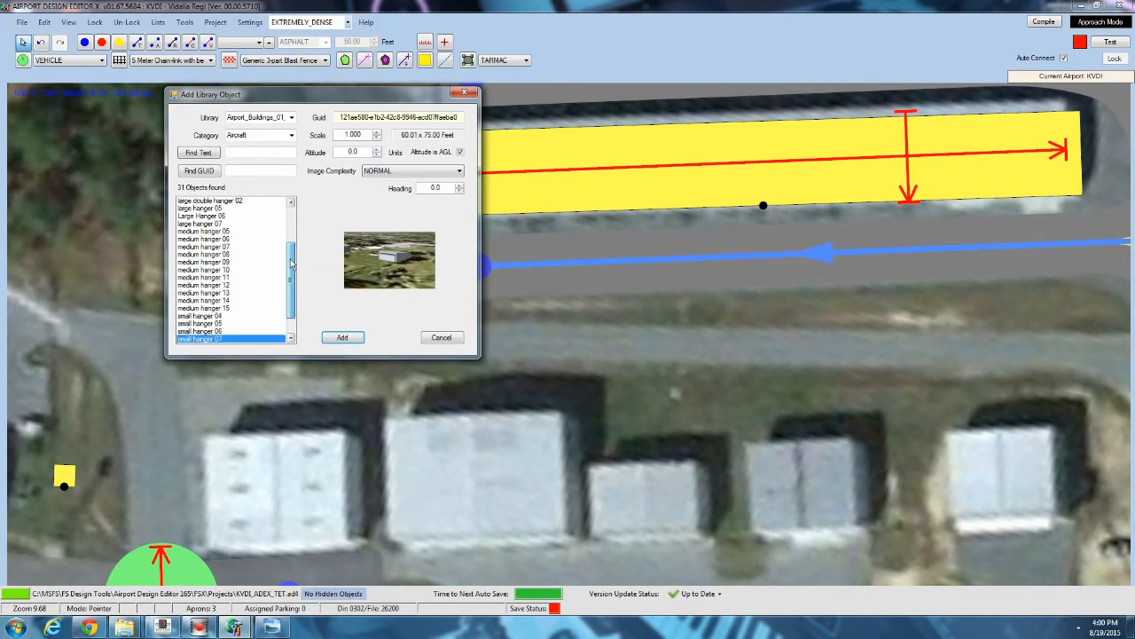
pyautogui.click(209, 333)
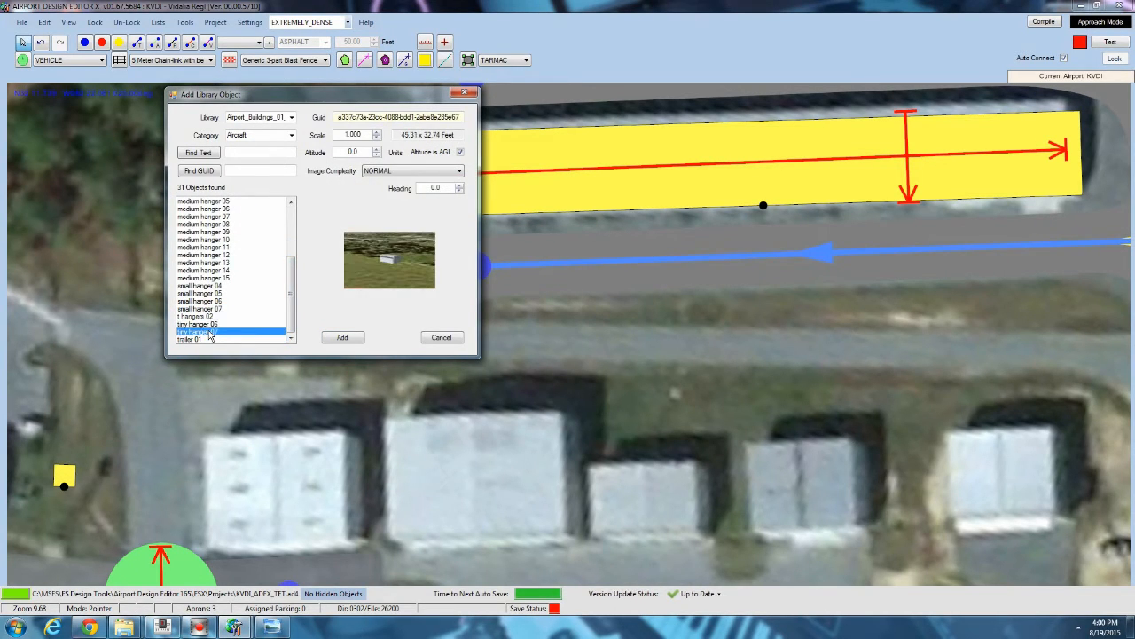
pyautogui.click(346, 337)
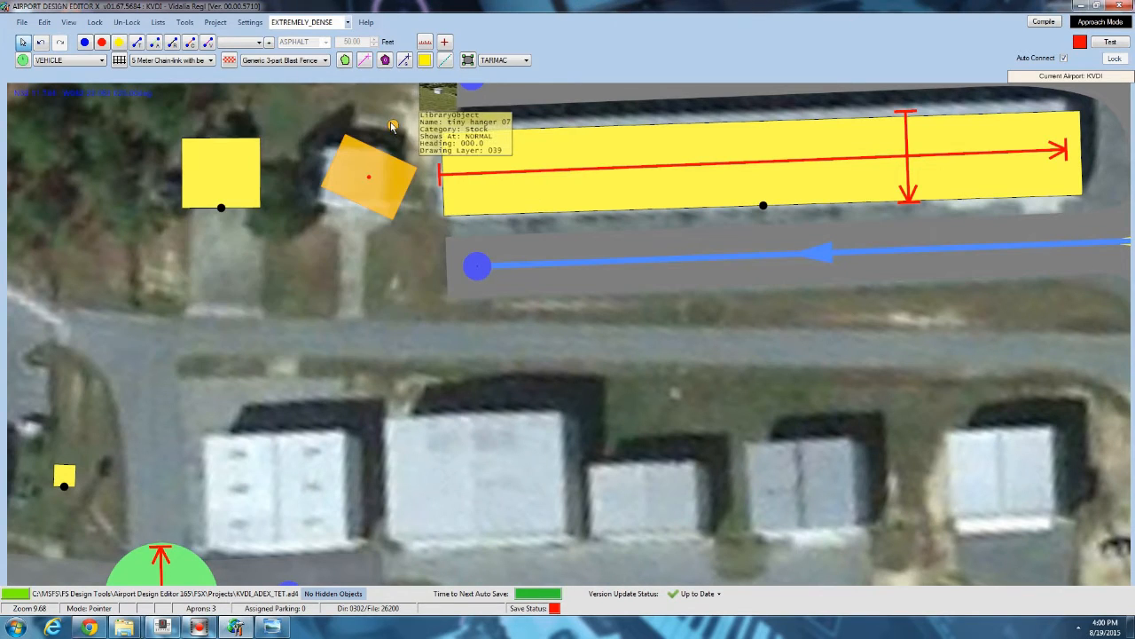
pyautogui.moveTo(393, 128); pyautogui.dragTo(352, 107)
pyautogui.click(352, 182)
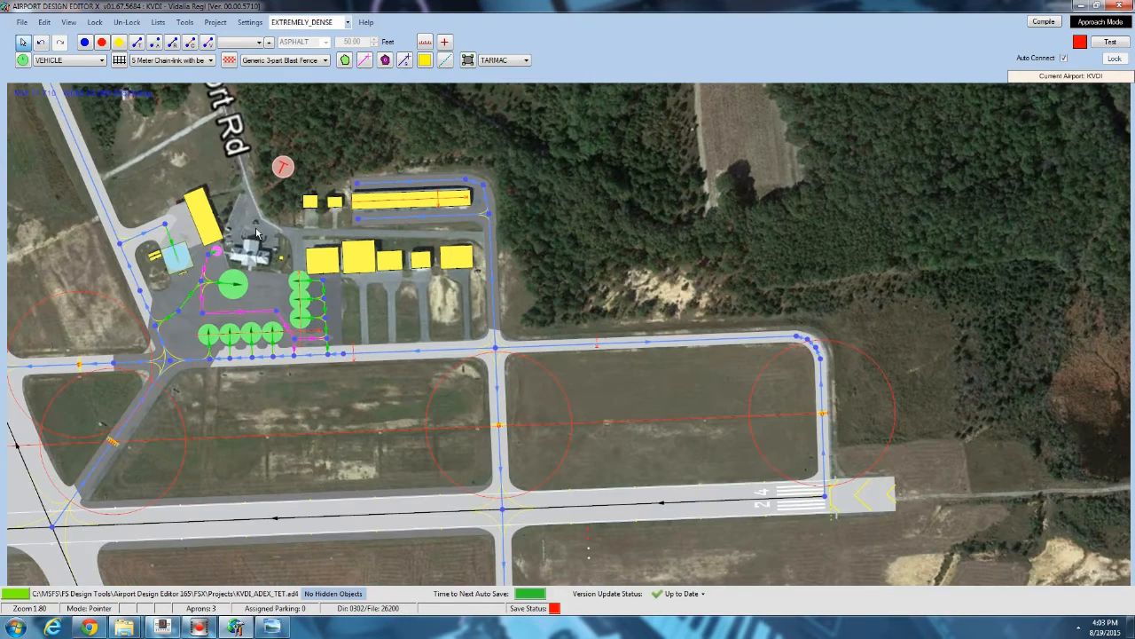
# Zoom in on the row of hangars south of the long hangar and inspect the medium hanger 17 object.
pyautogui.scroll(3, 262, 246)
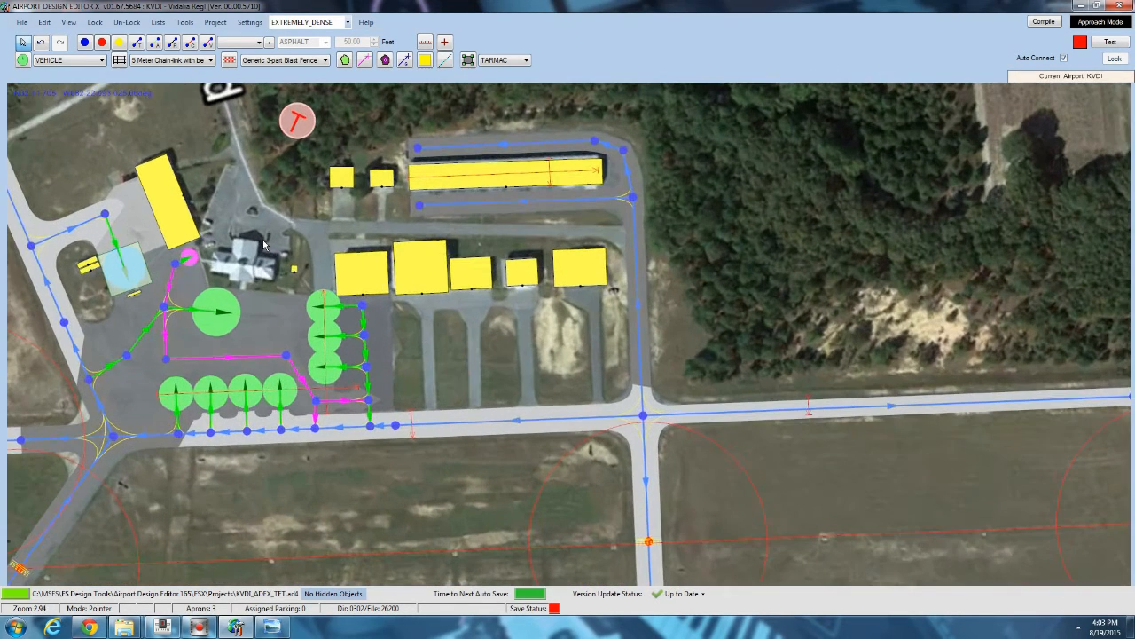
pyautogui.scroll(2, 270, 244)
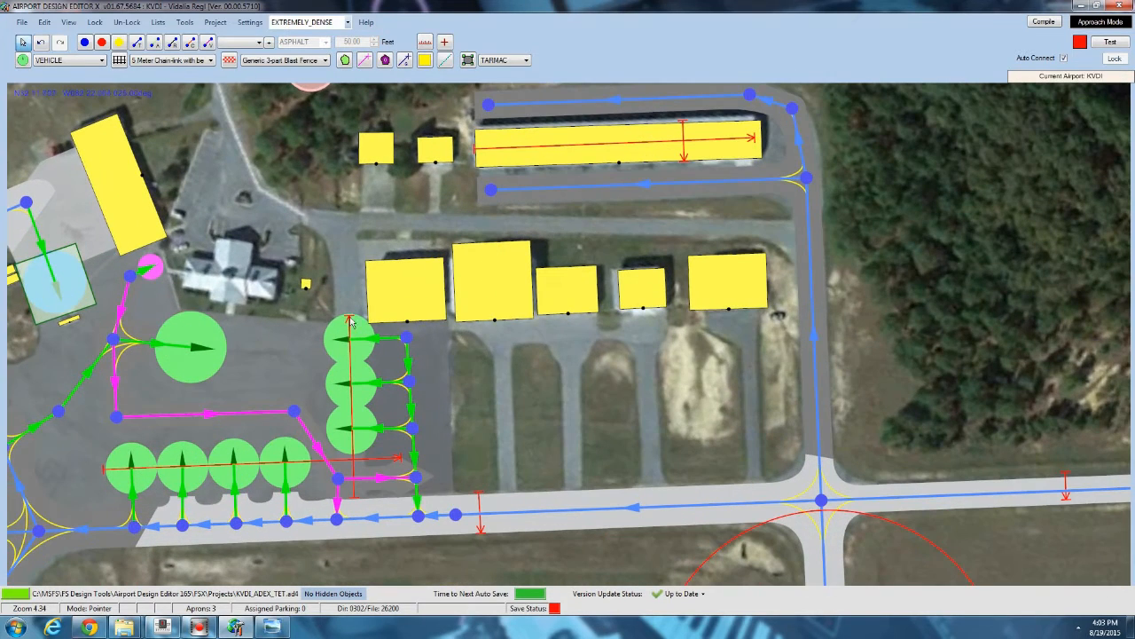
pyautogui.moveTo(548, 321)
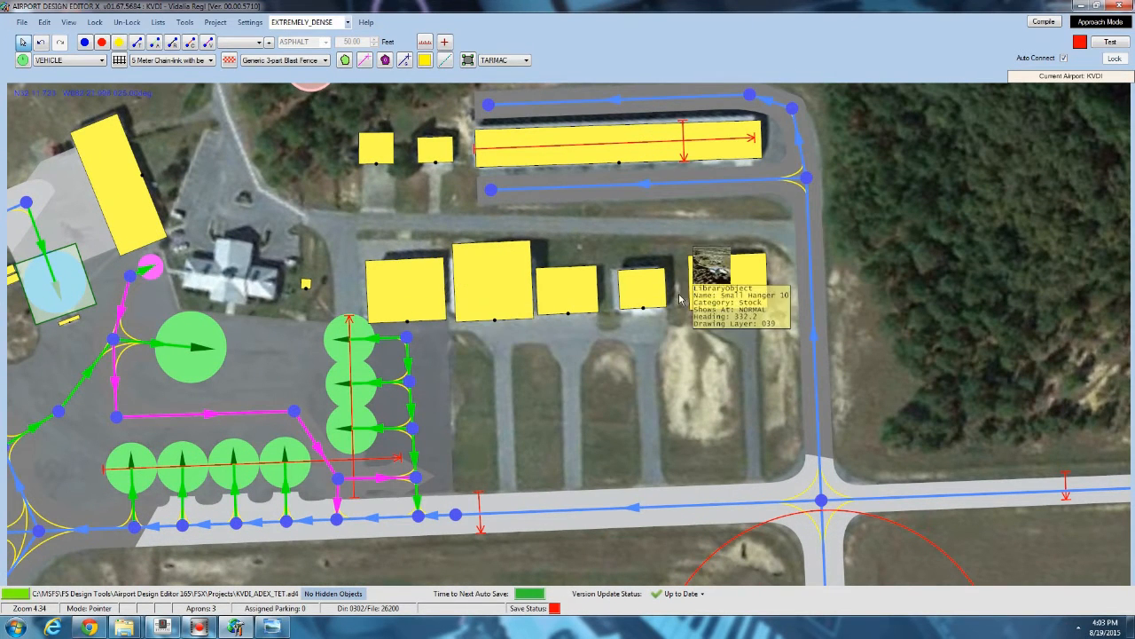
pyautogui.moveTo(508, 269)
pyautogui.scroll(2, 507, 268)
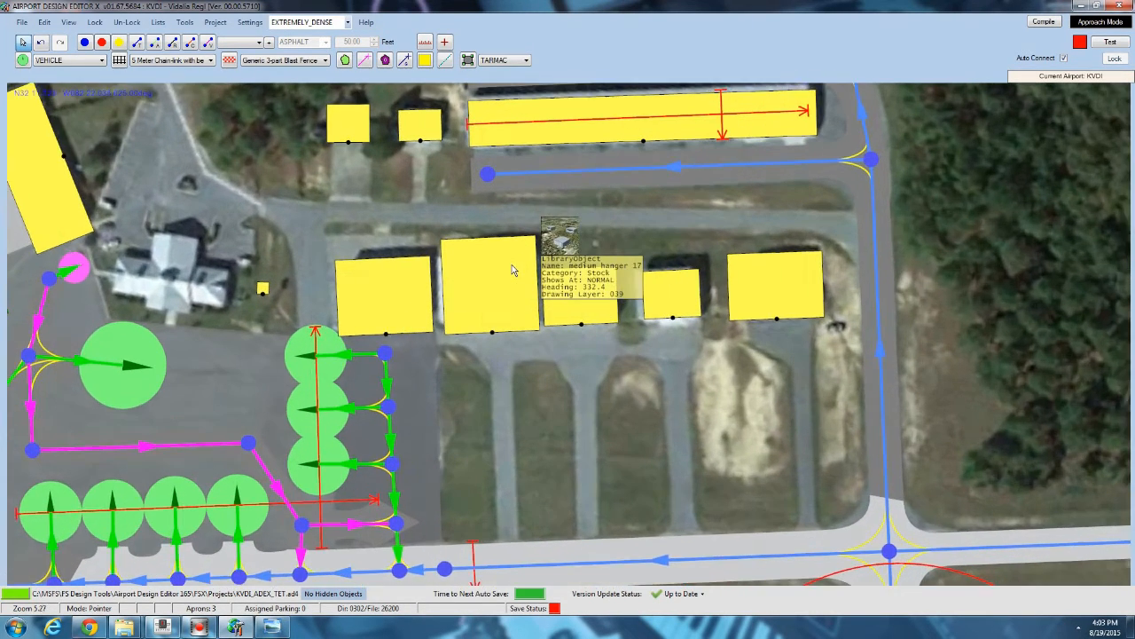
pyautogui.moveTo(573, 239); pyautogui.dragTo(458, 244, button='middle')
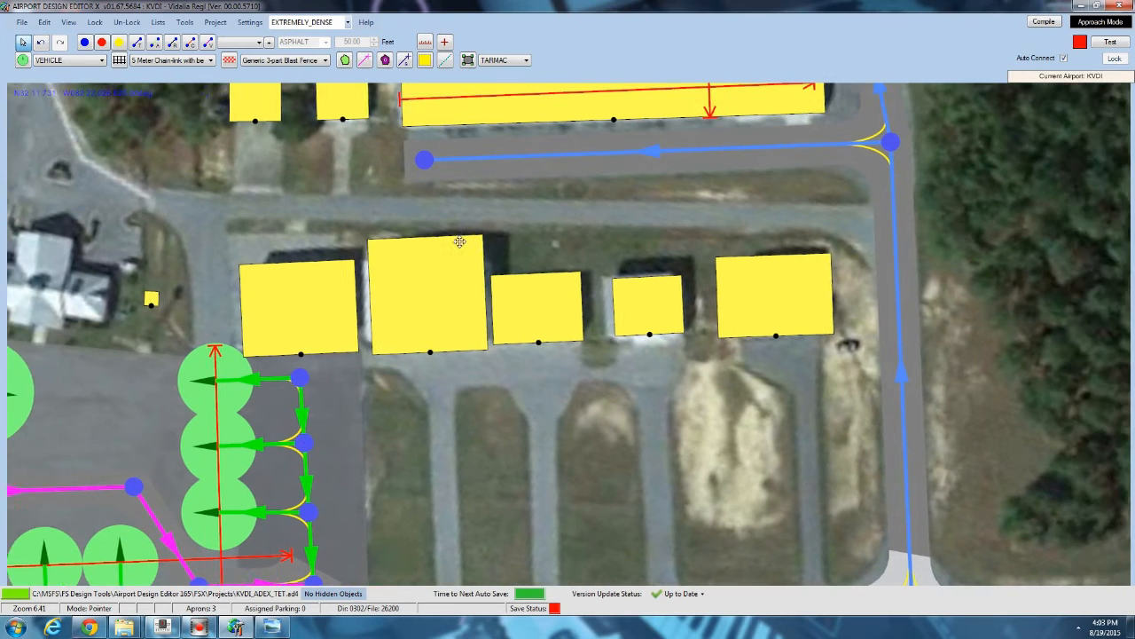
pyautogui.moveTo(376, 312)
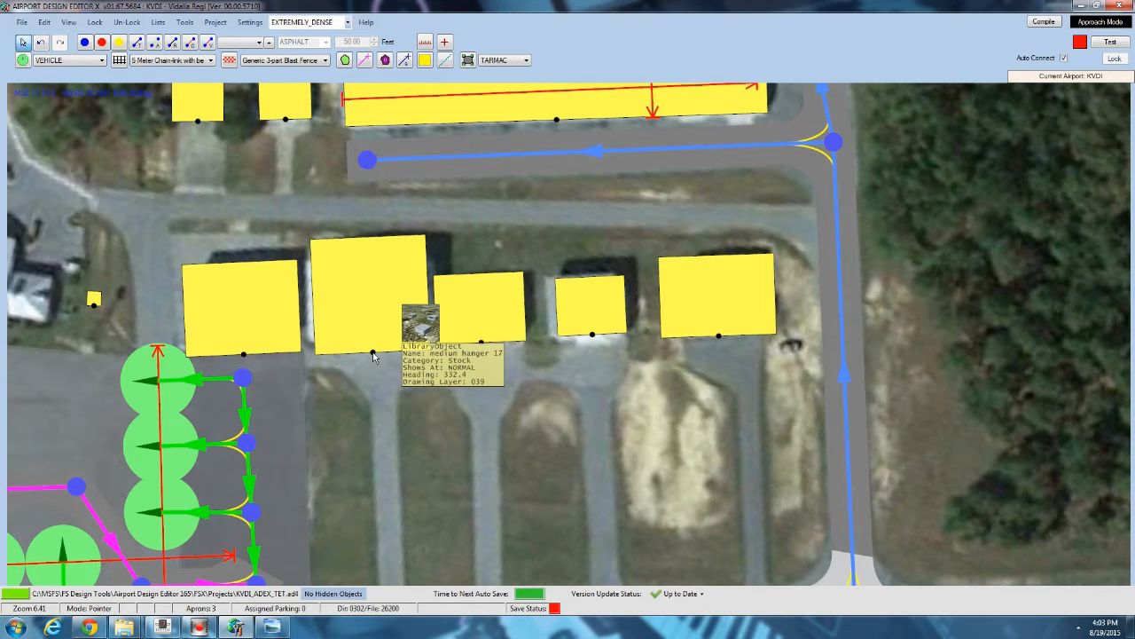
pyautogui.click(373, 275)
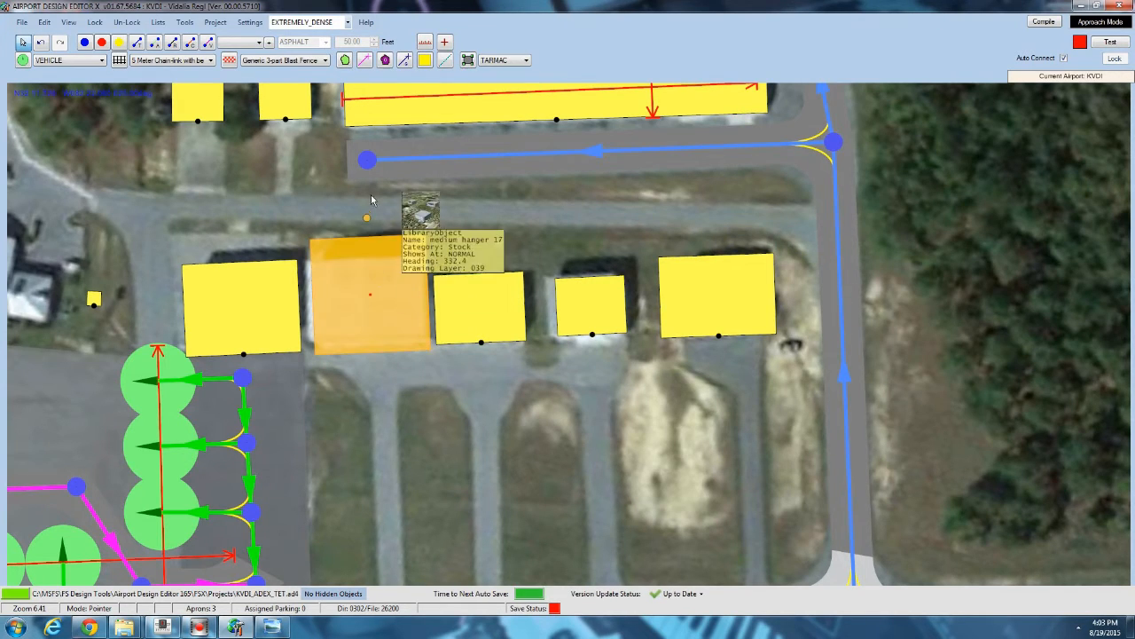
pyautogui.click(391, 191)
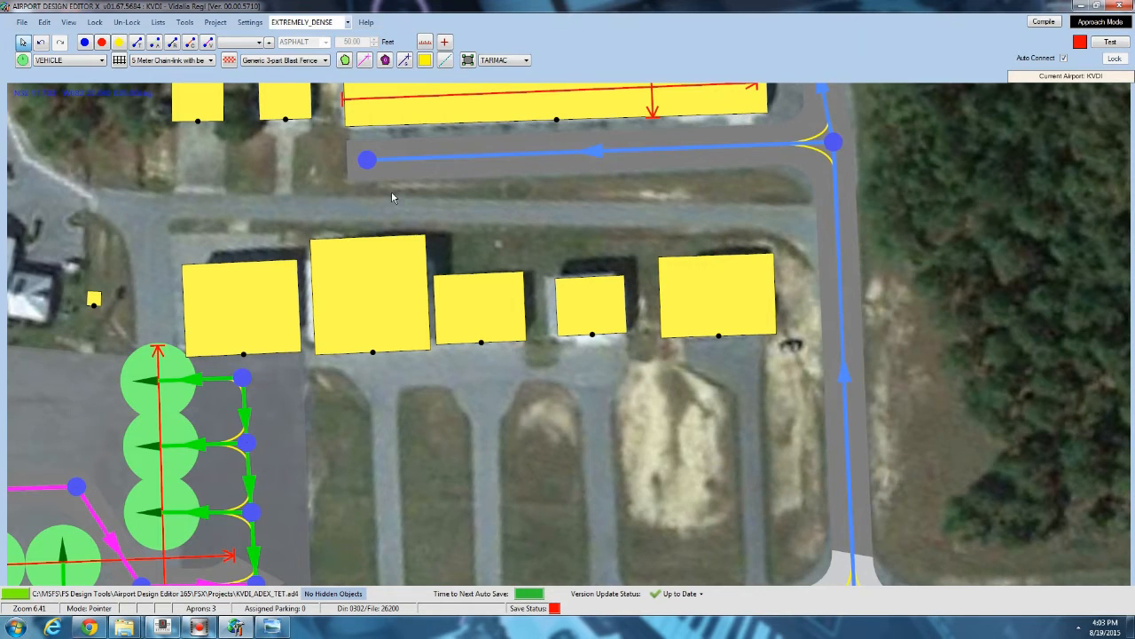
# Pan and zoom around the apron and hangar area to survey the placed buildings.
pyautogui.moveTo(314, 199); pyautogui.dragTo(365, 180)
pyautogui.scroll(-3, 366, 180)
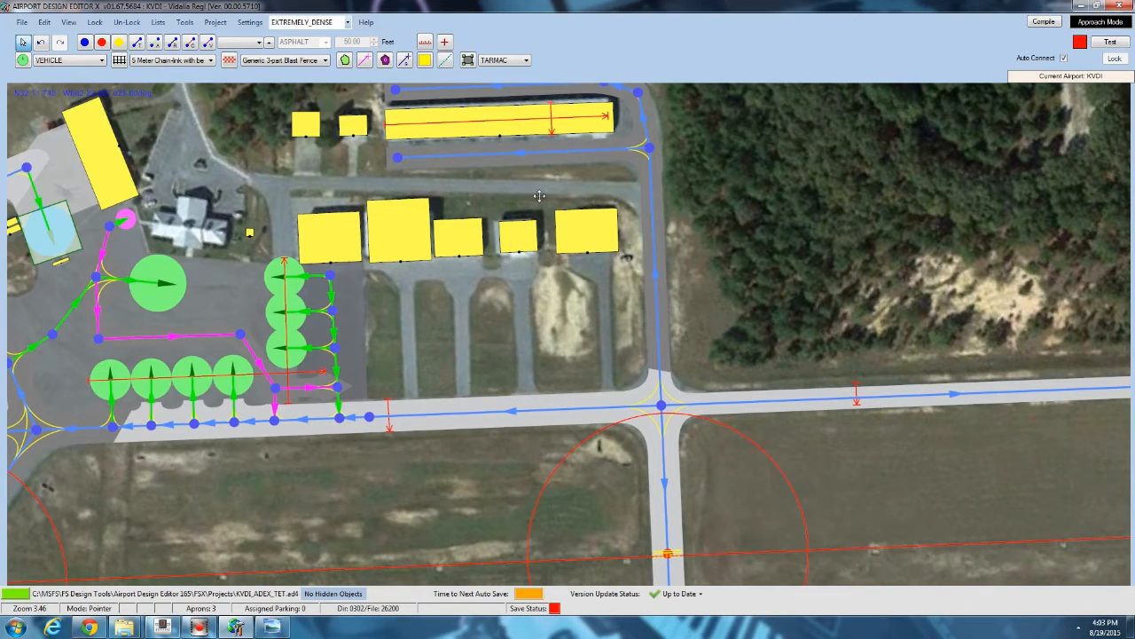
pyautogui.scroll(-2, 539, 195)
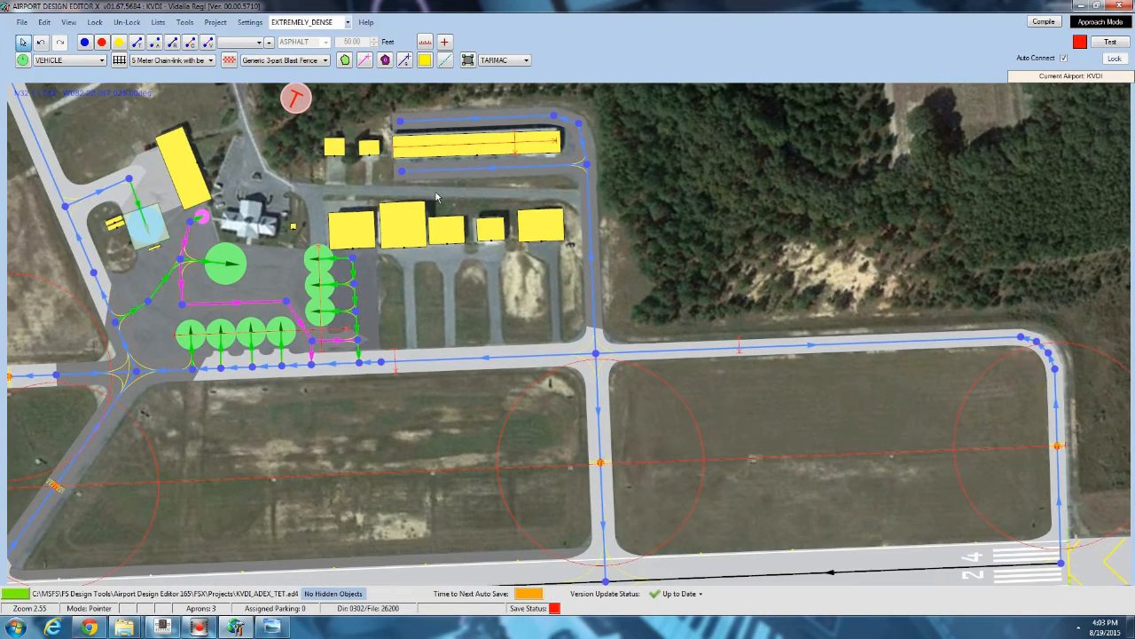
pyautogui.scroll(2, 329, 194)
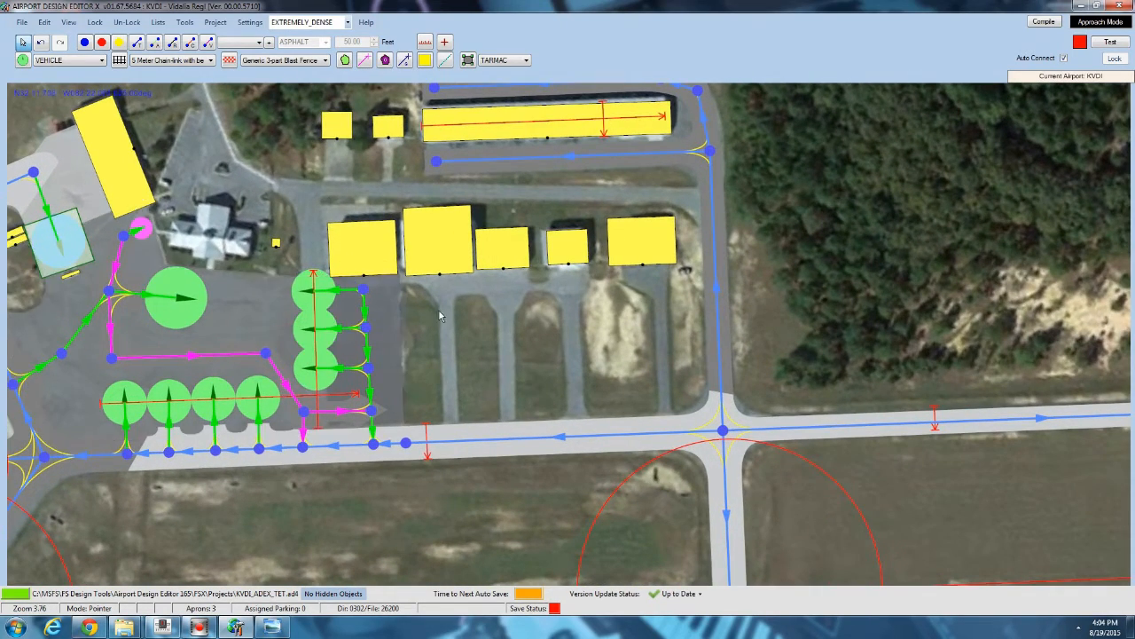
pyautogui.moveTo(439, 316); pyautogui.dragTo(419, 299, button='right')
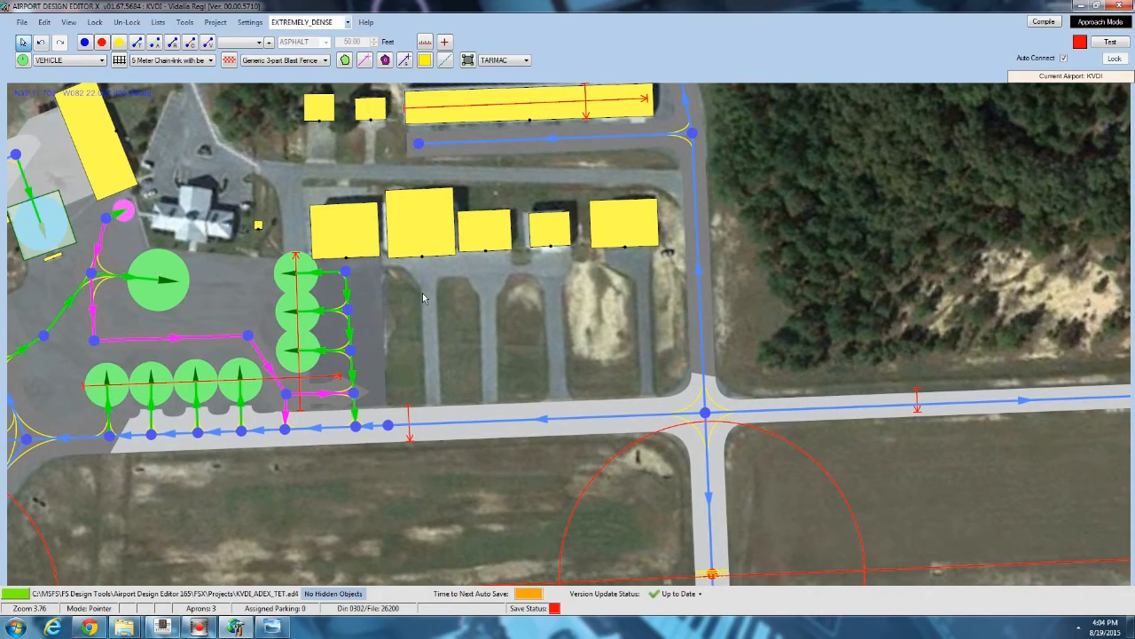
pyautogui.scroll(-4, 408, 266)
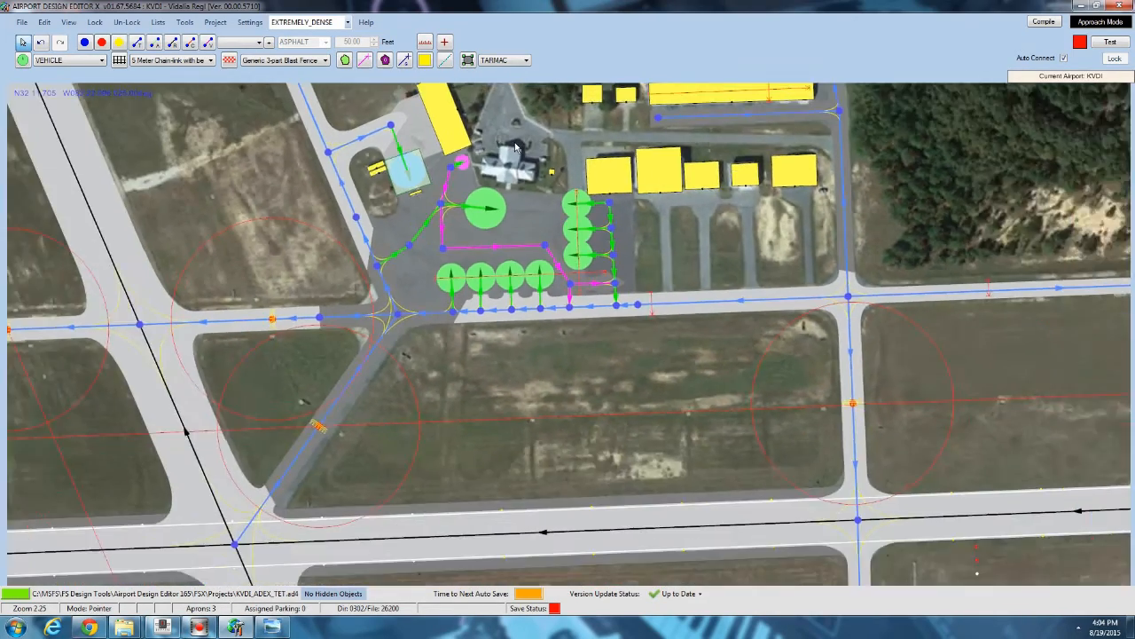
pyautogui.scroll(5, 404, 240)
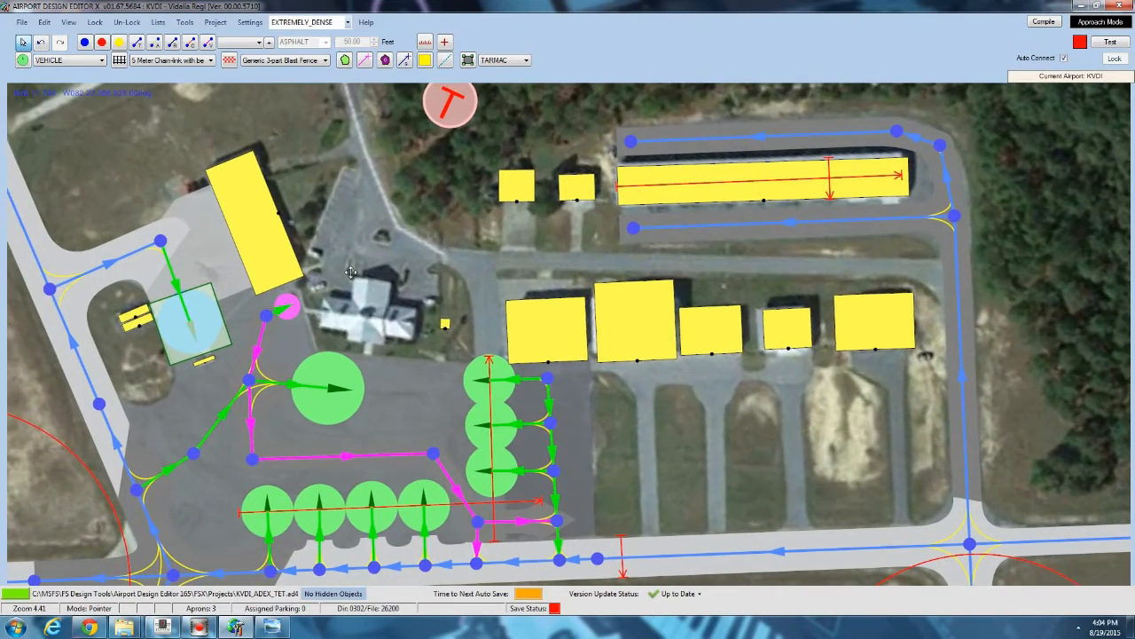
pyautogui.moveTo(350, 273); pyautogui.dragTo(307, 265, button='right')
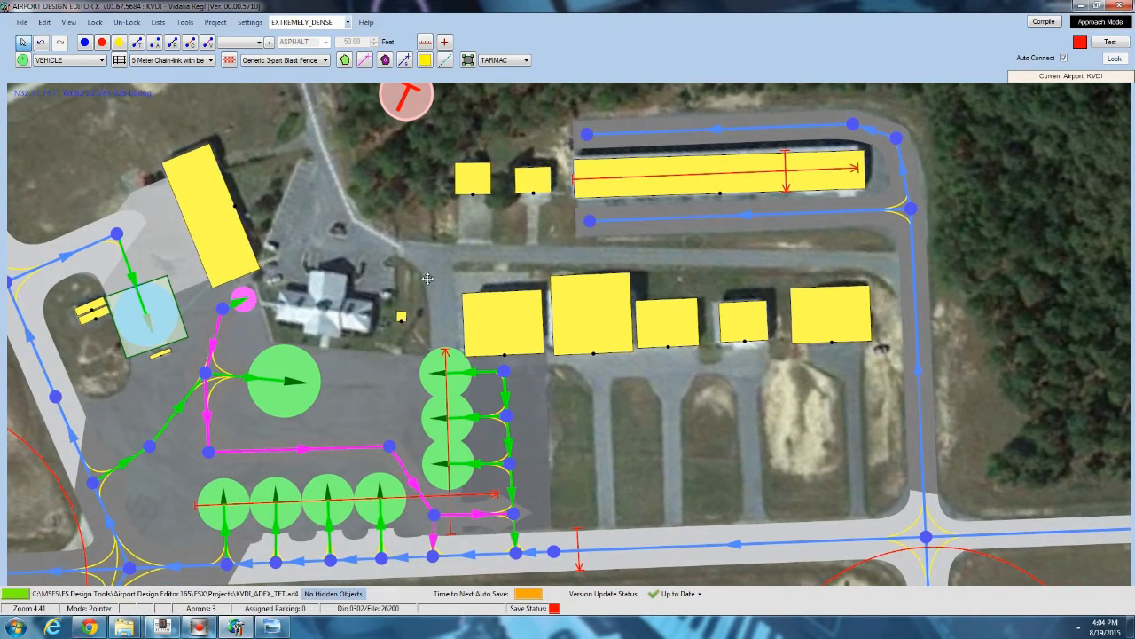
pyautogui.moveTo(425, 275); pyautogui.dragTo(412, 266, button='right')
# Browse the add_dwag_hangers library objects in the Add Library Object dialog, then cancel without adding one.
pyautogui.rightClick(346, 268)
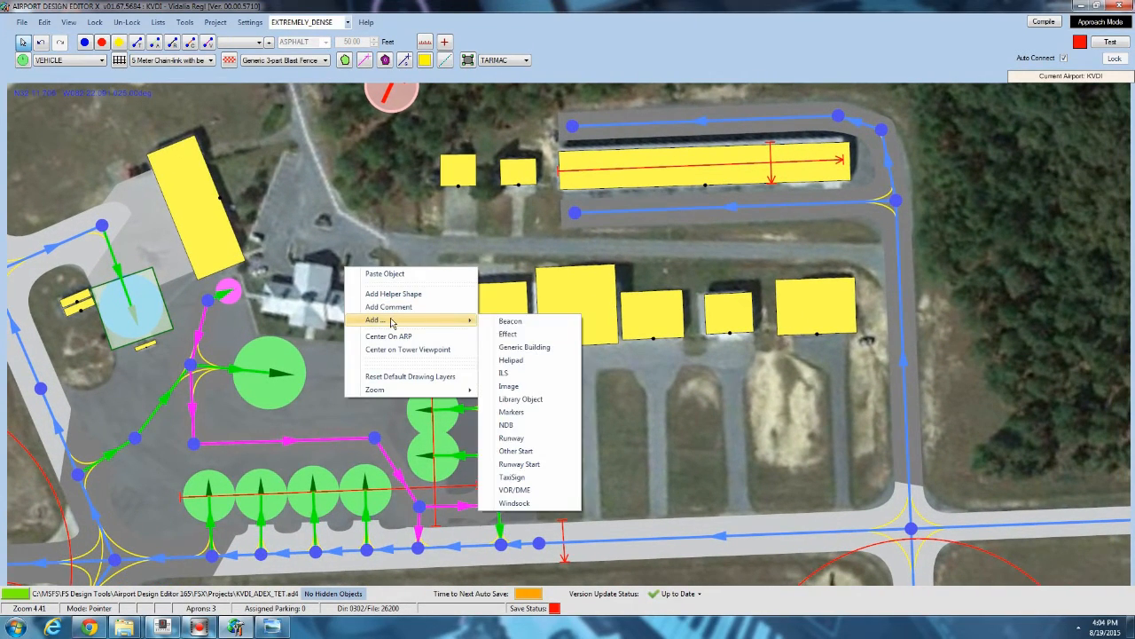
pyautogui.click(519, 398)
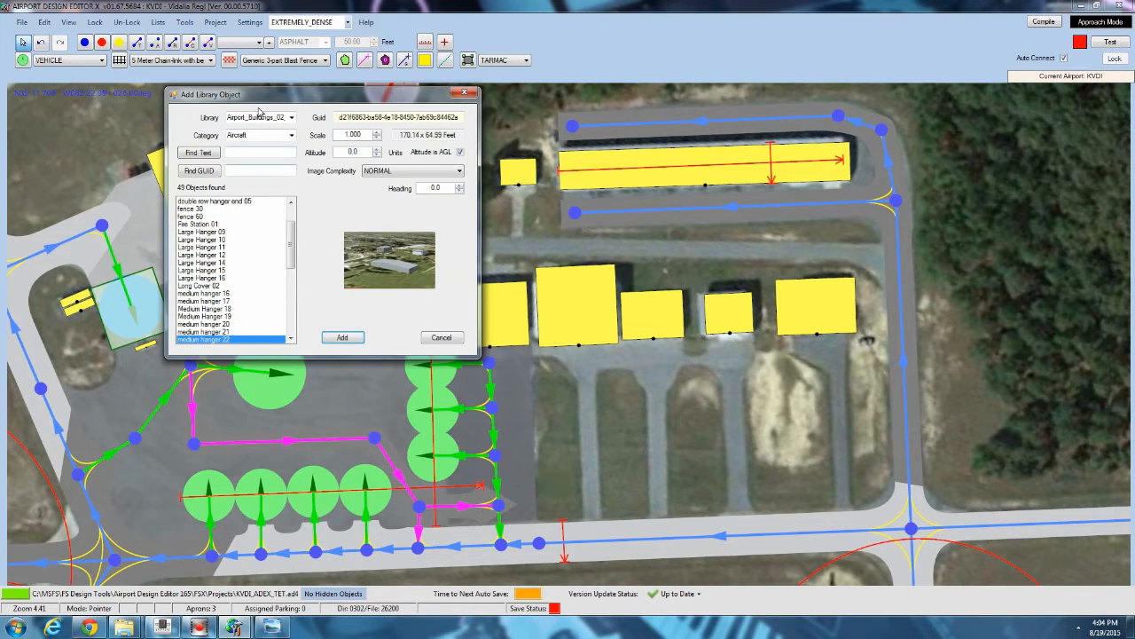
pyautogui.click(291, 117)
pyautogui.scroll(5, 266, 153)
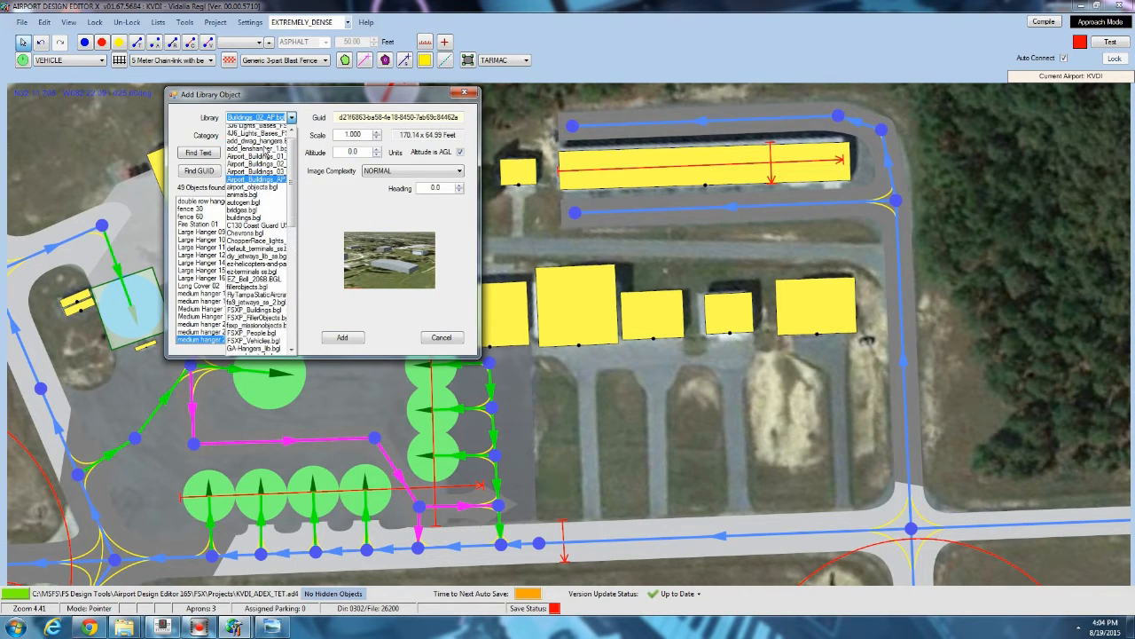
pyautogui.click(249, 154)
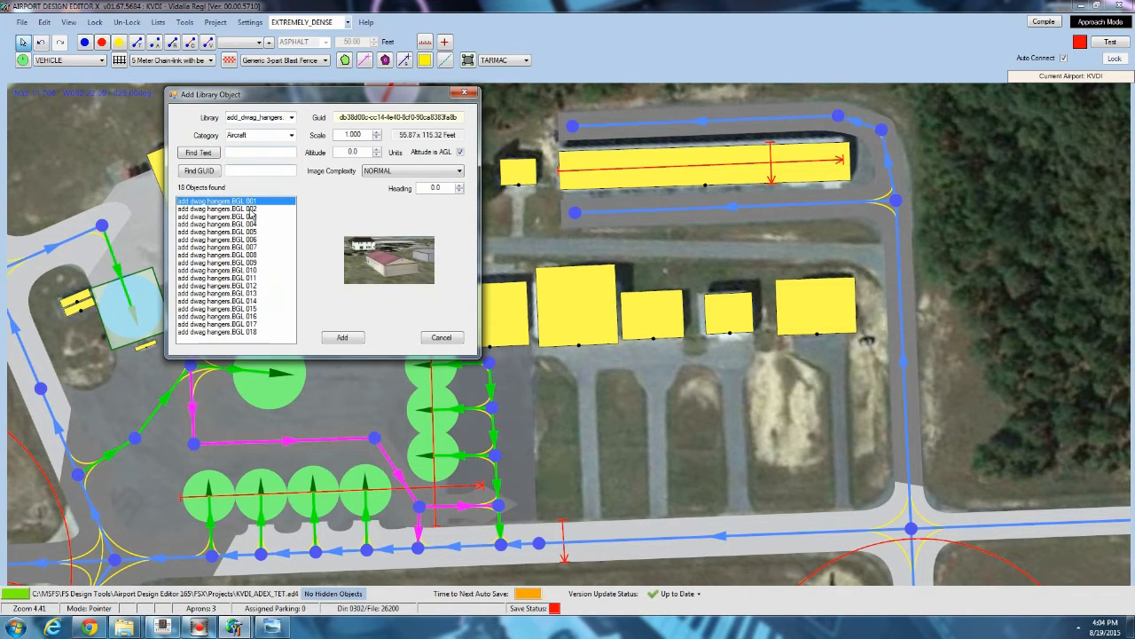
pyautogui.click(218, 217)
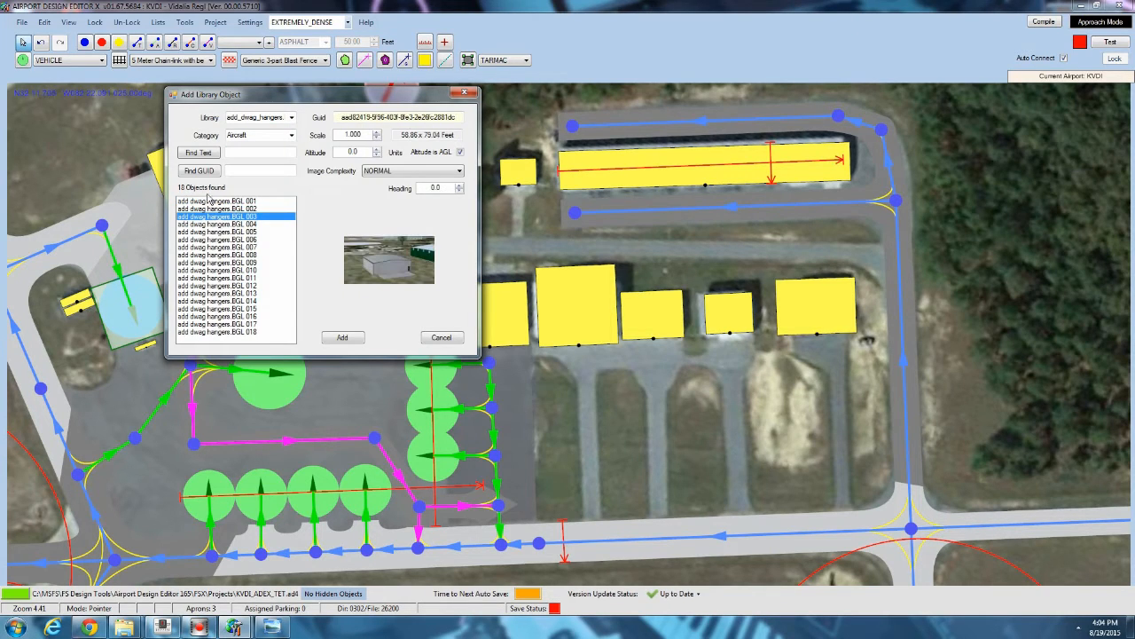
pyautogui.click(220, 210)
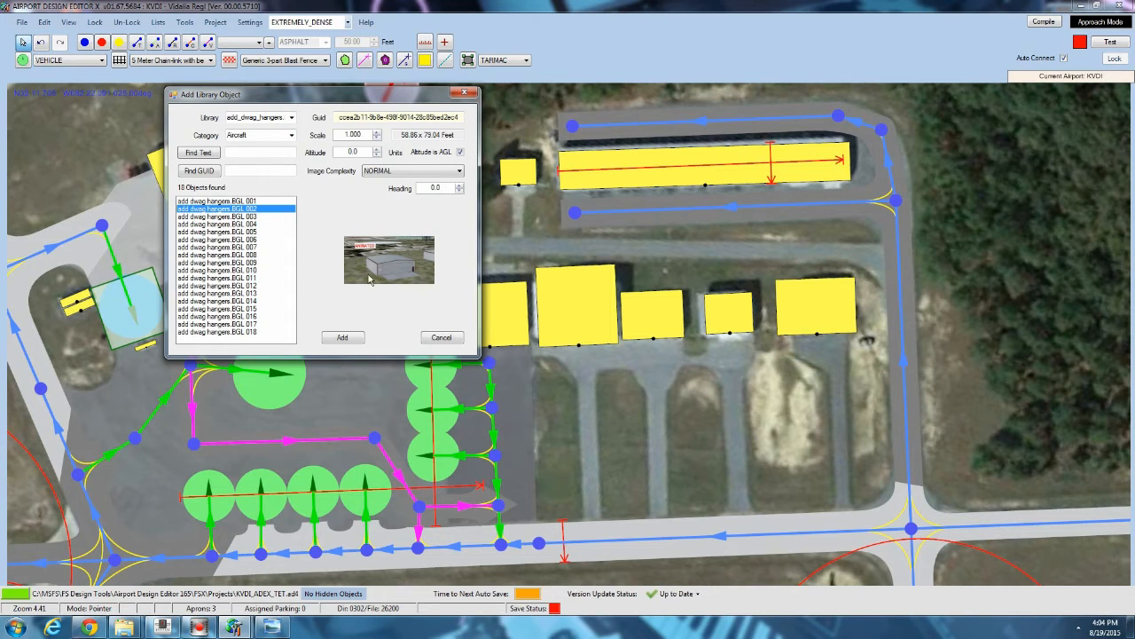
pyautogui.click(235, 271)
pyautogui.click(217, 294)
pyautogui.click(215, 317)
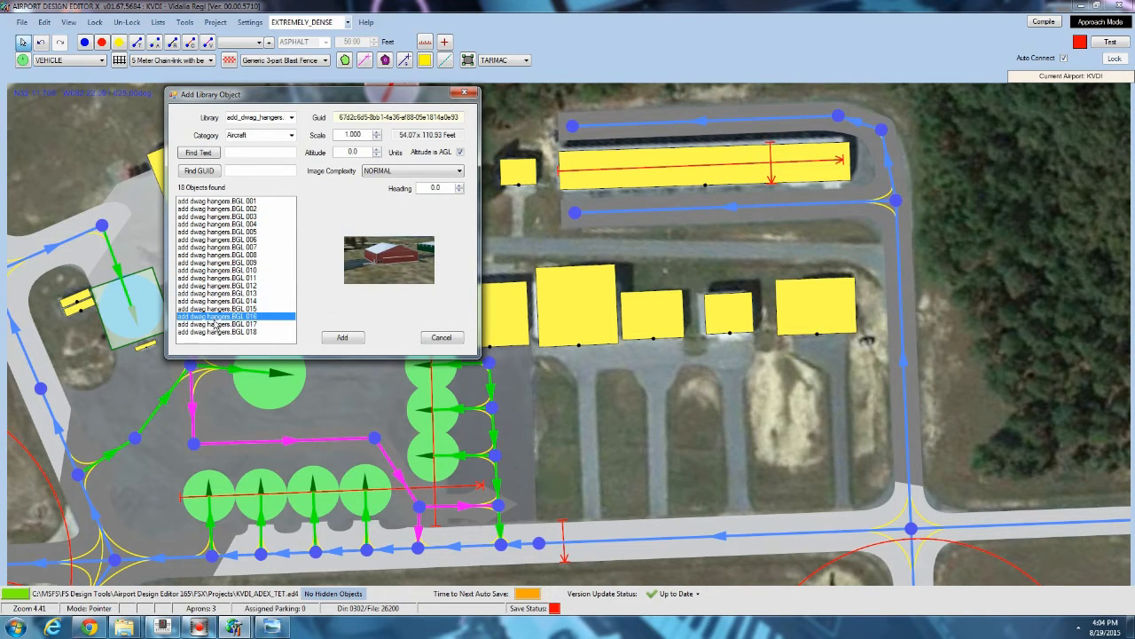
pyautogui.click(215, 326)
pyautogui.click(218, 331)
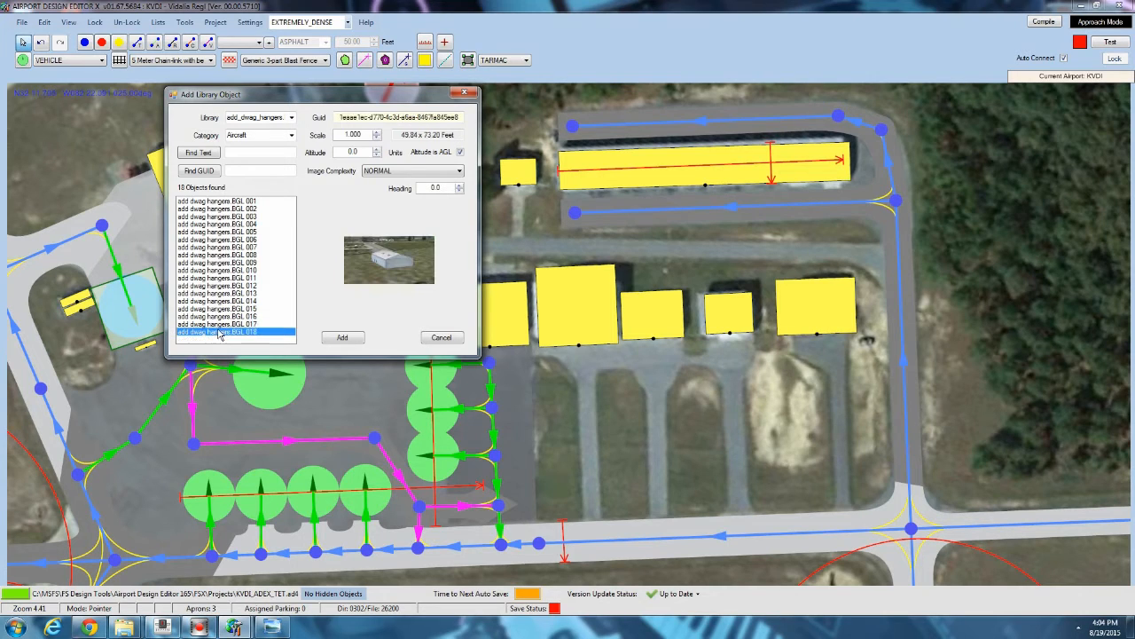
pyautogui.click(217, 302)
pyautogui.click(217, 277)
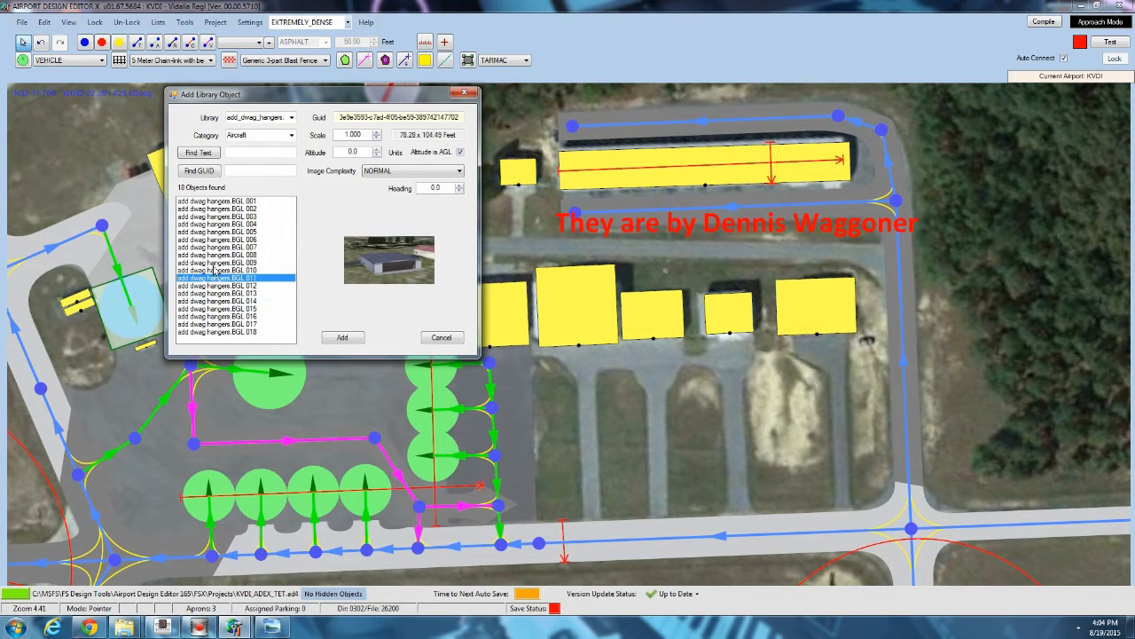
pyautogui.click(217, 264)
pyautogui.click(213, 239)
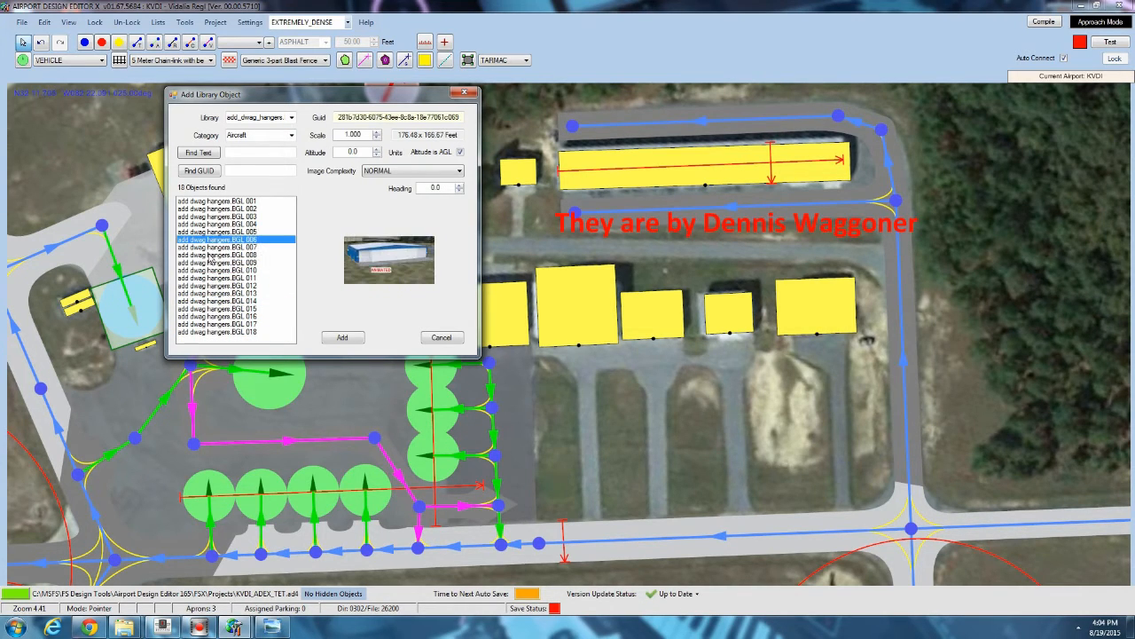
pyautogui.click(442, 338)
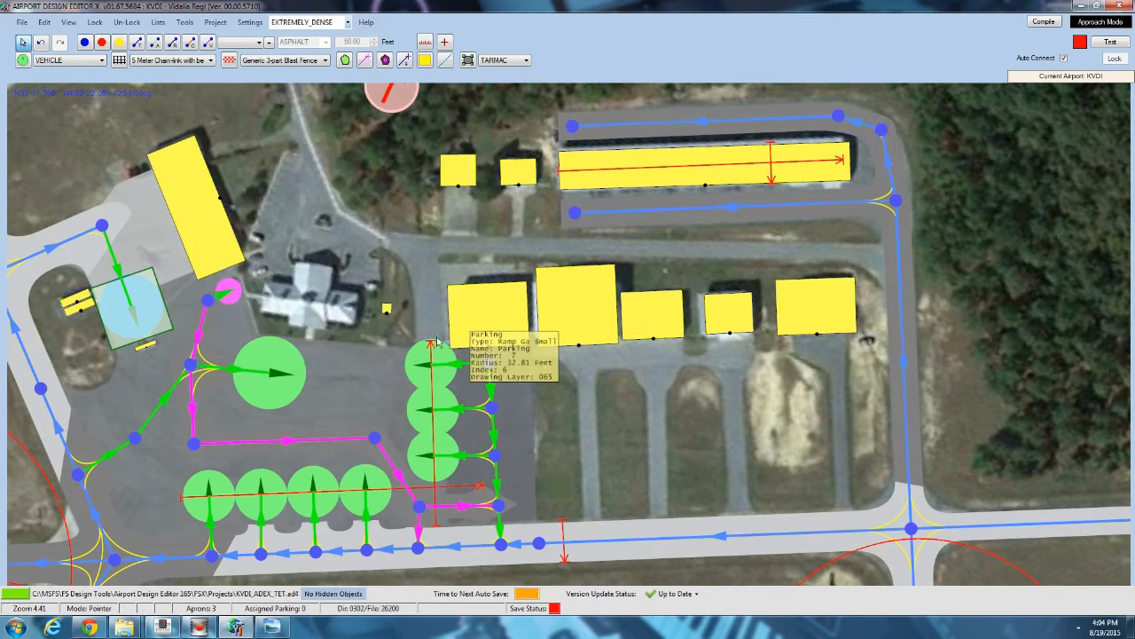
# Change the surface of the apron holding the parking spots beside the hangar row to ASPHALT.
pyautogui.moveTo(346, 276); pyautogui.dragTo(332, 239)
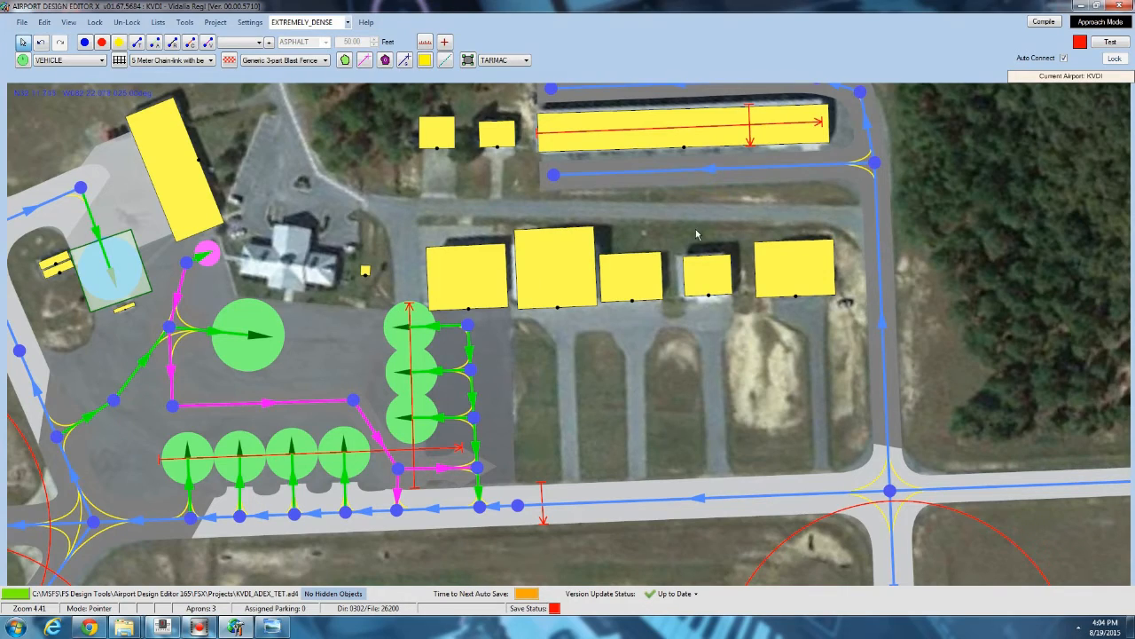
pyautogui.scroll(-3, 651, 363)
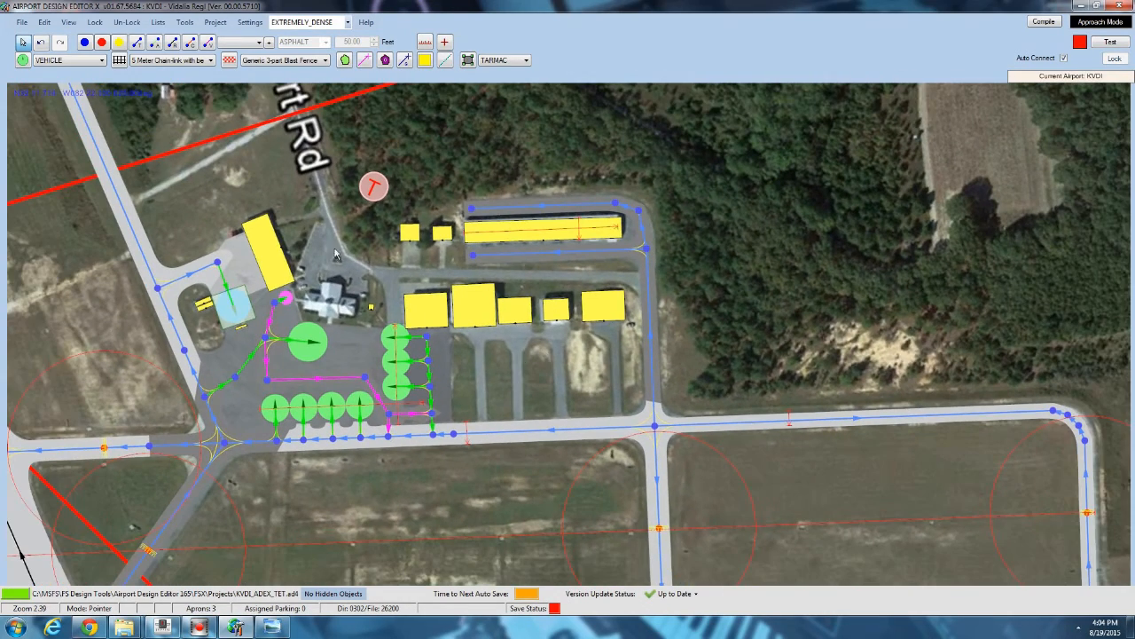
pyautogui.moveTo(299, 209); pyautogui.dragTo(368, 245)
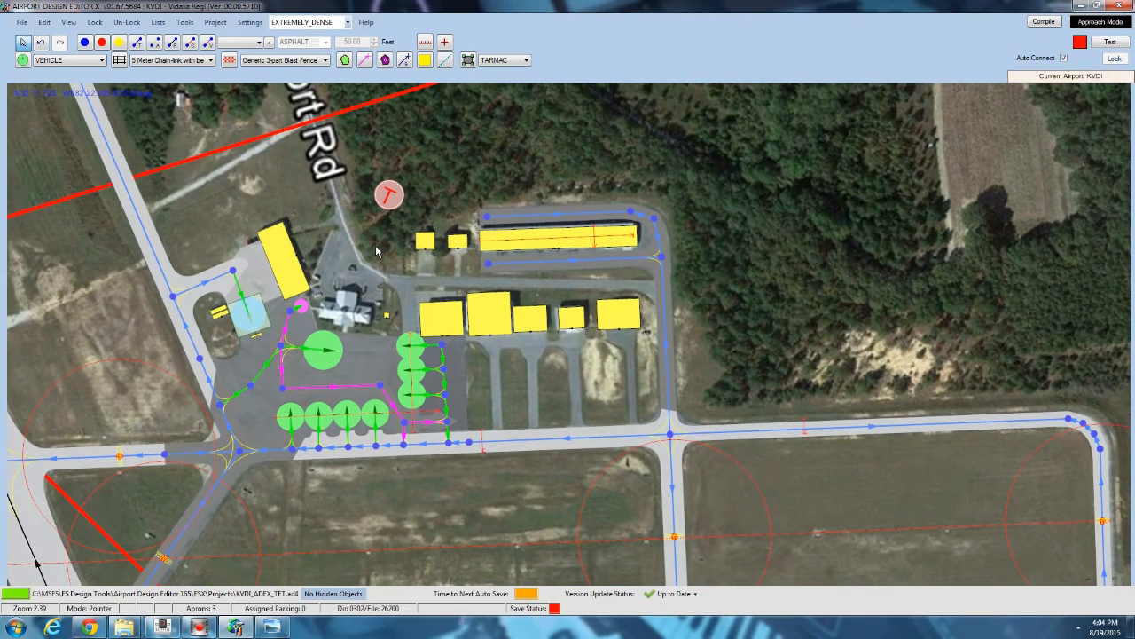
pyautogui.scroll(-2, 379, 259)
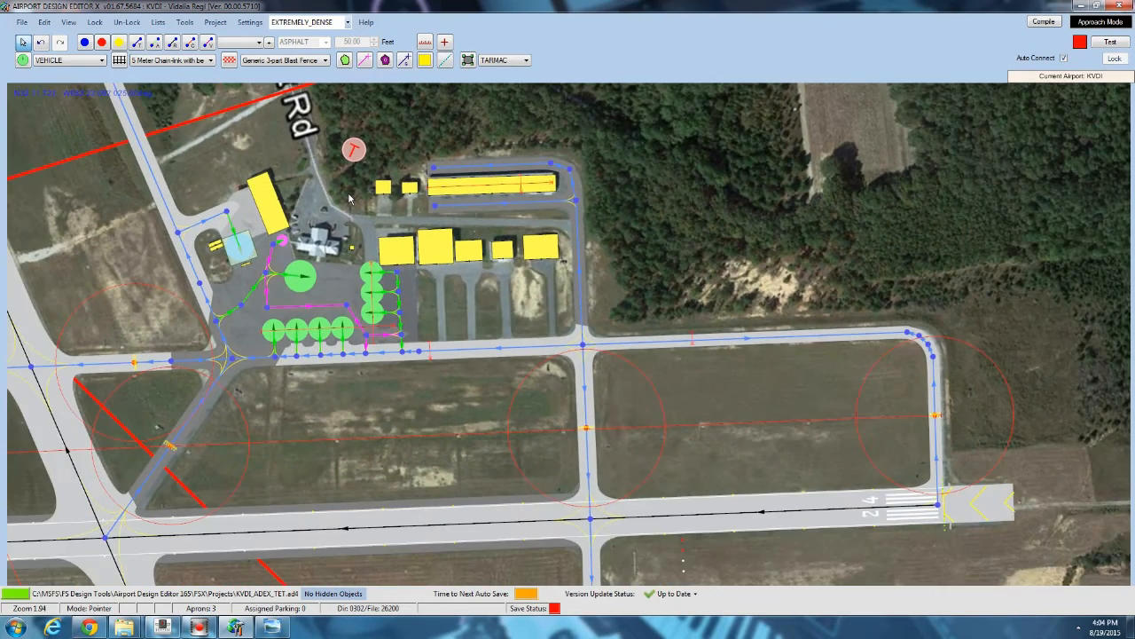
pyautogui.scroll(3, 430, 263)
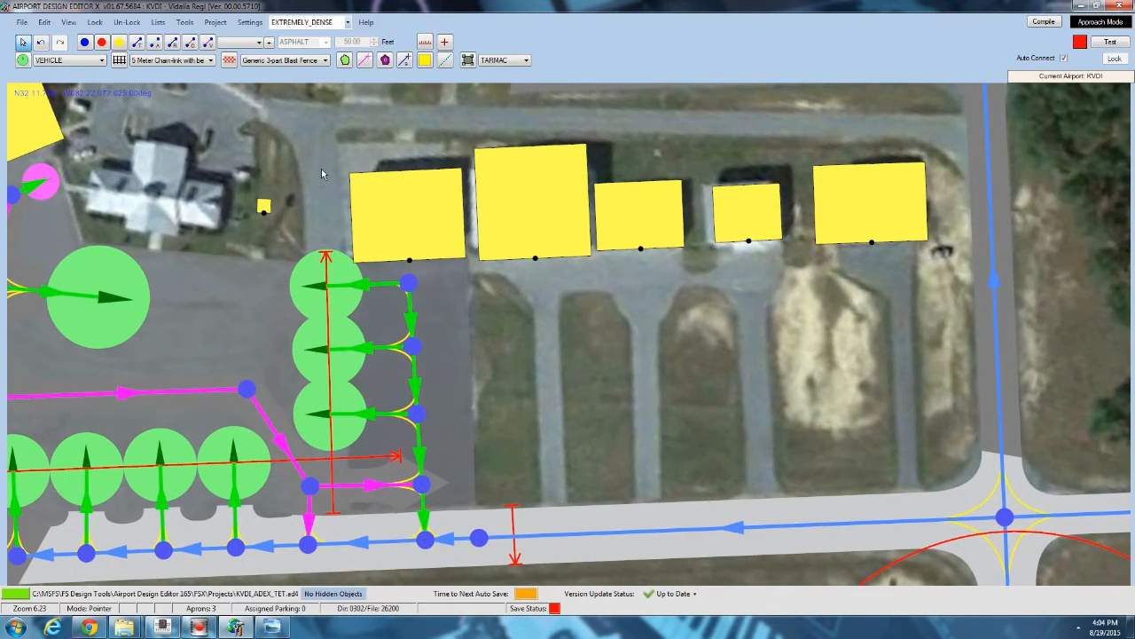
pyautogui.moveTo(321, 168); pyautogui.dragTo(284, 202)
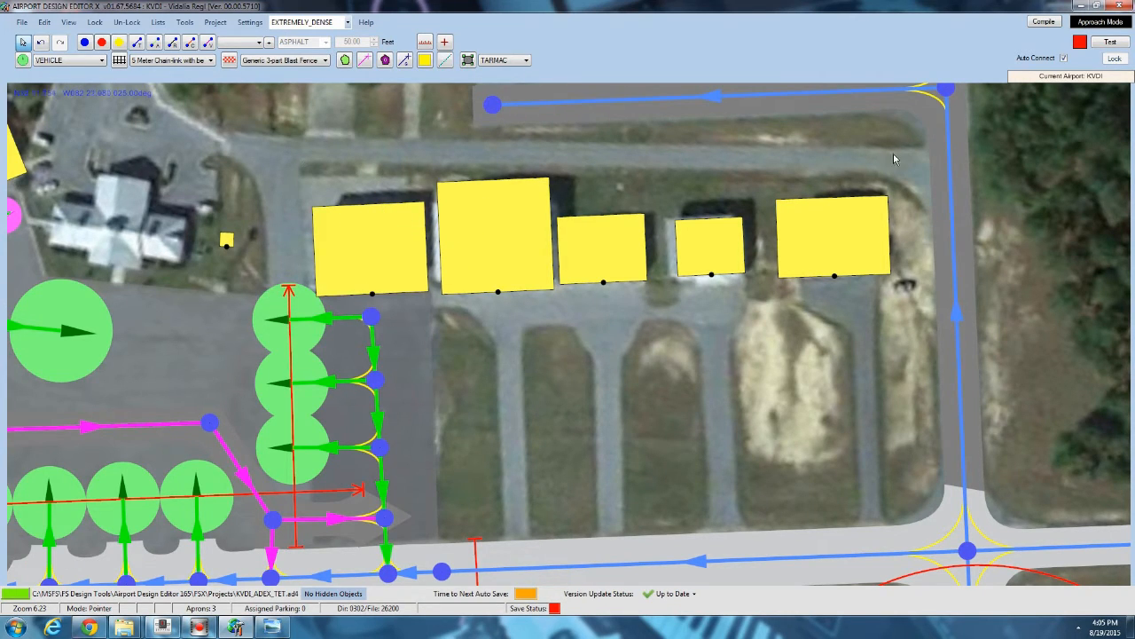
pyautogui.doubleClick(150, 379)
pyautogui.click(289, 169)
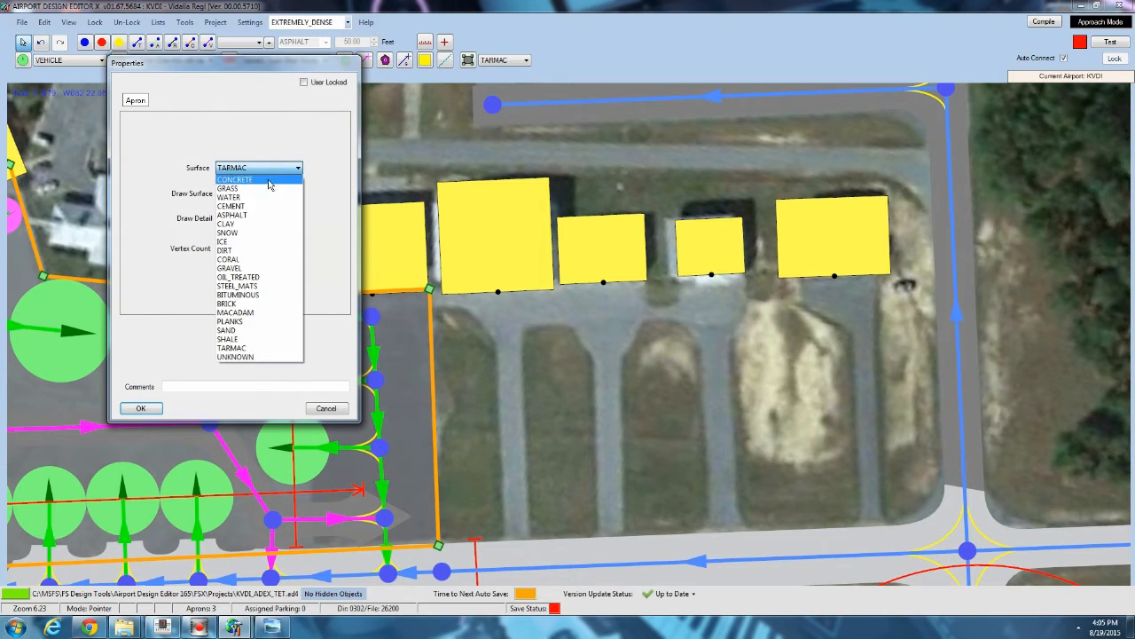
pyautogui.click(241, 216)
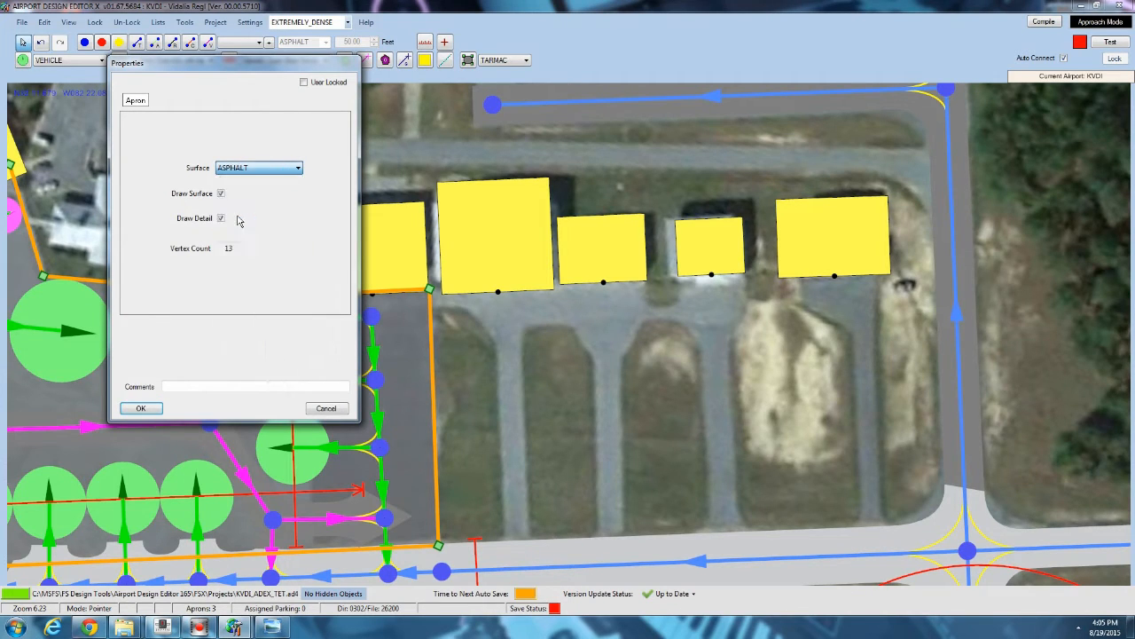
pyautogui.click(142, 408)
# Set the default apron surface to ASPHALT and draw a new apron along the access road north of the hangar row.
pyautogui.click(486, 63)
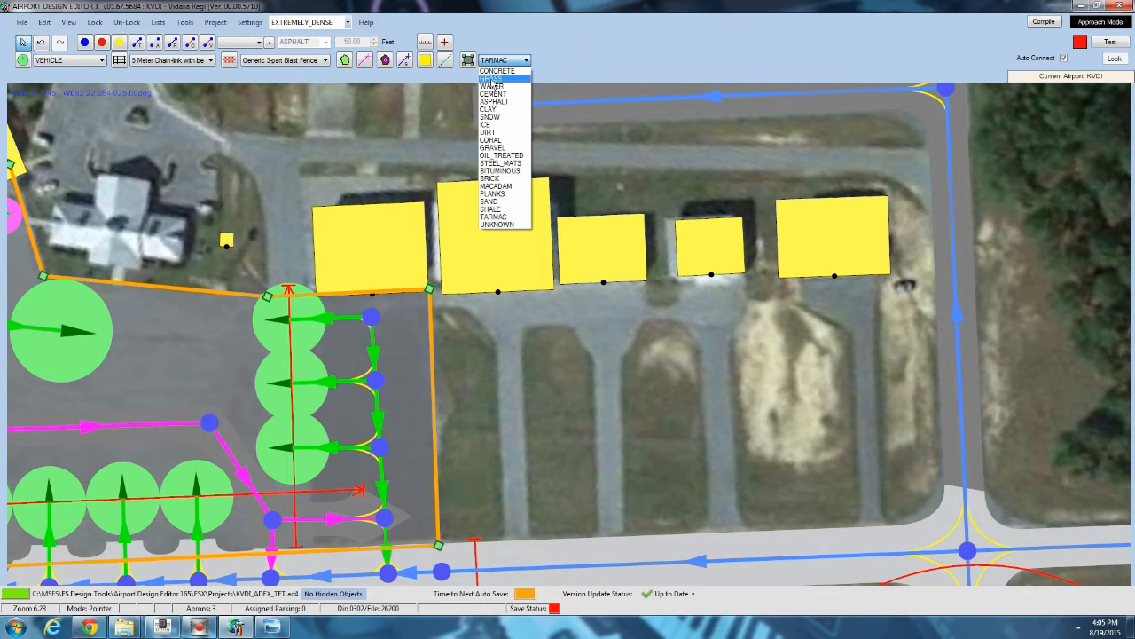
pyautogui.click(496, 102)
pyautogui.click(468, 60)
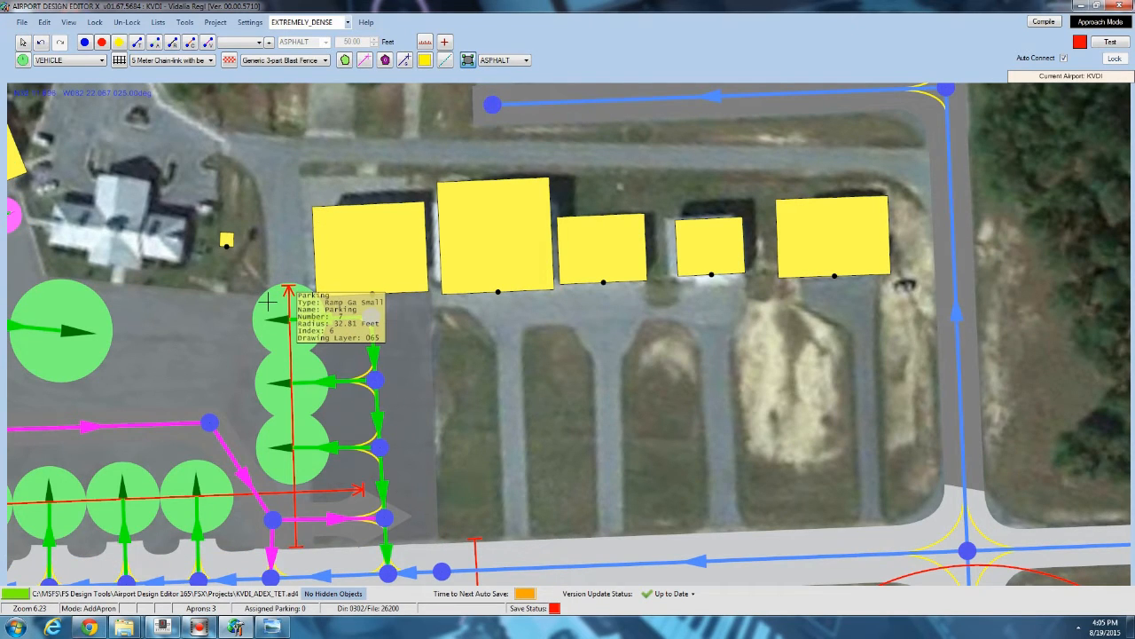
pyautogui.click(264, 220)
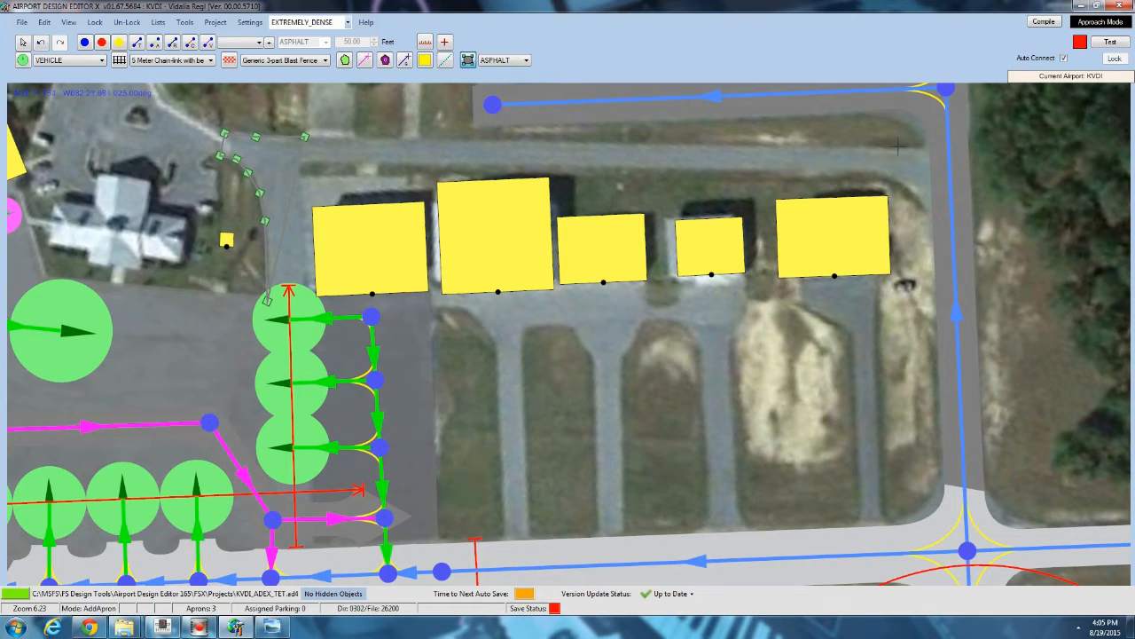
pyautogui.click(932, 150)
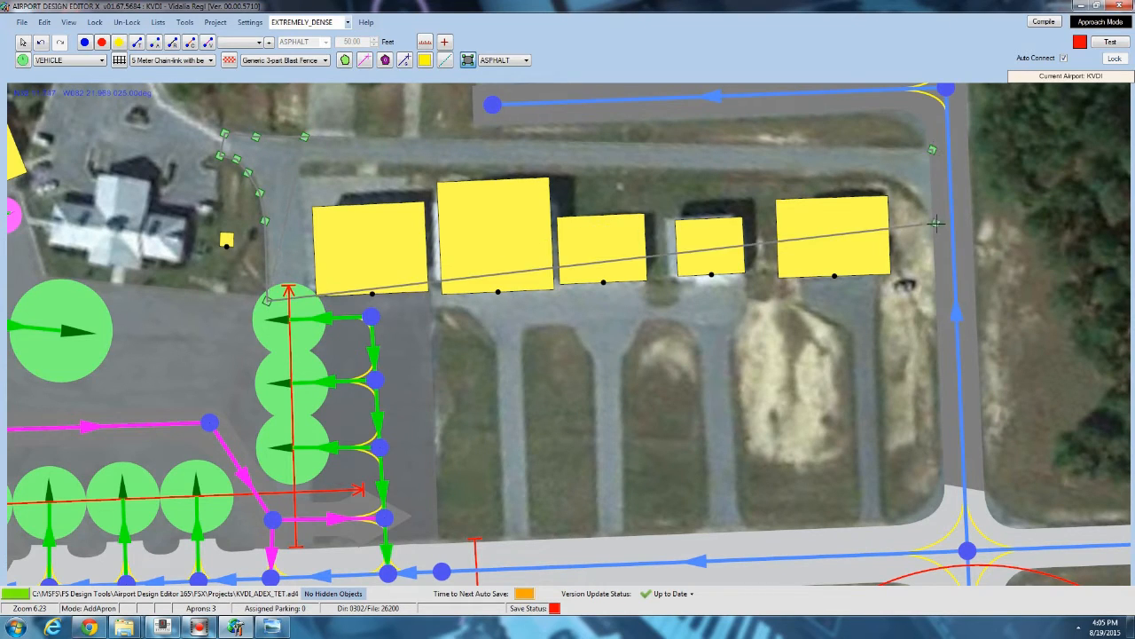
pyautogui.click(925, 208)
pyautogui.click(903, 182)
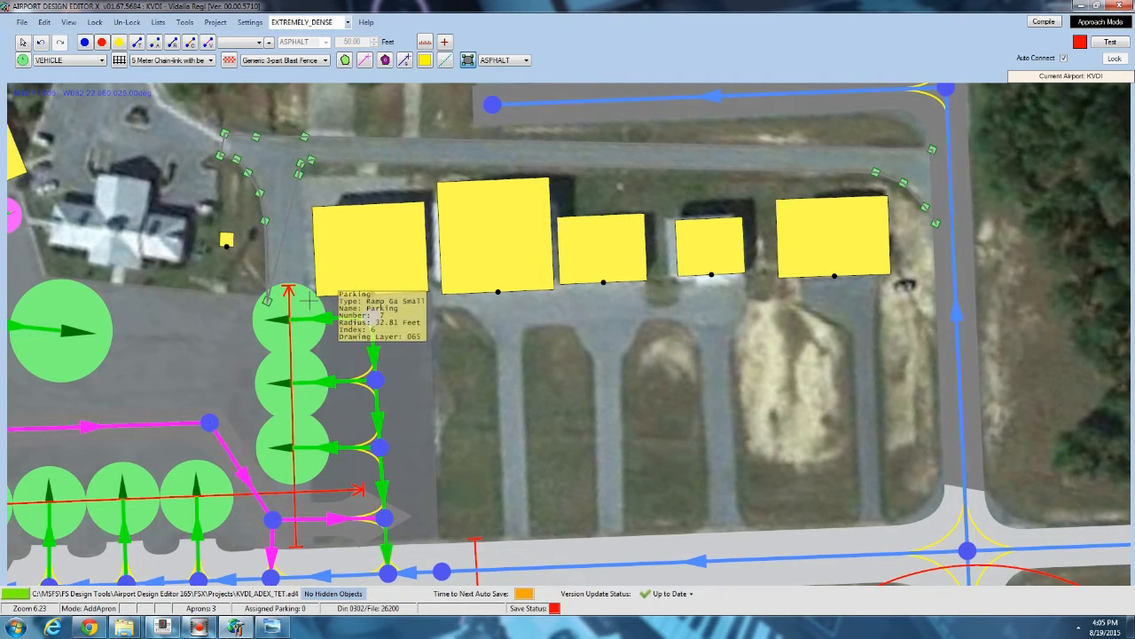
pyautogui.click(267, 300)
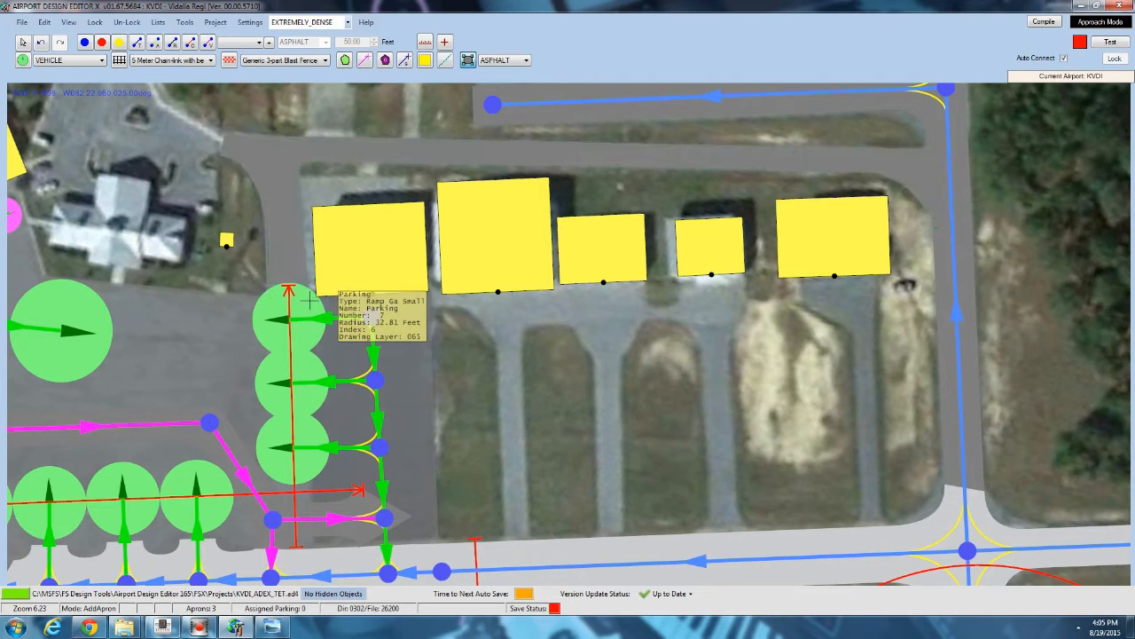
pyautogui.click(288, 248)
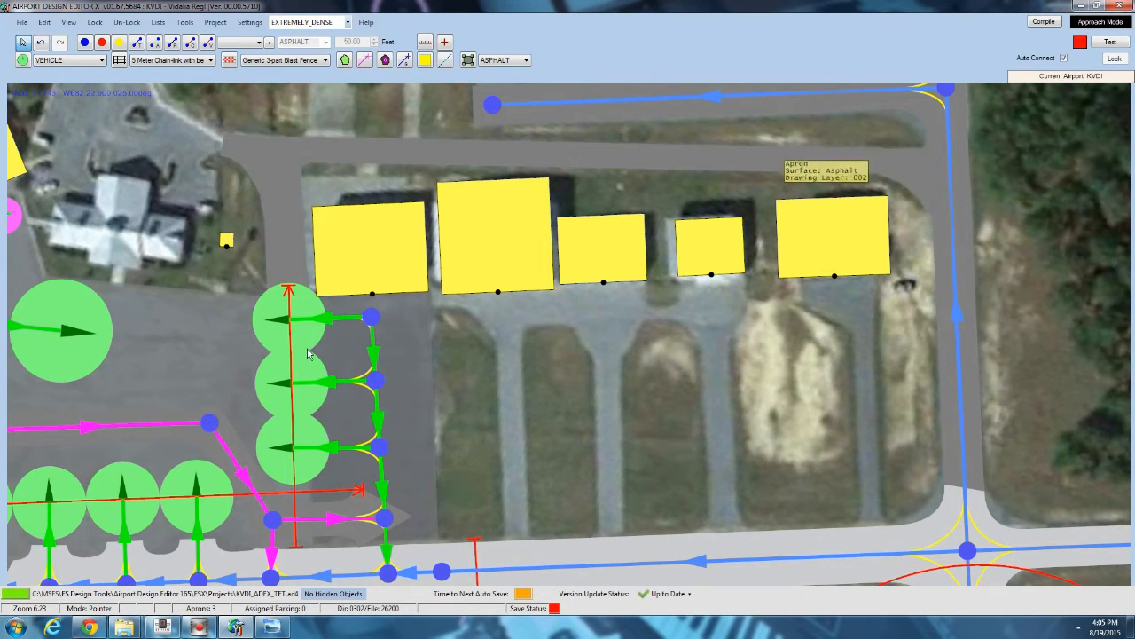
# Add extra vertices along the north edge of the new access-road apron.
pyautogui.scroll(-4, 283, 257)
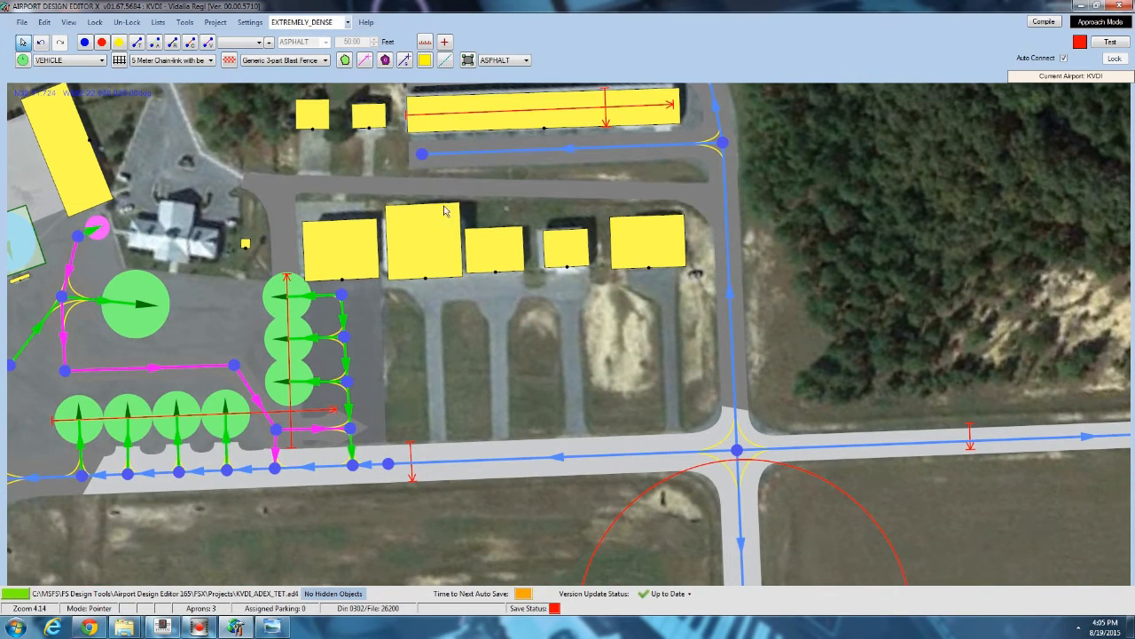
pyautogui.scroll(3, 661, 209)
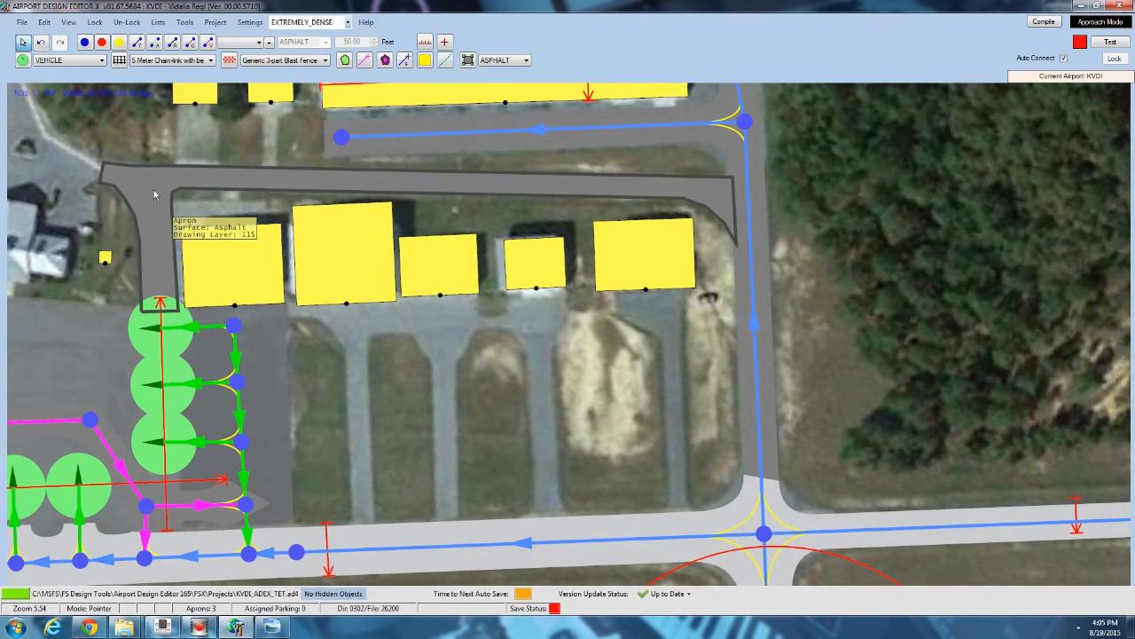
pyautogui.scroll(5, 111, 172)
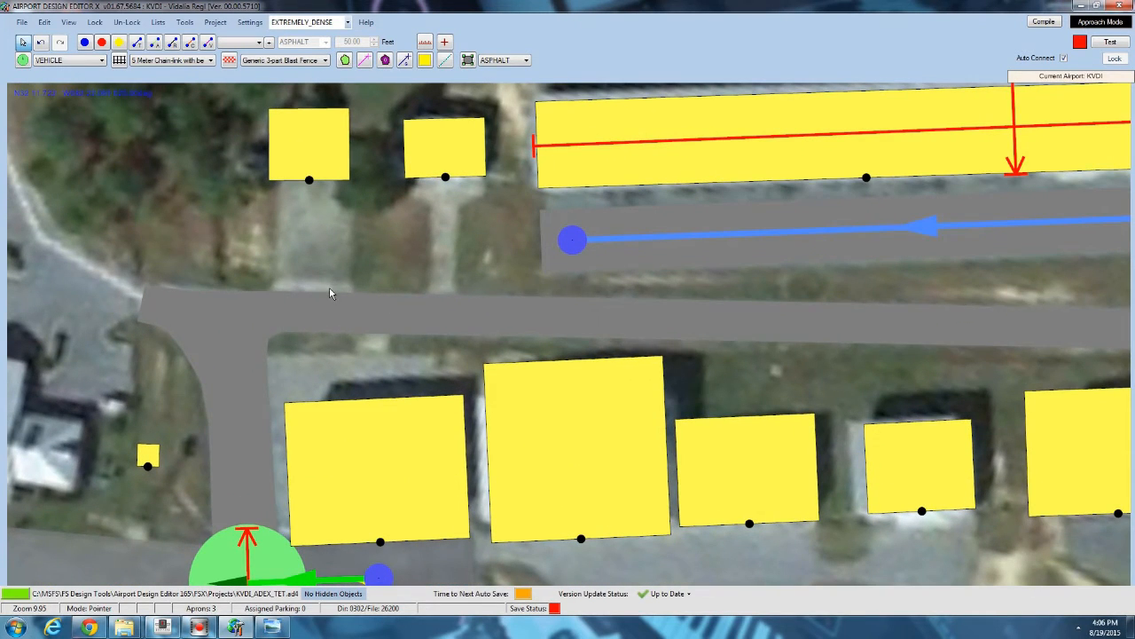
pyautogui.click(305, 301)
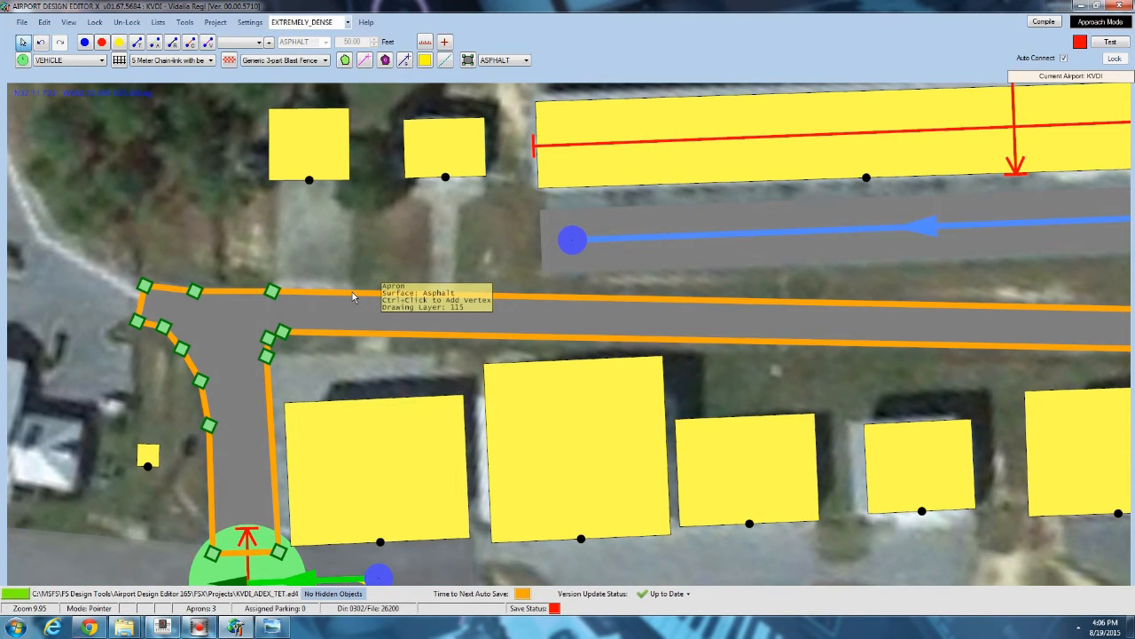
pyautogui.keyDown('ctrl'); pyautogui.click(353, 294); pyautogui.keyUp('ctrl')
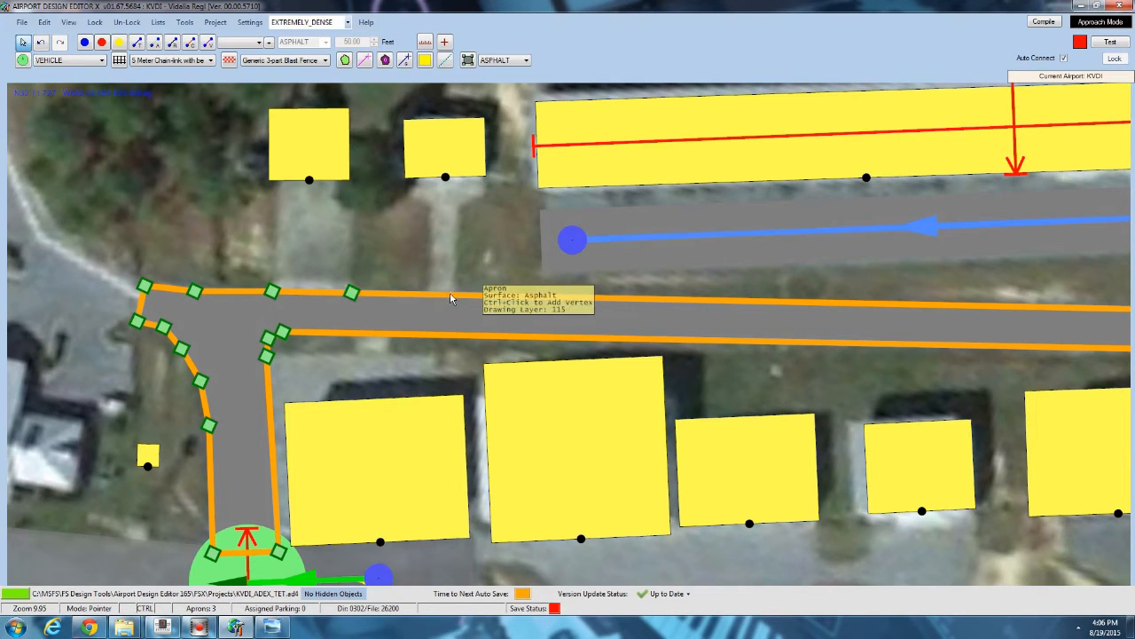
pyautogui.keyDown('ctrl'); pyautogui.click(427, 295); pyautogui.keyUp('ctrl')
pyautogui.keyDown('ctrl'); pyautogui.click(465, 295); pyautogui.keyUp('ctrl')
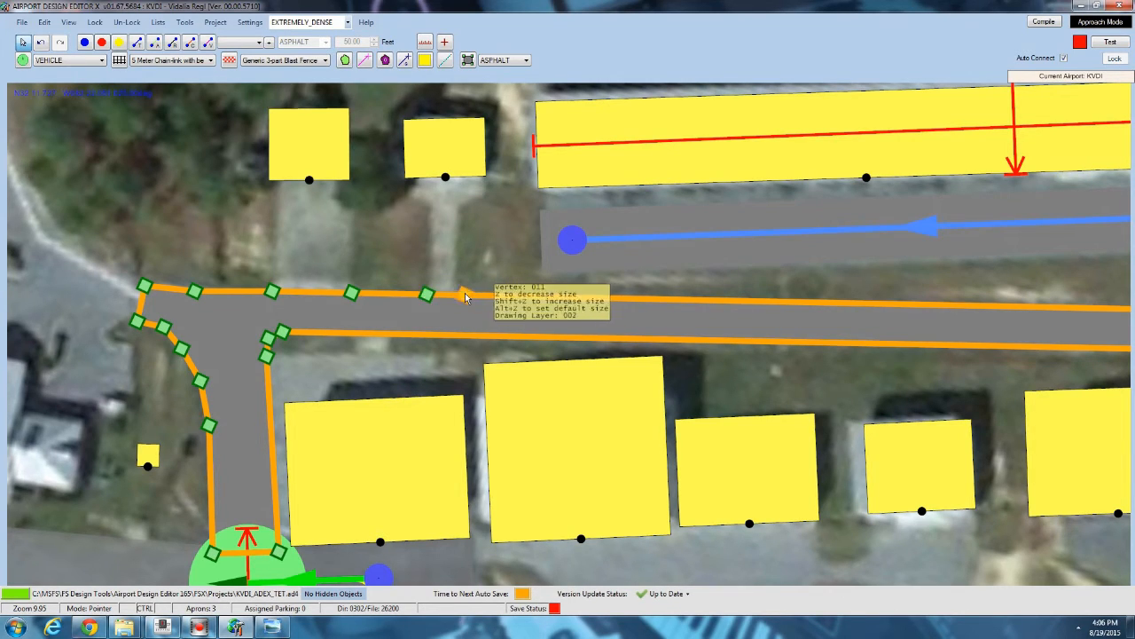
pyautogui.keyDown('ctrl'); pyautogui.click(447, 295); pyautogui.keyUp('ctrl')
# Drag two vertices of the access-road apron north to form a driveway up to the right small hangar.
pyautogui.moveTo(446, 294); pyautogui.dragTo(429, 206)
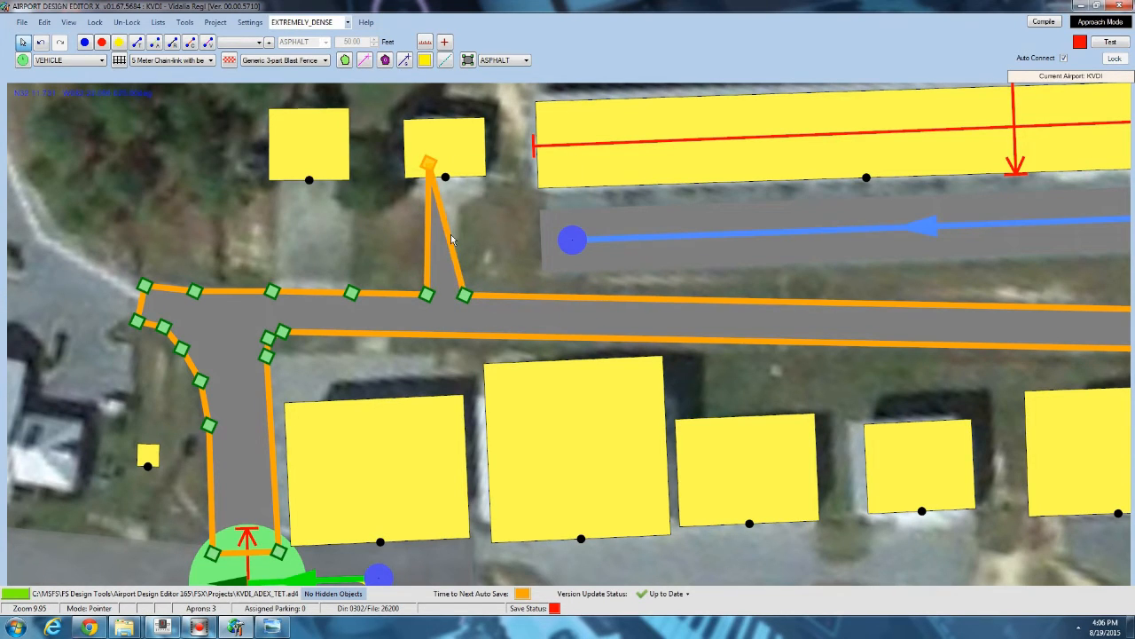
pyautogui.keyDown('ctrl'); pyautogui.click(450, 238); pyautogui.keyUp('ctrl')
pyautogui.moveTo(450, 237); pyautogui.dragTo(461, 156)
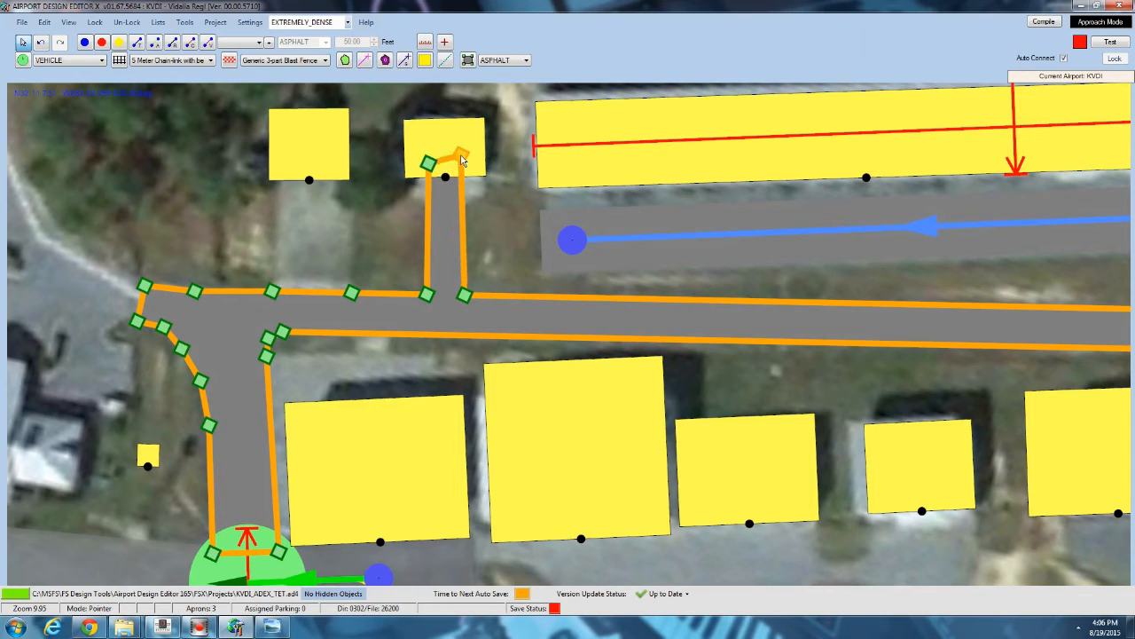
# Drag two more access-road apron vertices north into a driveway to the left small hangar and tidy its base vertices.
pyautogui.keyDown('ctrl'); pyautogui.click(310, 291); pyautogui.keyUp('ctrl')
pyautogui.moveTo(309, 293); pyautogui.dragTo(285, 178)
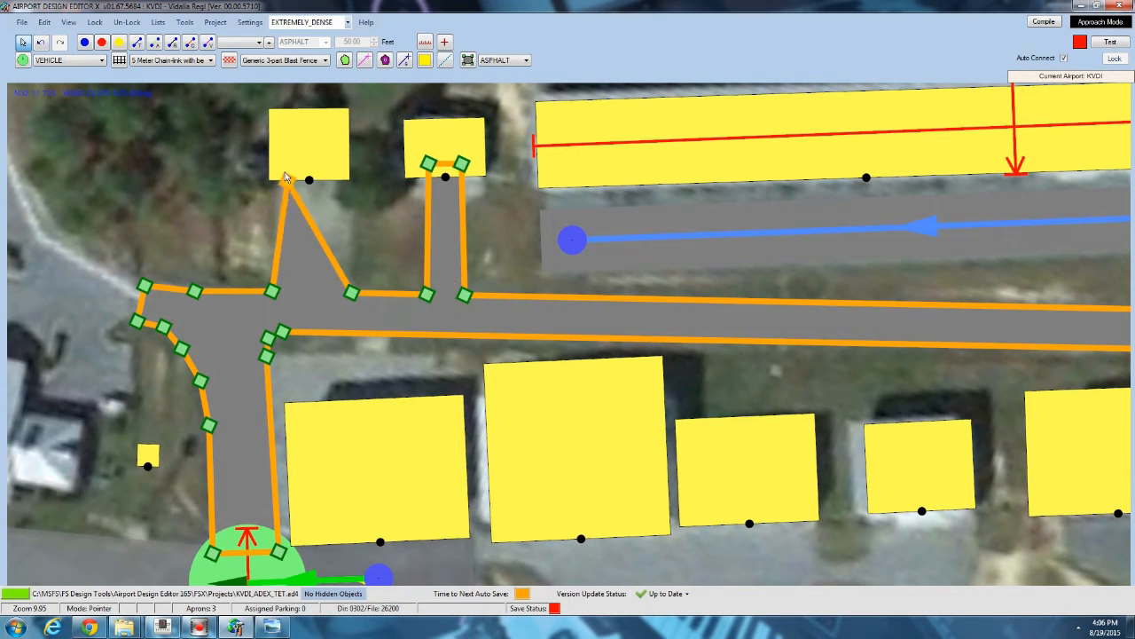
pyautogui.keyDown('ctrl'); pyautogui.click(302, 212); pyautogui.keyUp('ctrl')
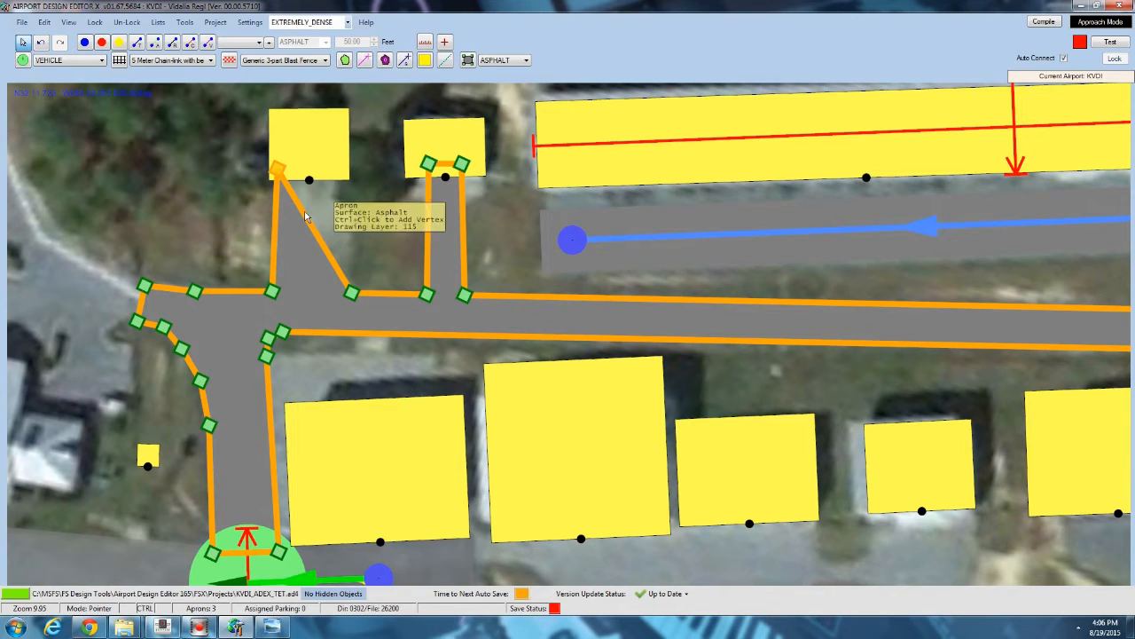
pyautogui.moveTo(303, 212); pyautogui.dragTo(345, 168)
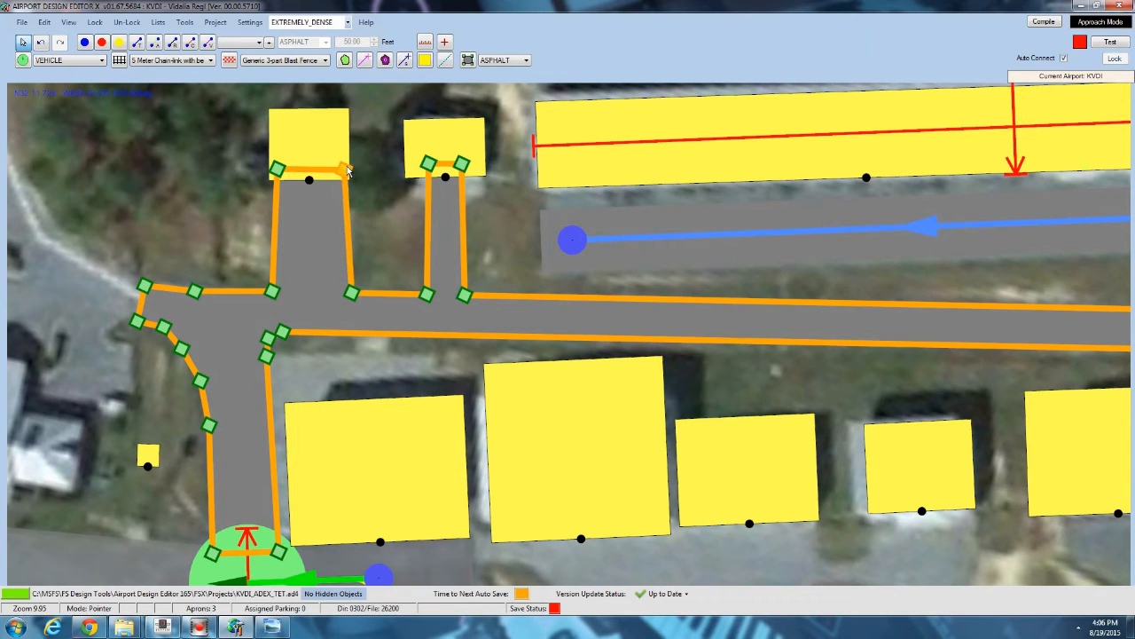
pyautogui.moveTo(356, 296); pyautogui.dragTo(344, 298)
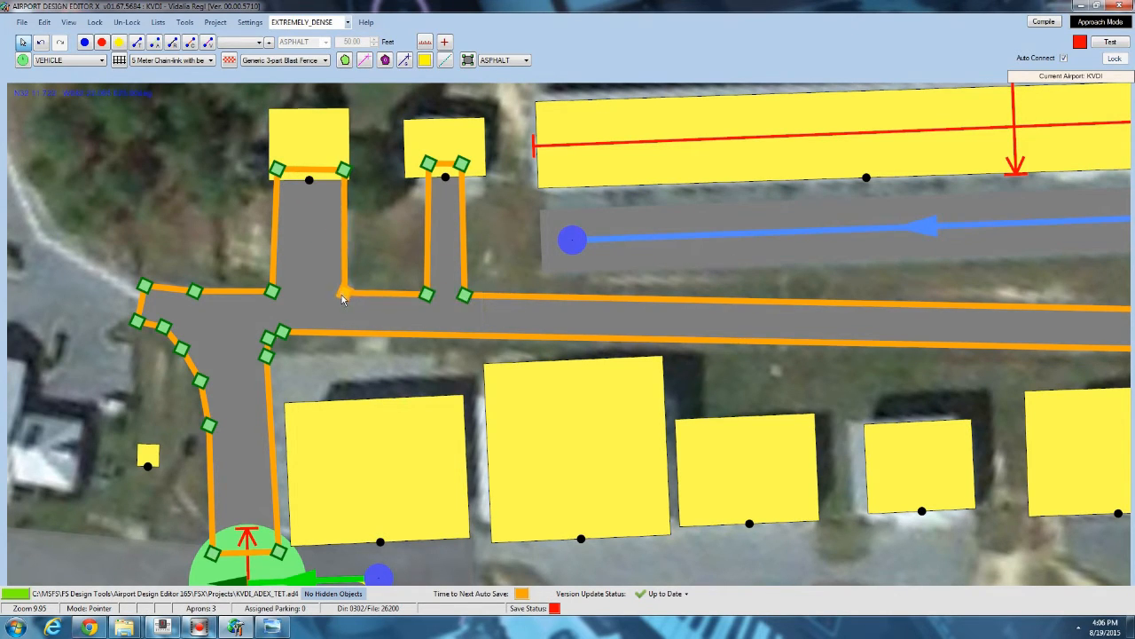
pyautogui.moveTo(273, 294); pyautogui.dragTo(277, 293)
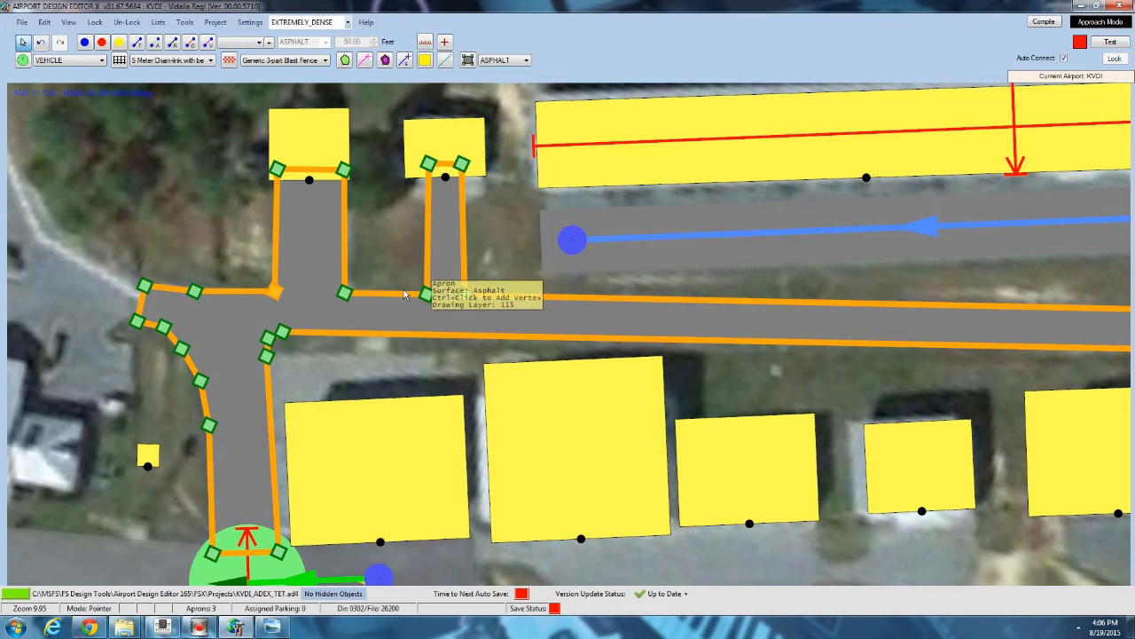
# Start a new apron outline along the front of the hangar row and down around the eastern taxi lane.
pyautogui.click(497, 236)
pyautogui.scroll(-5, 496, 180)
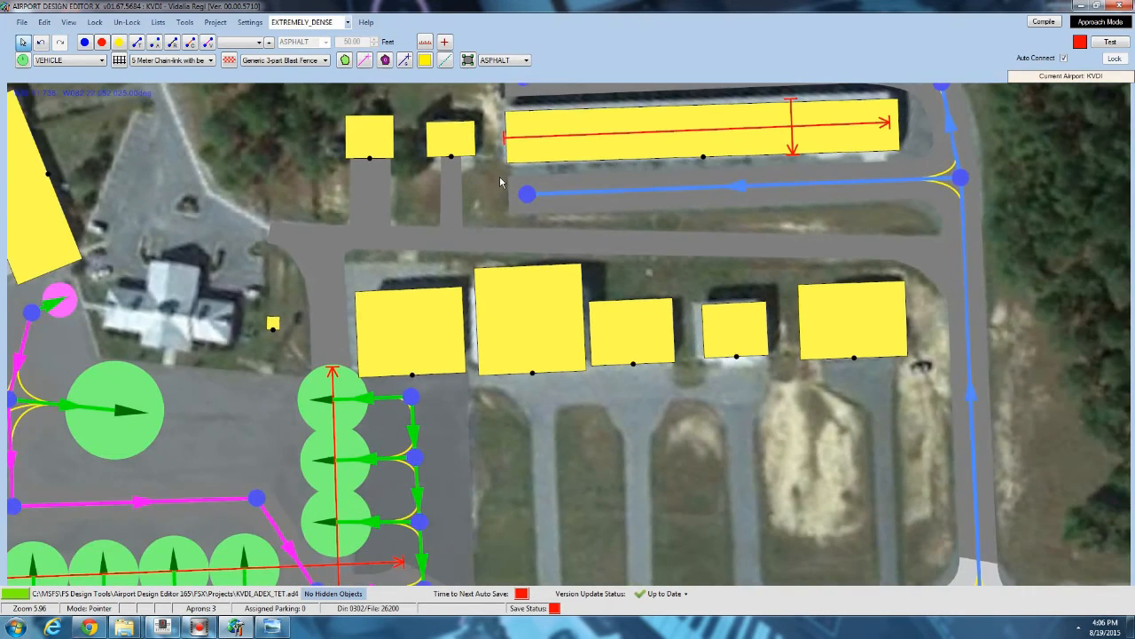
pyautogui.moveTo(497, 227); pyautogui.dragTo(464, 139)
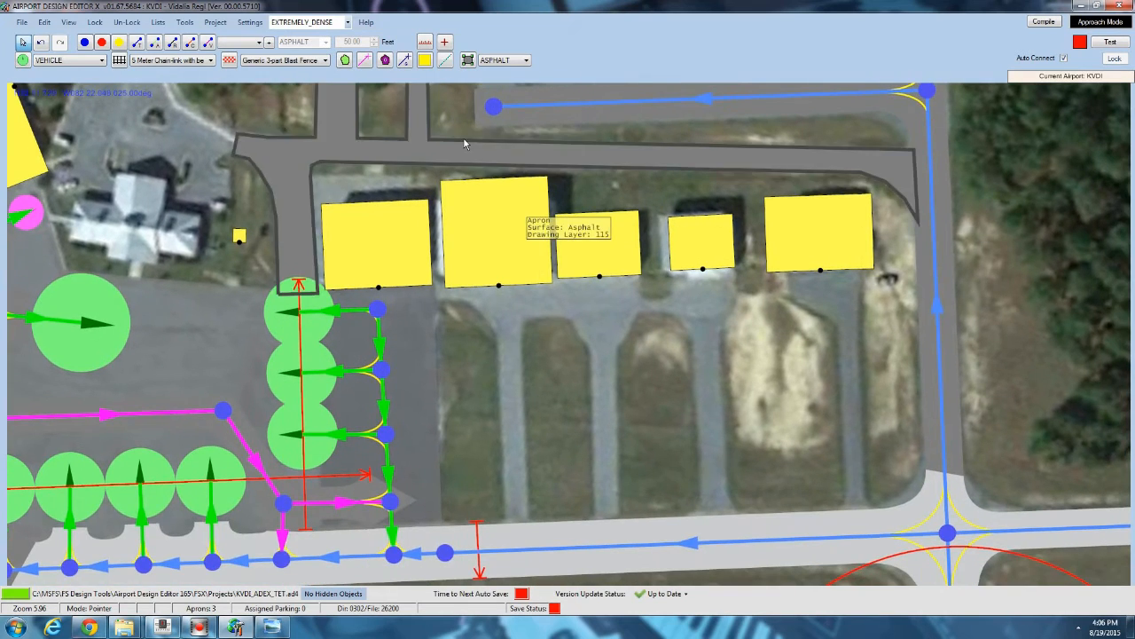
pyautogui.moveTo(466, 311); pyautogui.dragTo(280, 215)
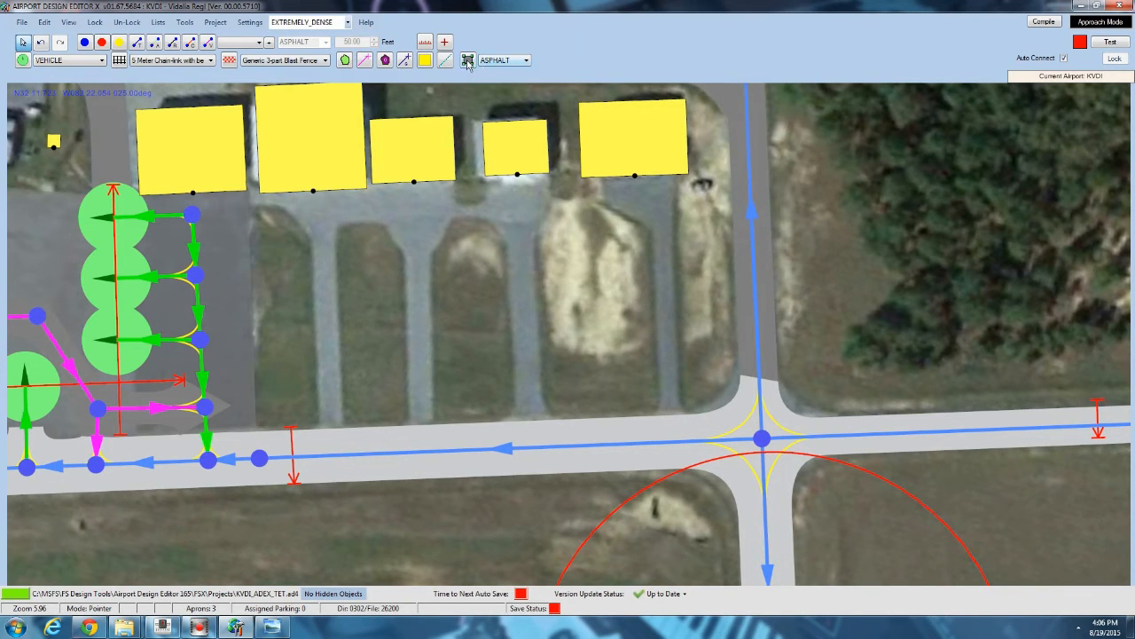
pyautogui.scroll(4, 267, 206)
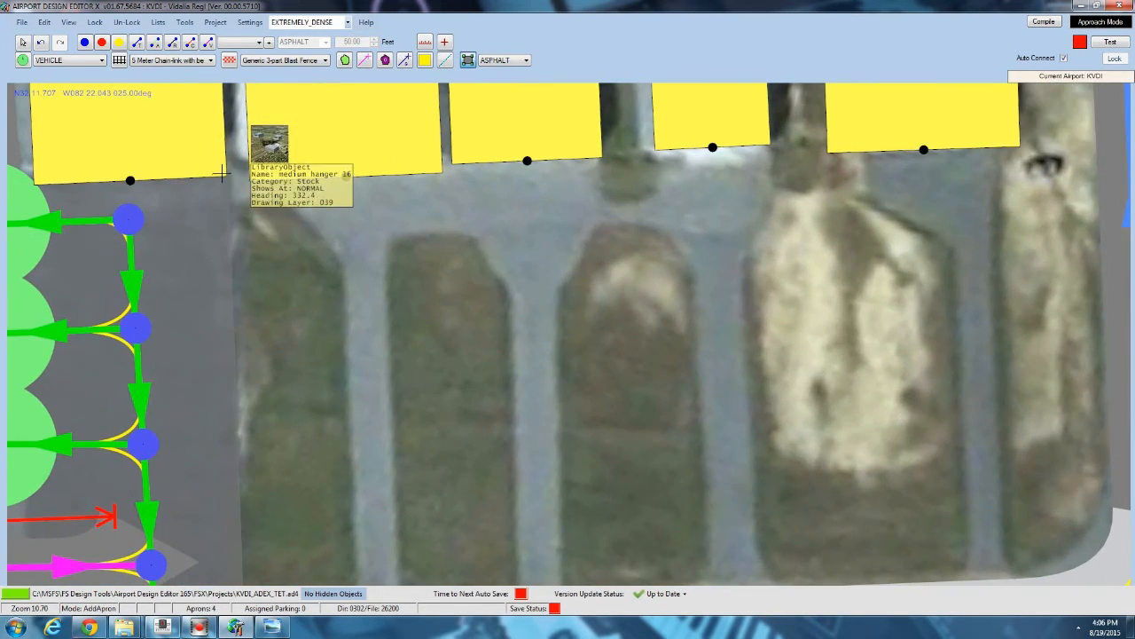
pyautogui.click(222, 174)
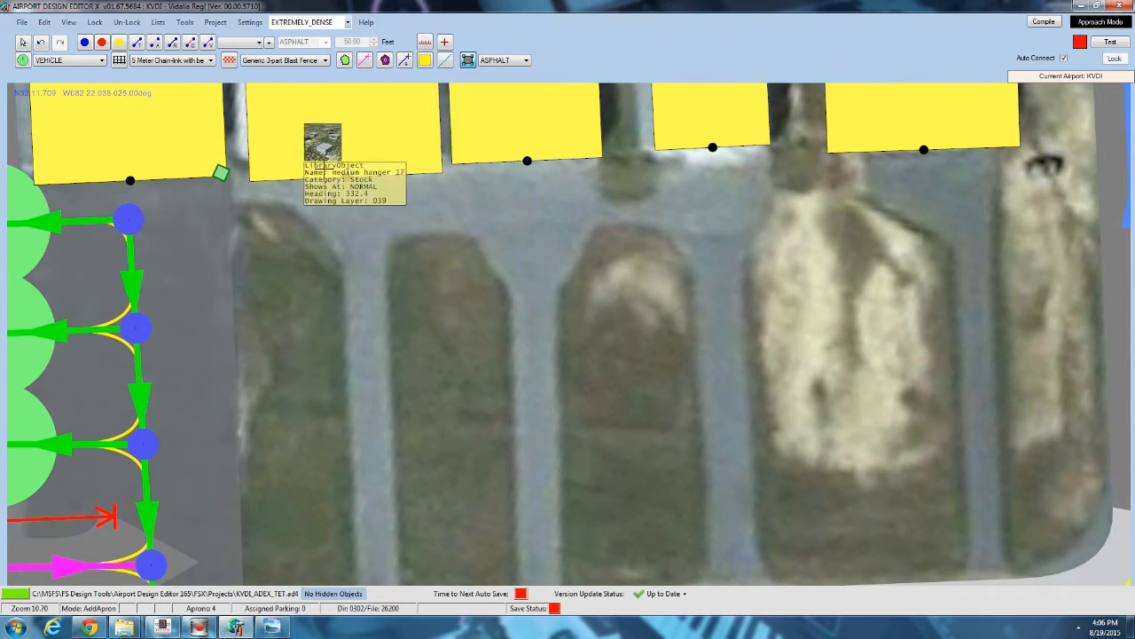
pyautogui.click(601, 151)
pyautogui.click(601, 197)
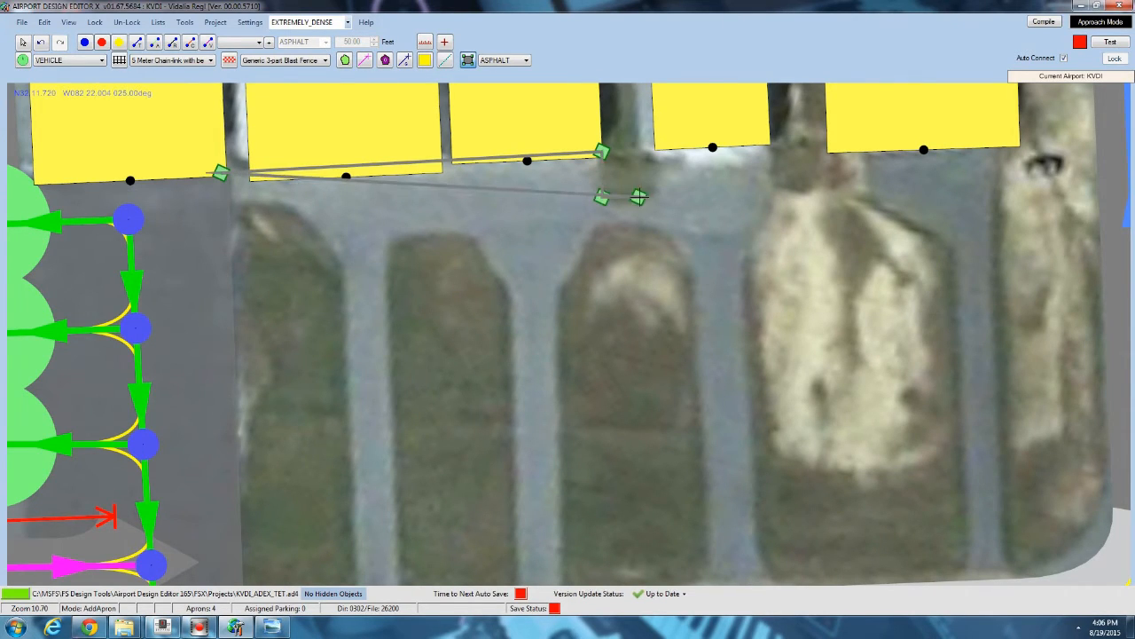
pyautogui.click(655, 181)
pyautogui.click(655, 144)
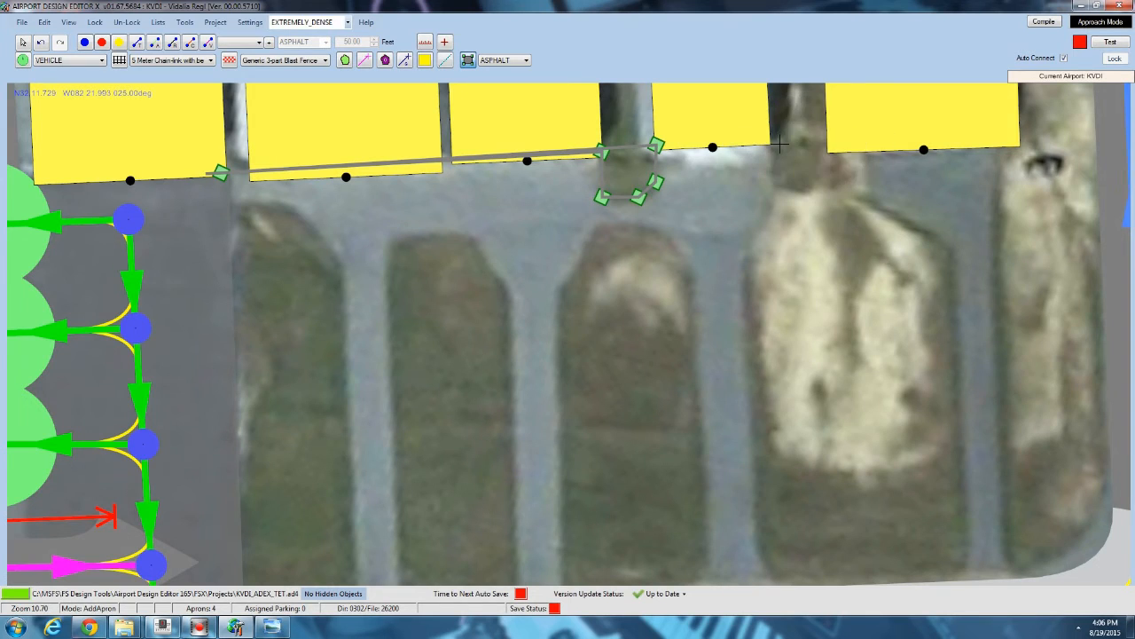
pyautogui.click(770, 142)
pyautogui.click(772, 187)
pyautogui.click(765, 216)
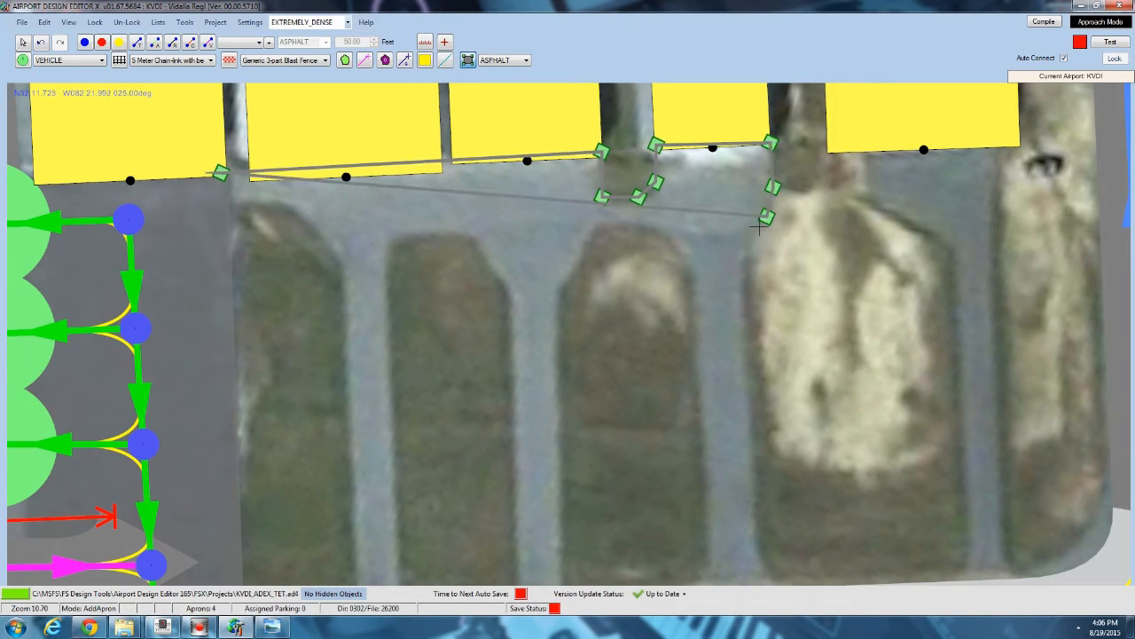
pyautogui.click(746, 245)
pyautogui.moveTo(751, 510); pyautogui.dragTo(601, 281, button='middle')
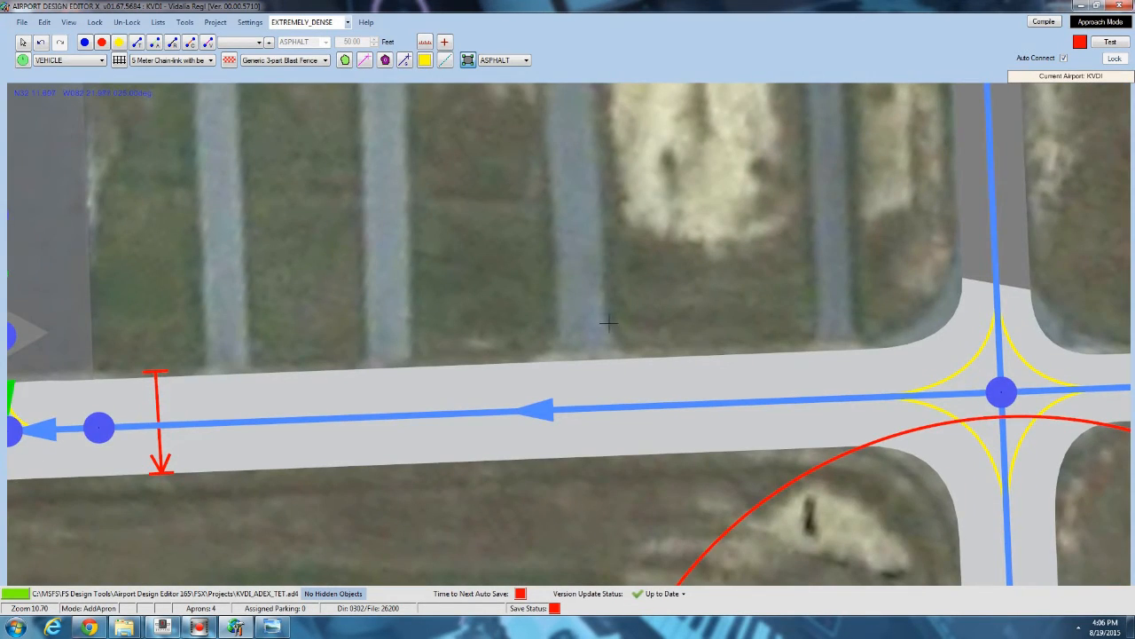
pyautogui.click(609, 322)
pyautogui.click(637, 361)
pyautogui.click(525, 365)
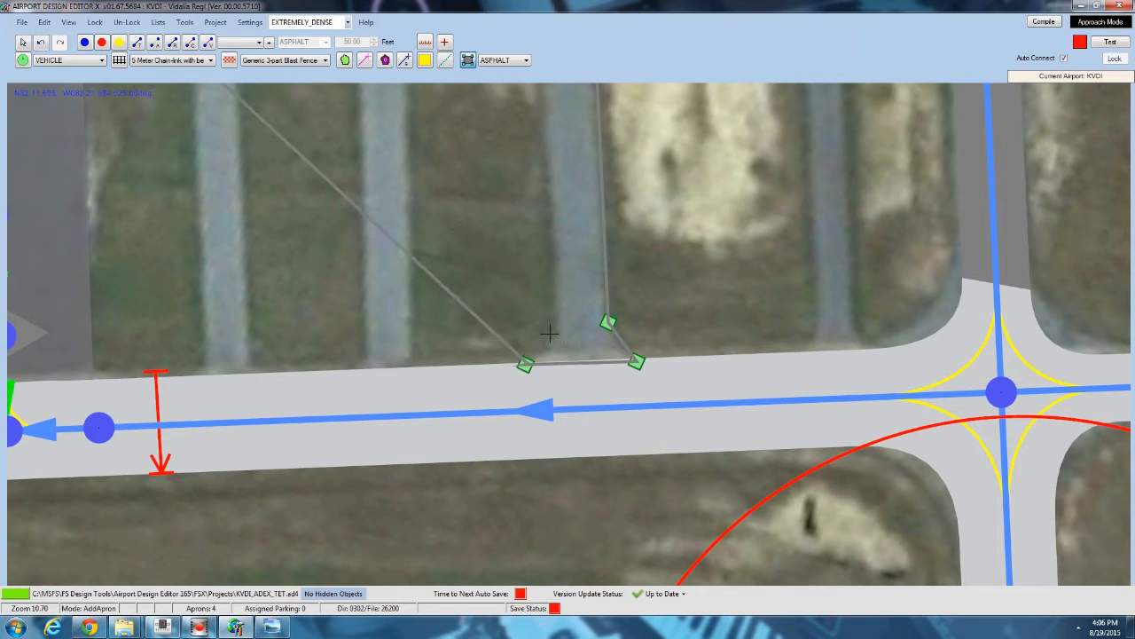
pyautogui.click(550, 333)
# Continue the apron outline around the remaining taxi lanes back to the hangar row and finish the apron.
pyautogui.moveTo(500, 144); pyautogui.dragTo(496, 302, button='middle')
pyautogui.click(535, 165)
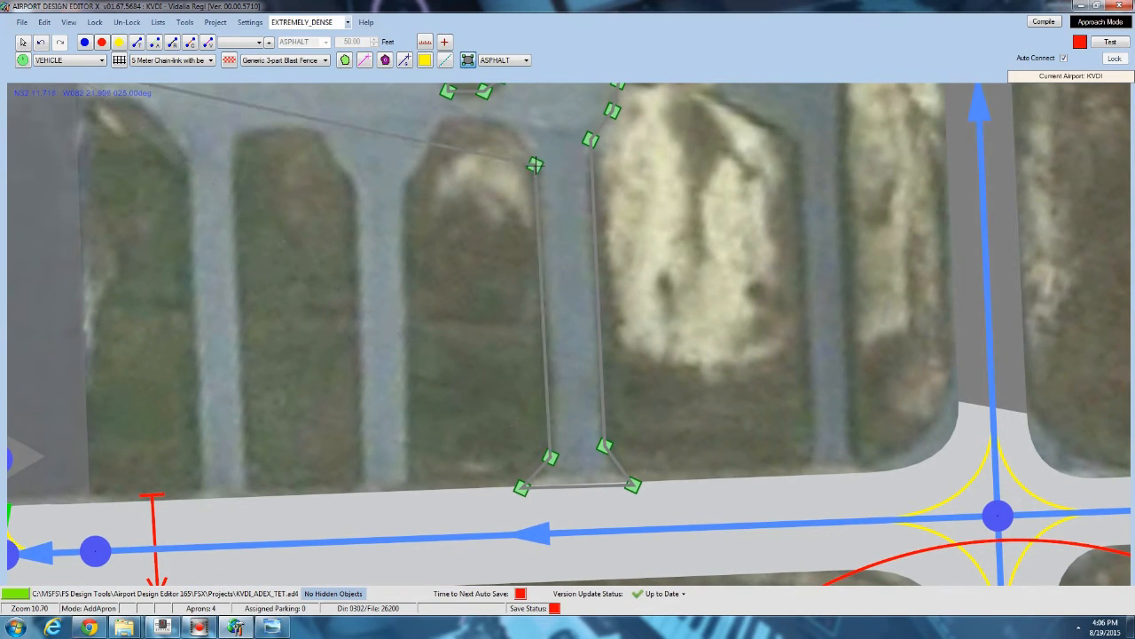
pyautogui.click(511, 129)
pyautogui.click(486, 118)
pyautogui.click(443, 118)
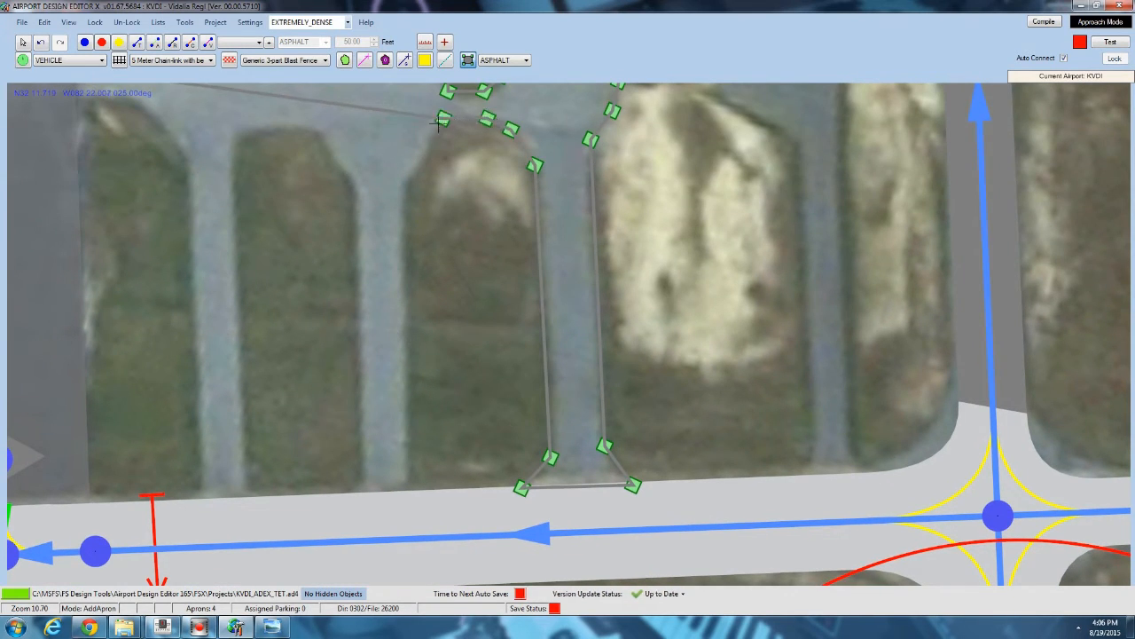
pyautogui.click(427, 151)
pyautogui.click(407, 184)
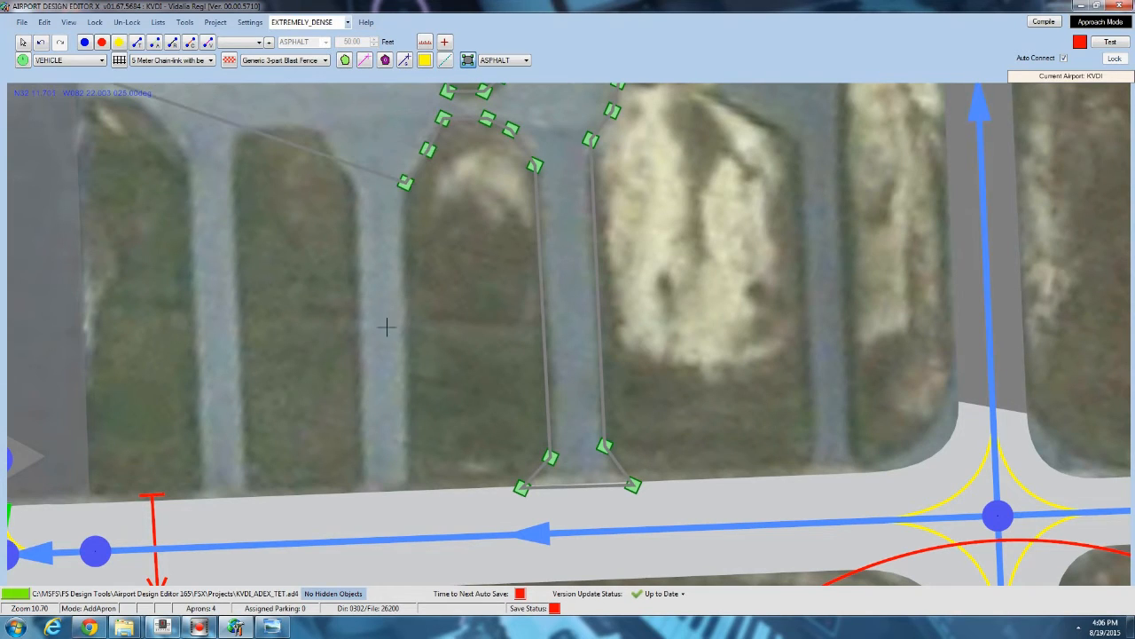
pyautogui.click(410, 494)
pyautogui.click(360, 497)
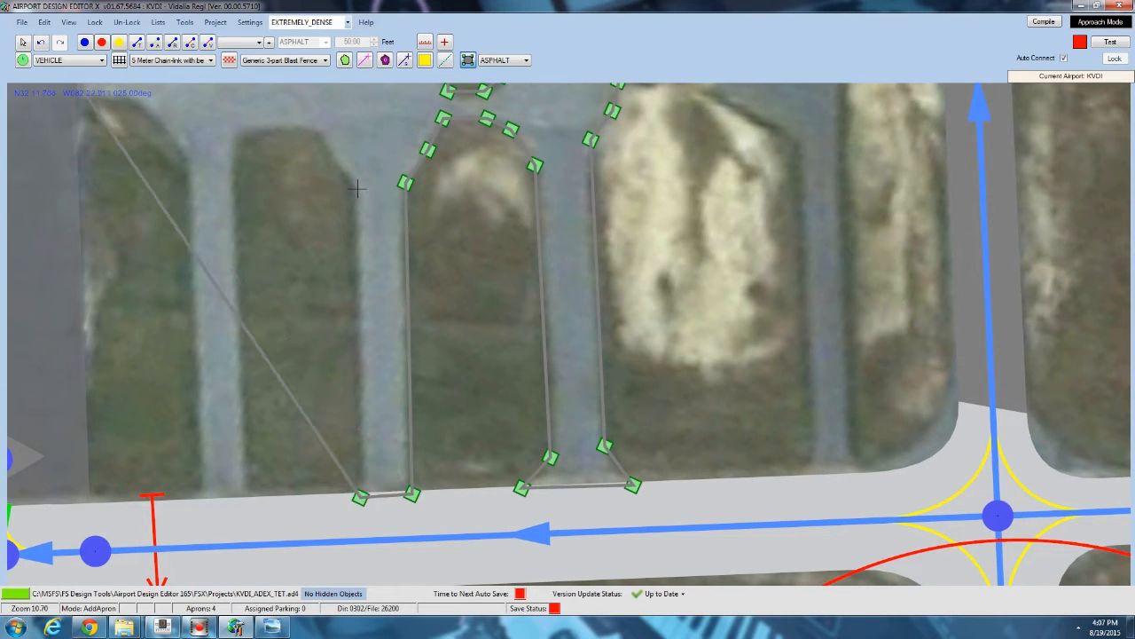
pyautogui.click(357, 187)
pyautogui.click(320, 133)
pyautogui.click(276, 126)
pyautogui.click(232, 133)
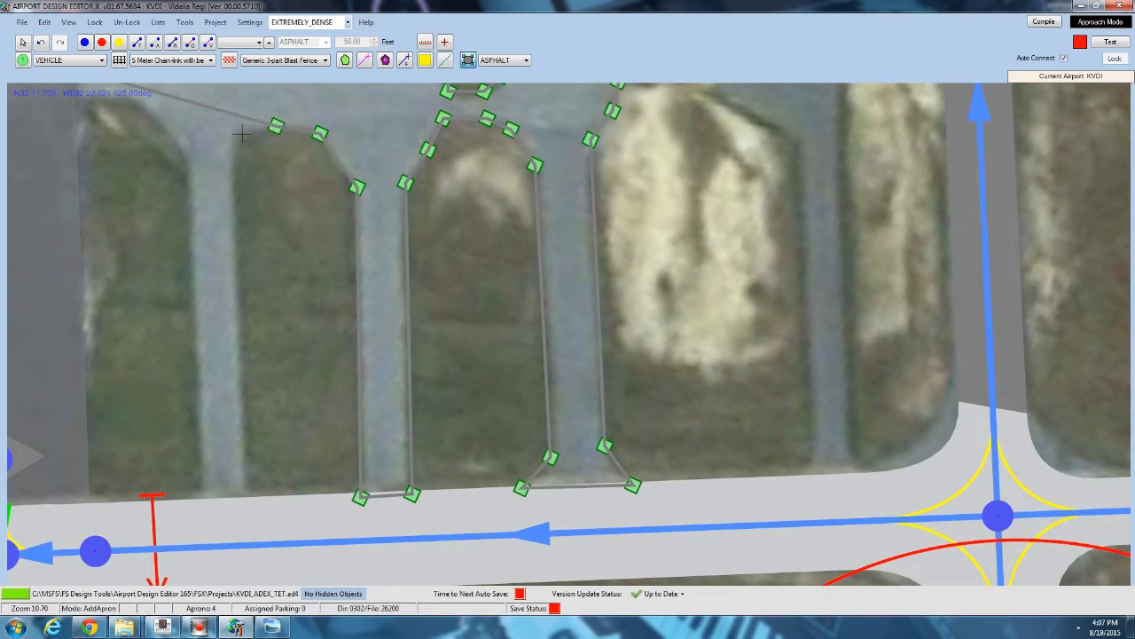
pyautogui.click(249, 500)
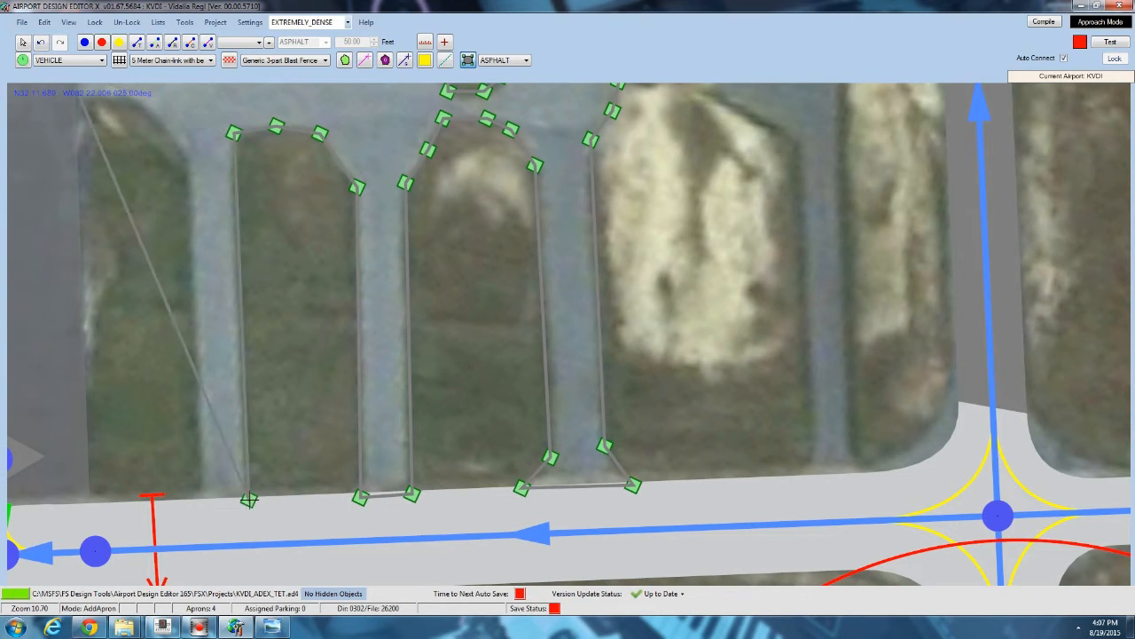
pyautogui.moveTo(142, 190); pyautogui.dragTo(189, 321, button='right')
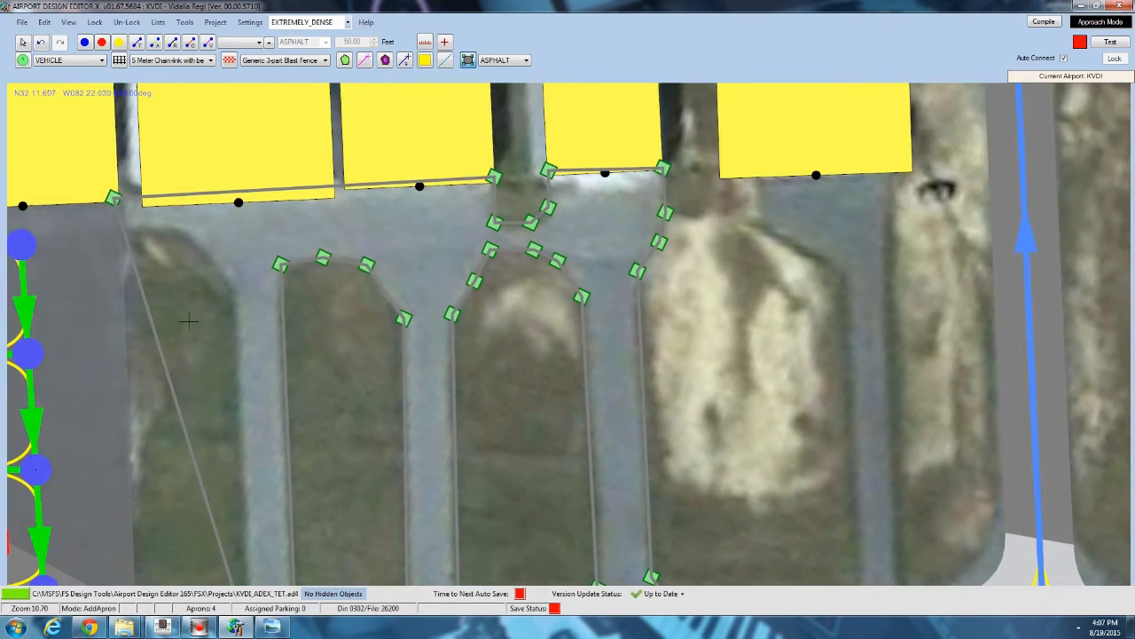
pyautogui.click(233, 290)
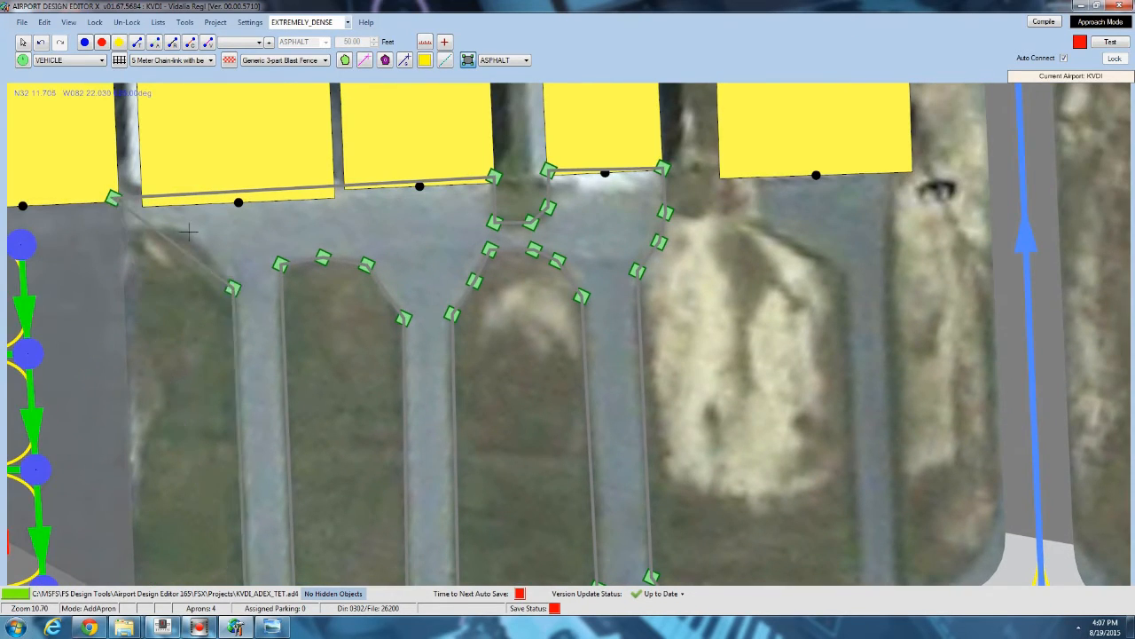
pyautogui.doubleClick(117, 228)
# Draw a narrow apron along the easternmost lane from the end hangar down to the perimeter road.
pyautogui.moveTo(581, 362); pyautogui.dragTo(348, 256, button='right')
pyautogui.scroll(-3, 347, 256)
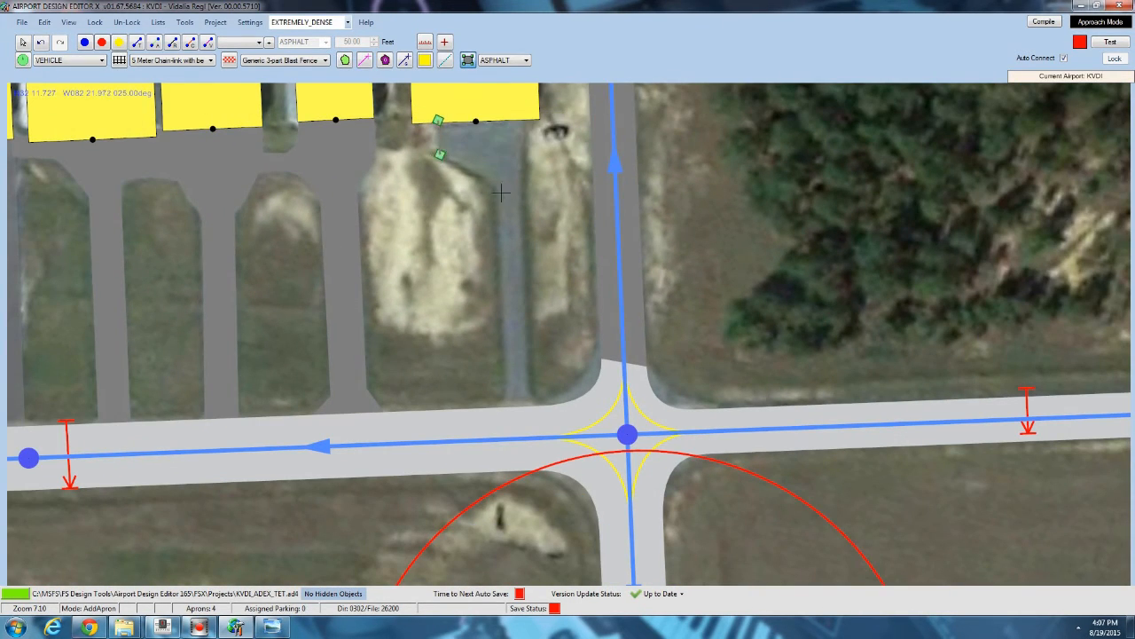
pyautogui.click(506, 393)
pyautogui.click(548, 406)
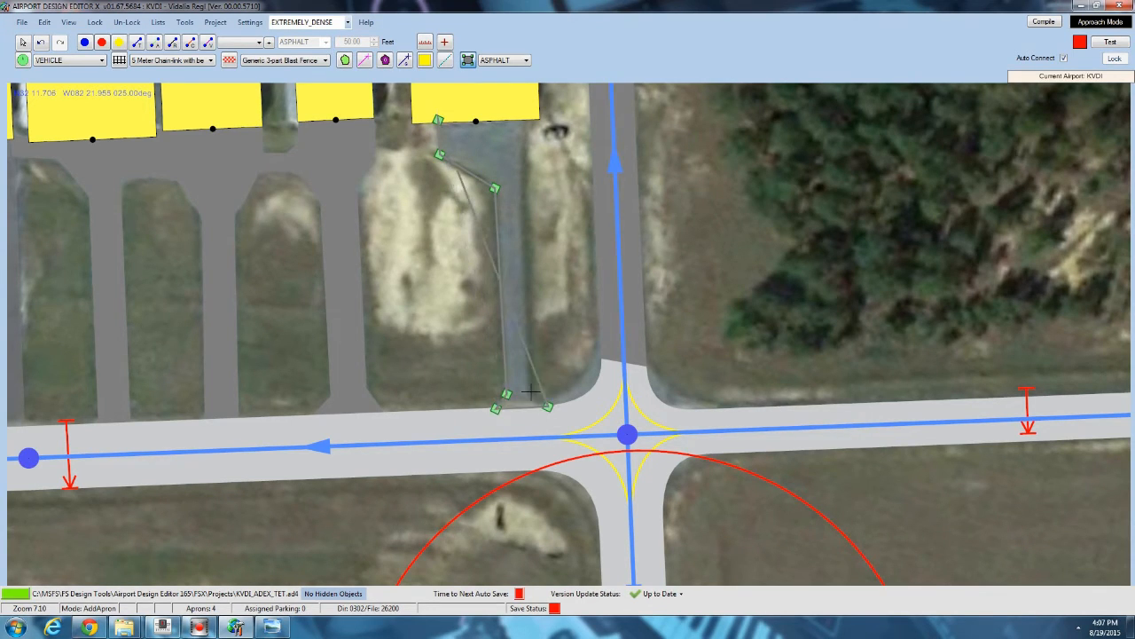
pyautogui.click(531, 391)
pyautogui.doubleClick(524, 118)
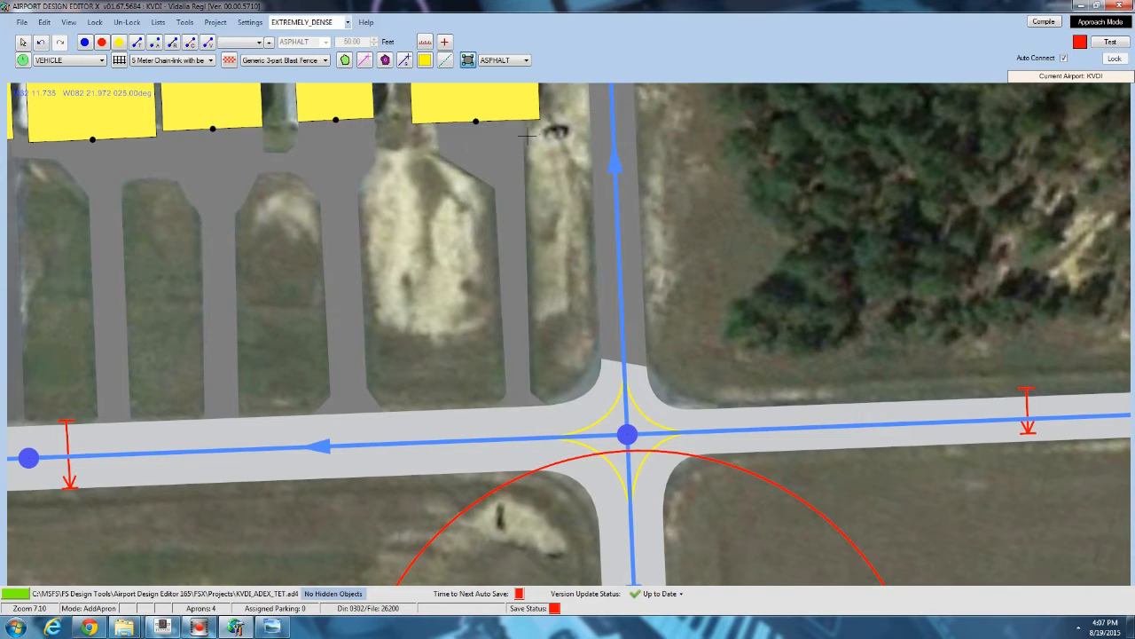
# Select the easternmost lane apron and nudge its southeast vertex at the road edge.
pyautogui.click(21, 43)
pyautogui.click(527, 118)
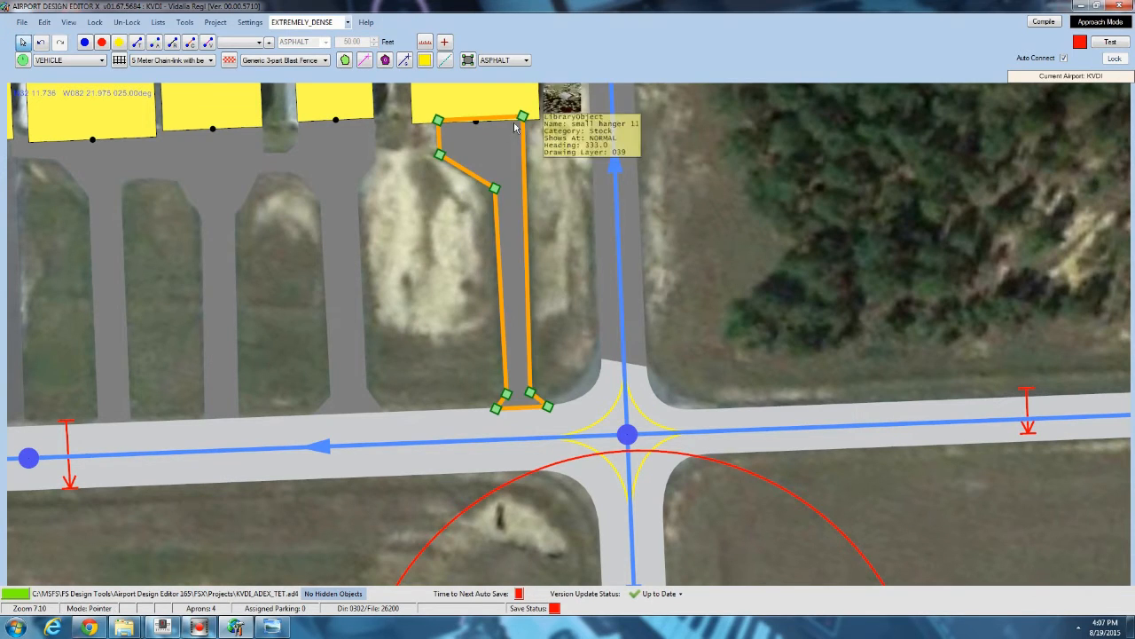
pyautogui.moveTo(534, 397); pyautogui.dragTo(537, 398)
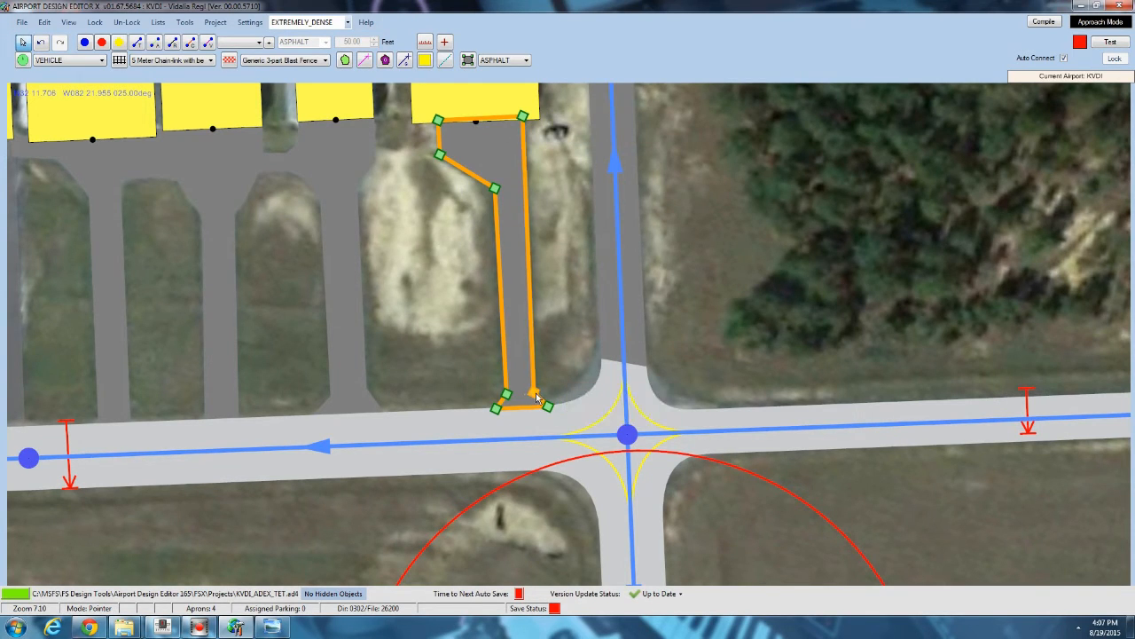
pyautogui.click(549, 407)
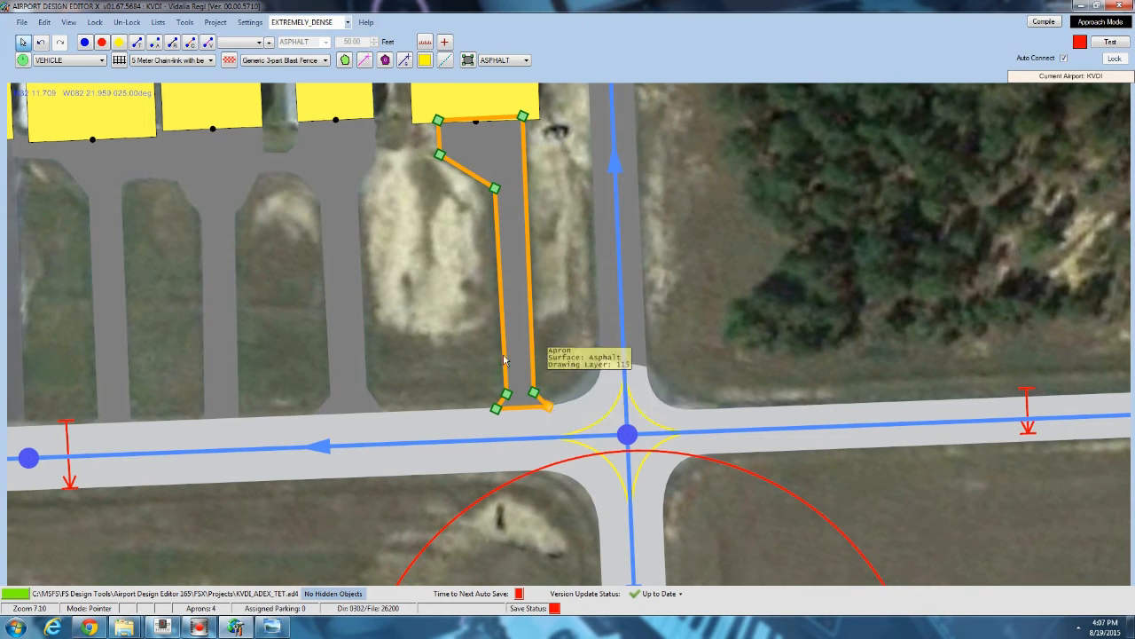
pyautogui.click(342, 188)
pyautogui.click(411, 276)
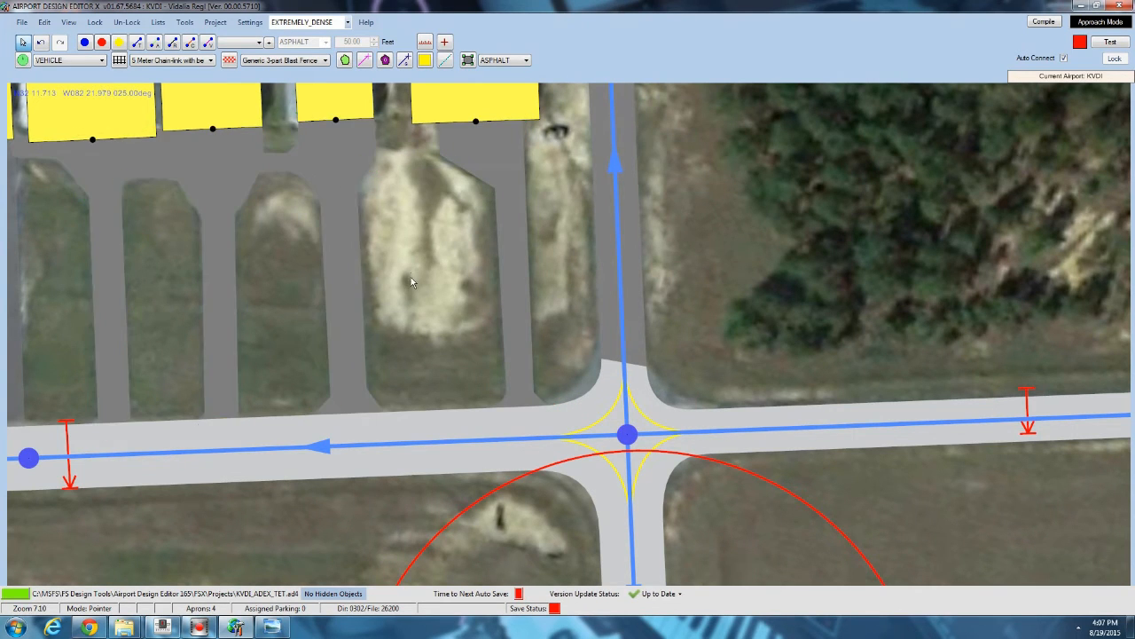
pyautogui.moveTo(414, 291); pyautogui.dragTo(414, 292)
pyautogui.scroll(-3, 414, 292)
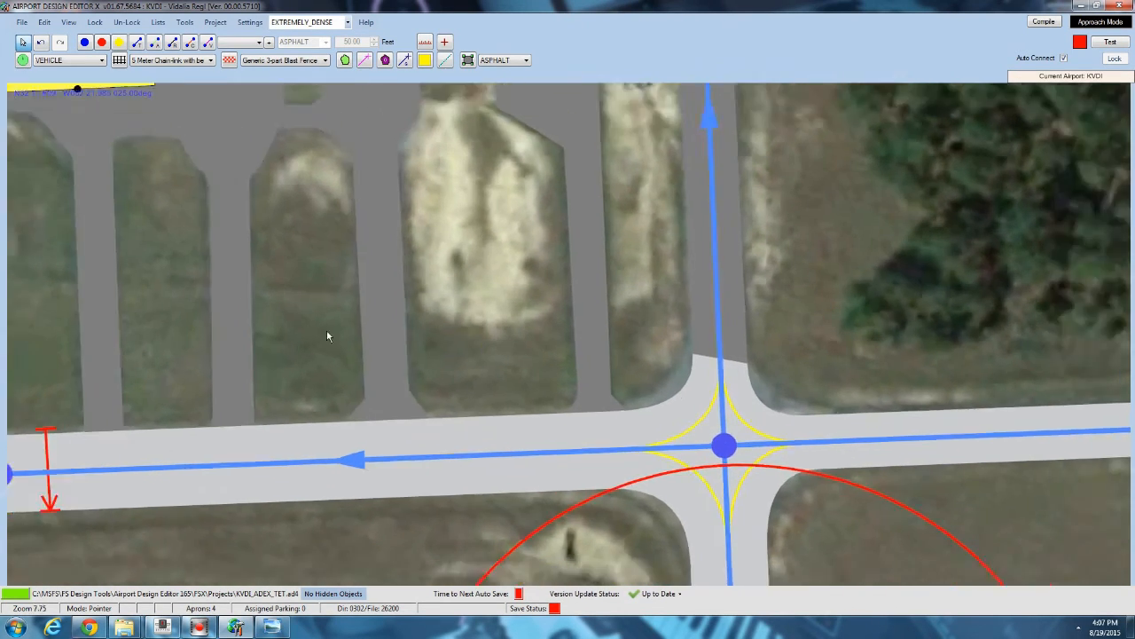
pyautogui.scroll(-2, 328, 326)
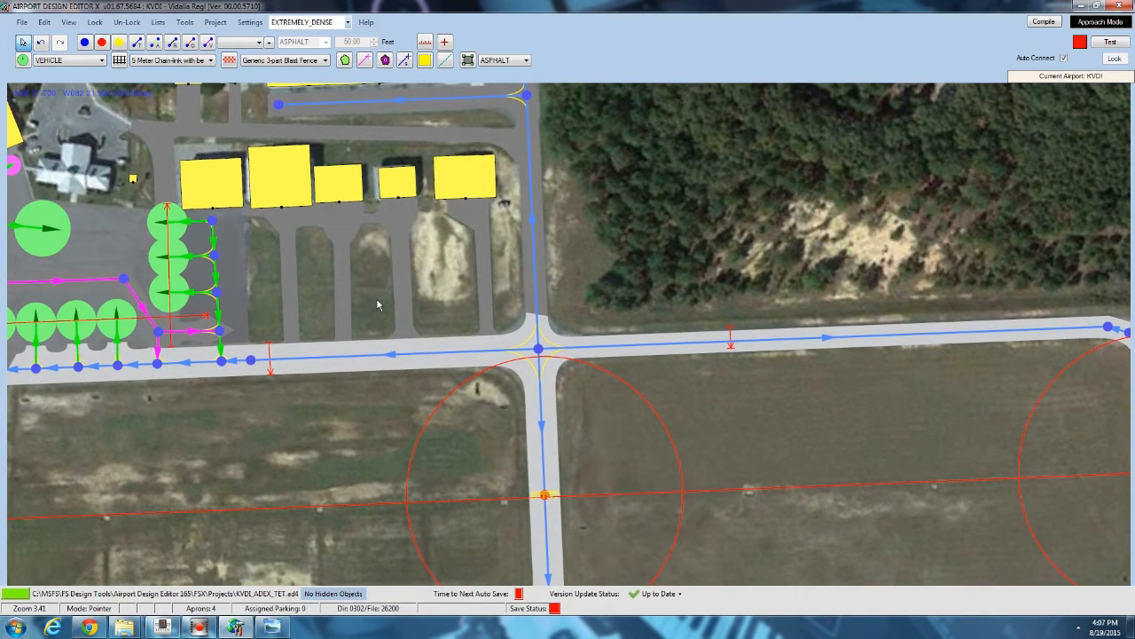
pyautogui.scroll(-3, 377, 305)
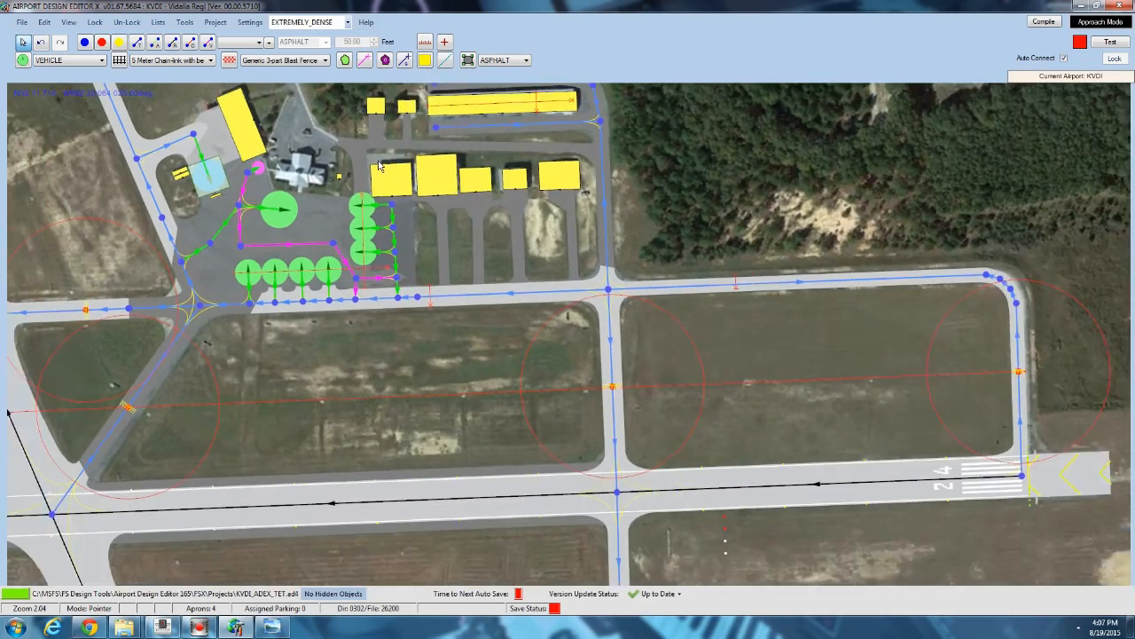
# Compare the airport layout in the editor against the KVDI reference aerial photo.
pyautogui.moveTo(366, 158); pyautogui.dragTo(421, 259)
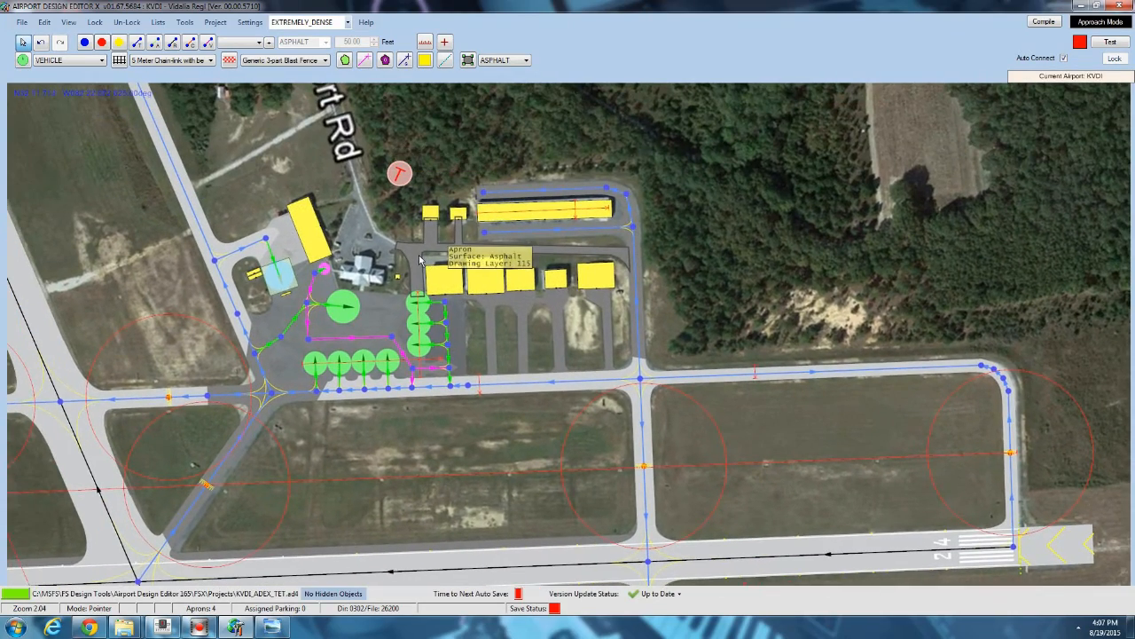
pyautogui.scroll(-3, 420, 260)
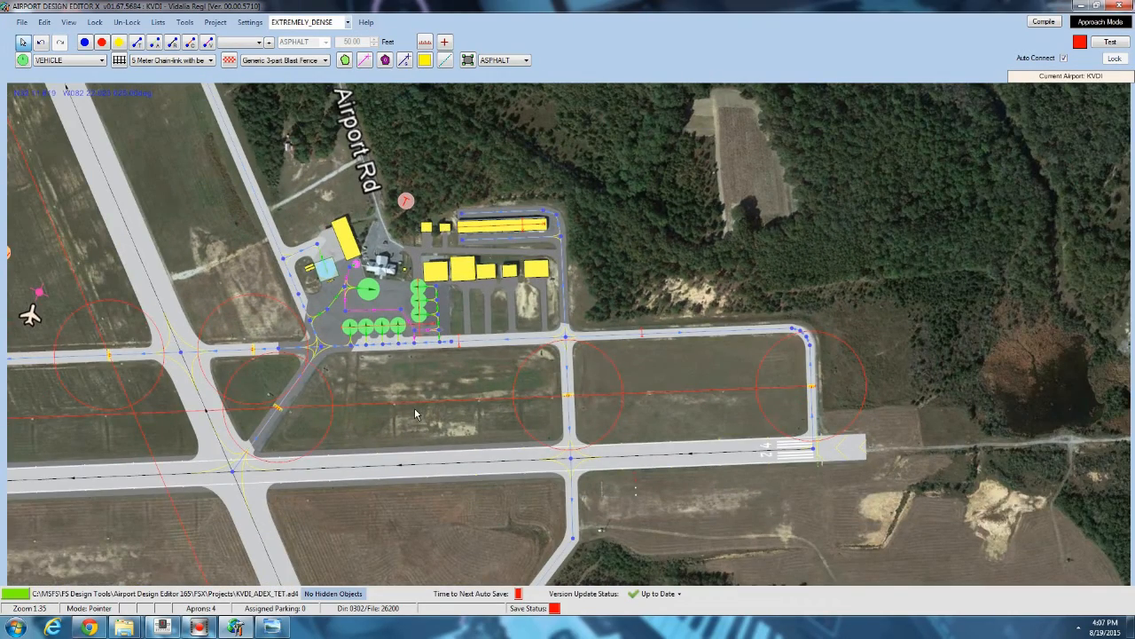
pyautogui.moveTo(243, 173); pyautogui.dragTo(600, 212)
pyautogui.scroll(-4, 601, 215)
pyautogui.moveTo(458, 295); pyautogui.dragTo(457, 254)
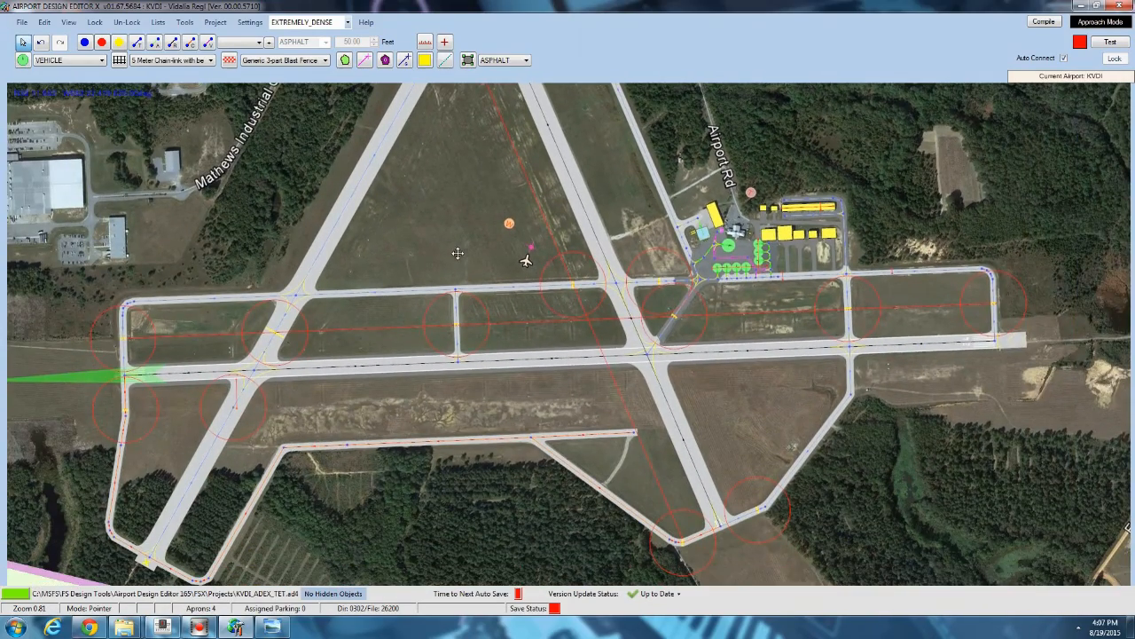
pyautogui.click(275, 629)
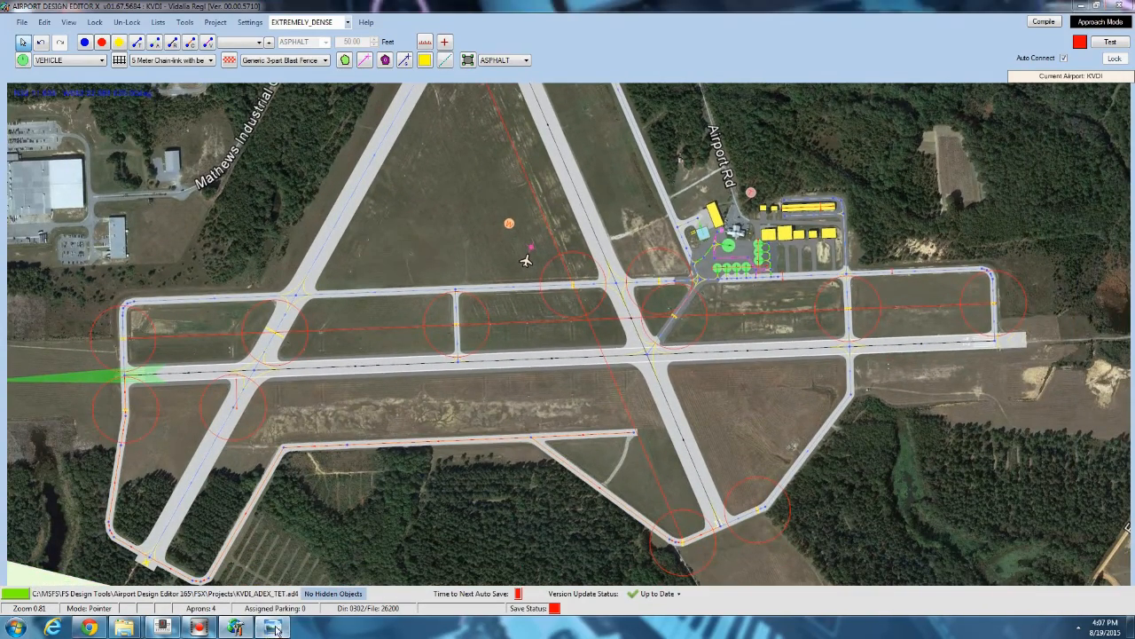
pyautogui.scroll(-8, 366, 488)
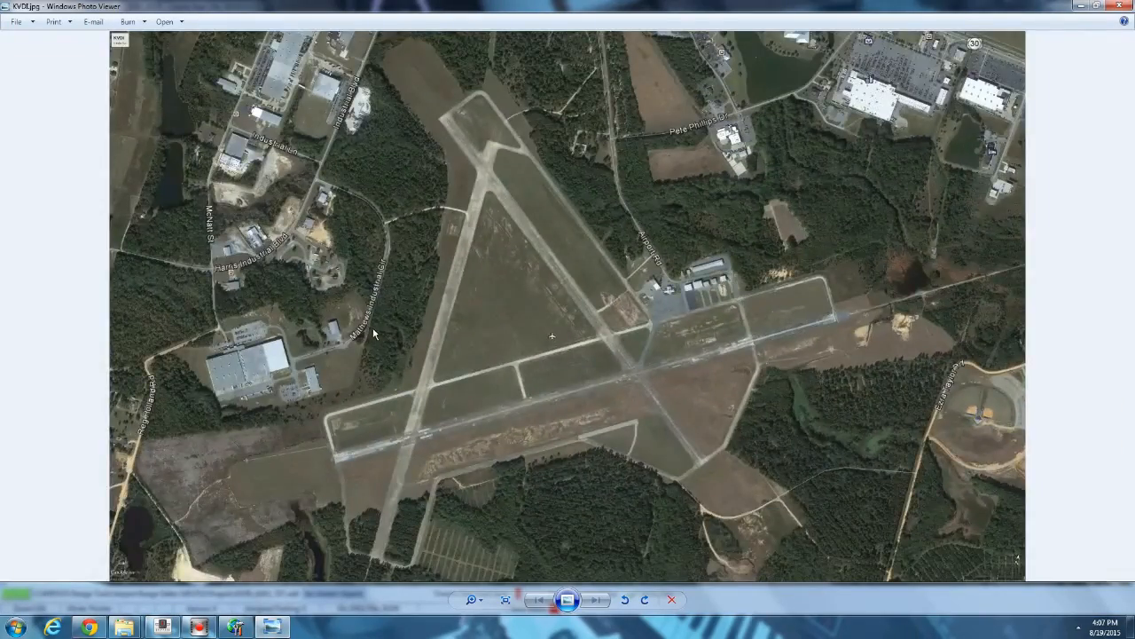
pyautogui.scroll(5, 374, 334)
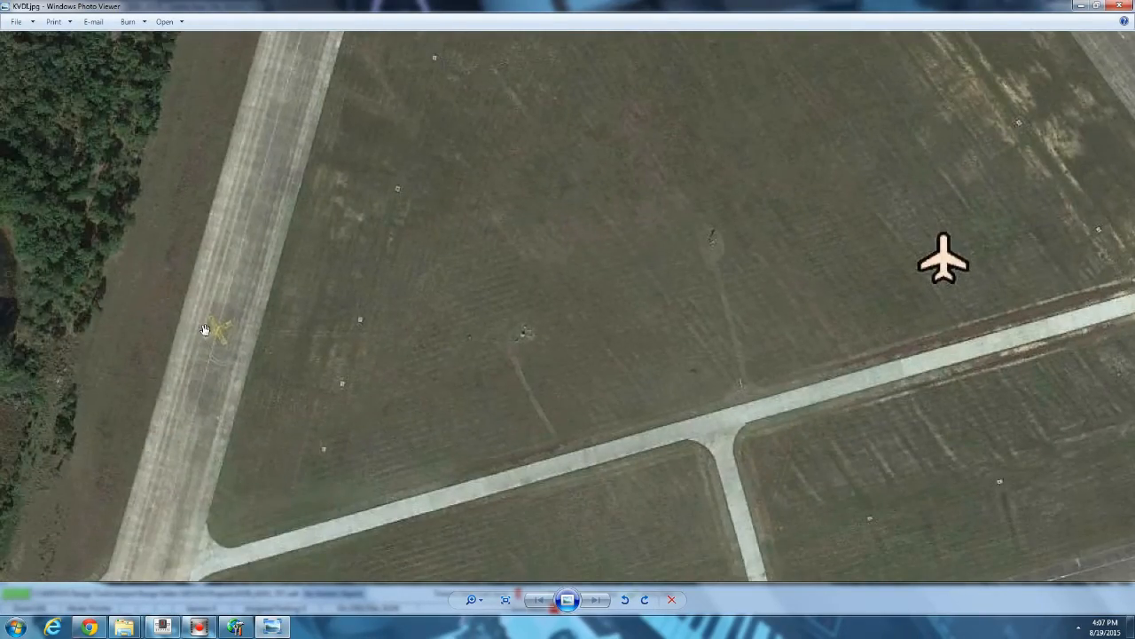
pyautogui.scroll(-2, 316, 322)
pyautogui.moveTo(429, 99); pyautogui.dragTo(404, 272)
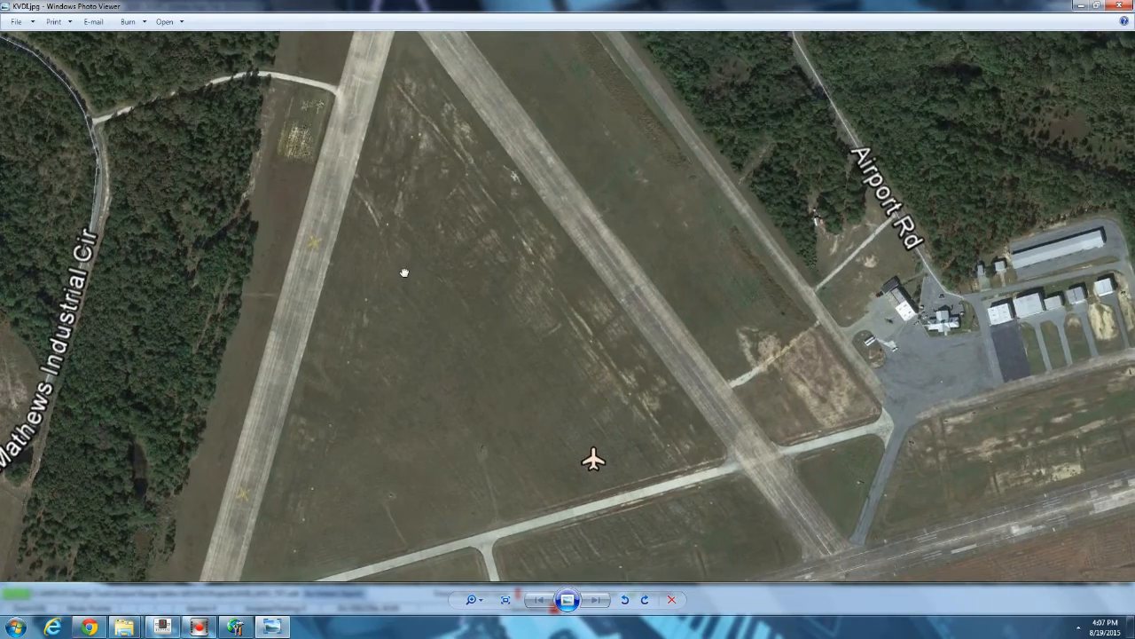
pyautogui.click(1081, 6)
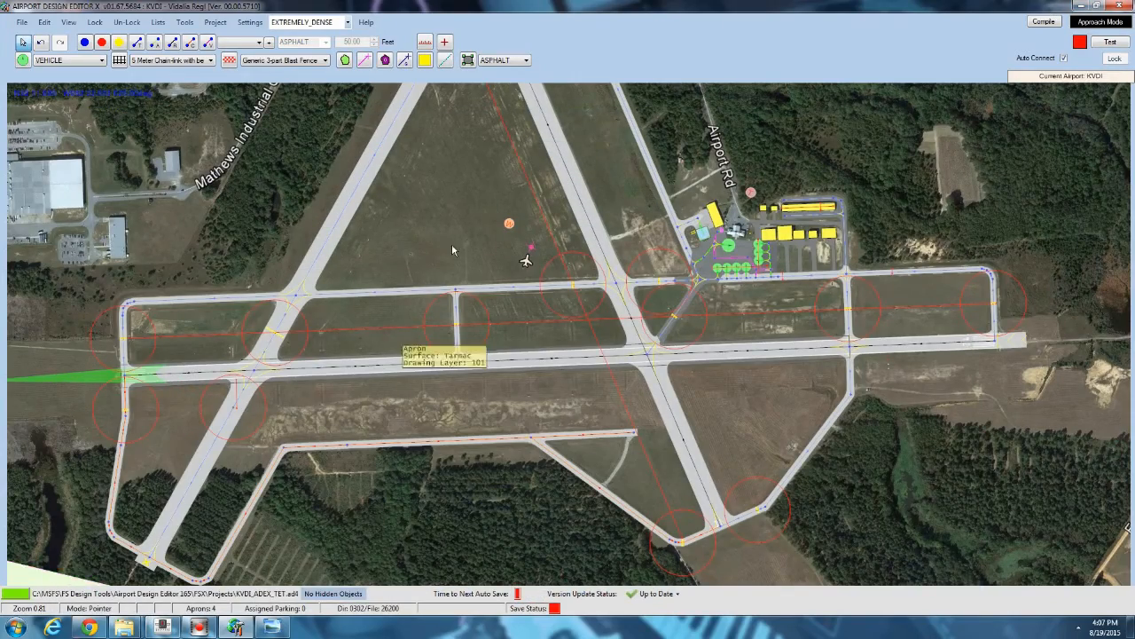
# Open the Add Library Object dialog on runway 01/19 and choose the Runway_markings library.
pyautogui.scroll(-3, 451, 243)
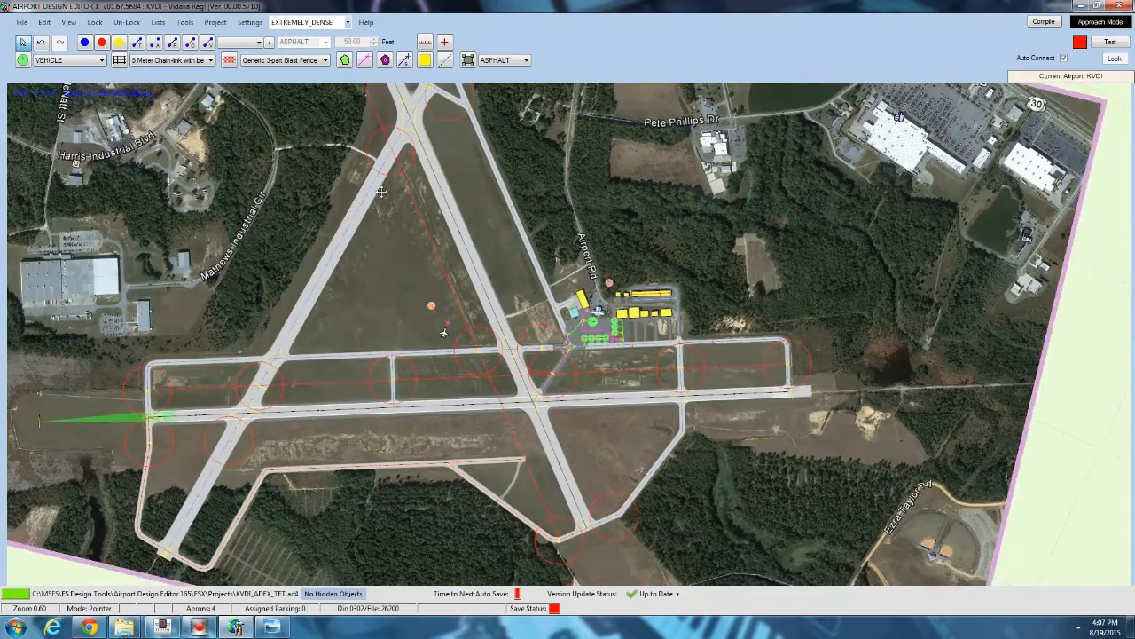
pyautogui.moveTo(382, 192); pyautogui.dragTo(332, 270)
pyautogui.moveTo(304, 344); pyautogui.dragTo(335, 253)
pyautogui.scroll(1, 306, 269)
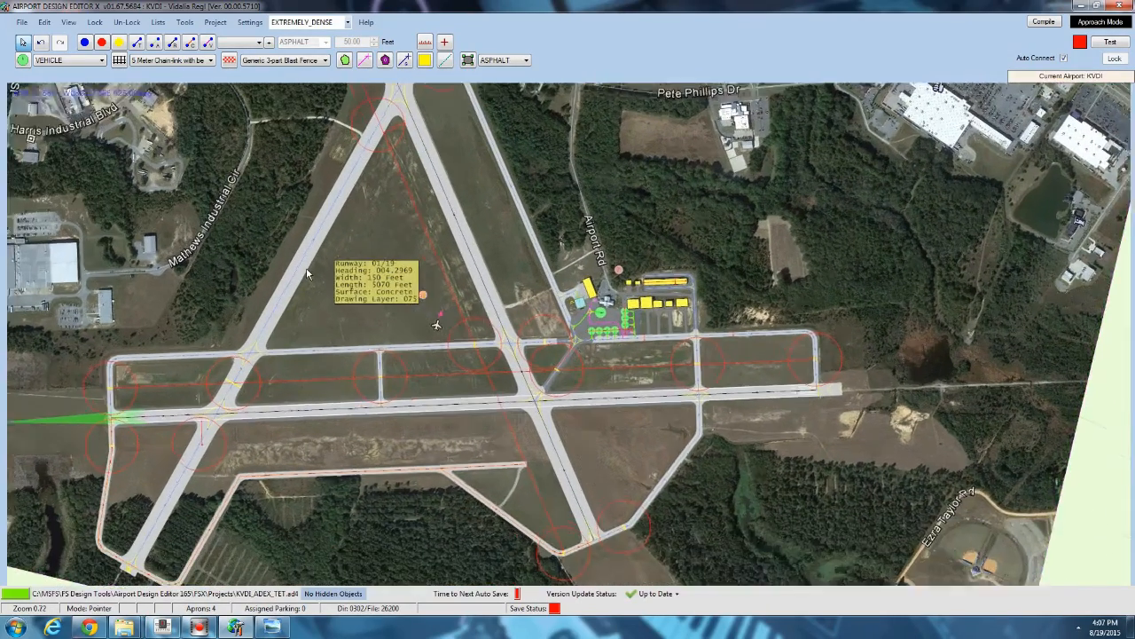
pyautogui.scroll(2, 306, 270)
pyautogui.scroll(5, 306, 270)
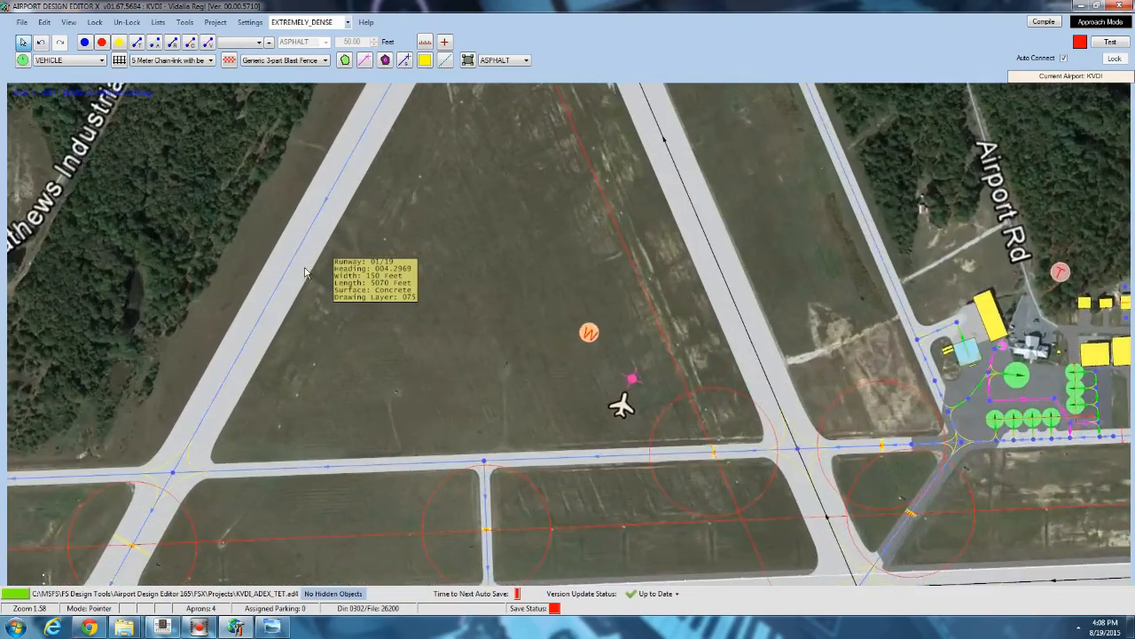
pyautogui.scroll(-2, 306, 270)
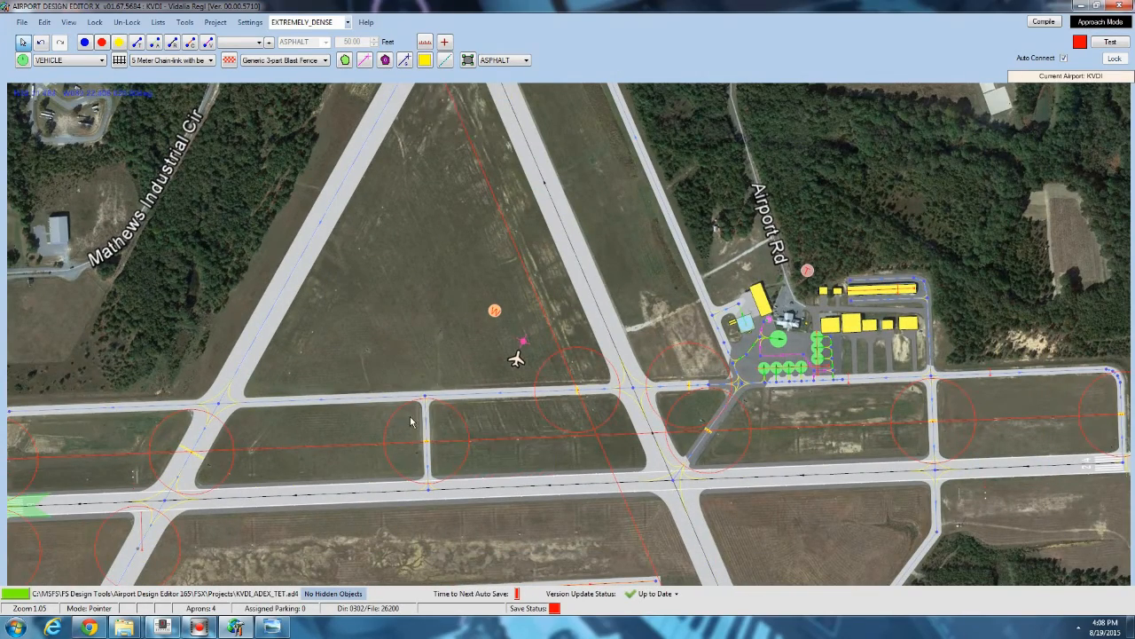
pyautogui.scroll(3, 384, 358)
pyautogui.scroll(3, 250, 297)
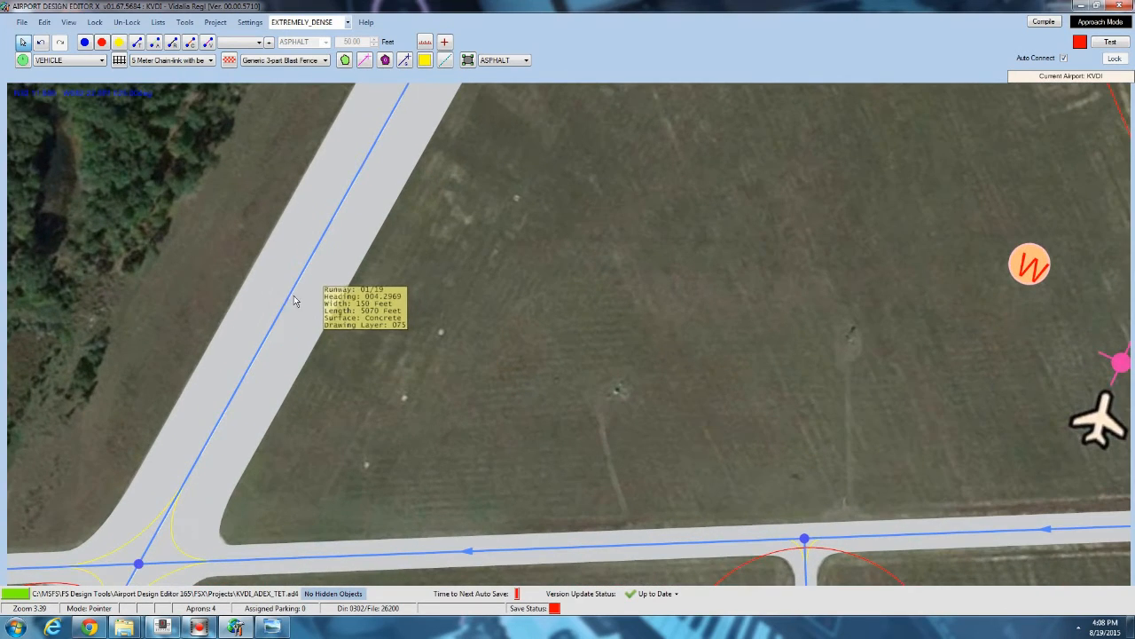
pyautogui.rightClick(291, 296)
pyautogui.moveTo(344, 352)
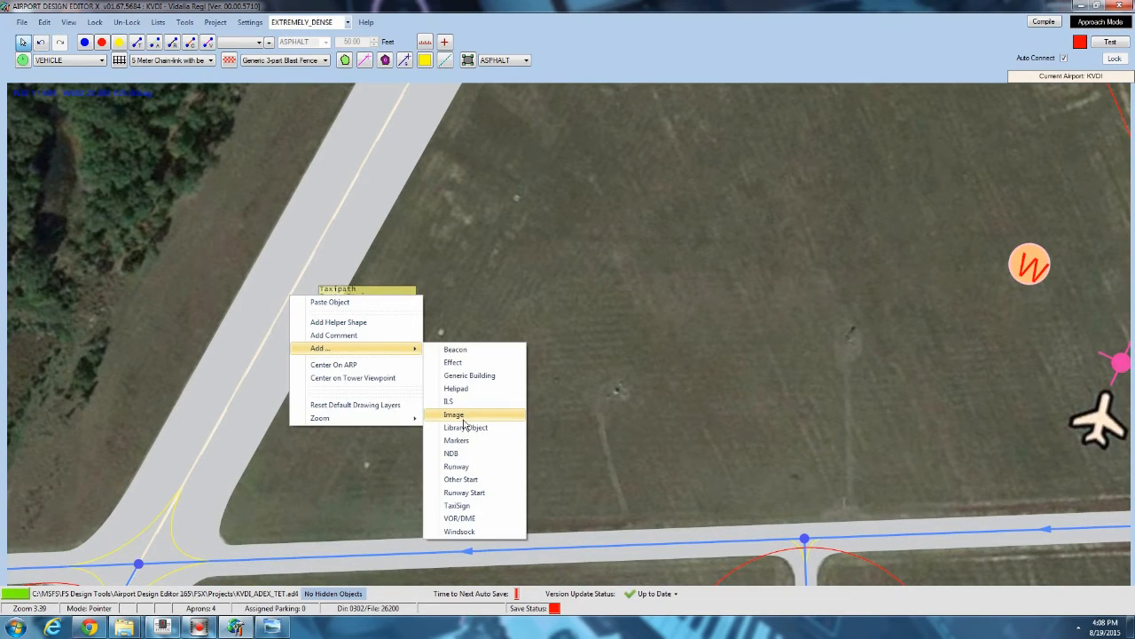
pyautogui.click(467, 427)
pyautogui.click(291, 118)
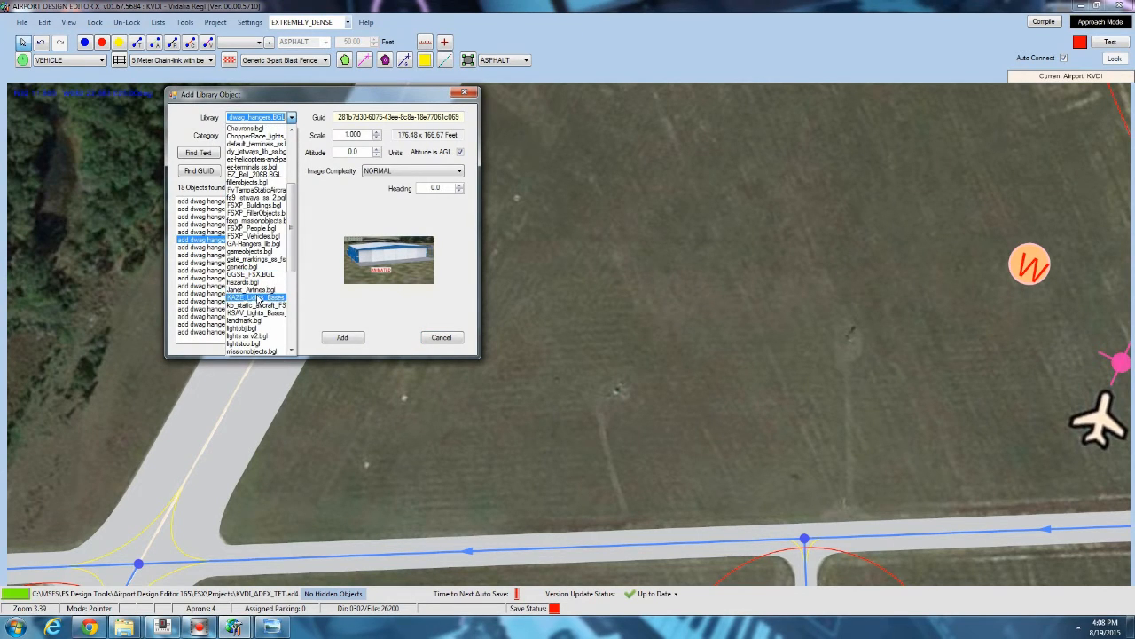
pyautogui.scroll(-5, 258, 314)
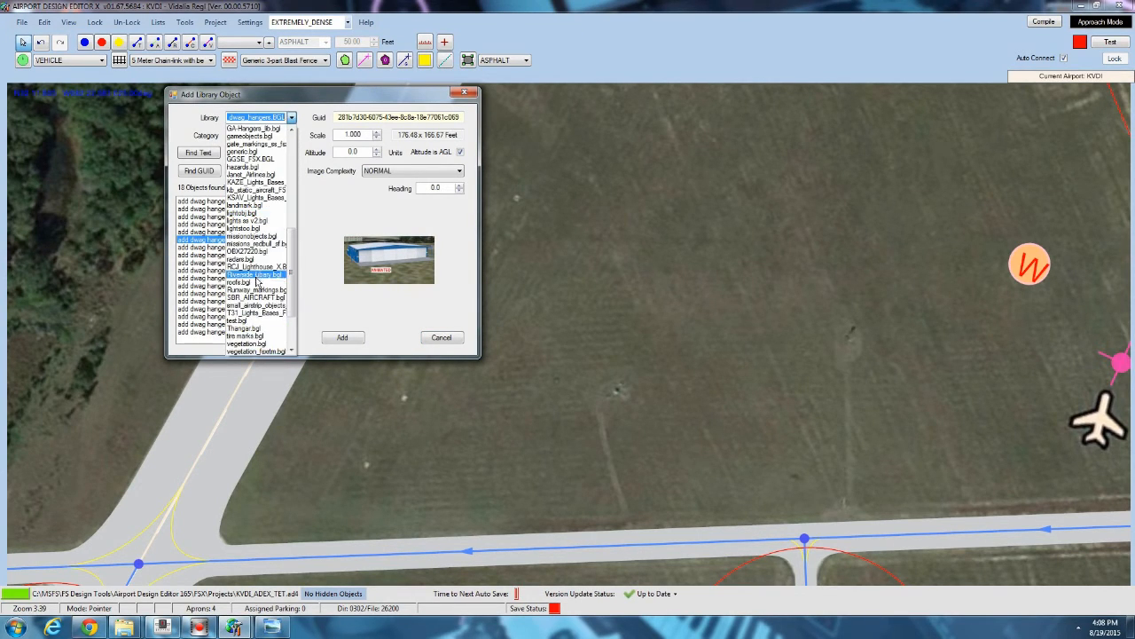
pyautogui.click(255, 291)
# Browse the runway marking objects and add a CLOSED MARK on runway 01/19.
pyautogui.click(221, 256)
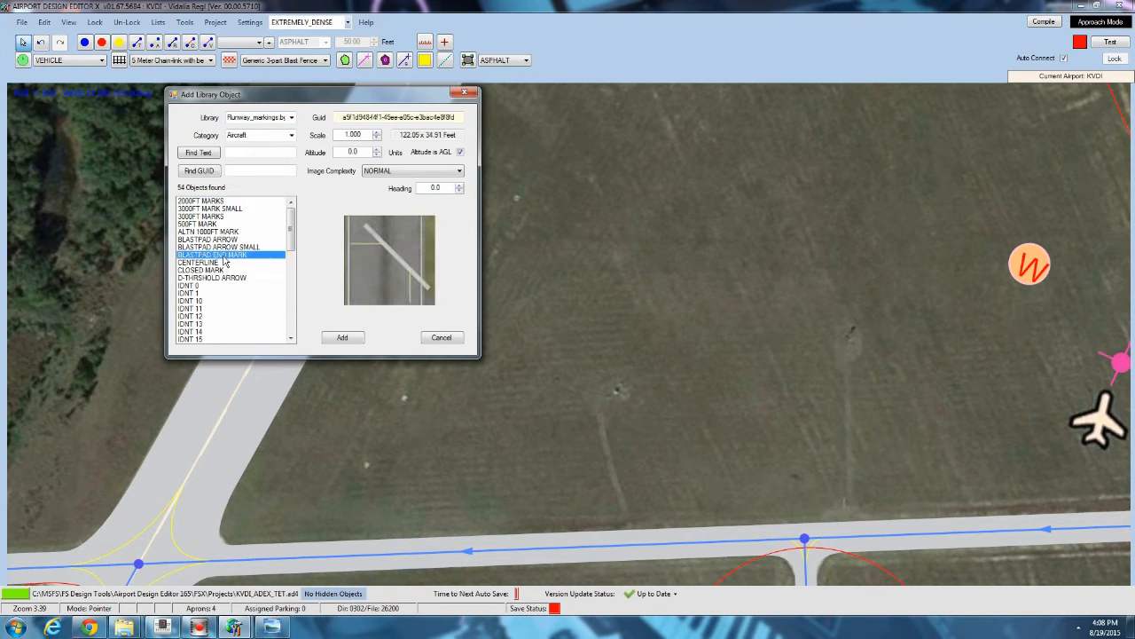
pyautogui.click(205, 263)
pyautogui.scroll(-10, 210, 275)
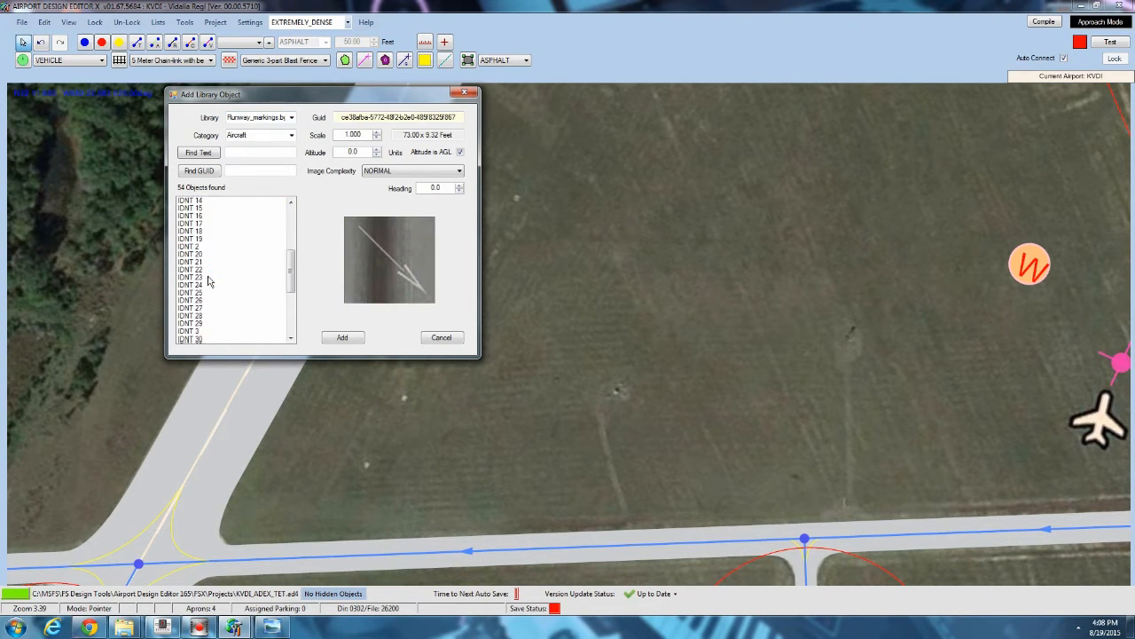
pyautogui.click(202, 324)
pyautogui.click(188, 331)
pyautogui.click(209, 339)
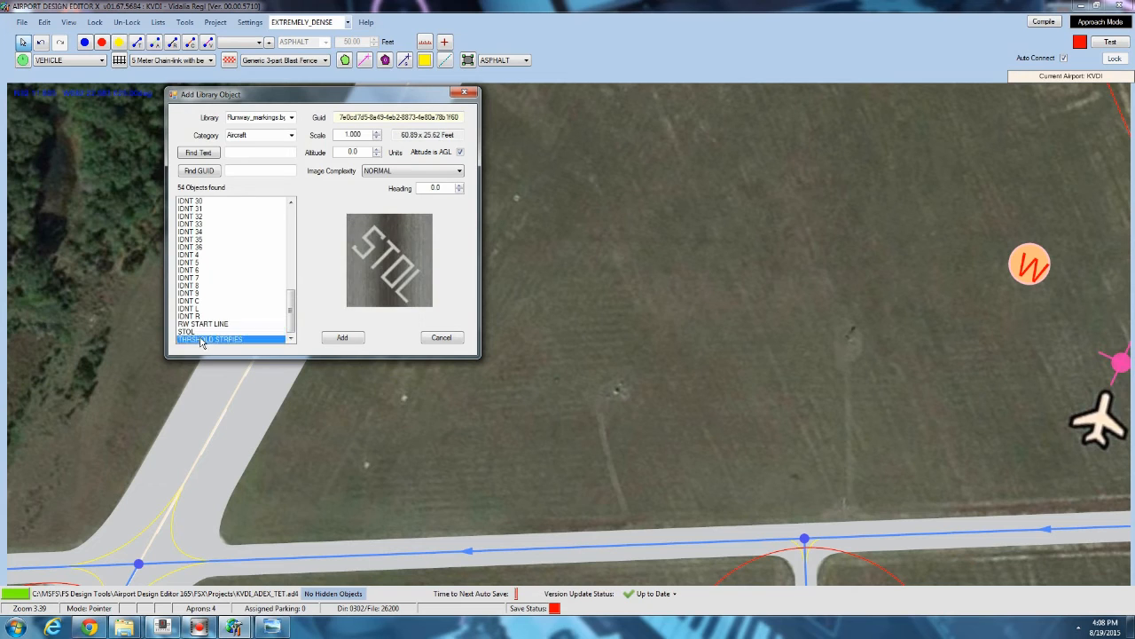
pyautogui.click(201, 272)
pyautogui.scroll(5, 200, 272)
pyautogui.click(201, 264)
pyautogui.click(205, 234)
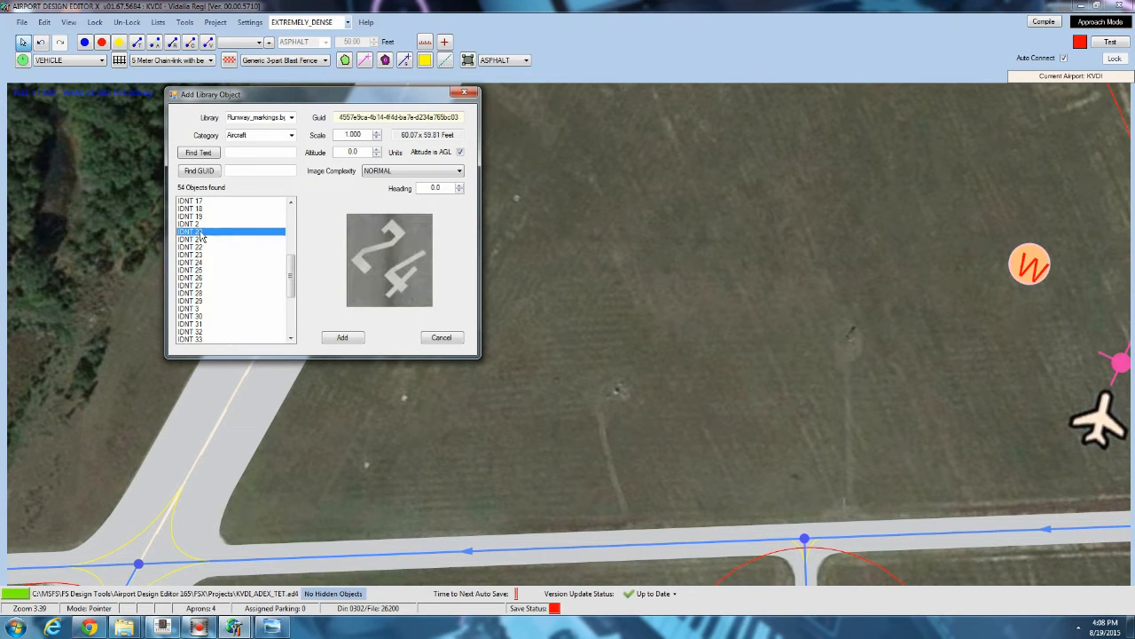
pyautogui.scroll(2, 206, 229)
pyautogui.scroll(5, 206, 233)
pyautogui.click(205, 271)
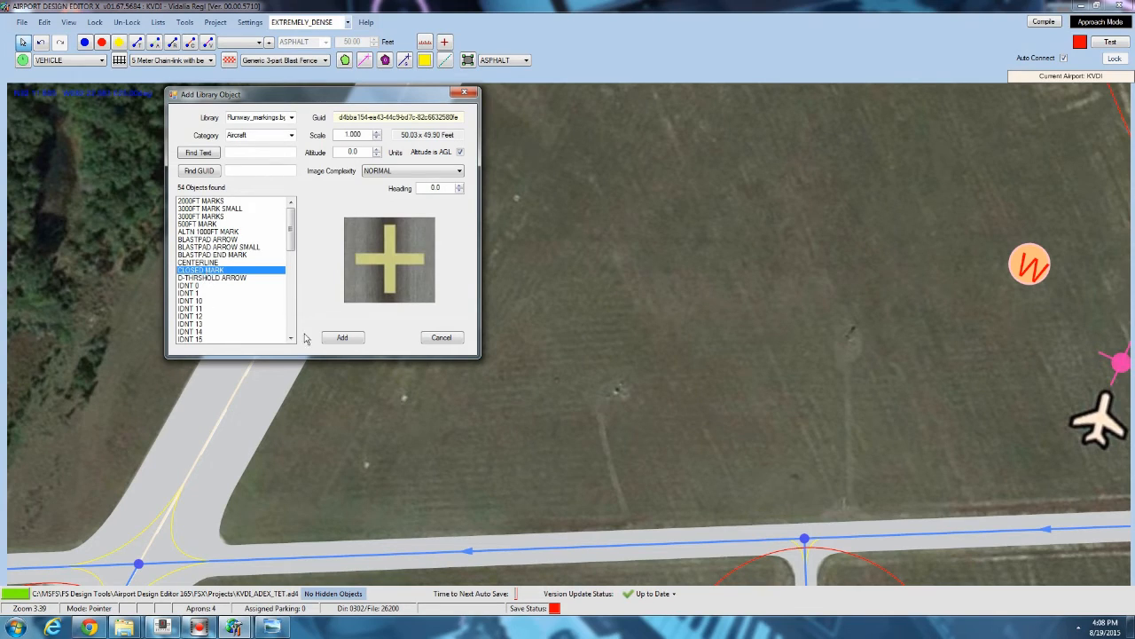
pyautogui.click(343, 338)
# Set runway 06/24's width to 150 feet.
pyautogui.scroll(-4, 337, 295)
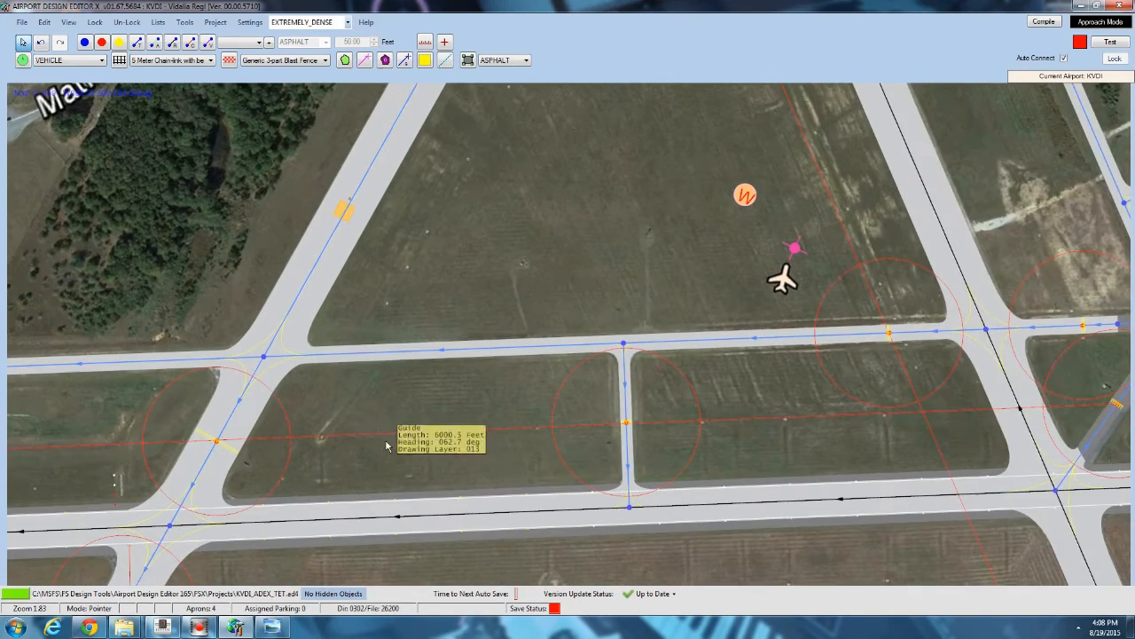
pyautogui.scroll(3, 360, 443)
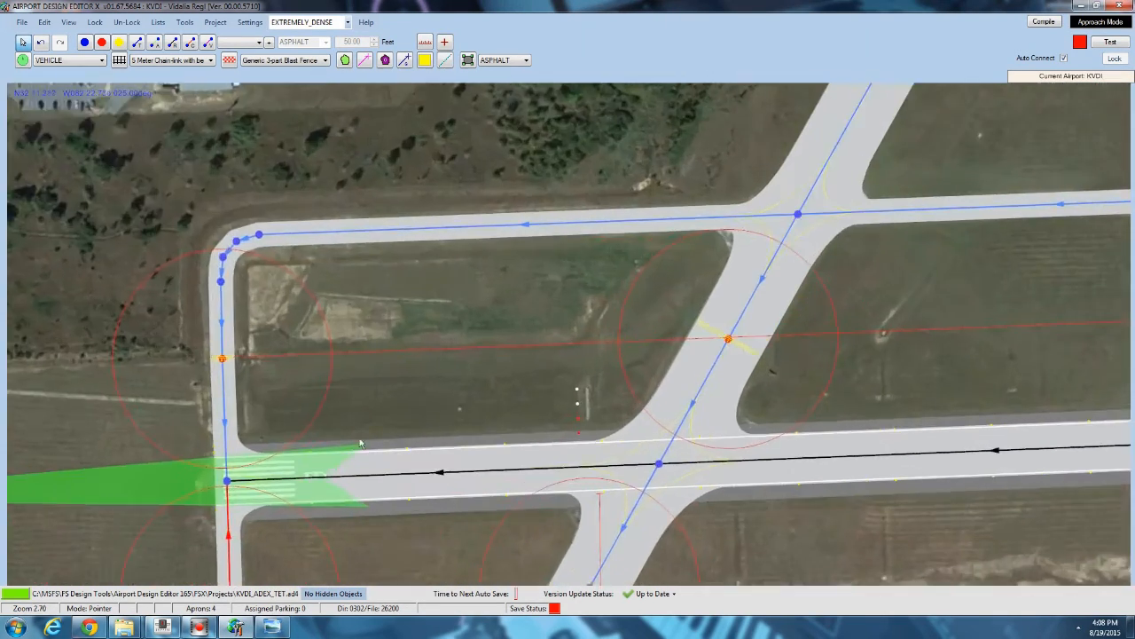
pyautogui.scroll(2, 361, 444)
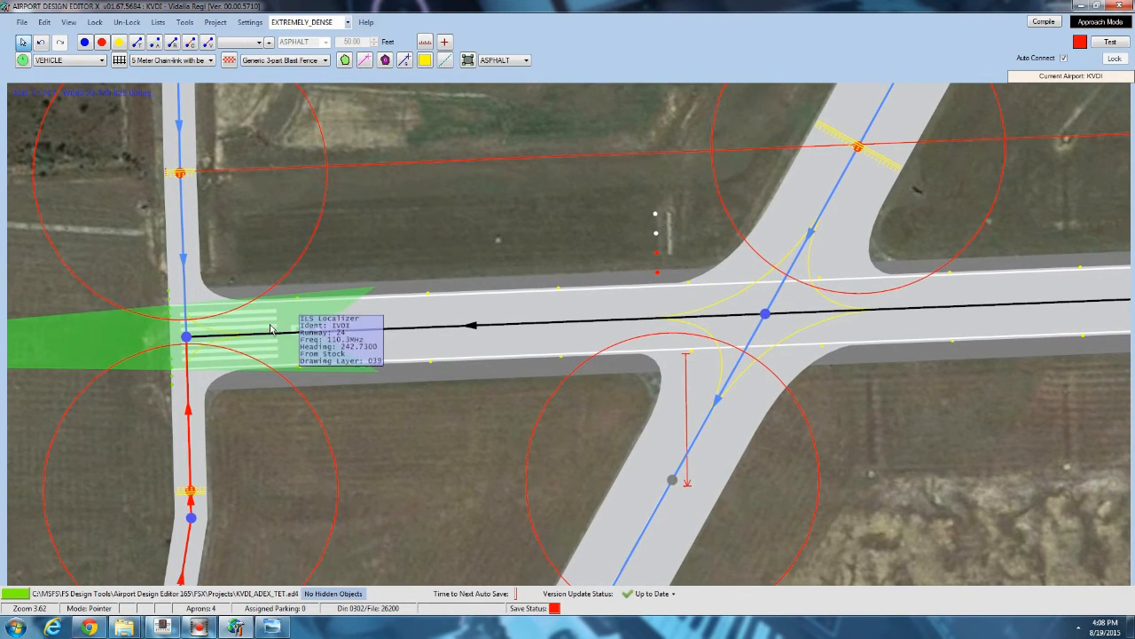
pyautogui.scroll(1, 271, 329)
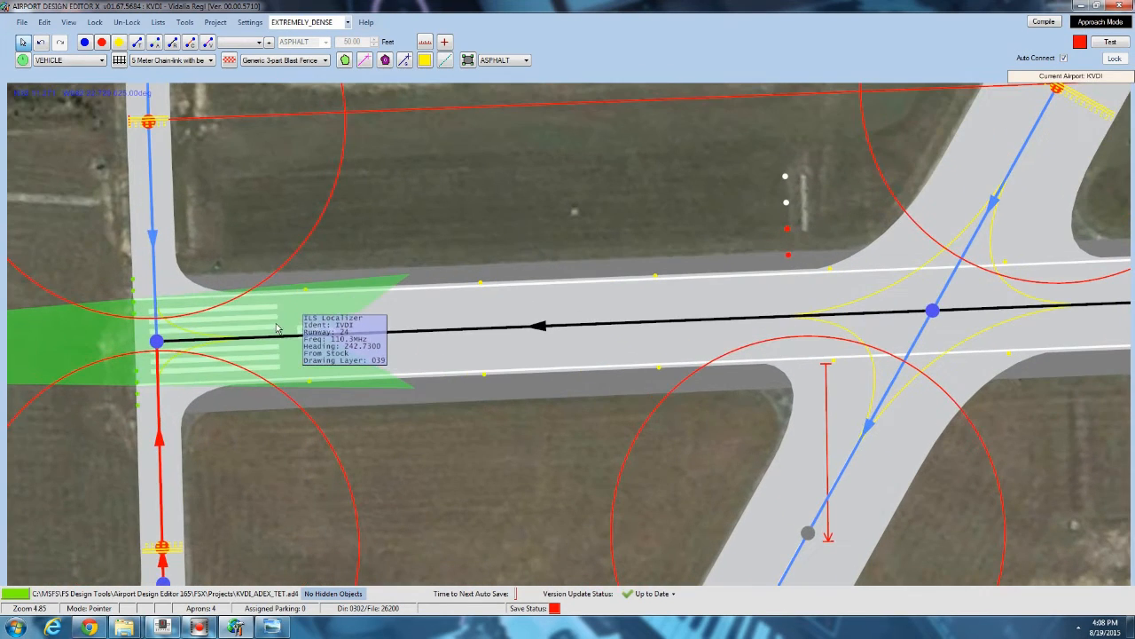
pyautogui.doubleClick(444, 306)
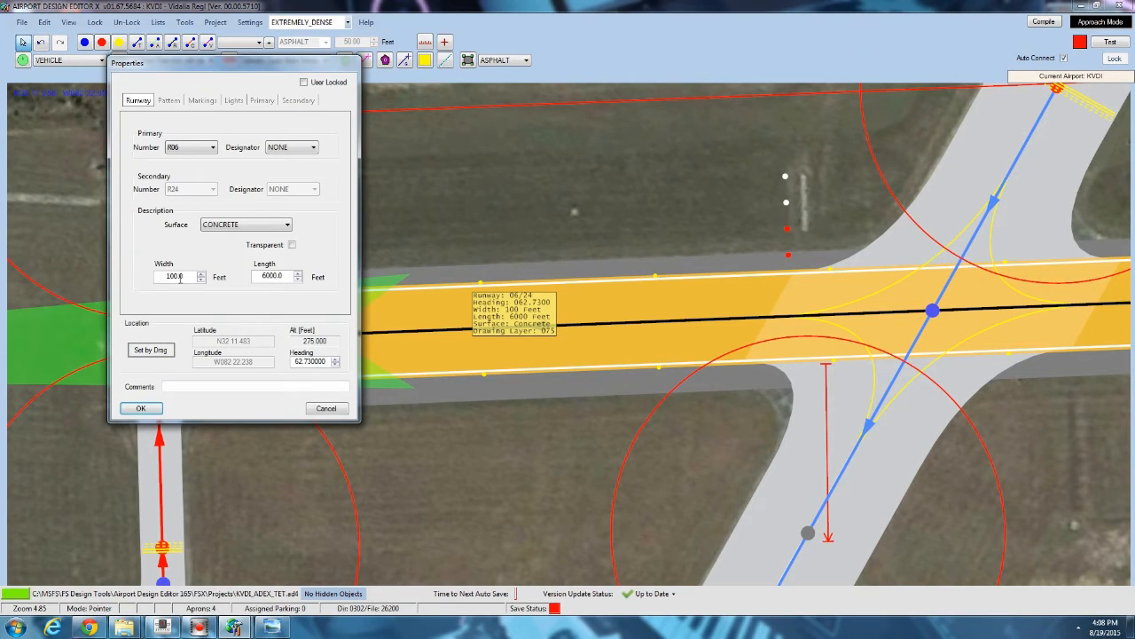
pyautogui.doubleClick(180, 278)
pyautogui.write('150')
pyautogui.click(140, 408)
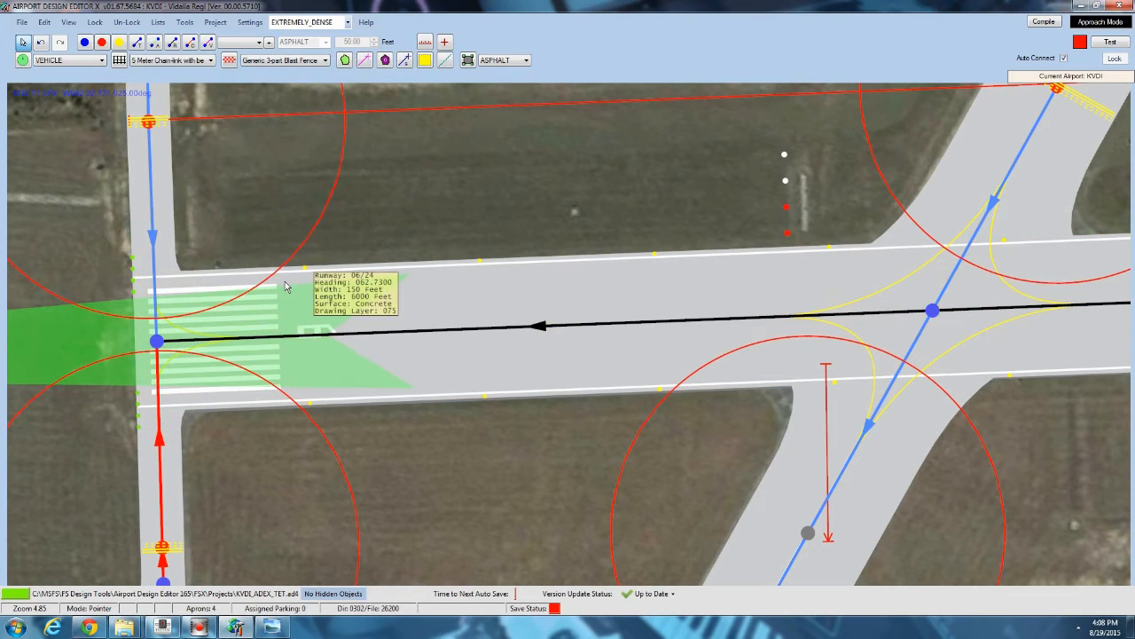
# Set runway 06/24's width back to 100 feet.
pyautogui.click(458, 290)
pyautogui.doubleClick(457, 288)
pyautogui.doubleClick(174, 276)
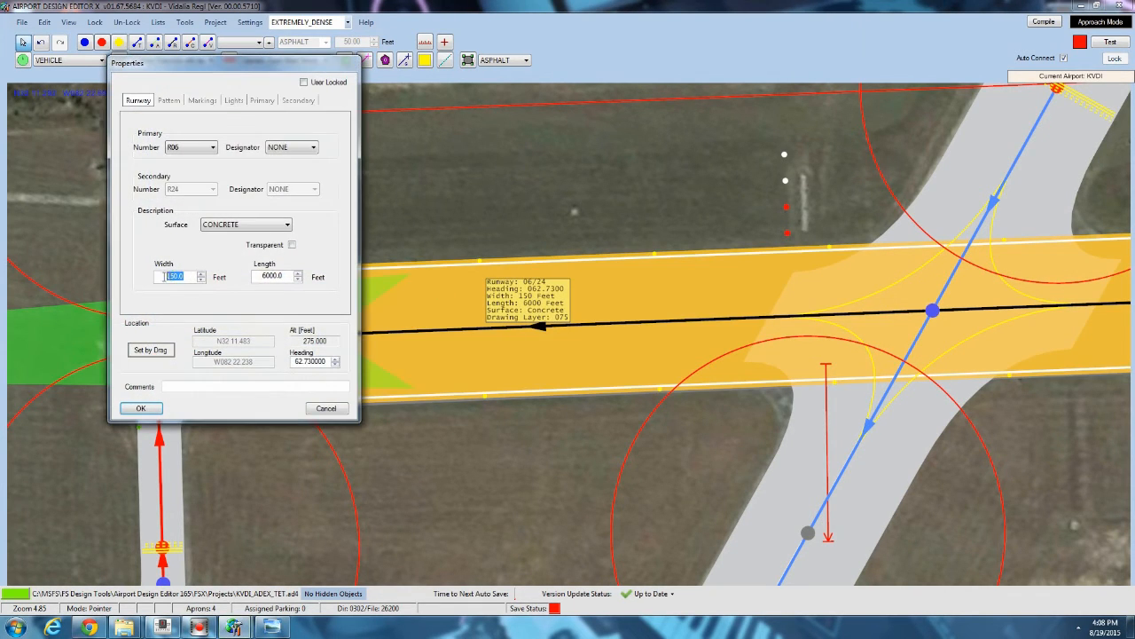
pyautogui.write('100')
pyautogui.click(142, 407)
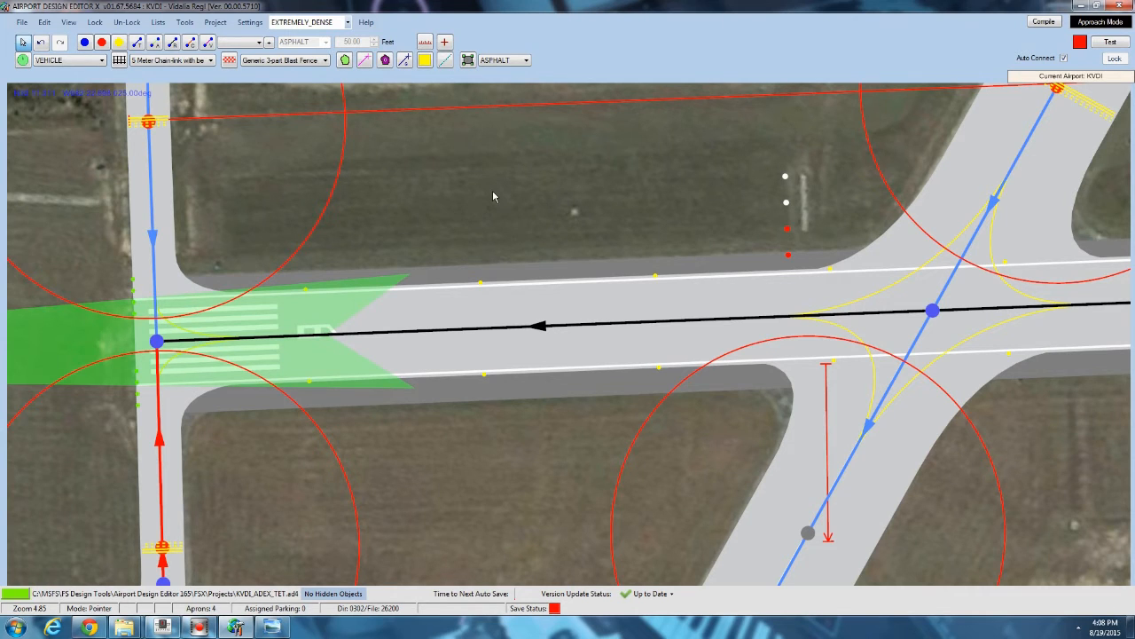
# Set the CLOSED MARK on runway 01/19 to an image complexity of VERY_SPARSE.
pyautogui.scroll(-5, 247, 274)
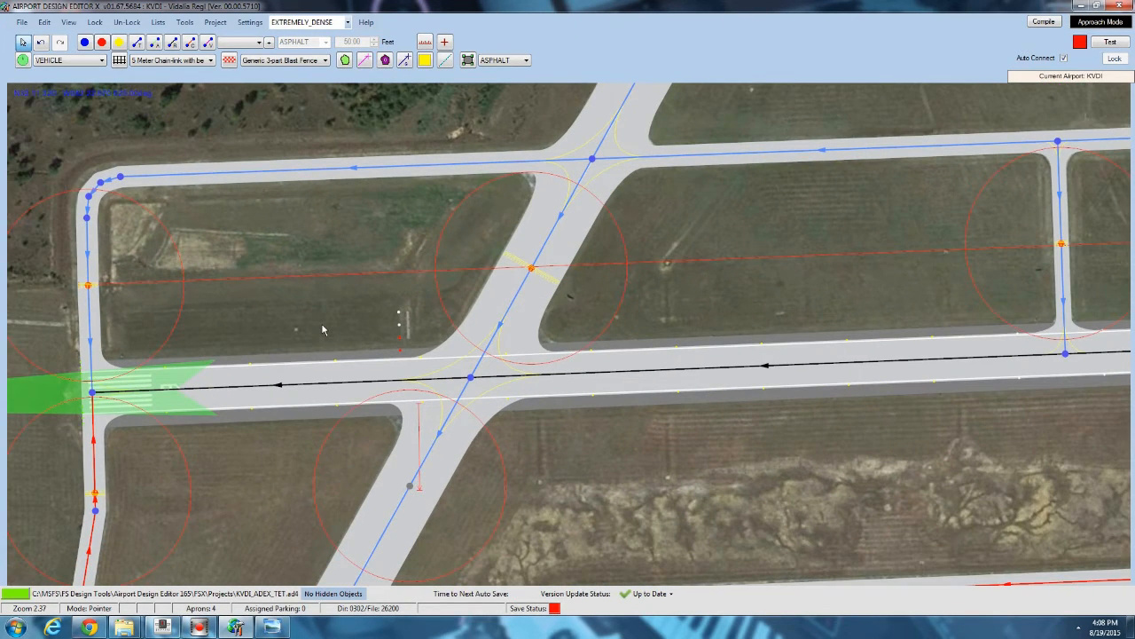
pyautogui.moveTo(713, 241); pyautogui.dragTo(461, 337)
pyautogui.scroll(-3, 461, 337)
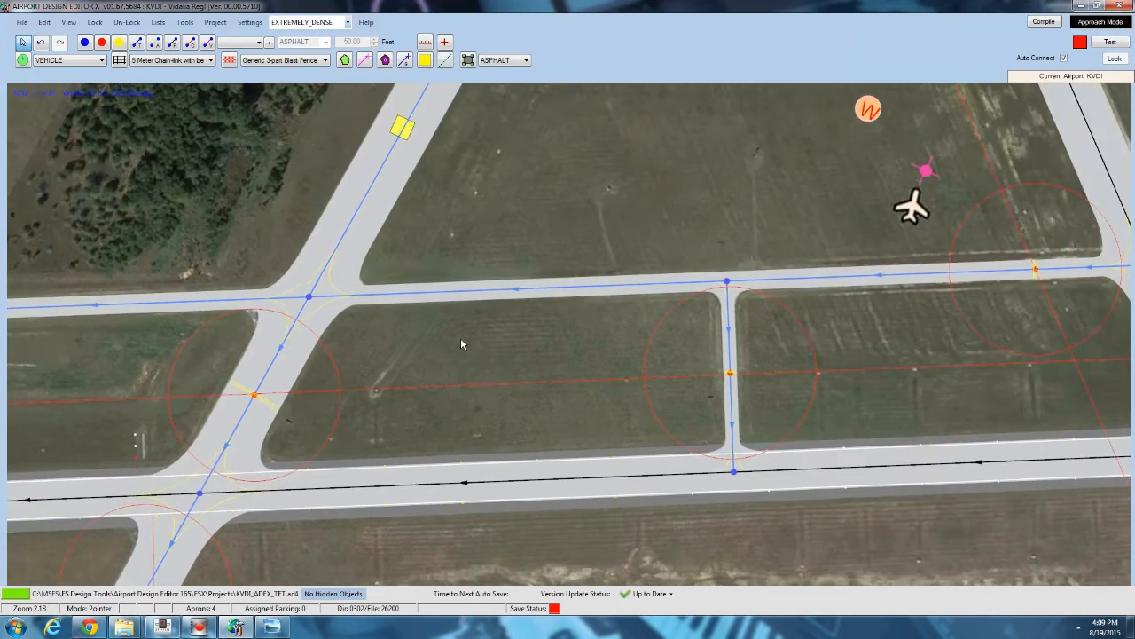
pyautogui.scroll(2, 442, 231)
pyautogui.scroll(2, 442, 229)
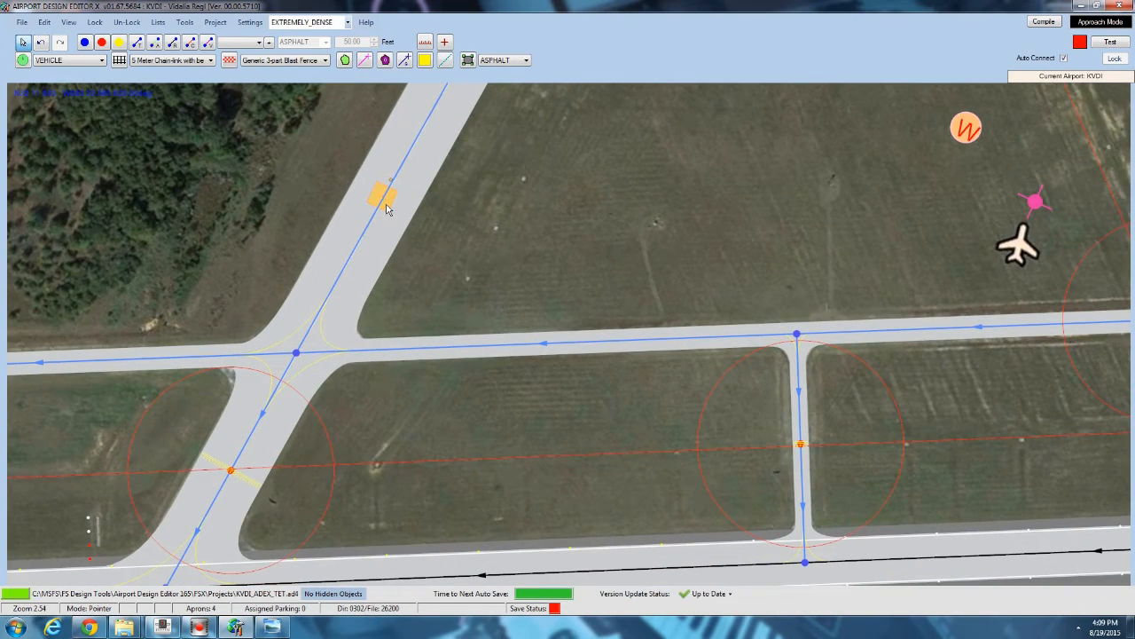
pyautogui.scroll(6, 389, 191)
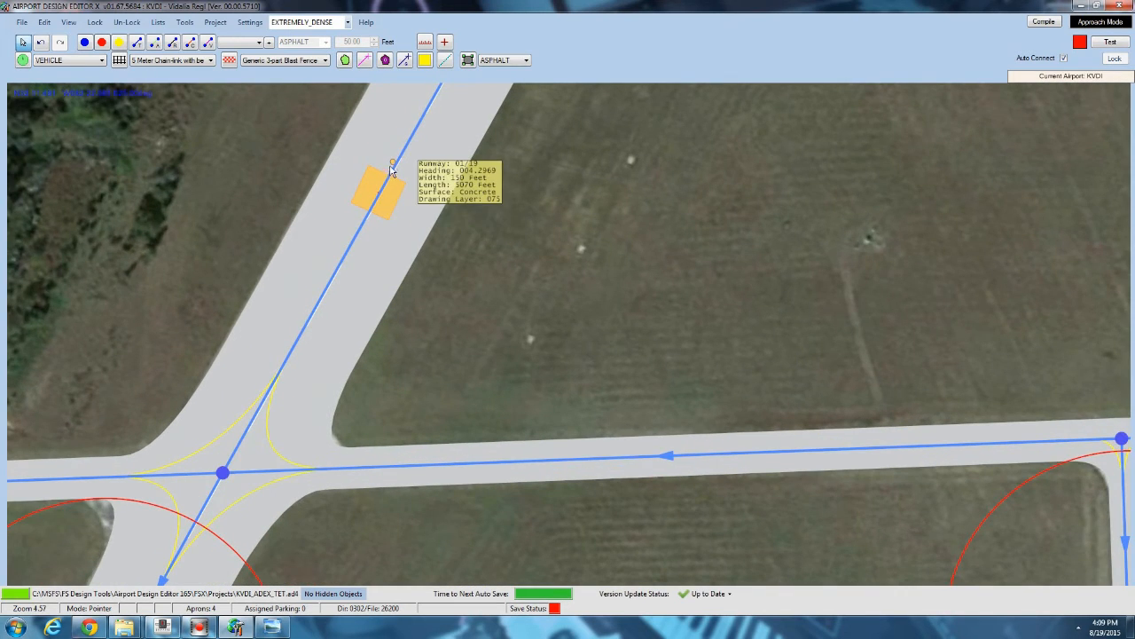
pyautogui.scroll(6, 392, 170)
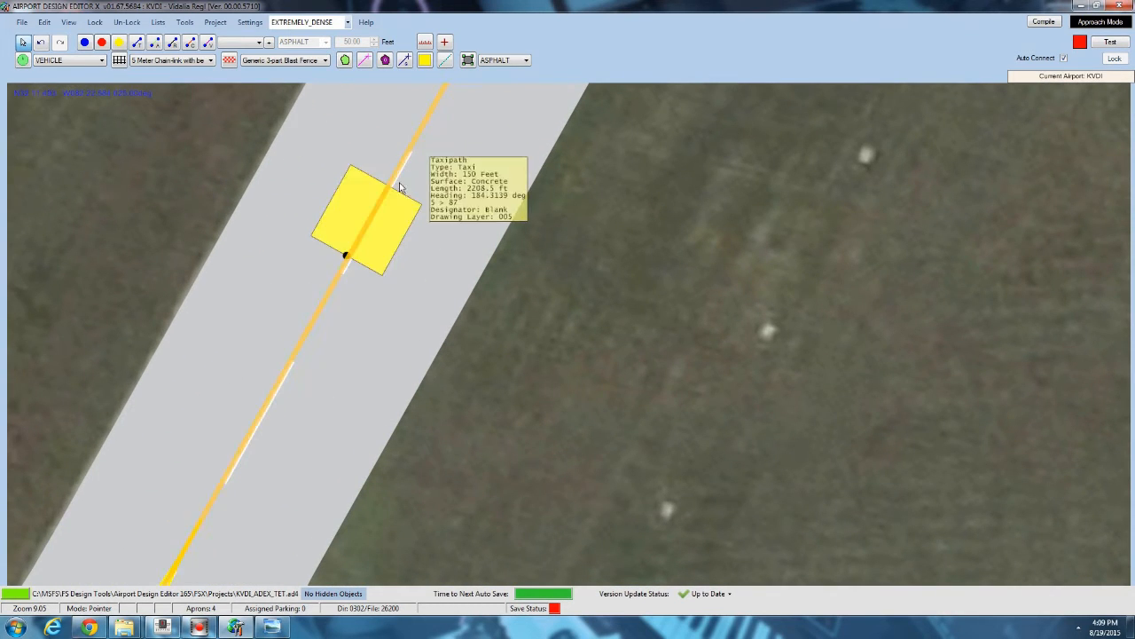
pyautogui.click(400, 219)
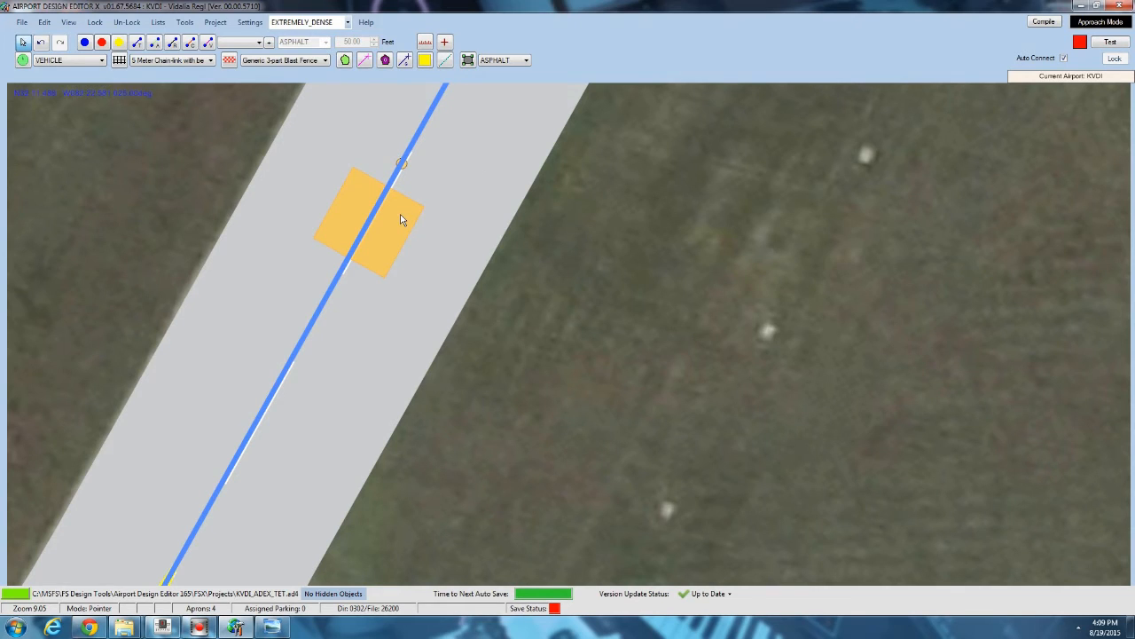
pyautogui.doubleClick(400, 218)
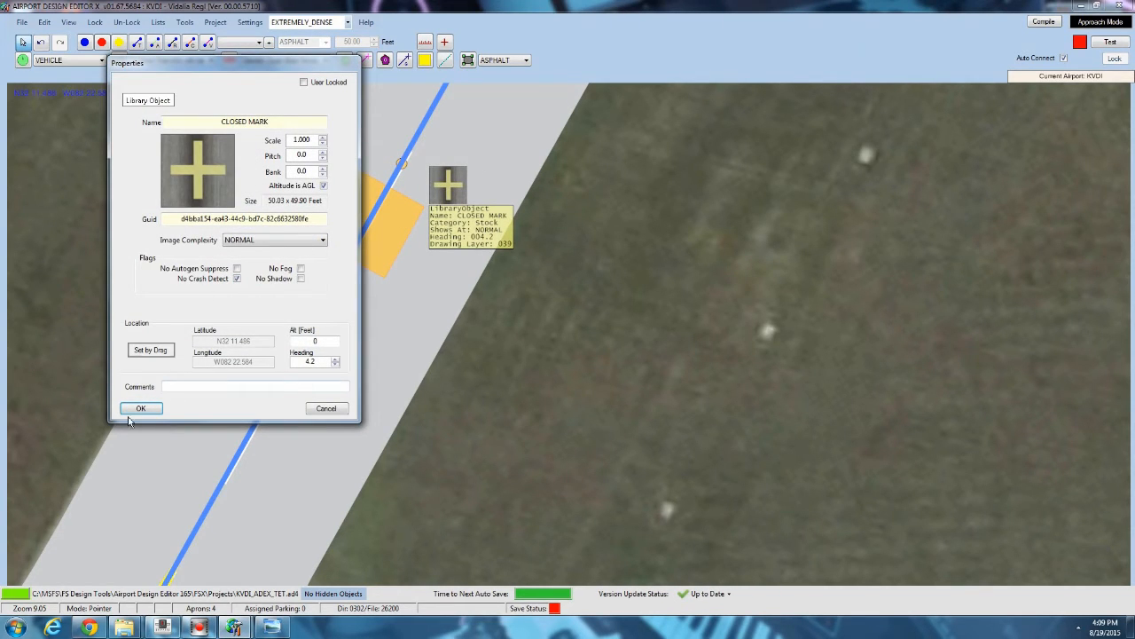
pyautogui.click(288, 241)
pyautogui.click(258, 251)
pyautogui.click(140, 408)
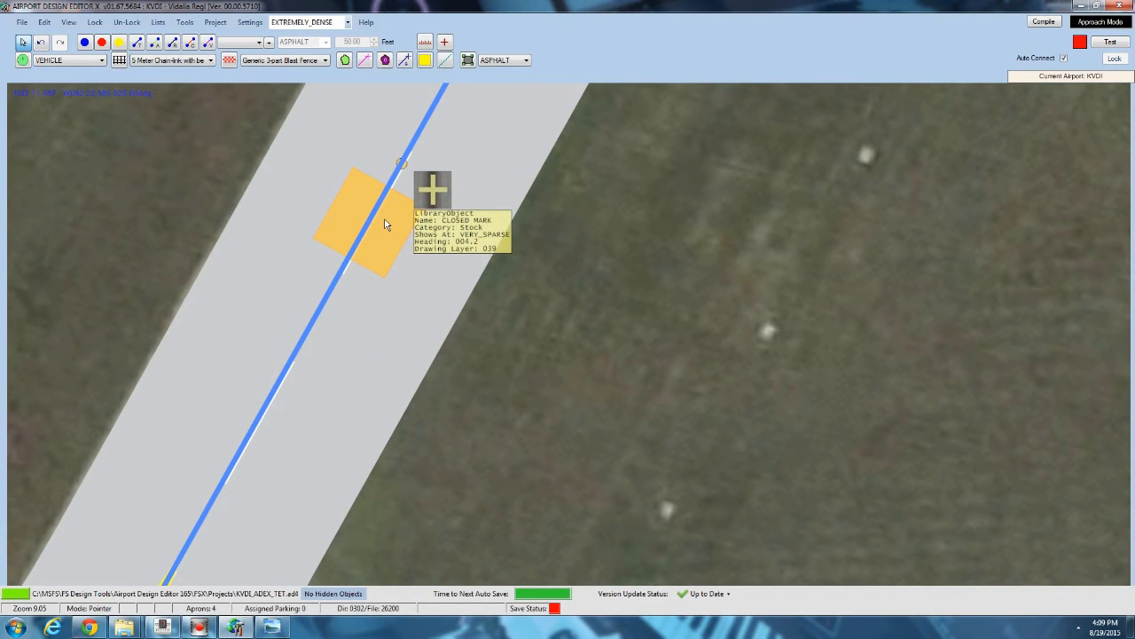
# Delete the CLOSED MARK from runway 01/19.
pyautogui.press('Delete')
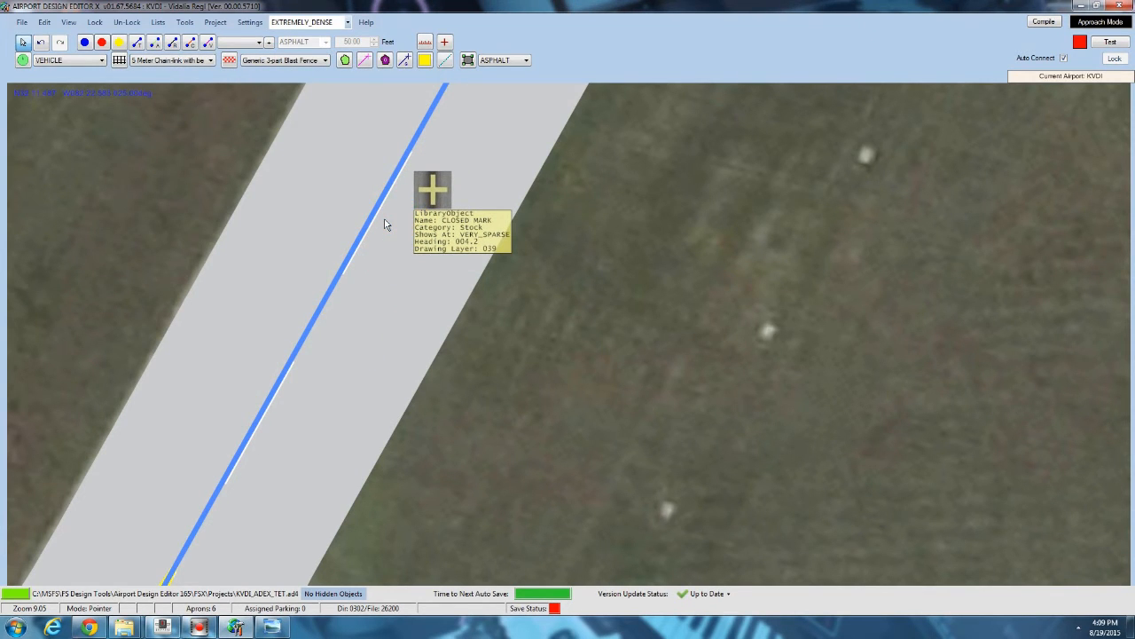
pyautogui.keyDown('ctrl'); pyautogui.scroll(-5, 387, 224); pyautogui.keyUp('ctrl')
pyautogui.keyDown('ctrl'); pyautogui.scroll(-1, 387, 225); pyautogui.keyUp('ctrl')
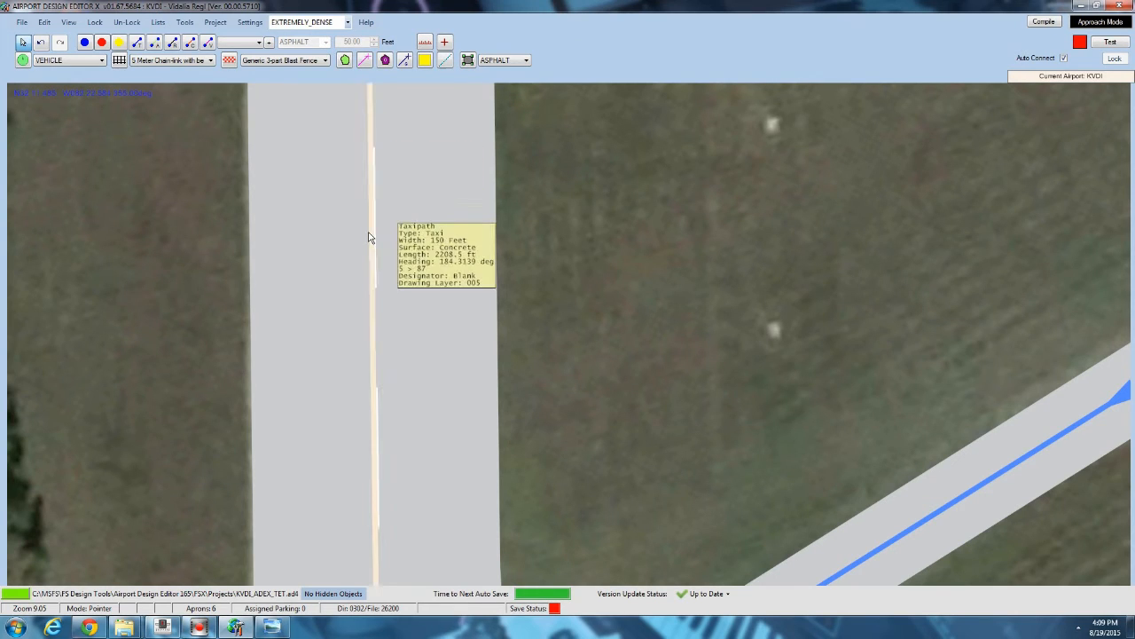
# Add a 50 by 50 foot rectangle helper shape on runway 01/19's centerline.
pyautogui.rightClick(369, 238)
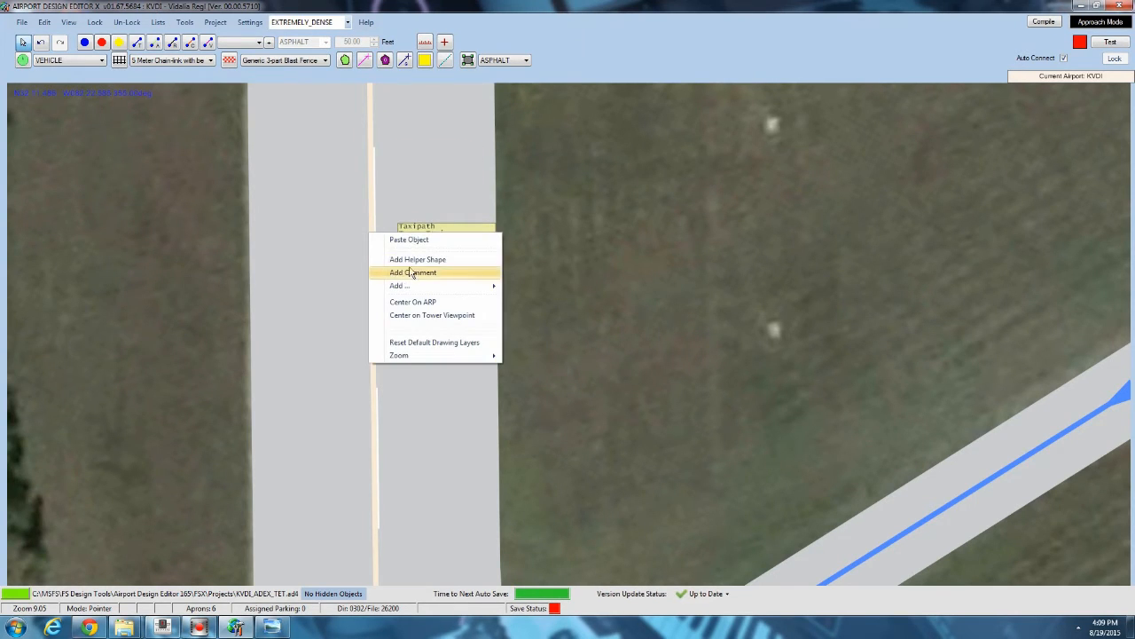
pyautogui.click(410, 260)
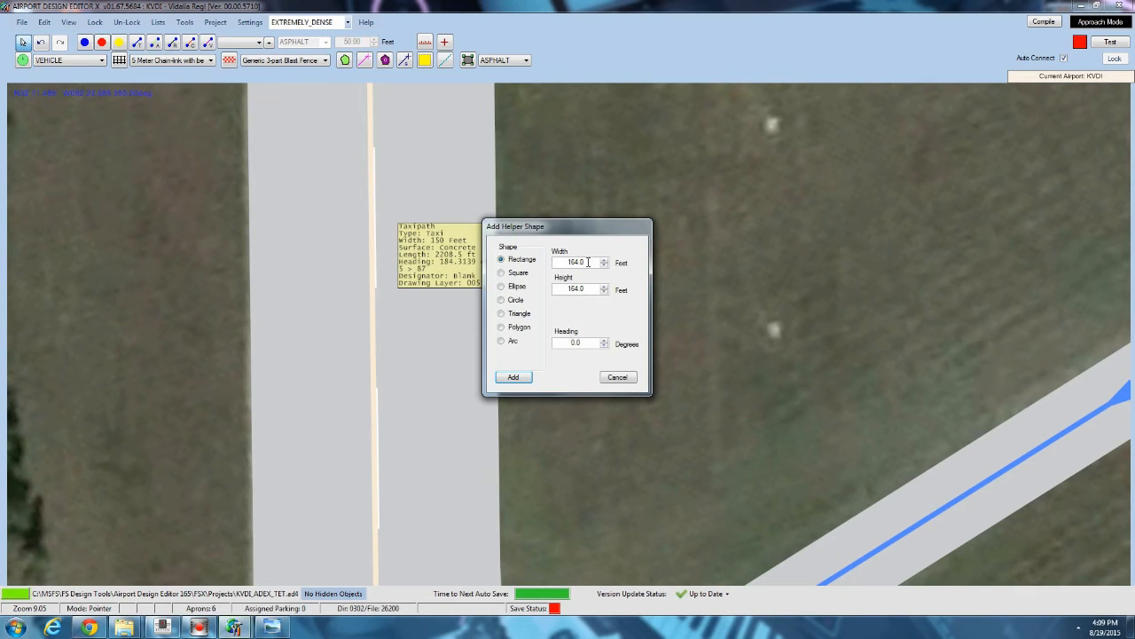
pyautogui.moveTo(588, 263); pyautogui.dragTo(567, 263)
pyautogui.write('50')
pyautogui.press('Tab')
pyautogui.write('50')
pyautogui.click(522, 379)
pyautogui.click(408, 238)
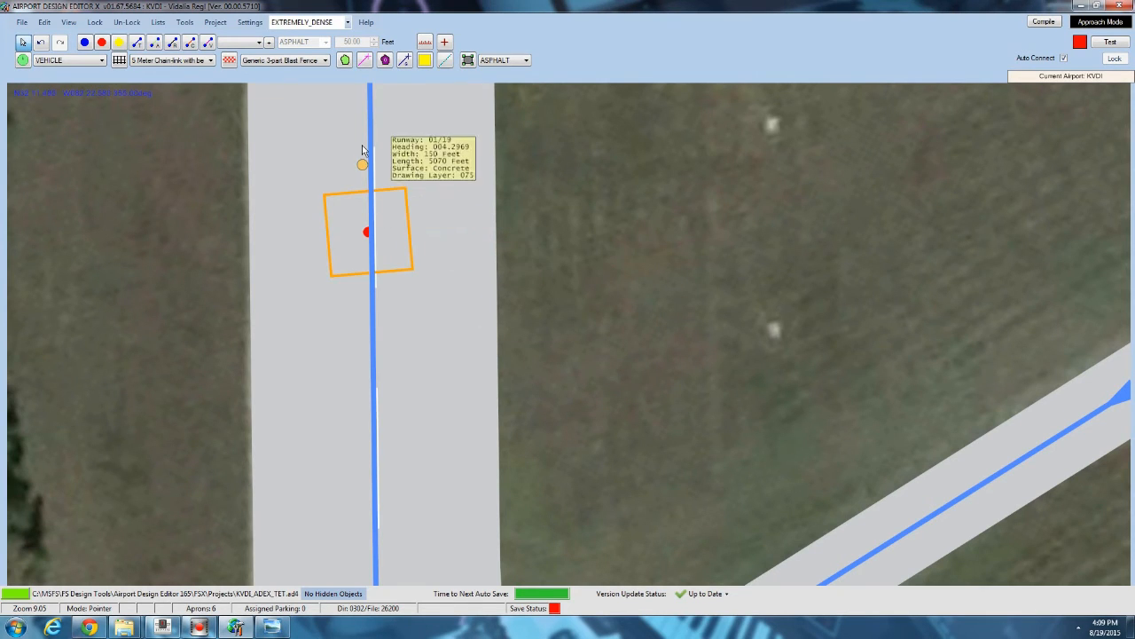
pyautogui.click(368, 163)
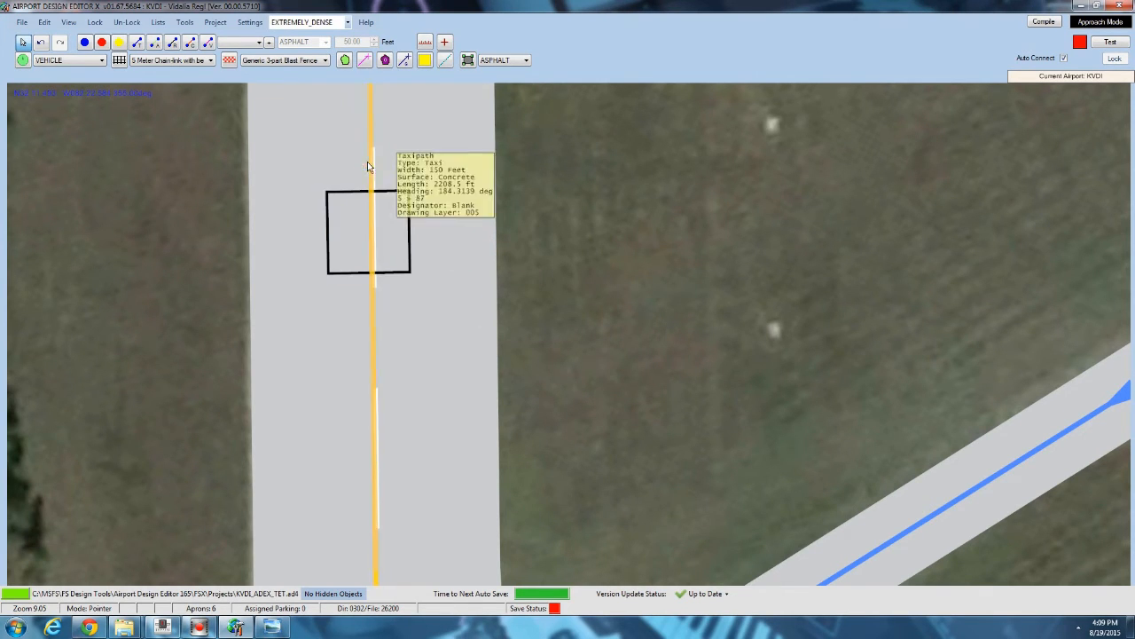
pyautogui.click(407, 237)
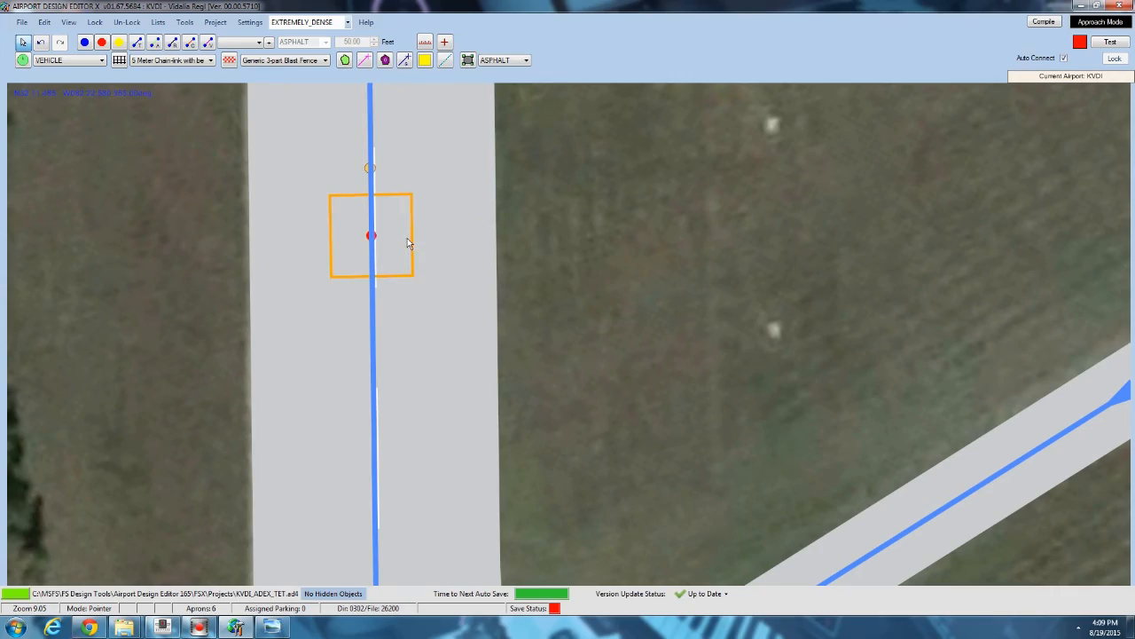
pyautogui.rightClick(407, 238)
pyautogui.scroll(-5, 431, 243)
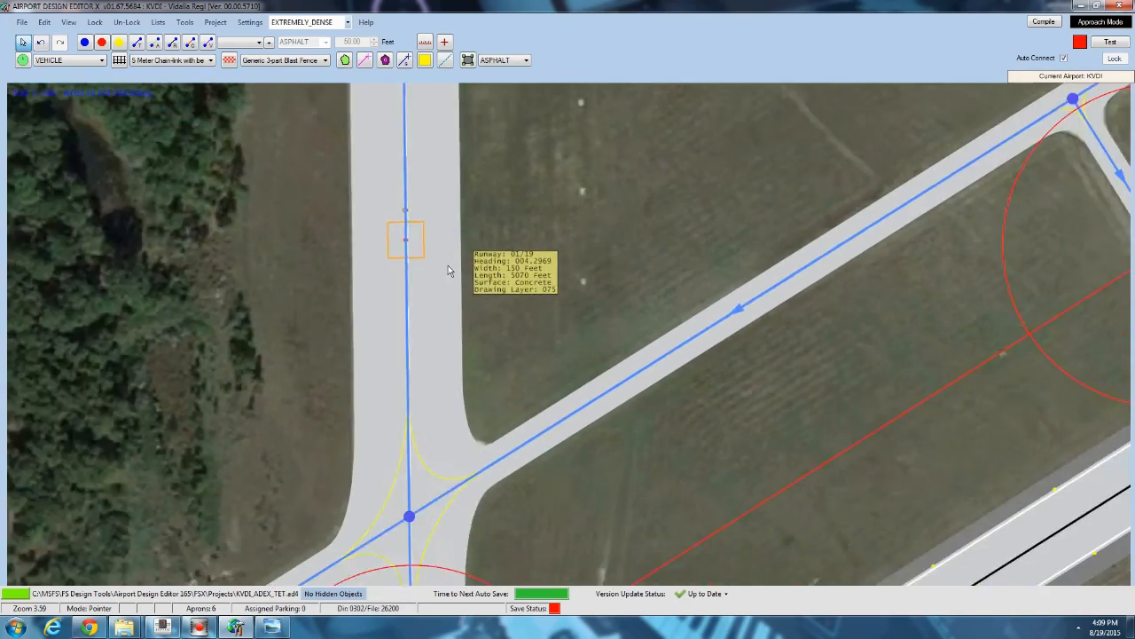
pyautogui.scroll(-5, 448, 265)
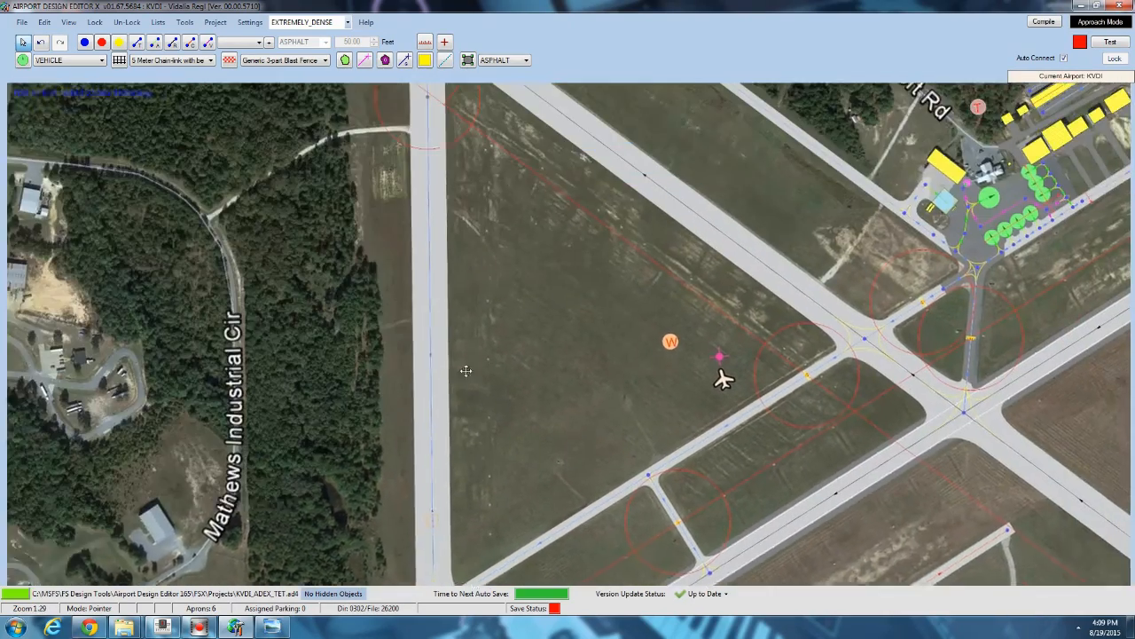
pyautogui.moveTo(466, 371); pyautogui.dragTo(464, 415)
pyautogui.click(430, 258)
pyautogui.rightClick(429, 258)
pyautogui.click(471, 279)
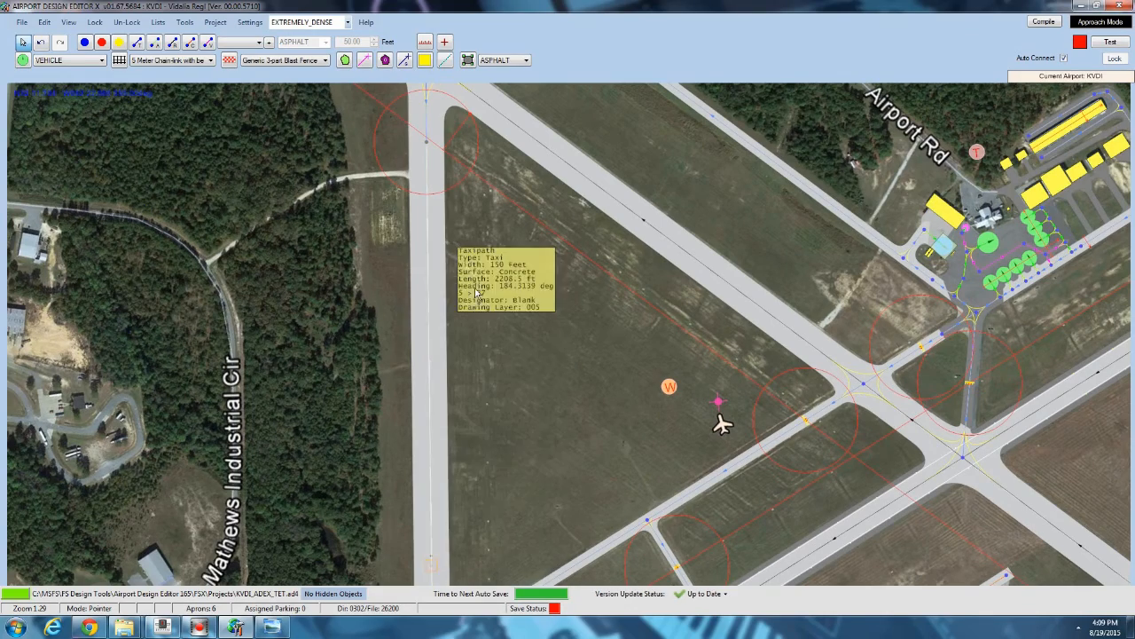
pyautogui.moveTo(520, 322); pyautogui.dragTo(521, 192)
pyautogui.scroll(5, 449, 383)
pyautogui.moveTo(451, 420); pyautogui.dragTo(449, 264)
pyautogui.scroll(4, 449, 263)
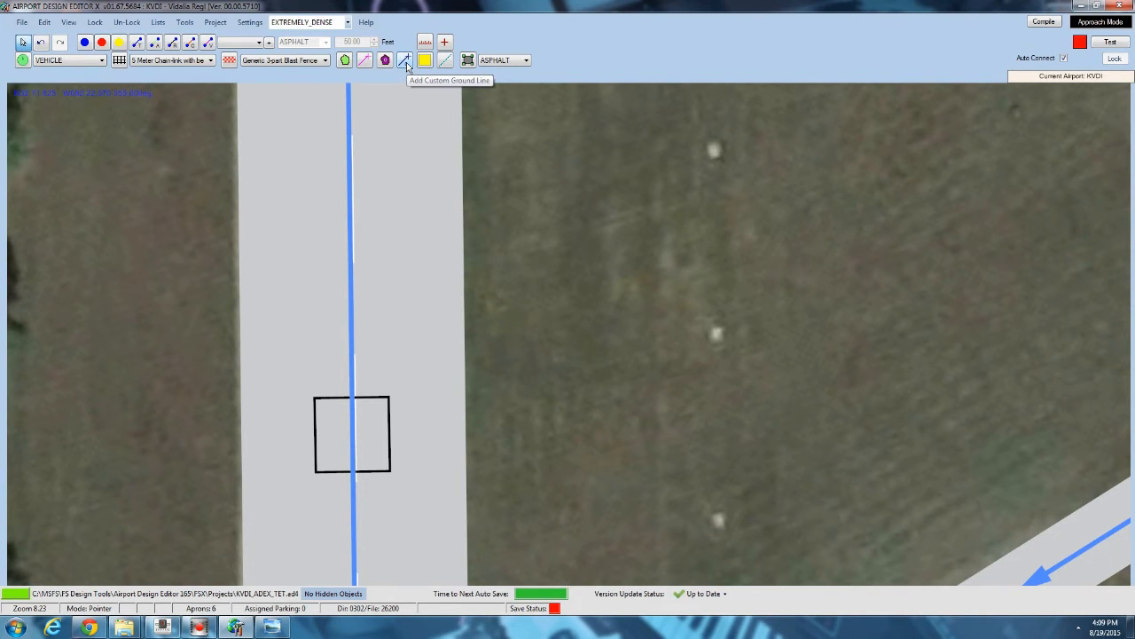
# Draw a 10 ft wide custom ground line diagonally across the helper square from its lower-left to upper-right corner.
pyautogui.click(405, 60)
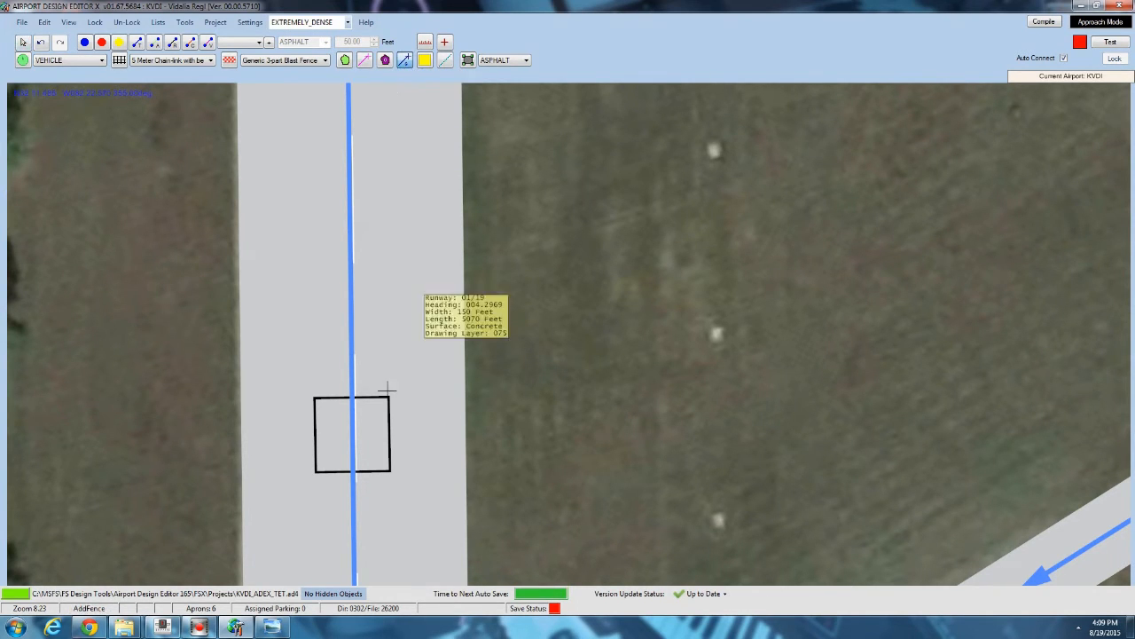
pyautogui.scroll(2, 314, 481)
pyautogui.scroll(2, 314, 481)
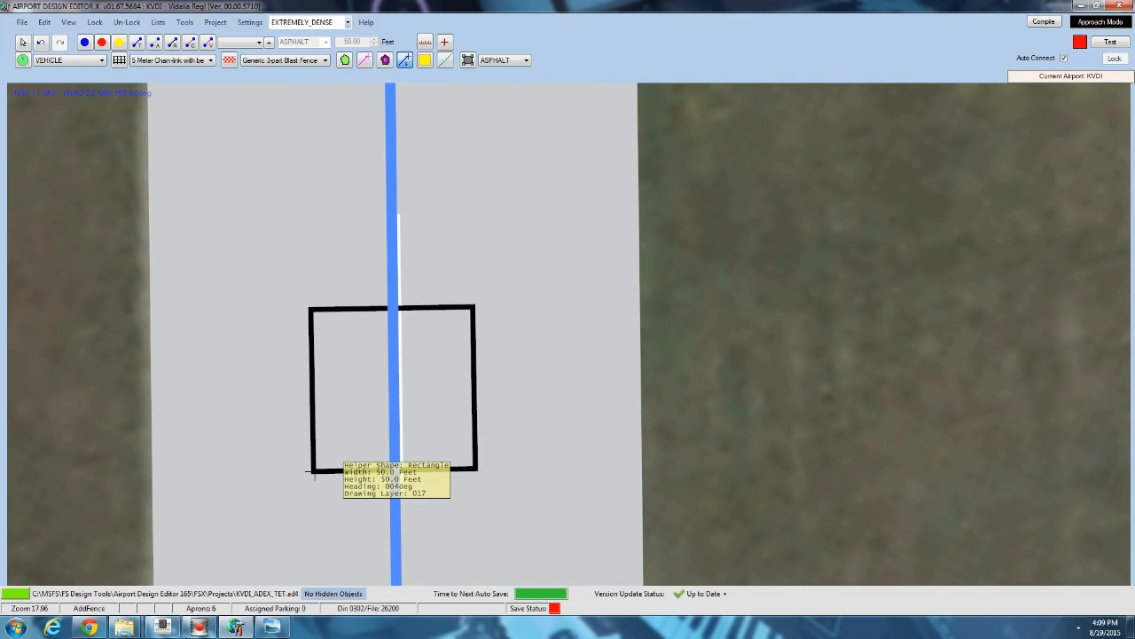
pyautogui.click(314, 473)
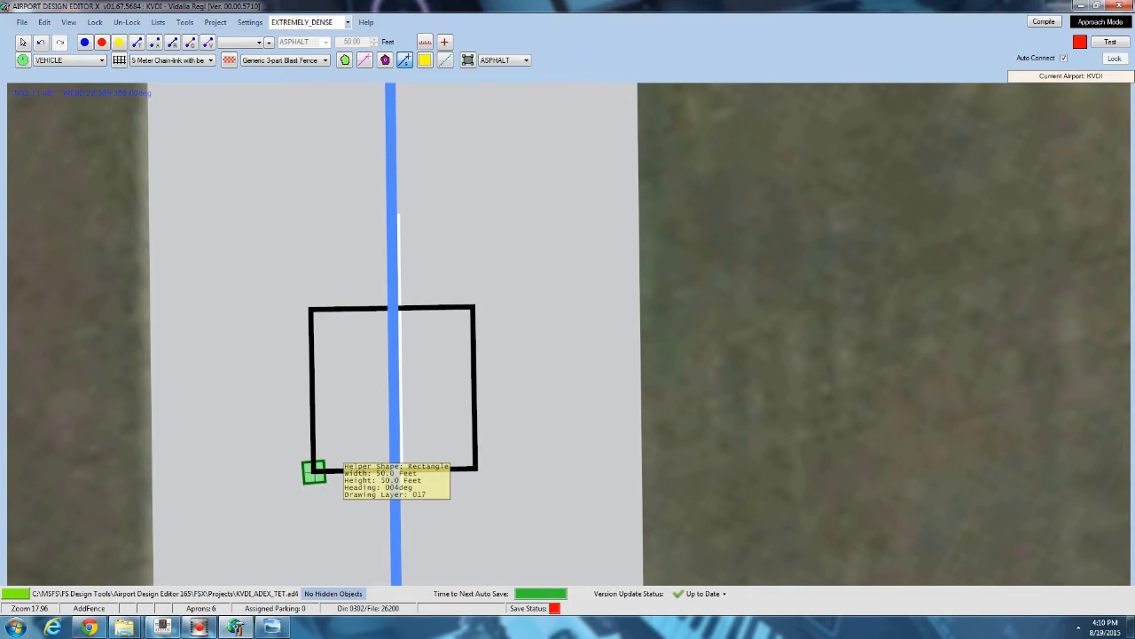
pyautogui.click(473, 306)
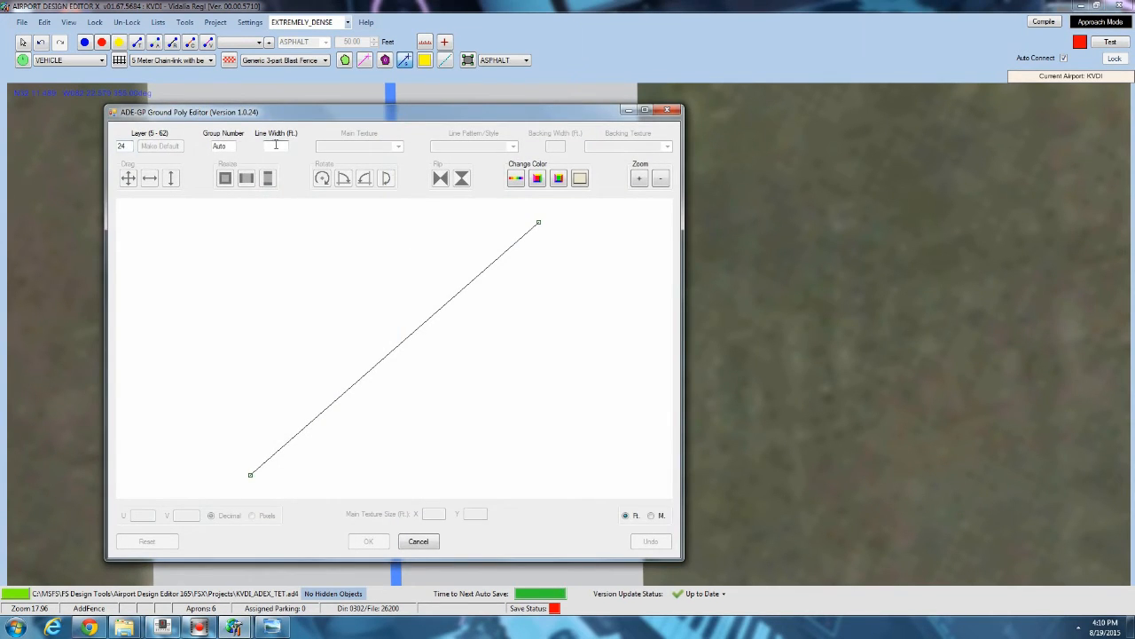
pyautogui.click(276, 145)
pyautogui.write('10')
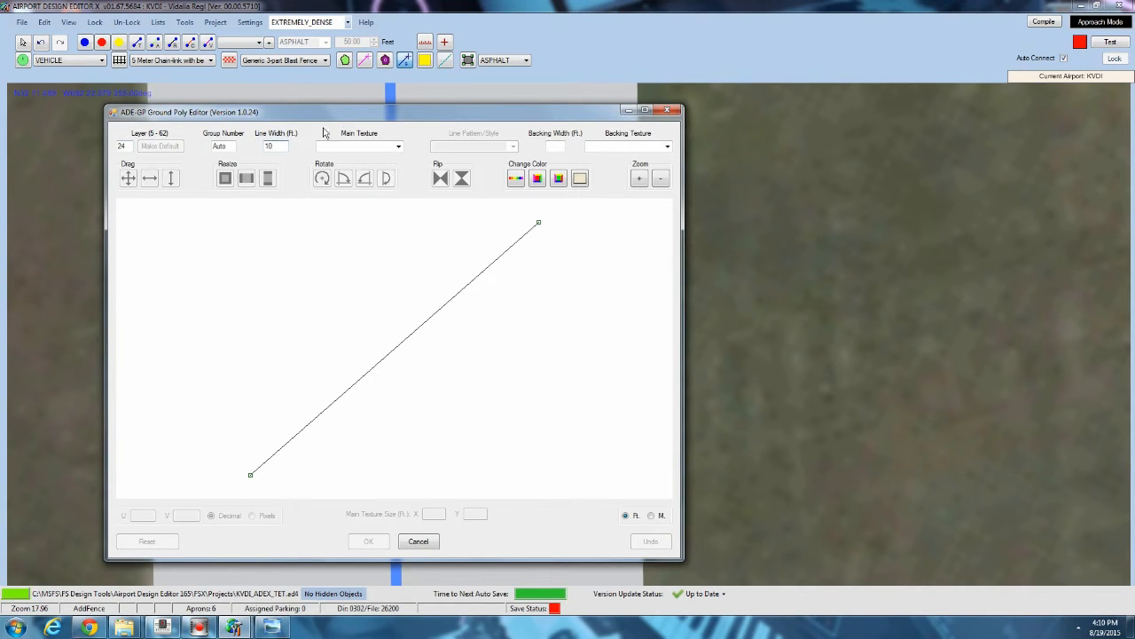
# Try out several main textures and line patterns for the ground line.
pyautogui.click(397, 147)
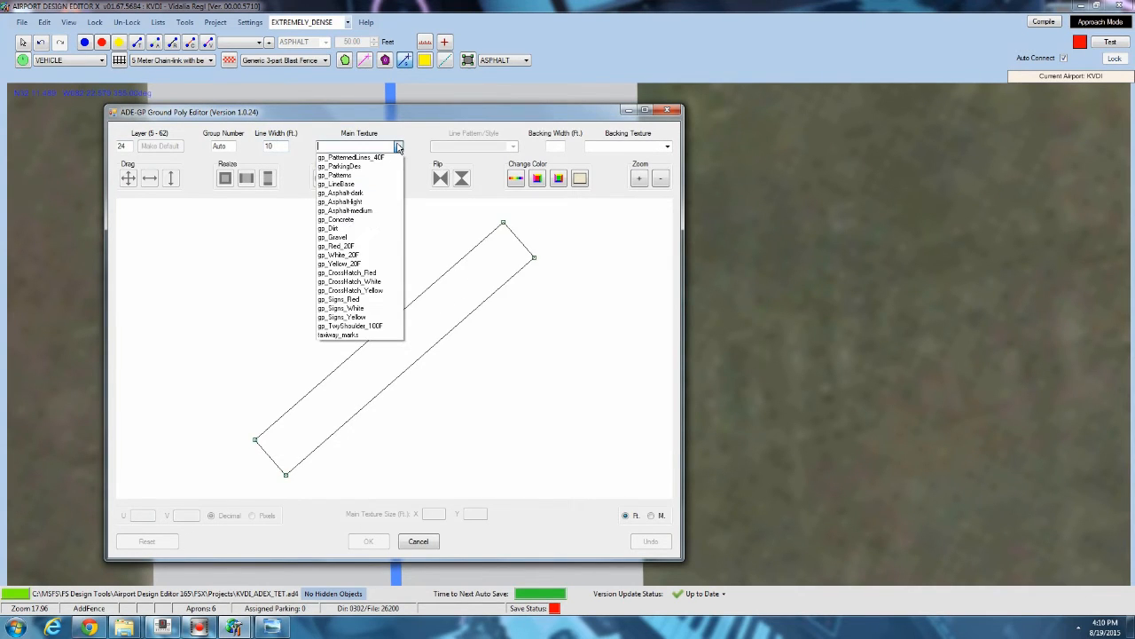
pyautogui.click(353, 264)
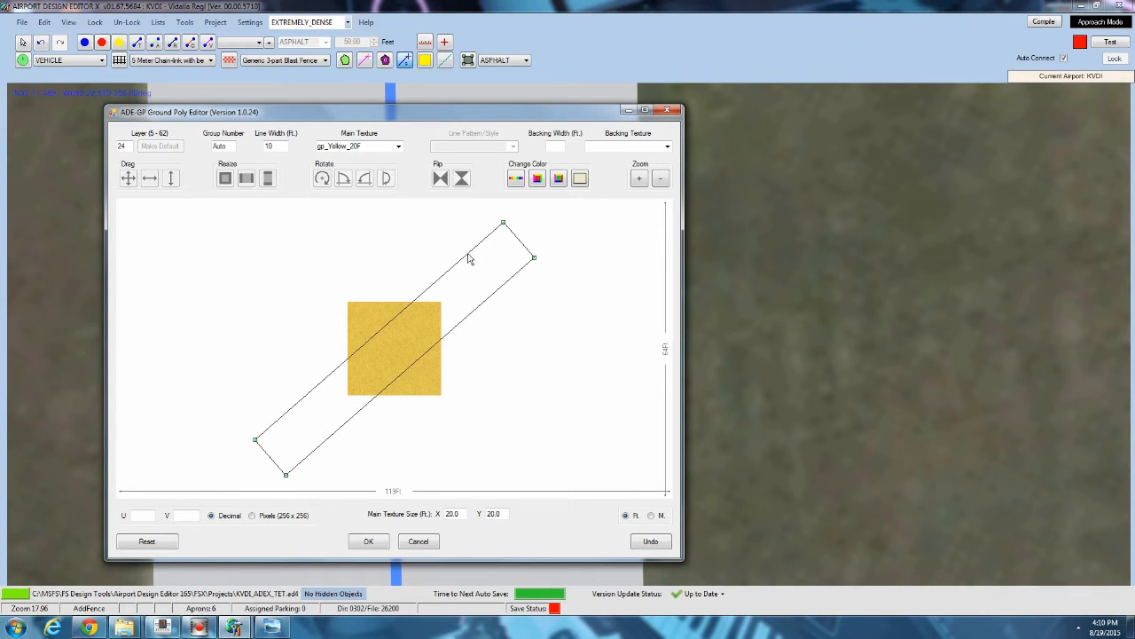
pyautogui.click(398, 147)
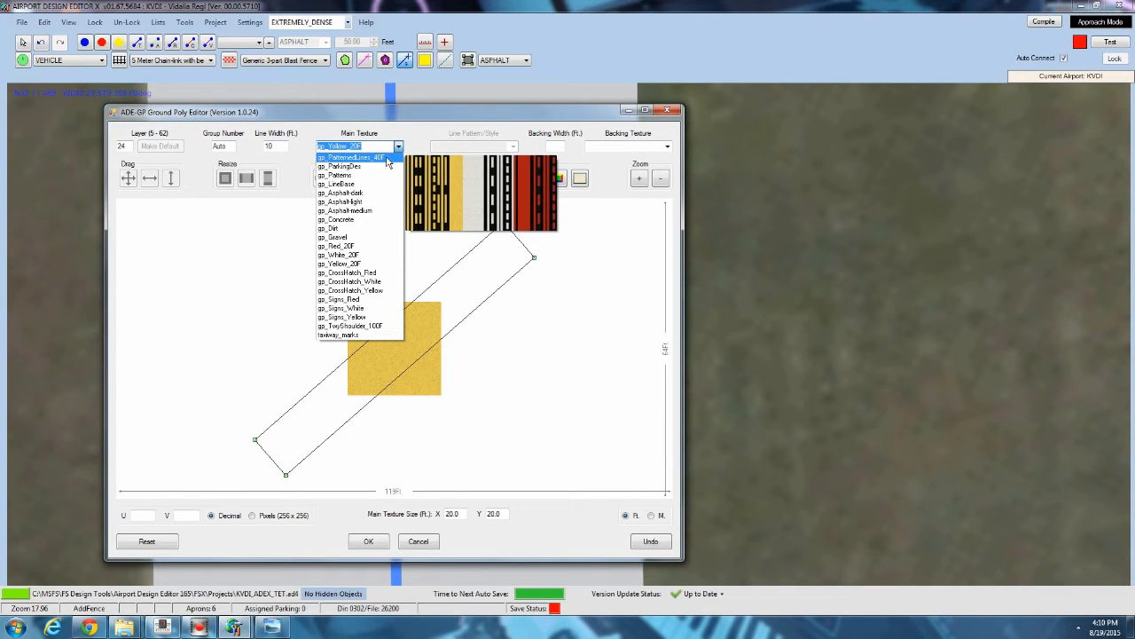
pyautogui.click(387, 158)
pyautogui.click(513, 146)
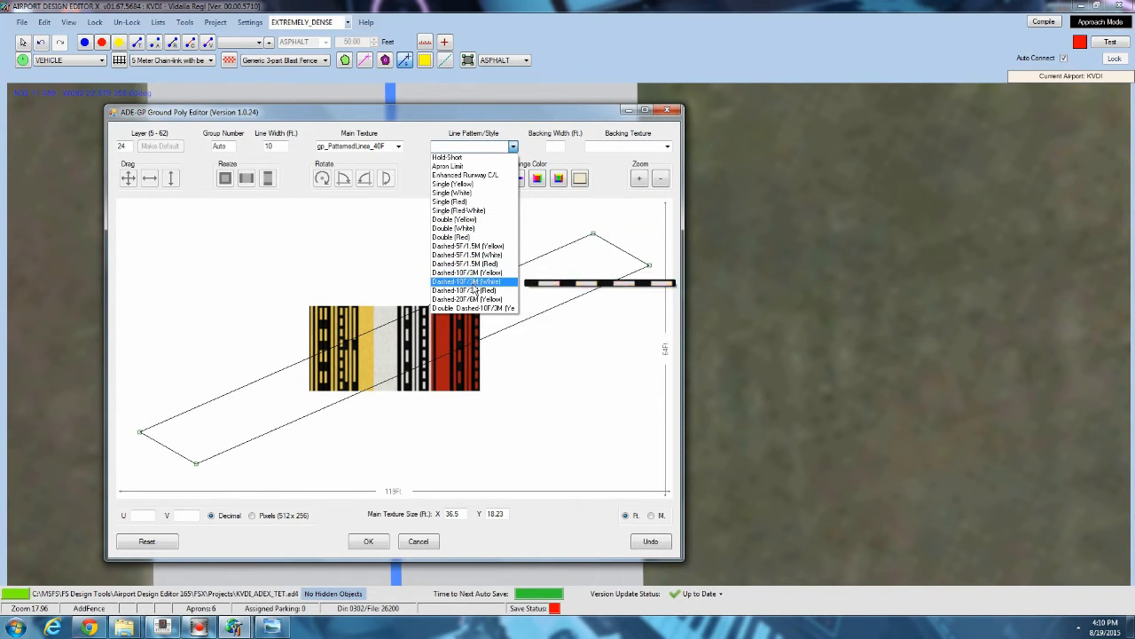
pyautogui.click(405, 156)
pyautogui.click(512, 146)
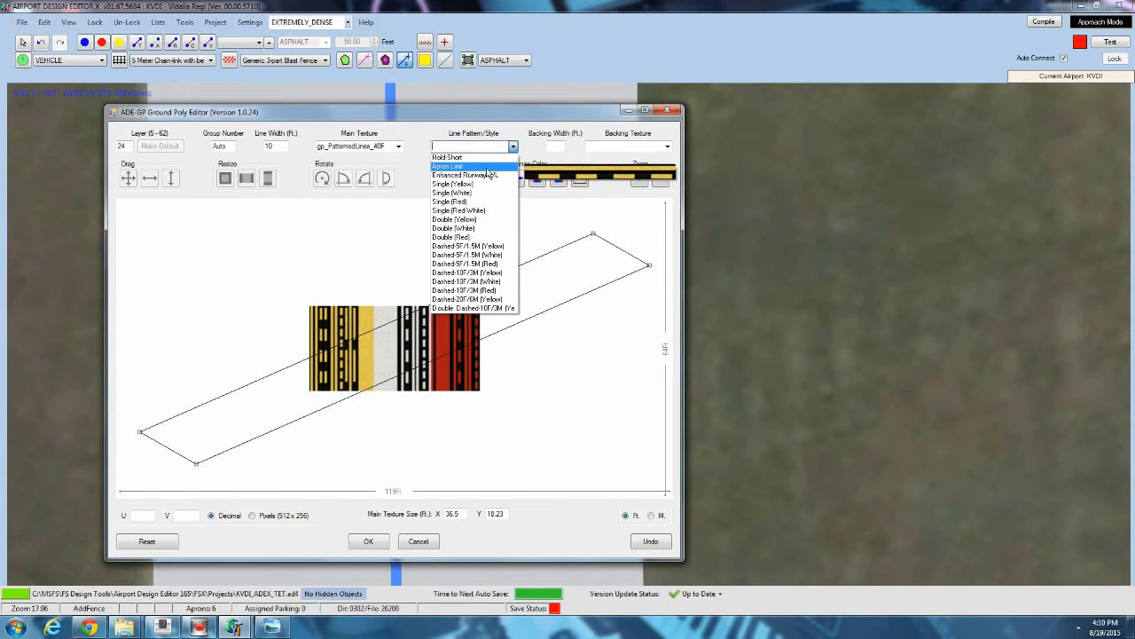
pyautogui.click(406, 170)
pyautogui.click(399, 146)
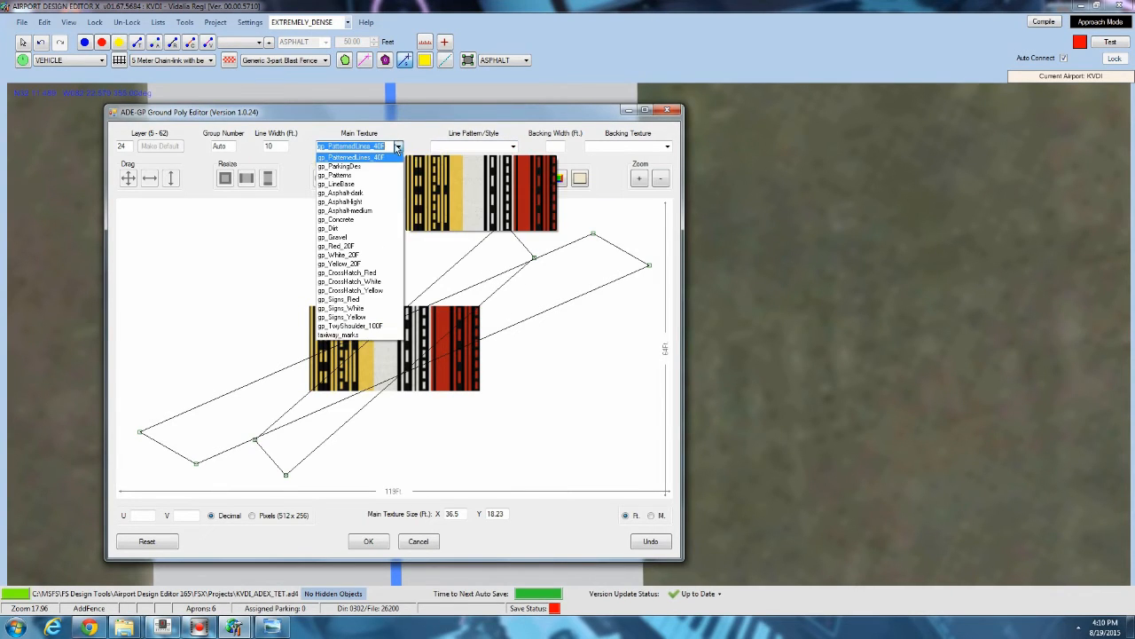
pyautogui.click(372, 168)
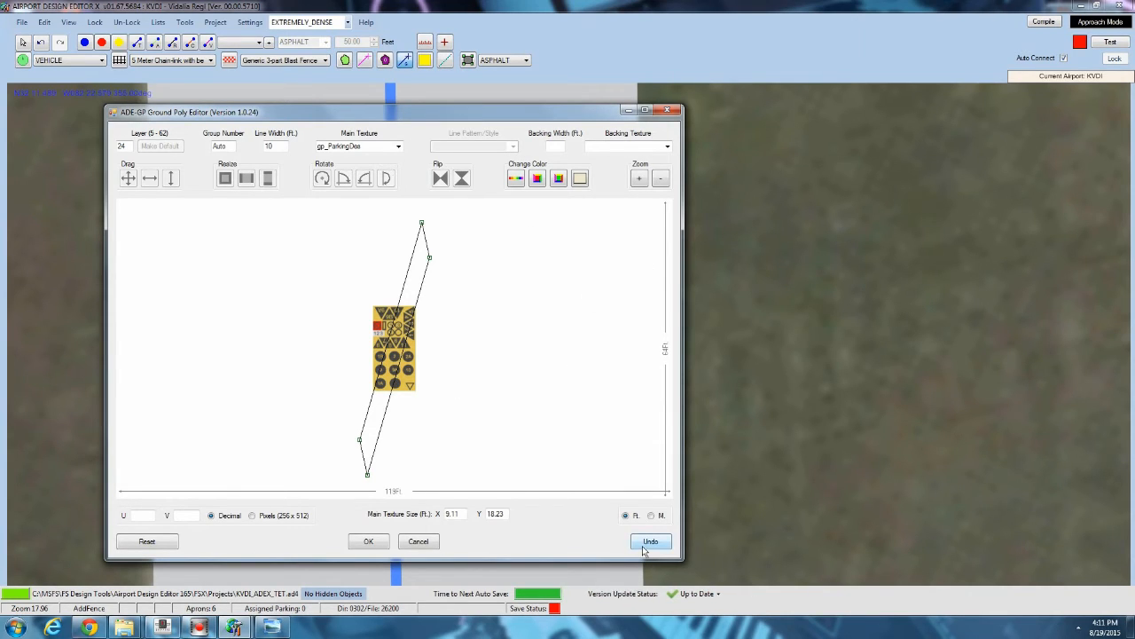
# Set the ground line's main texture to pp_Yellow_20F and apply it.
pyautogui.click(398, 147)
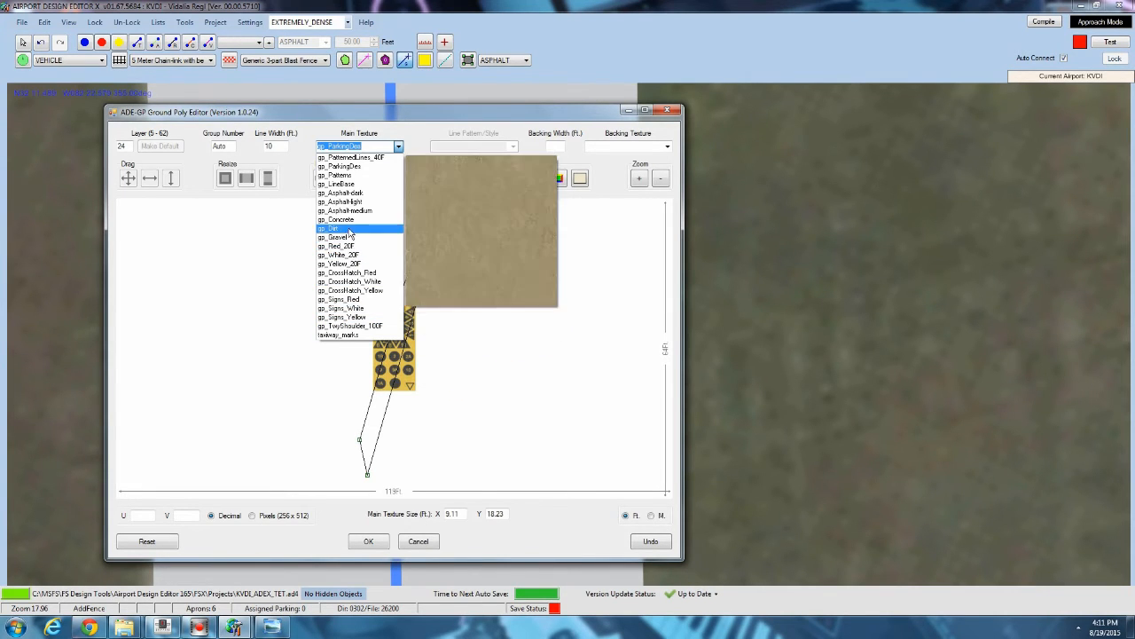
pyautogui.click(352, 266)
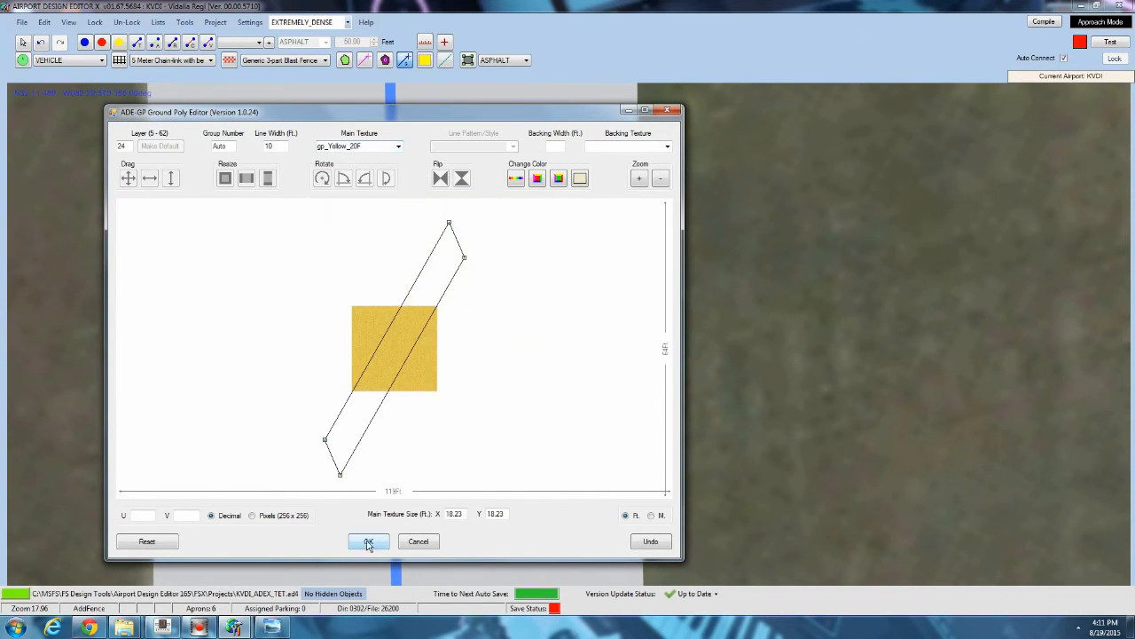
pyautogui.click(368, 541)
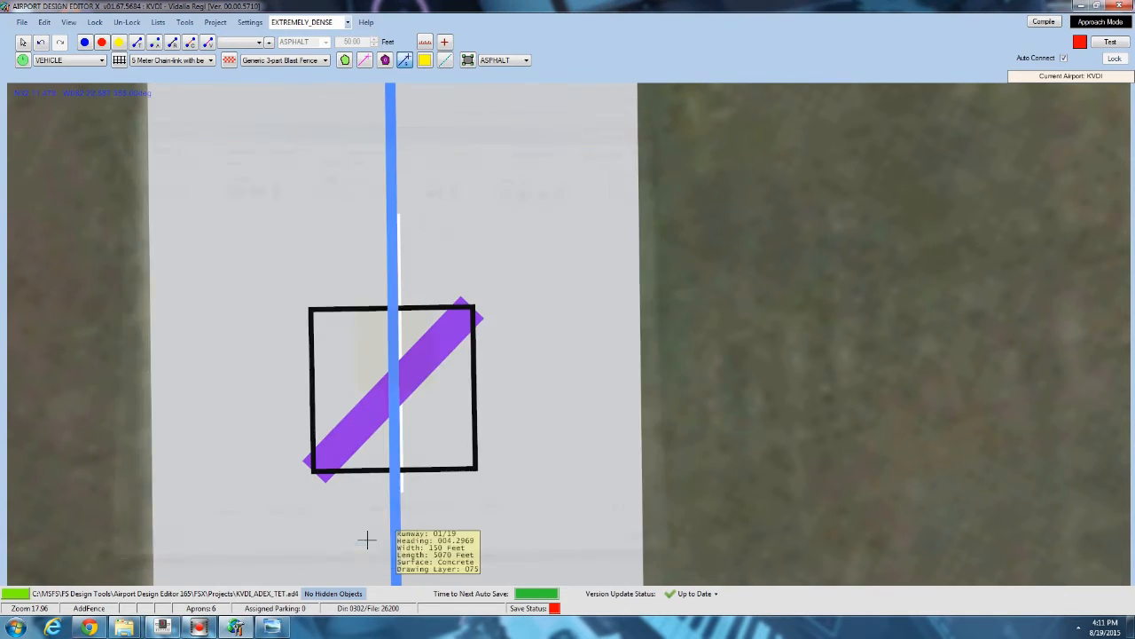
# Draw a second 10 ft wide ground line across the helper square from its upper-left to lower-right corner, textured pp_Yellow_20F.
pyautogui.click(310, 308)
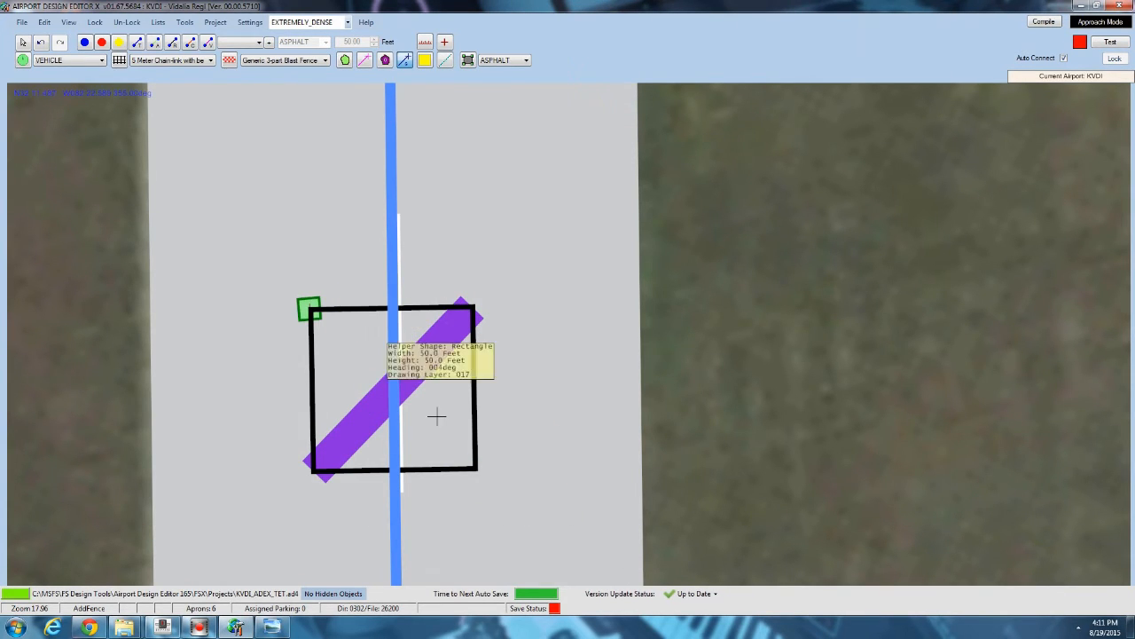
pyautogui.click(476, 466)
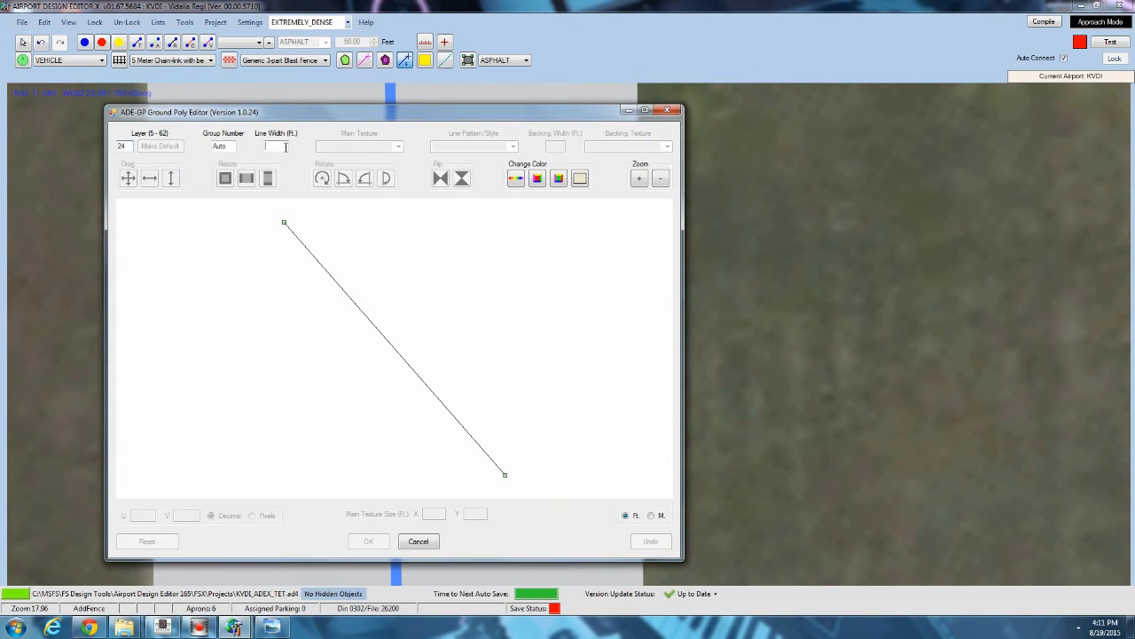
pyautogui.write('10')
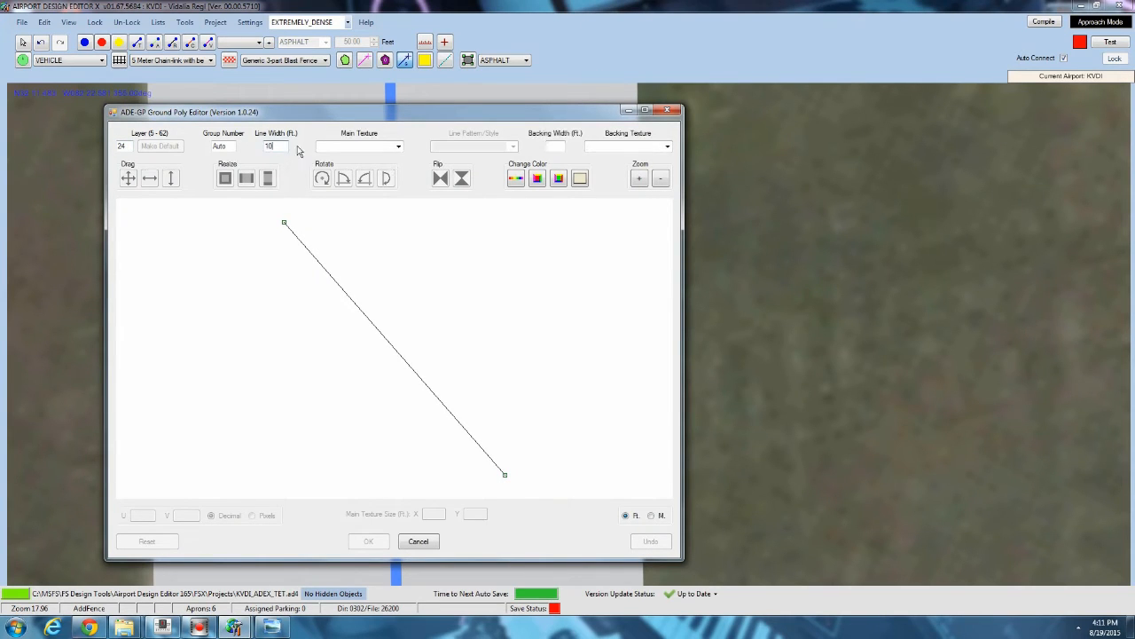
pyautogui.click(399, 146)
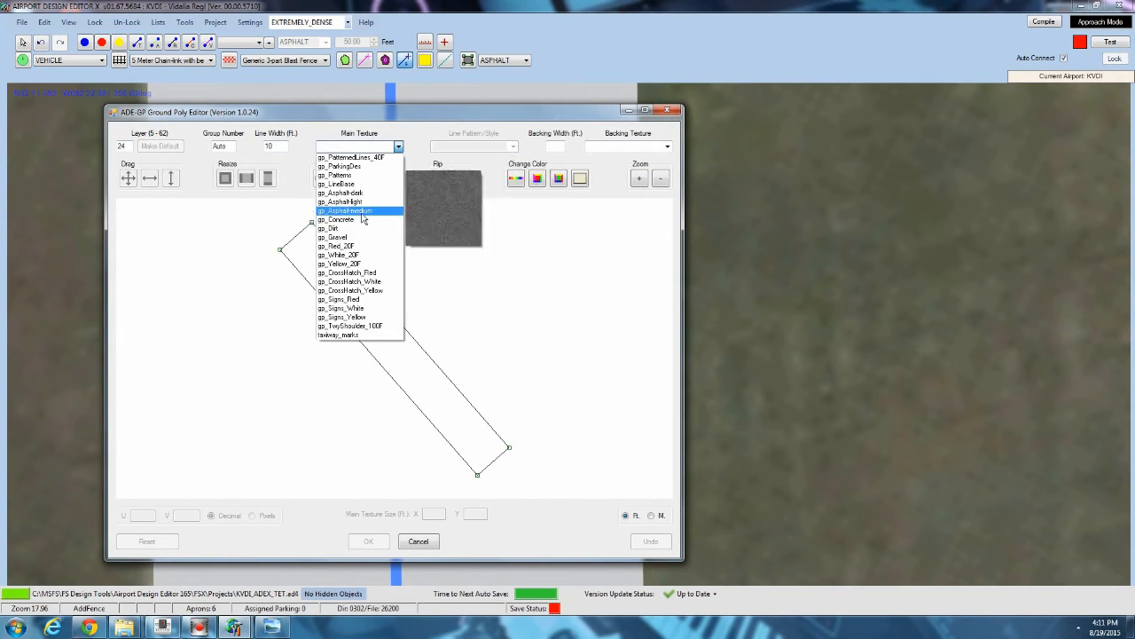
pyautogui.click(349, 264)
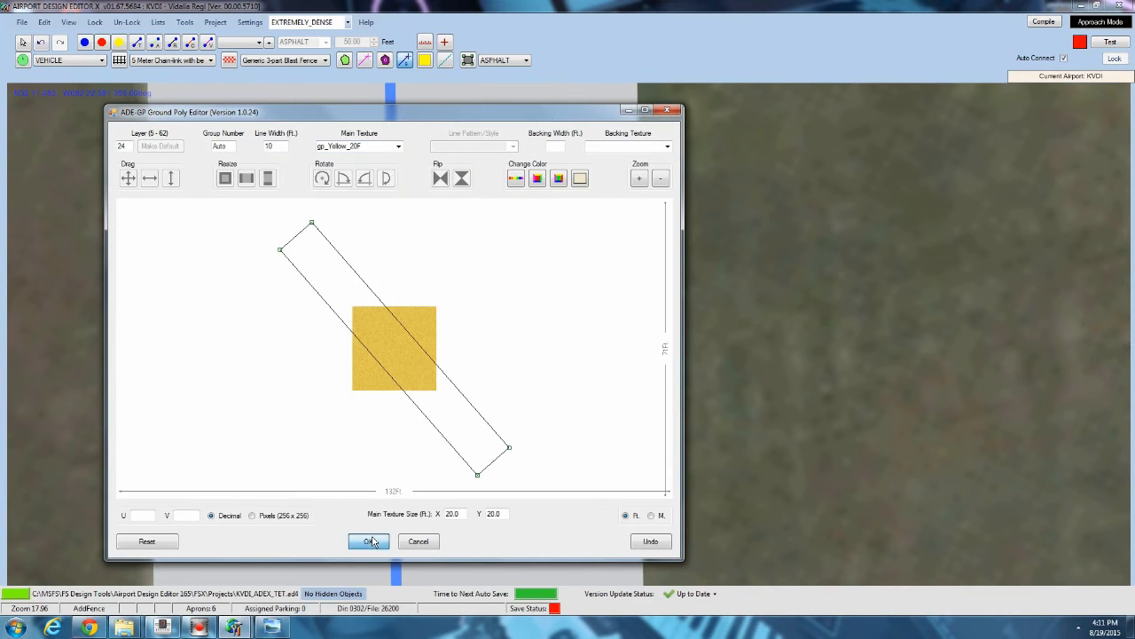
pyautogui.click(368, 541)
# Open the Add Library Object dialog and browse the small_airstrip_objects library's objects without adding any.
pyautogui.scroll(-5, 571, 256)
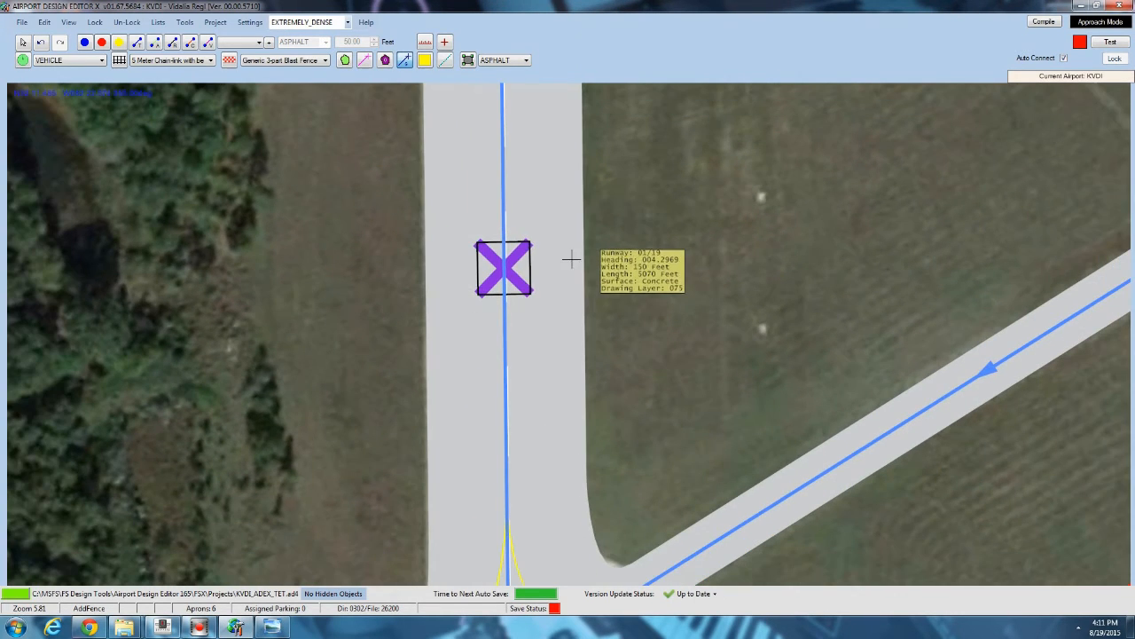
pyautogui.scroll(5, 522, 253)
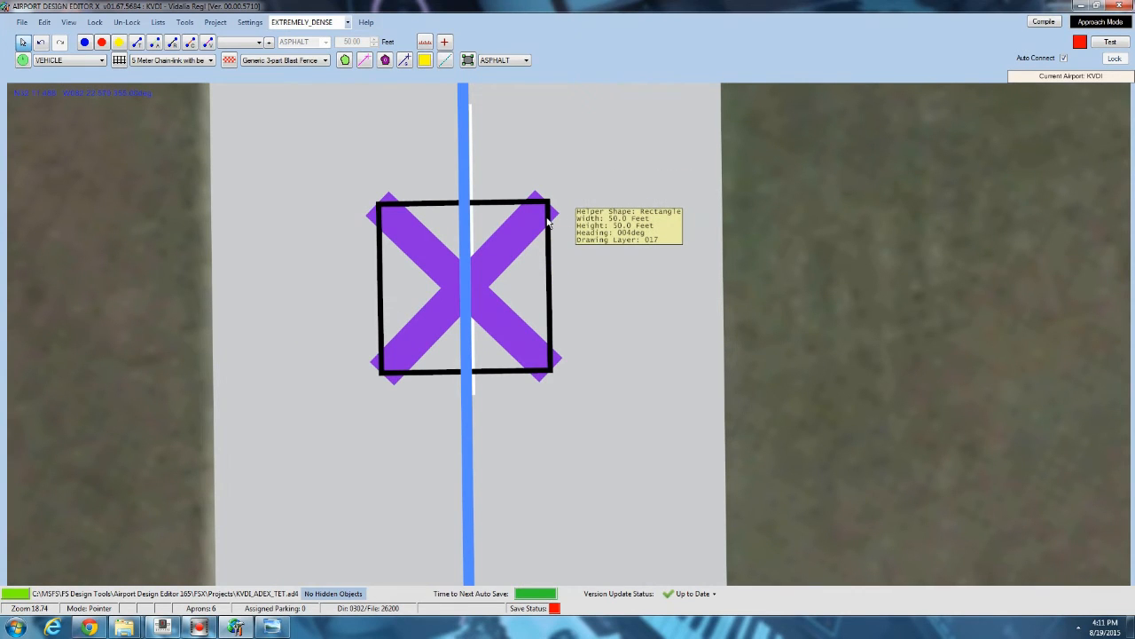
pyautogui.scroll(-6, 546, 229)
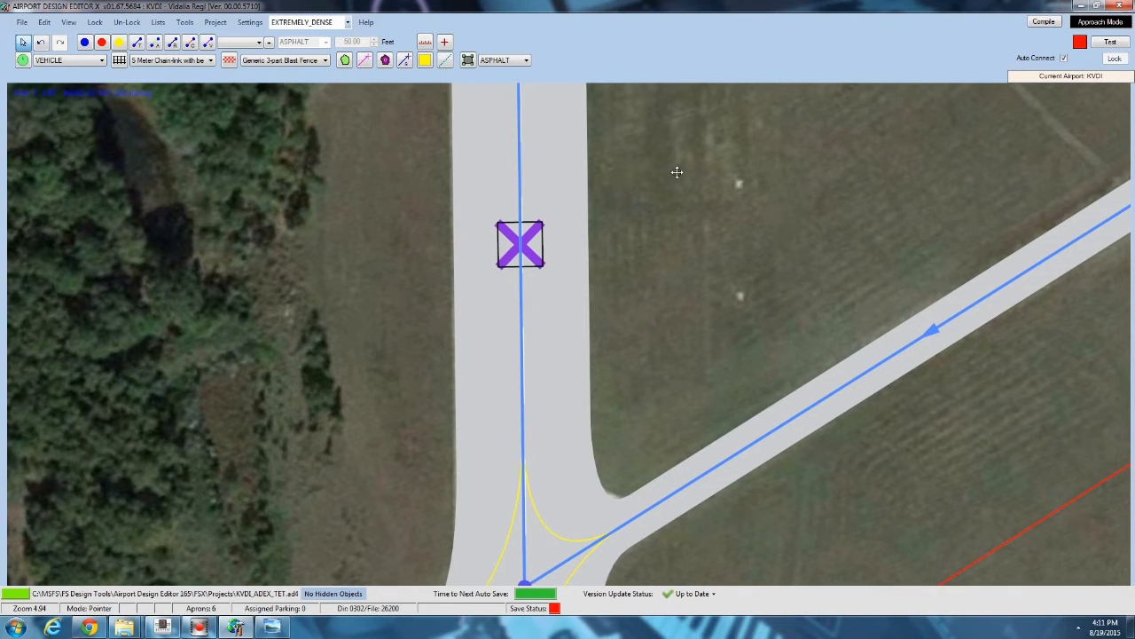
pyautogui.moveTo(677, 169); pyautogui.dragTo(633, 181)
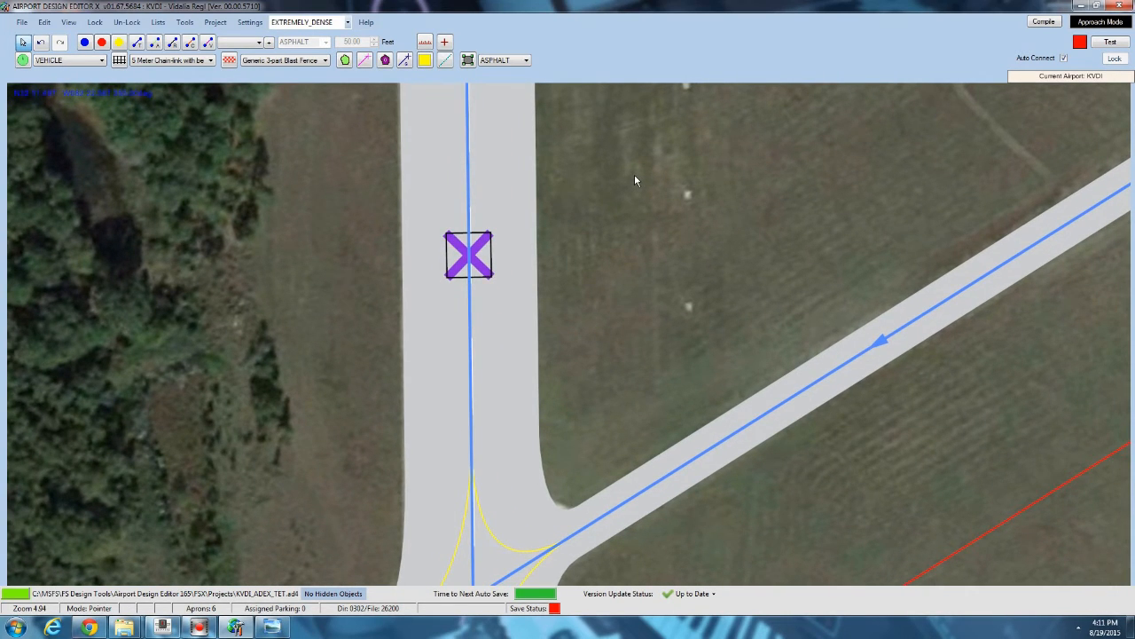
pyautogui.moveTo(635, 180); pyautogui.dragTo(477, 196)
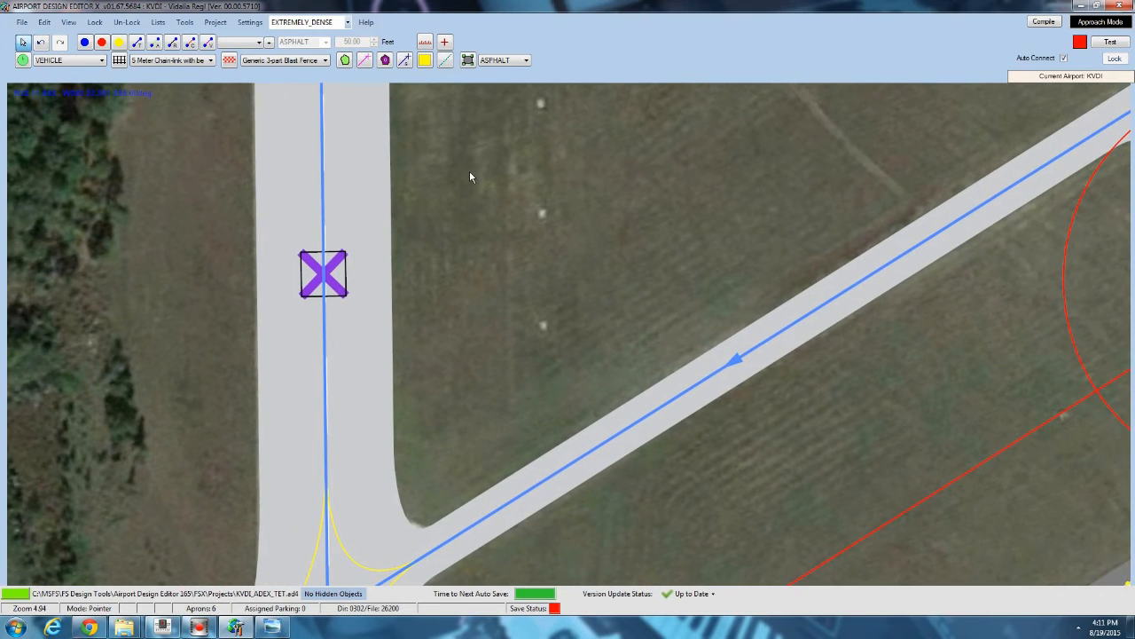
pyautogui.rightClick(469, 170)
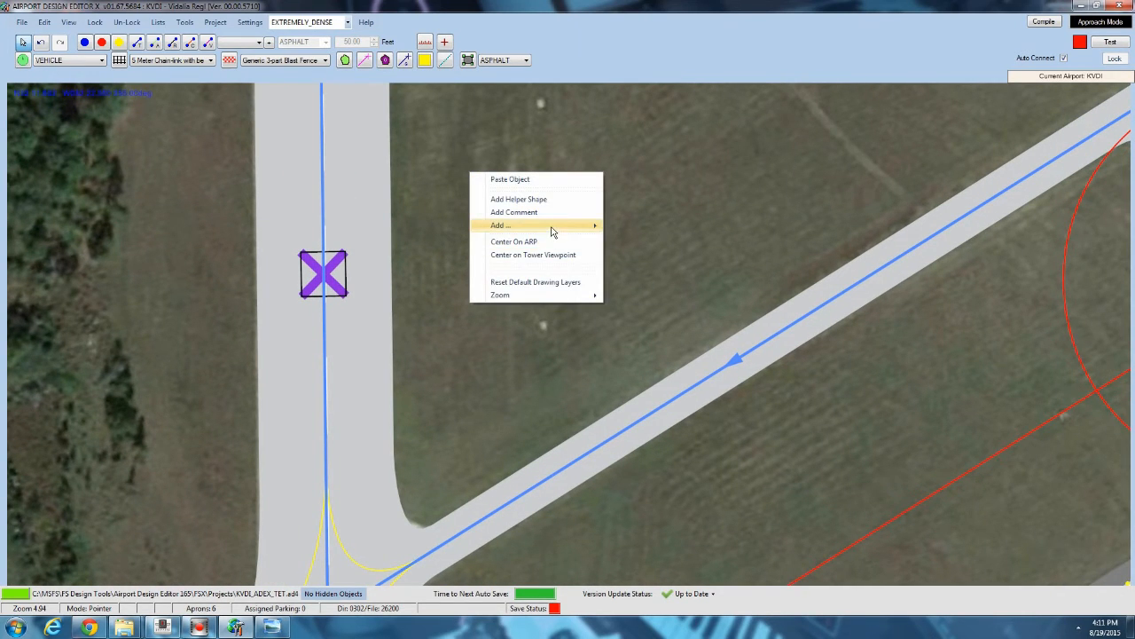
pyautogui.moveTo(552, 227)
pyautogui.click(646, 303)
pyautogui.click(290, 117)
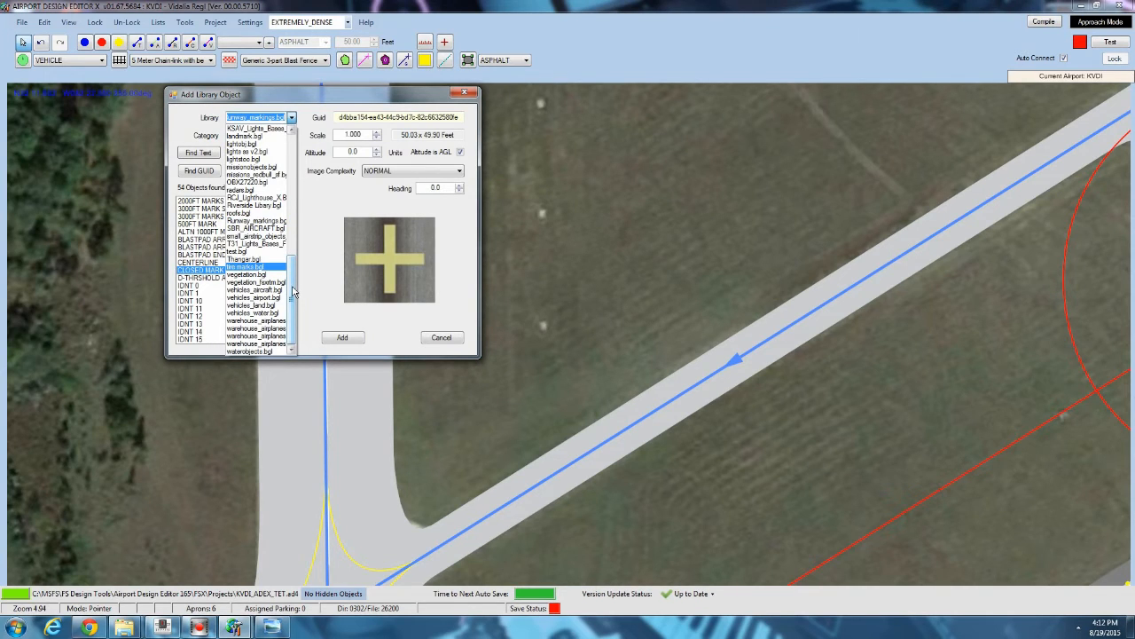
pyautogui.click(257, 235)
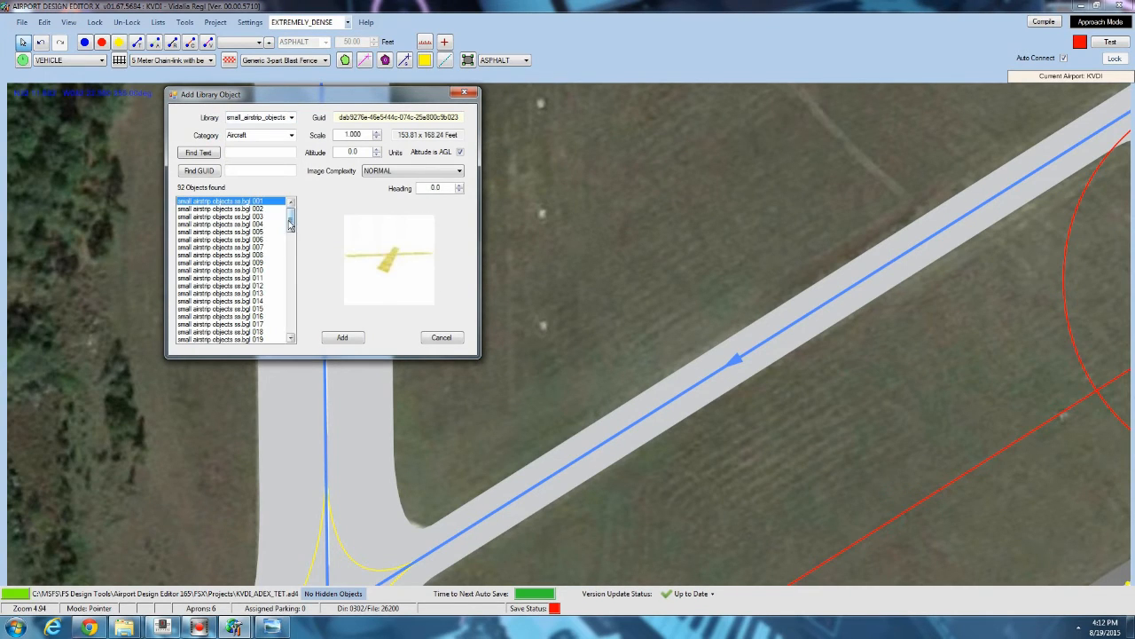
pyautogui.click(265, 232)
pyautogui.click(234, 208)
pyautogui.click(248, 286)
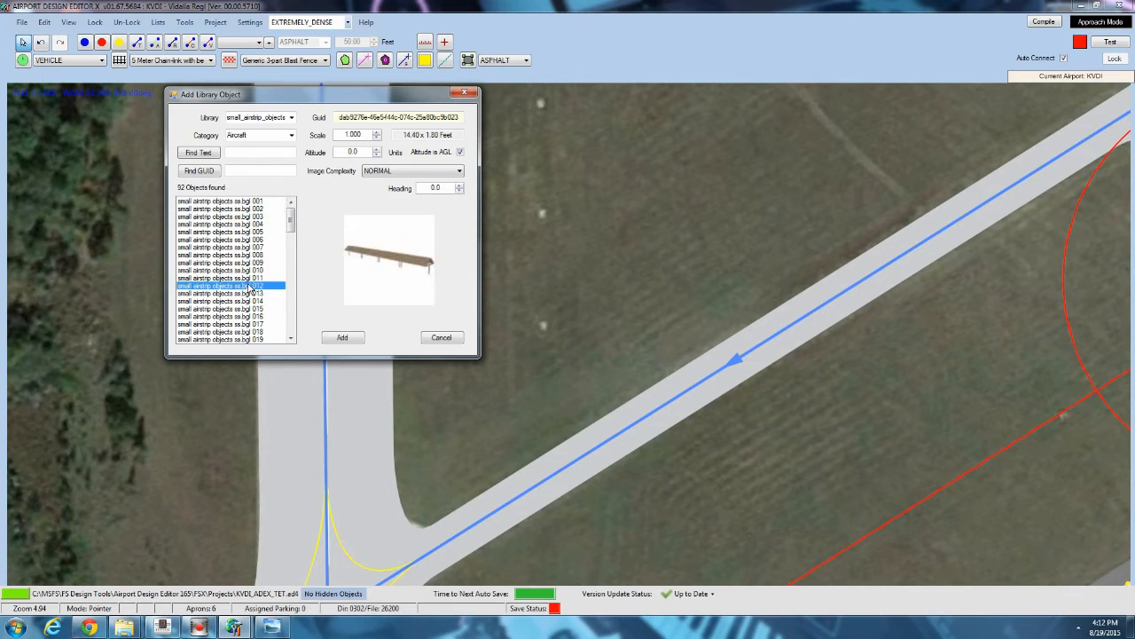
pyautogui.scroll(-4, 250, 283)
pyautogui.scroll(-4, 250, 282)
pyautogui.click(239, 249)
pyautogui.scroll(-3, 240, 252)
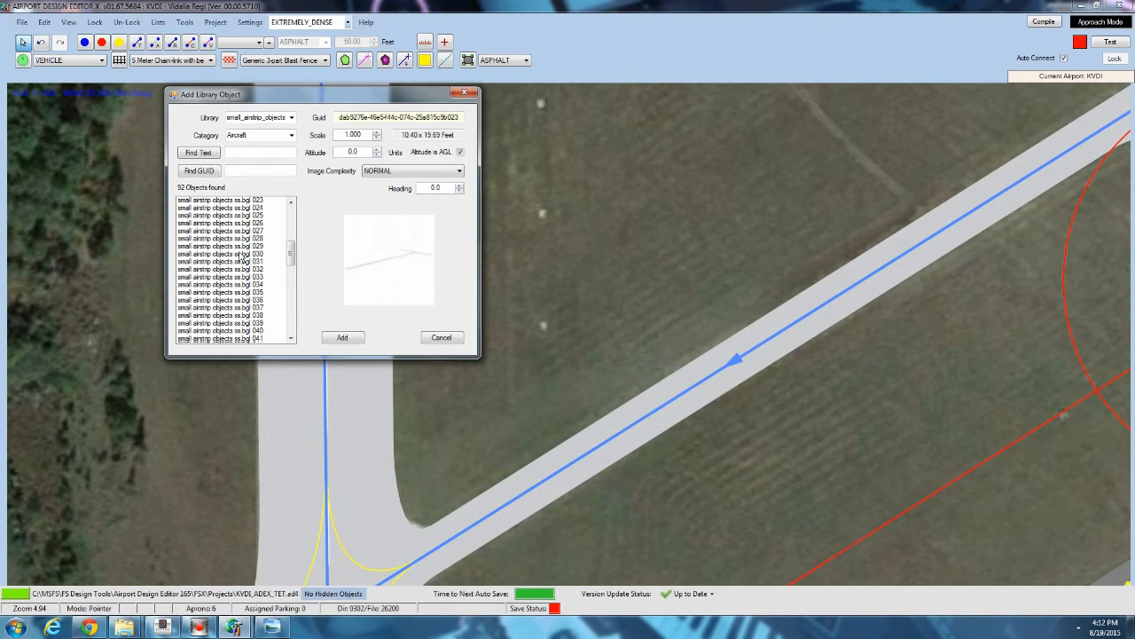
pyautogui.click(239, 253)
pyautogui.click(239, 220)
pyautogui.scroll(-4, 239, 222)
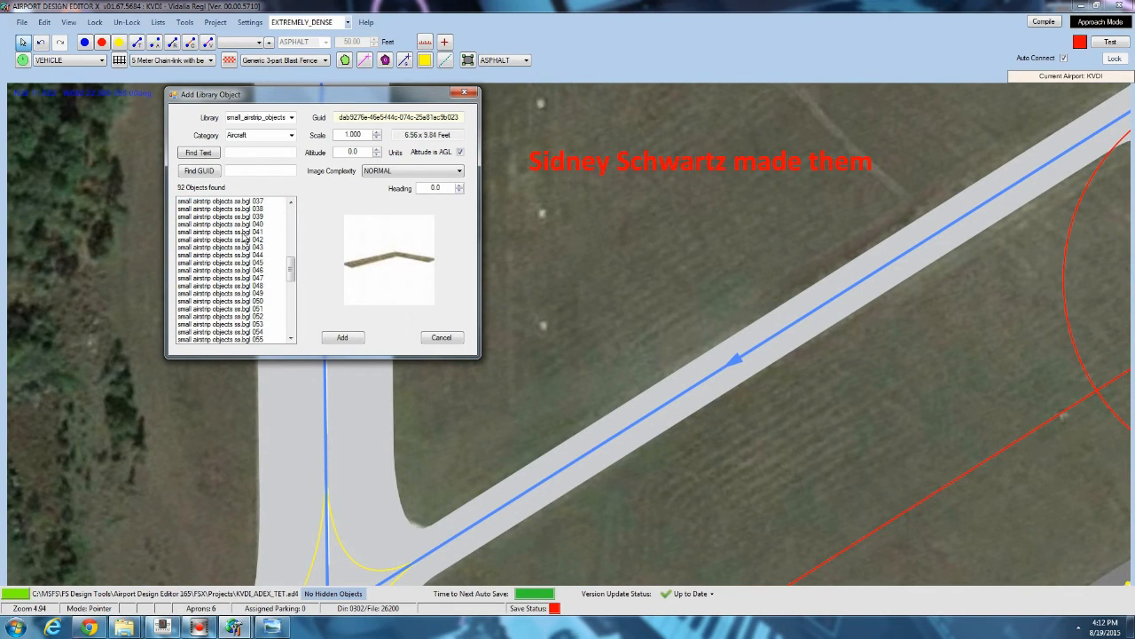
pyautogui.click(243, 232)
pyautogui.click(229, 258)
pyautogui.scroll(-3, 239, 257)
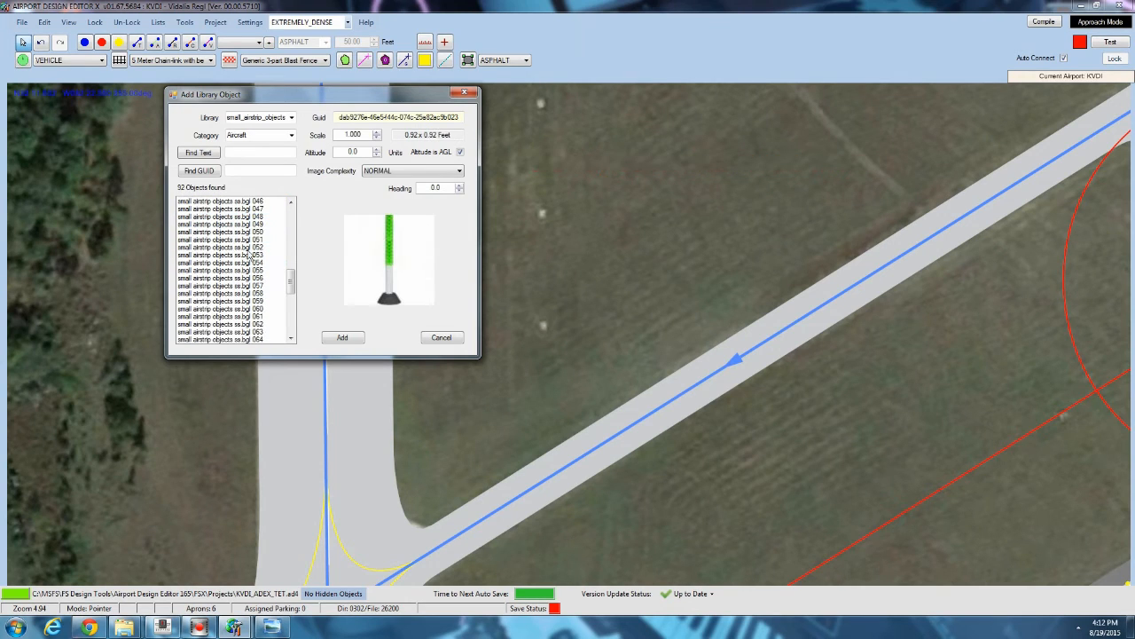
pyautogui.click(250, 243)
pyautogui.click(235, 270)
pyautogui.scroll(-5, 235, 266)
pyautogui.click(234, 255)
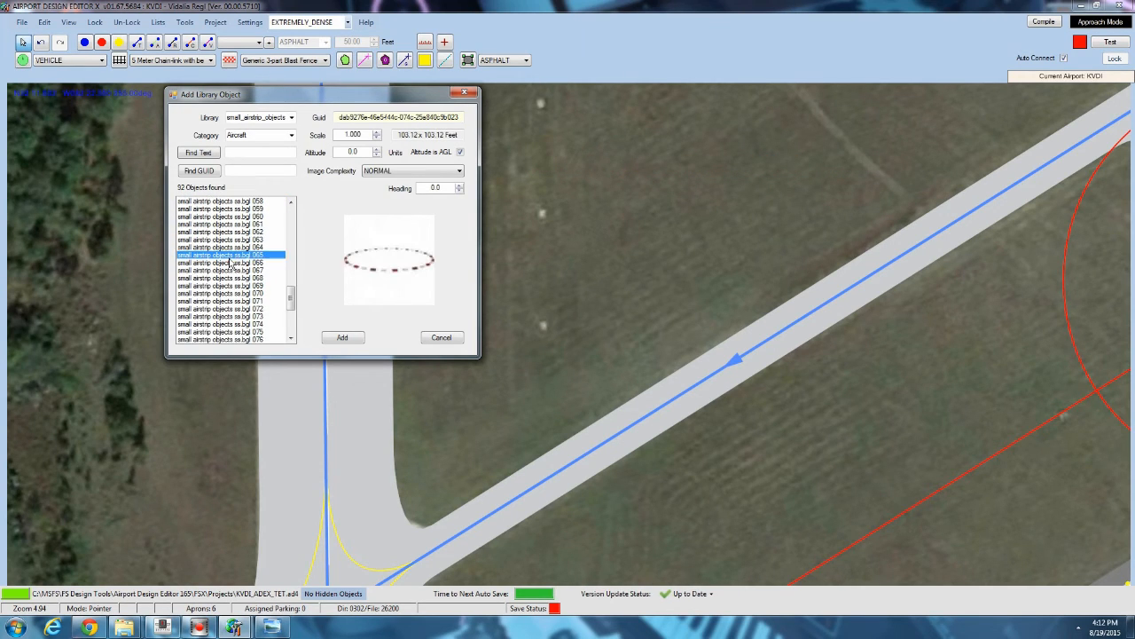
pyautogui.scroll(-3, 232, 262)
pyautogui.click(233, 264)
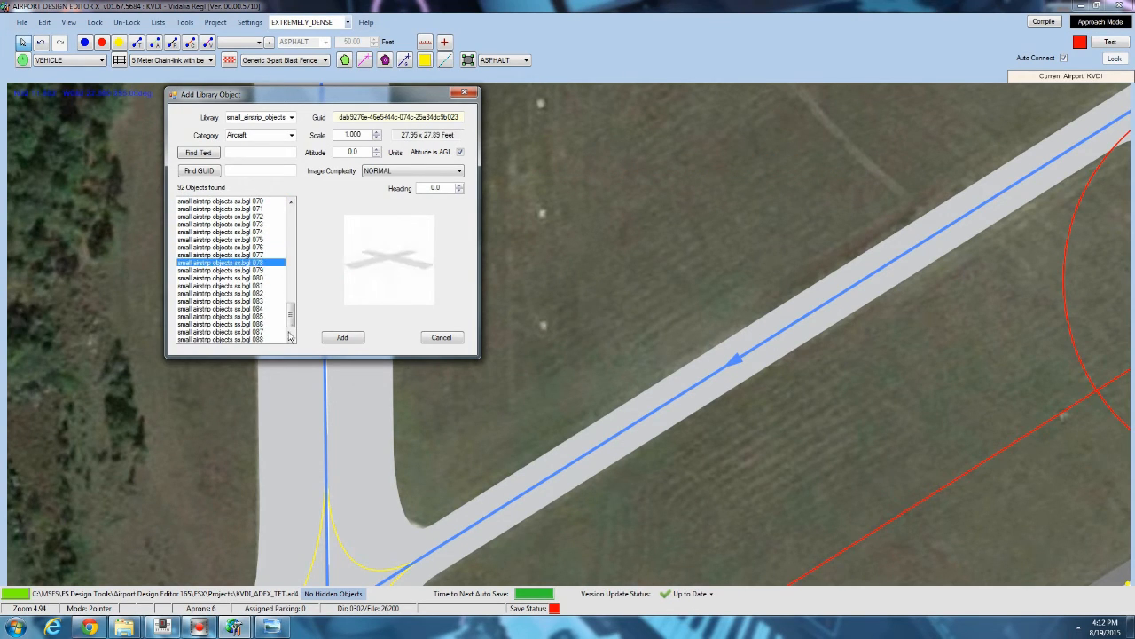
pyautogui.click(251, 287)
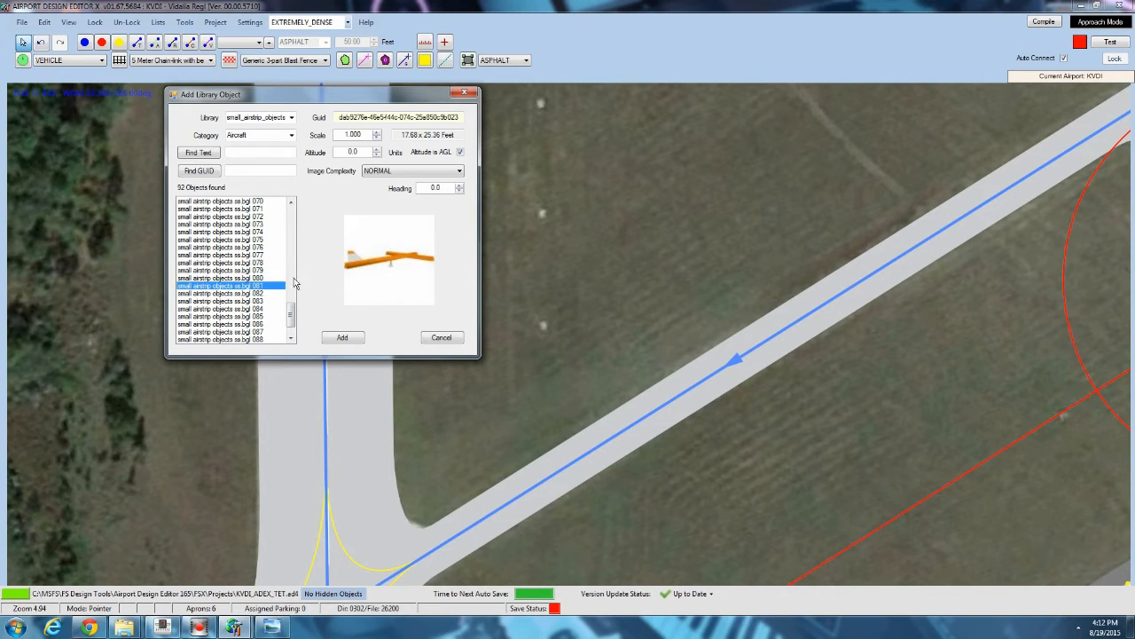
pyautogui.click(240, 293)
pyautogui.click(244, 286)
pyautogui.click(443, 337)
# Draw a 10 ft wide ground line textured pp_Yellow_20F across the second helper square on runway 01/19, from its upper-left to lower-right corner.
pyautogui.moveTo(467, 136); pyautogui.dragTo(467, 268)
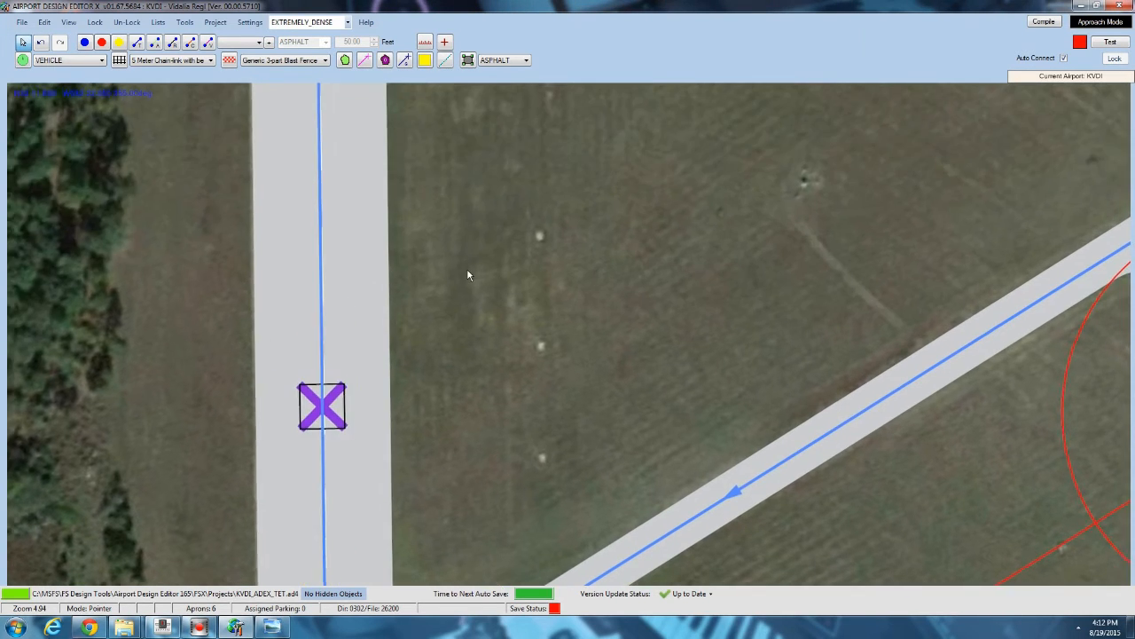
pyautogui.scroll(-1, 468, 268)
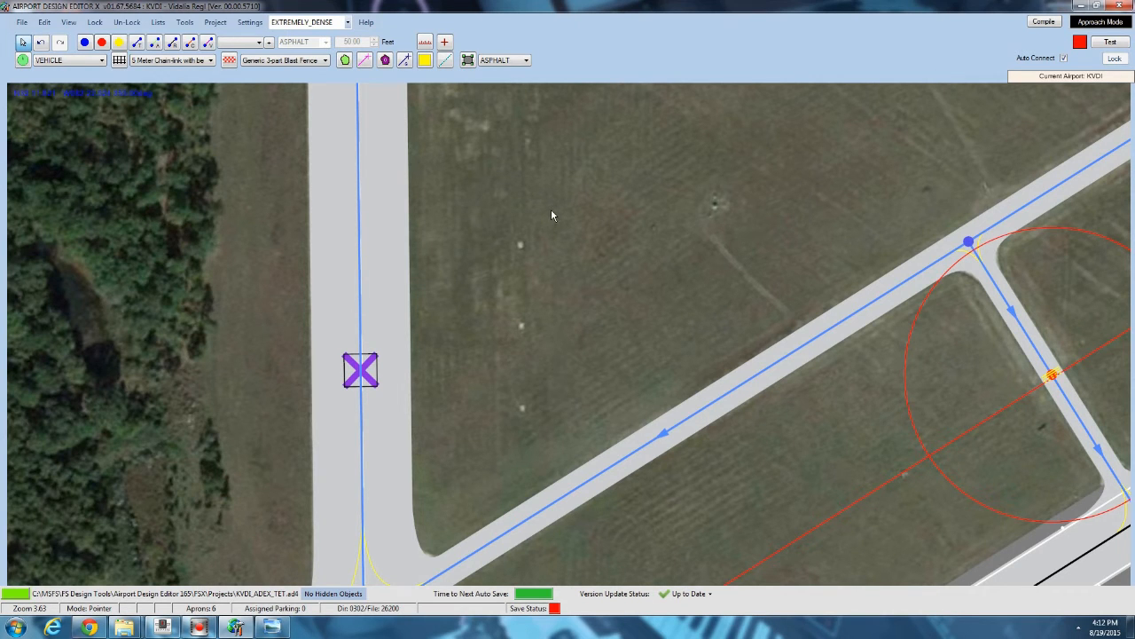
pyautogui.scroll(-3, 411, 232)
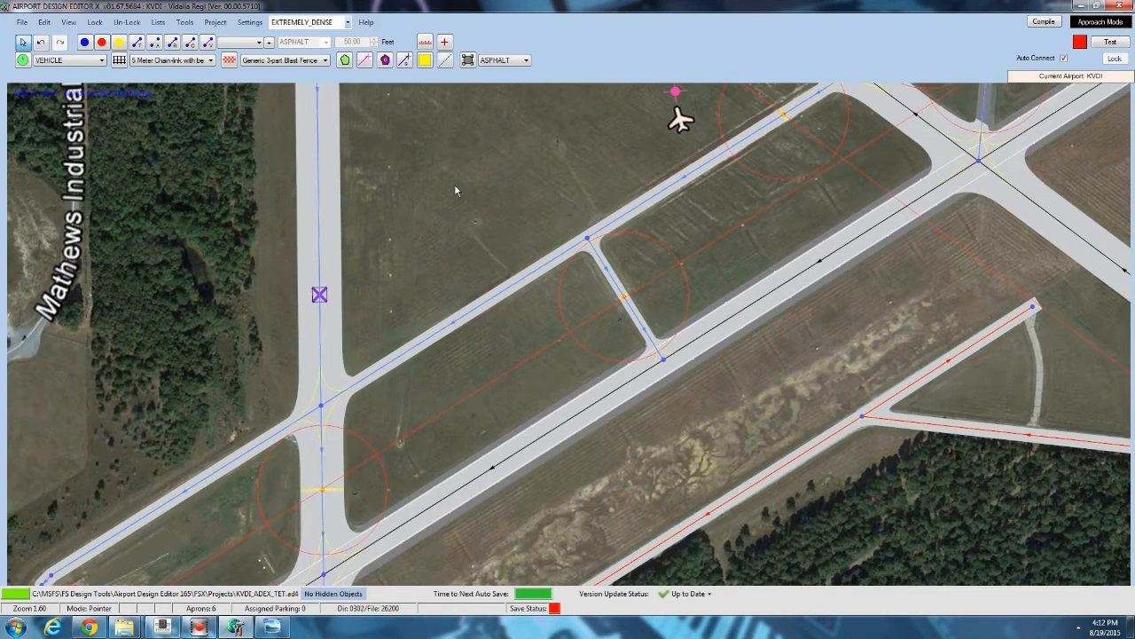
pyautogui.moveTo(455, 191); pyautogui.dragTo(433, 215)
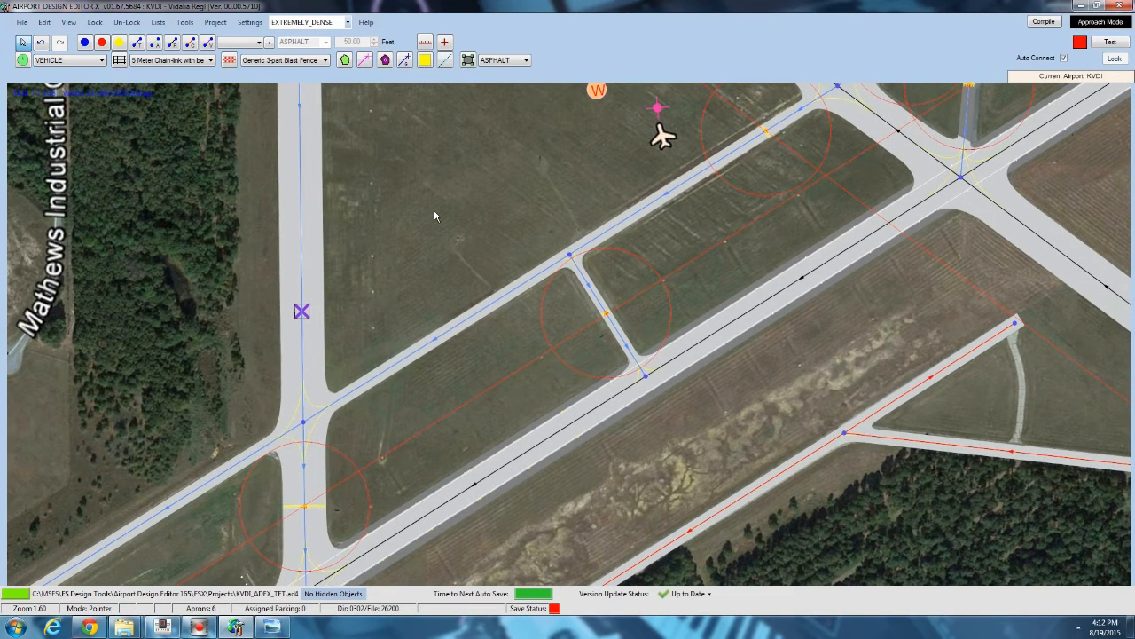
pyautogui.moveTo(507, 180); pyautogui.dragTo(435, 236)
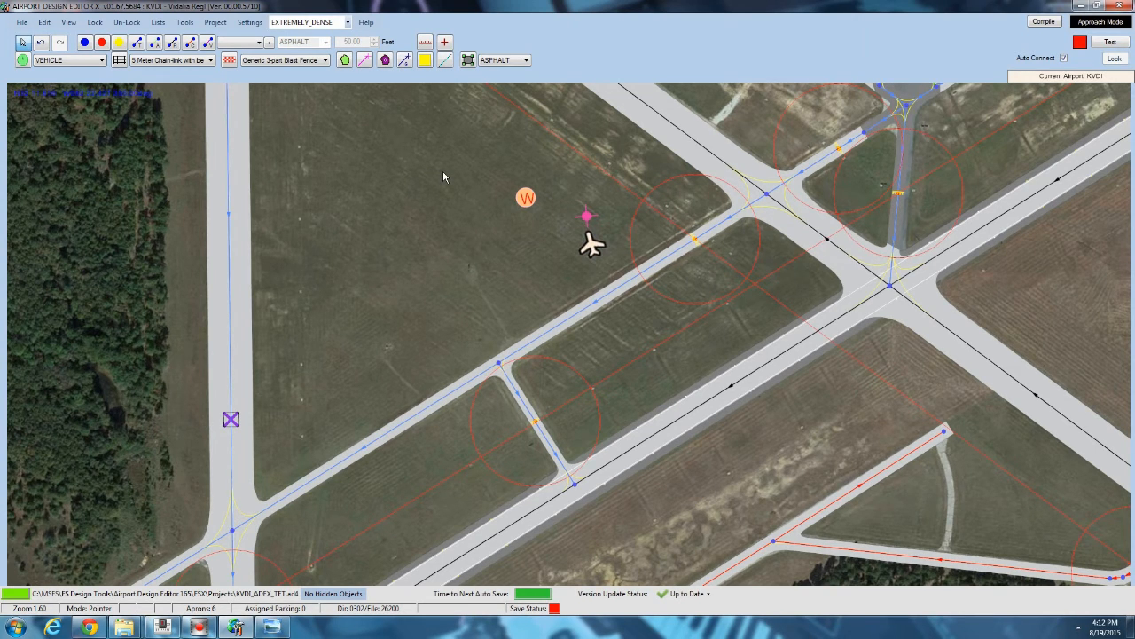
pyautogui.moveTo(443, 172); pyautogui.dragTo(432, 413)
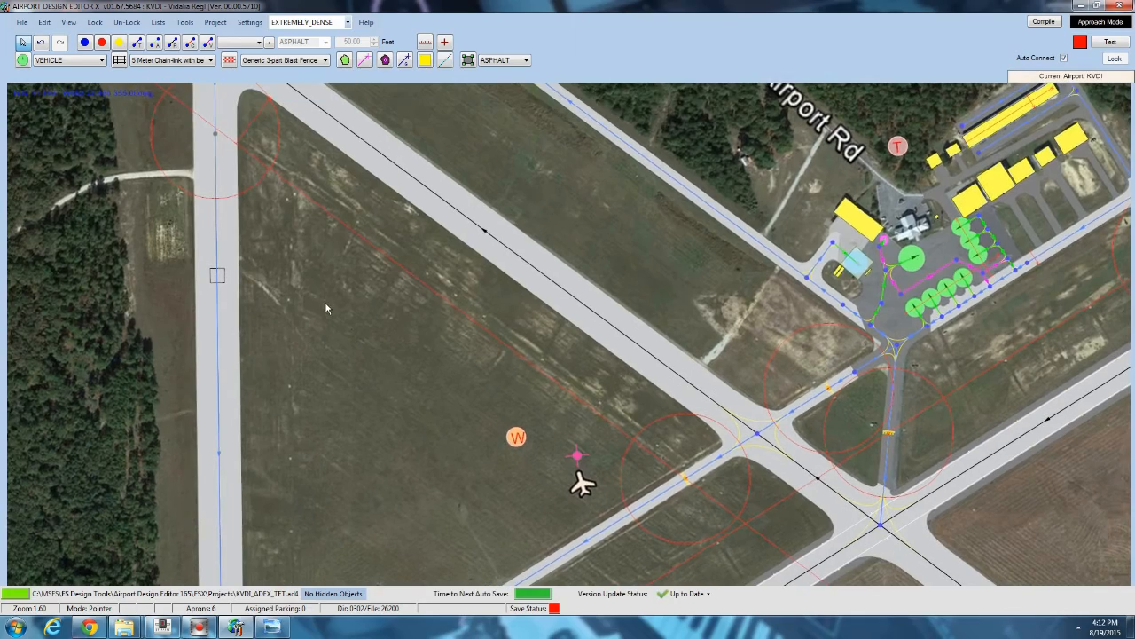
pyautogui.scroll(2, 329, 299)
pyautogui.scroll(3, 329, 297)
pyautogui.moveTo(331, 298); pyautogui.dragTo(358, 313)
pyautogui.scroll(-5, 369, 307)
pyautogui.scroll(-3, 369, 311)
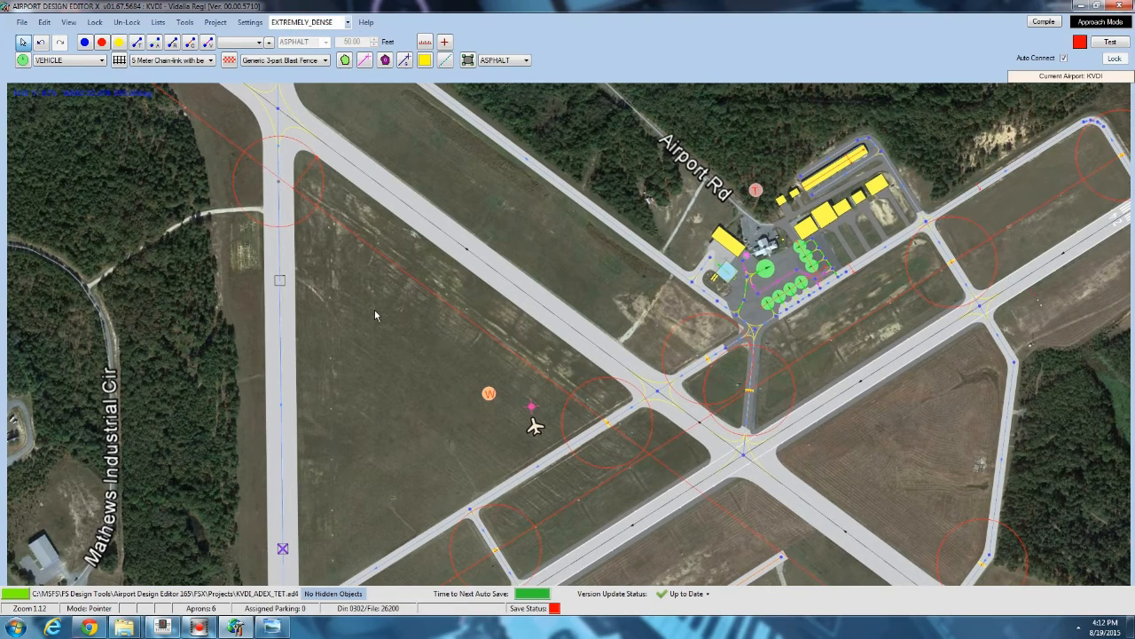
pyautogui.moveTo(513, 252); pyautogui.dragTo(436, 257)
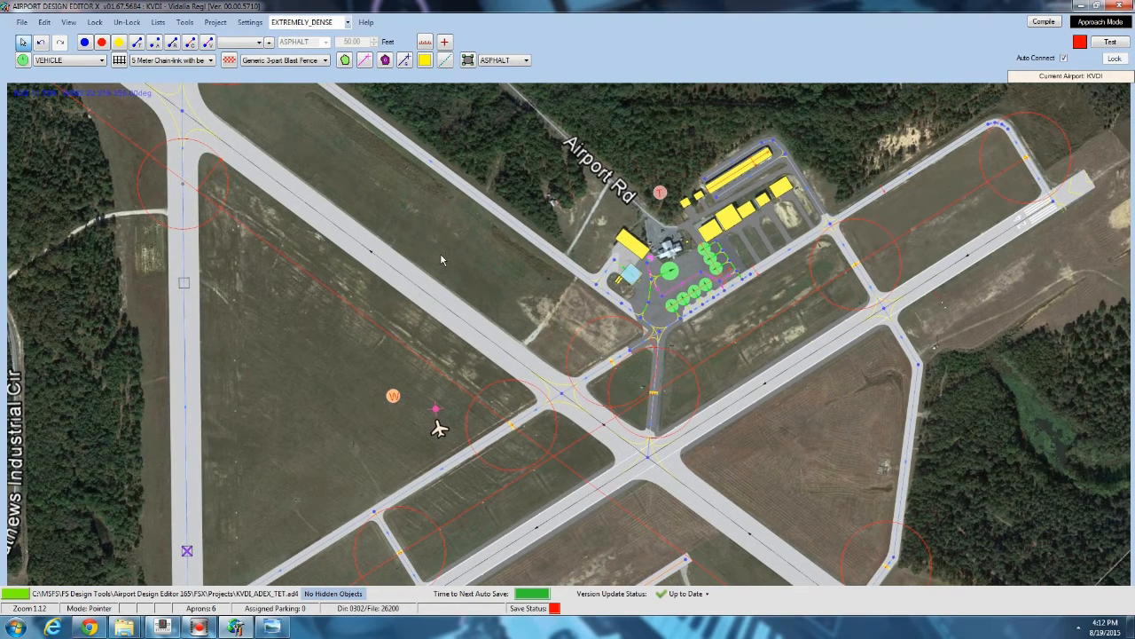
pyautogui.scroll(3, 269, 284)
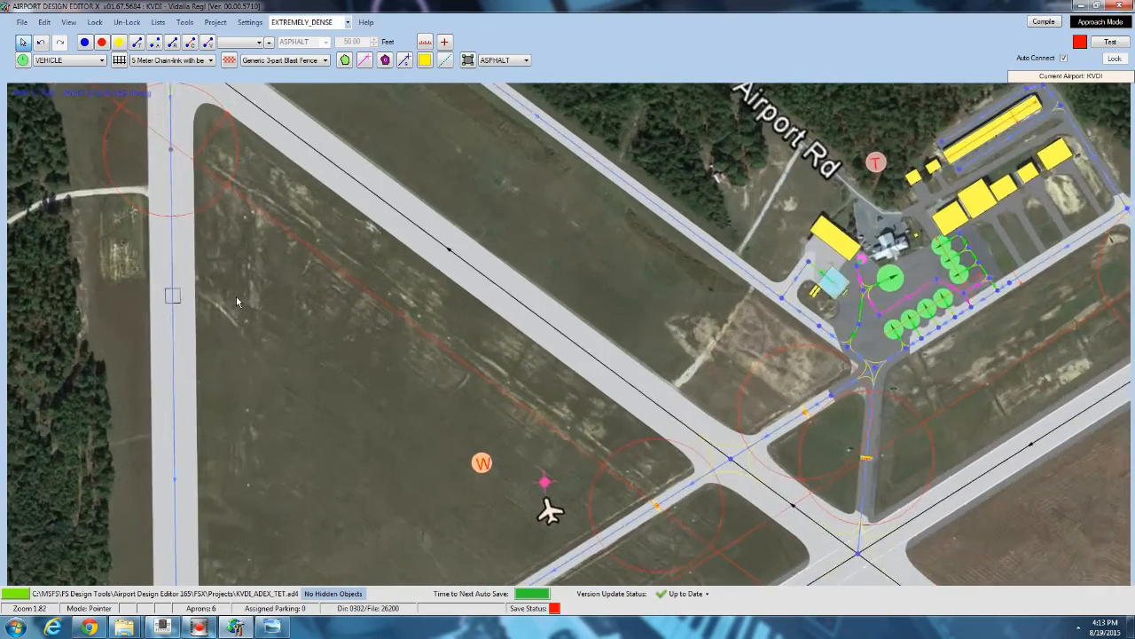
pyautogui.scroll(7, 236, 296)
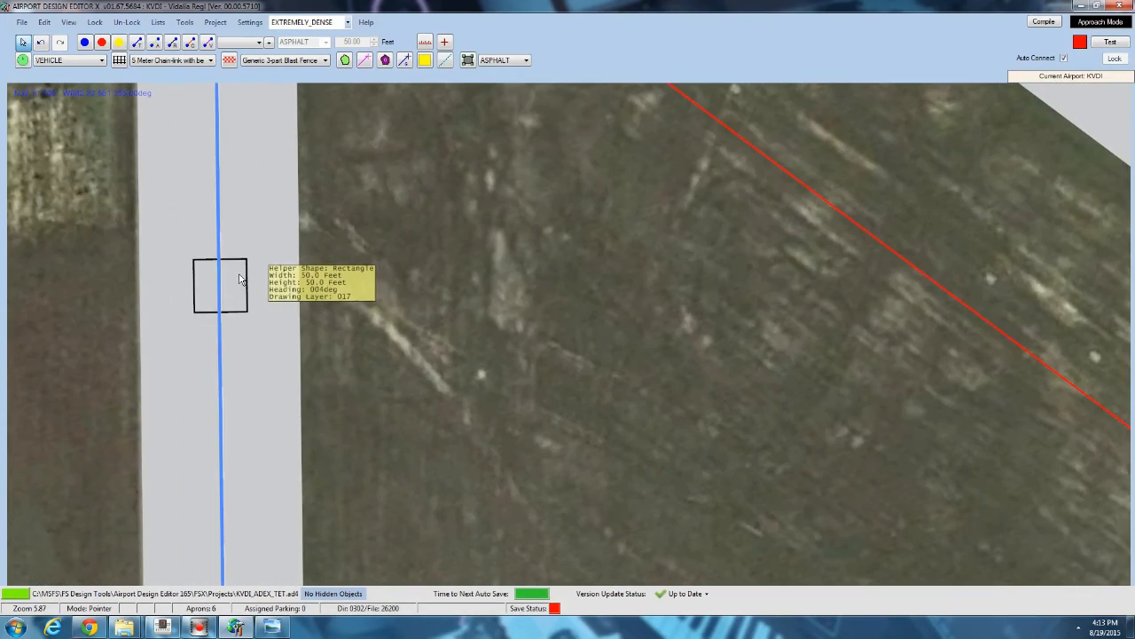
pyautogui.click(239, 279)
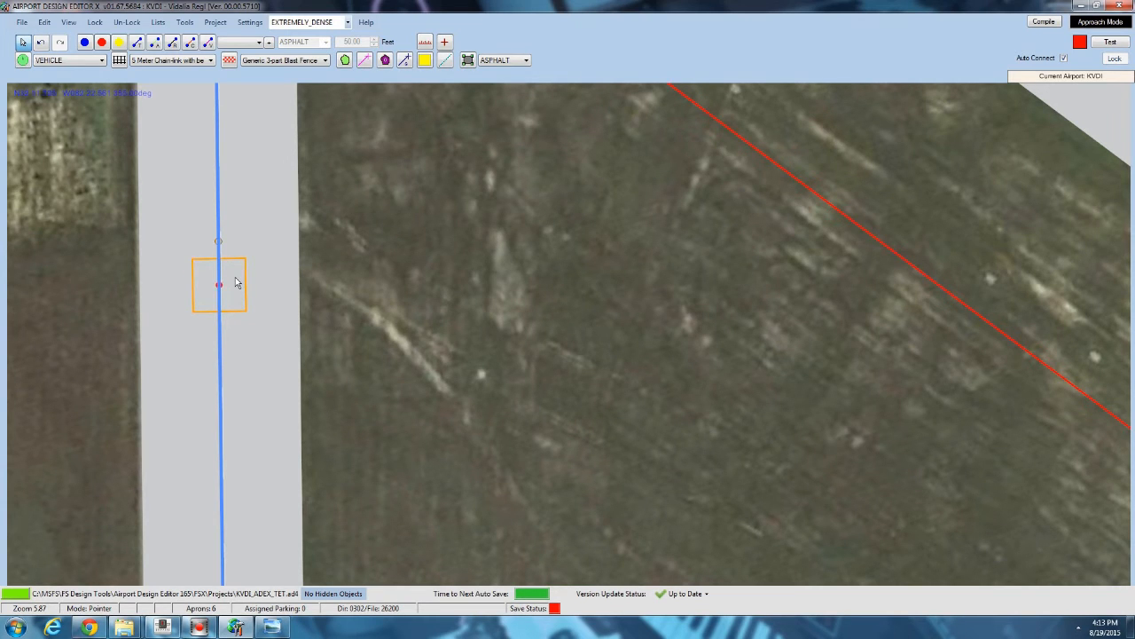
pyautogui.click(402, 268)
pyautogui.scroll(2, 403, 268)
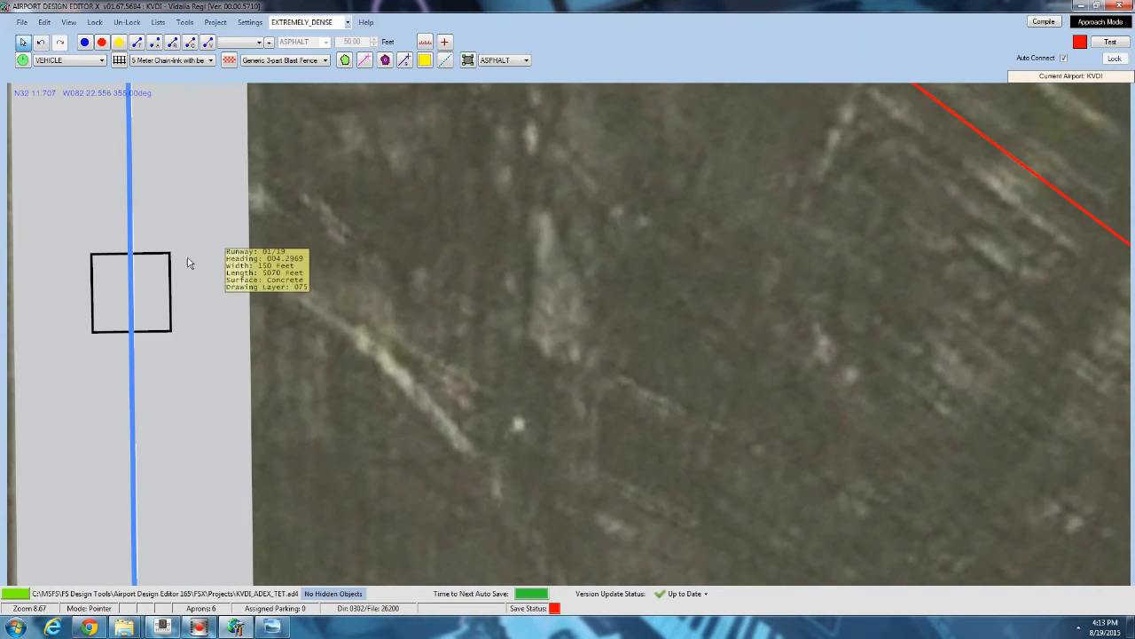
pyautogui.scroll(3, 388, 267)
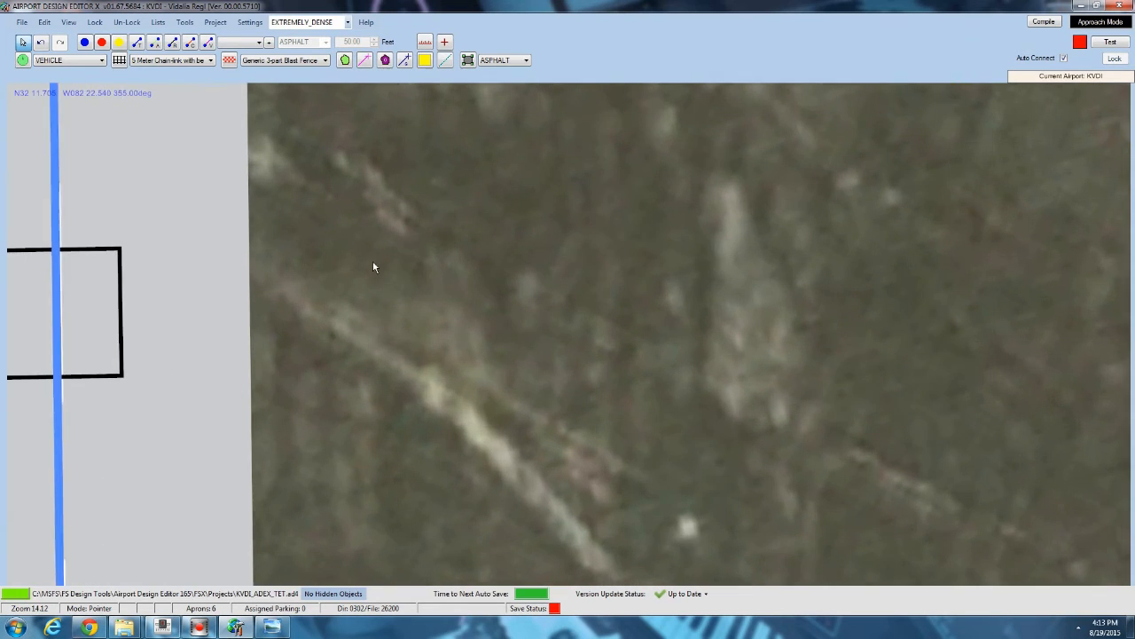
pyautogui.moveTo(372, 265); pyautogui.dragTo(654, 255)
pyautogui.scroll(4, 224, 287)
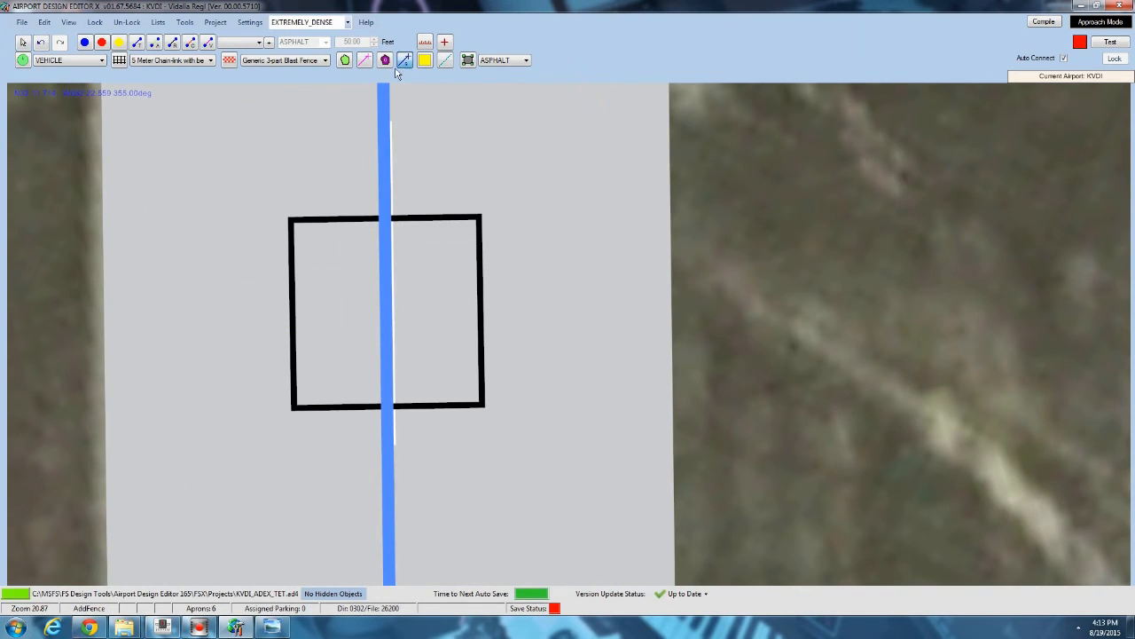
pyautogui.click(290, 222)
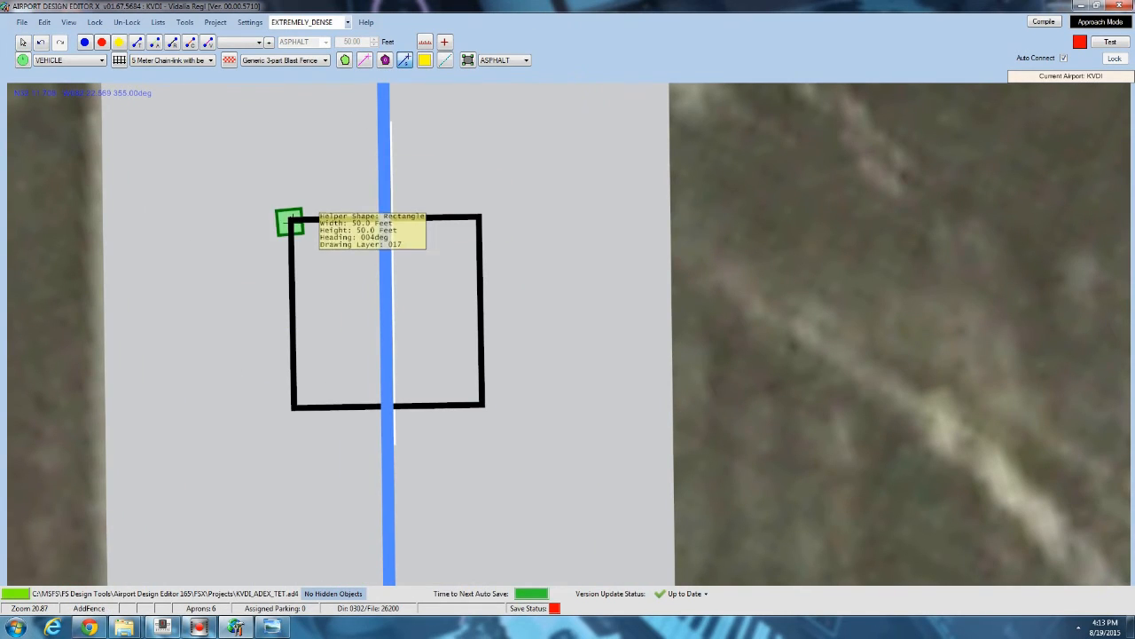
pyautogui.click(480, 402)
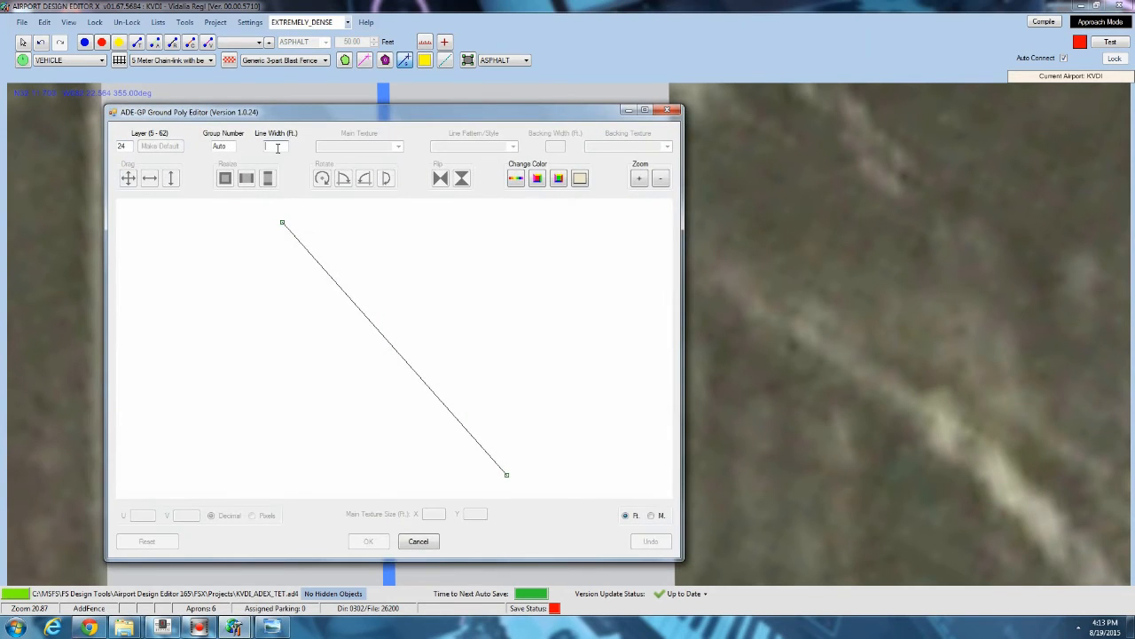
pyautogui.click(276, 148)
pyautogui.write('10')
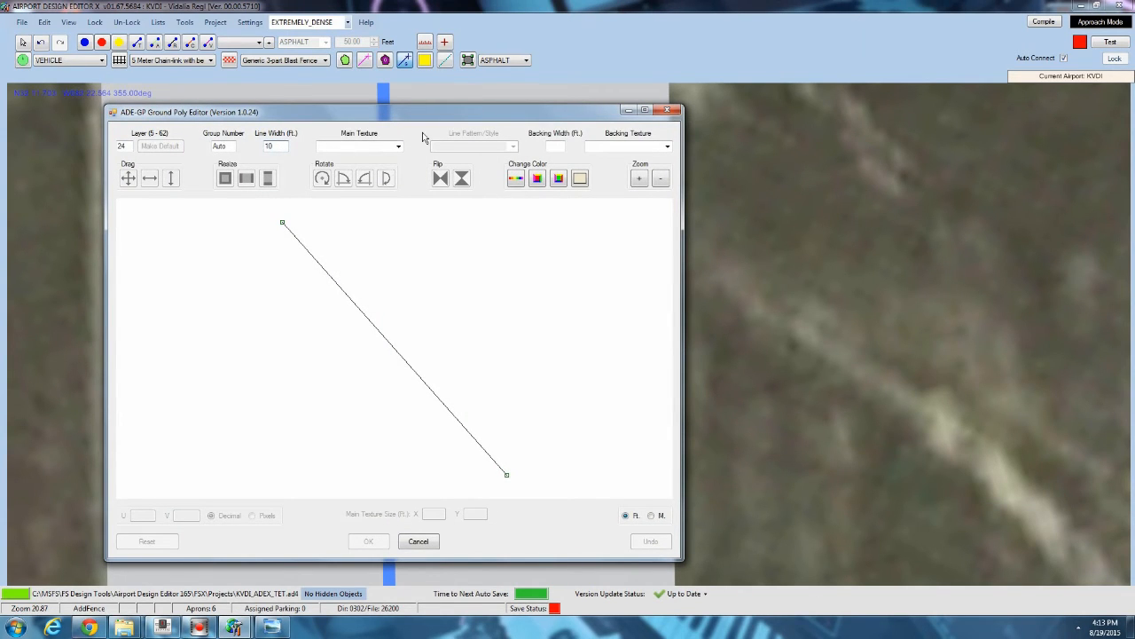
pyautogui.click(399, 146)
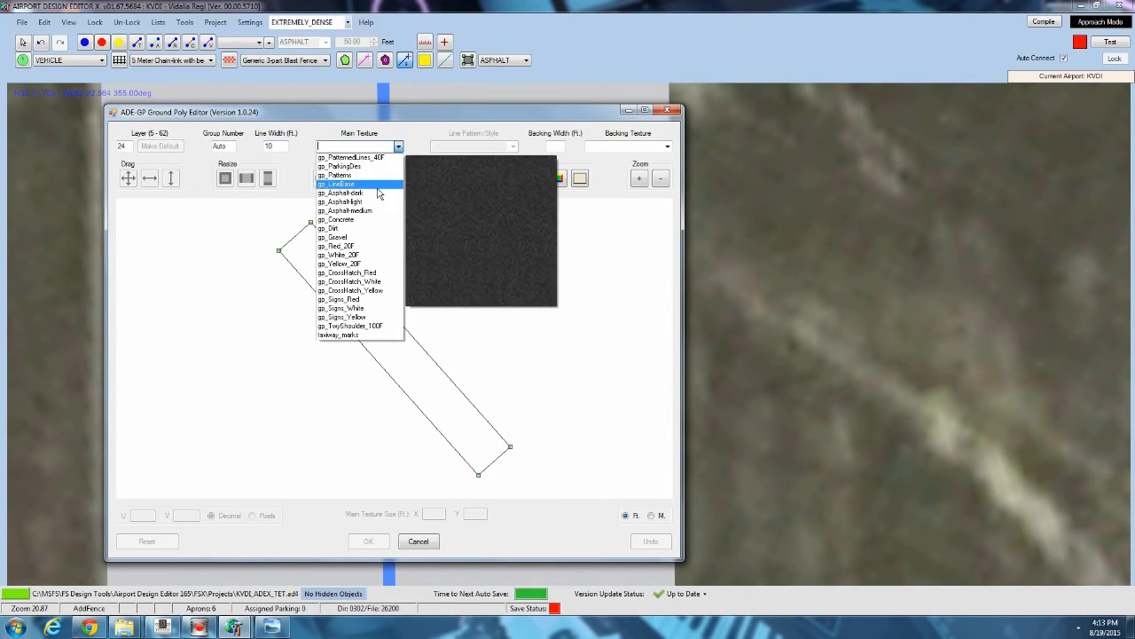
pyautogui.click(358, 264)
pyautogui.click(366, 543)
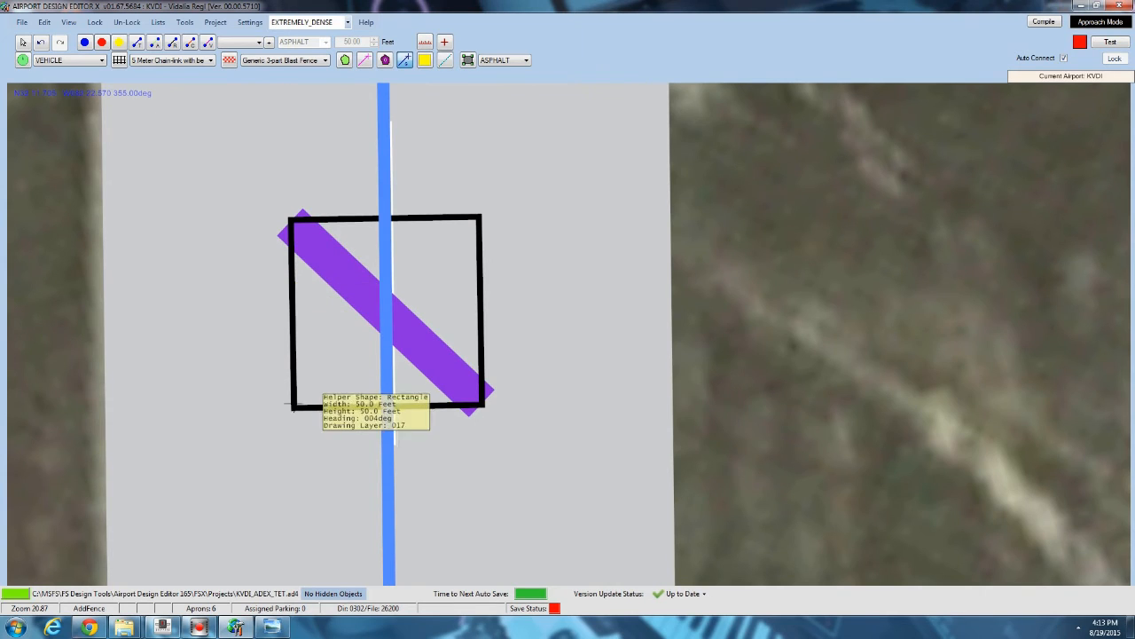
# Draw a second 10 ft wide pp_Yellow_20F ground line across the same square from its upper-right to lower-left corner.
pyautogui.doubleClick(482, 217)
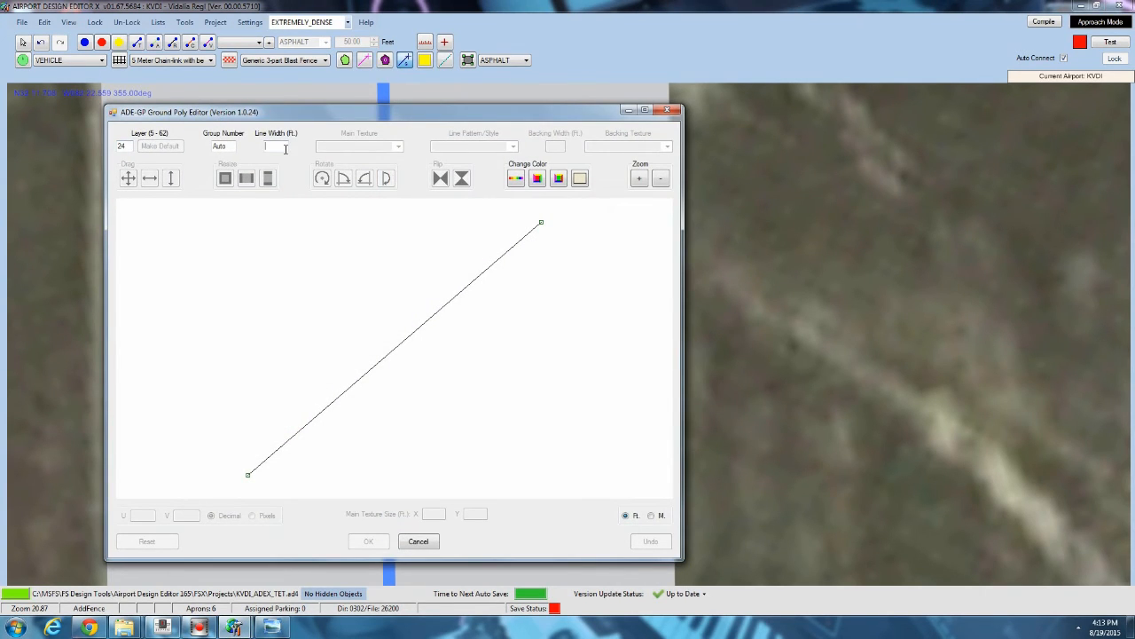
pyautogui.write('1')
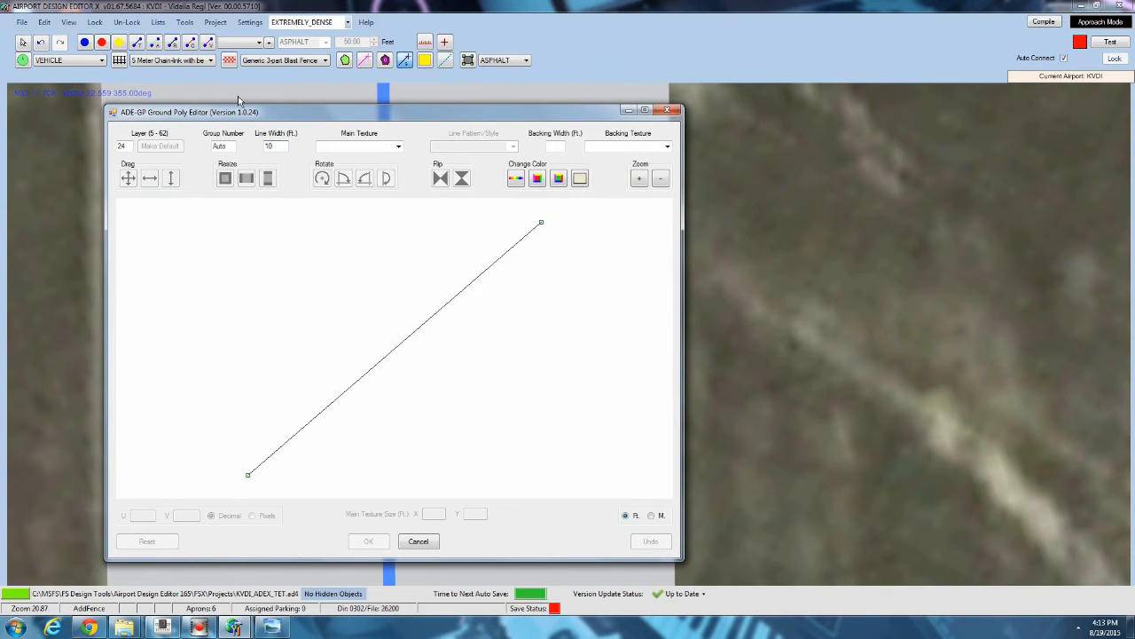
pyautogui.write('0')
pyautogui.click(398, 147)
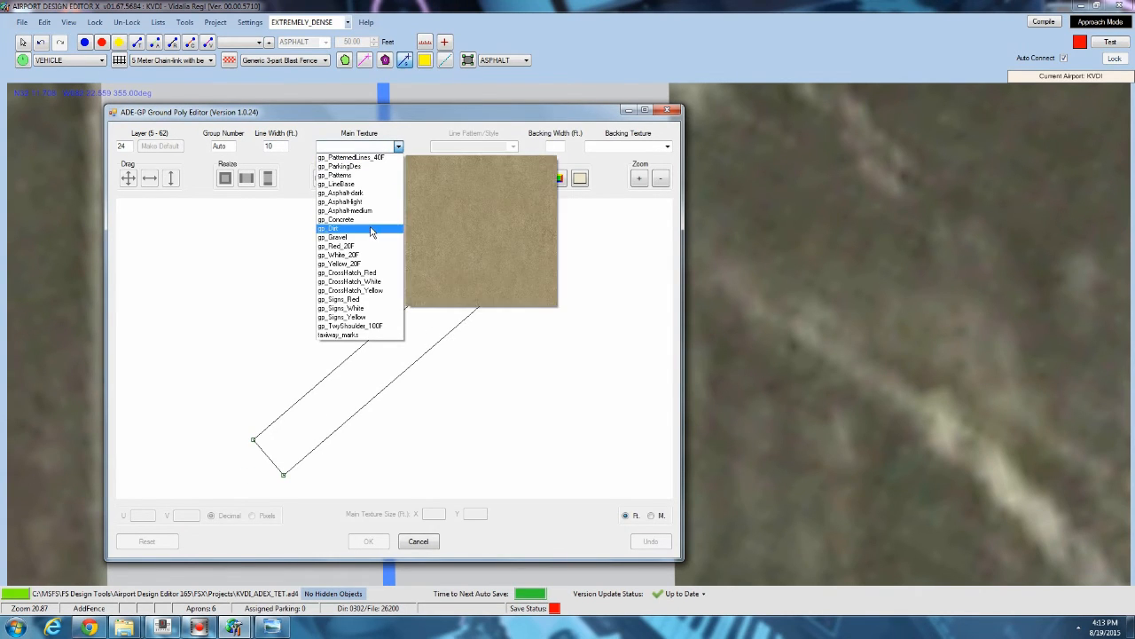
pyautogui.click(368, 264)
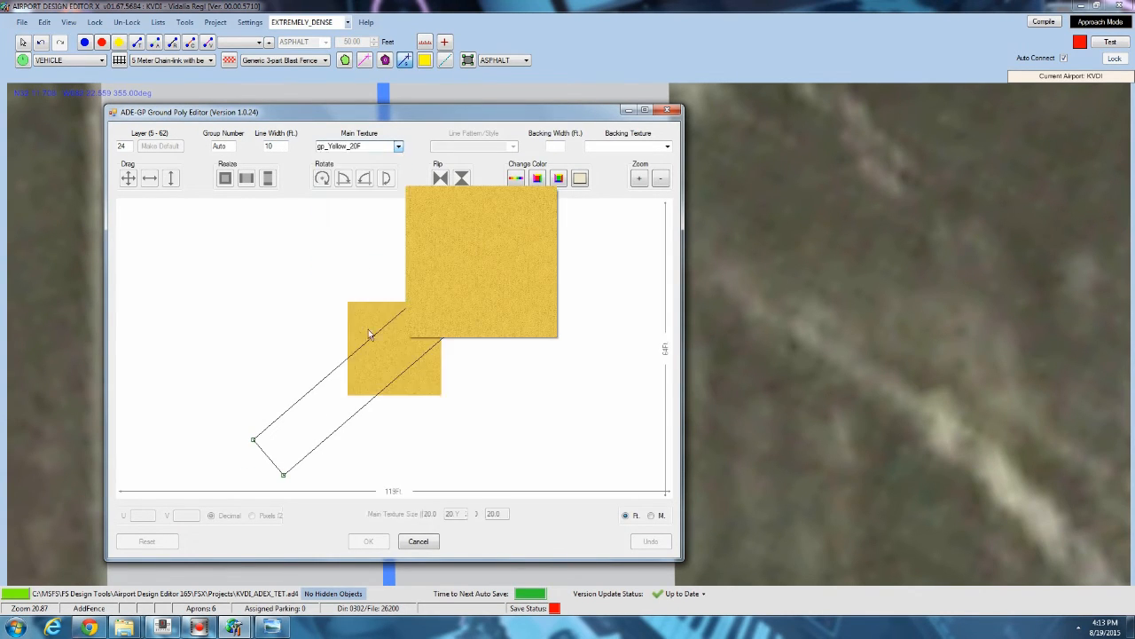
pyautogui.click(371, 541)
# Inspect the apron polygons around the terminal ramp by selecting them one at a time.
pyautogui.scroll(-5, 434, 235)
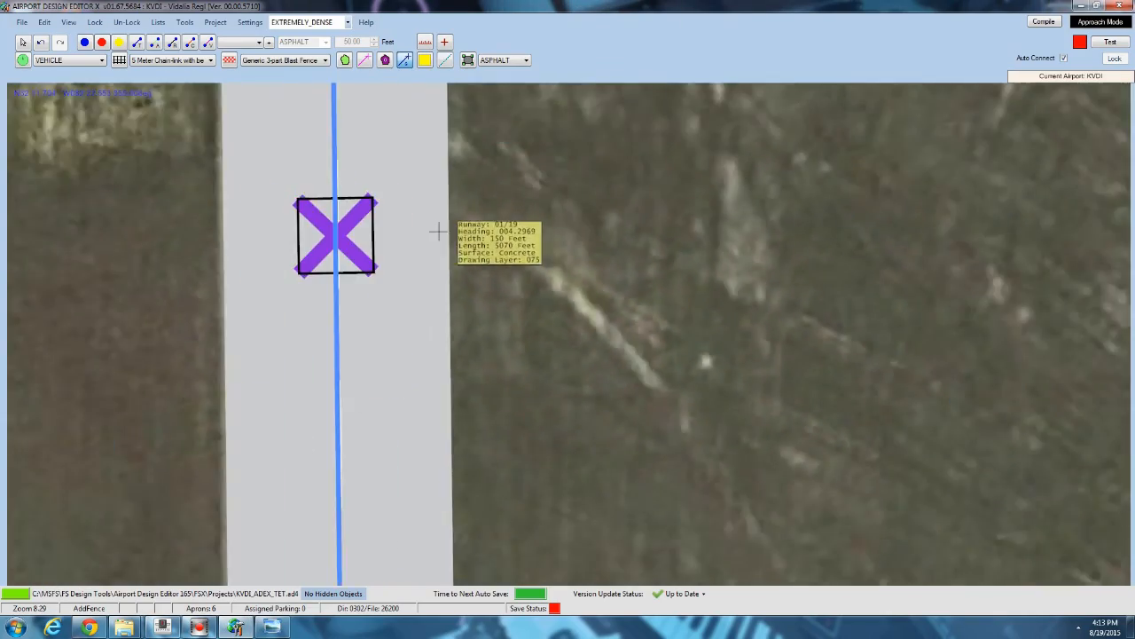
pyautogui.scroll(-5, 444, 233)
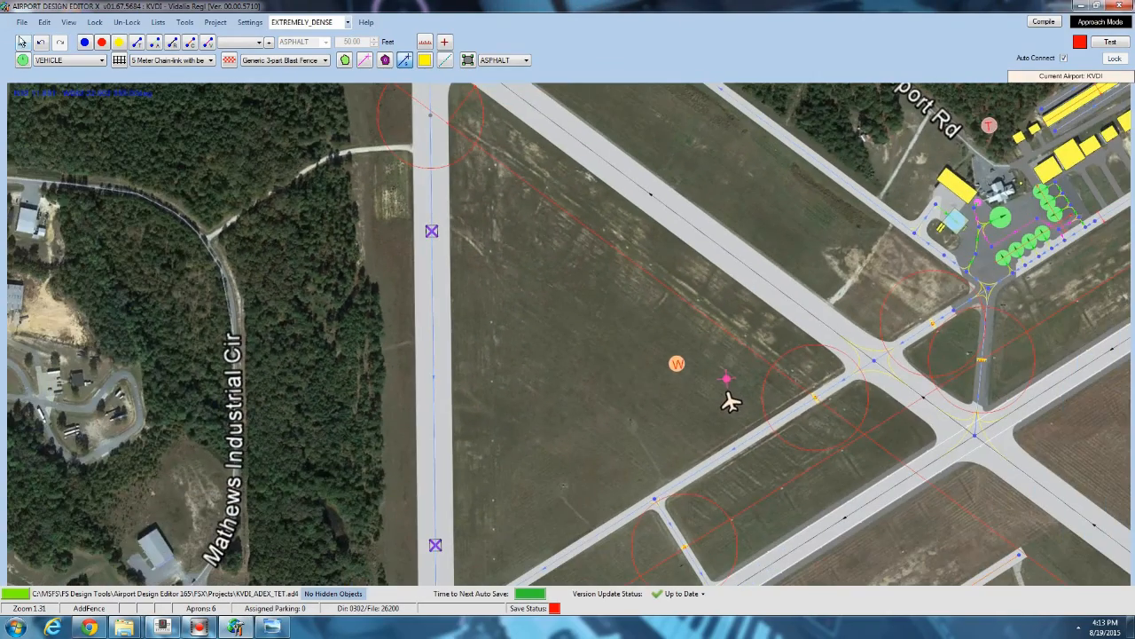
pyautogui.moveTo(594, 354); pyautogui.dragTo(325, 307)
pyautogui.scroll(-3, 322, 305)
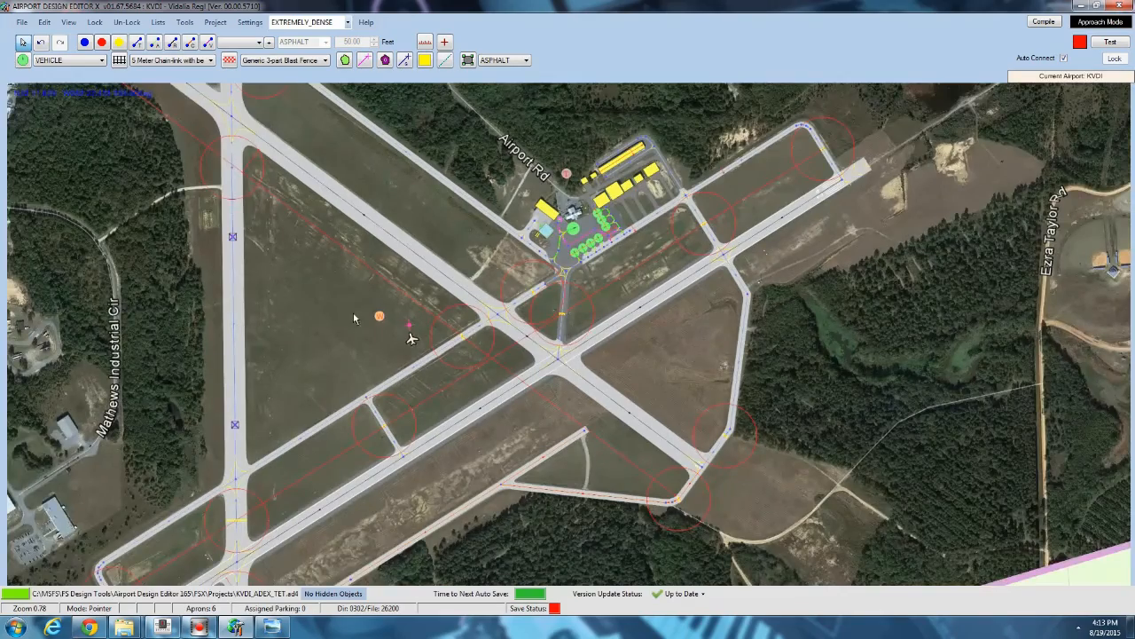
pyautogui.scroll(4, 353, 312)
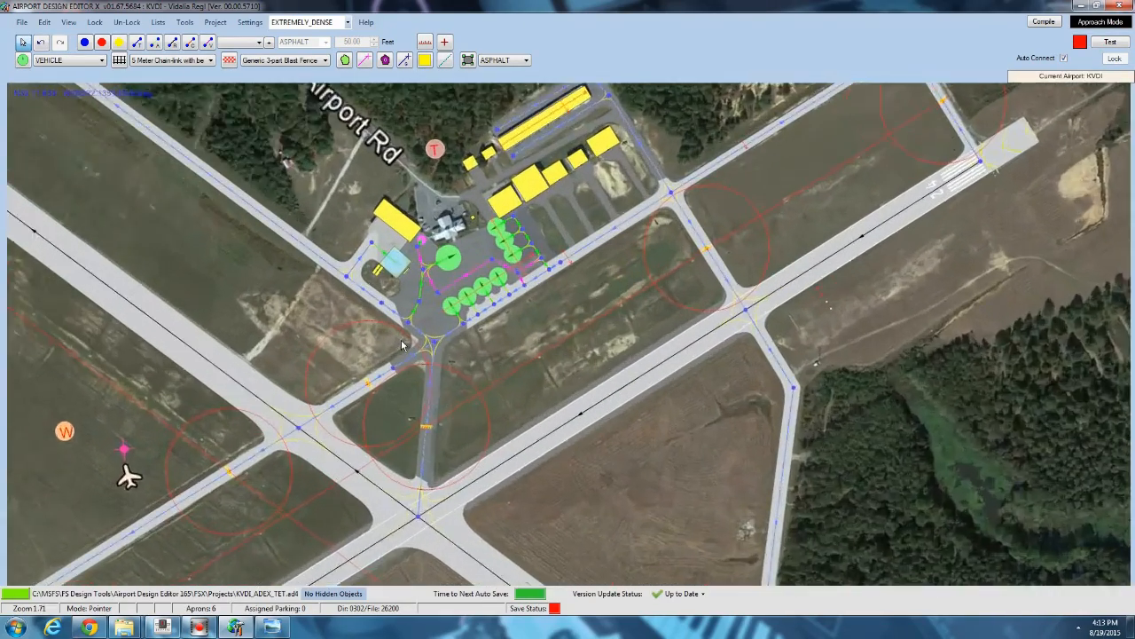
pyautogui.scroll(4, 402, 345)
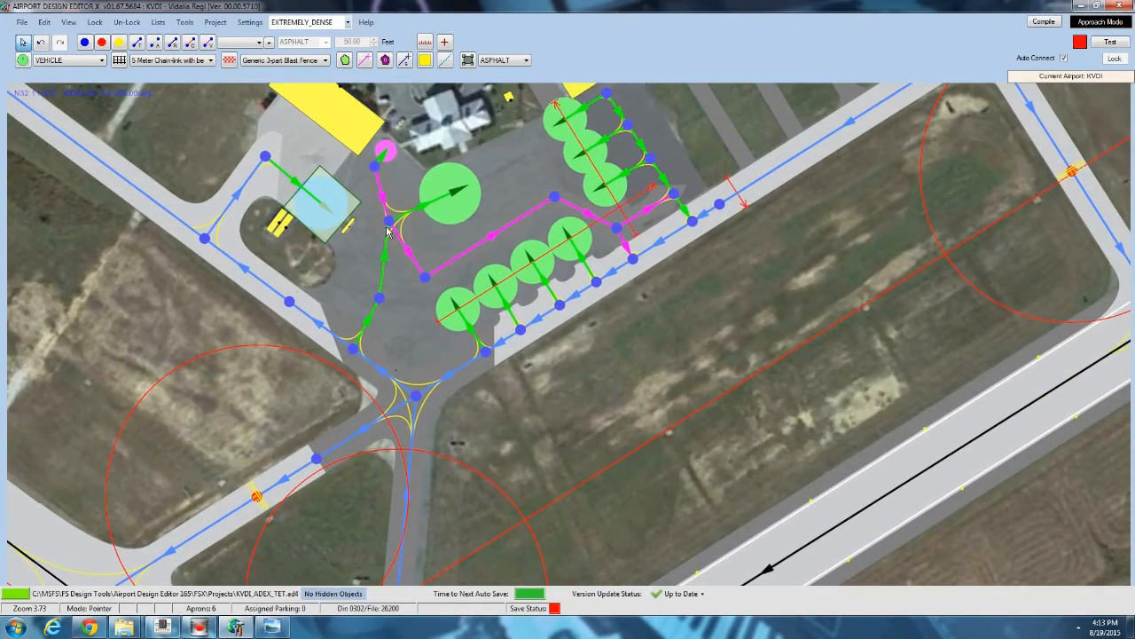
pyautogui.scroll(3, 387, 231)
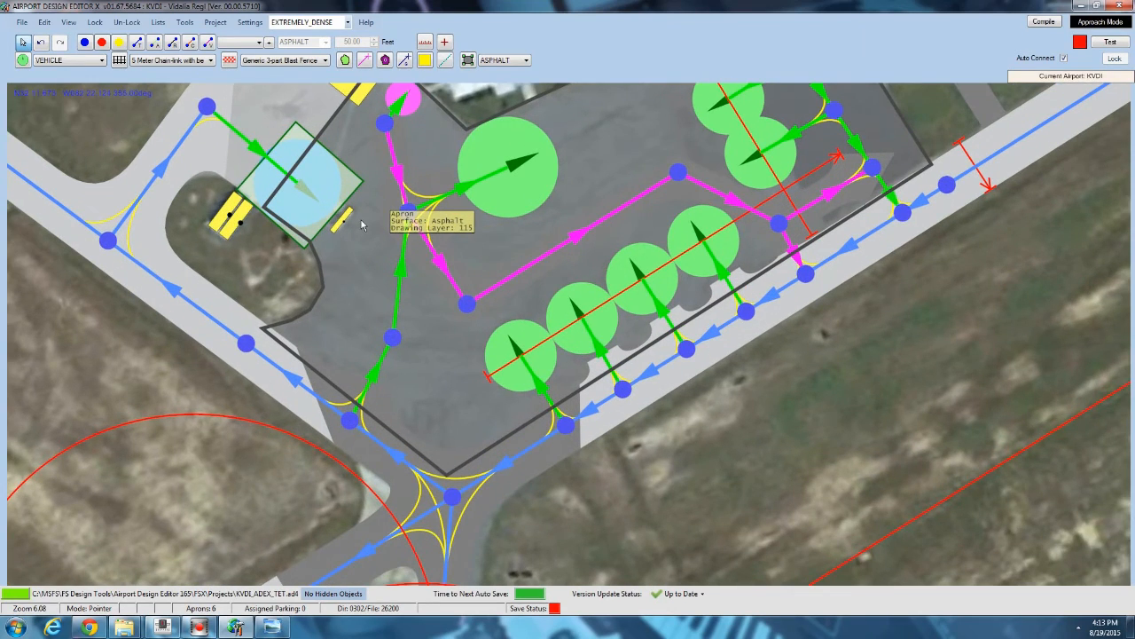
pyautogui.moveTo(361, 220); pyautogui.dragTo(302, 261)
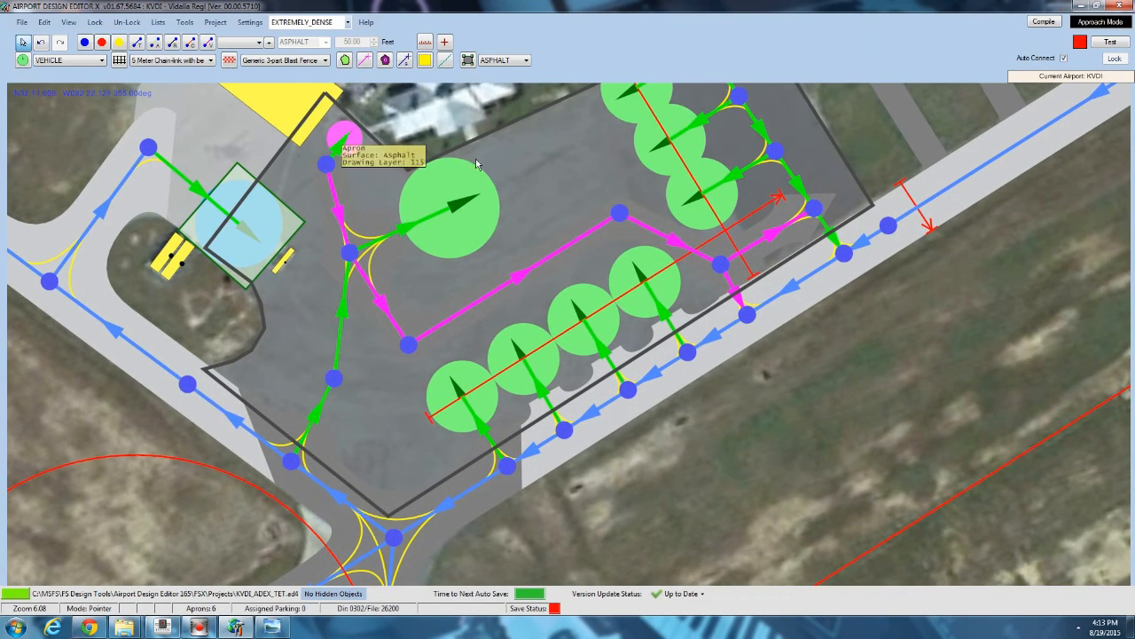
pyautogui.moveTo(579, 159); pyautogui.dragTo(453, 238)
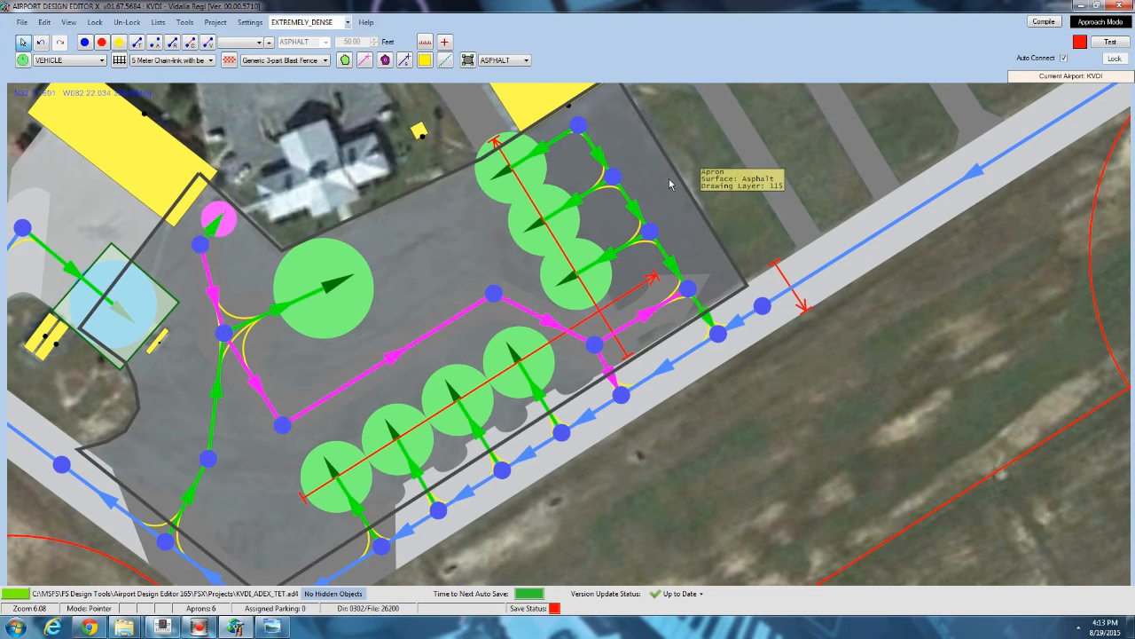
pyautogui.keyDown('ctrl'); pyautogui.scroll(7, 670, 180); pyautogui.keyUp('ctrl')
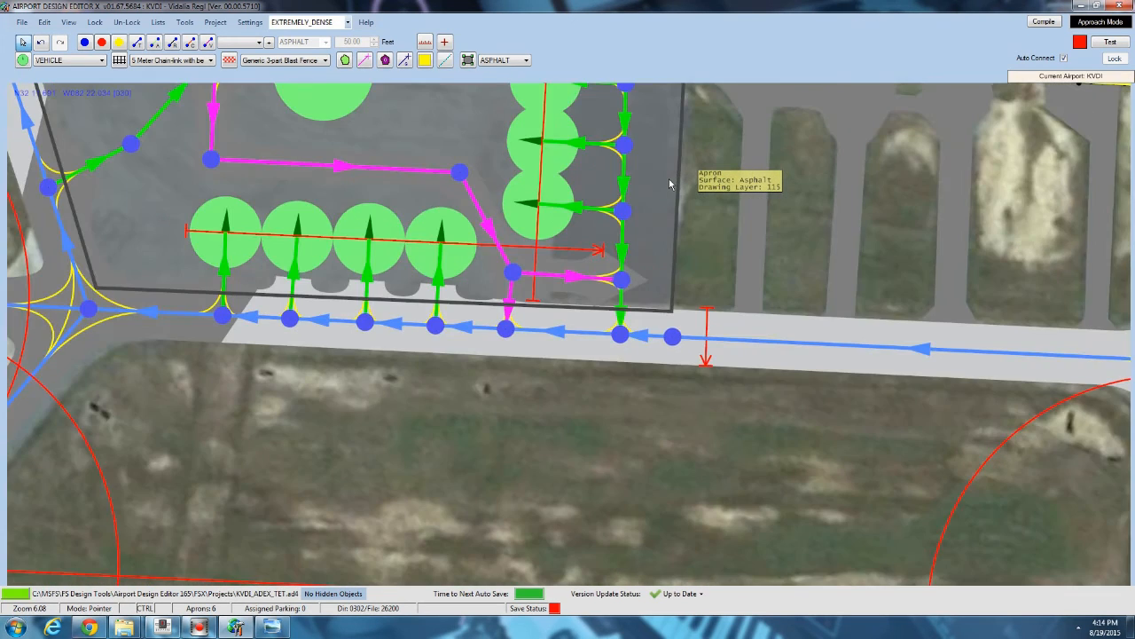
pyautogui.keyDown('ctrl'); pyautogui.scroll(-2, 669, 178); pyautogui.keyUp('ctrl')
pyautogui.moveTo(667, 183); pyautogui.dragTo(649, 296)
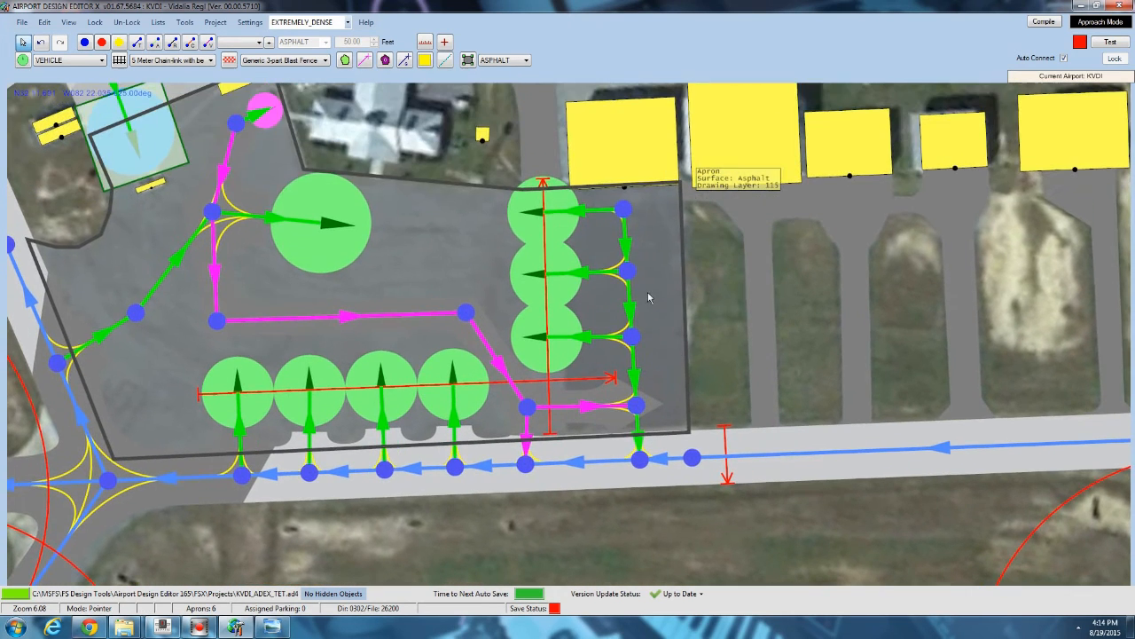
pyautogui.click(429, 248)
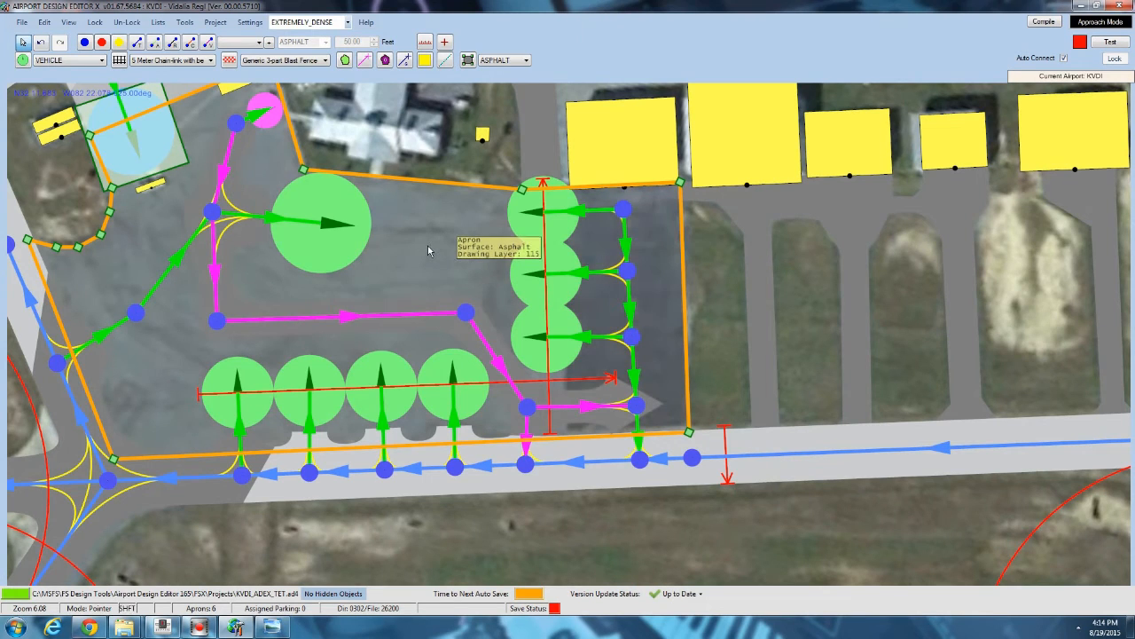
pyautogui.moveTo(415, 145); pyautogui.dragTo(478, 237)
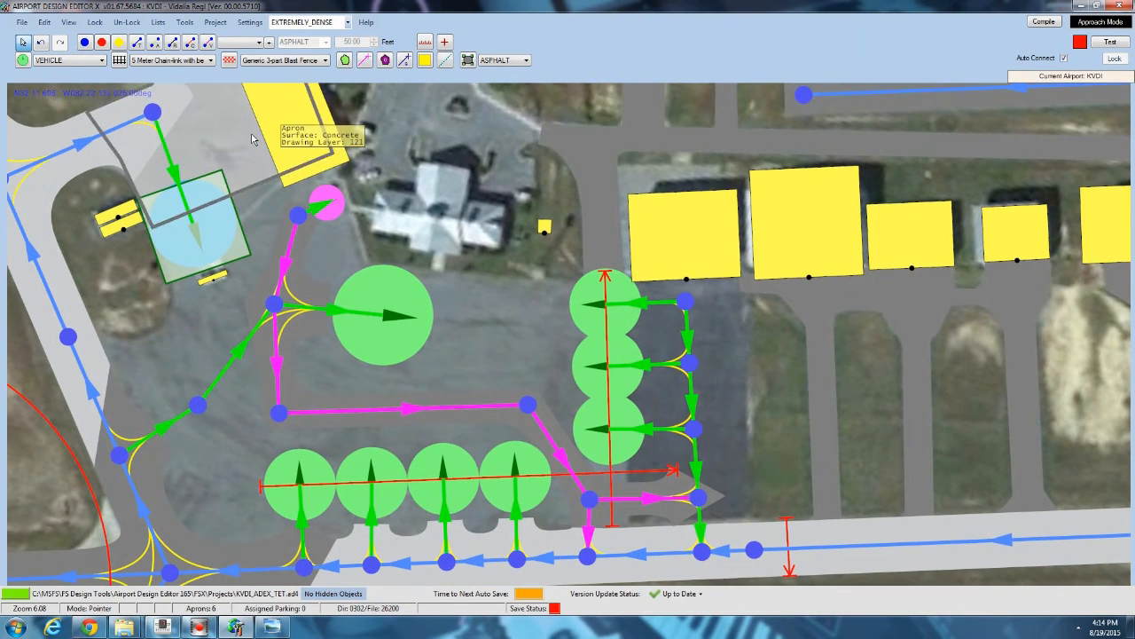
pyautogui.click(252, 140)
pyautogui.press('shift')
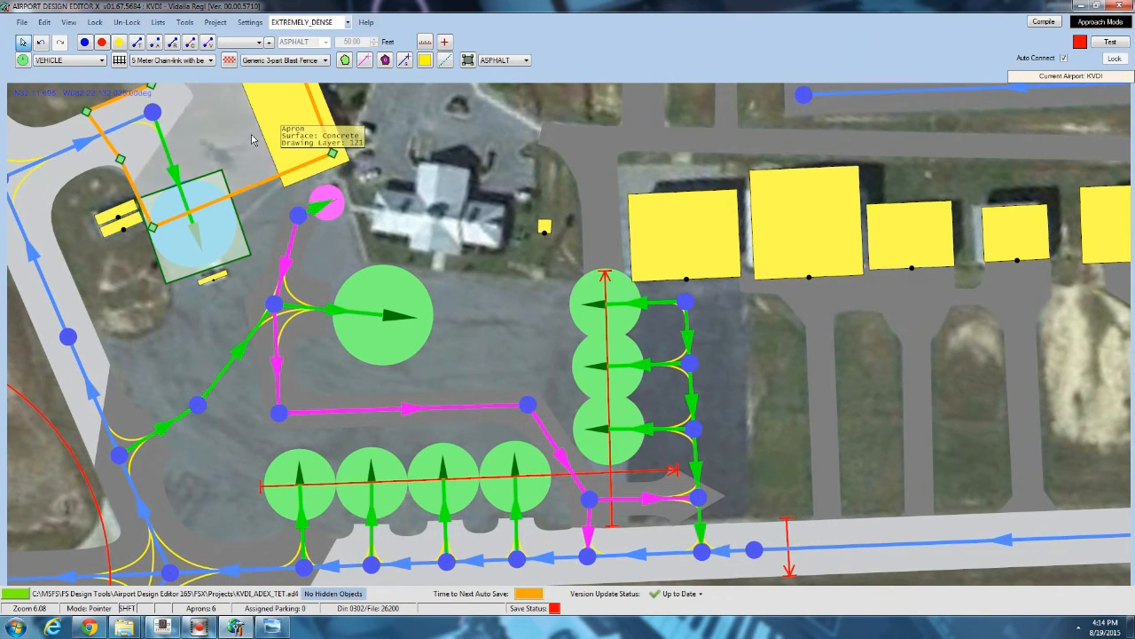
pyautogui.click(452, 177)
pyautogui.click(385, 59)
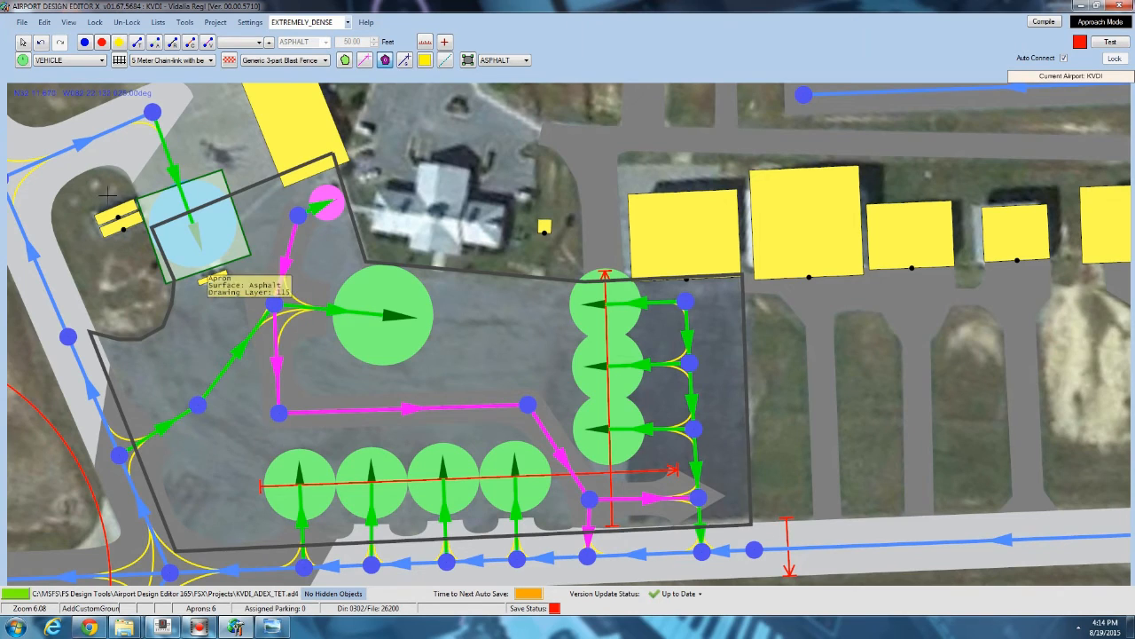
pyautogui.click(184, 330)
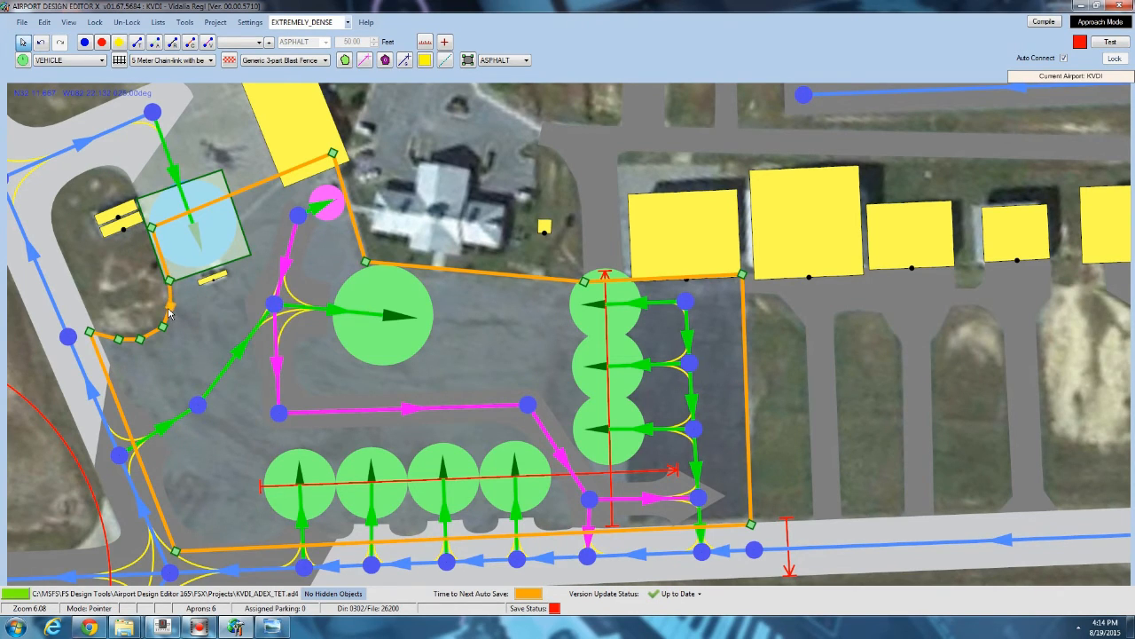
pyautogui.click(127, 284)
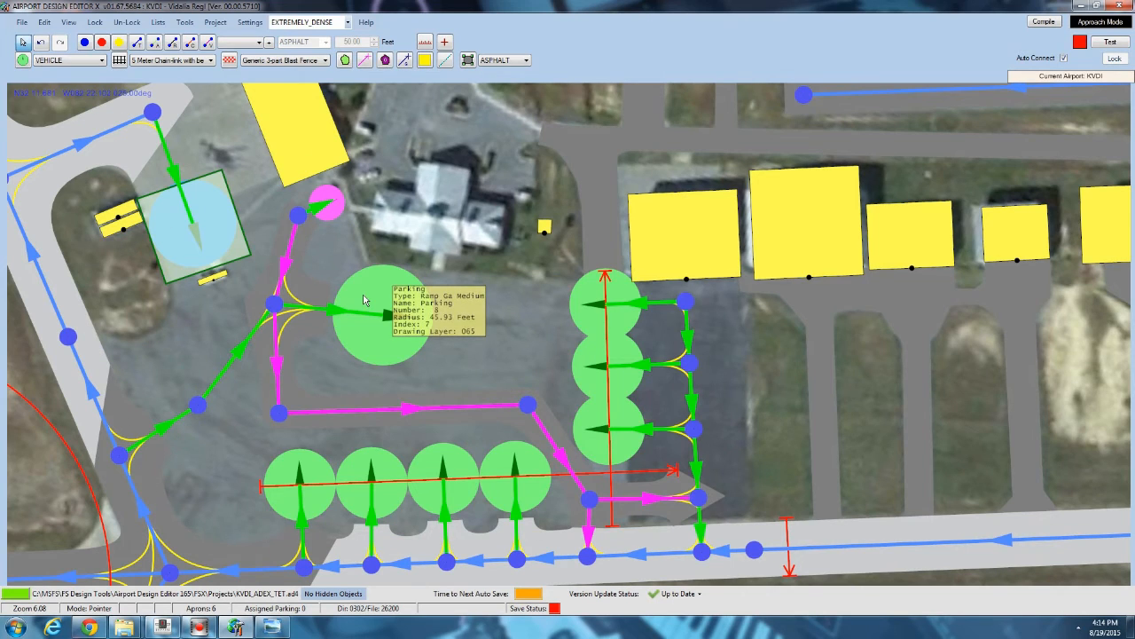
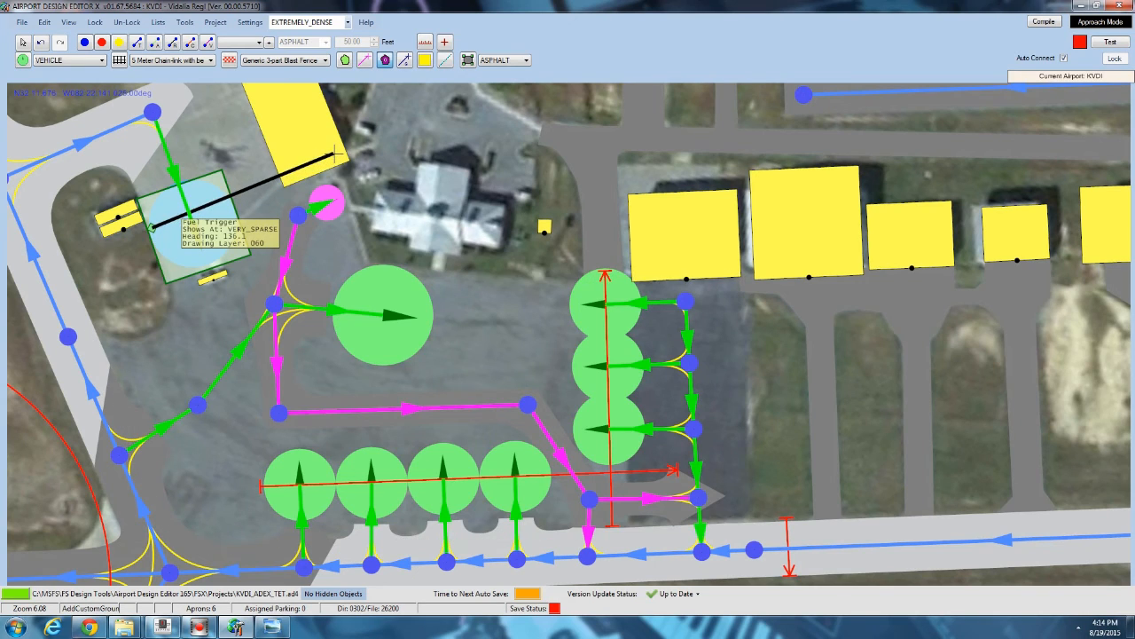
# Finish outlining a custom ground polygon over the terminal apron, from the fuel pad east past the parking spots to the taxiway.
pyautogui.click(335, 155)
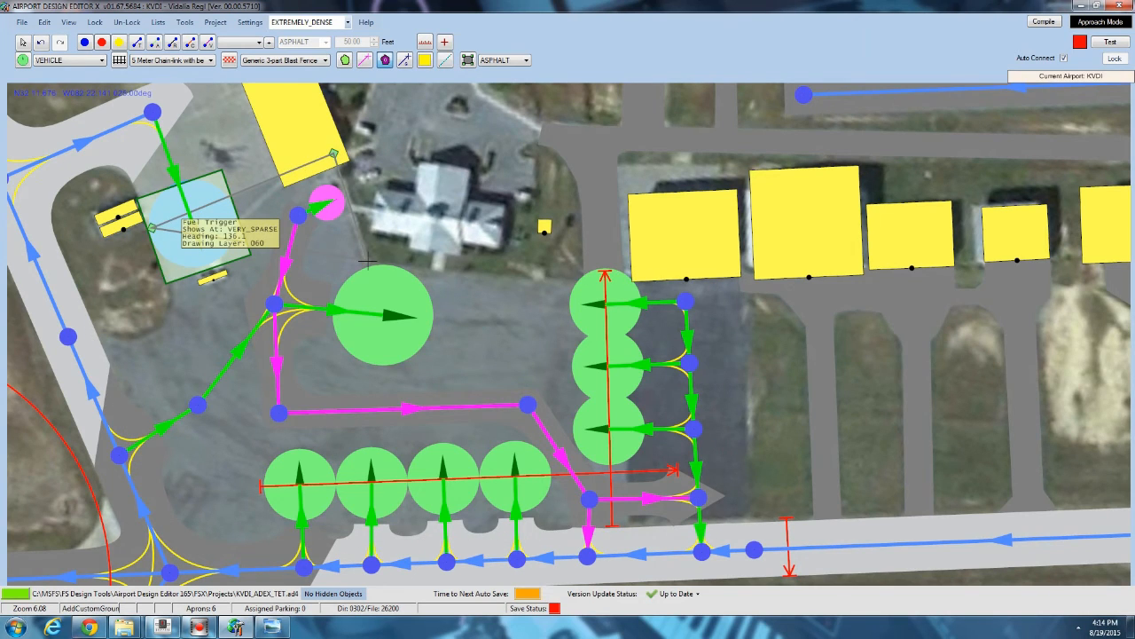
pyautogui.click(367, 261)
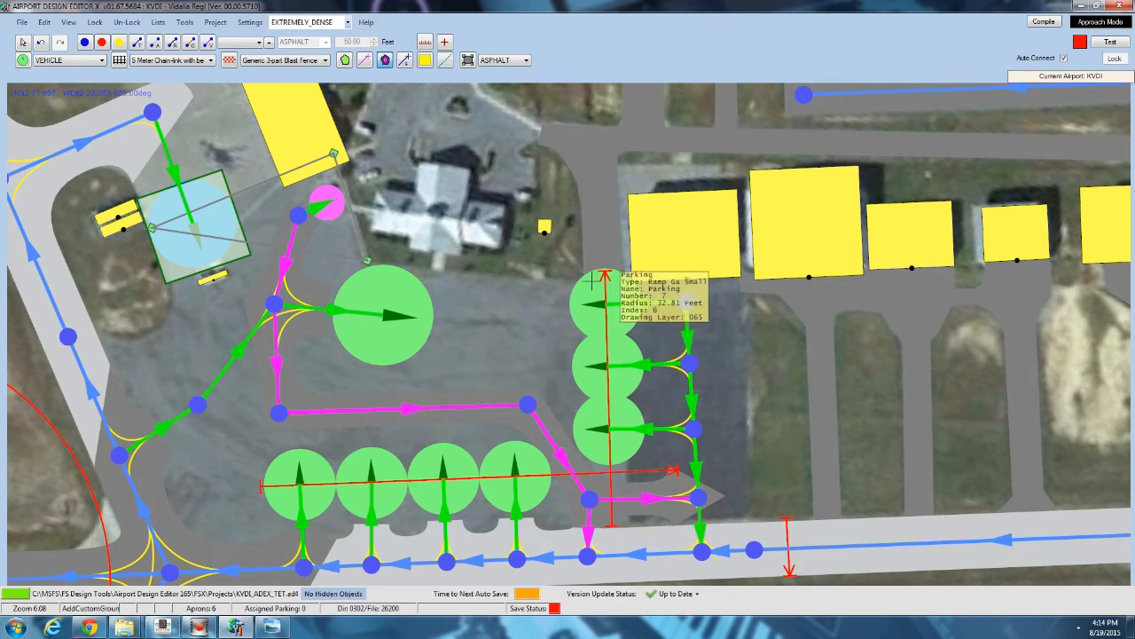
pyautogui.click(743, 275)
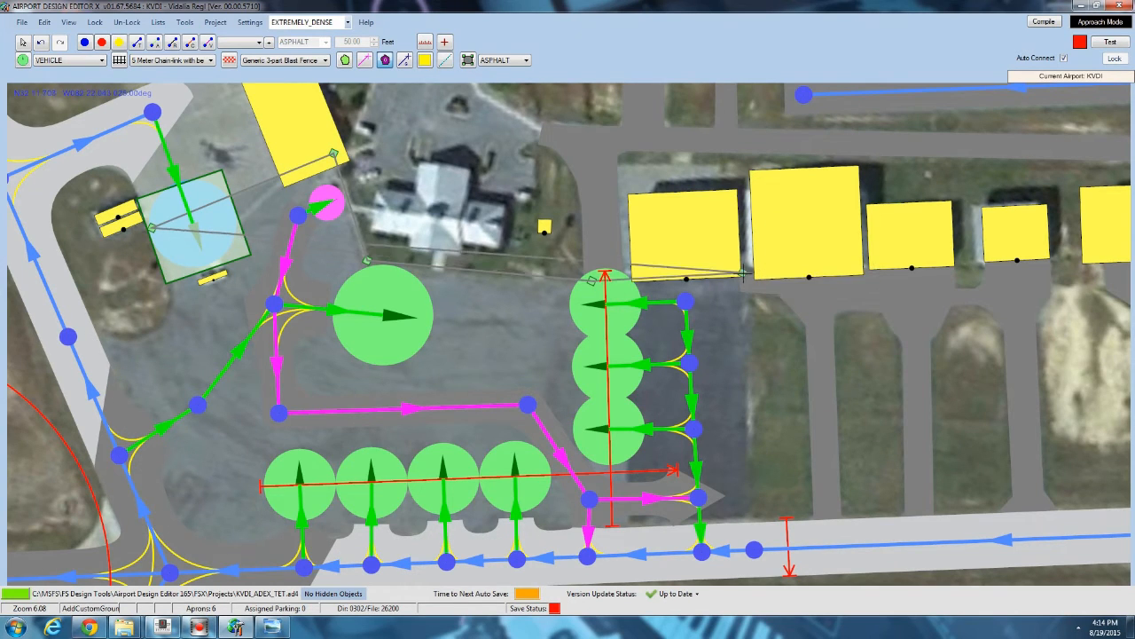
pyautogui.click(753, 525)
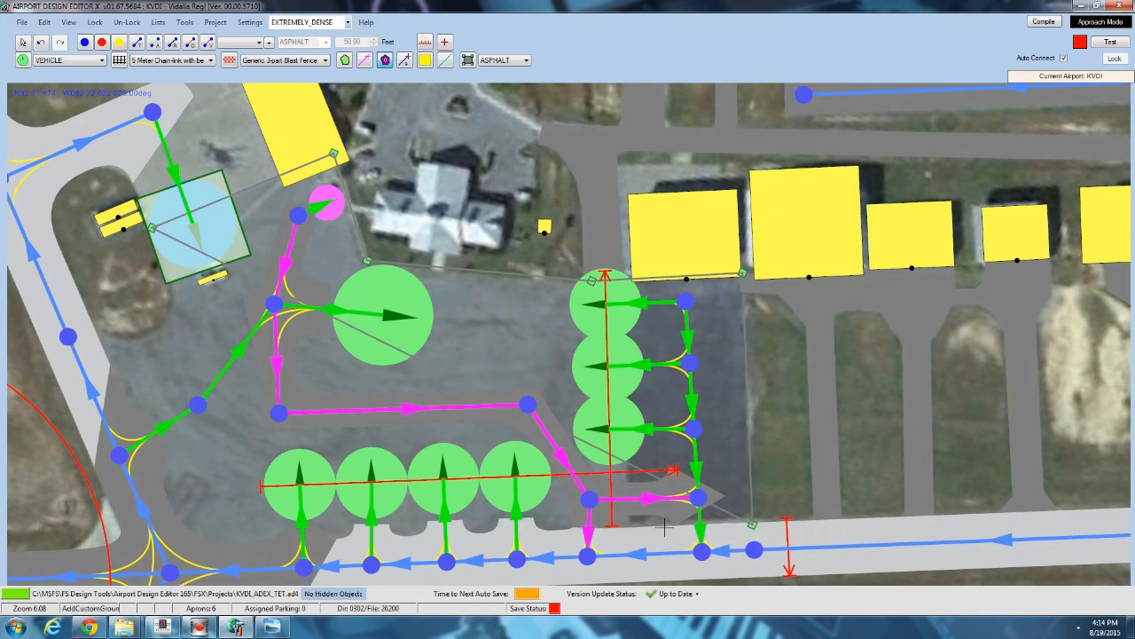
pyautogui.rightClick(242, 545)
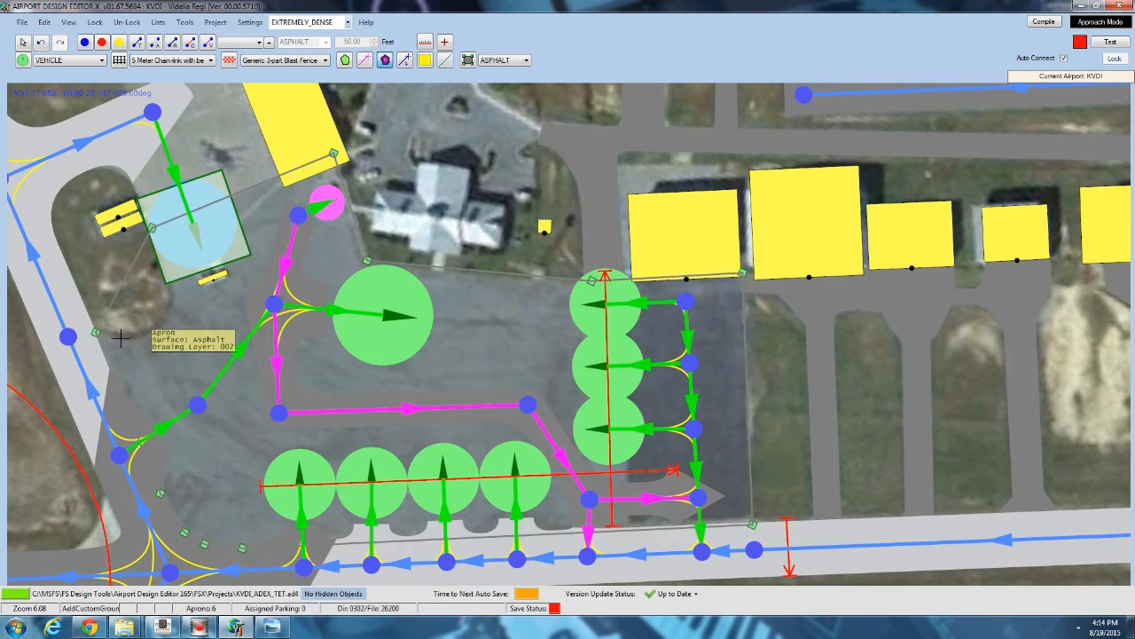
# Set the new terminal apron ground polygon's main texture to pp_AsphaltLight.
pyautogui.doubleClick(168, 280)
pyautogui.click(399, 146)
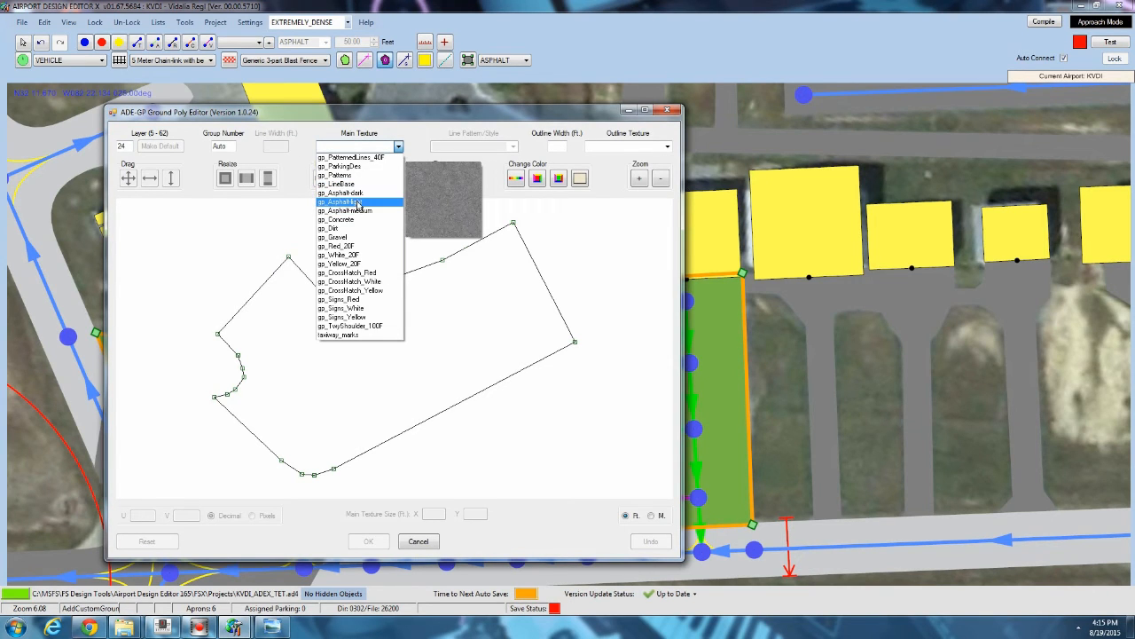
pyautogui.click(358, 202)
pyautogui.click(378, 541)
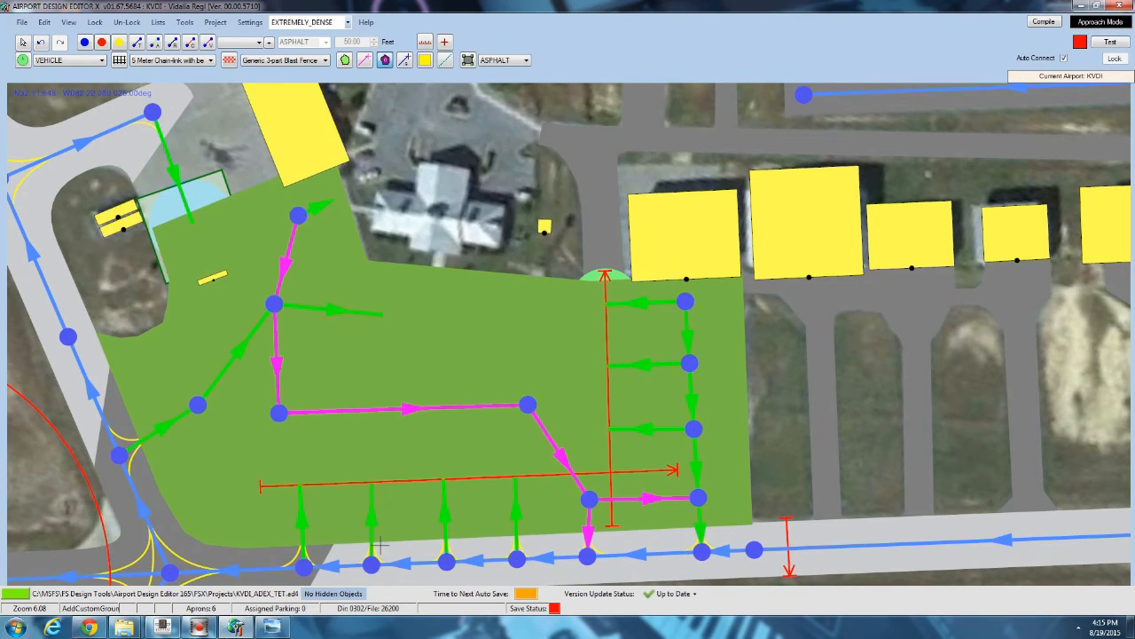
# Outline a second custom ground polygon around the fuel pad area and the hangar edge north-west of the terminal.
pyautogui.click(22, 44)
pyautogui.moveTo(187, 432); pyautogui.dragTo(181, 315)
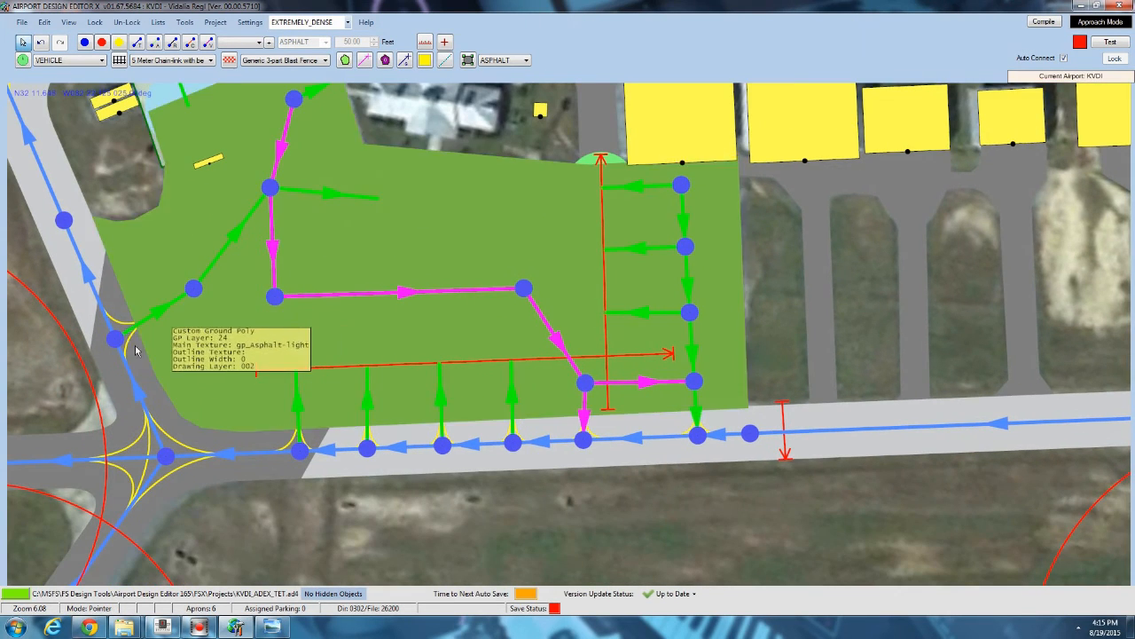
pyautogui.scroll(3, 127, 353)
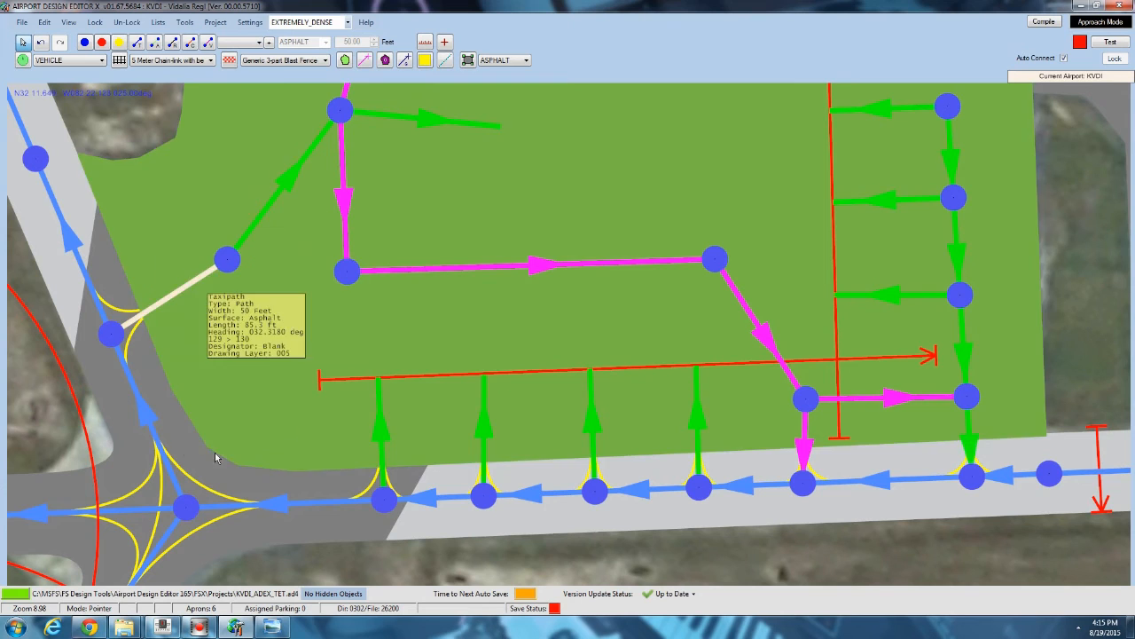
pyautogui.moveTo(236, 382); pyautogui.dragTo(325, 494, button='middle')
pyautogui.scroll(-1, 326, 494)
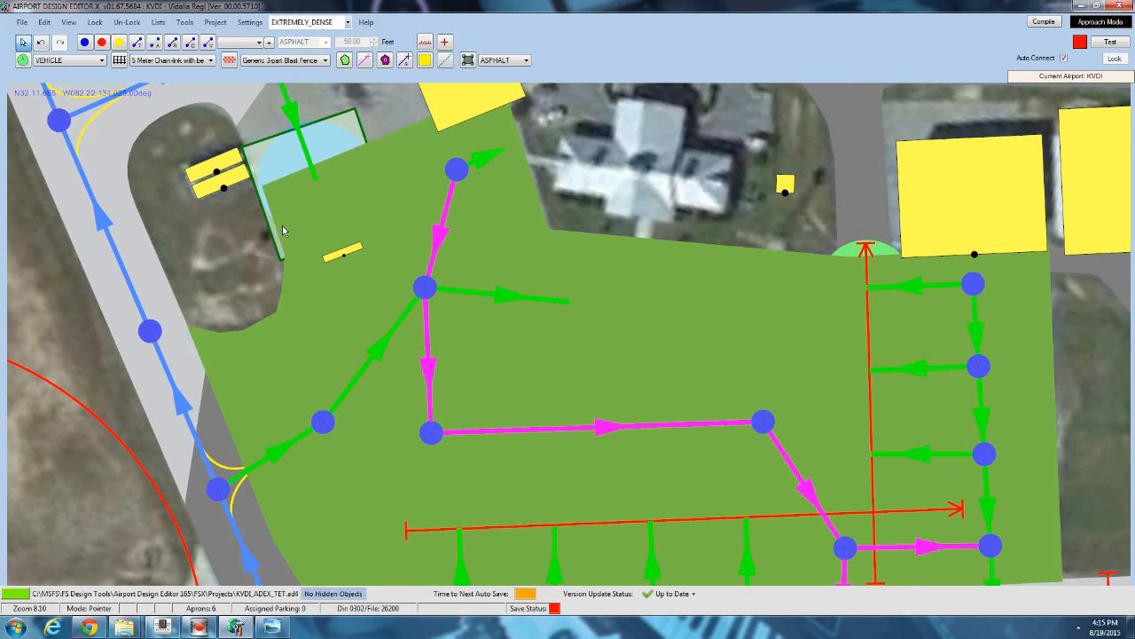
pyautogui.moveTo(242, 238); pyautogui.dragTo(207, 332, button='middle')
pyautogui.scroll(-1, 207, 332)
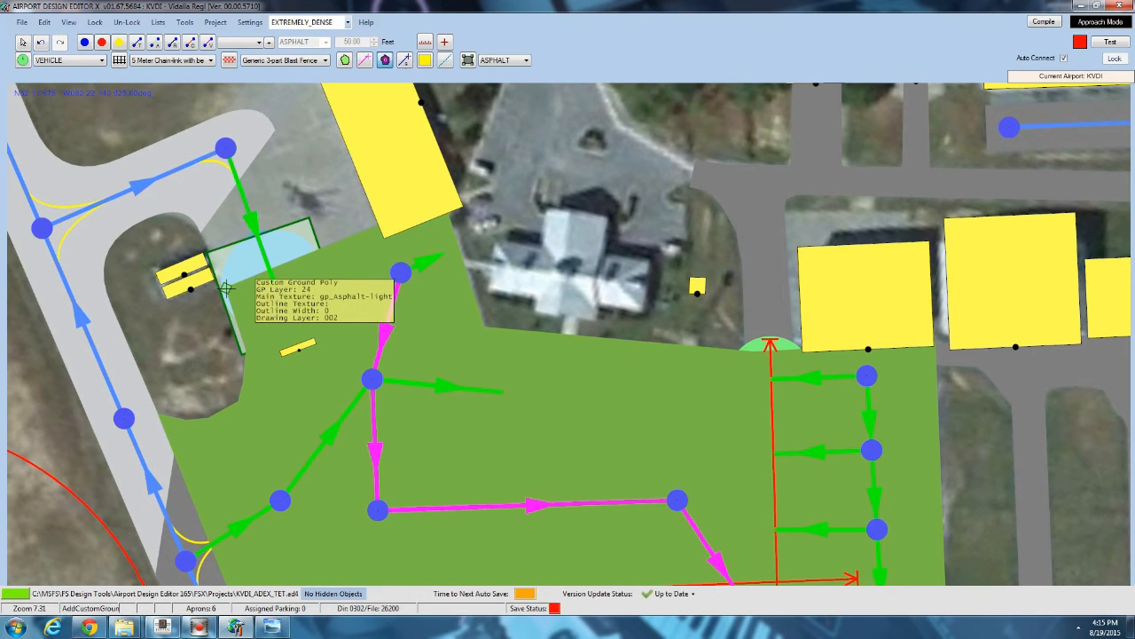
pyautogui.click(225, 114)
pyautogui.moveTo(251, 106); pyautogui.dragTo(208, 247)
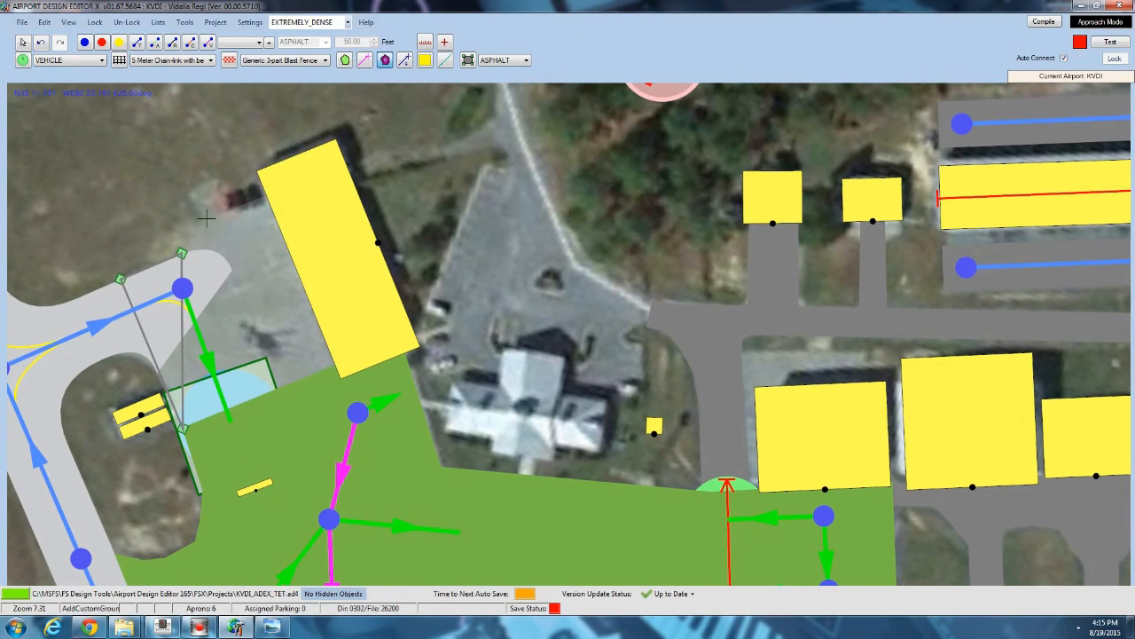
pyautogui.click(330, 167)
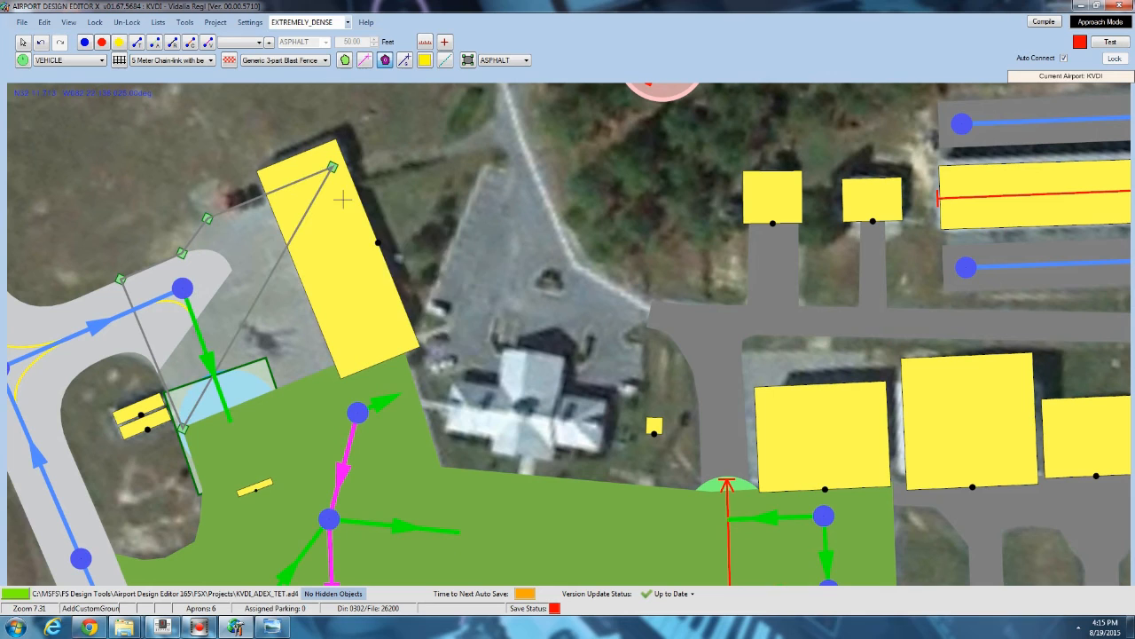
pyautogui.doubleClick(399, 345)
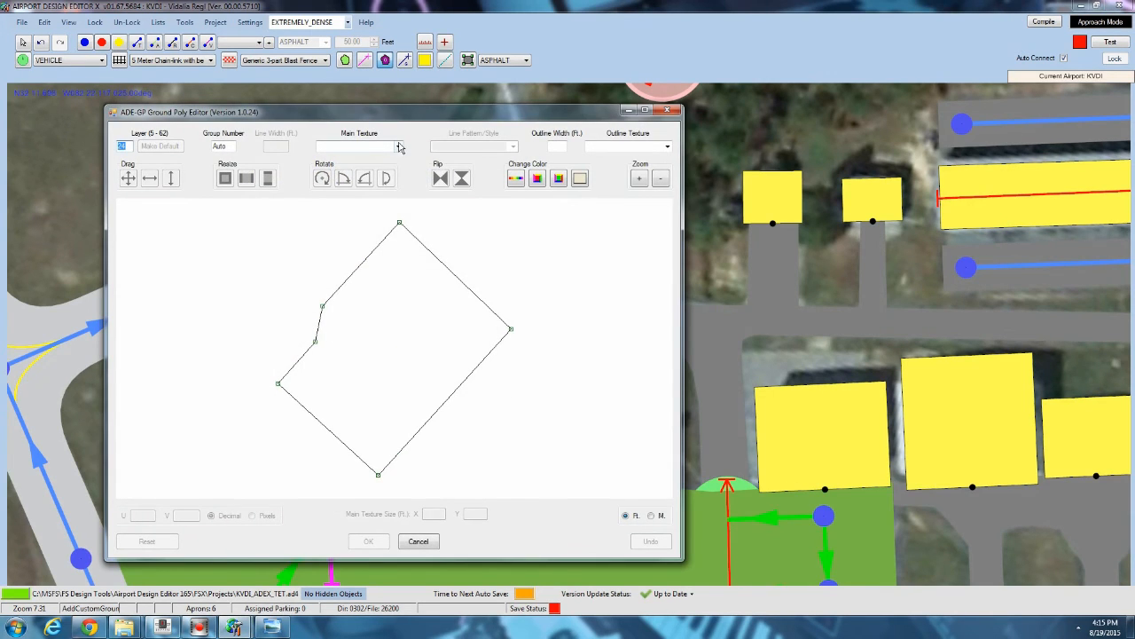
# Give the fuel pad ground polygon the pp_Concrete main texture.
pyautogui.click(400, 147)
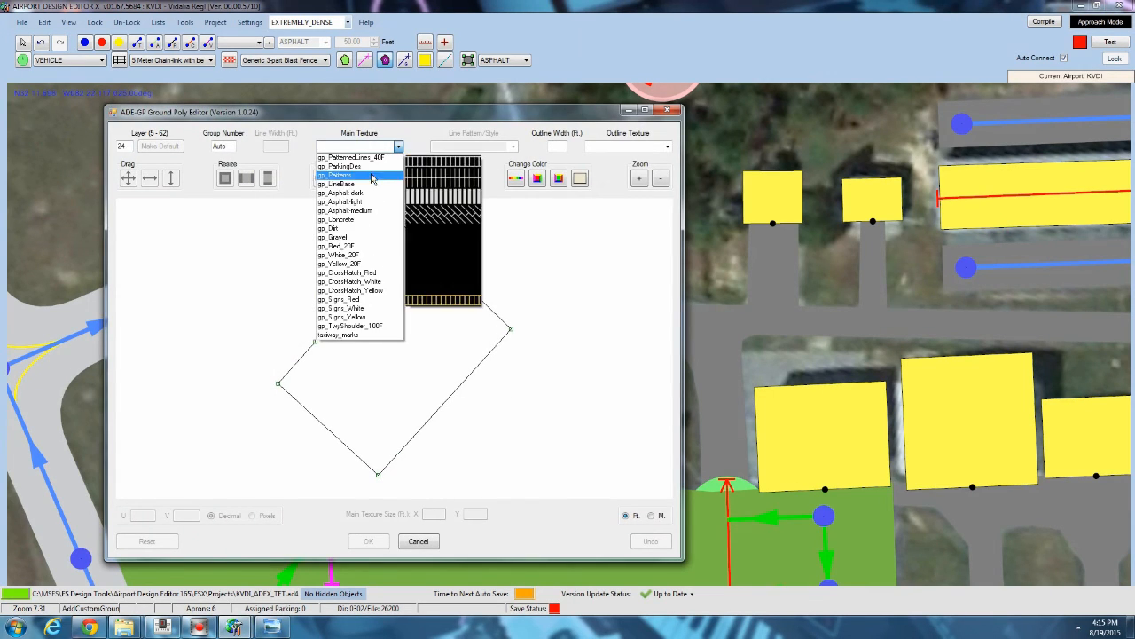
pyautogui.click(342, 219)
pyautogui.click(368, 538)
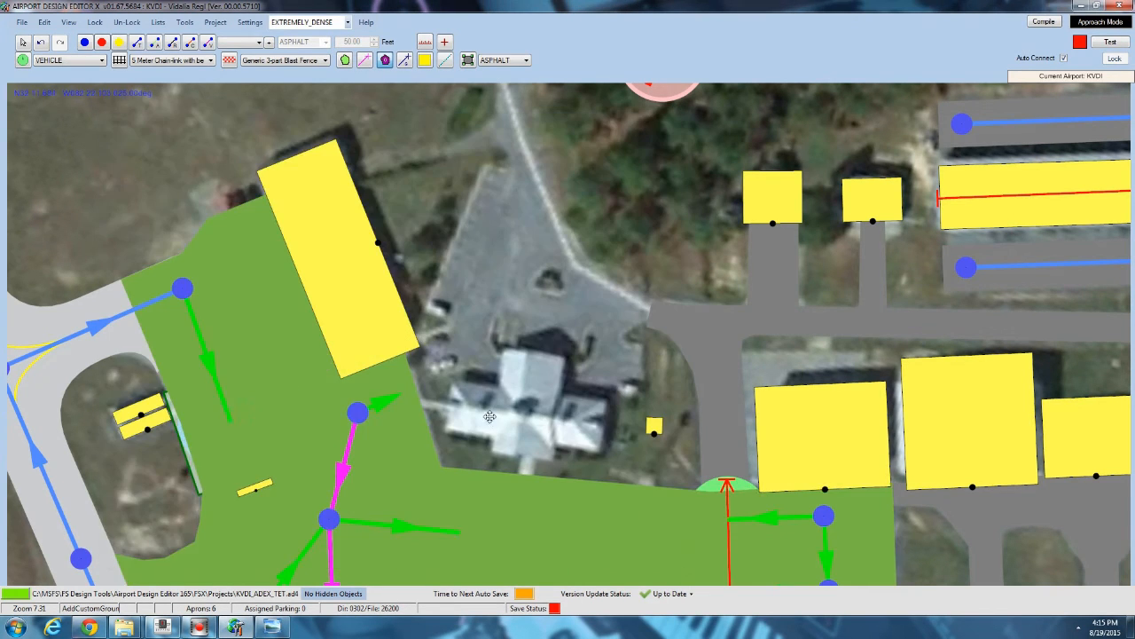
# Move the terminal apron polygon's east corners so its edge runs just west of the parking spots.
pyautogui.moveTo(570, 456); pyautogui.dragTo(231, 223, button='middle')
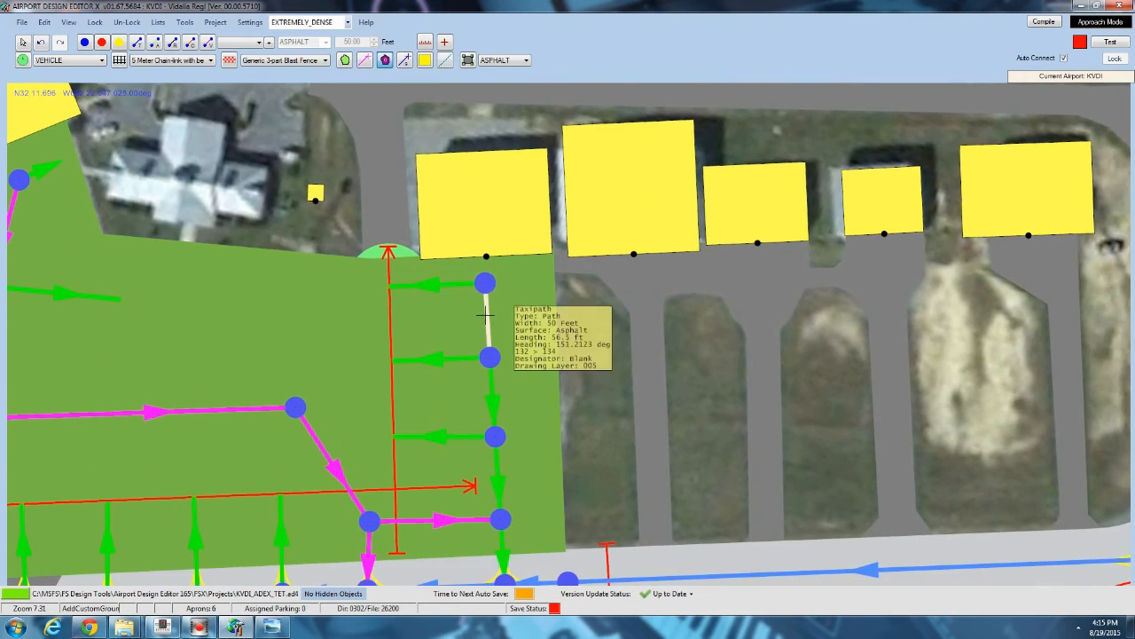
pyautogui.click(541, 280)
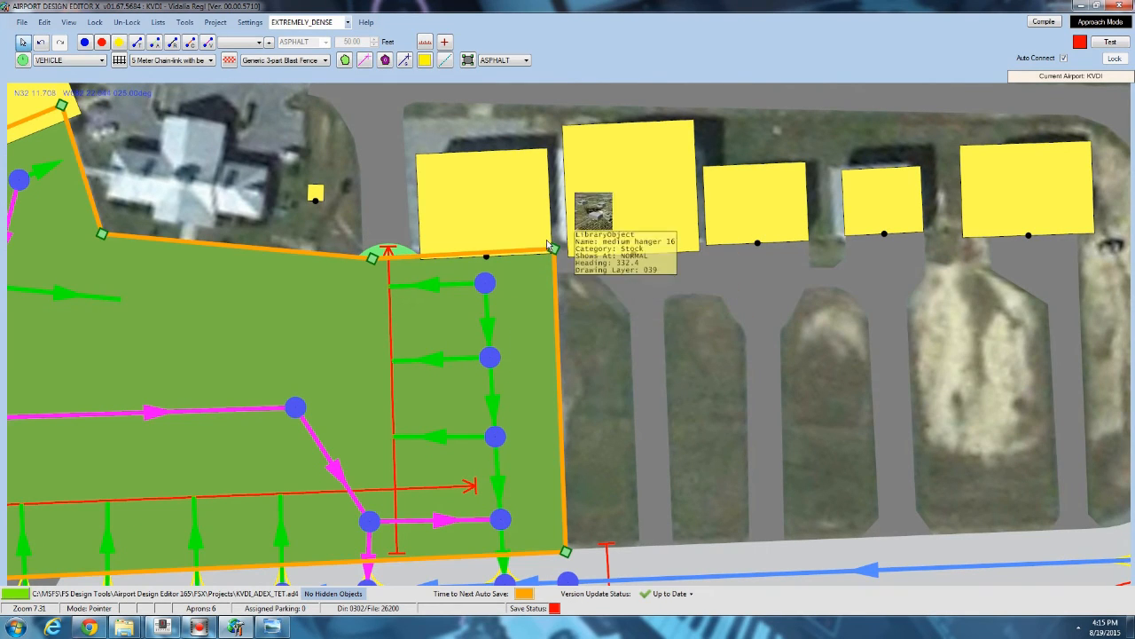
pyautogui.moveTo(553, 252); pyautogui.dragTo(382, 562)
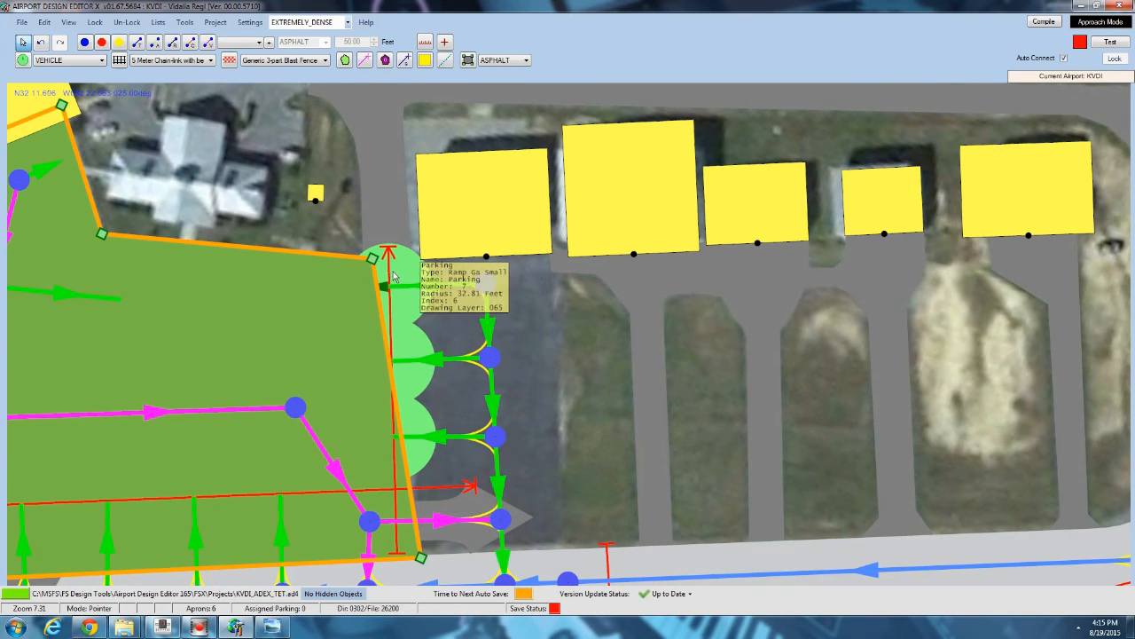
pyautogui.moveTo(391, 278); pyautogui.dragTo(406, 276)
pyautogui.click(357, 279)
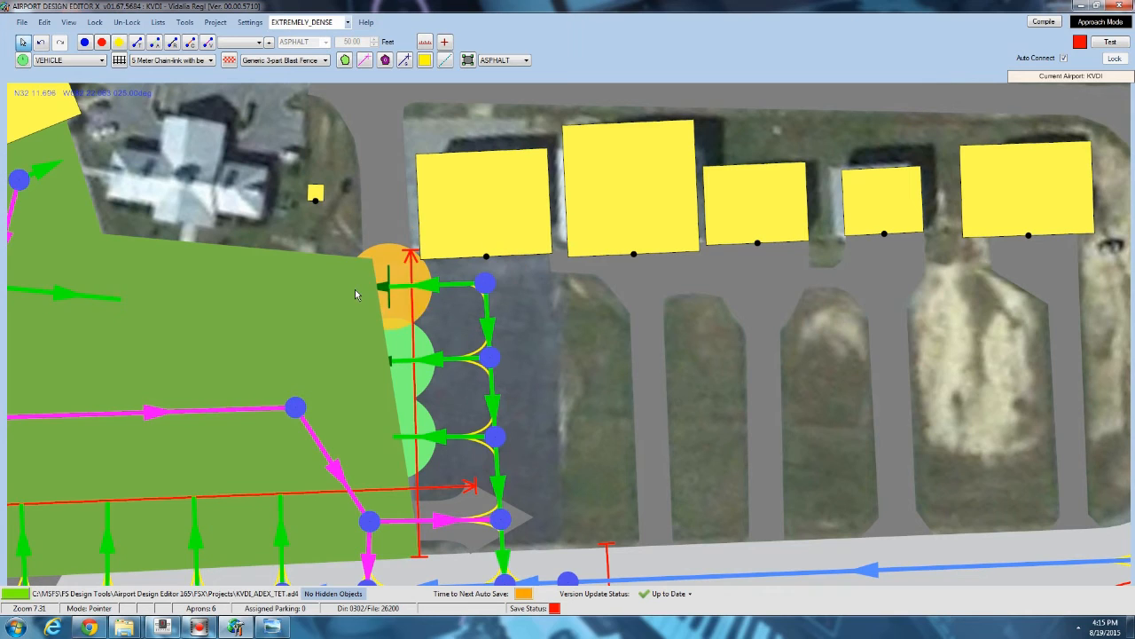
pyautogui.click(357, 279)
pyautogui.moveTo(377, 259); pyautogui.dragTo(414, 257)
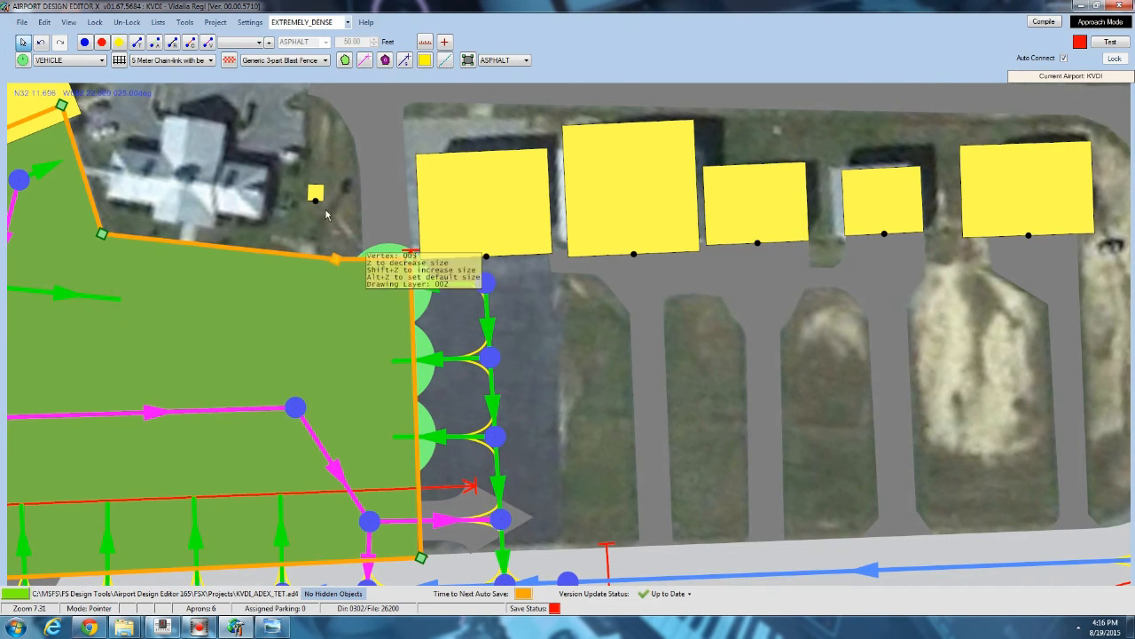
# Convert the eastern parking apron into a custom ground polygon and texture it pp_Asphalt-medium.
pyautogui.click(387, 62)
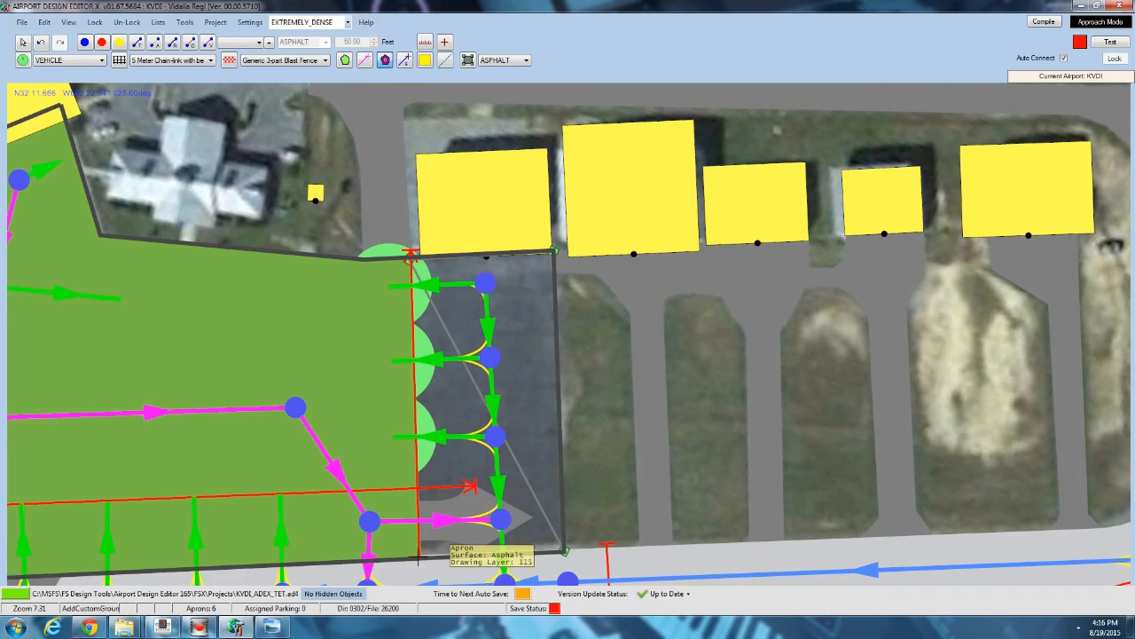
pyautogui.doubleClick(421, 554)
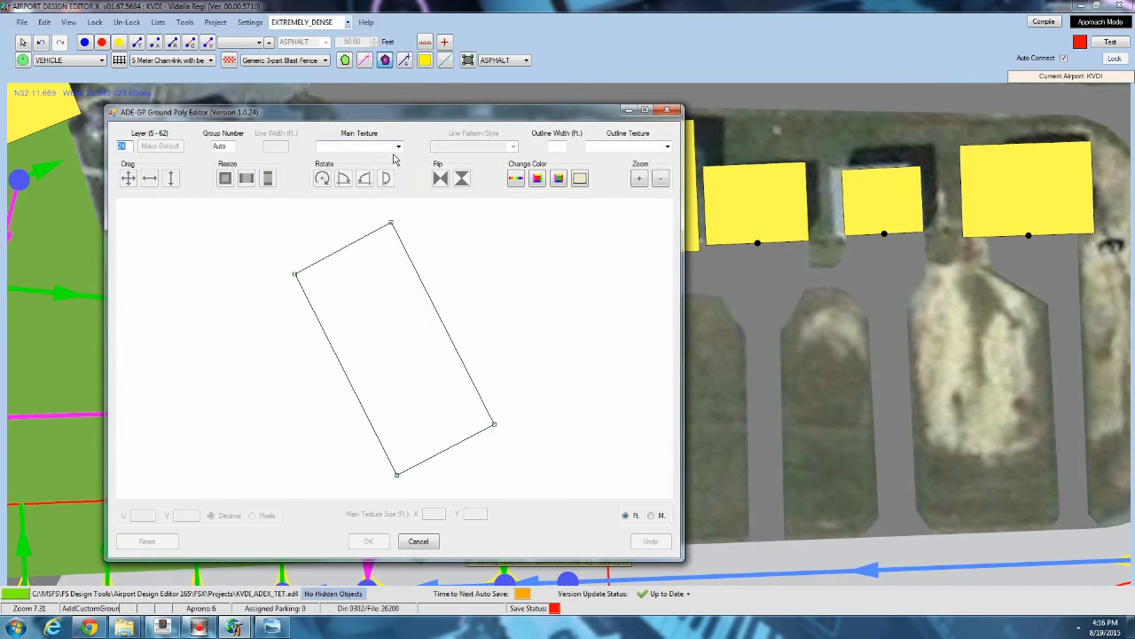
pyautogui.click(398, 147)
pyautogui.click(355, 211)
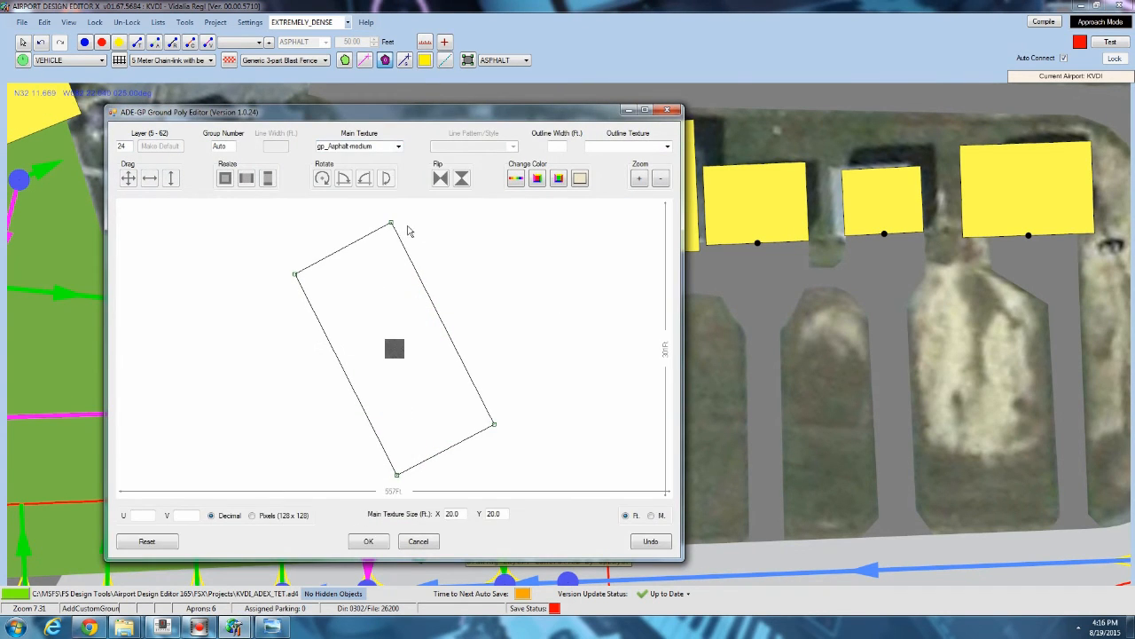
pyautogui.click(398, 147)
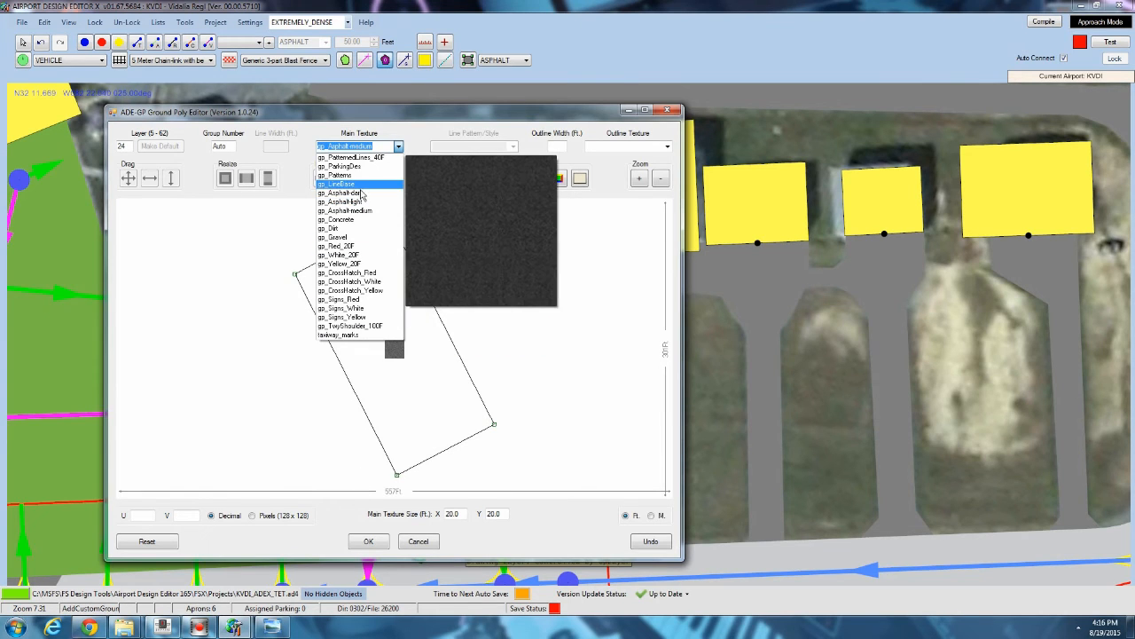
pyautogui.click(361, 214)
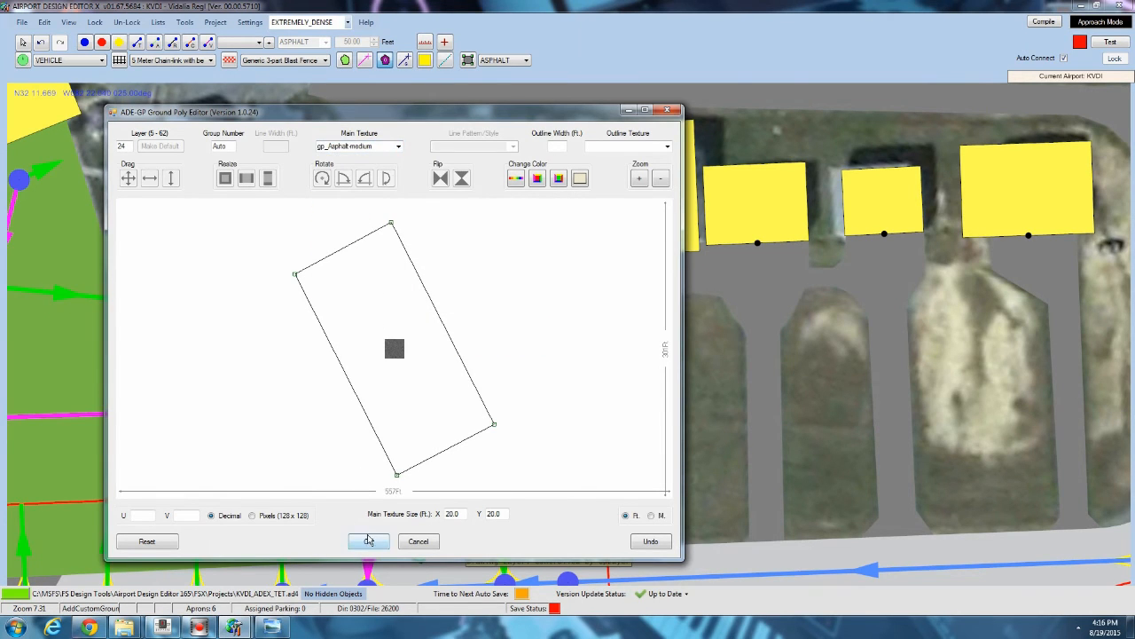
pyautogui.click(366, 538)
# Open the properties of the taxi link to the westernmost parking spot and close them unchanged.
pyautogui.scroll(-5, 570, 336)
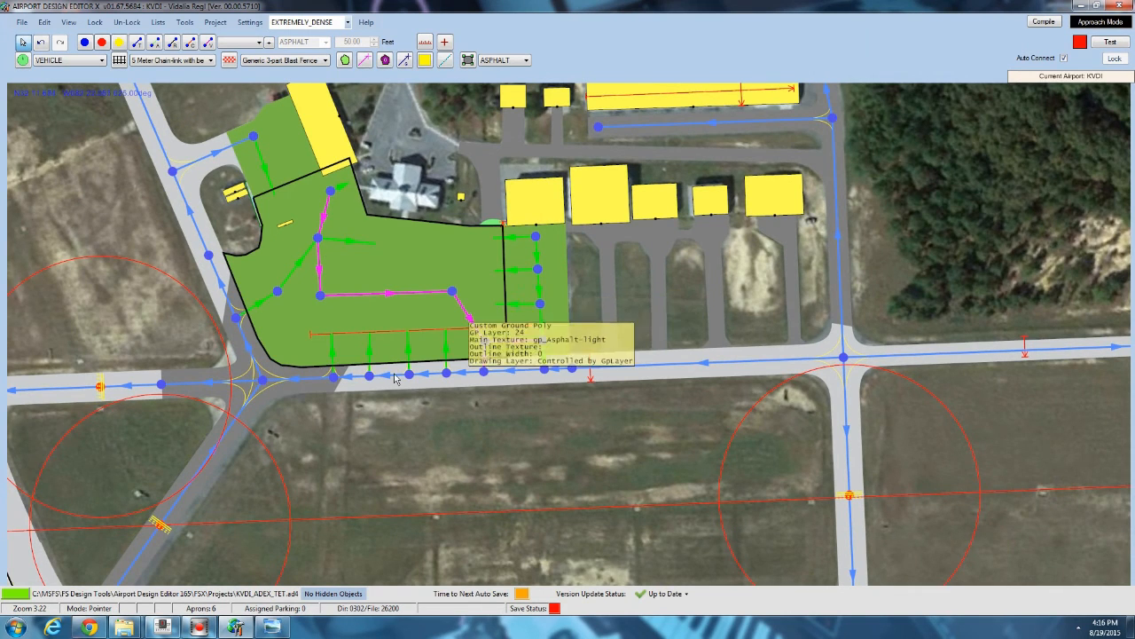
pyautogui.scroll(4, 386, 378)
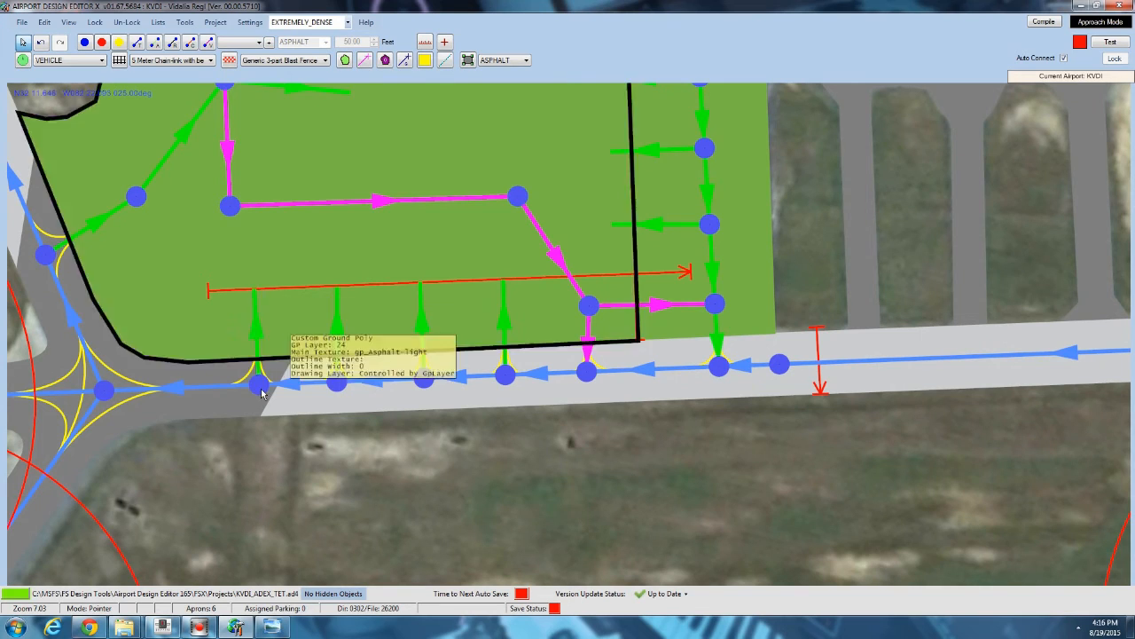
pyautogui.doubleClick(259, 333)
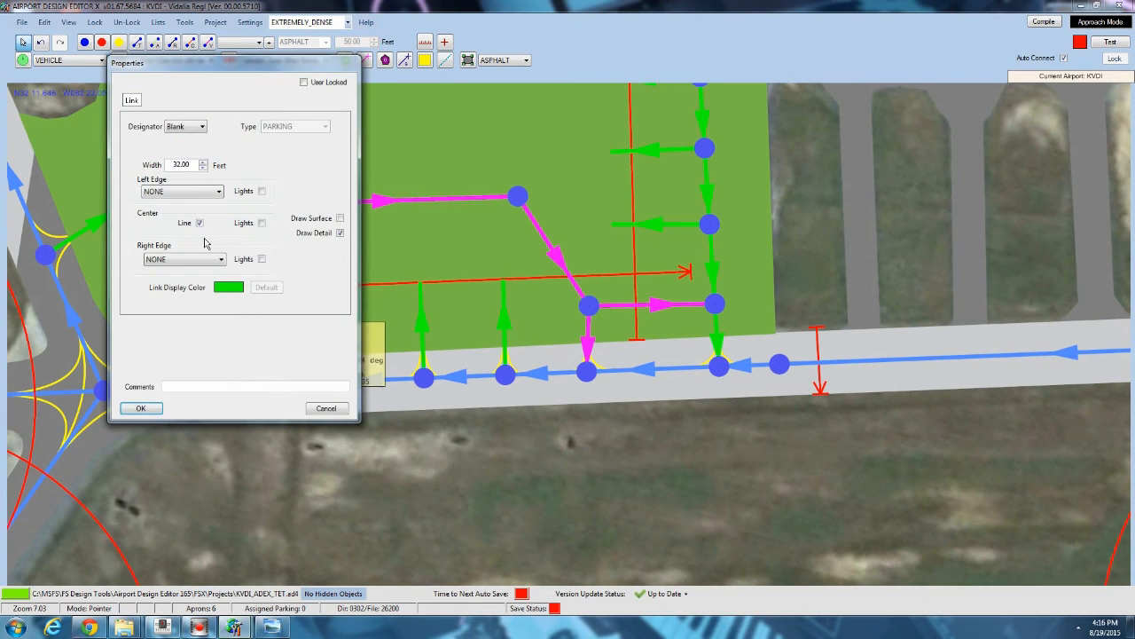
pyautogui.click(140, 409)
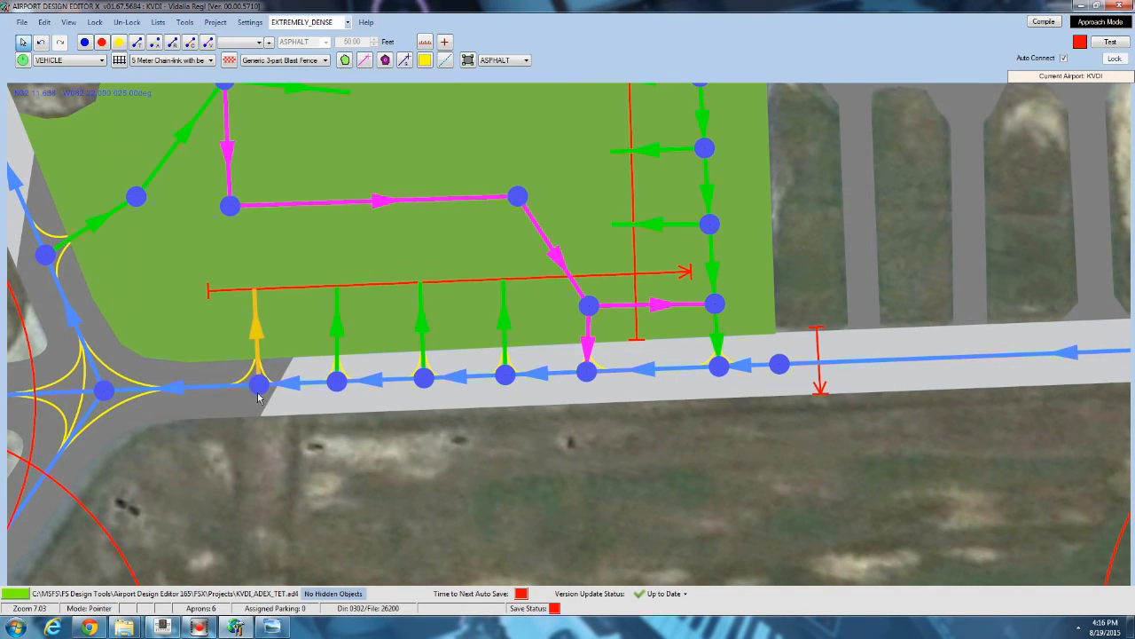
pyautogui.moveTo(292, 291); pyautogui.dragTo(265, 460, button='middle')
pyautogui.scroll(-1, 264, 460)
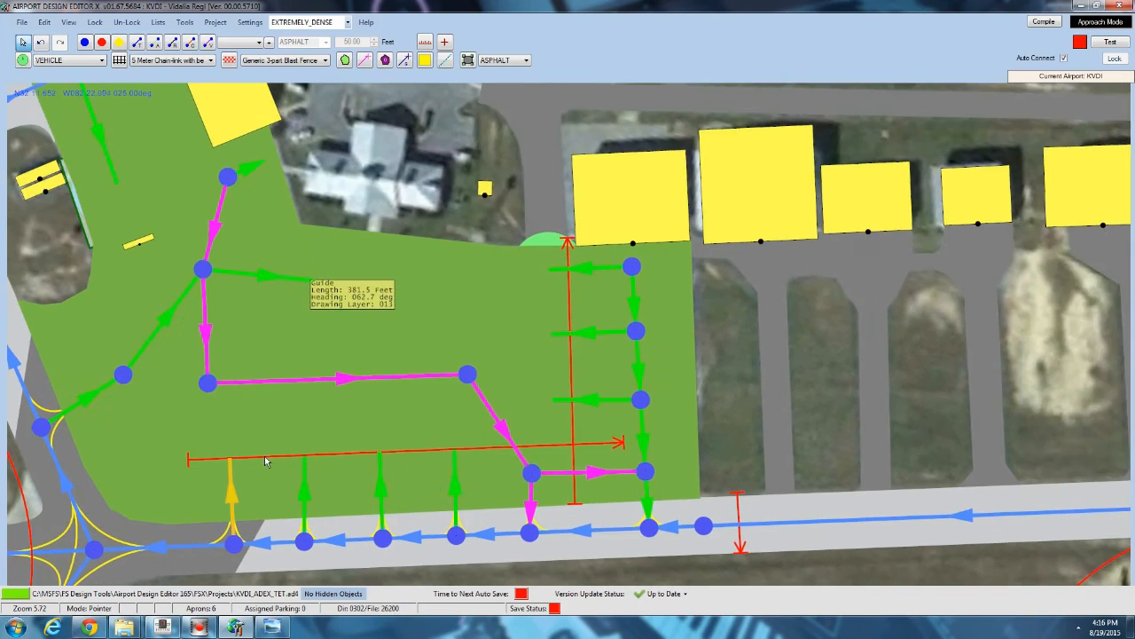
pyautogui.scroll(-1, 264, 460)
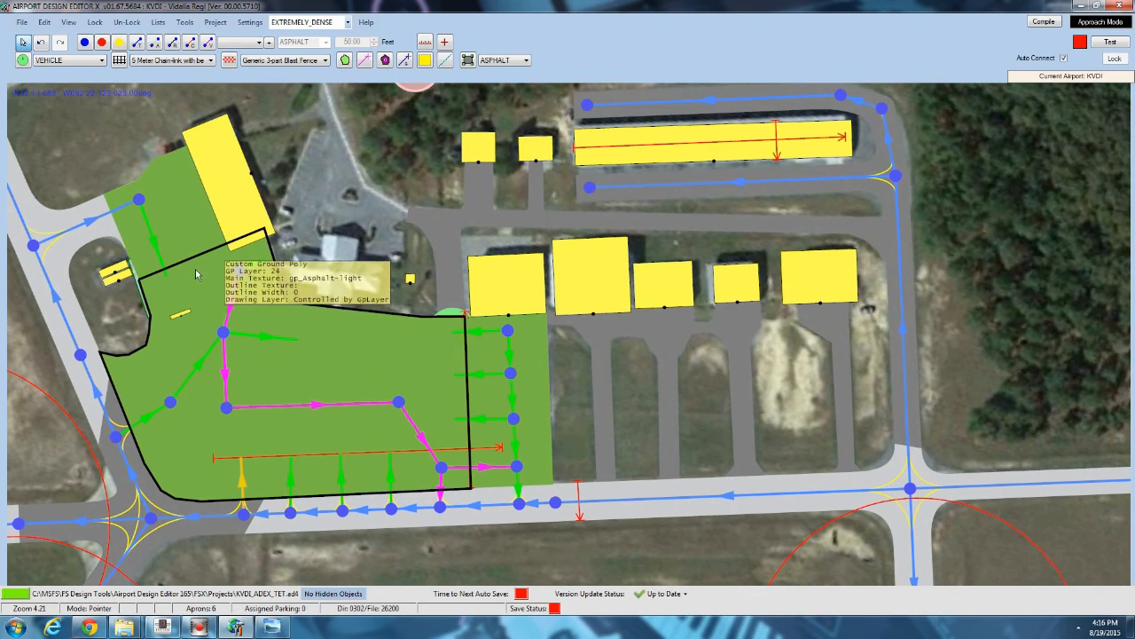
pyautogui.scroll(1, 187, 200)
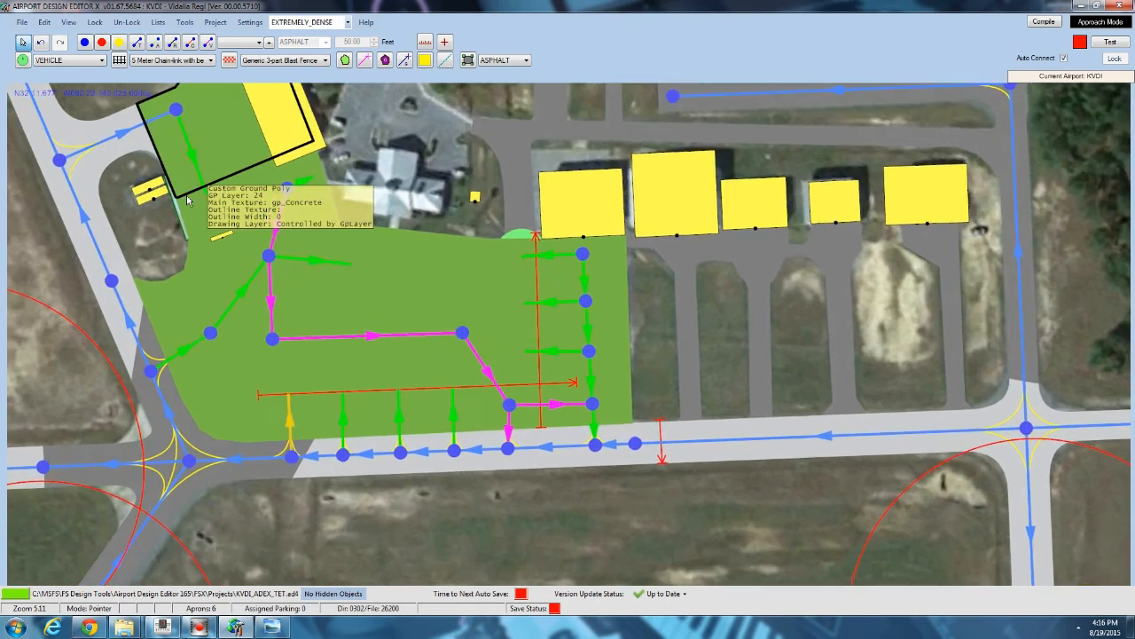
pyautogui.scroll(2, 187, 201)
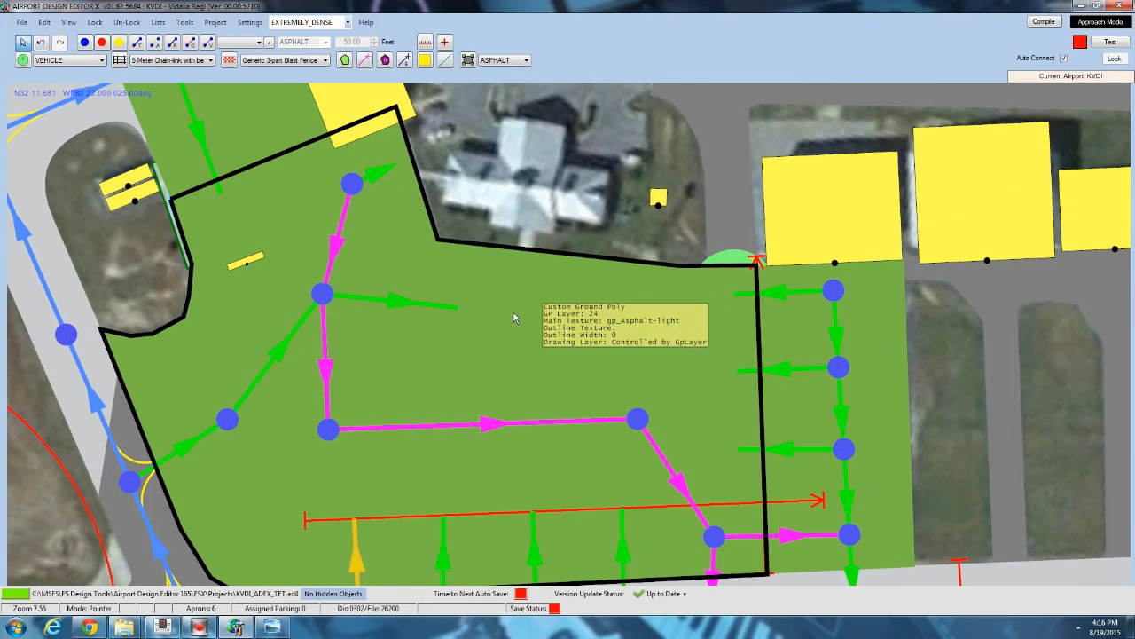
pyautogui.moveTo(514, 312); pyautogui.dragTo(428, 89)
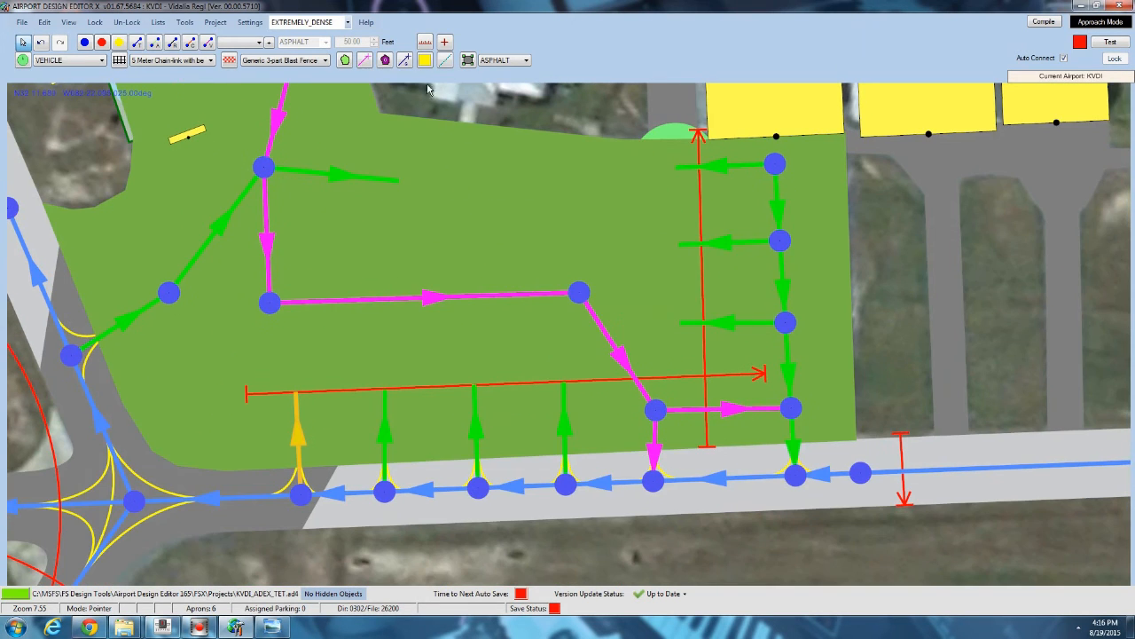
# Draw a ground poly line along the terminal apron's western and southern edges.
pyautogui.scroll(3, 121, 321)
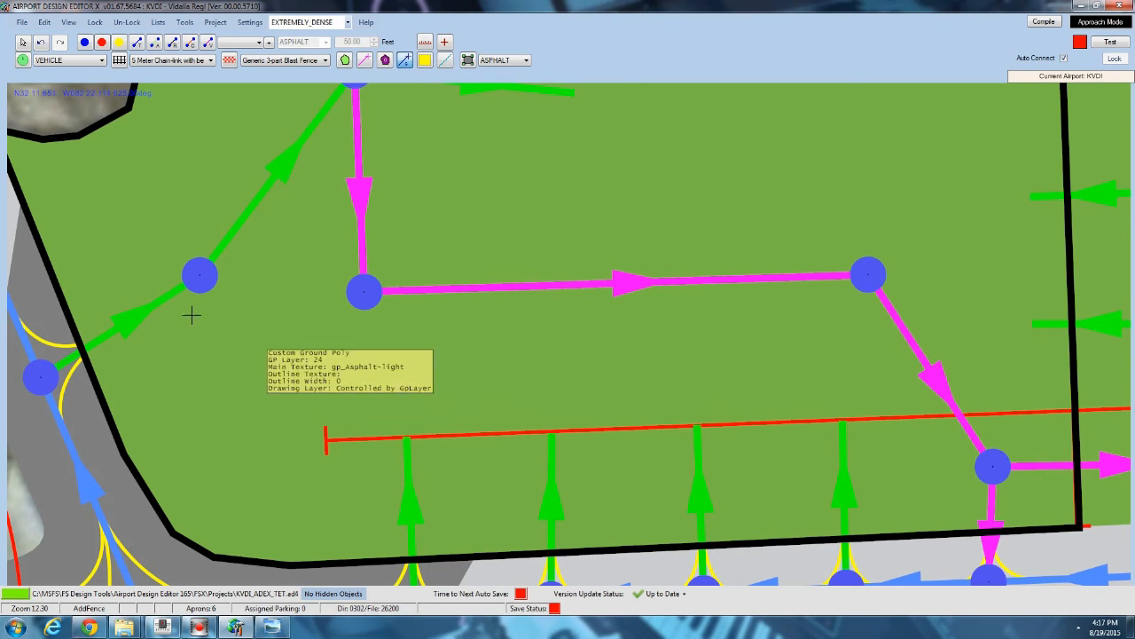
pyautogui.click(42, 142)
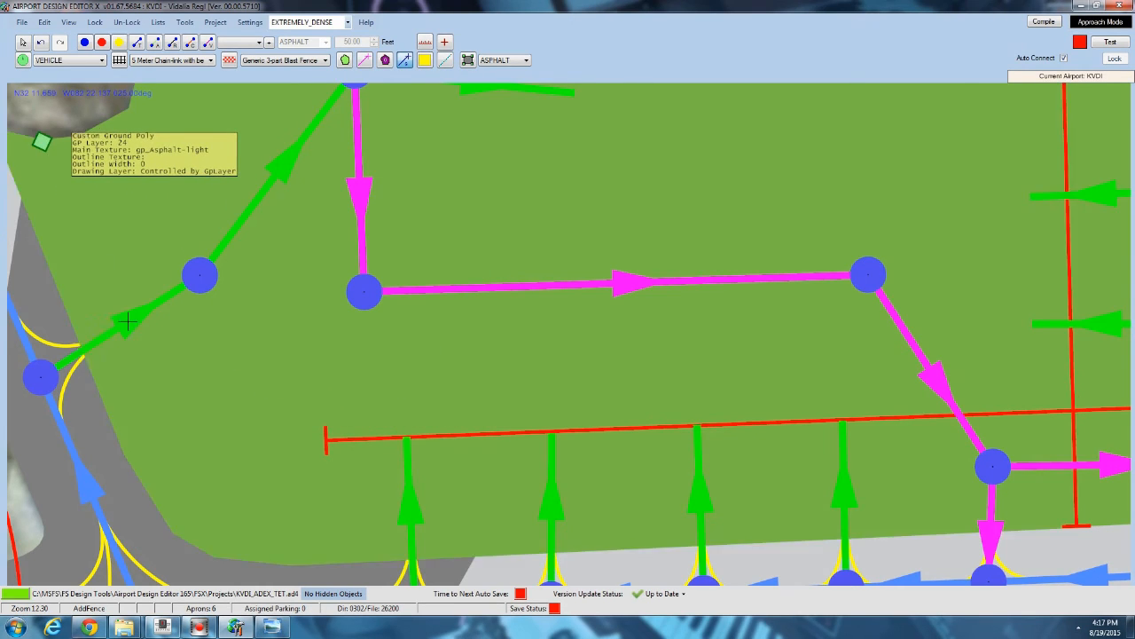
pyautogui.click(172, 426)
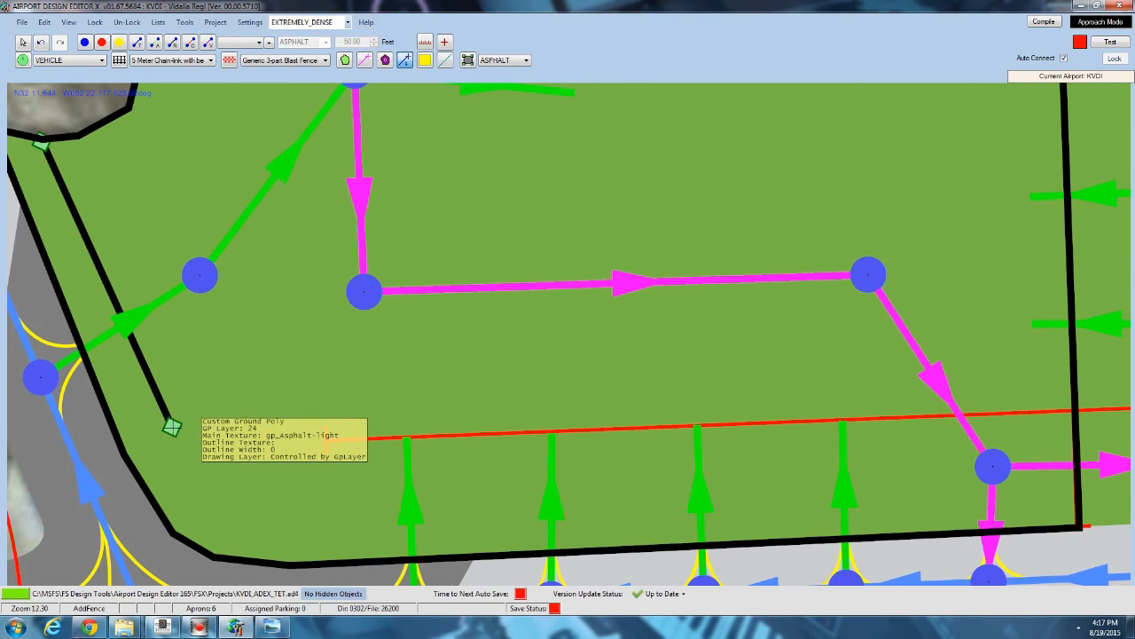
pyautogui.click(314, 503)
pyautogui.moveTo(756, 474); pyautogui.dragTo(243, 401, button='middle')
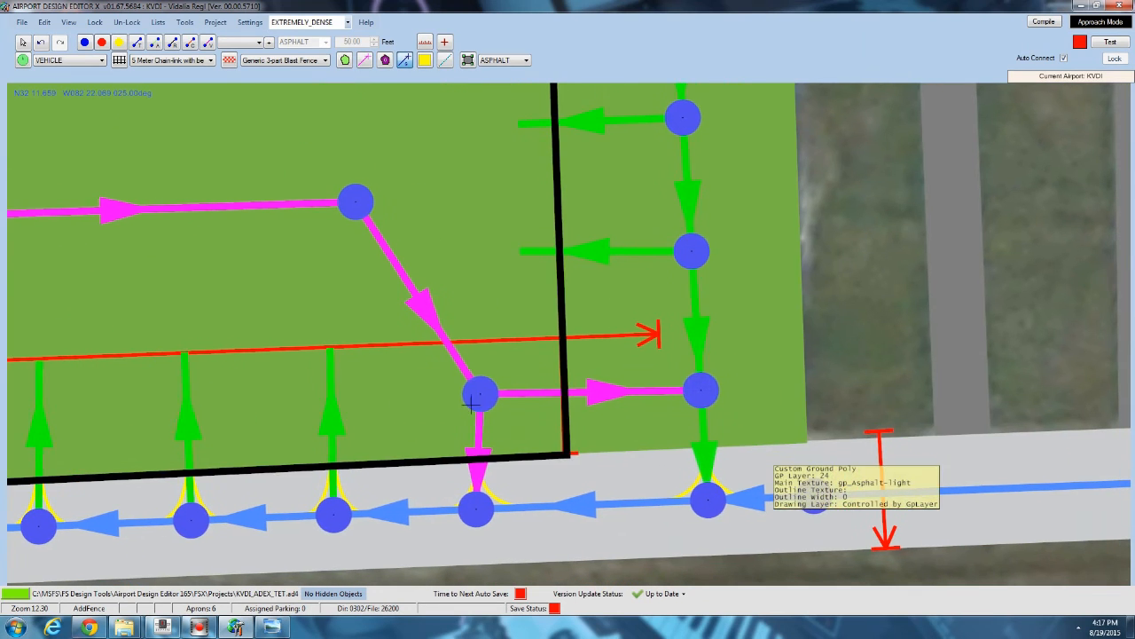
pyautogui.doubleClick(802, 397)
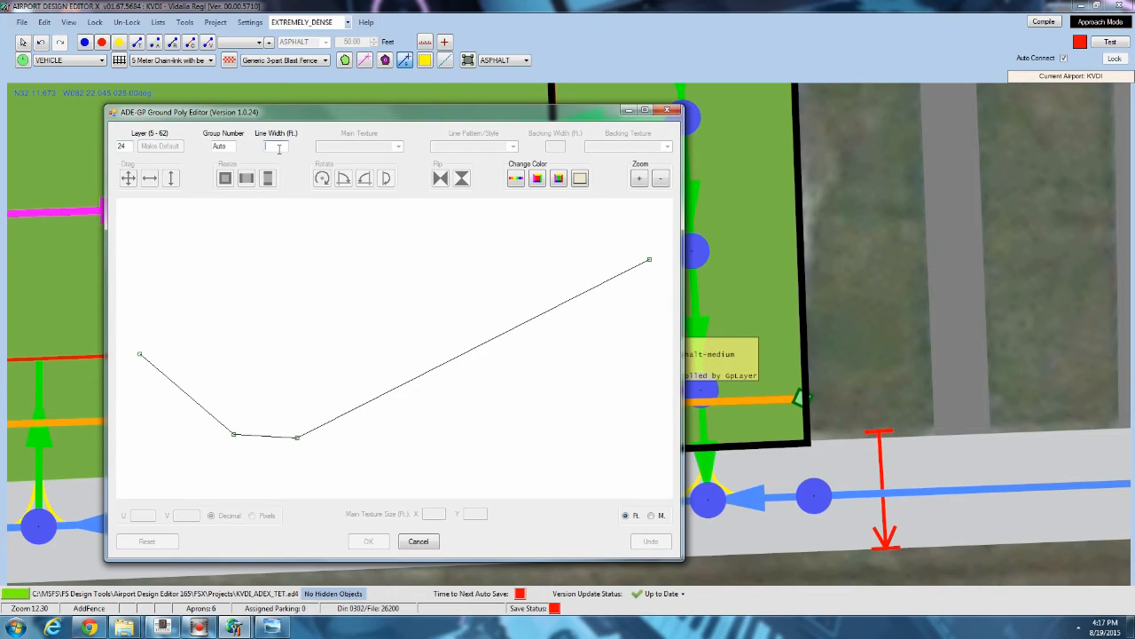
# Set the line's width to 4 ft, main texture gp_PatternedLines_40F and line pattern Apron Limit.
pyautogui.write('4')
pyautogui.click(398, 146)
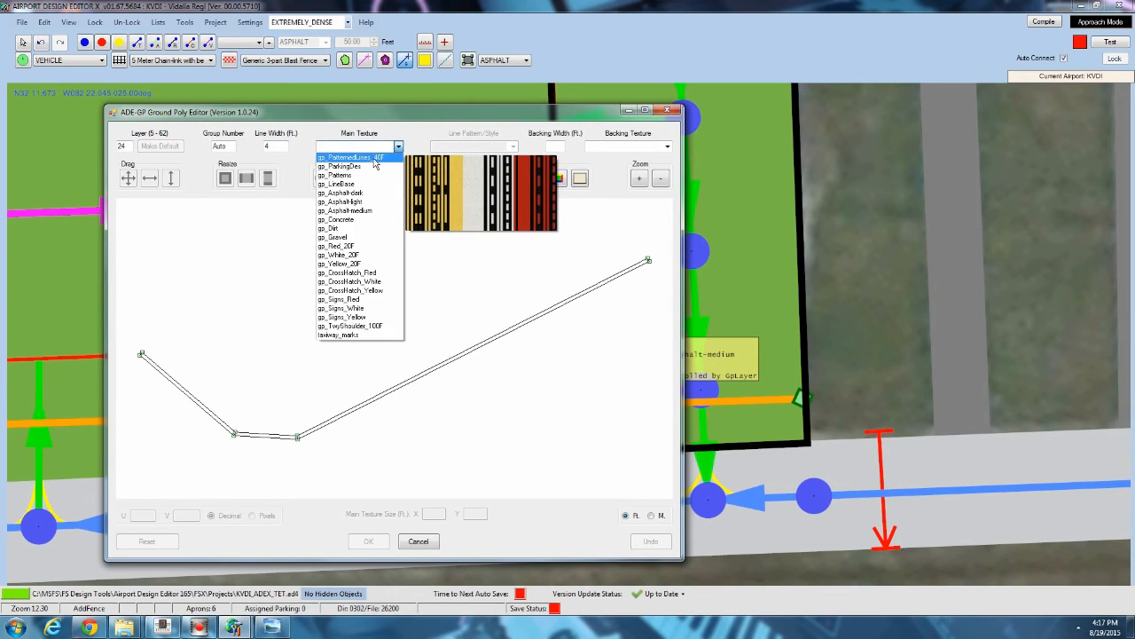
pyautogui.click(373, 160)
pyautogui.click(471, 166)
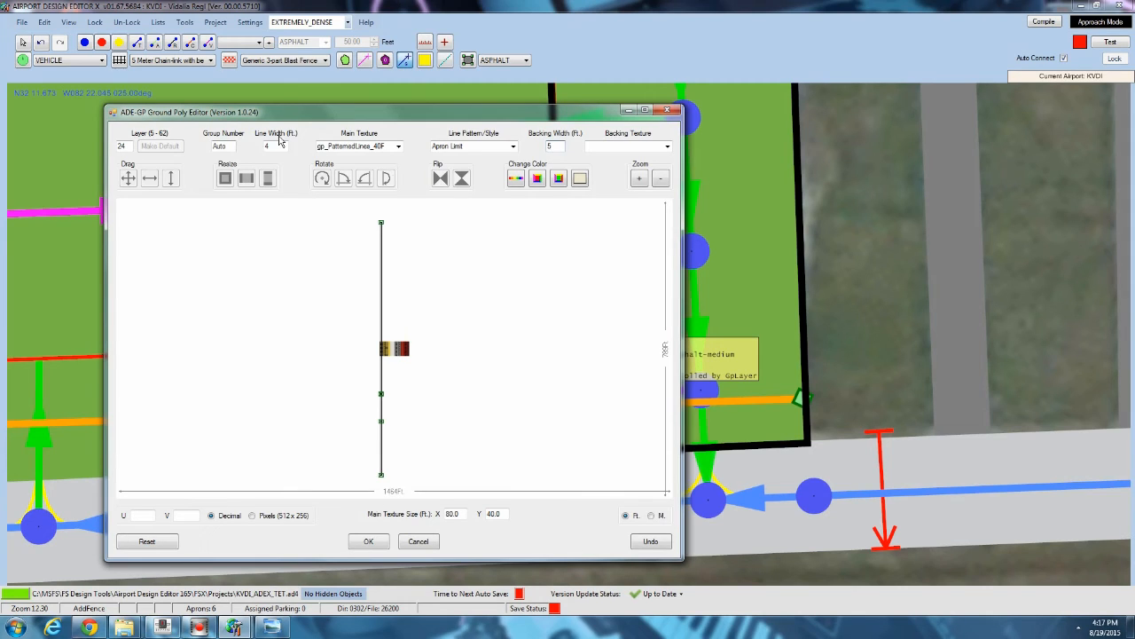
pyautogui.click(511, 147)
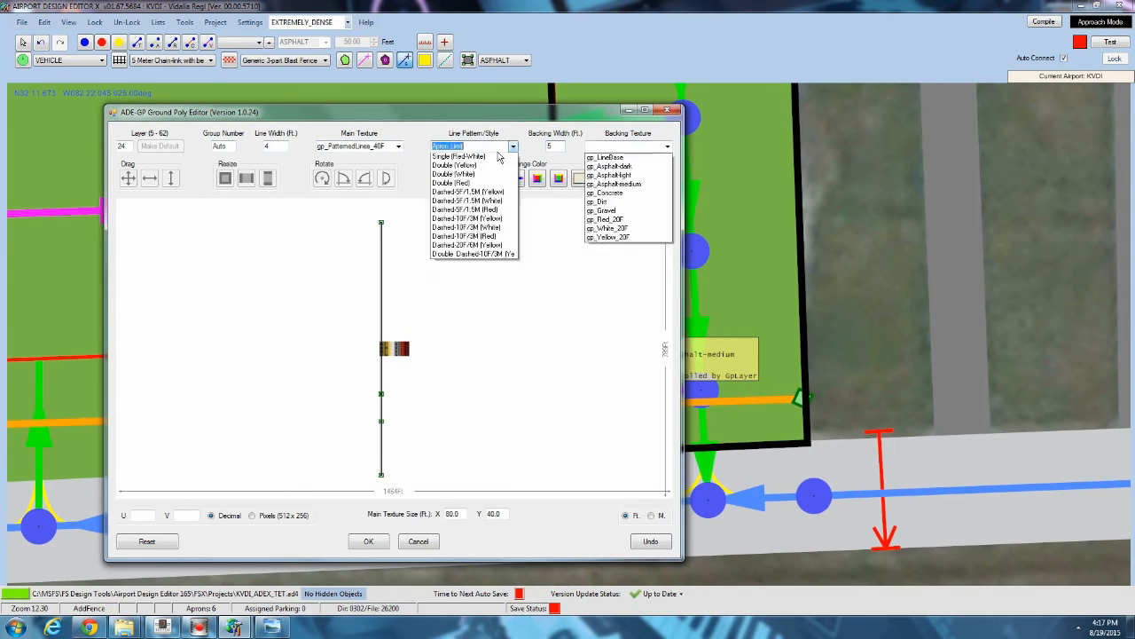
pyautogui.click(484, 147)
pyautogui.click(512, 147)
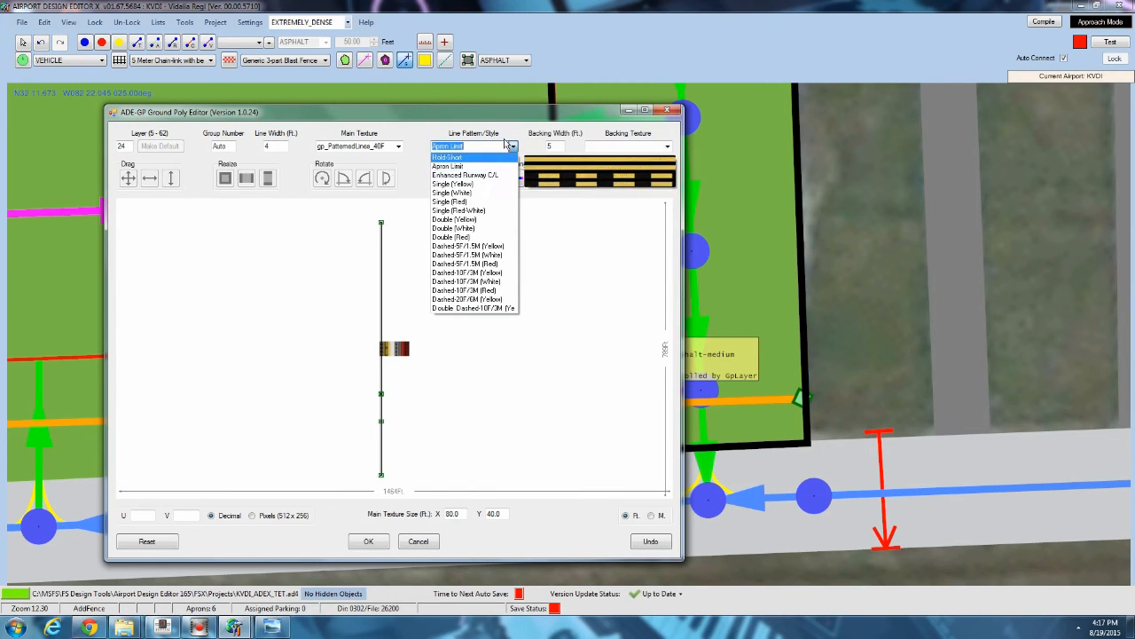
pyautogui.click(546, 142)
pyautogui.click(667, 148)
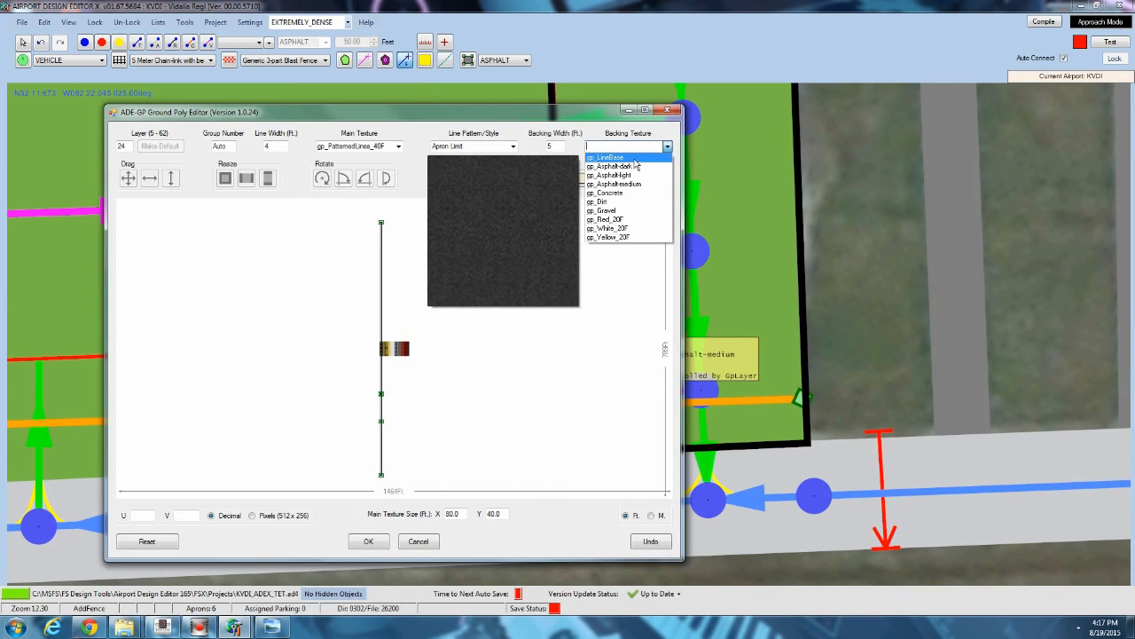
pyautogui.click(601, 427)
pyautogui.click(560, 146)
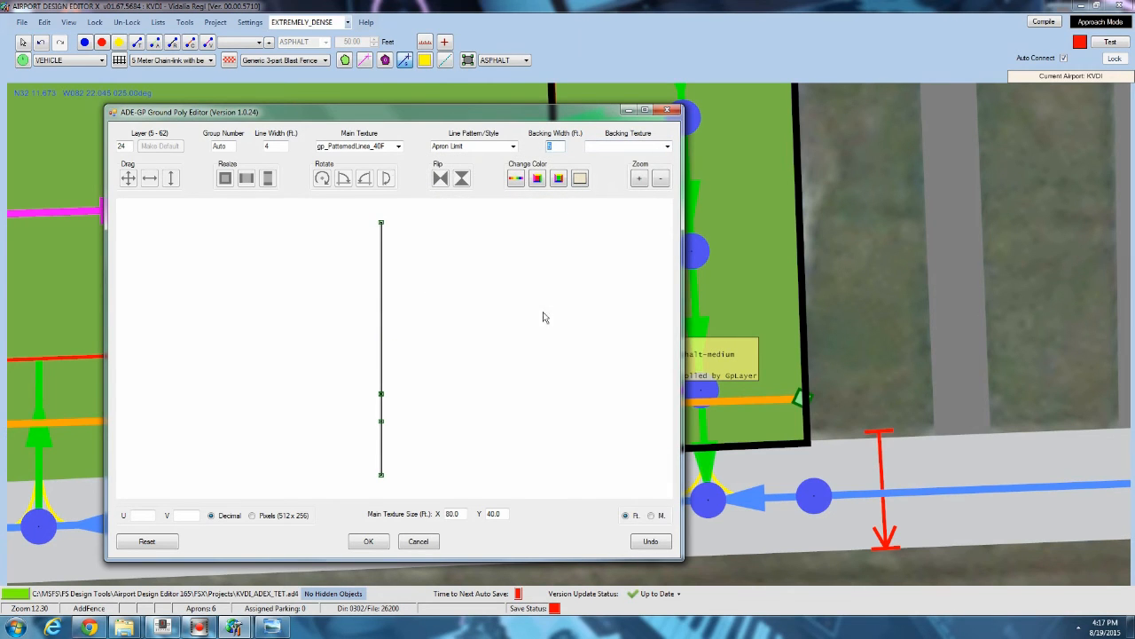
pyautogui.click(368, 541)
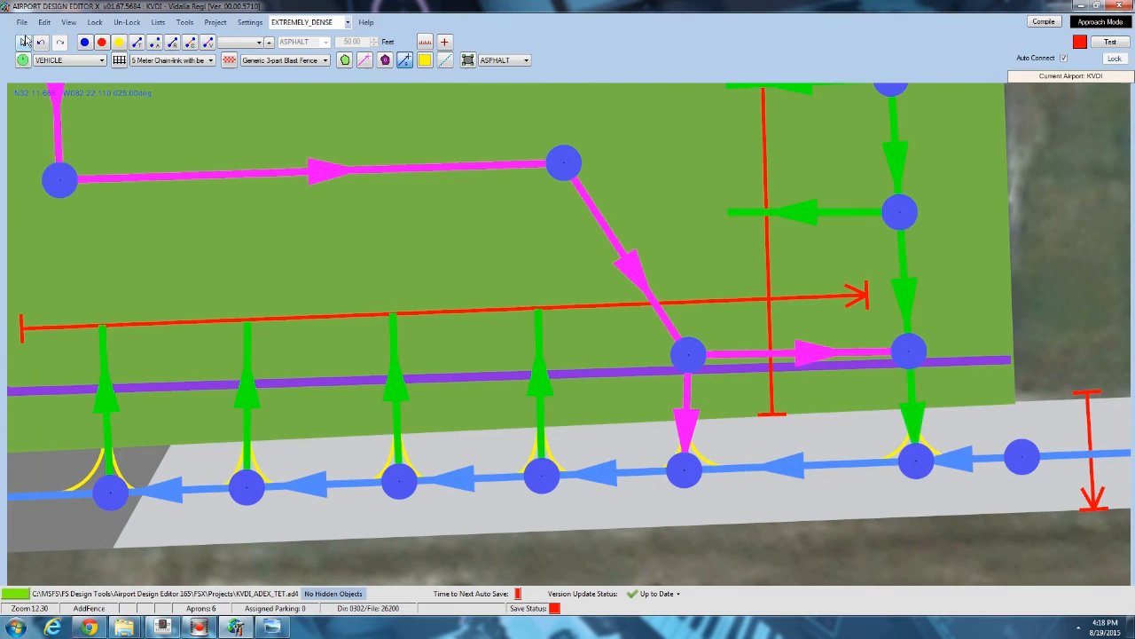
# Delete the newly drawn apron limit line.
pyautogui.click(25, 41)
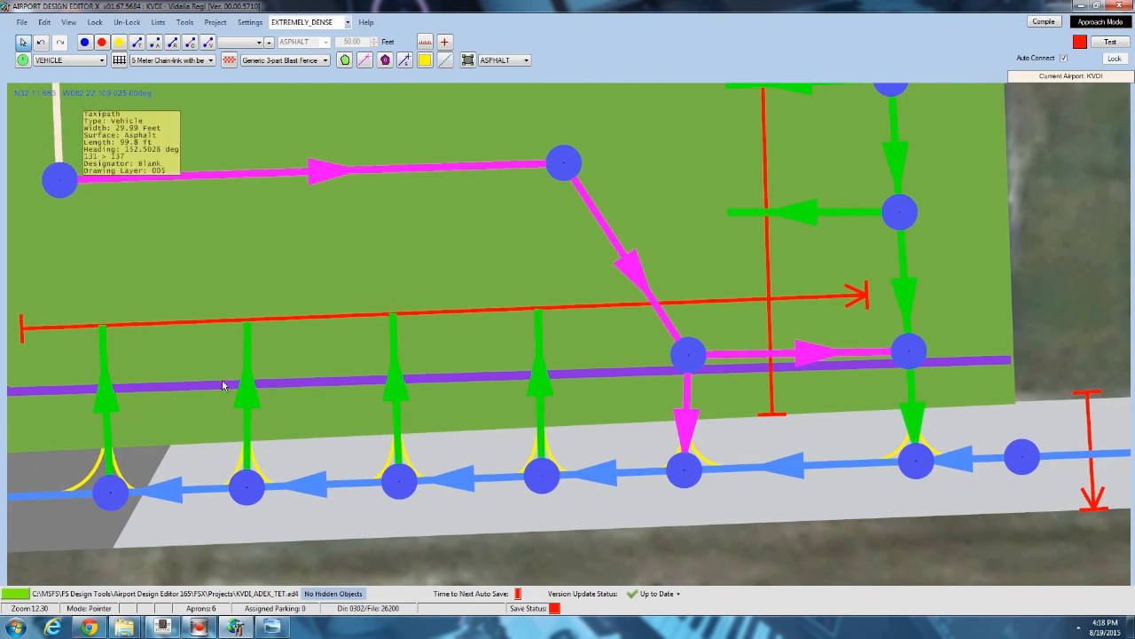
pyautogui.scroll(-3, 433, 253)
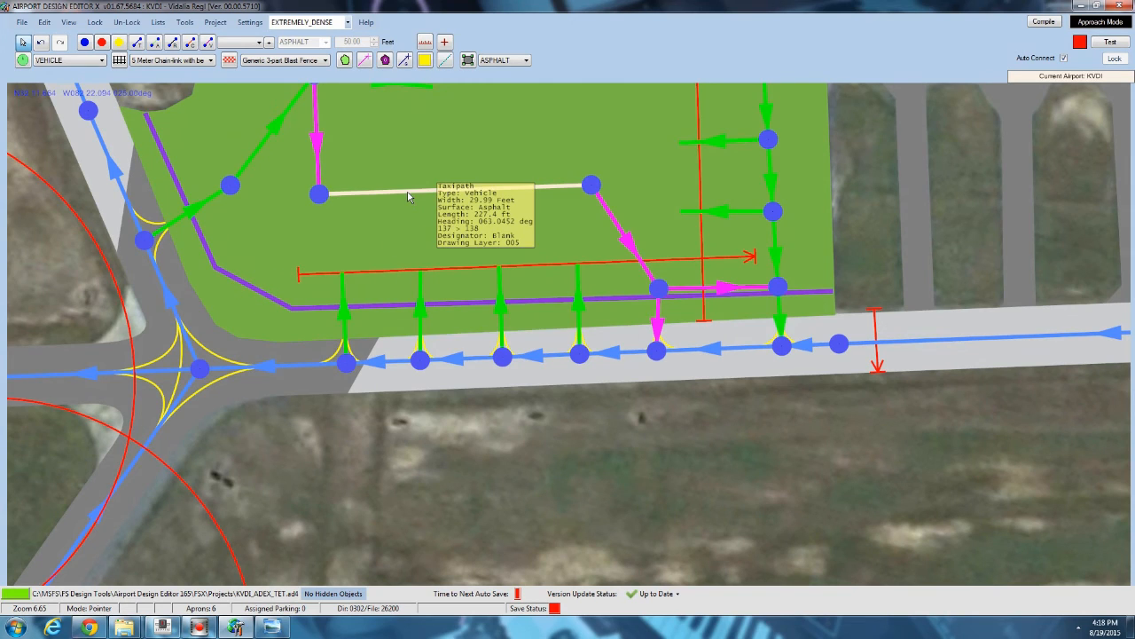
pyautogui.click(141, 159)
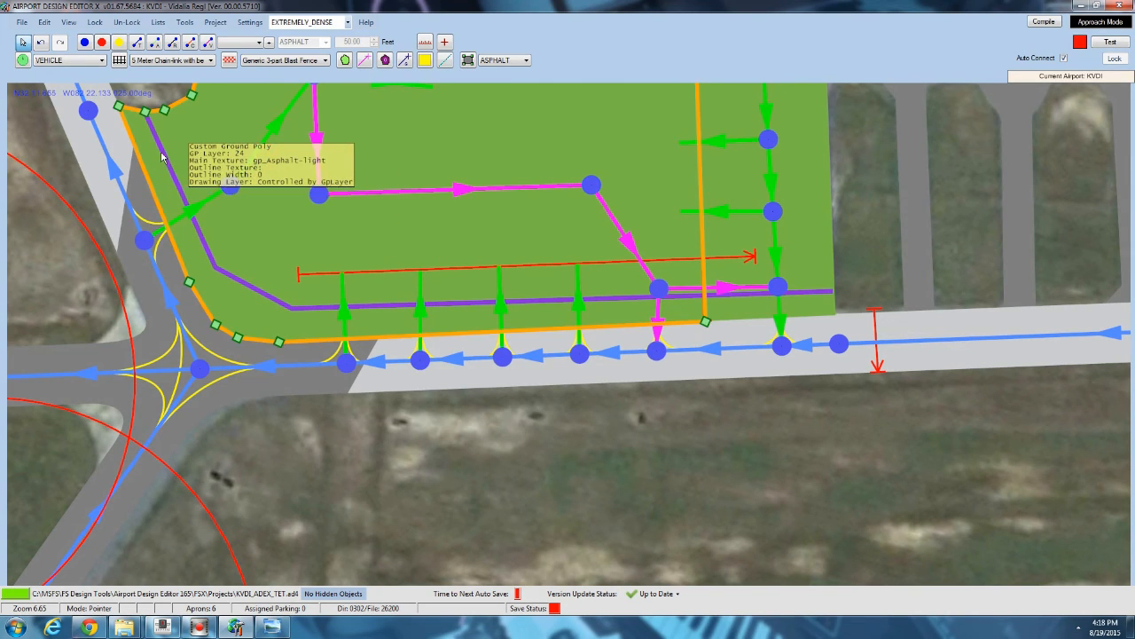
pyautogui.click(163, 157)
pyautogui.press('Delete')
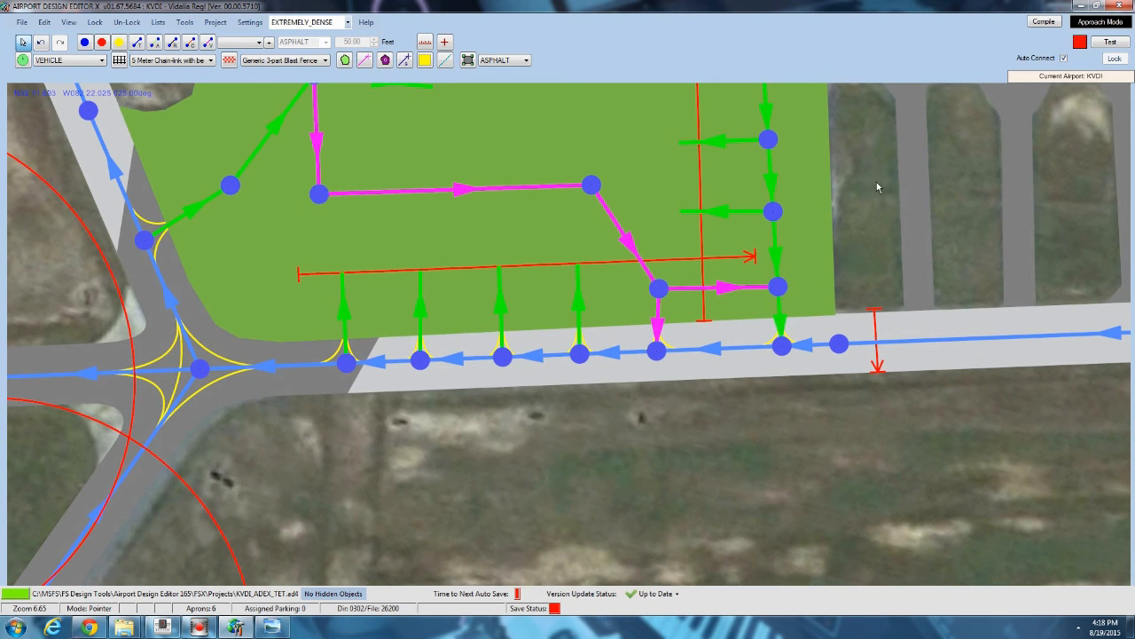
# Open the Add Library Object dialog at the terminal building north of the apron.
pyautogui.moveTo(876, 186); pyautogui.dragTo(854, 255)
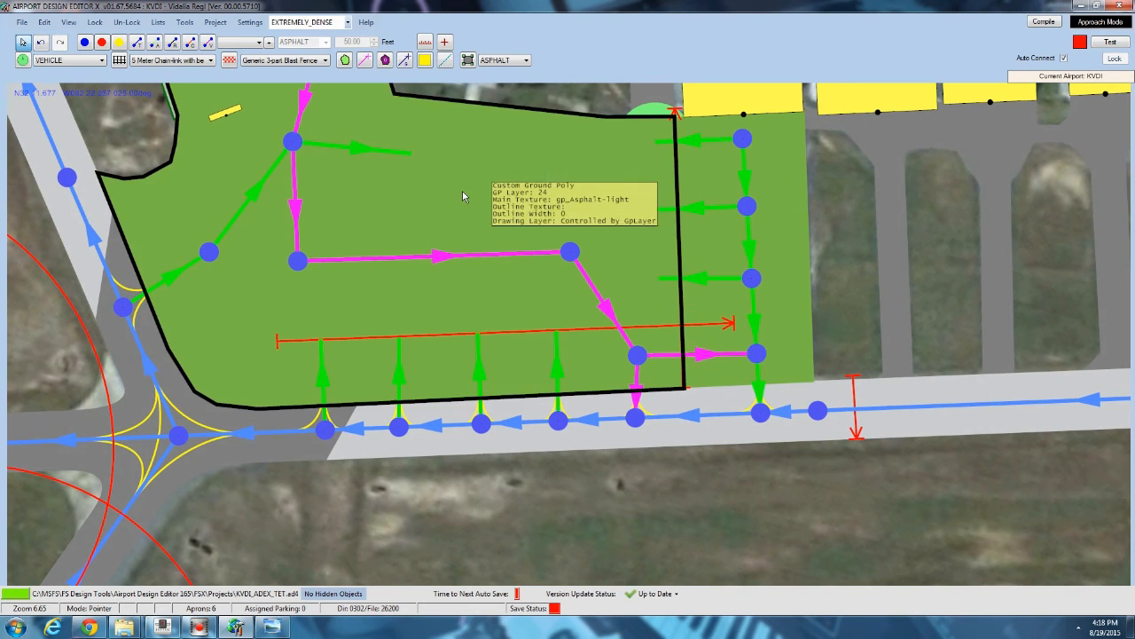
pyautogui.moveTo(455, 124); pyautogui.dragTo(430, 240)
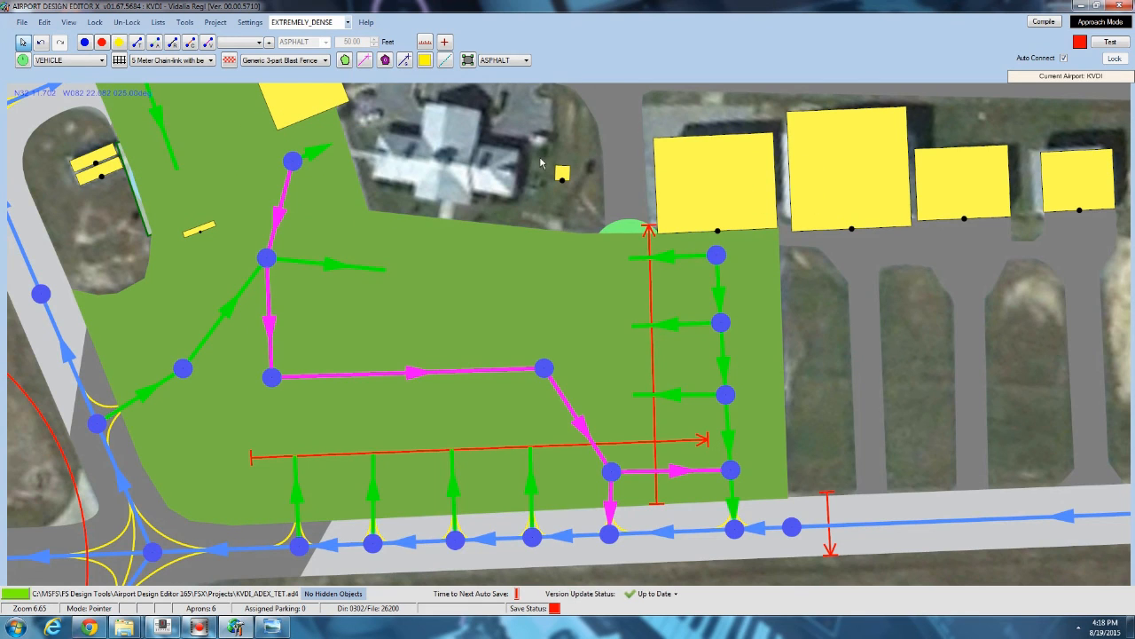
pyautogui.moveTo(506, 197); pyautogui.dragTo(449, 261)
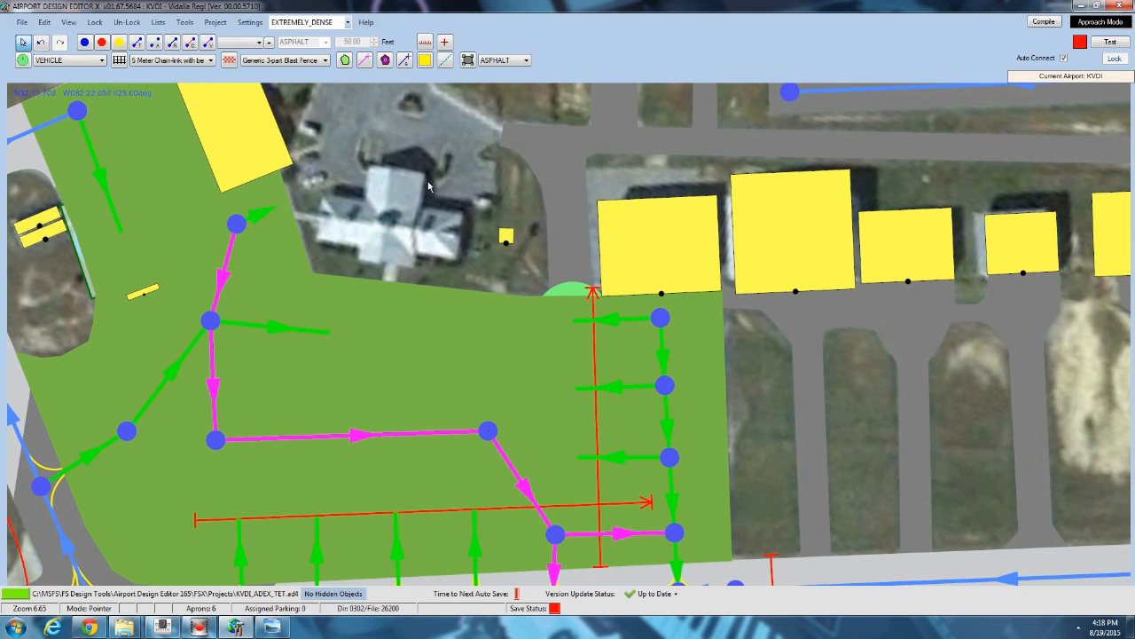
pyautogui.scroll(-4, 432, 184)
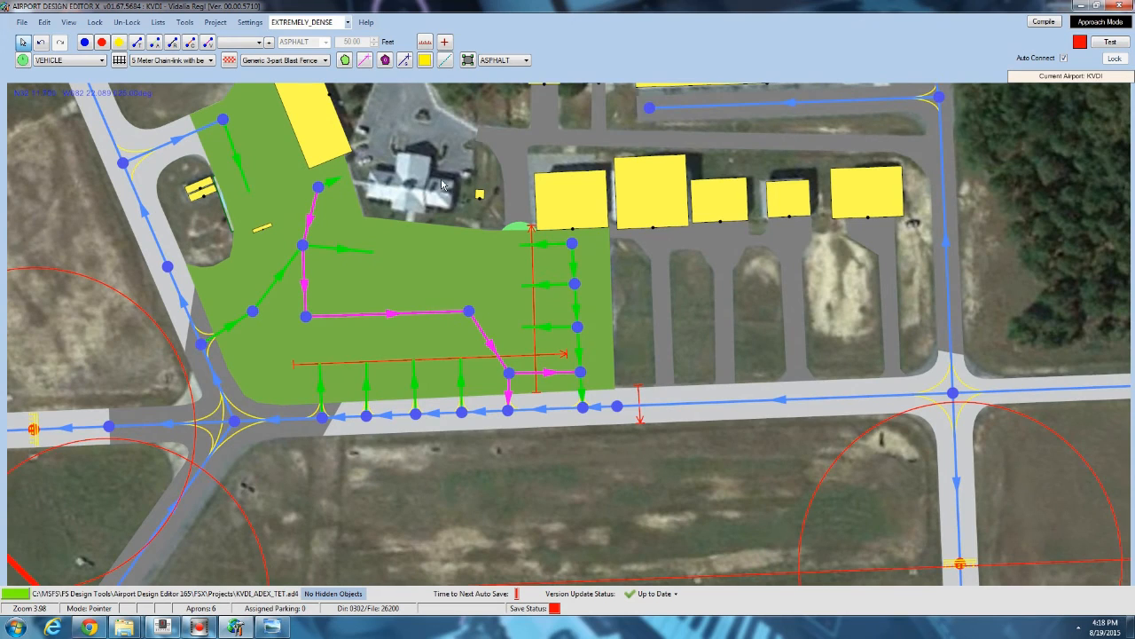
pyautogui.moveTo(451, 185); pyautogui.dragTo(460, 237)
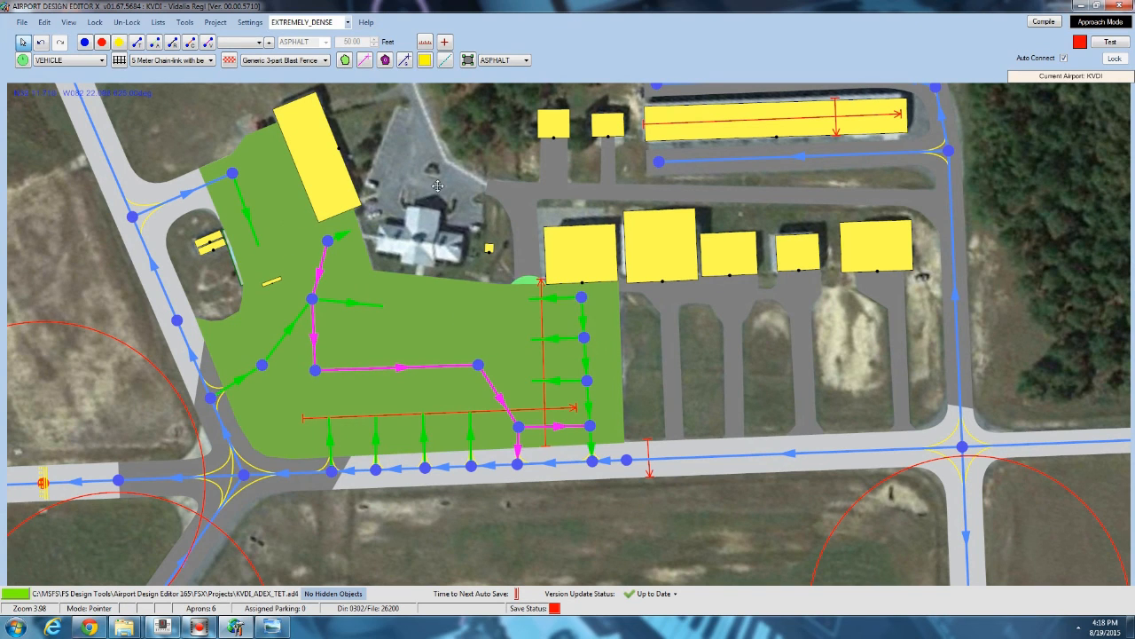
pyautogui.scroll(1, 407, 234)
pyautogui.scroll(5, 407, 234)
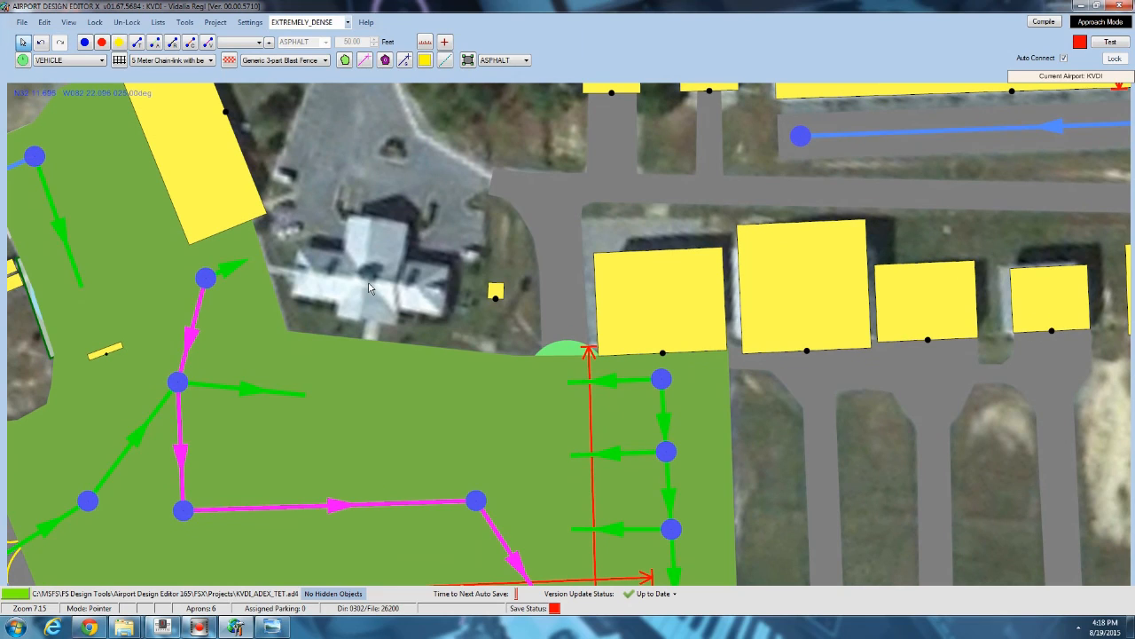
pyautogui.rightClick(371, 286)
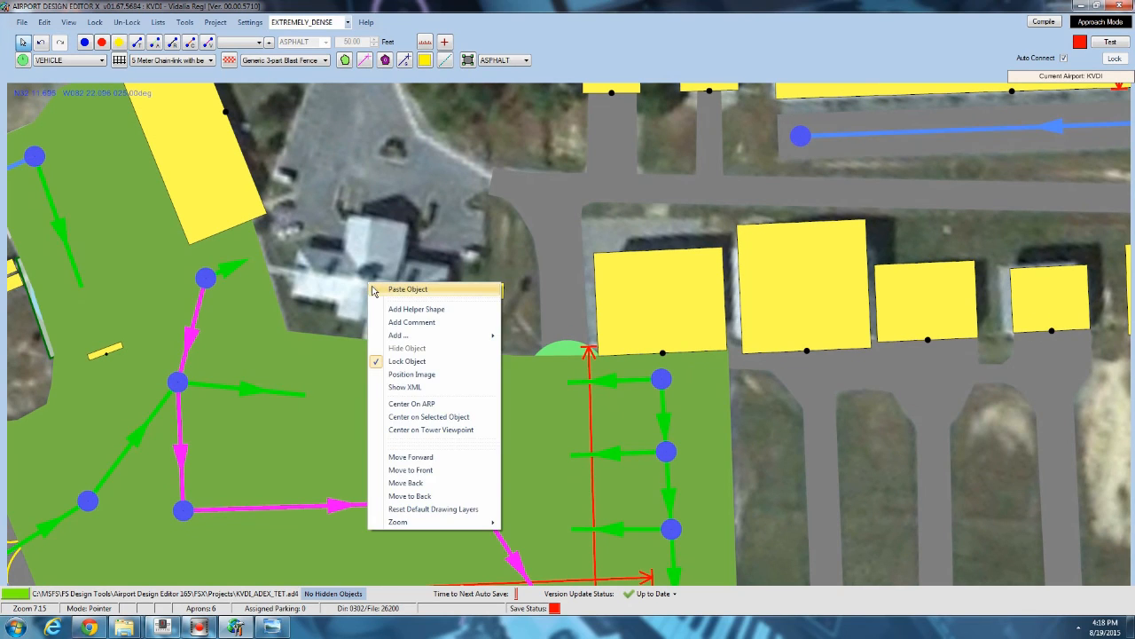
pyautogui.click(357, 285)
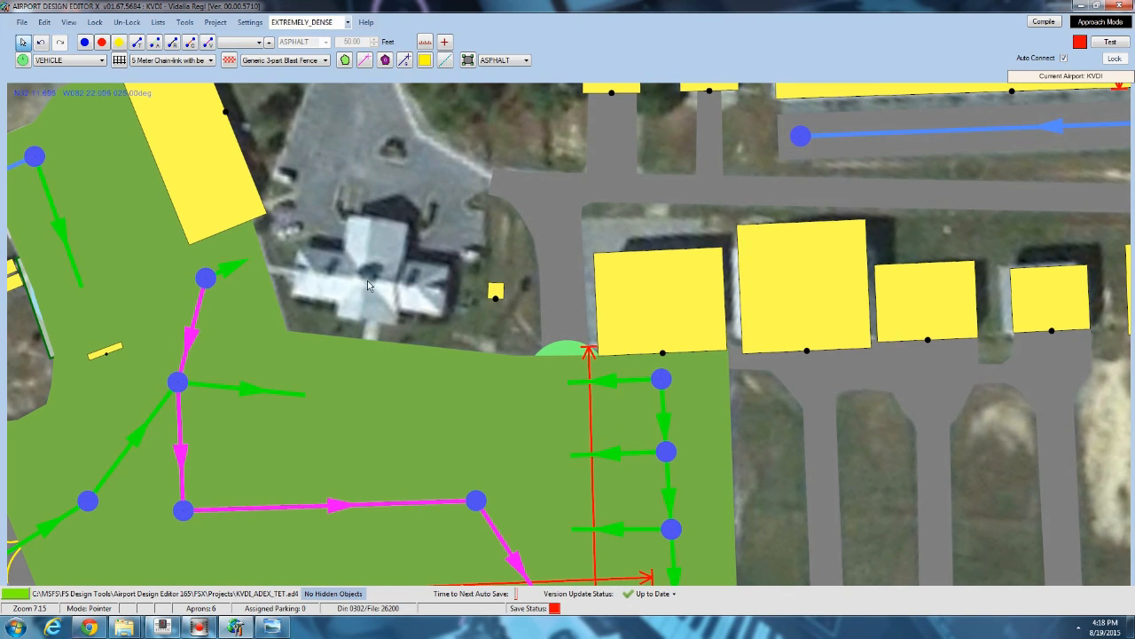
pyautogui.rightClick(367, 280)
pyautogui.moveTo(413, 334)
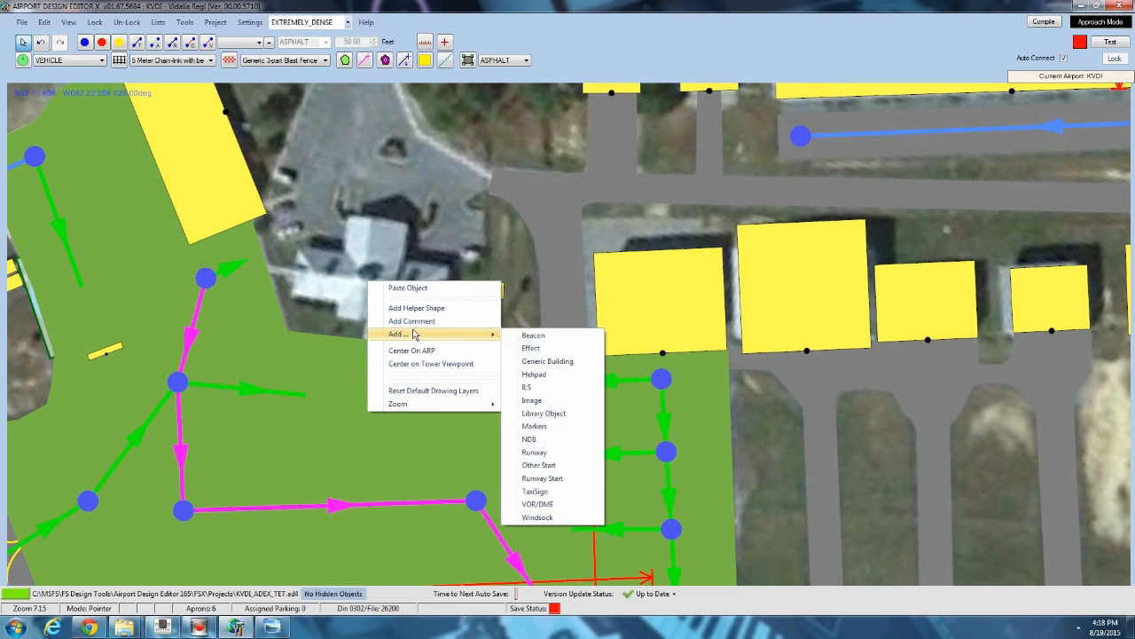
pyautogui.click(564, 414)
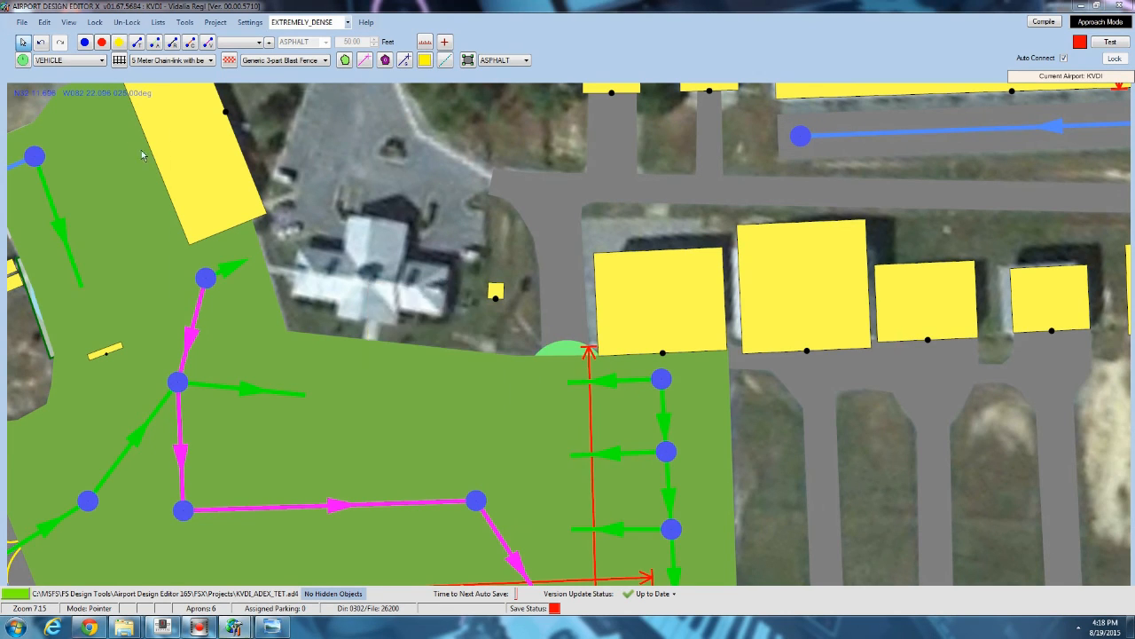
# Browse the hangar and FBO buildings in the Airport_Buildings_AP library.
pyautogui.click(290, 119)
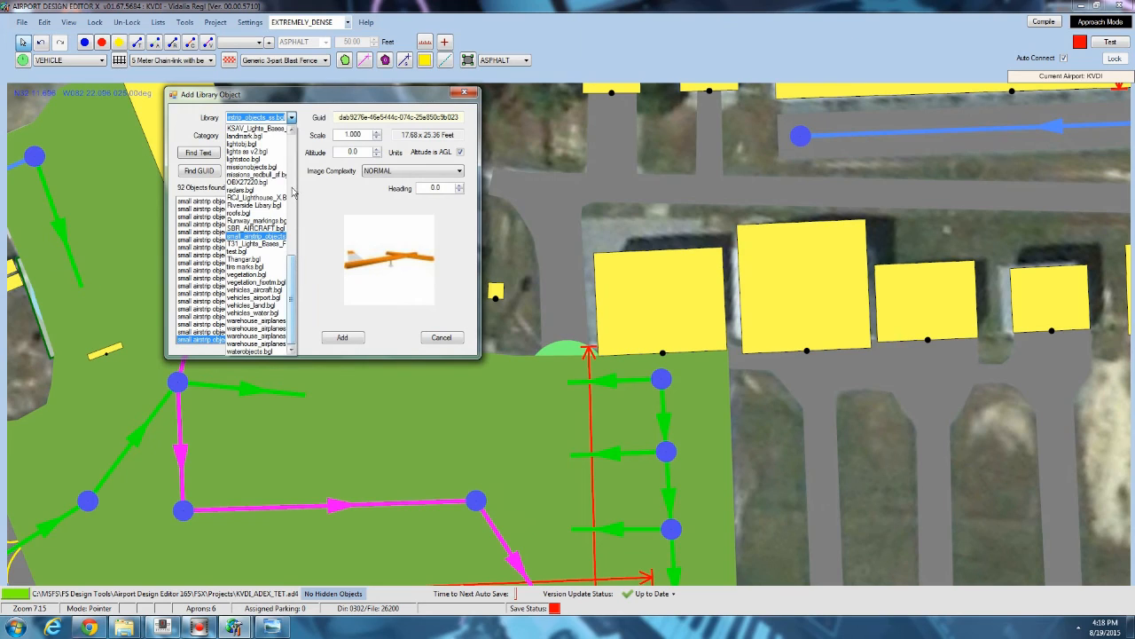
pyautogui.moveTo(289, 305); pyautogui.dragTo(288, 178)
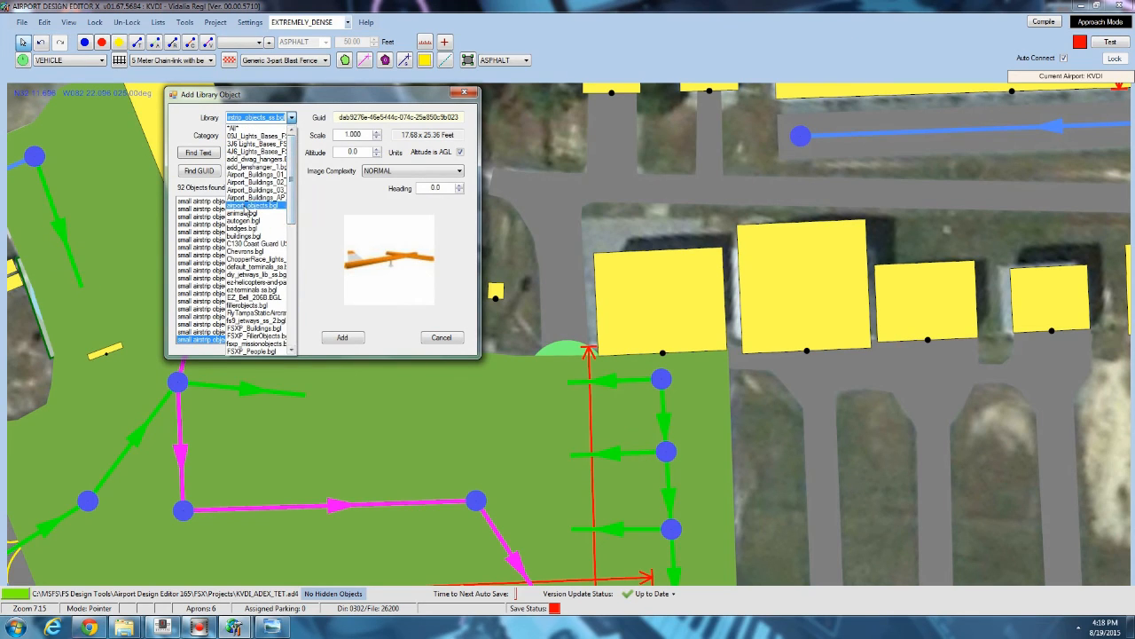
pyautogui.click(245, 198)
pyautogui.click(245, 226)
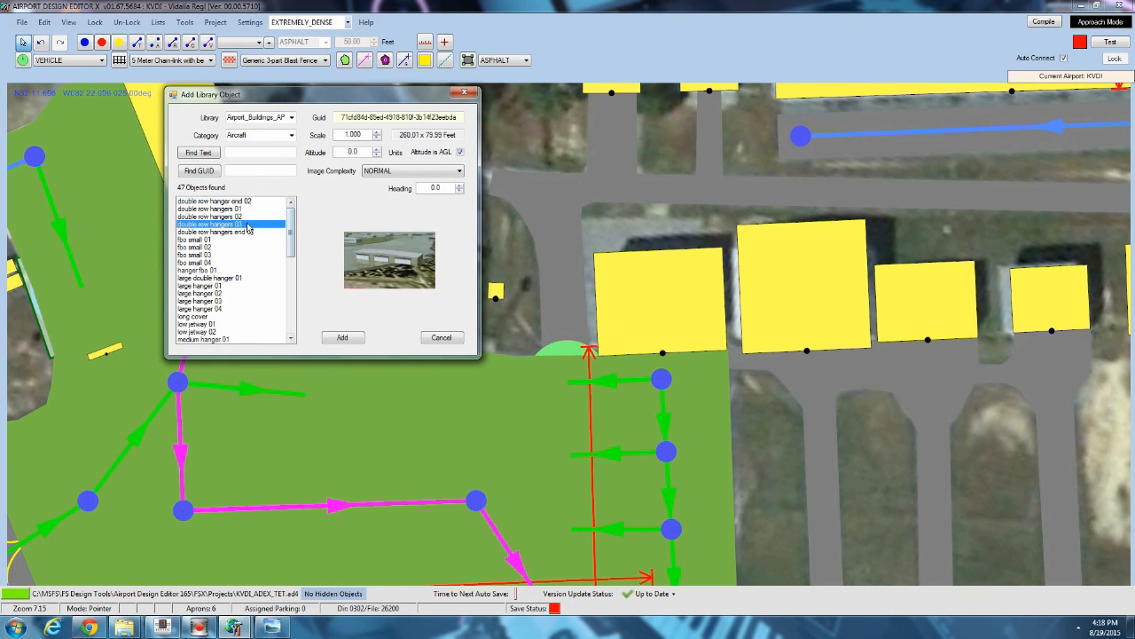
pyautogui.scroll(-2, 237, 228)
pyautogui.click(213, 225)
pyautogui.click(206, 217)
pyautogui.scroll(1, 205, 221)
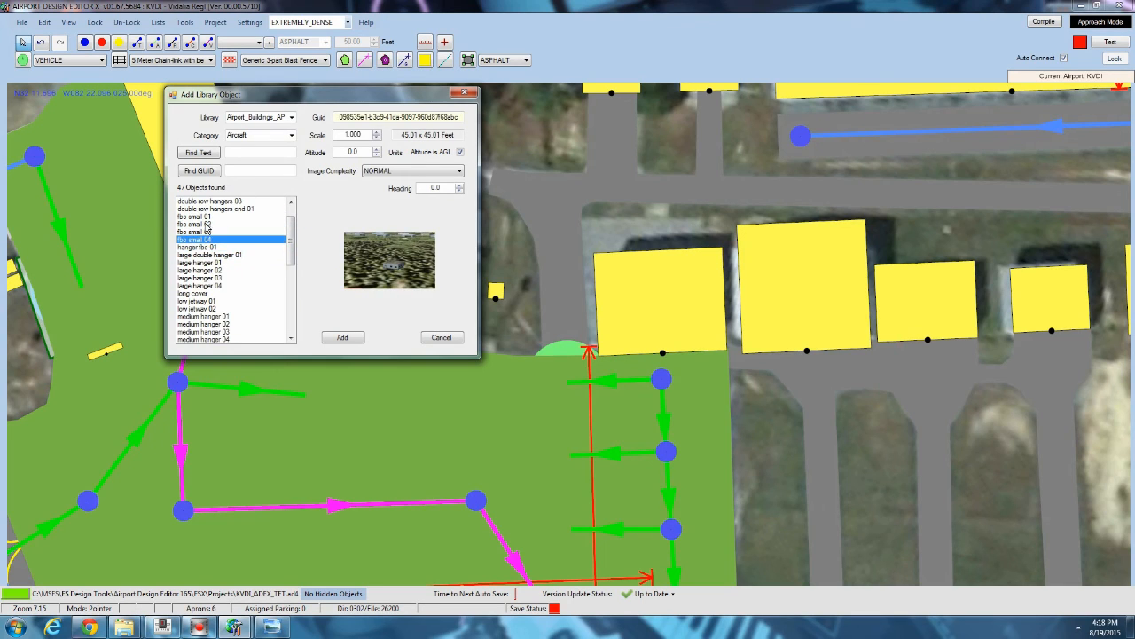
pyautogui.click(205, 233)
pyautogui.click(205, 225)
pyautogui.click(205, 217)
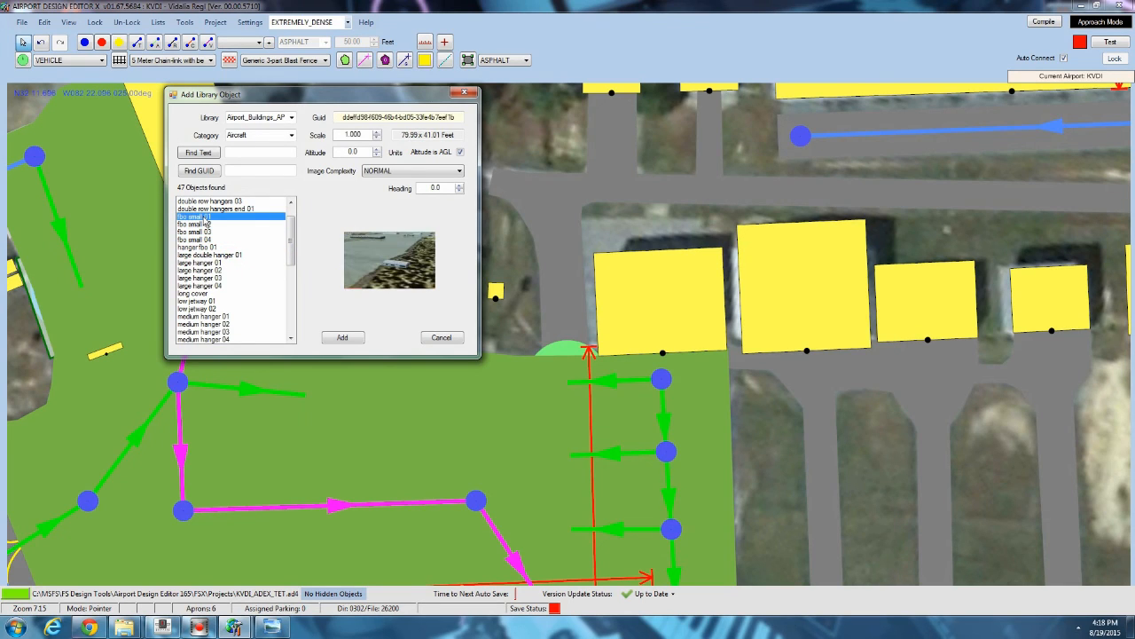
# Browse the FBO buildings in the airport_objects.bgl library.
pyautogui.click(291, 117)
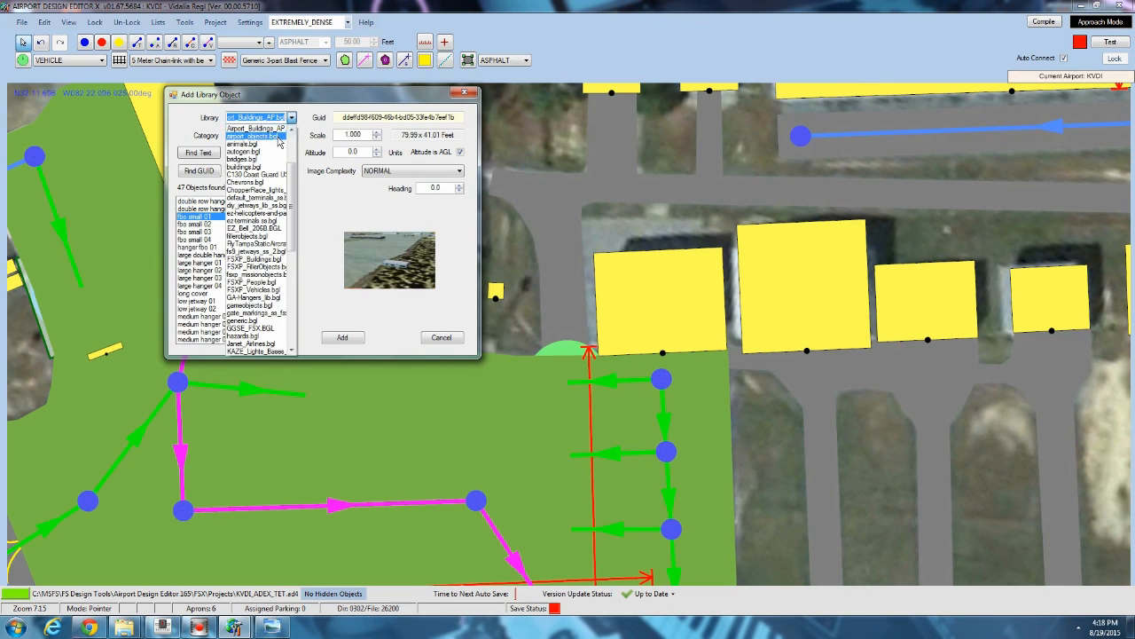
pyautogui.click(266, 142)
pyautogui.click(197, 286)
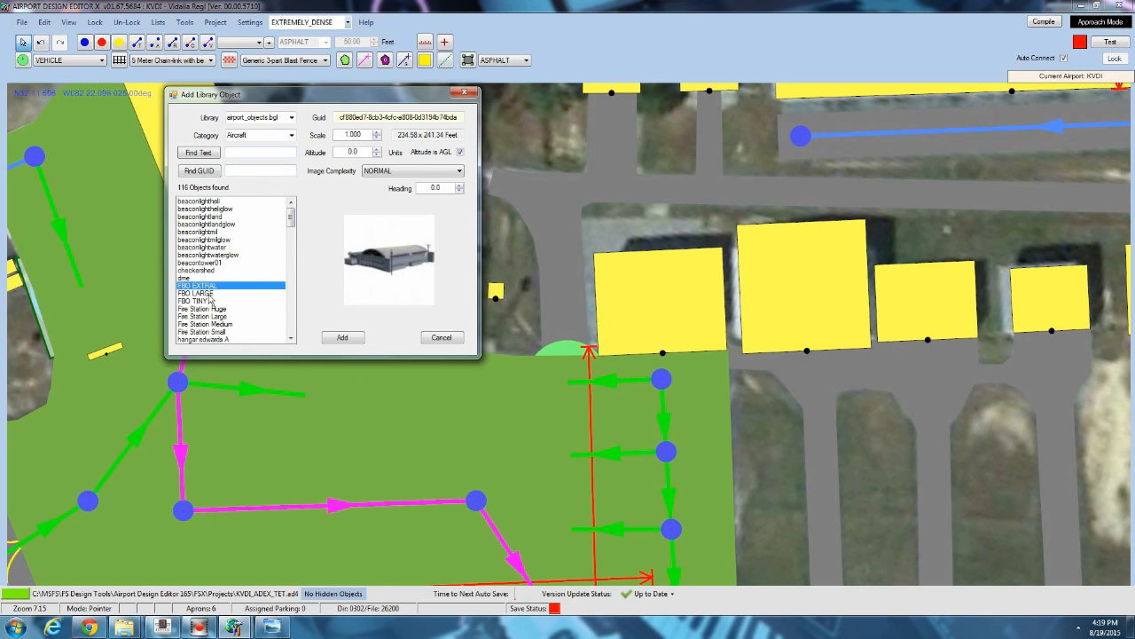
pyautogui.click(204, 292)
pyautogui.click(200, 301)
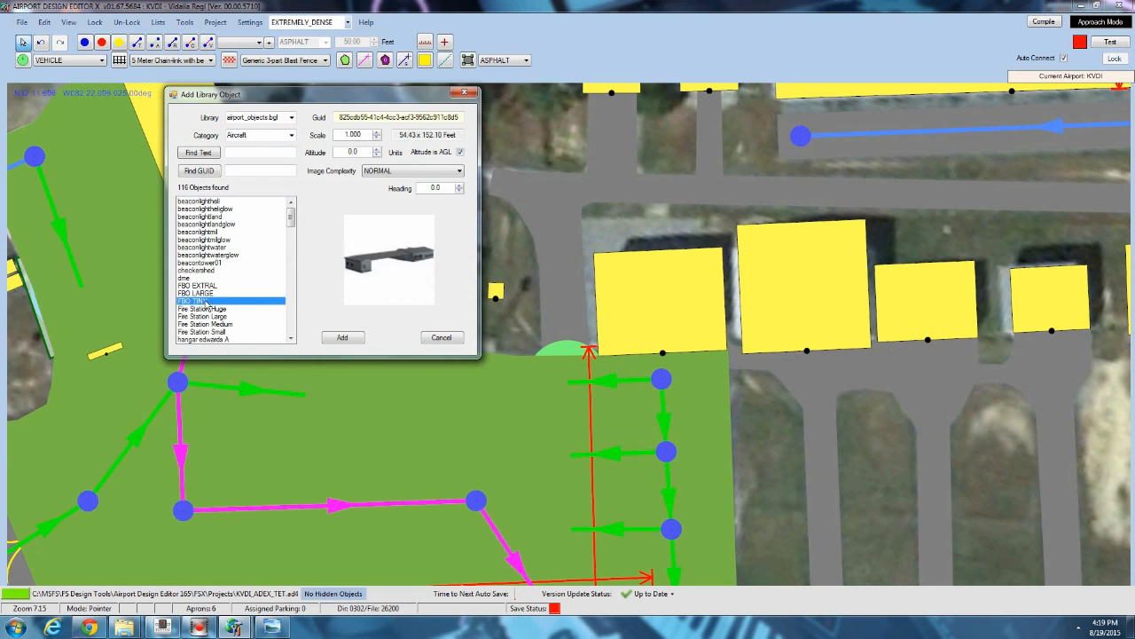
pyautogui.press('Up')
pyautogui.press('Up')
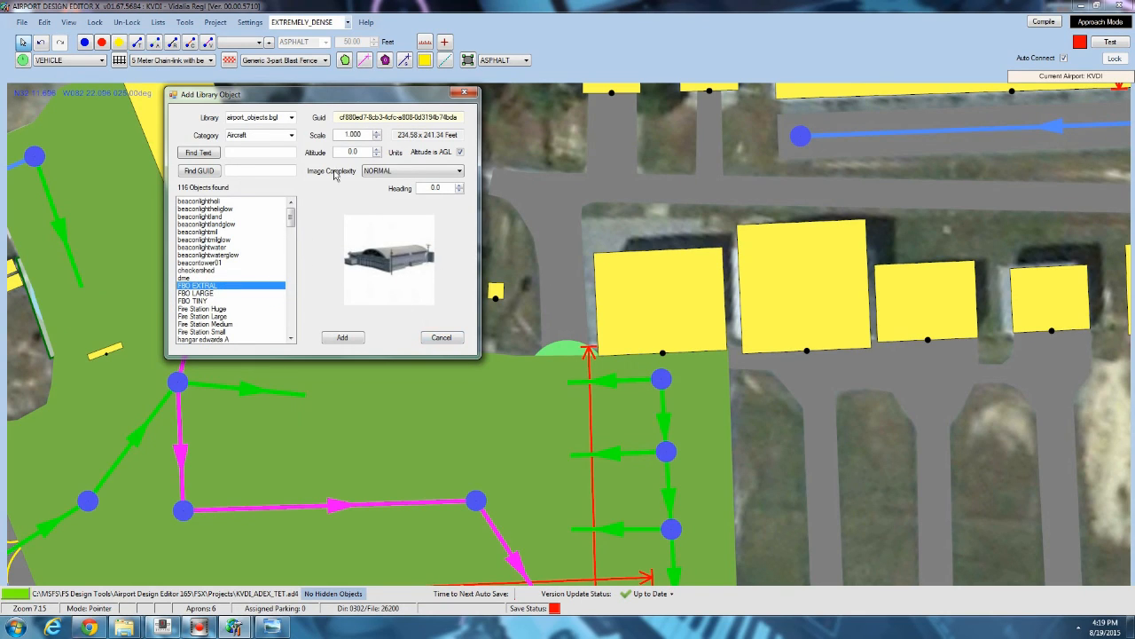
# Switch to the ez-terminals ss.bgl library and preview its terminal buildings one by one.
pyautogui.click(291, 117)
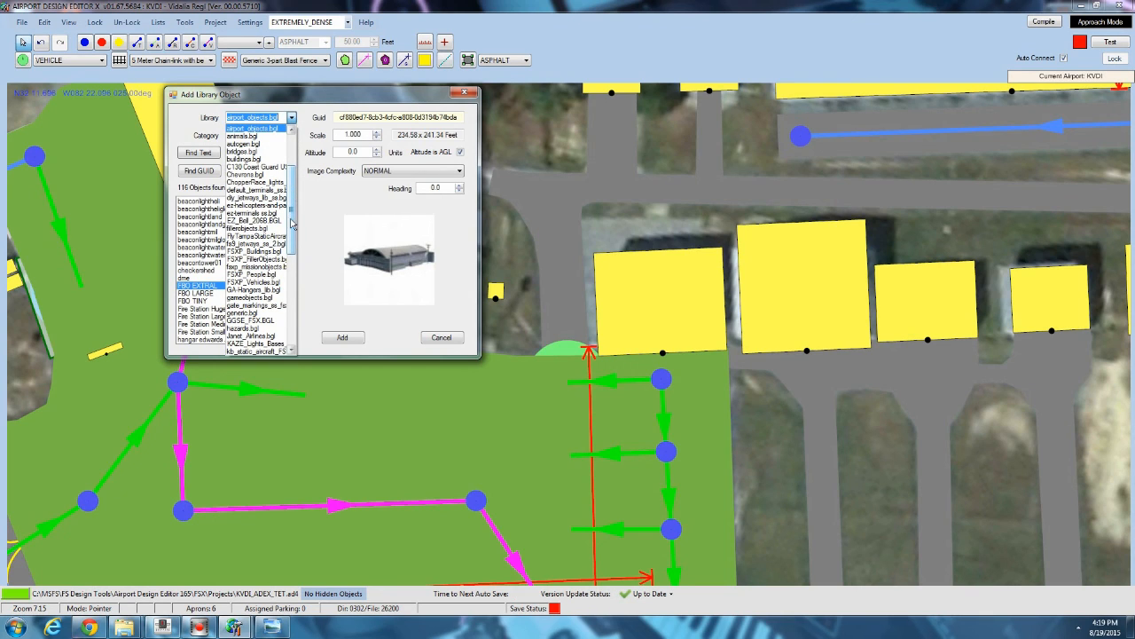
pyautogui.click(252, 226)
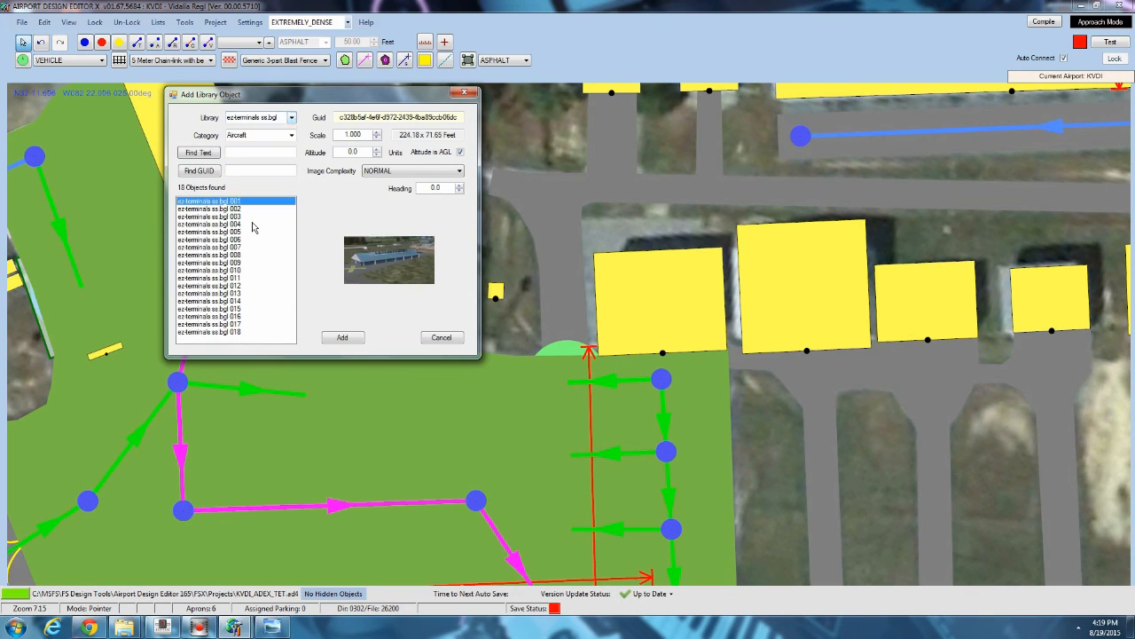
pyautogui.click(242, 232)
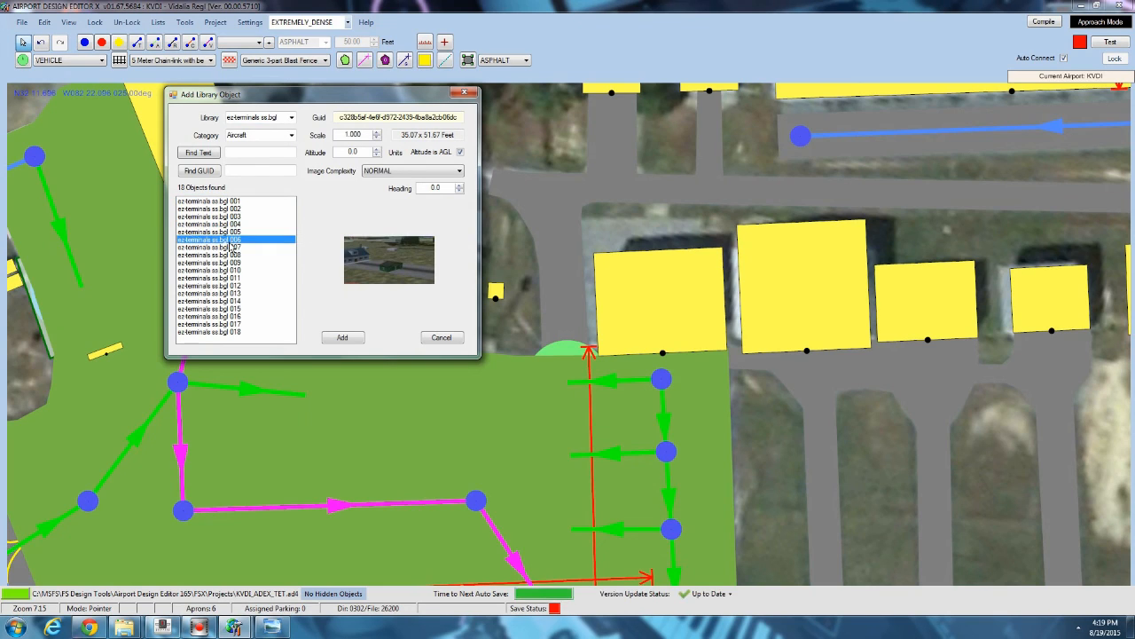
pyautogui.click(229, 285)
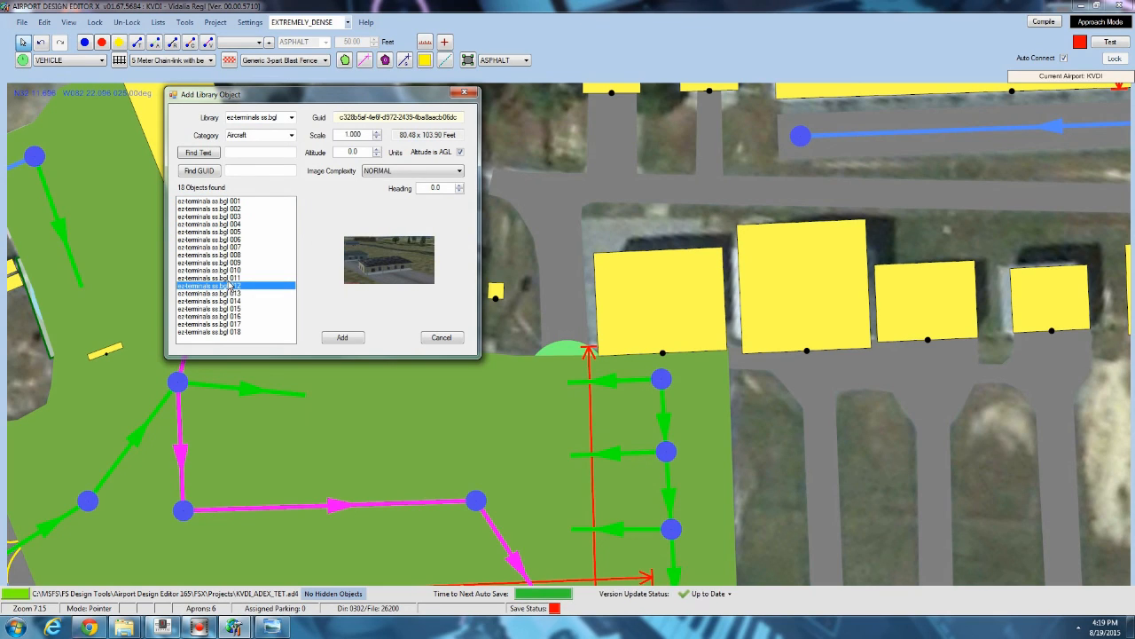
pyautogui.click(222, 301)
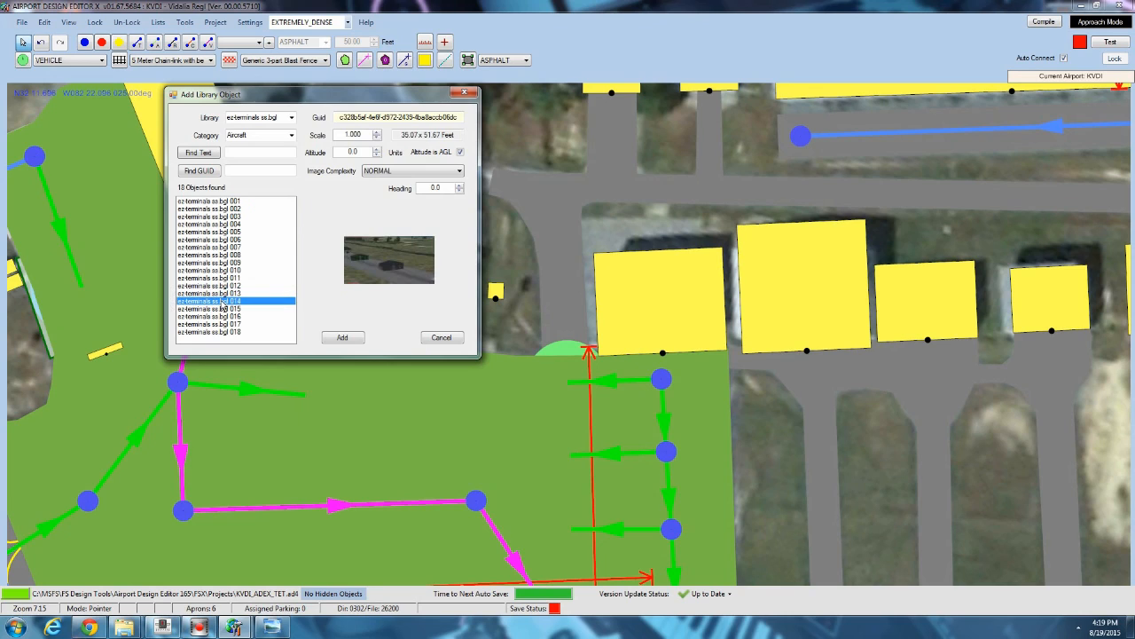
pyautogui.click(223, 216)
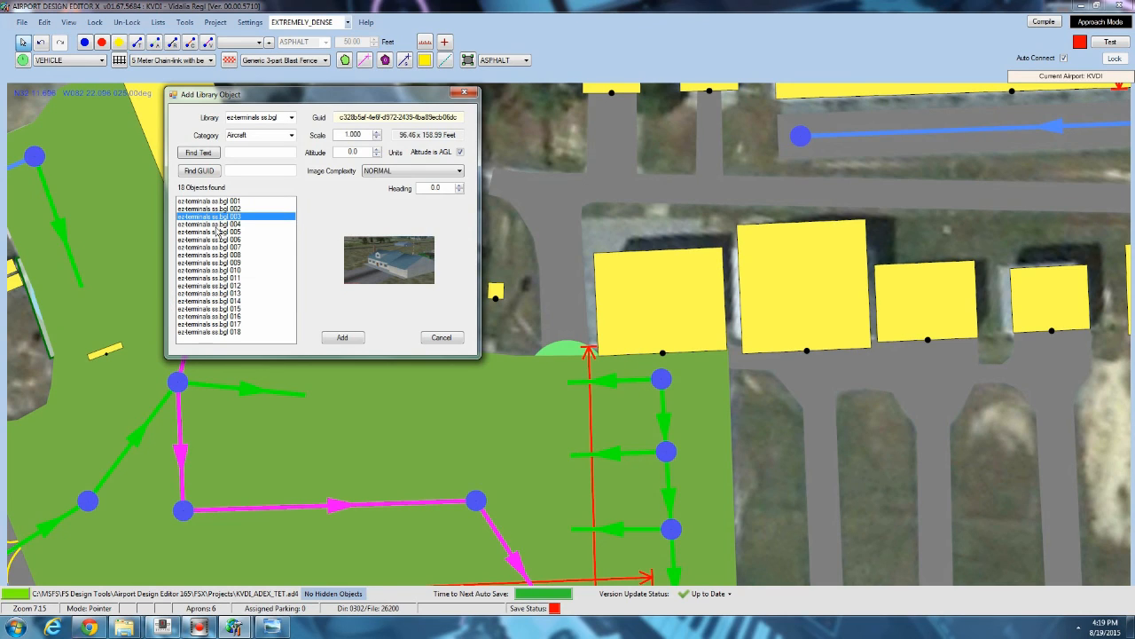
pyautogui.click(219, 240)
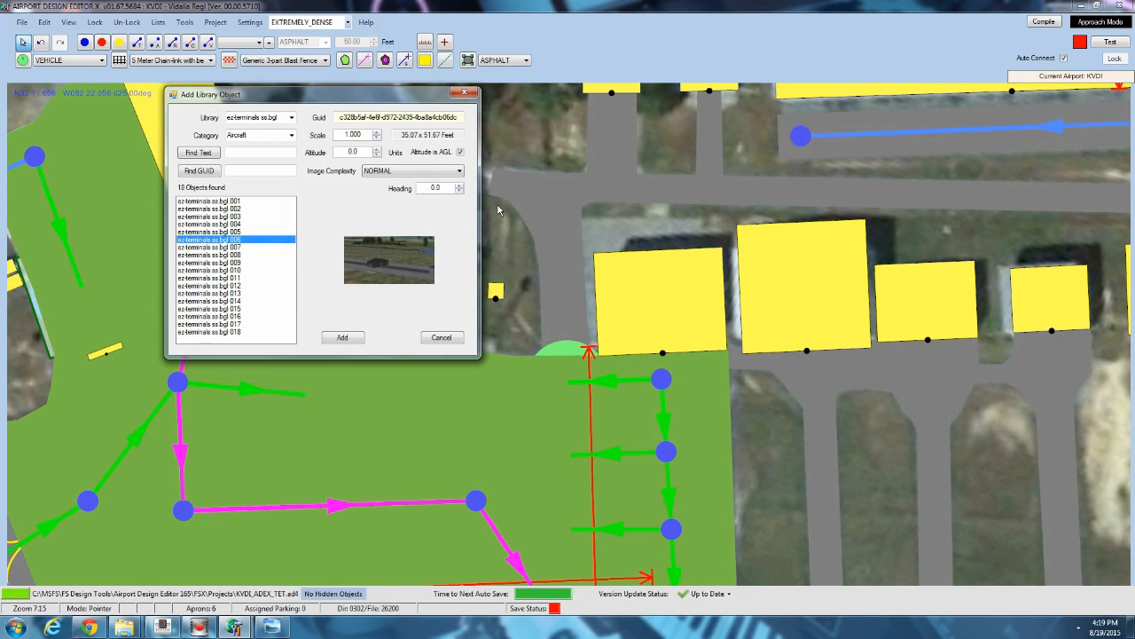
pyautogui.click(214, 309)
pyautogui.click(223, 325)
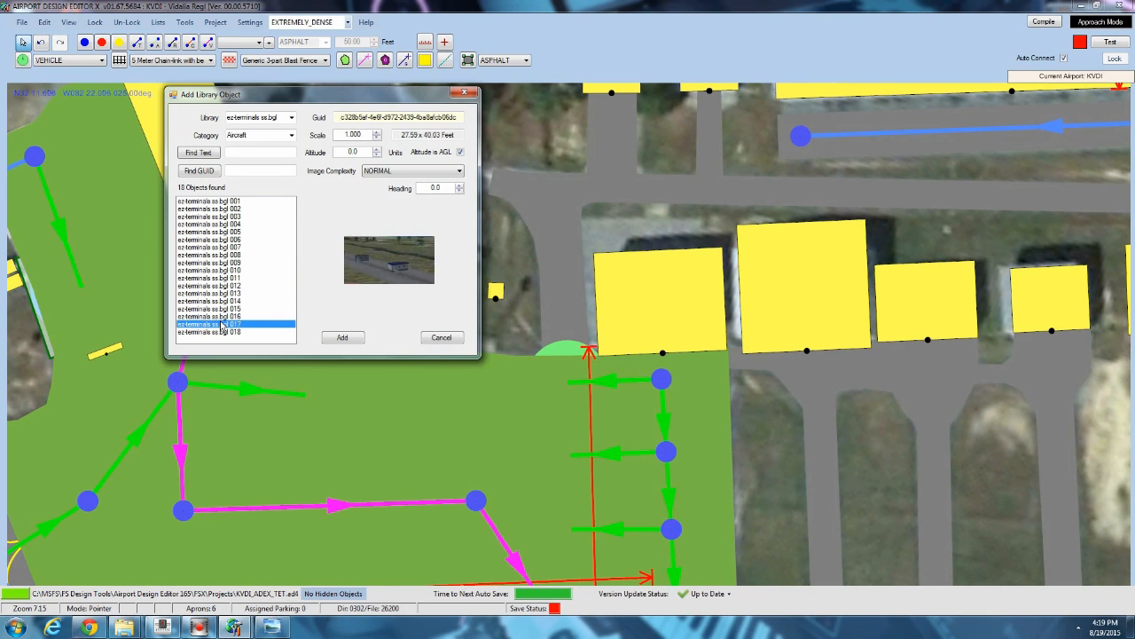
pyautogui.click(221, 331)
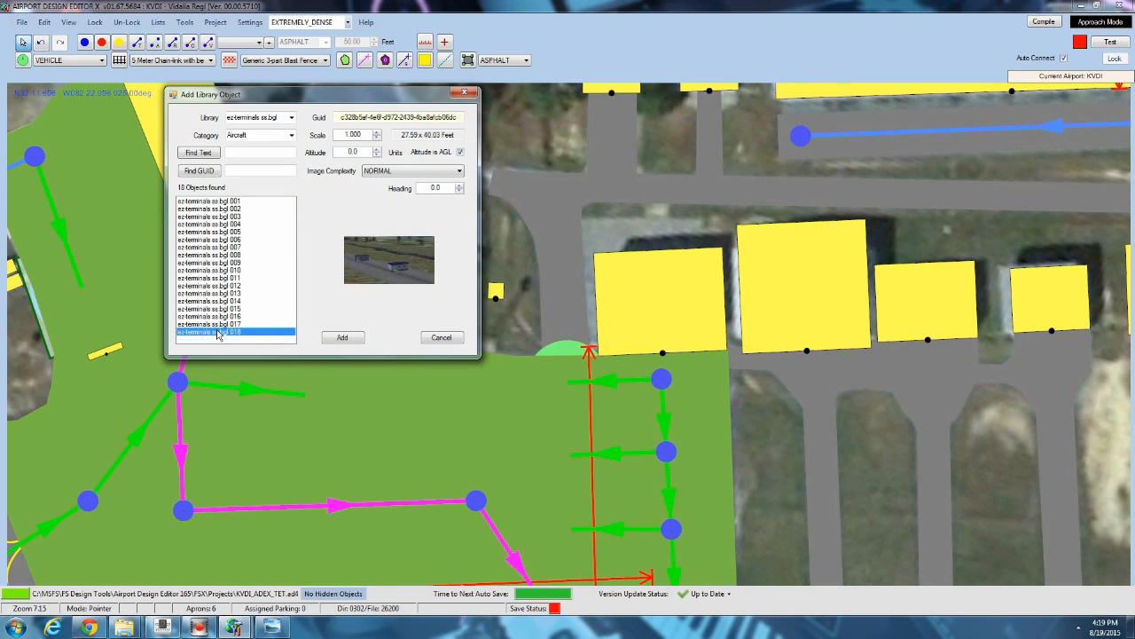
pyautogui.click(217, 255)
pyautogui.click(207, 225)
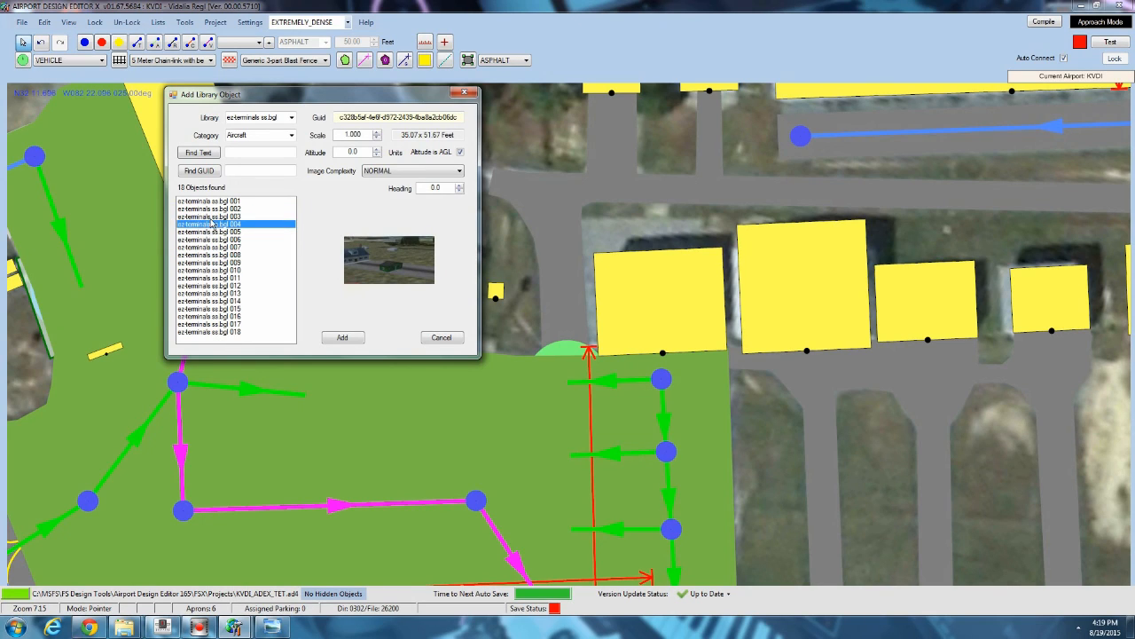
pyautogui.click(212, 216)
pyautogui.click(214, 209)
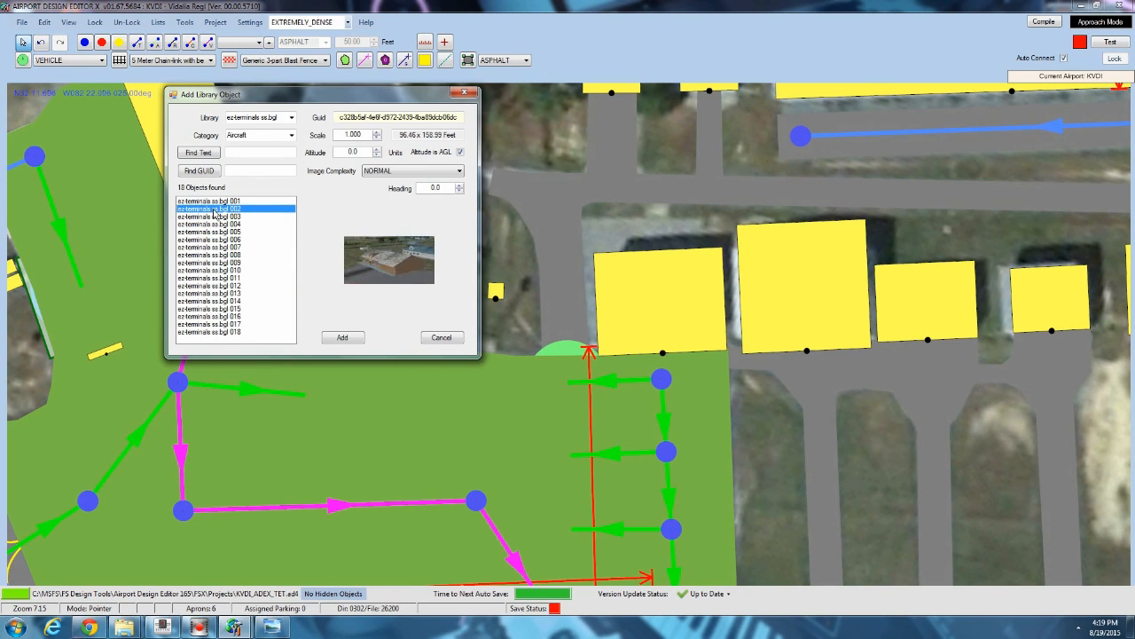
pyautogui.click(214, 201)
pyautogui.click(214, 209)
pyautogui.click(214, 217)
pyautogui.click(214, 224)
pyautogui.click(214, 232)
pyautogui.click(214, 248)
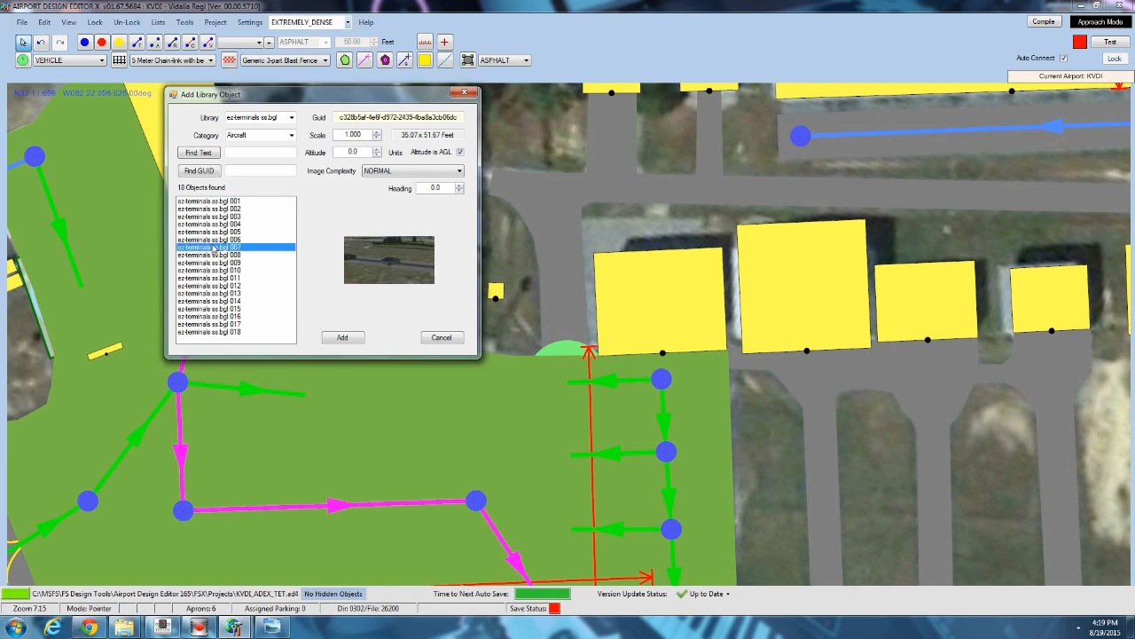
pyautogui.click(214, 256)
pyautogui.click(216, 264)
pyautogui.click(219, 286)
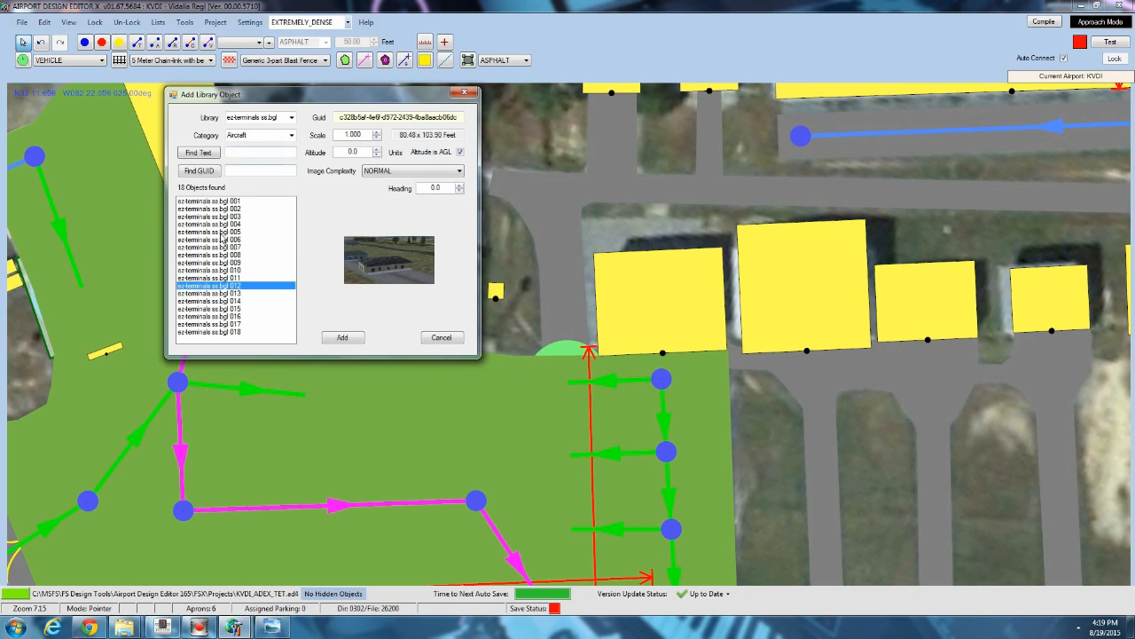
pyautogui.click(215, 295)
pyautogui.click(215, 300)
pyautogui.click(220, 310)
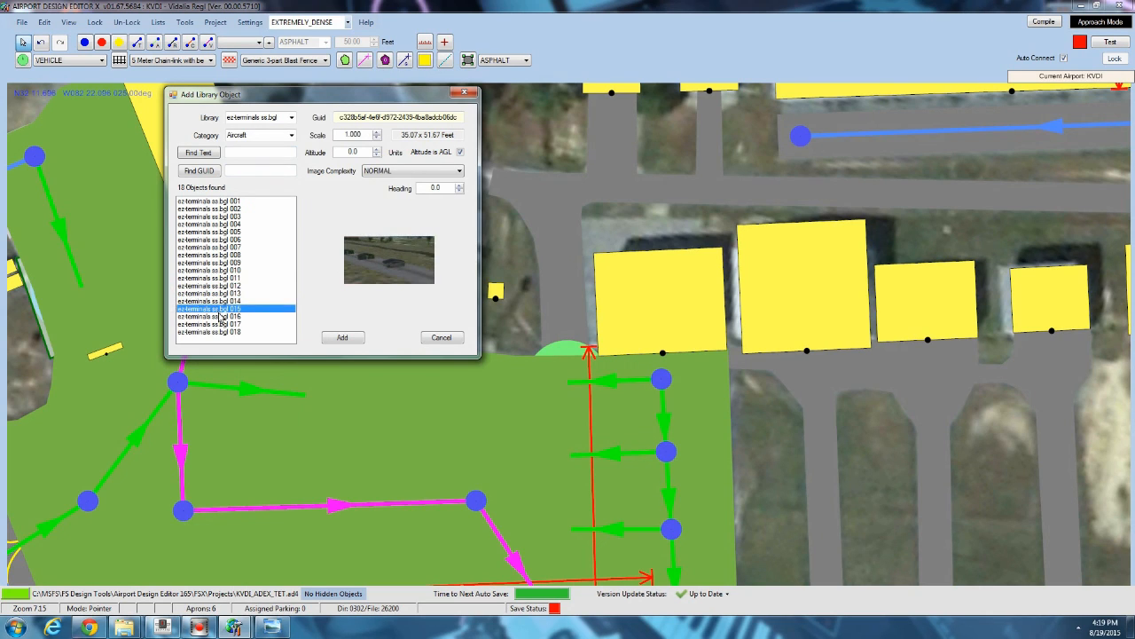
pyautogui.click(220, 317)
pyautogui.click(220, 324)
pyautogui.click(221, 332)
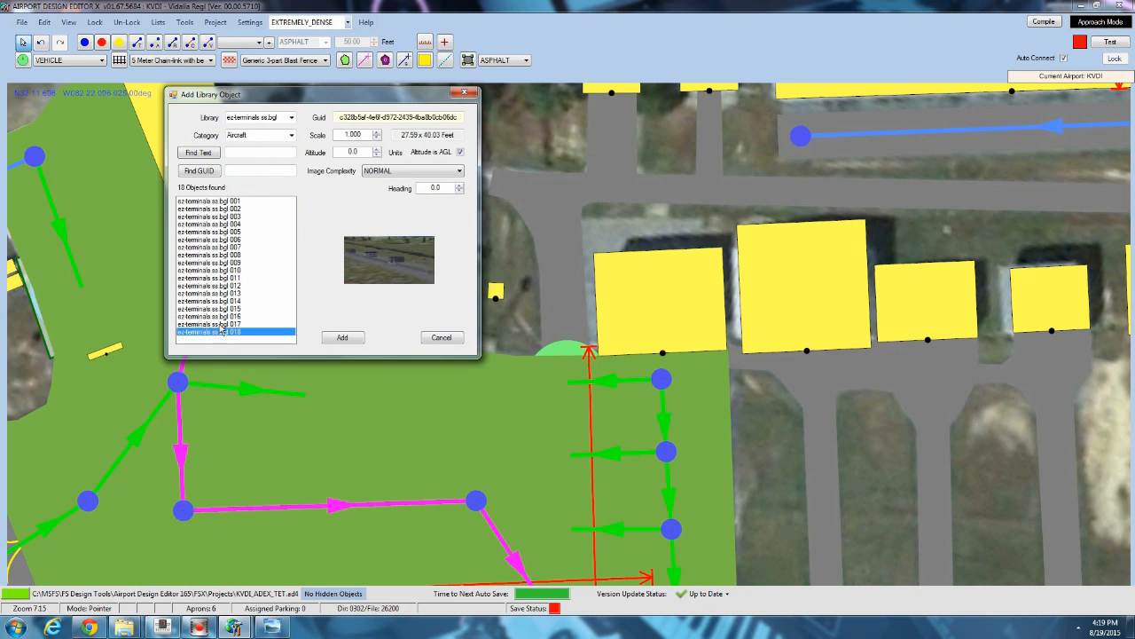
# Add terminal ez-terminals ss.bgl 010 and move it over the terminal building, rotated to about 72° heading.
pyautogui.click(221, 279)
pyautogui.click(222, 270)
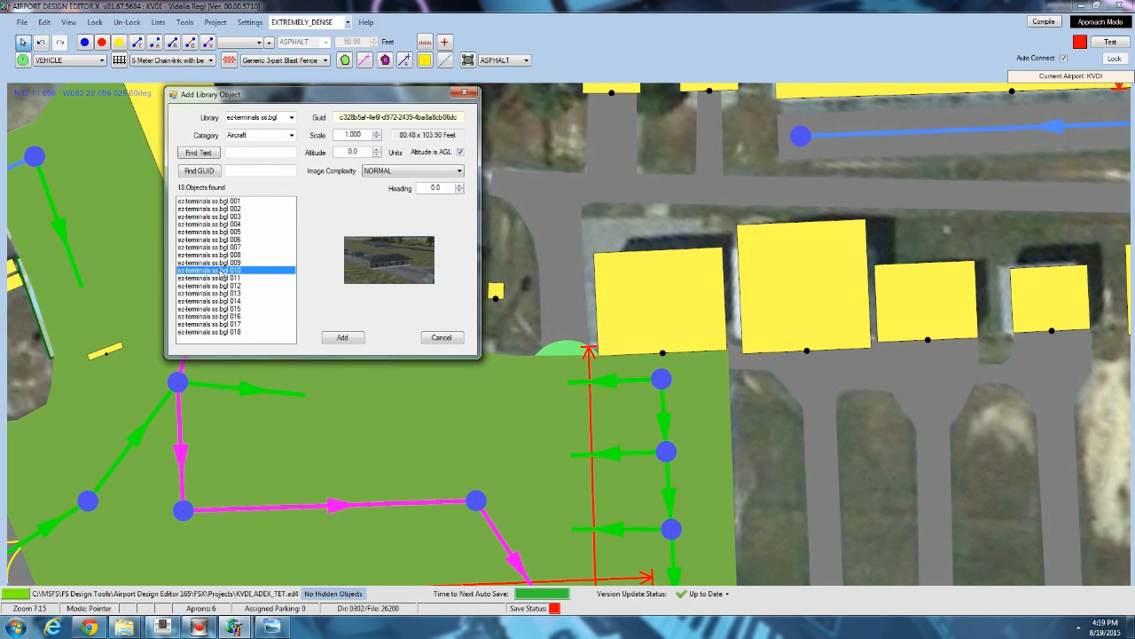
pyautogui.click(343, 337)
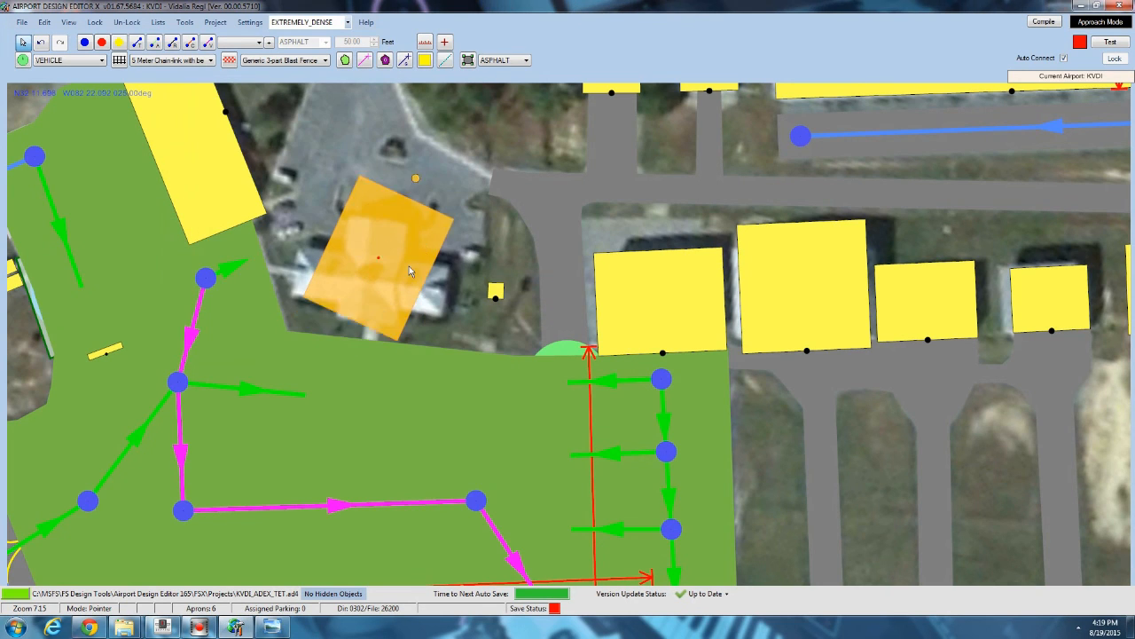
pyautogui.moveTo(410, 270); pyautogui.dragTo(404, 280)
pyautogui.moveTo(406, 196); pyautogui.dragTo(541, 298)
pyautogui.click(542, 298)
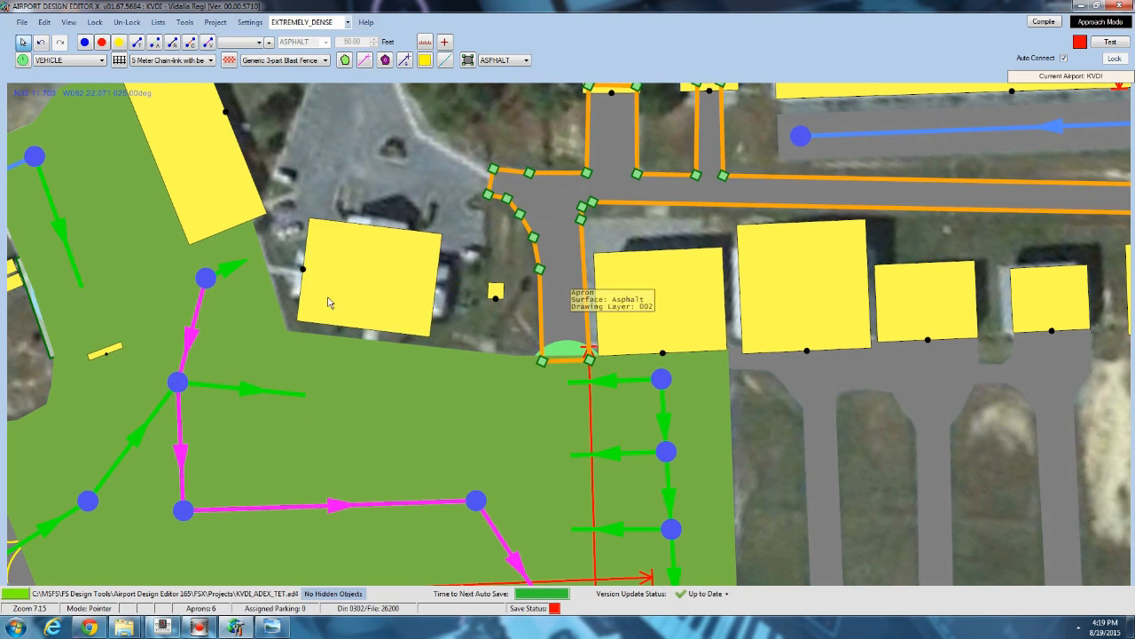
# Open the placed terminal's properties to review them, and close without changes.
pyautogui.moveTo(323, 283); pyautogui.dragTo(331, 281)
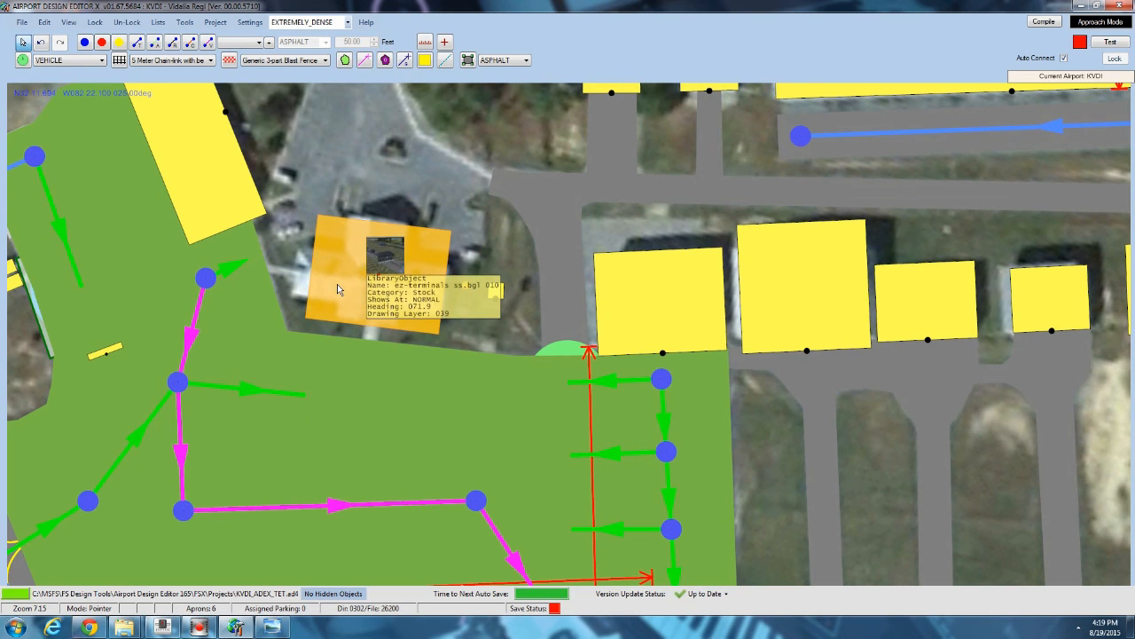
pyautogui.doubleClick(338, 283)
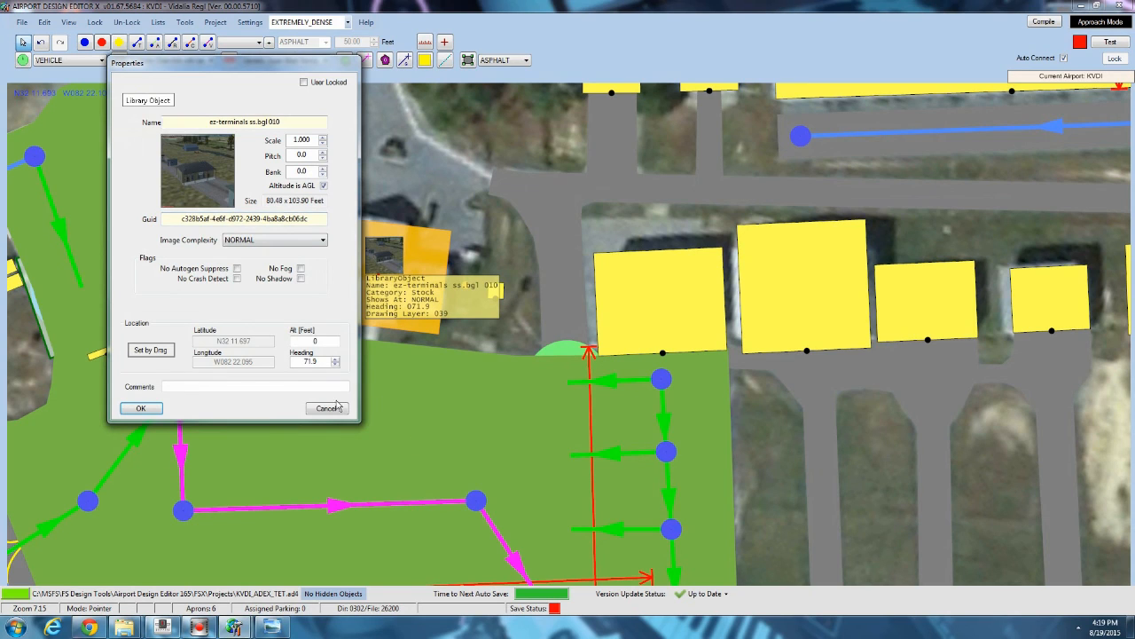
pyautogui.click(328, 408)
pyautogui.click(372, 187)
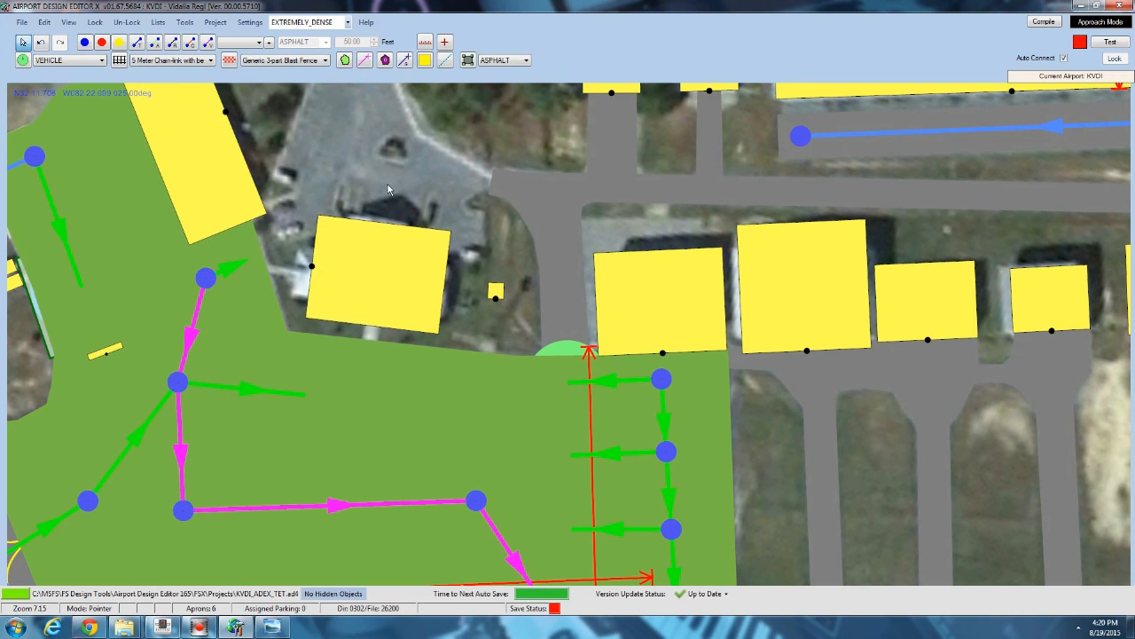
pyautogui.click(358, 253)
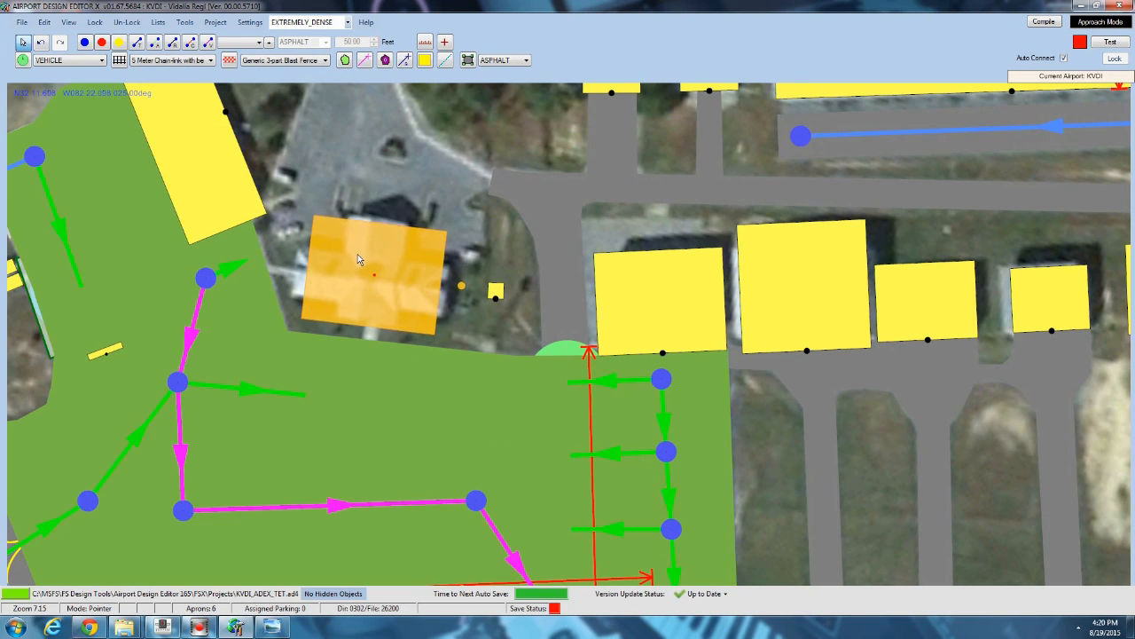
pyautogui.click(360, 154)
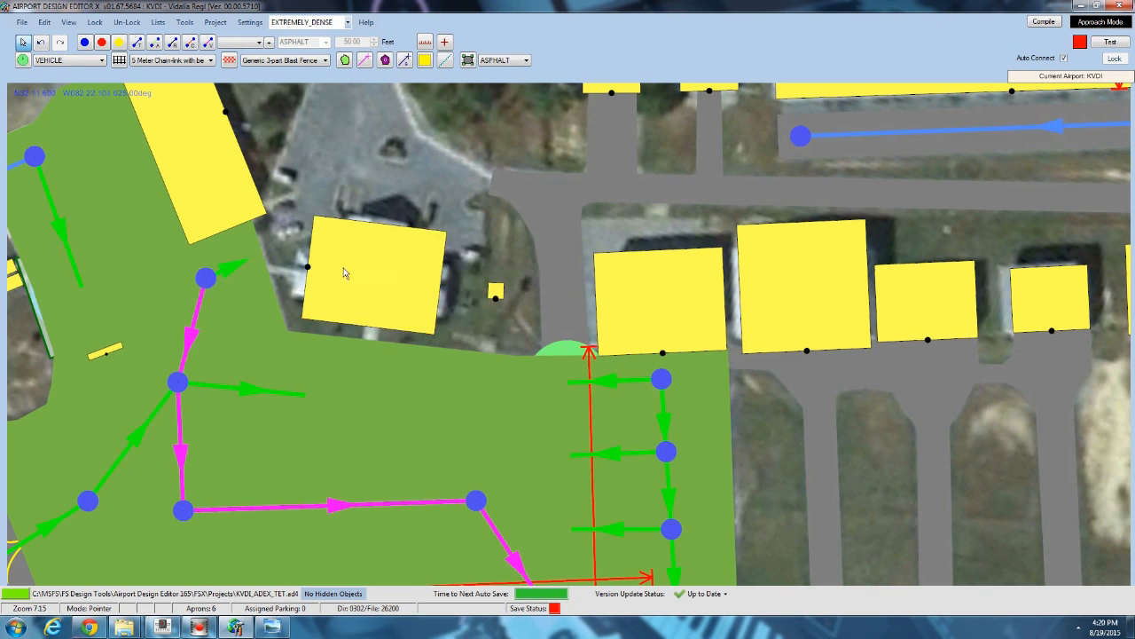
# Zoom out to review the whole airport layout.
pyautogui.moveTo(311, 150); pyautogui.dragTo(267, 55)
pyautogui.scroll(-6, 343, 253)
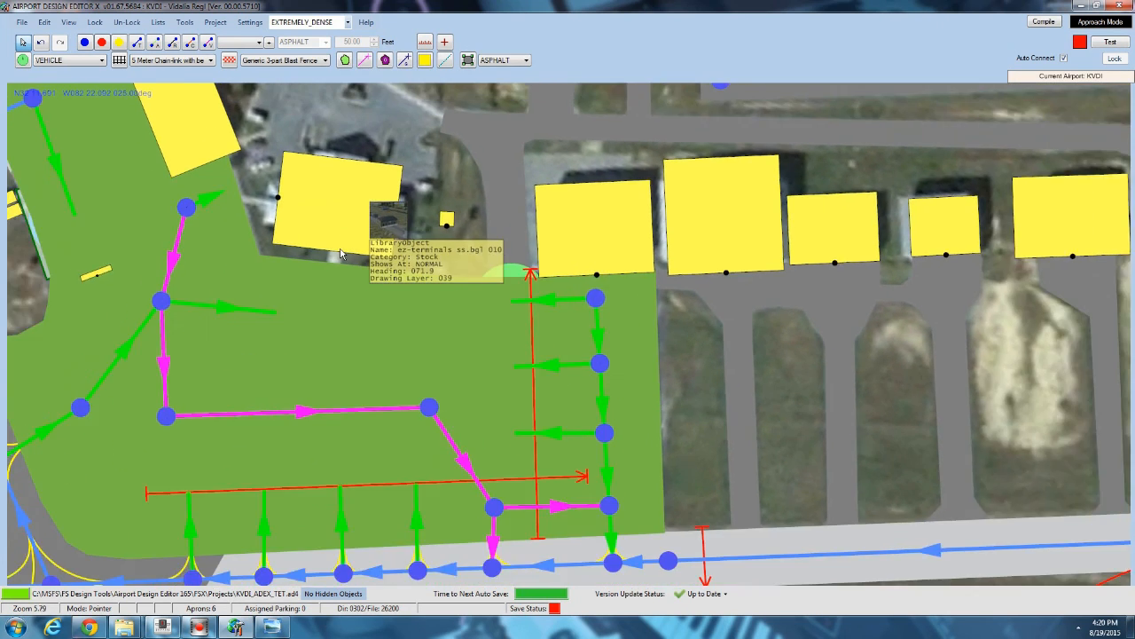
pyautogui.scroll(-5, 344, 253)
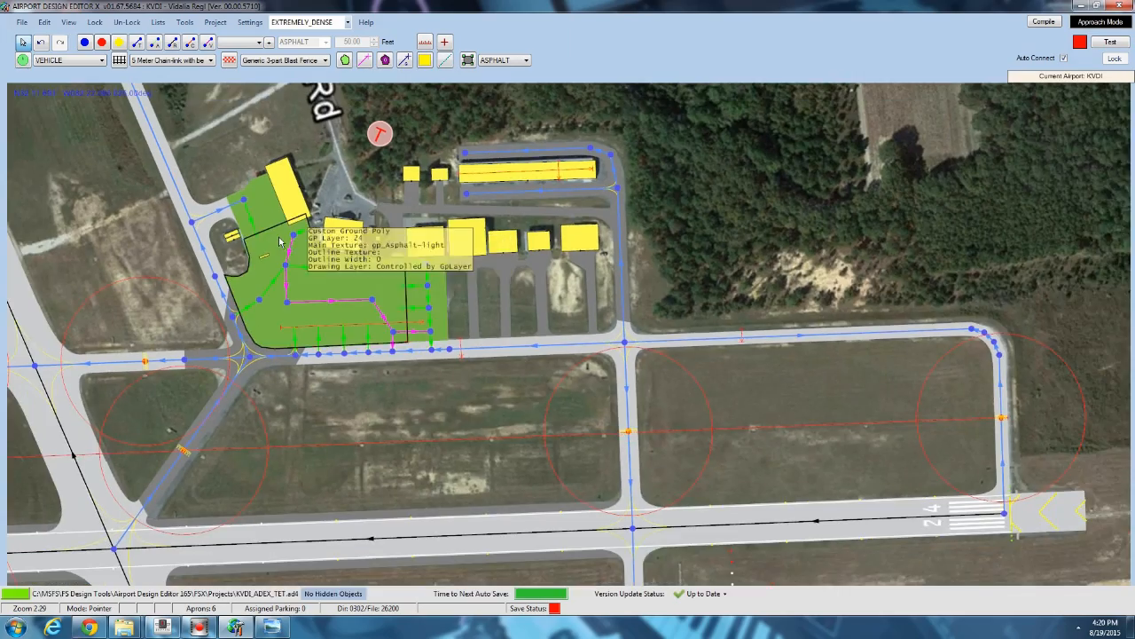
pyautogui.scroll(4, 288, 241)
pyautogui.scroll(-6, 358, 245)
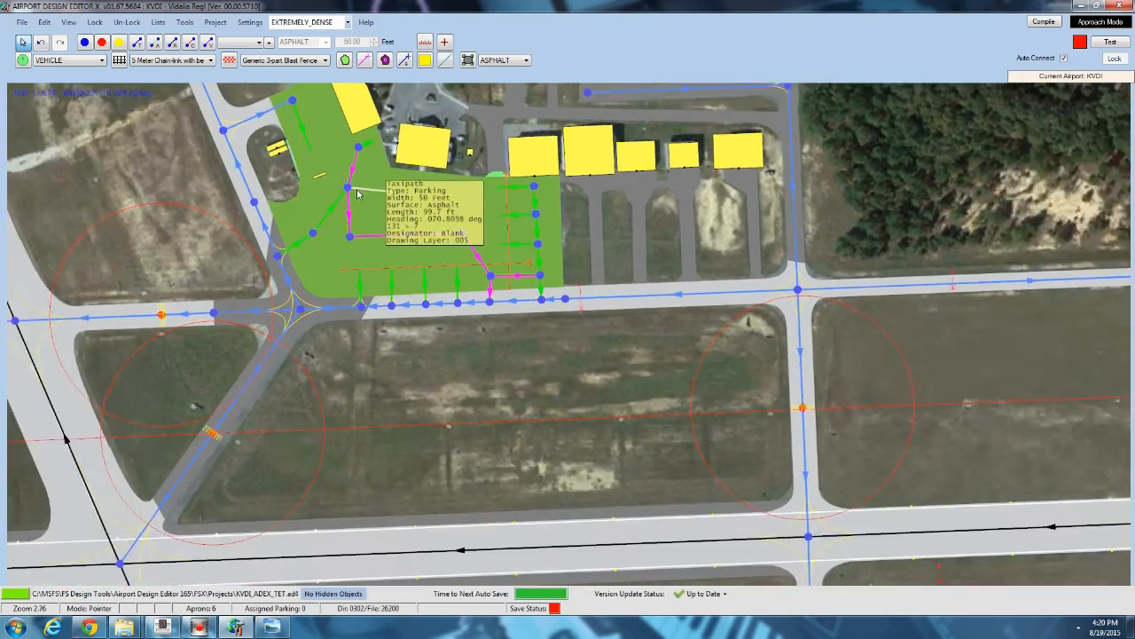
pyautogui.scroll(-6, 358, 245)
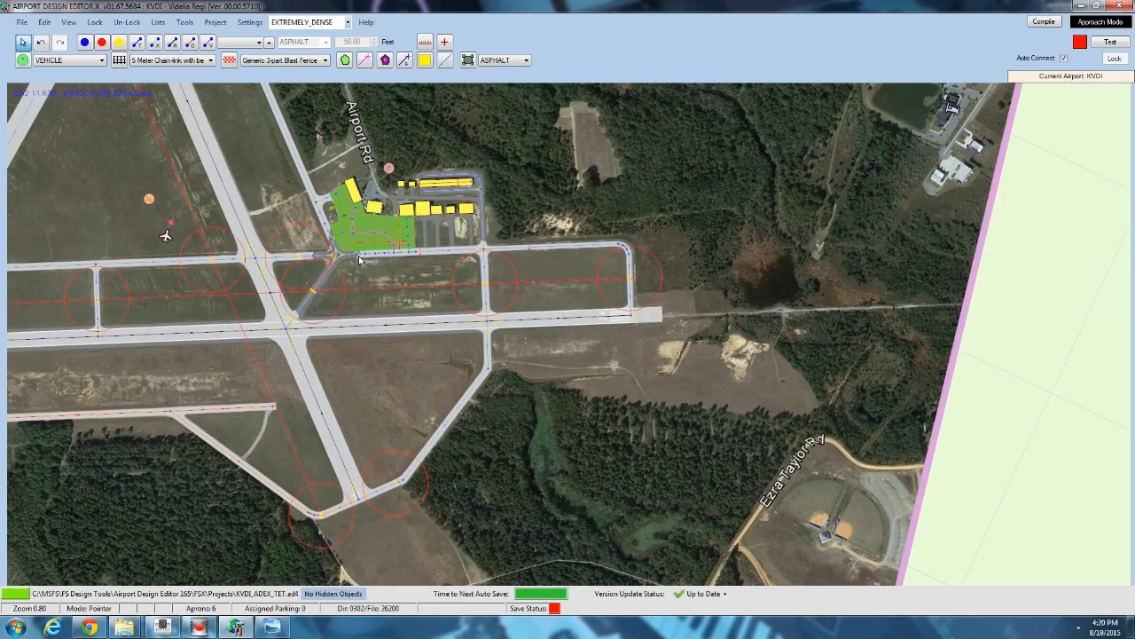
pyautogui.scroll(-1, 361, 279)
pyautogui.moveTo(220, 204); pyautogui.dragTo(360, 298)
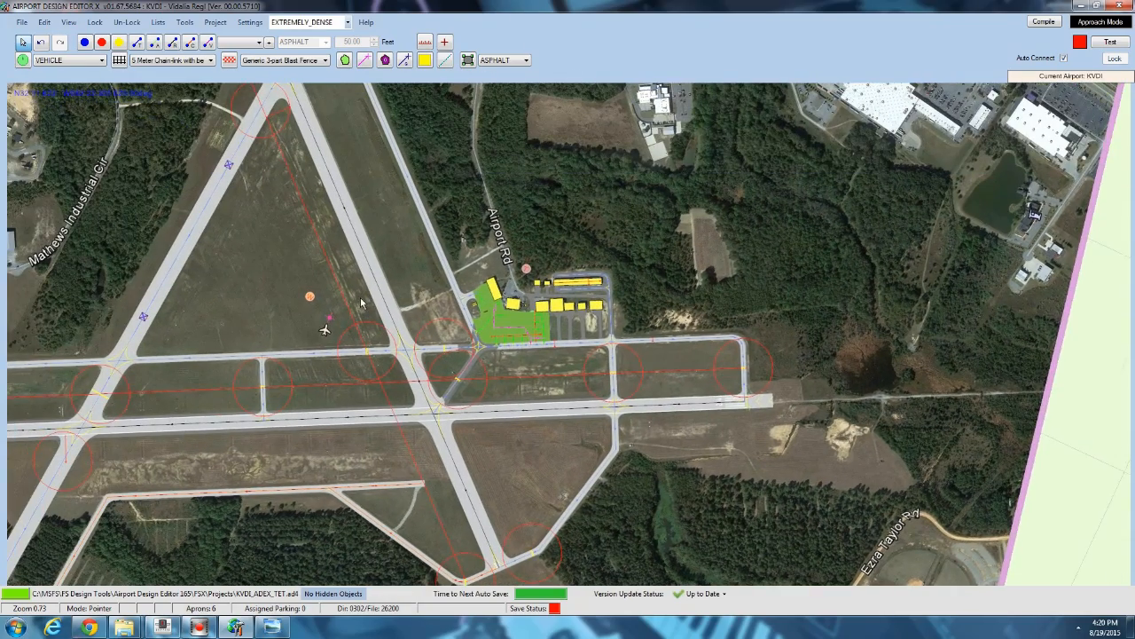
pyautogui.scroll(-6, 362, 304)
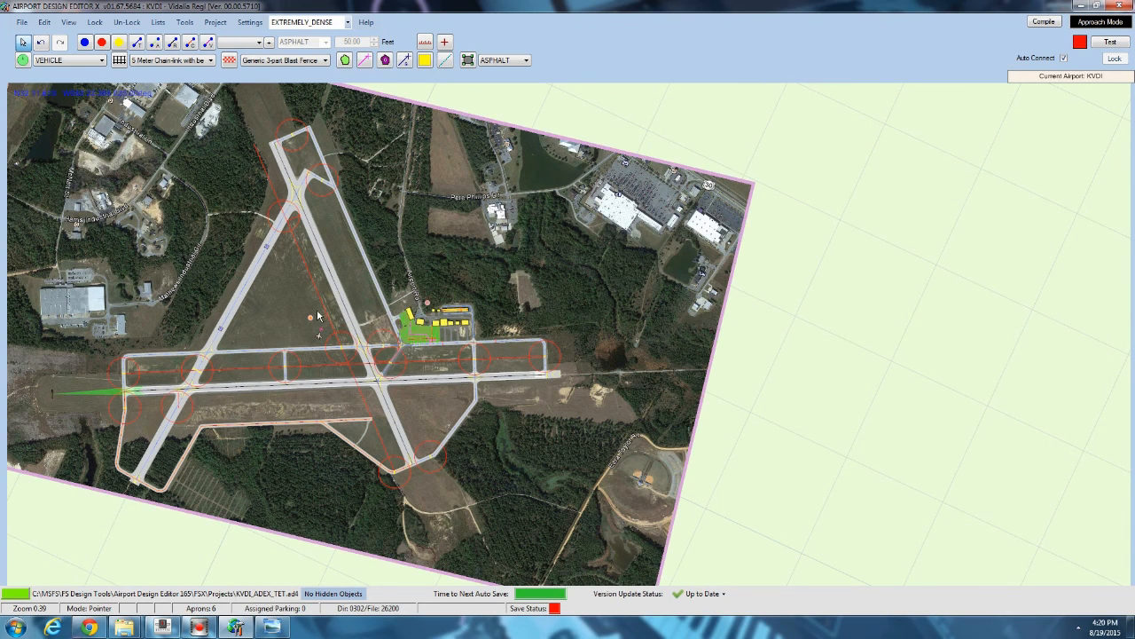
pyautogui.click(318, 318)
pyautogui.press('Escape')
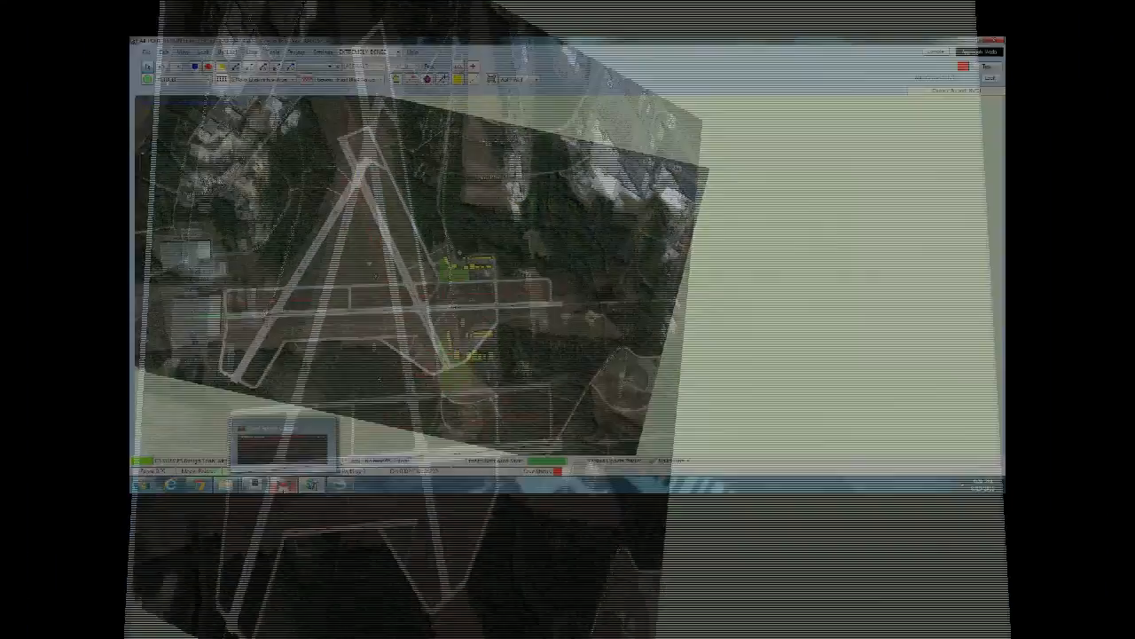